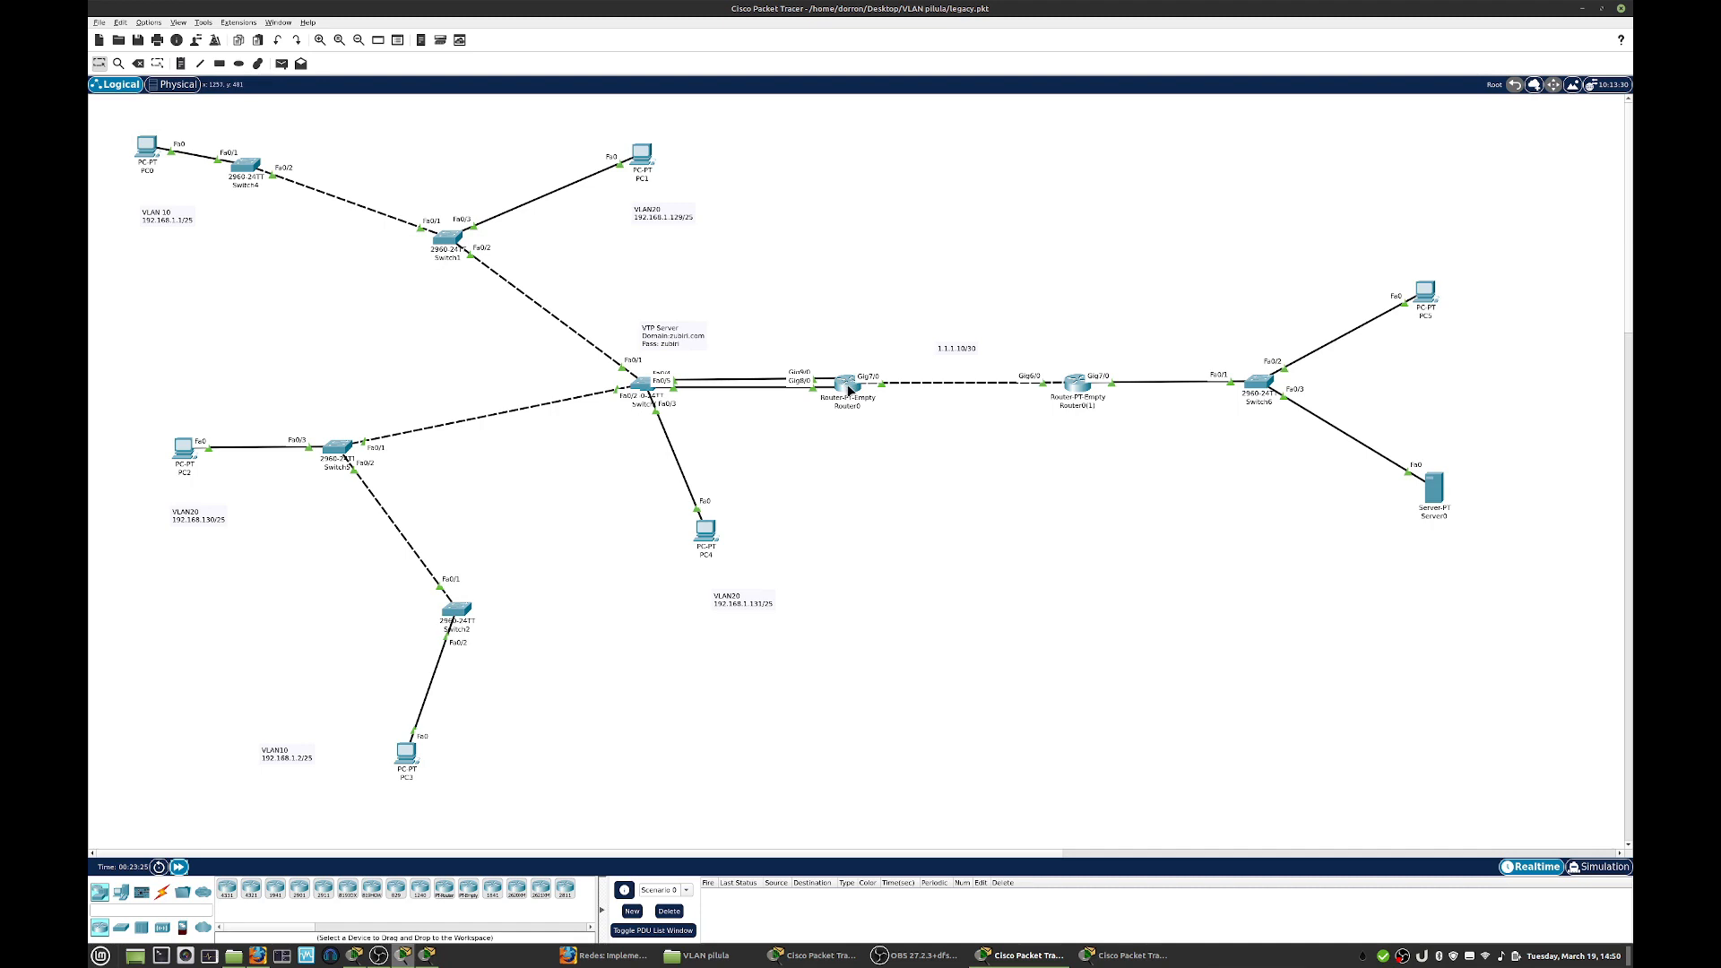
- View the legacy.pkt and Stick.pkt topologies and bring the L3.pkt topology to the front
mouse_move(850, 392)
left_click(1133, 955)
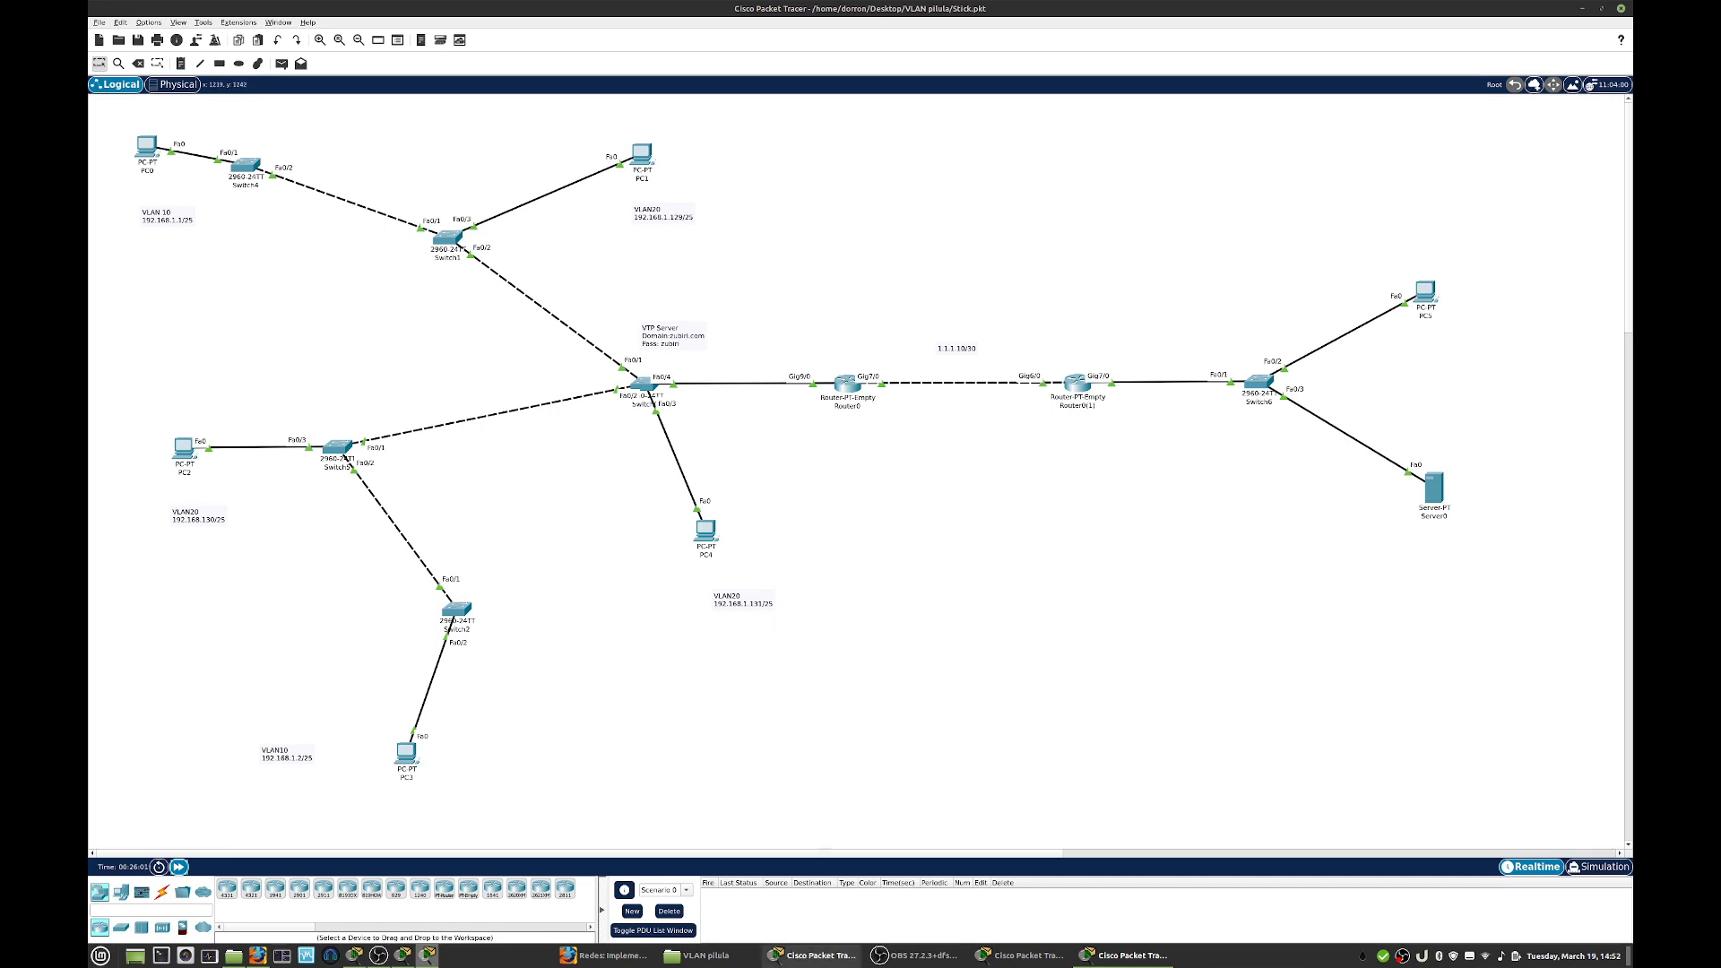
left_click(823, 955)
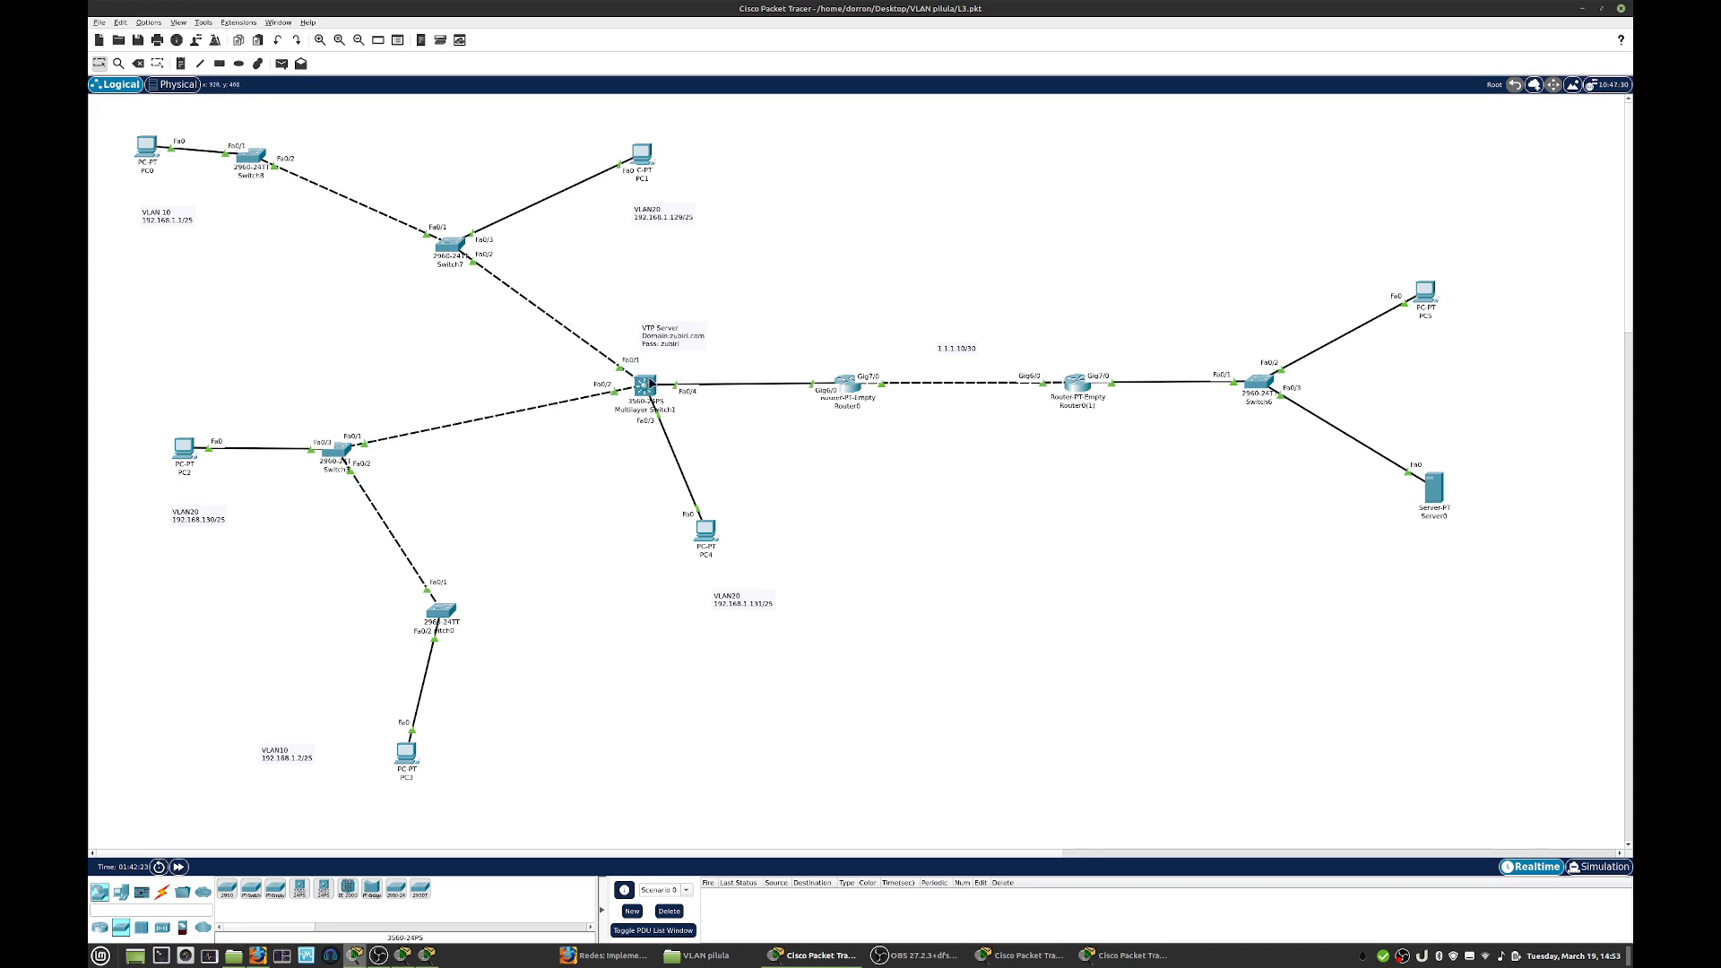
- Open the command line of Multilayer Switch1 in an enlarged window and decline the initial configuration dialog
mouse_move(651, 394)
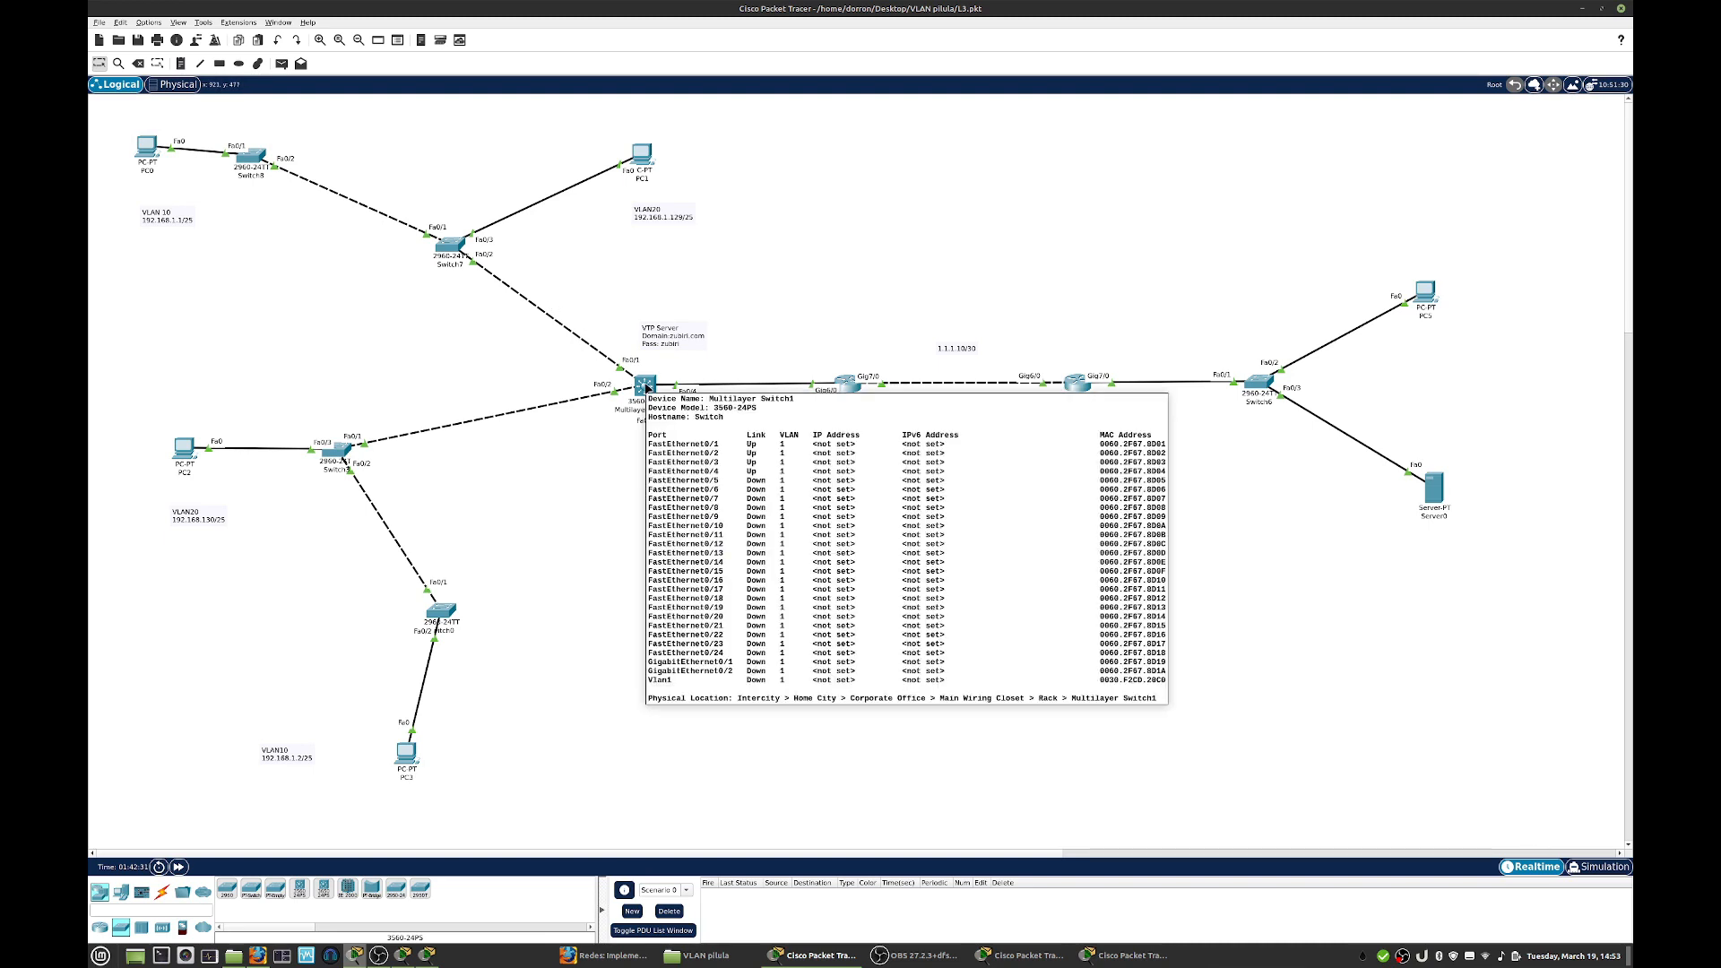
left_click(647, 388)
left_click_drag(820, 261, 1106, 229)
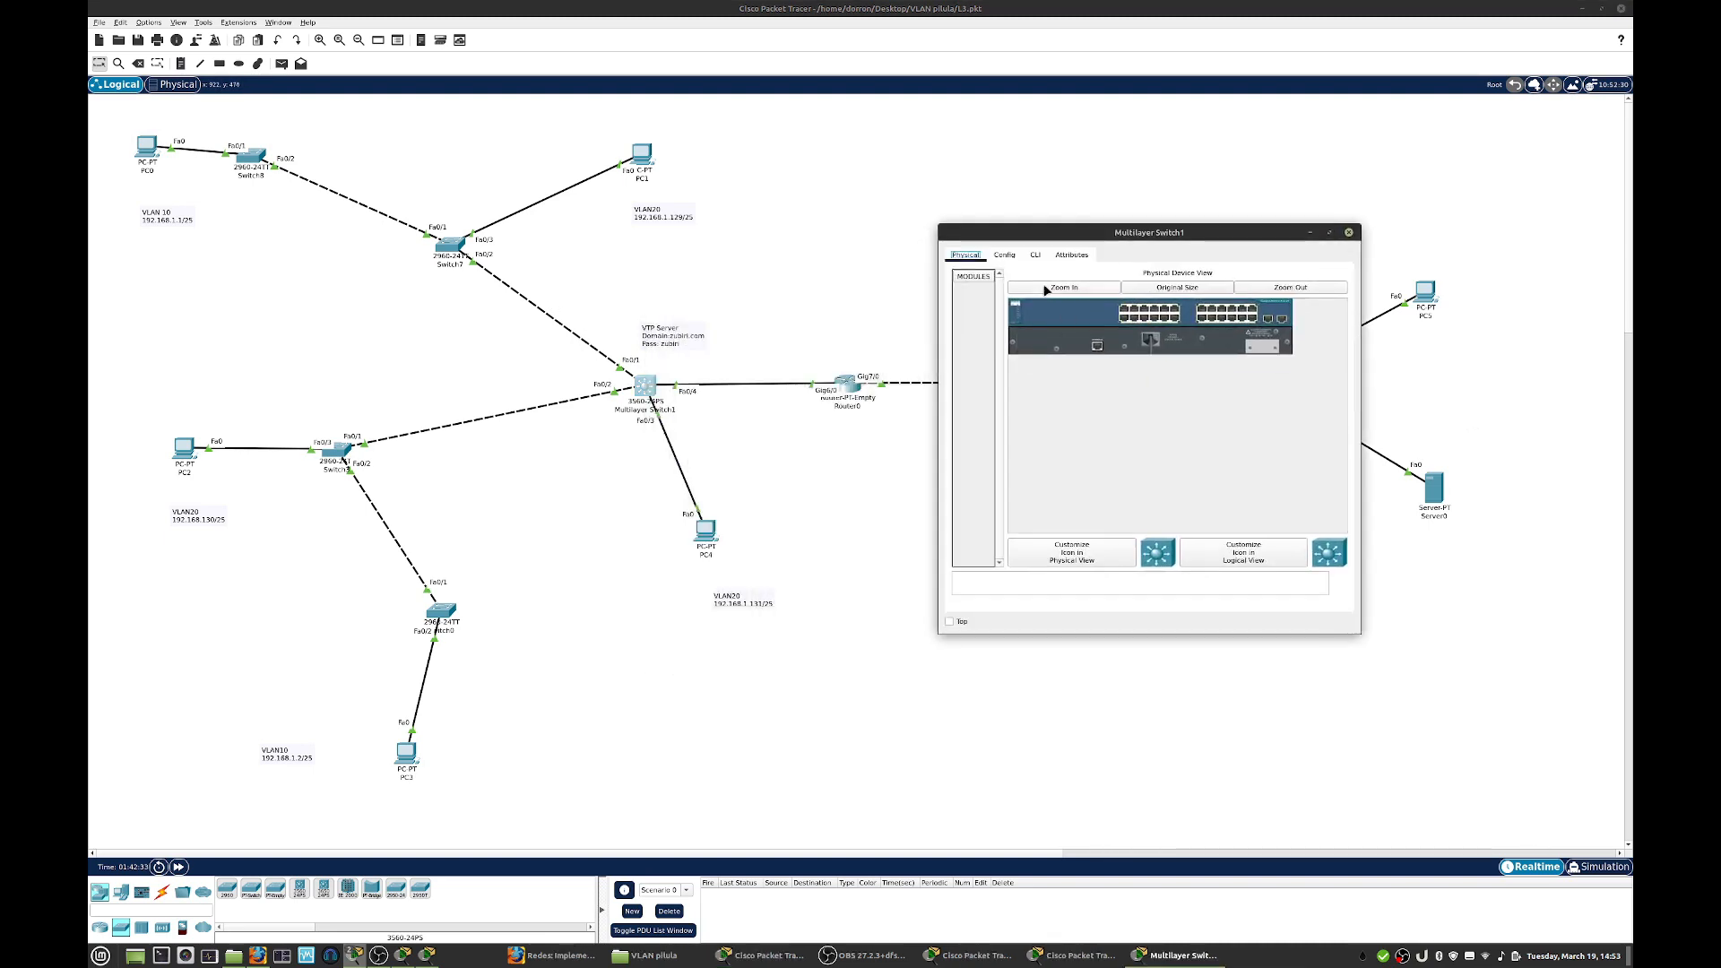
left_click(1035, 255)
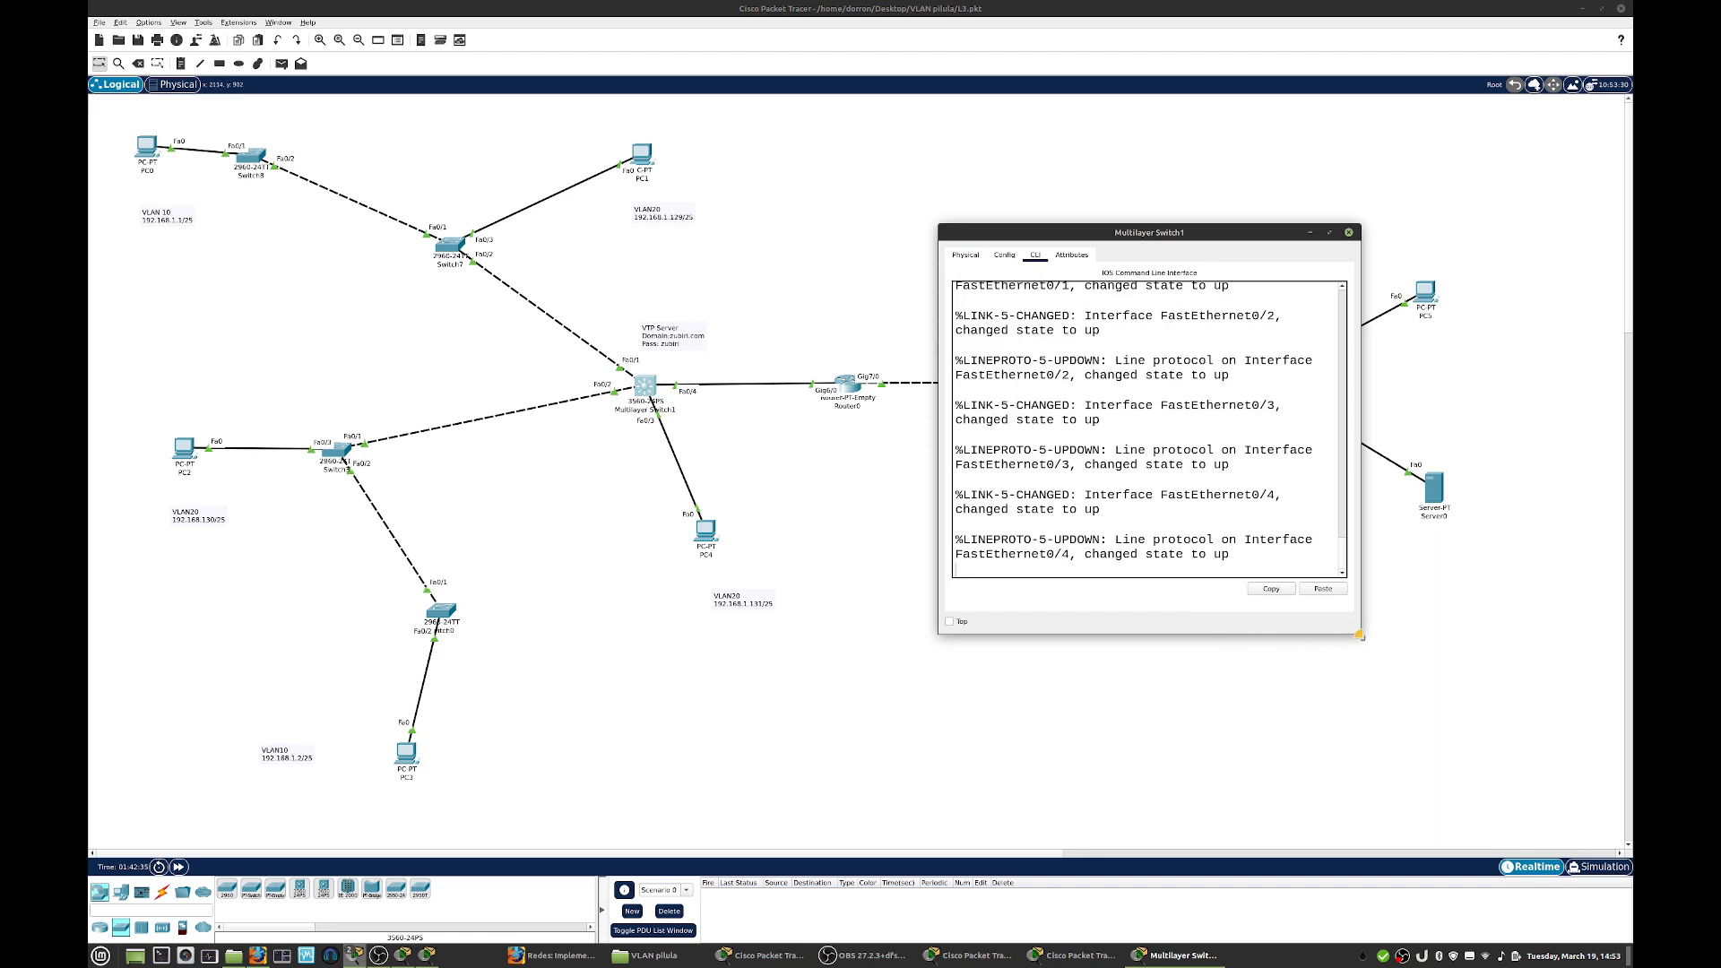
left_click_drag(1359, 632, 1611, 642)
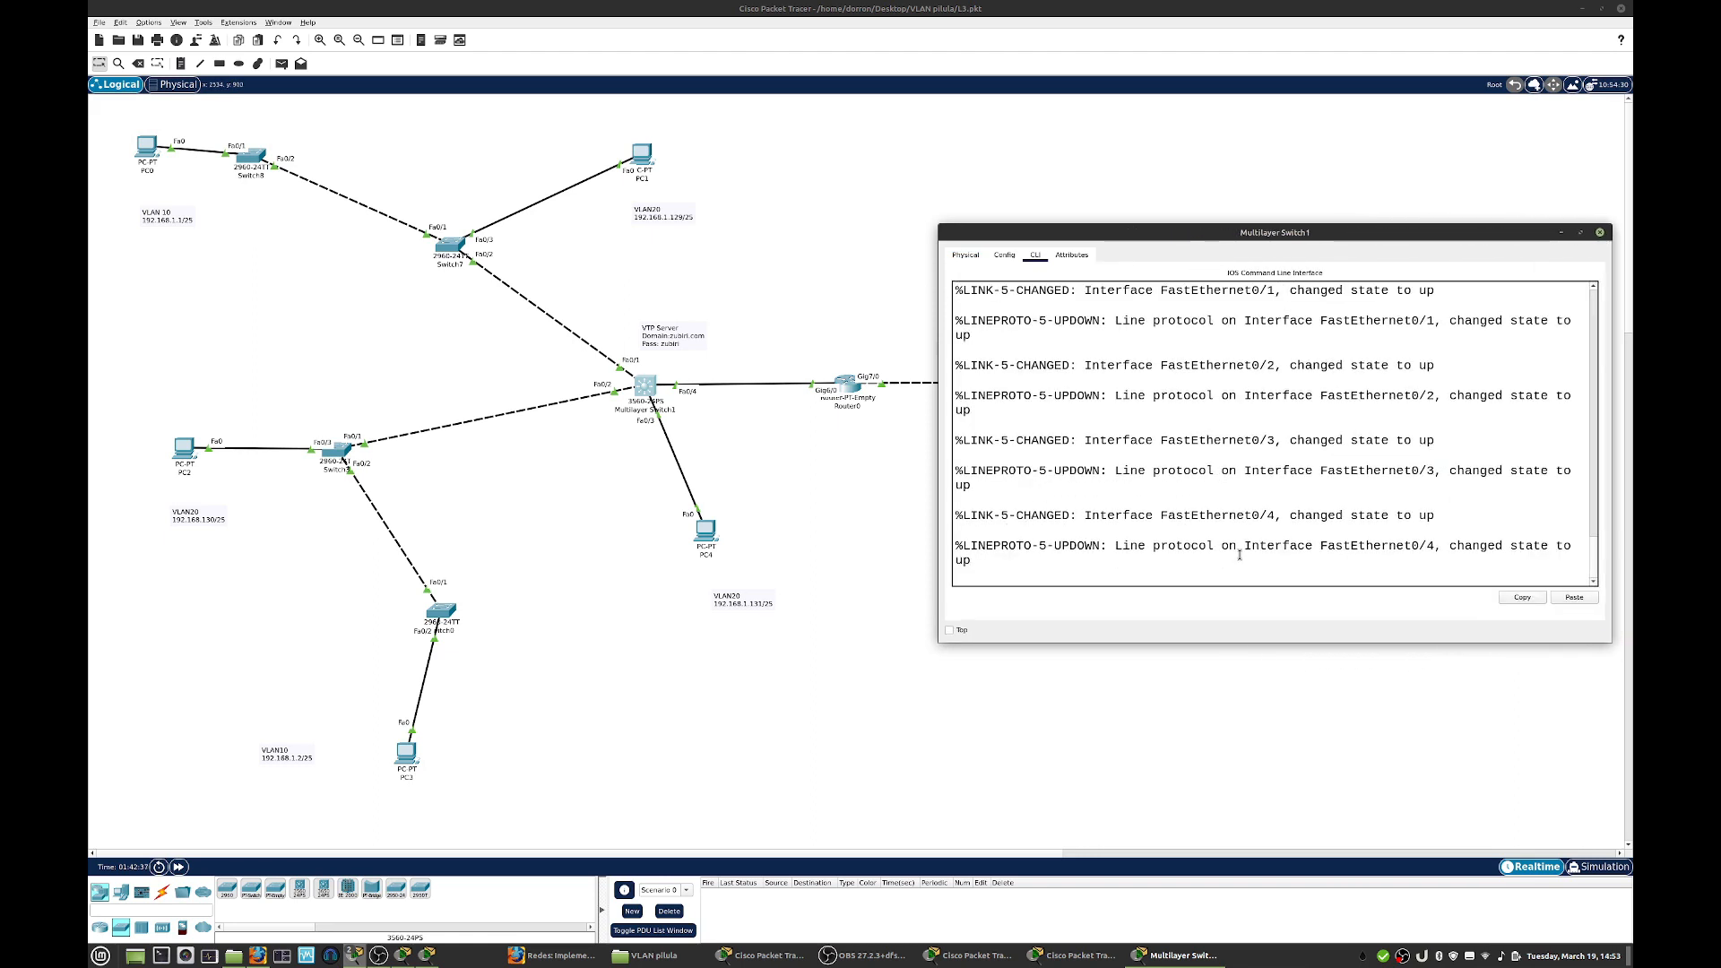
key("Return")
key("Return")
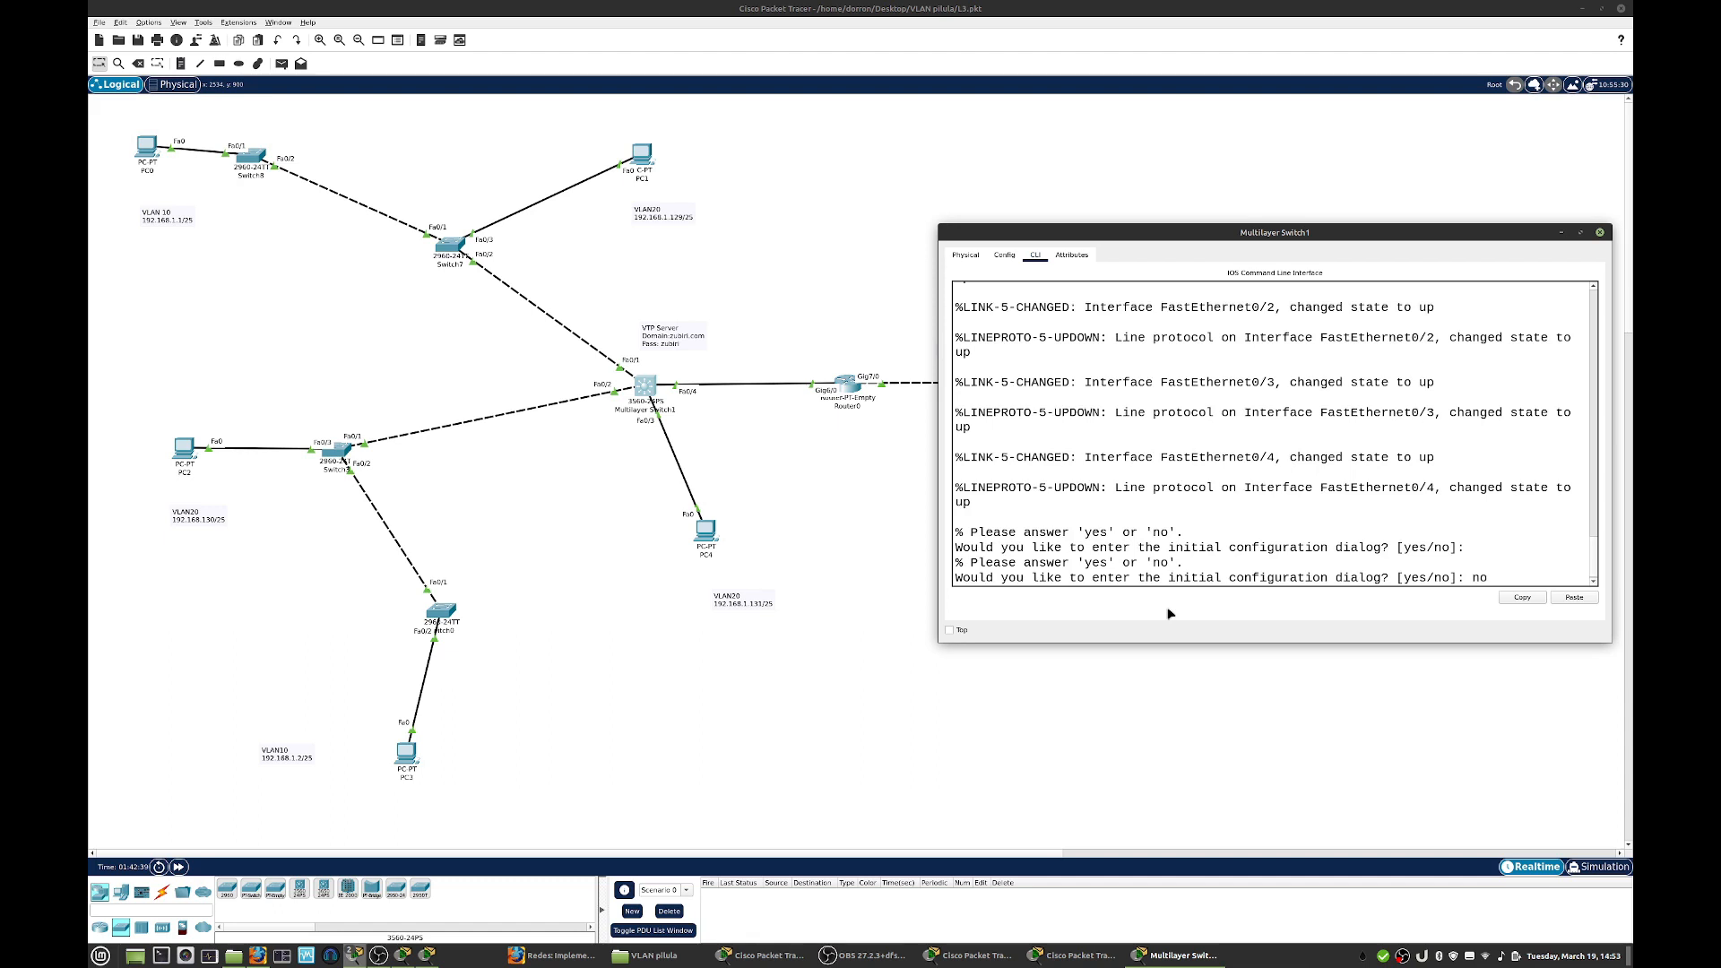
type("no")
key("Return")
key("Return")
- Enter global configuration mode on Multilayer Switch1 and set its VTP mode to server
type("en")
key("Return")
type("conf t")
key("Return")
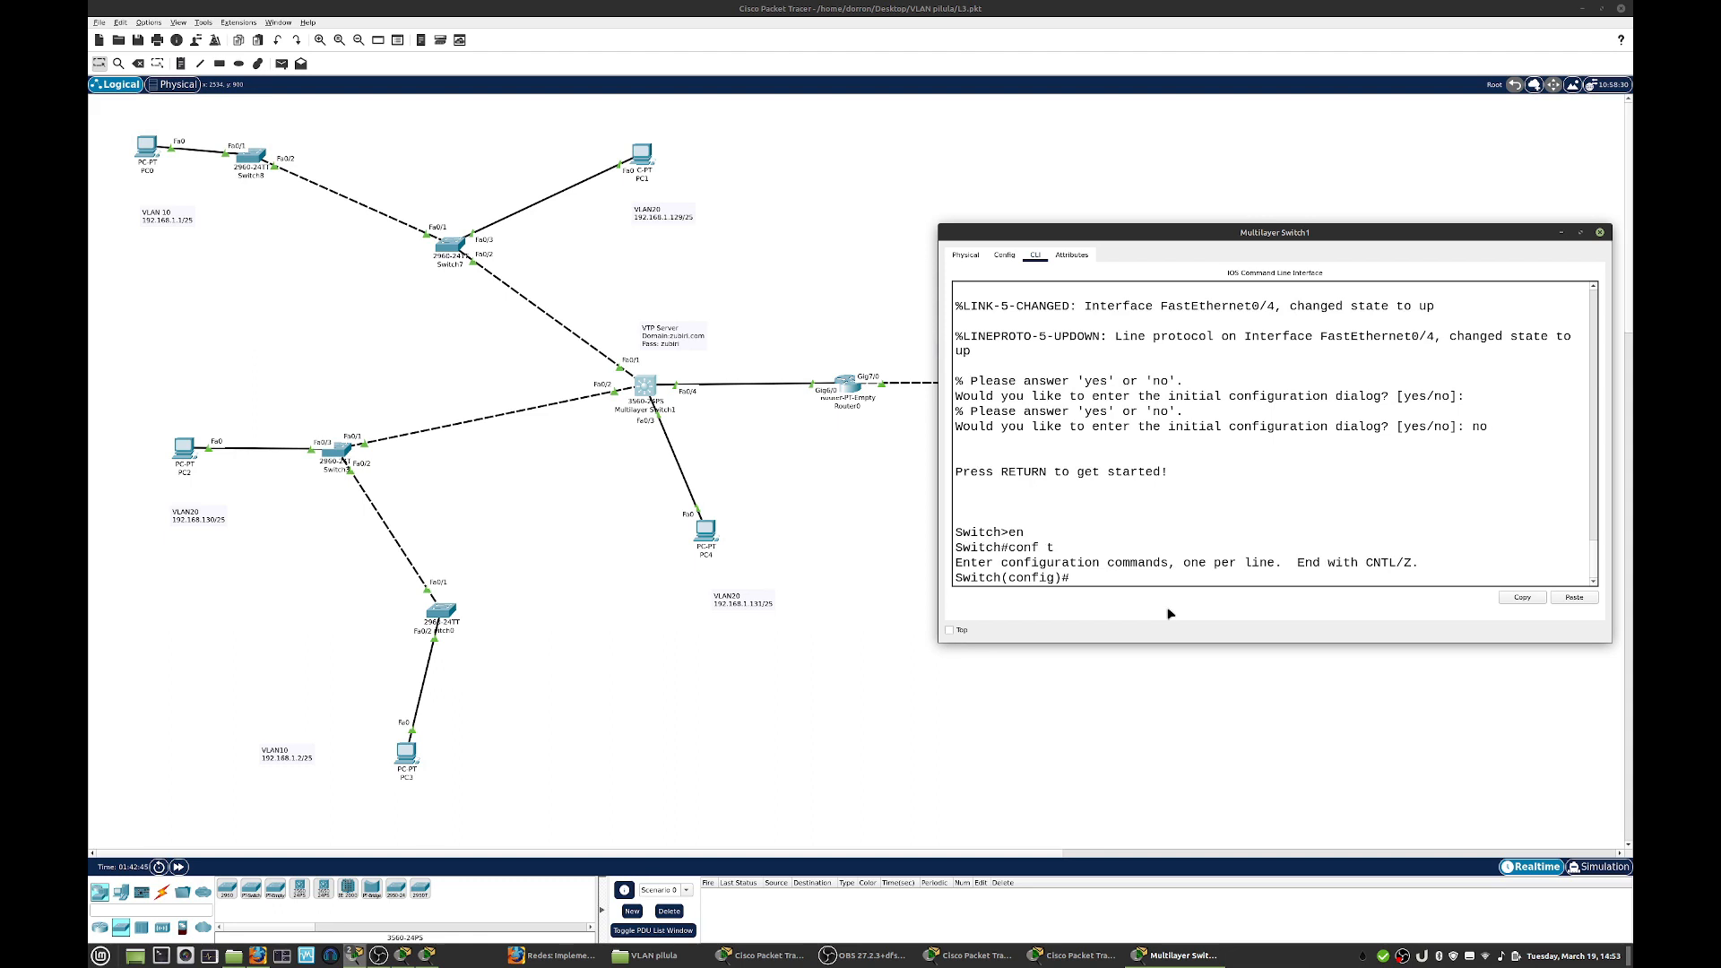
type("vtp mode server")
key("Return")
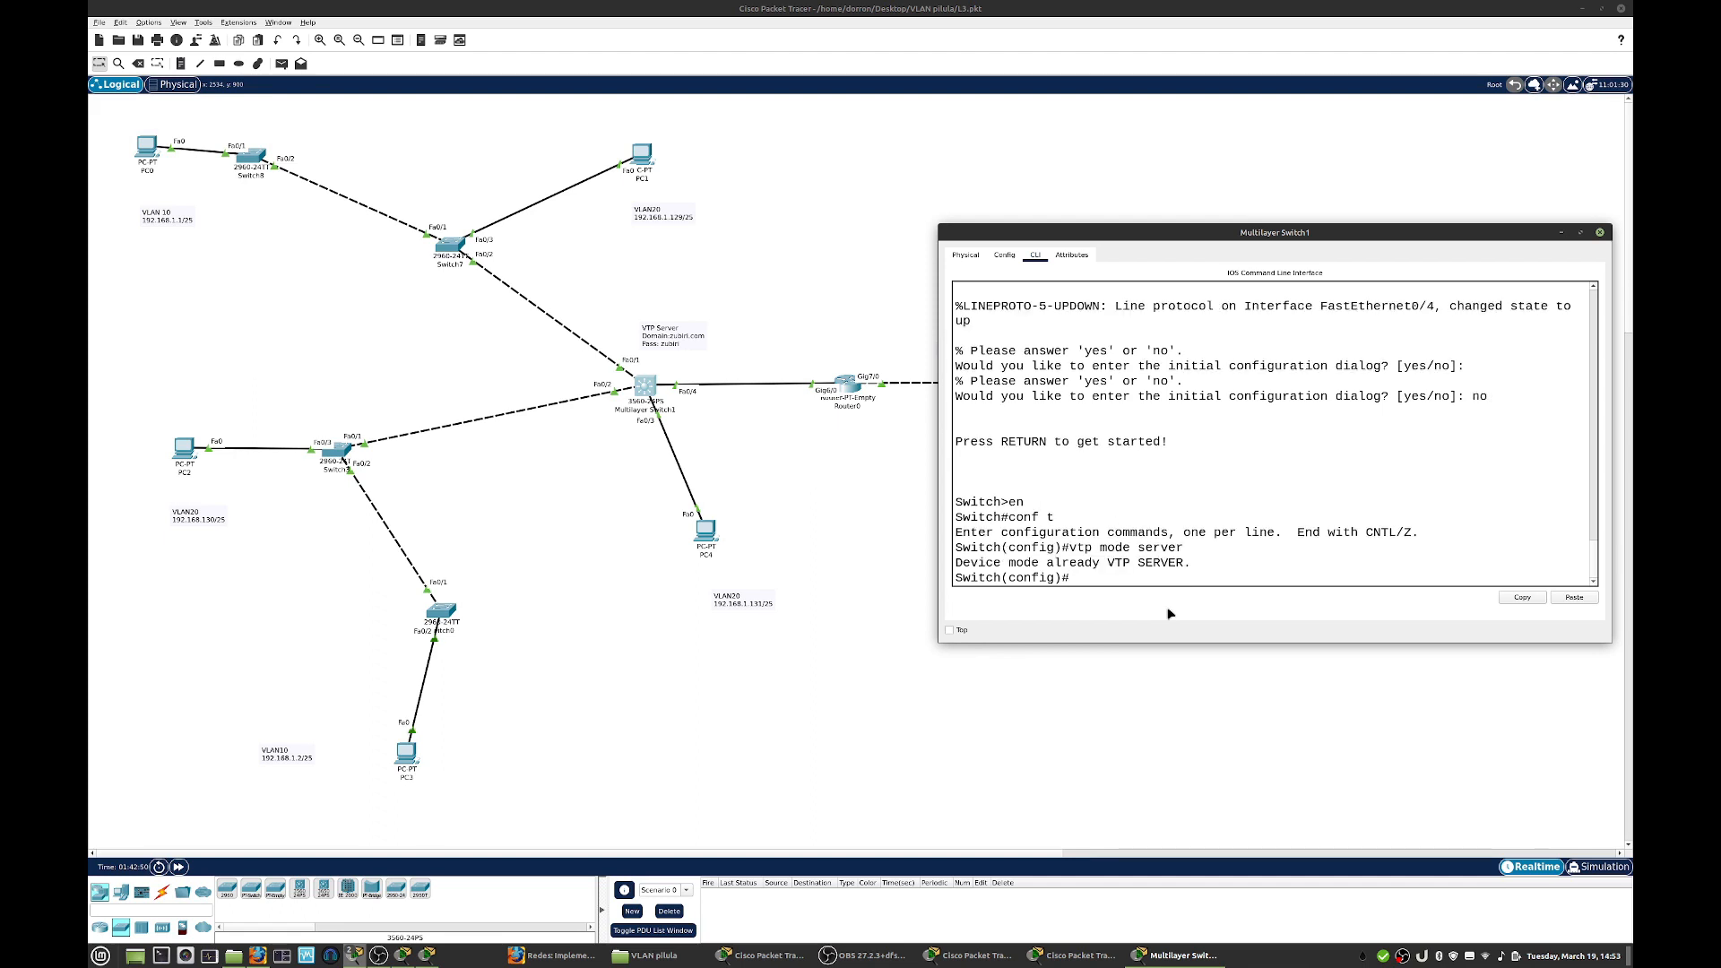
- Set the VTP domain of Multilayer Switch1 to zubiri.com
type("vtp do")
key("Tab")
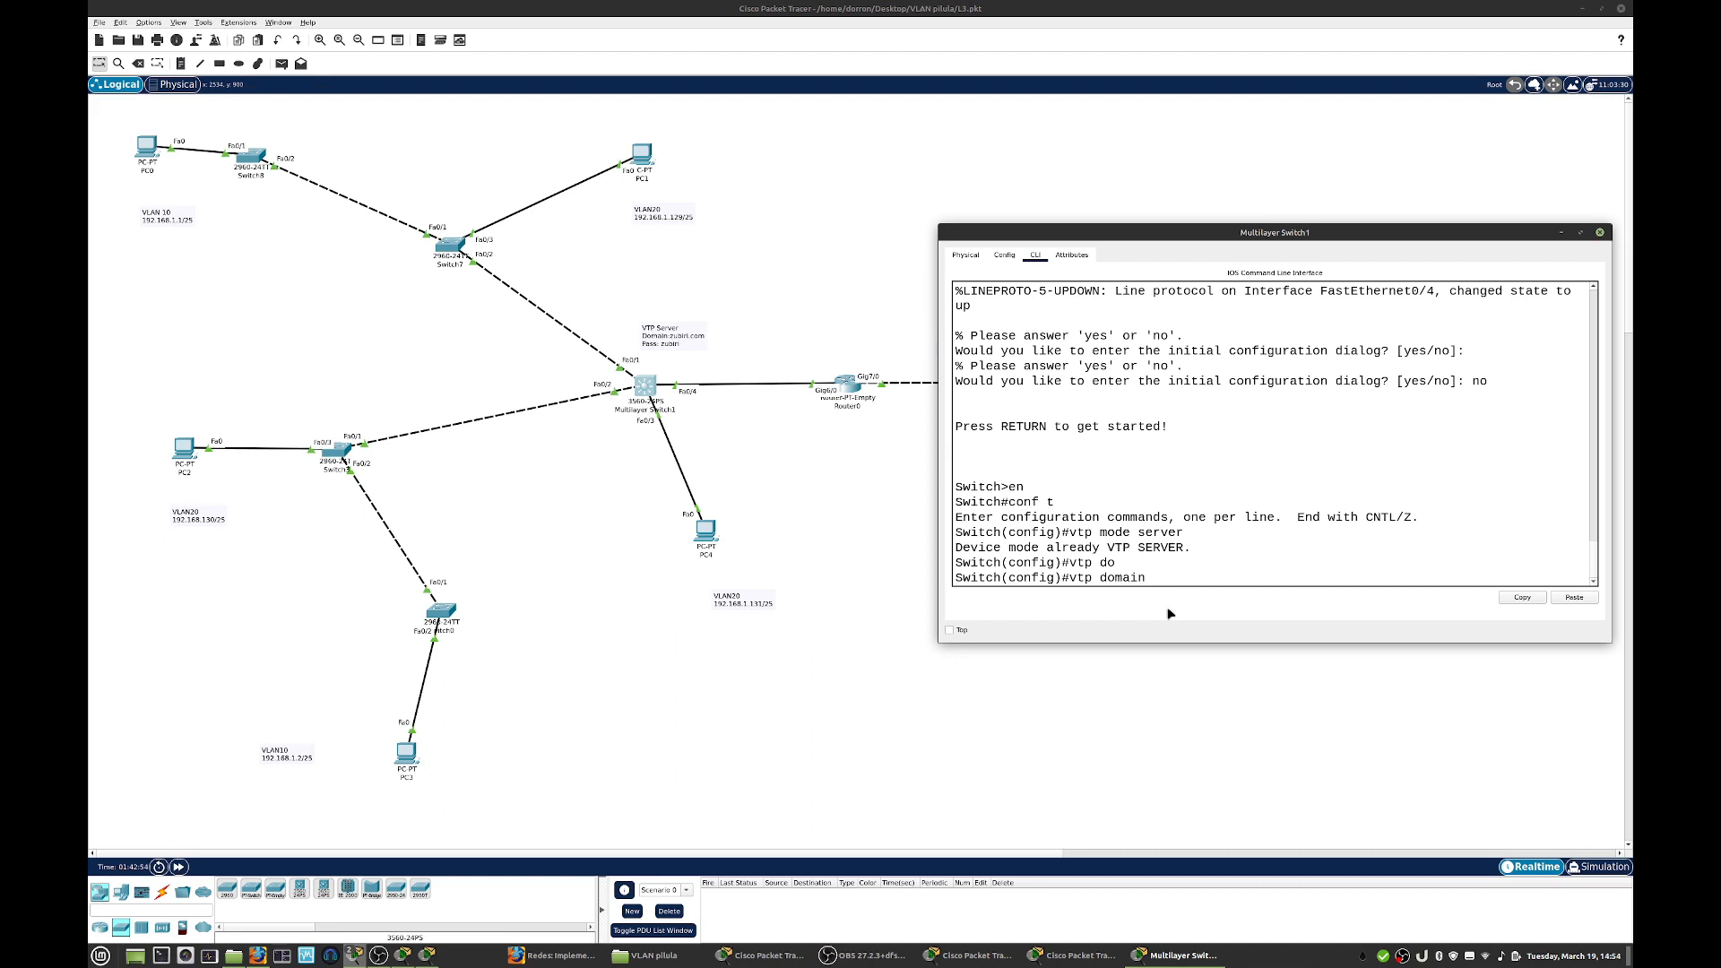
type("zubiri.com")
key("Return")
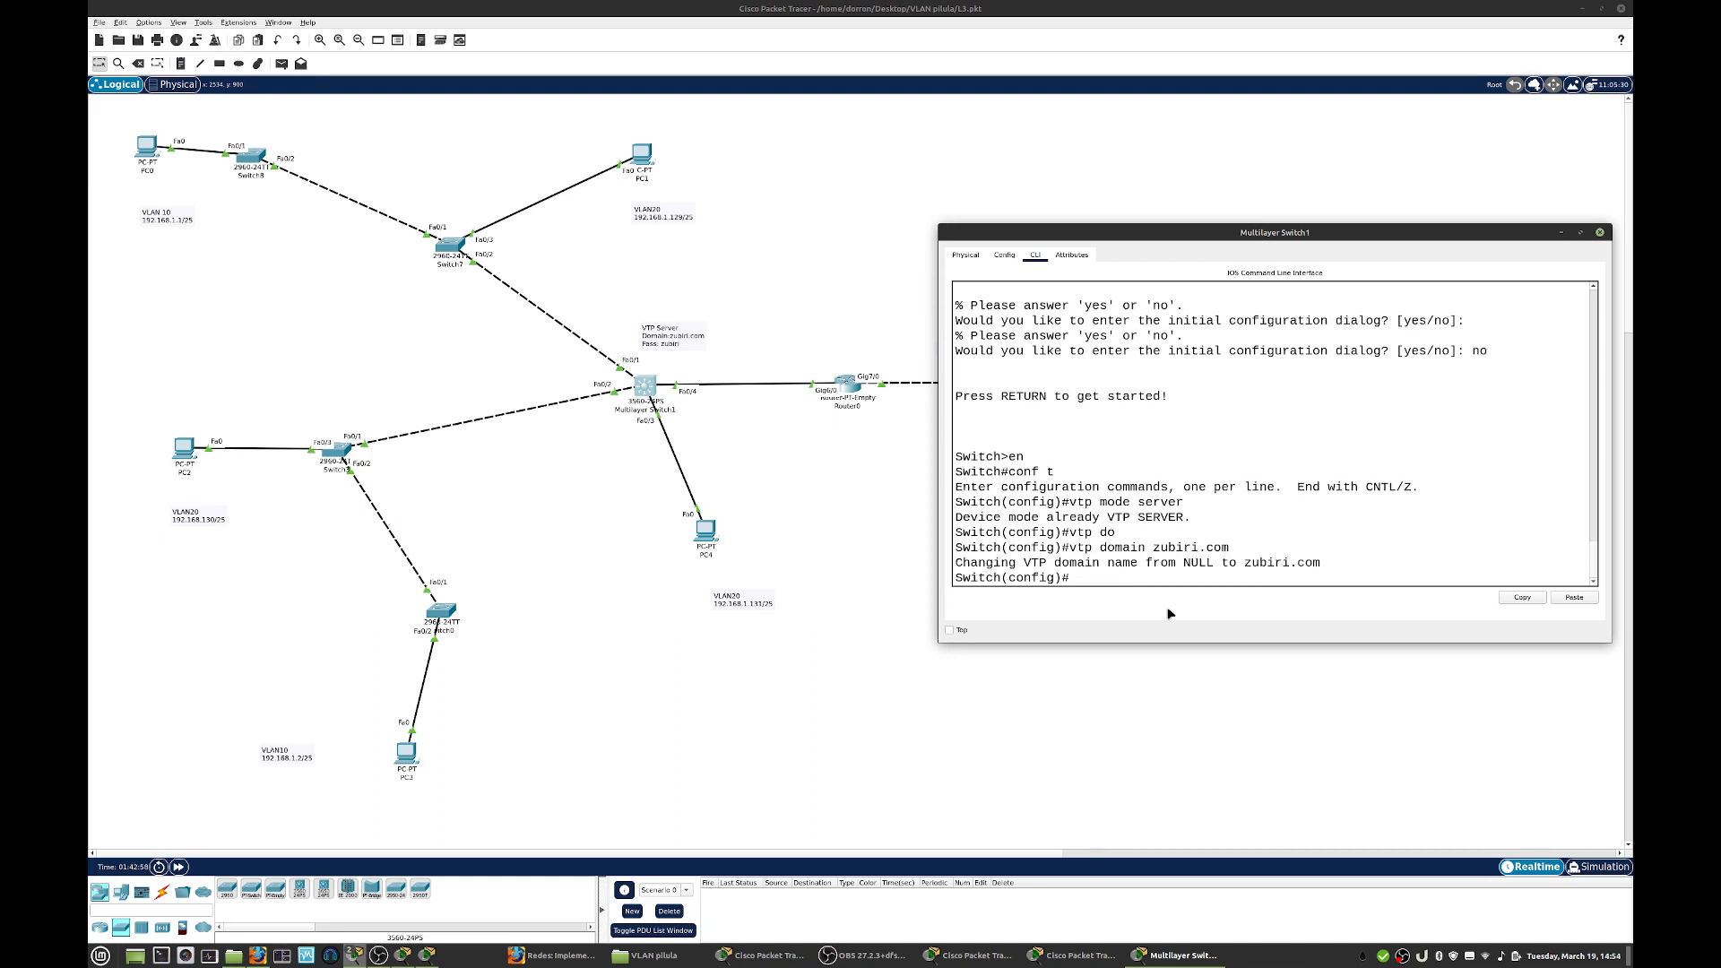
- Set the VTP password on Multilayer Switch1
type("vtp pass")
key("Tab")
type("zubiri")
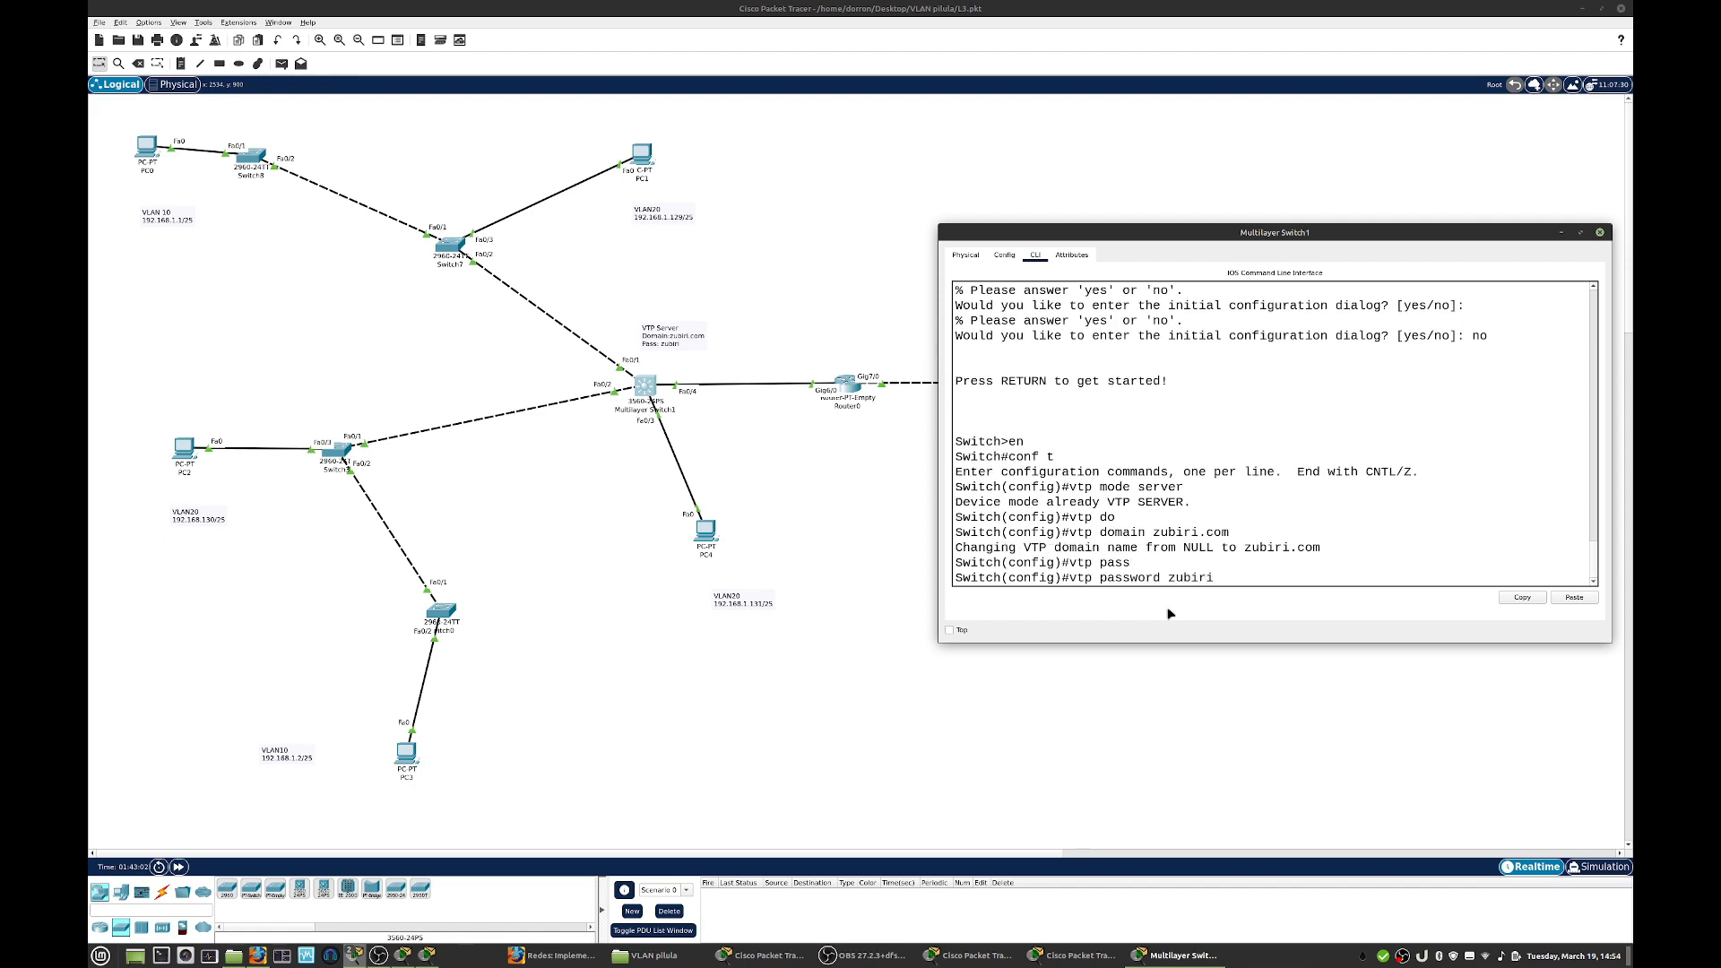
key("Return")
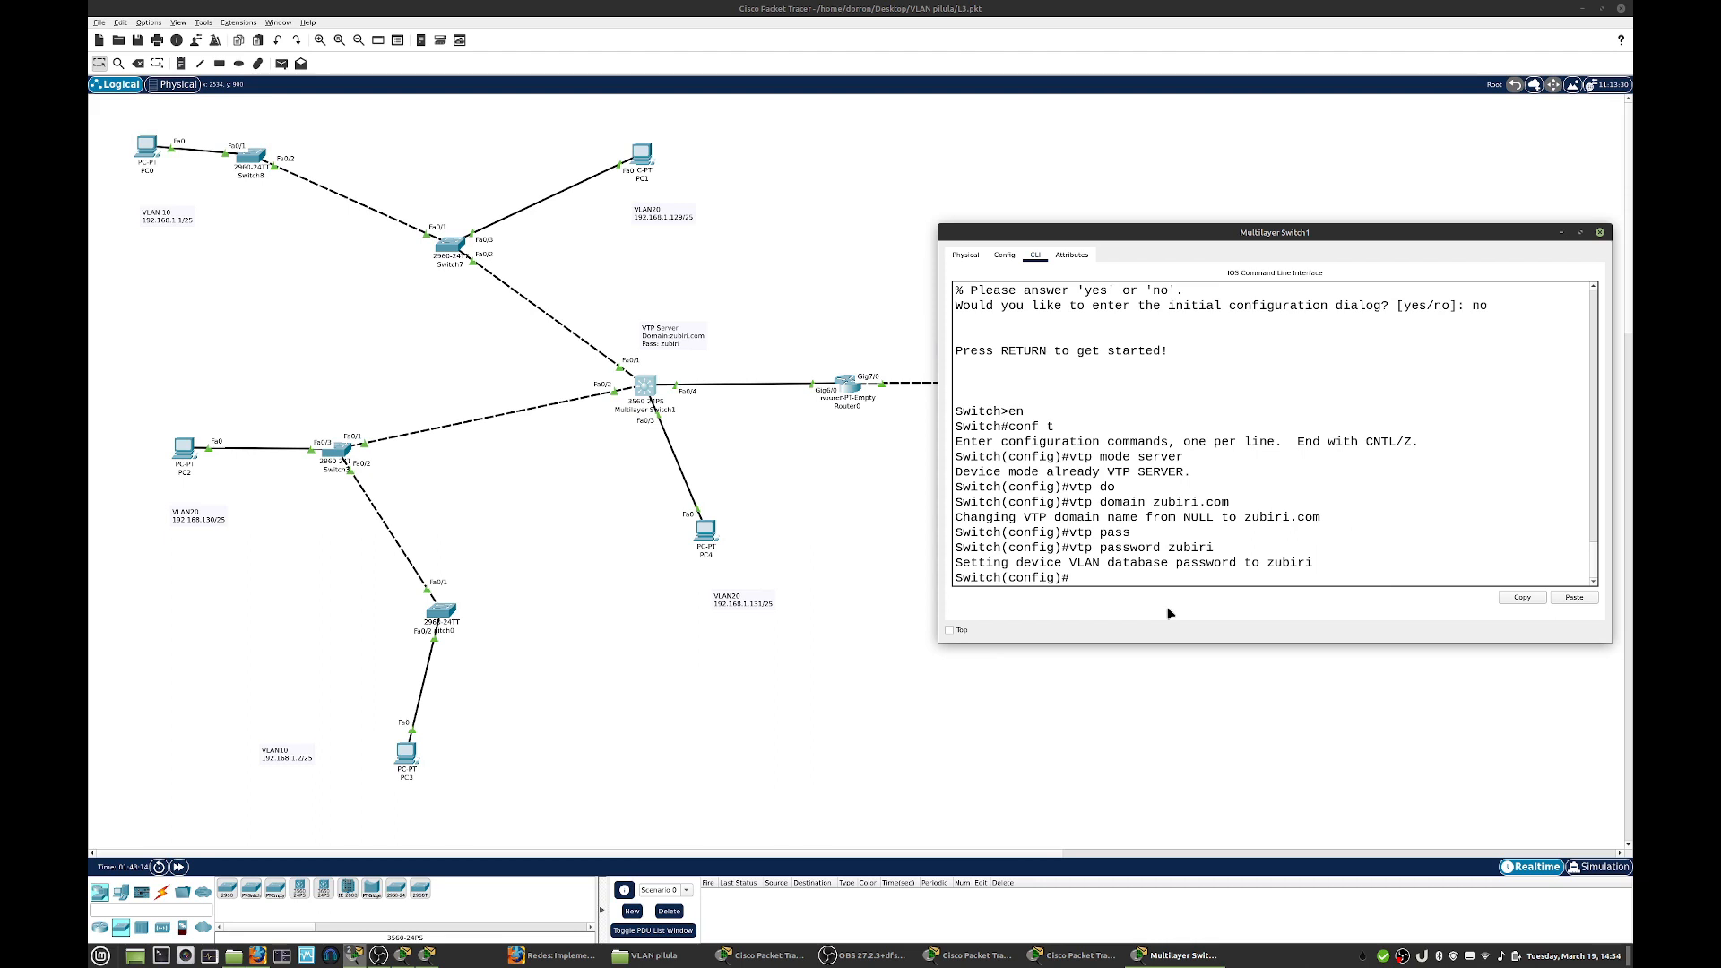
- Create VLAN 10 on Multilayer Switch1 and name it Teachers
type("vlan 10")
key("Return")
type("name")
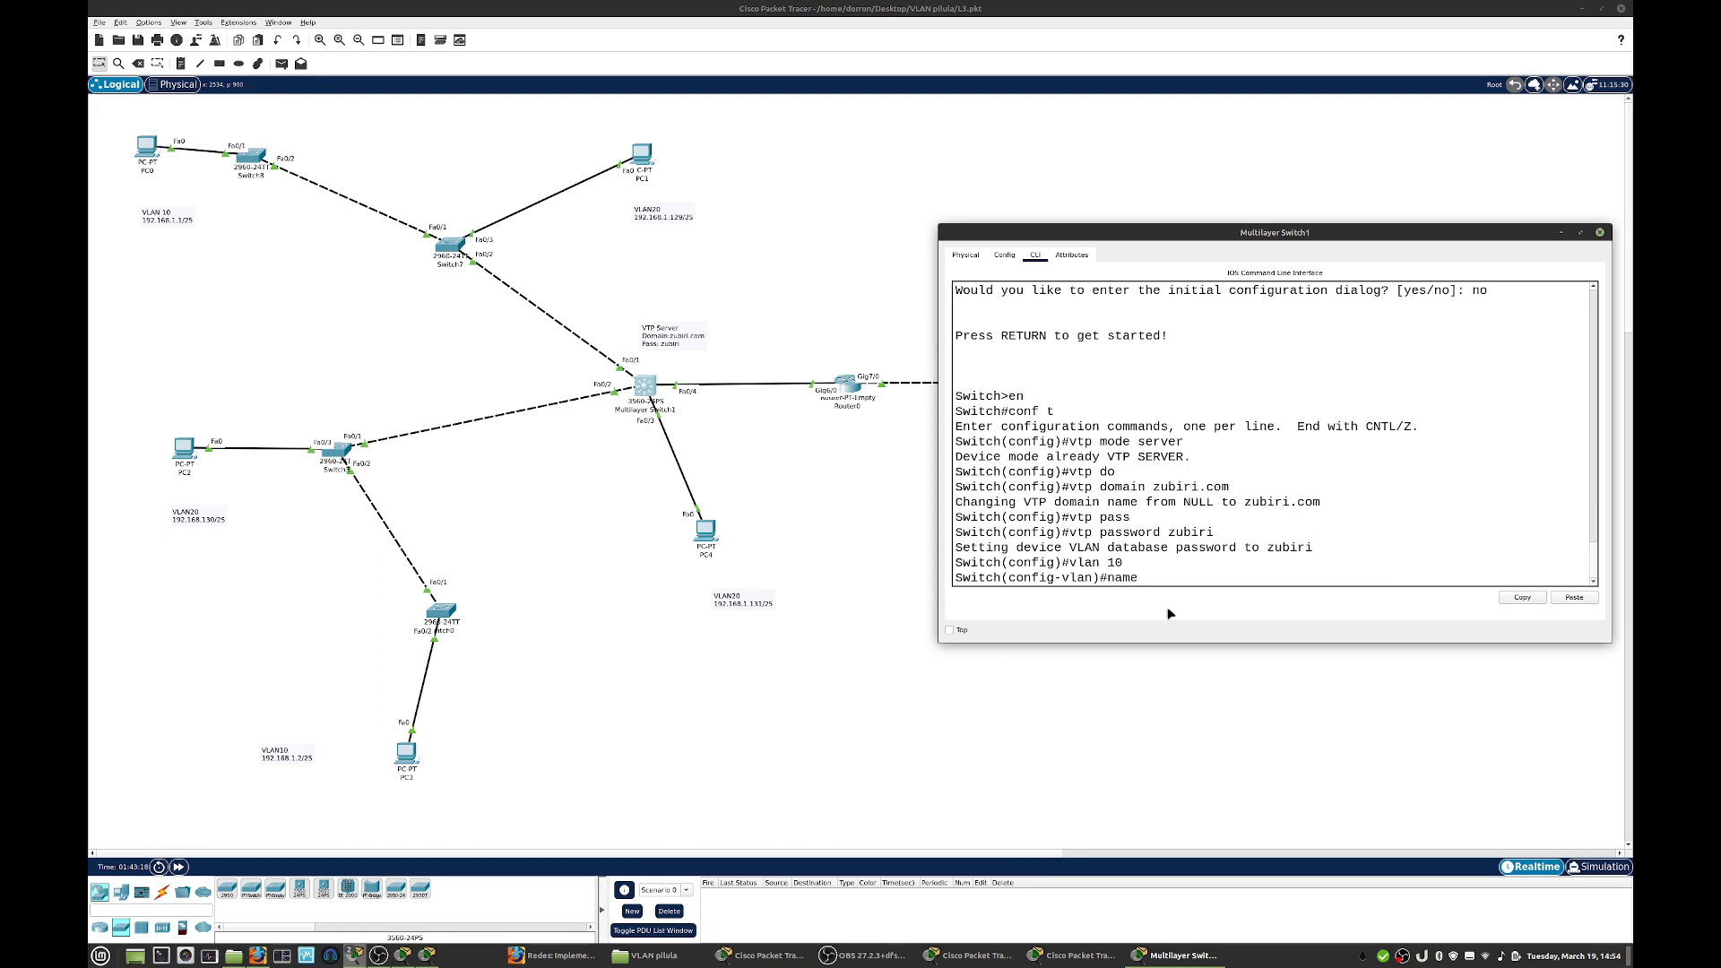
type(" Teachers")
key("Return")
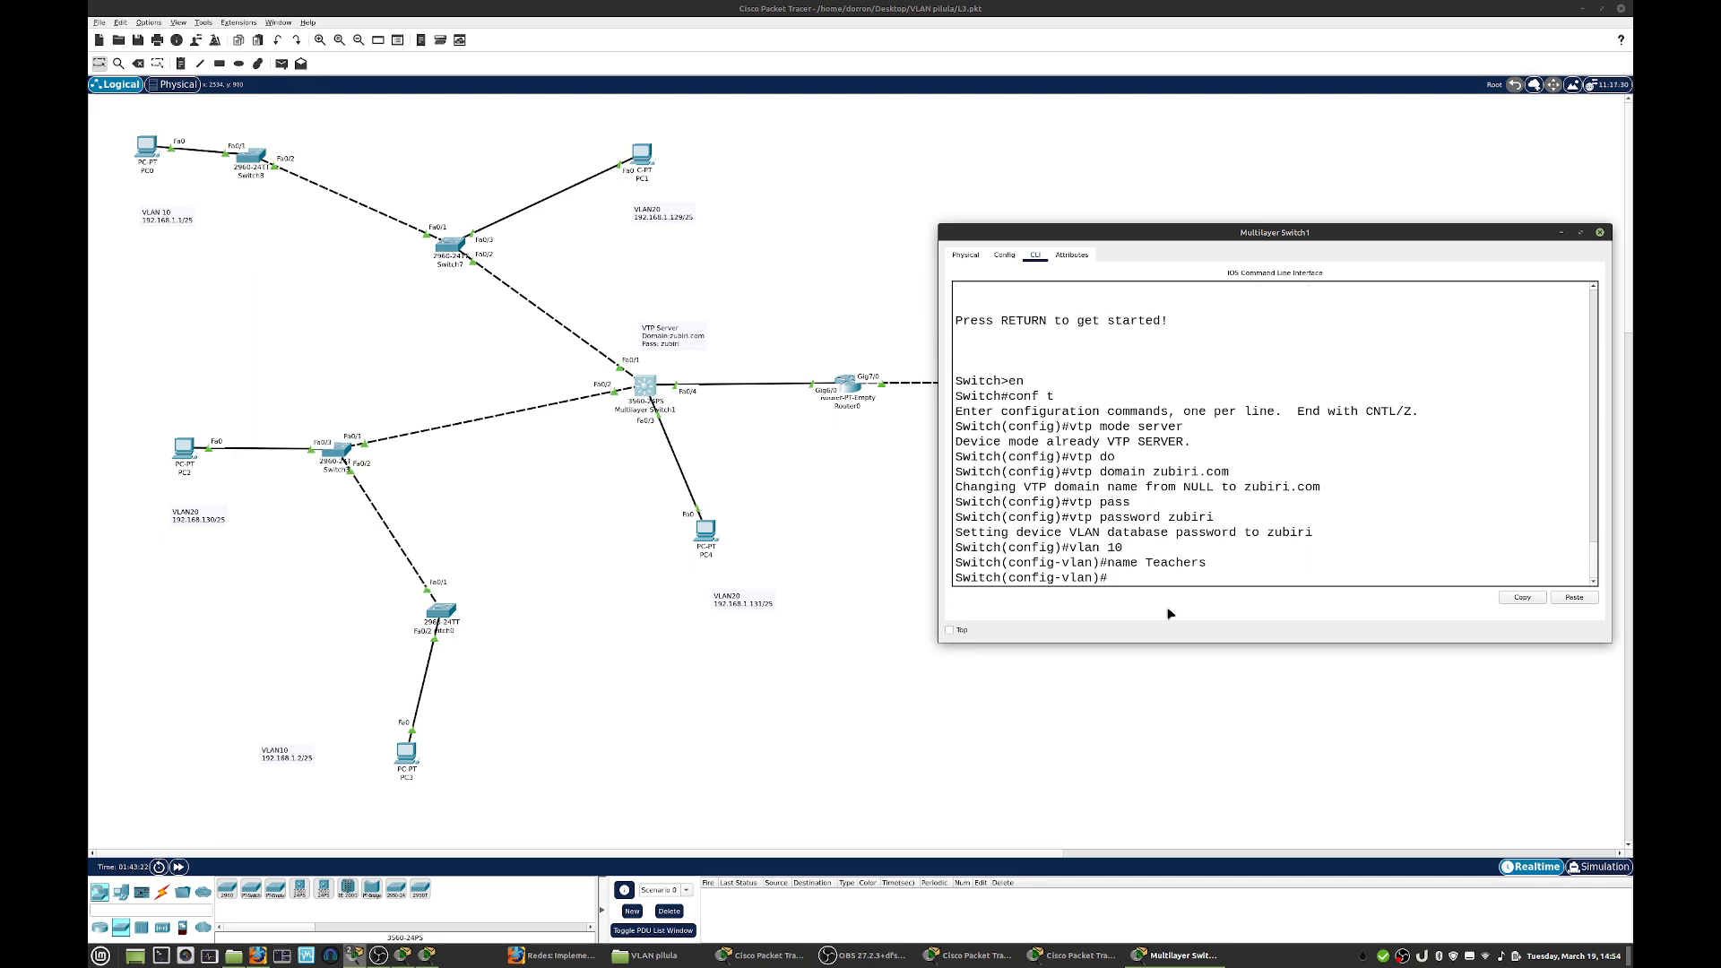
- Create VLAN 20 named Students on Multilayer Switch1 and close the switch's window
type("exit")
key("Return")
type("vlan 20")
key("Return")
type("name Students")
key("Return")
type("exit")
key("Return")
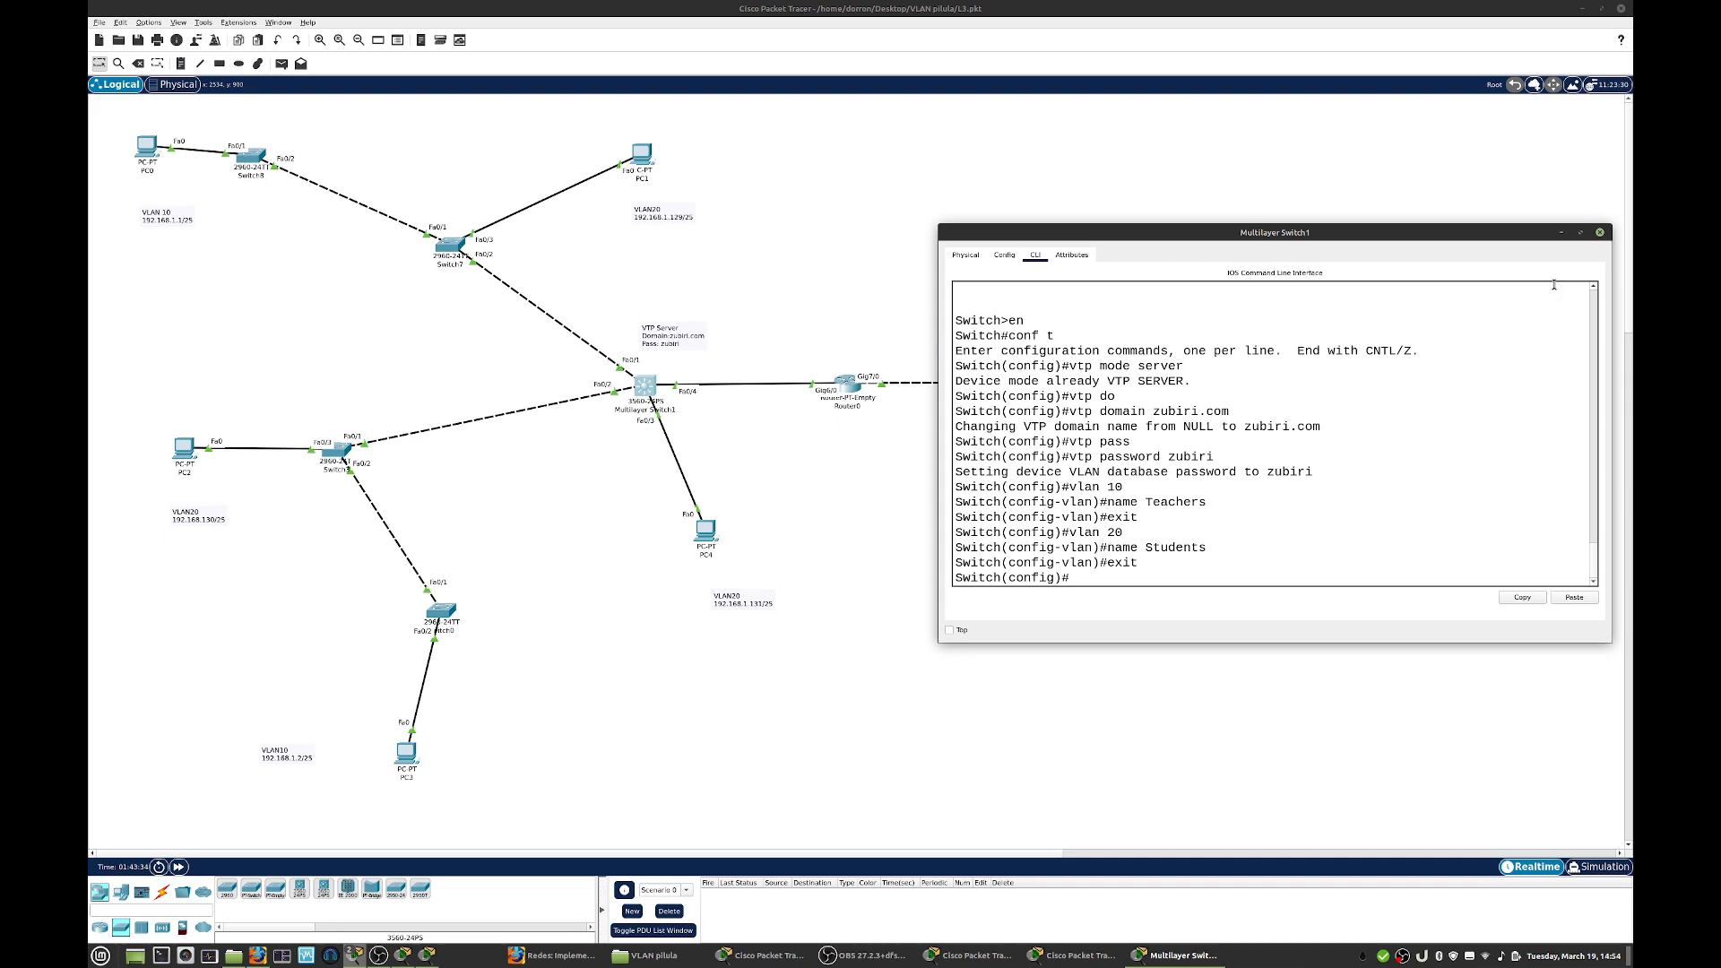
left_click(1600, 232)
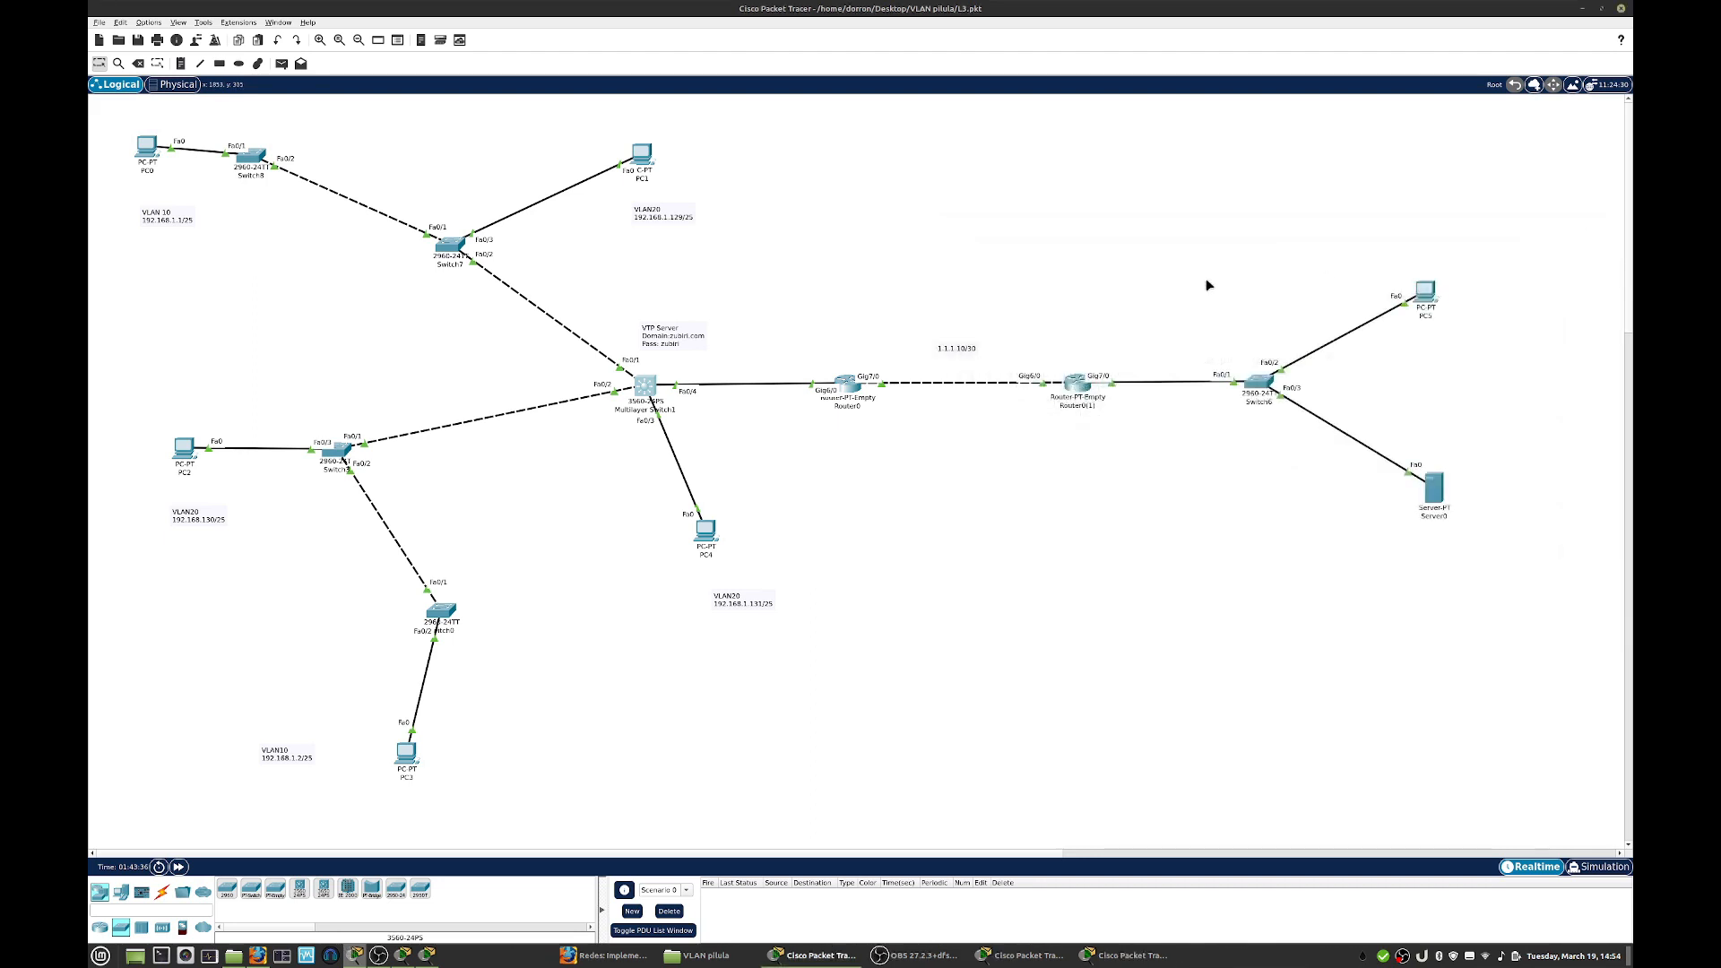
- Open the command line of Switch7 in an enlarged window and enter global configuration mode
left_click(450, 246)
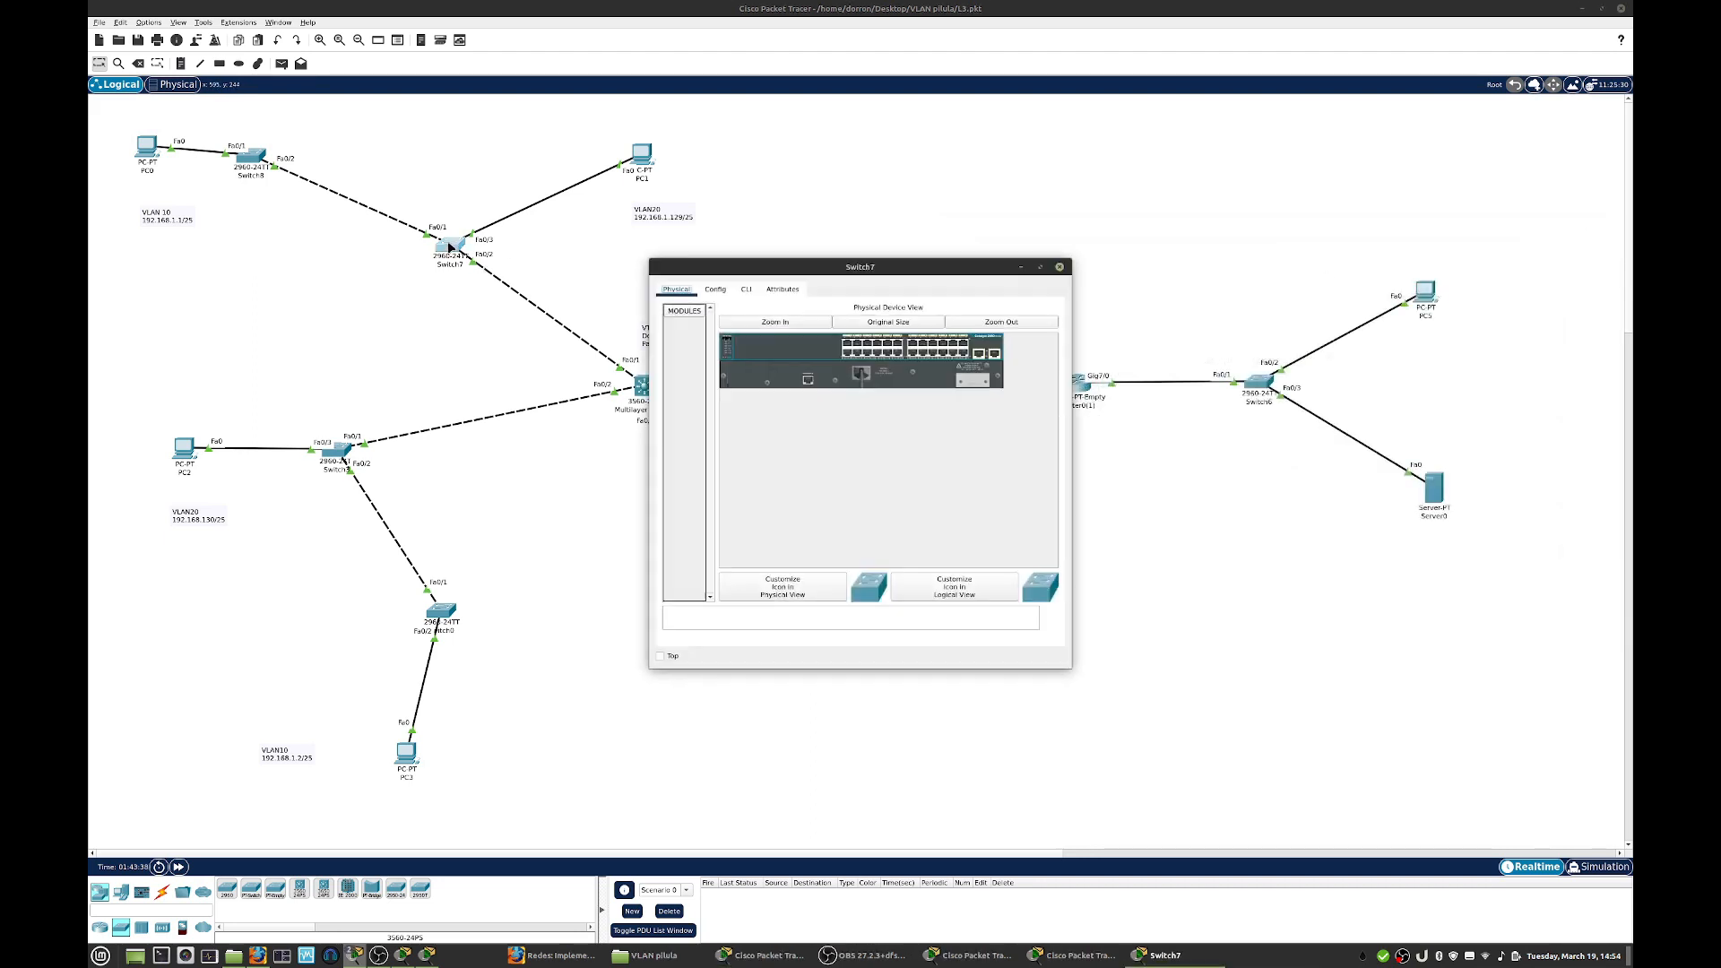
left_click_drag(668, 267, 758, 217)
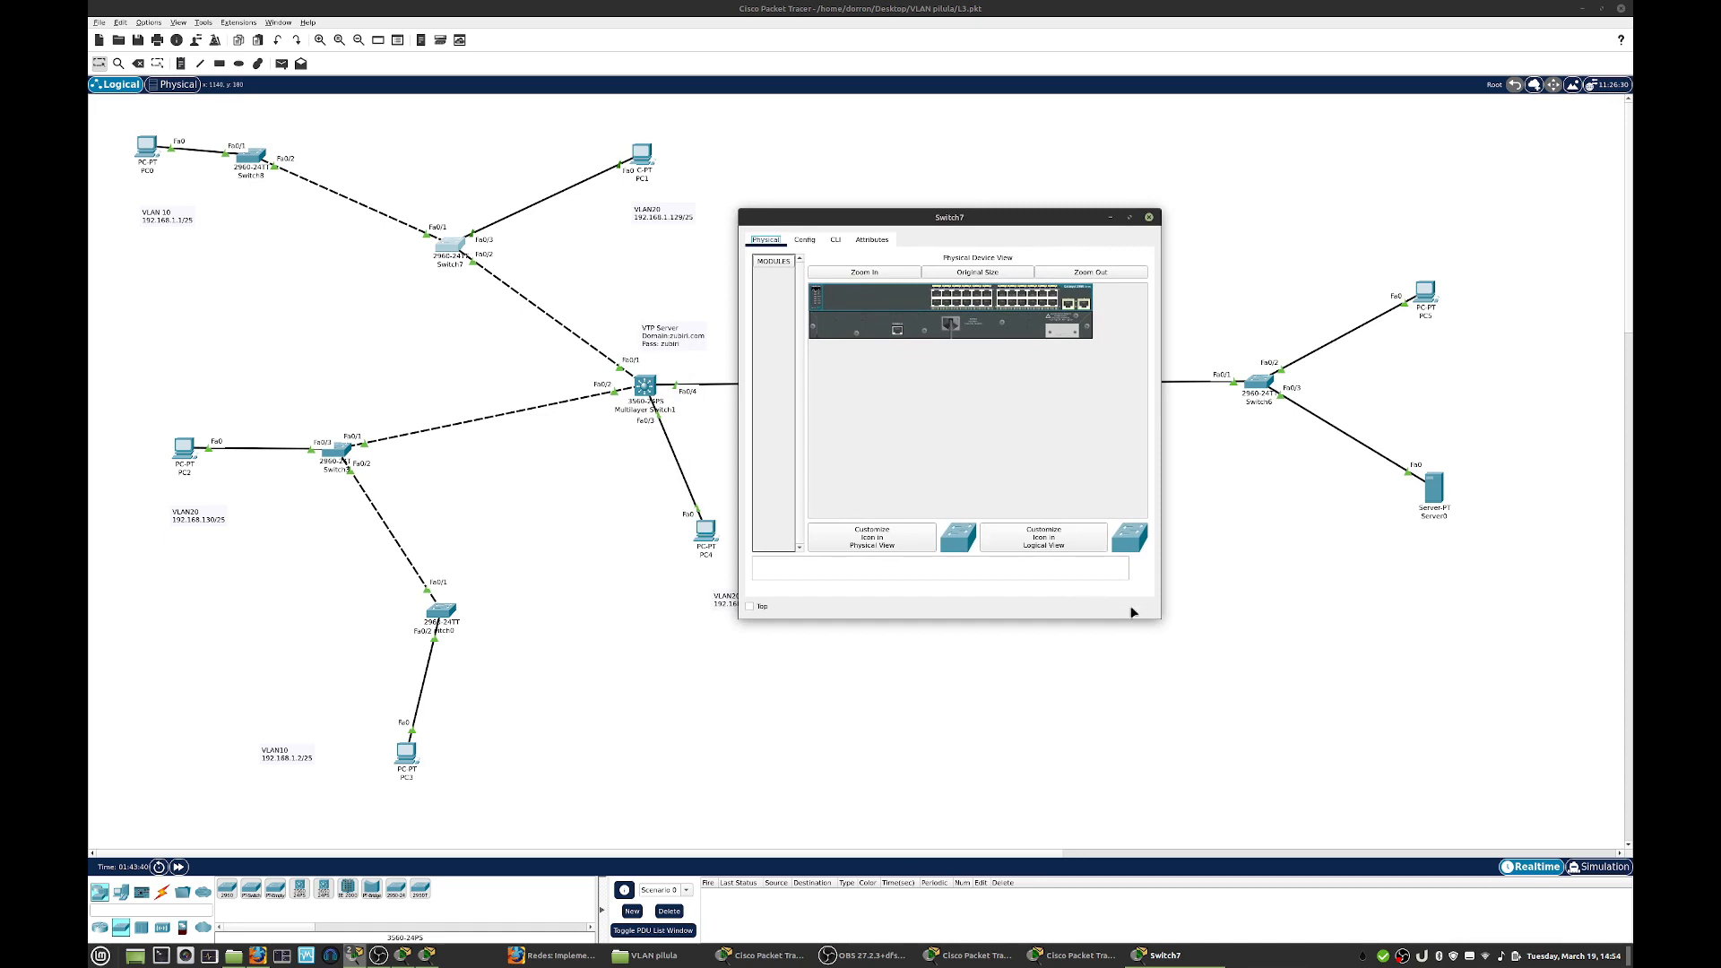
left_click_drag(1161, 618, 1486, 634)
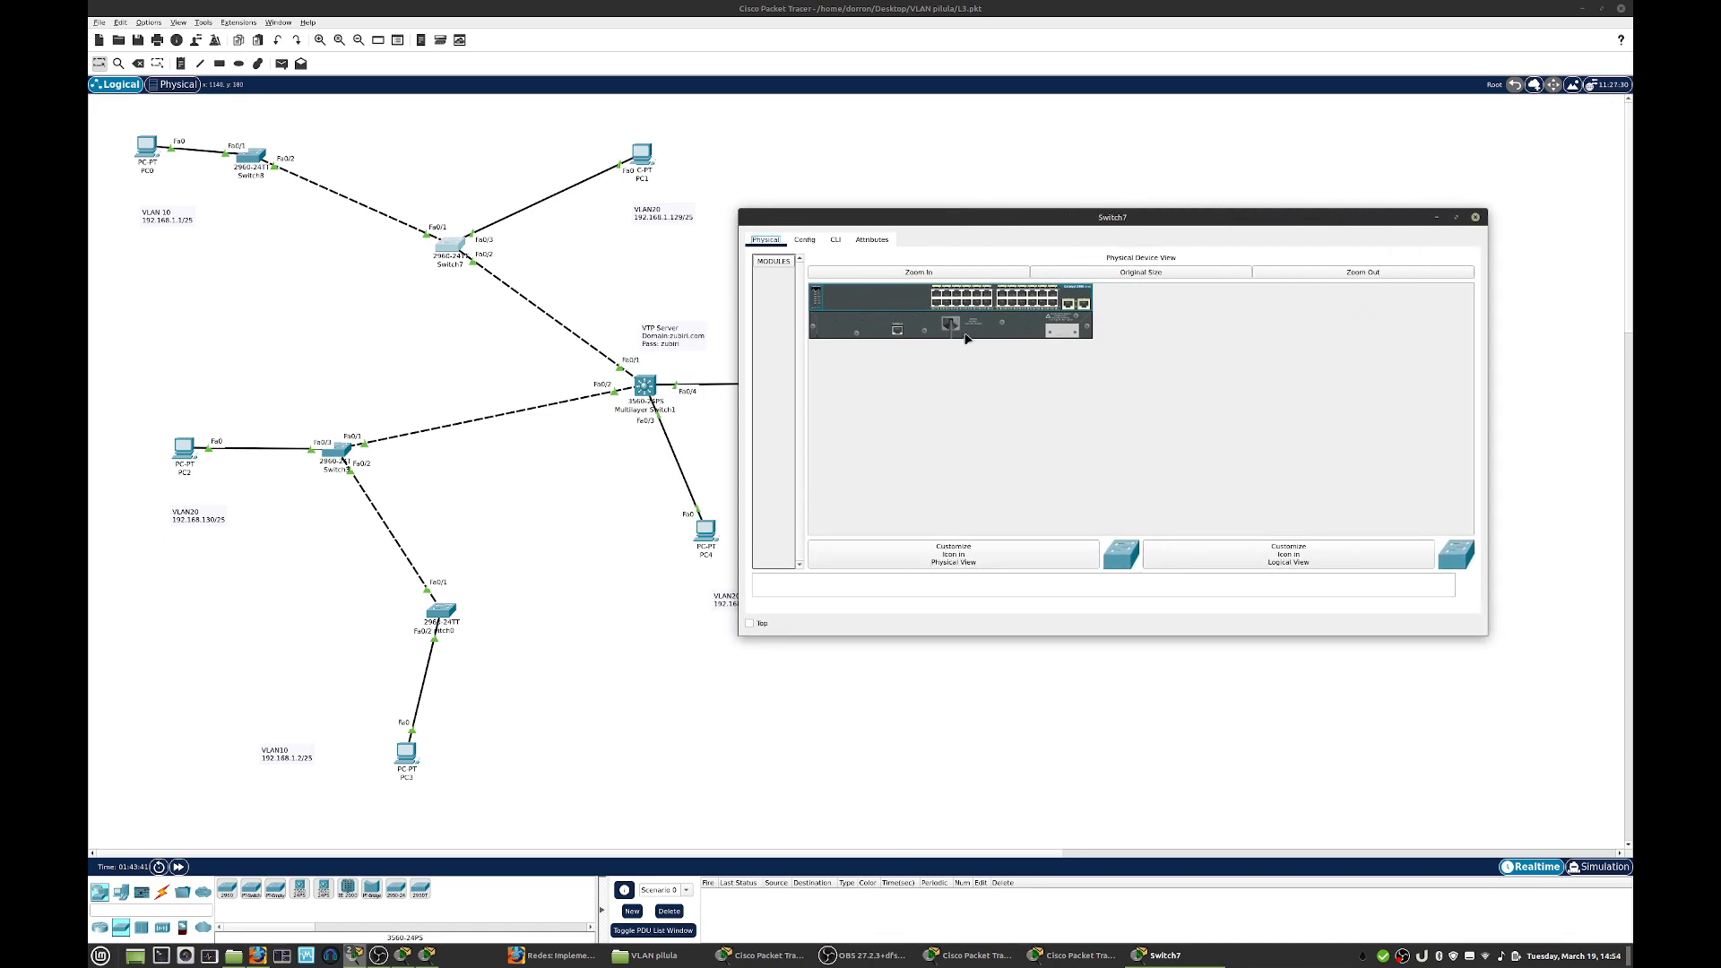
left_click(836, 241)
key("Return")
key("Return")
type("en")
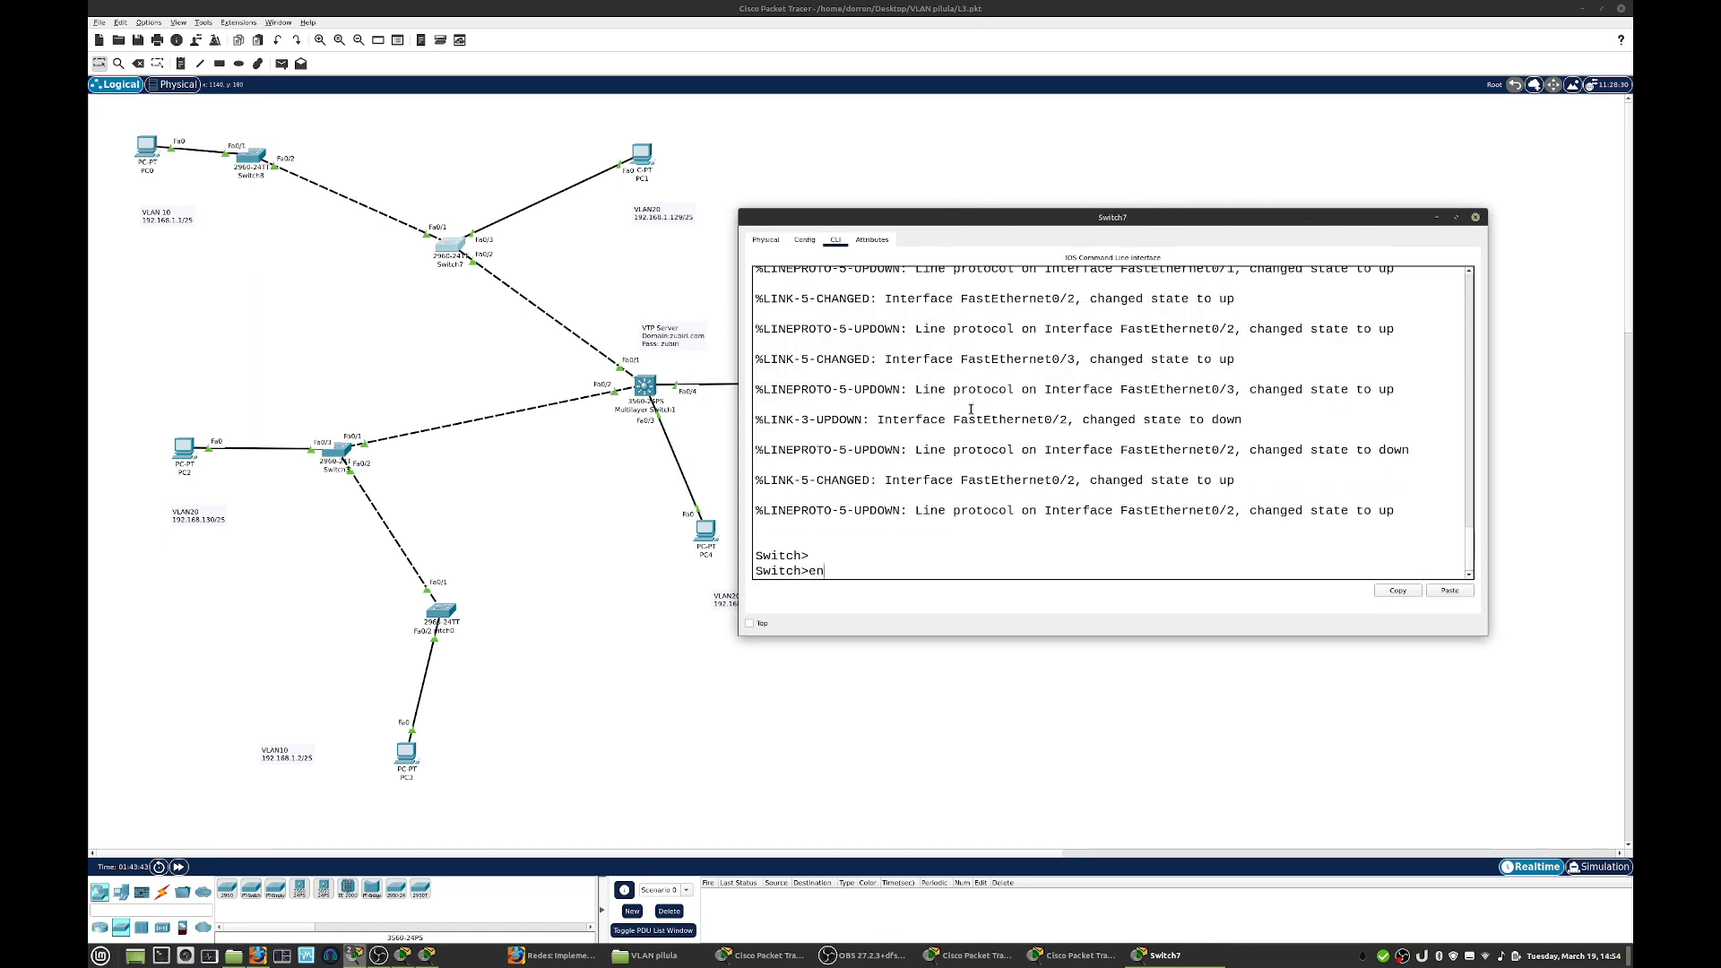
key("Return")
type("conf")
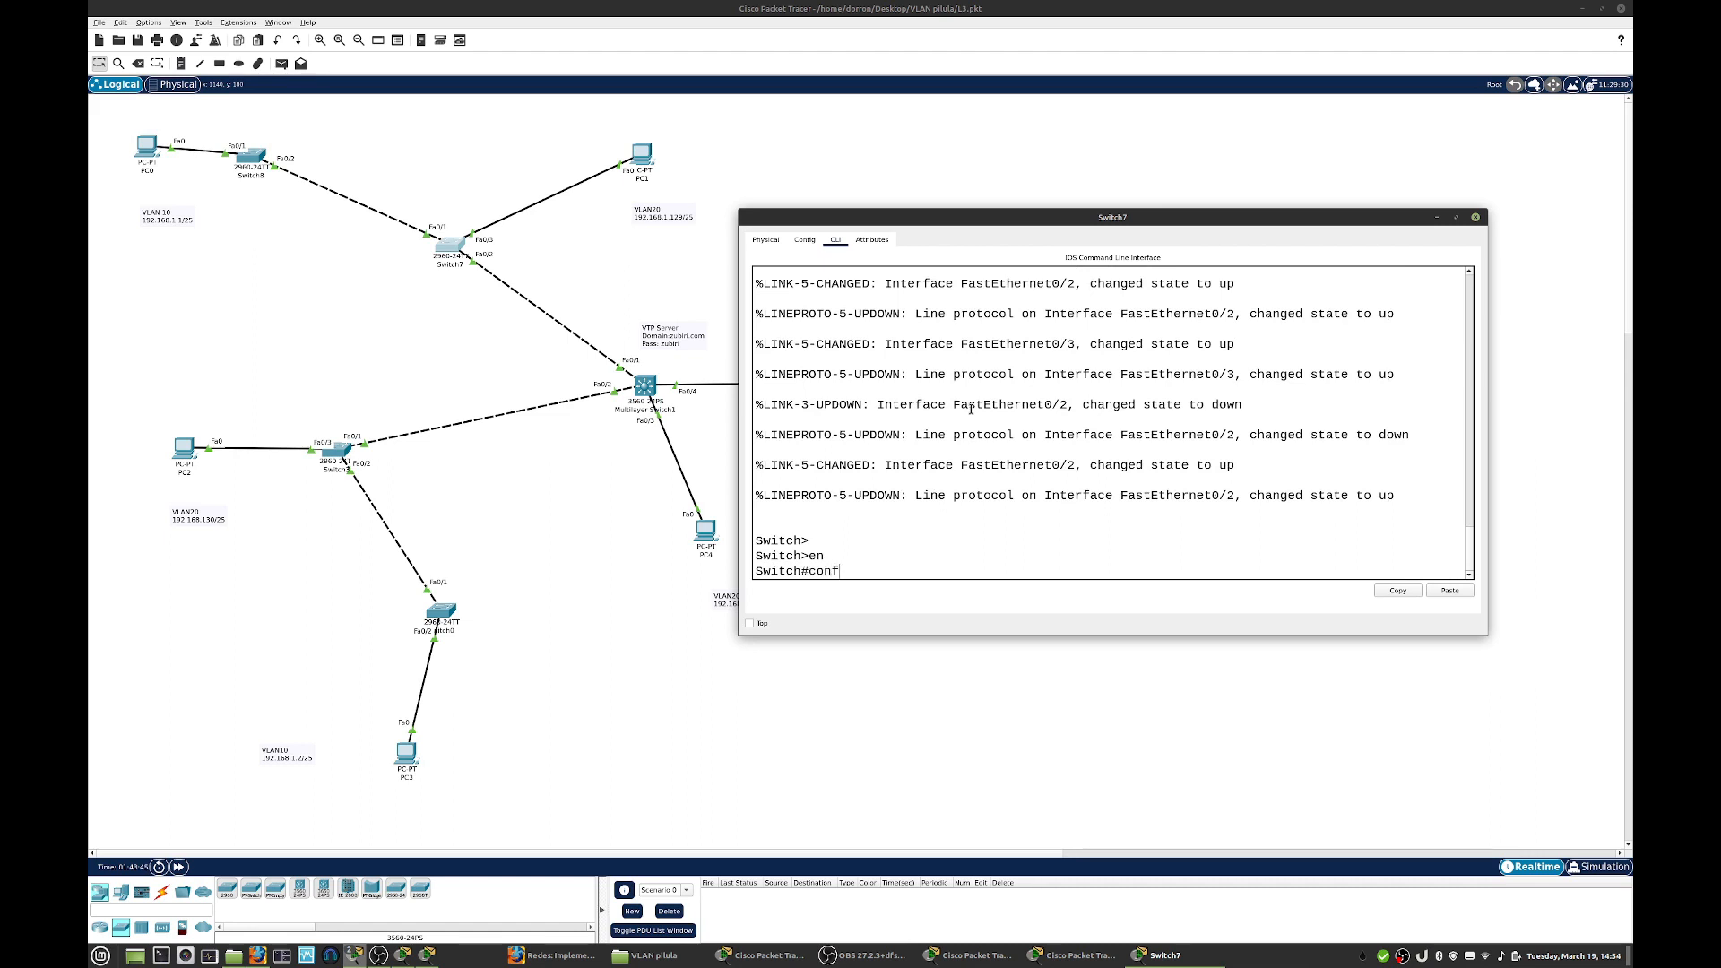
key("Return")
- Set Switch7 to VTP client mode with the domain zubiri.com
type("vtp mode client")
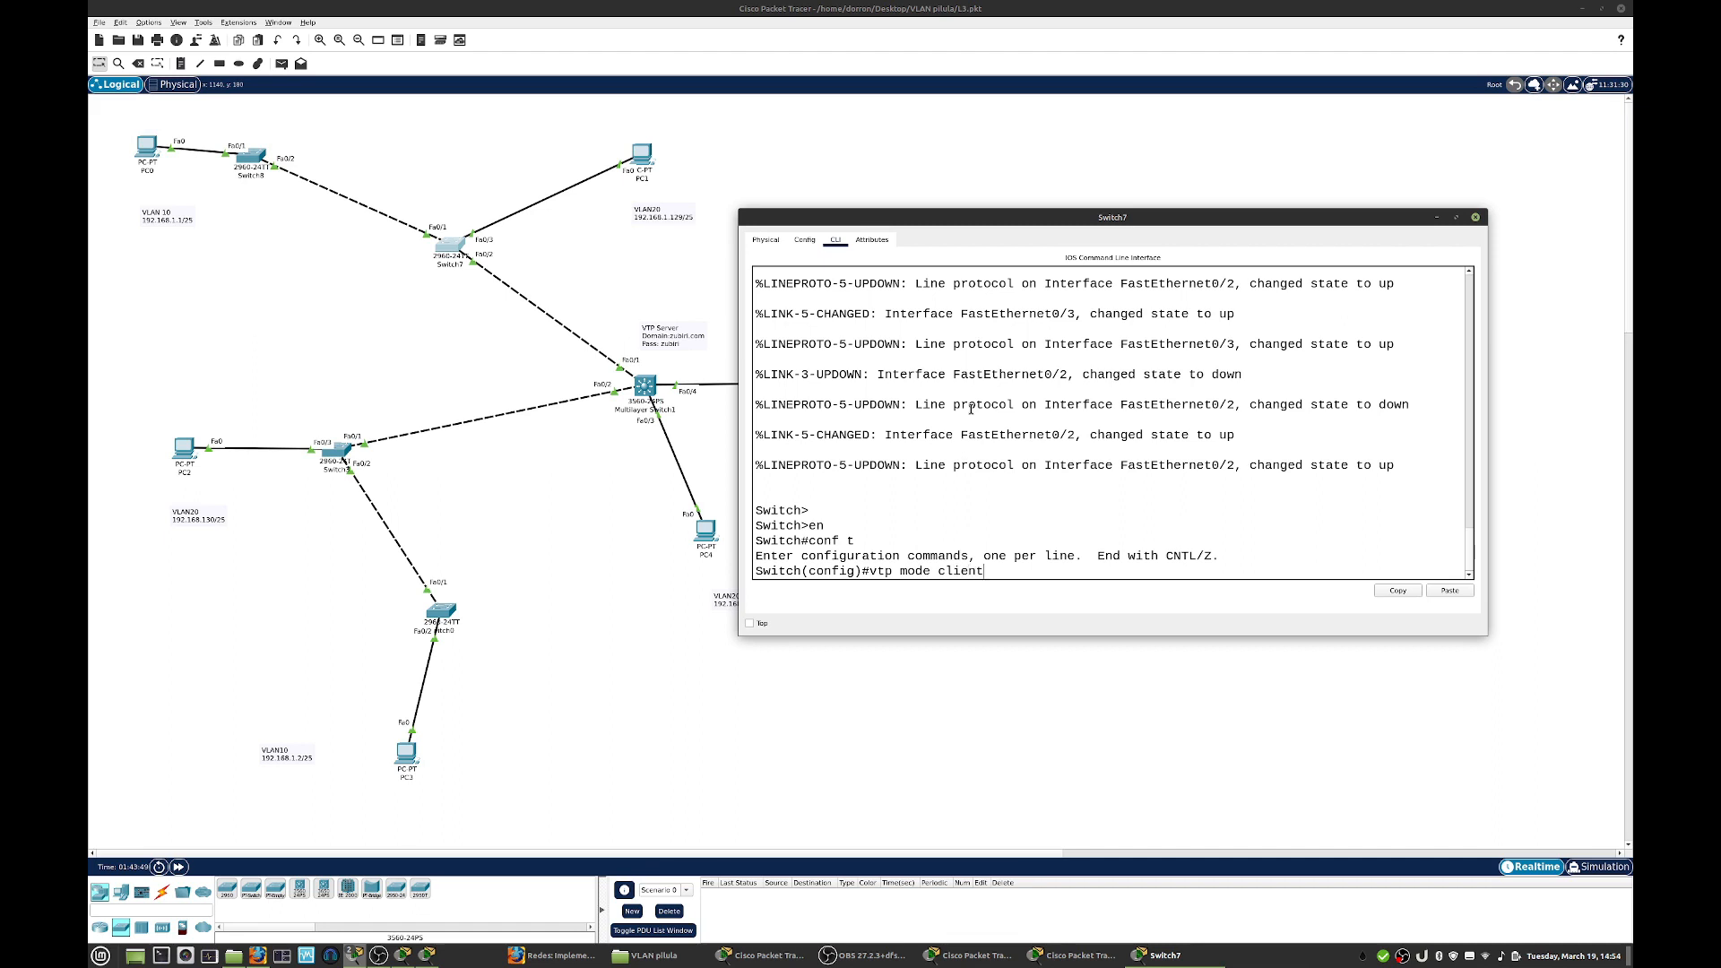
key("Return")
key("Return")
type("v")
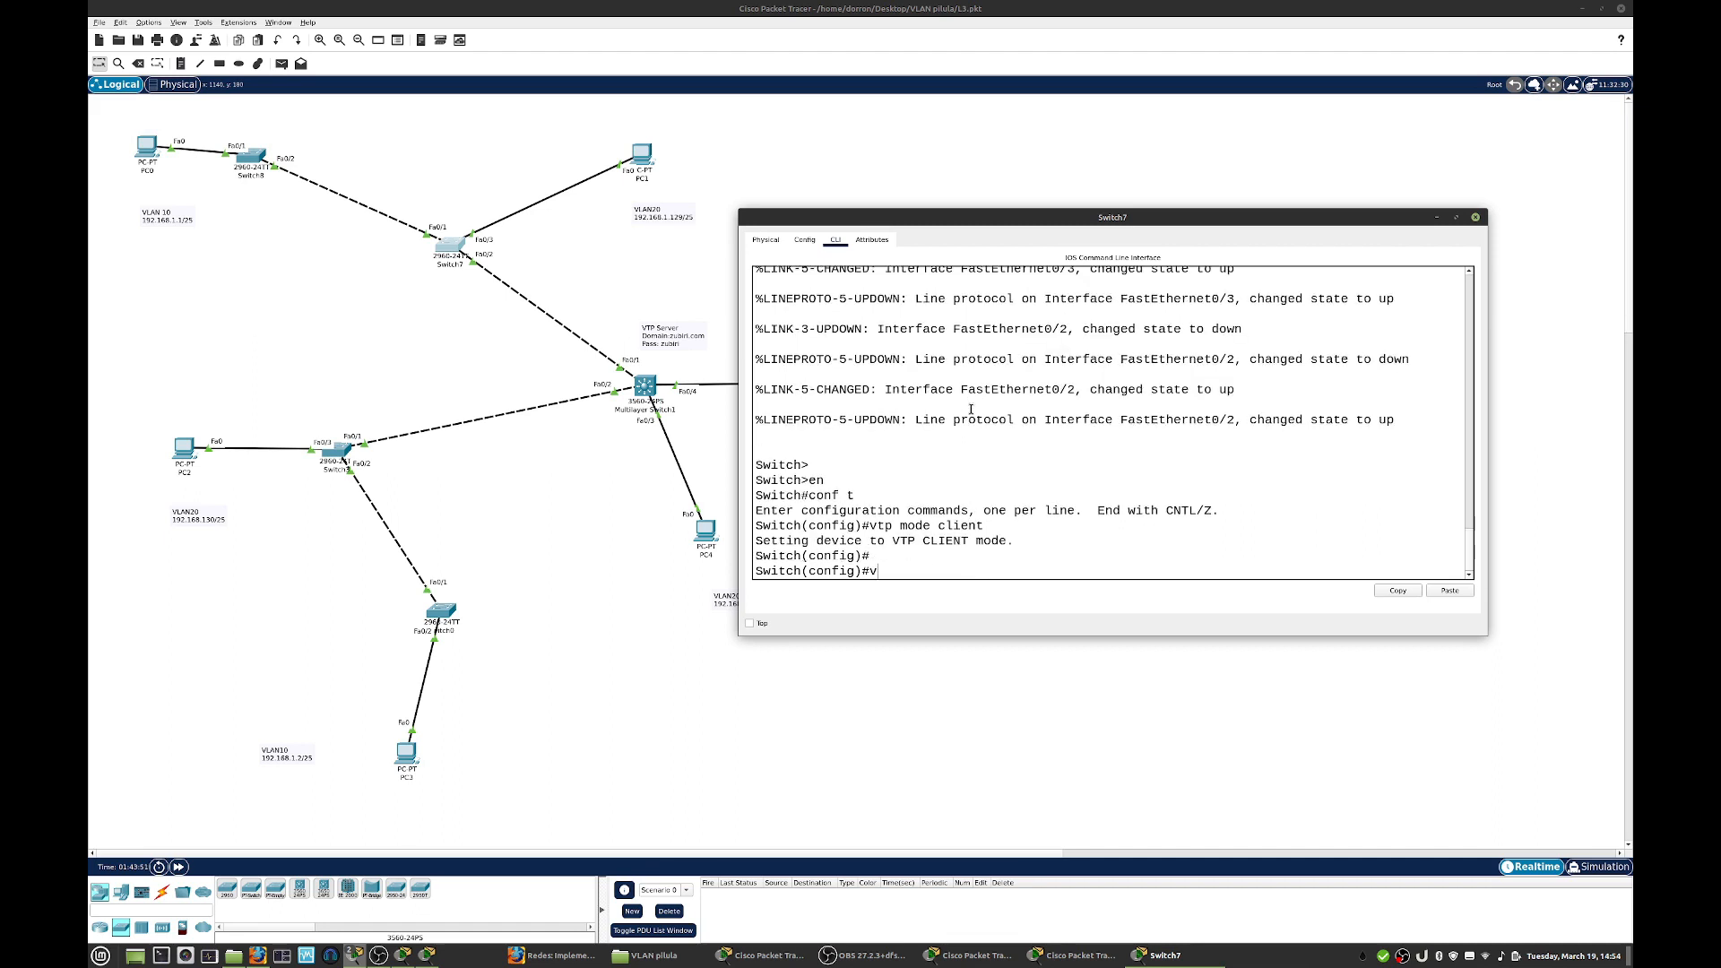
type("tp domain zubiri.com")
key("Return")
- Set the VTP password on Switch7 and close its window
type("vtp pass zubiri")
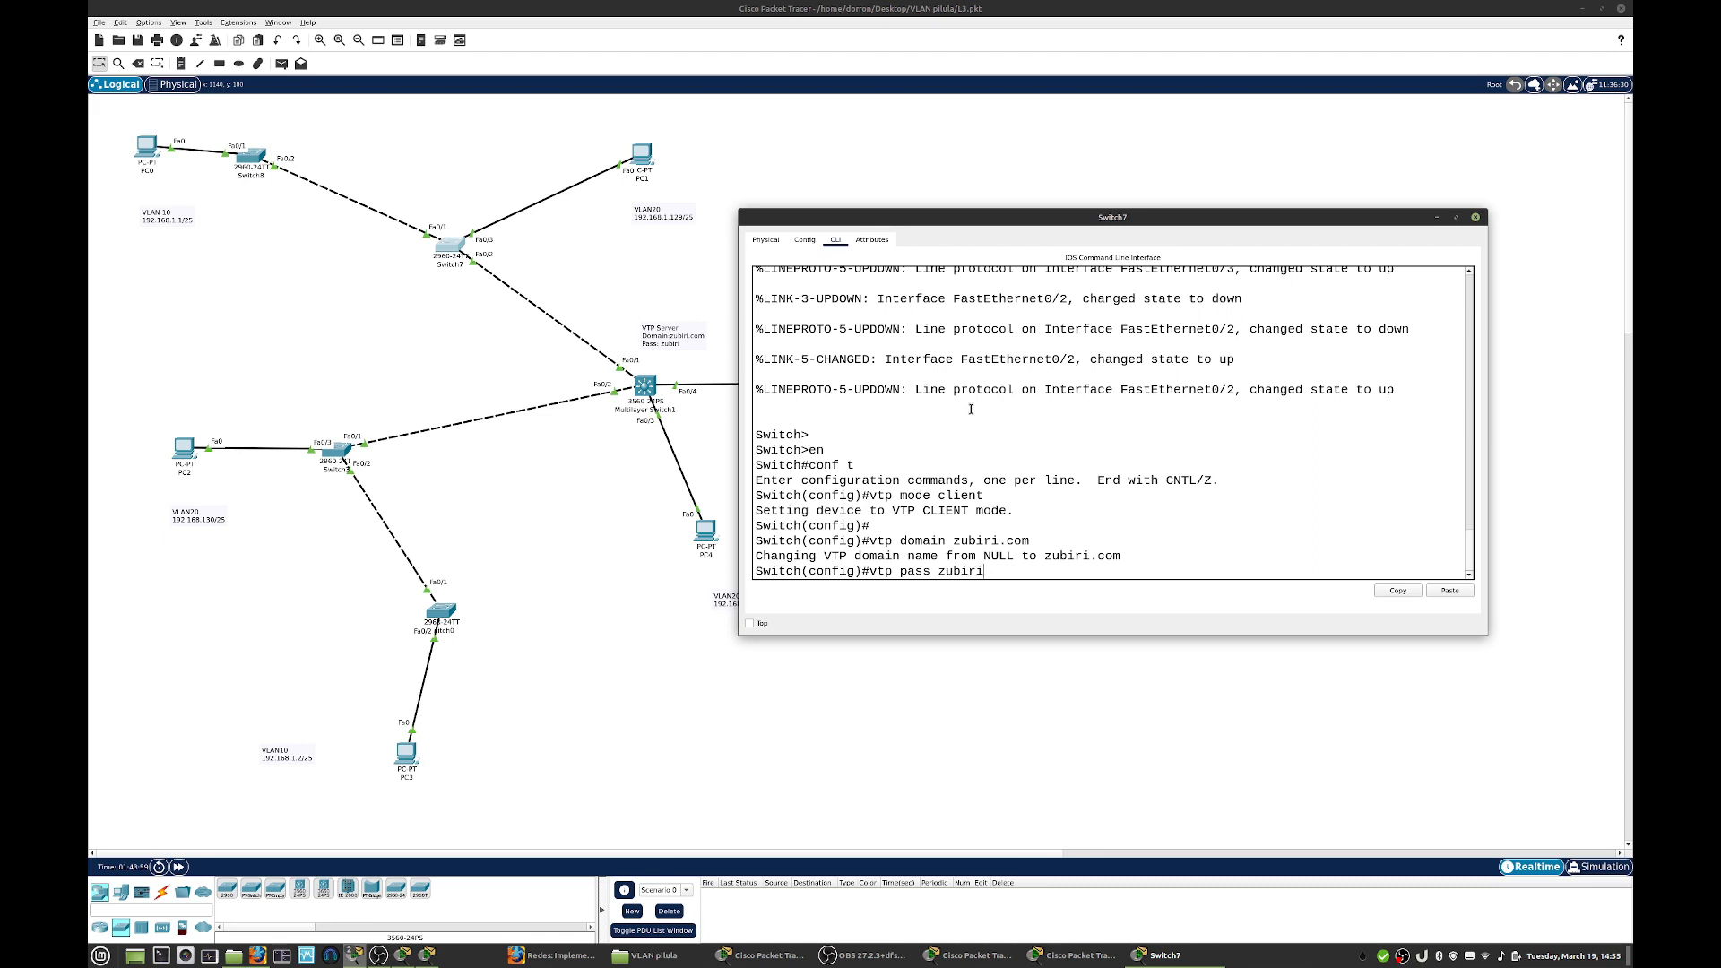
key("Return")
key("Return")
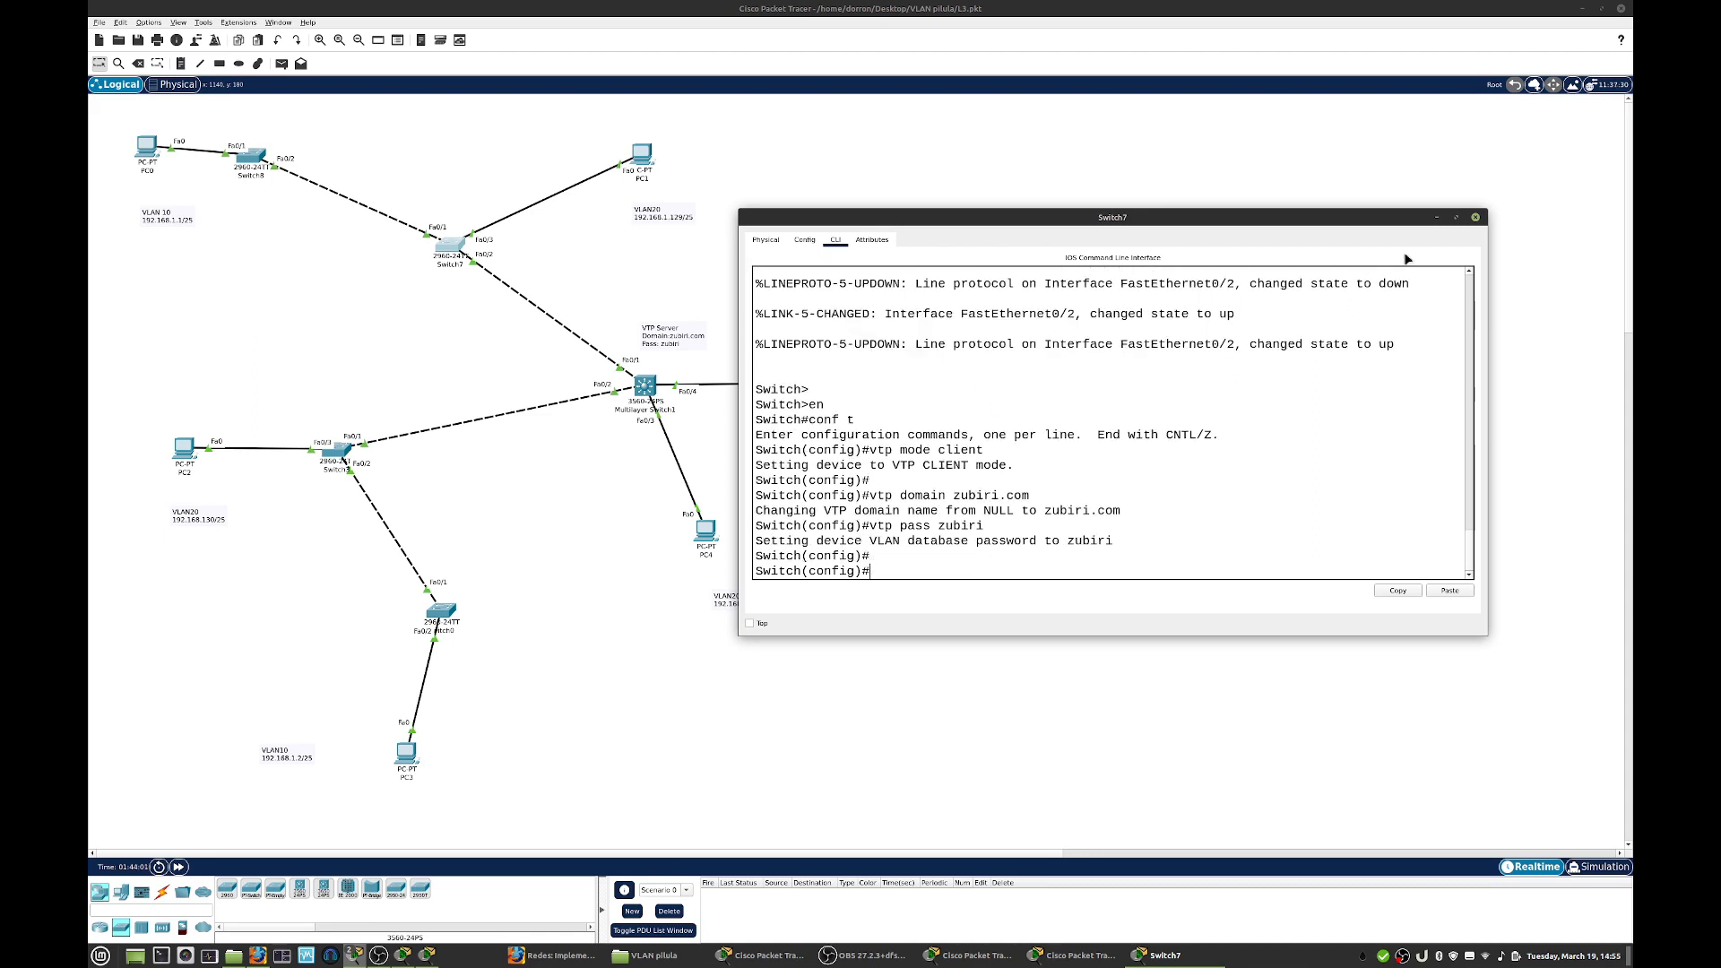
left_click(1475, 217)
- Open the command line of Switch8 in an enlarged window and enter global configuration mode
left_click(250, 160)
left_click(746, 289)
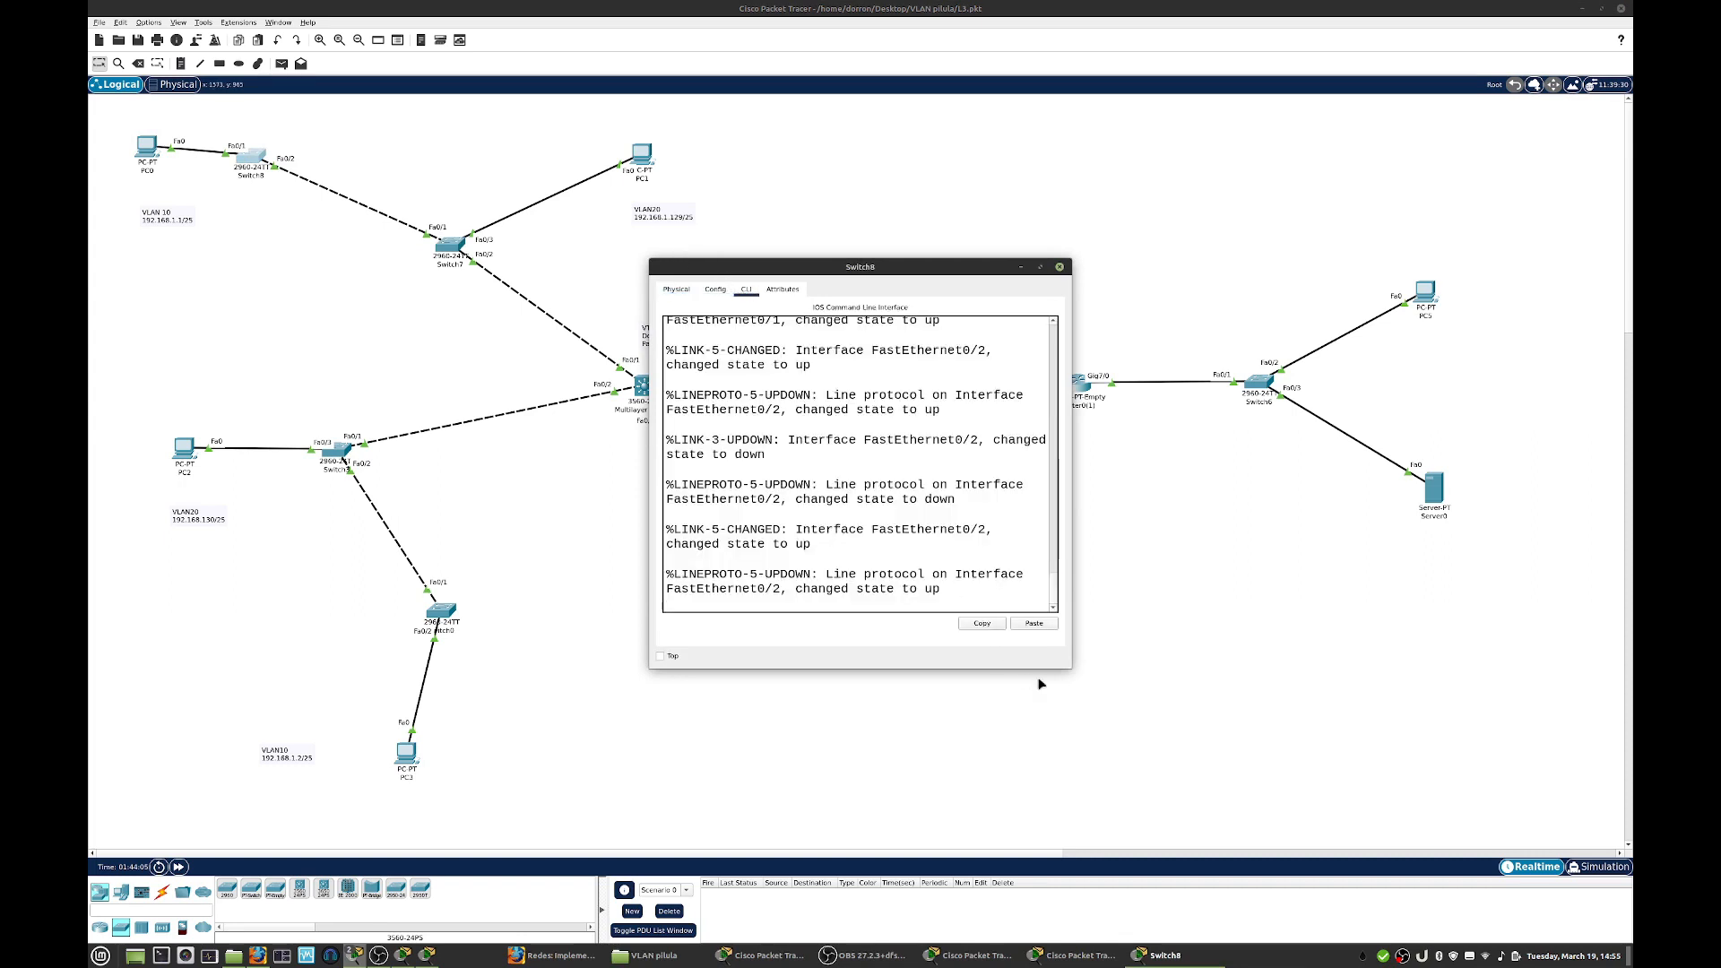
left_click_drag(1071, 667, 1395, 699)
key("Return")
key("Return")
type("en")
key("Return")
type("conf t")
key("Return")
- Set Switch8 to VTP client mode with the domain zubiri.com
type("vtp mode client")
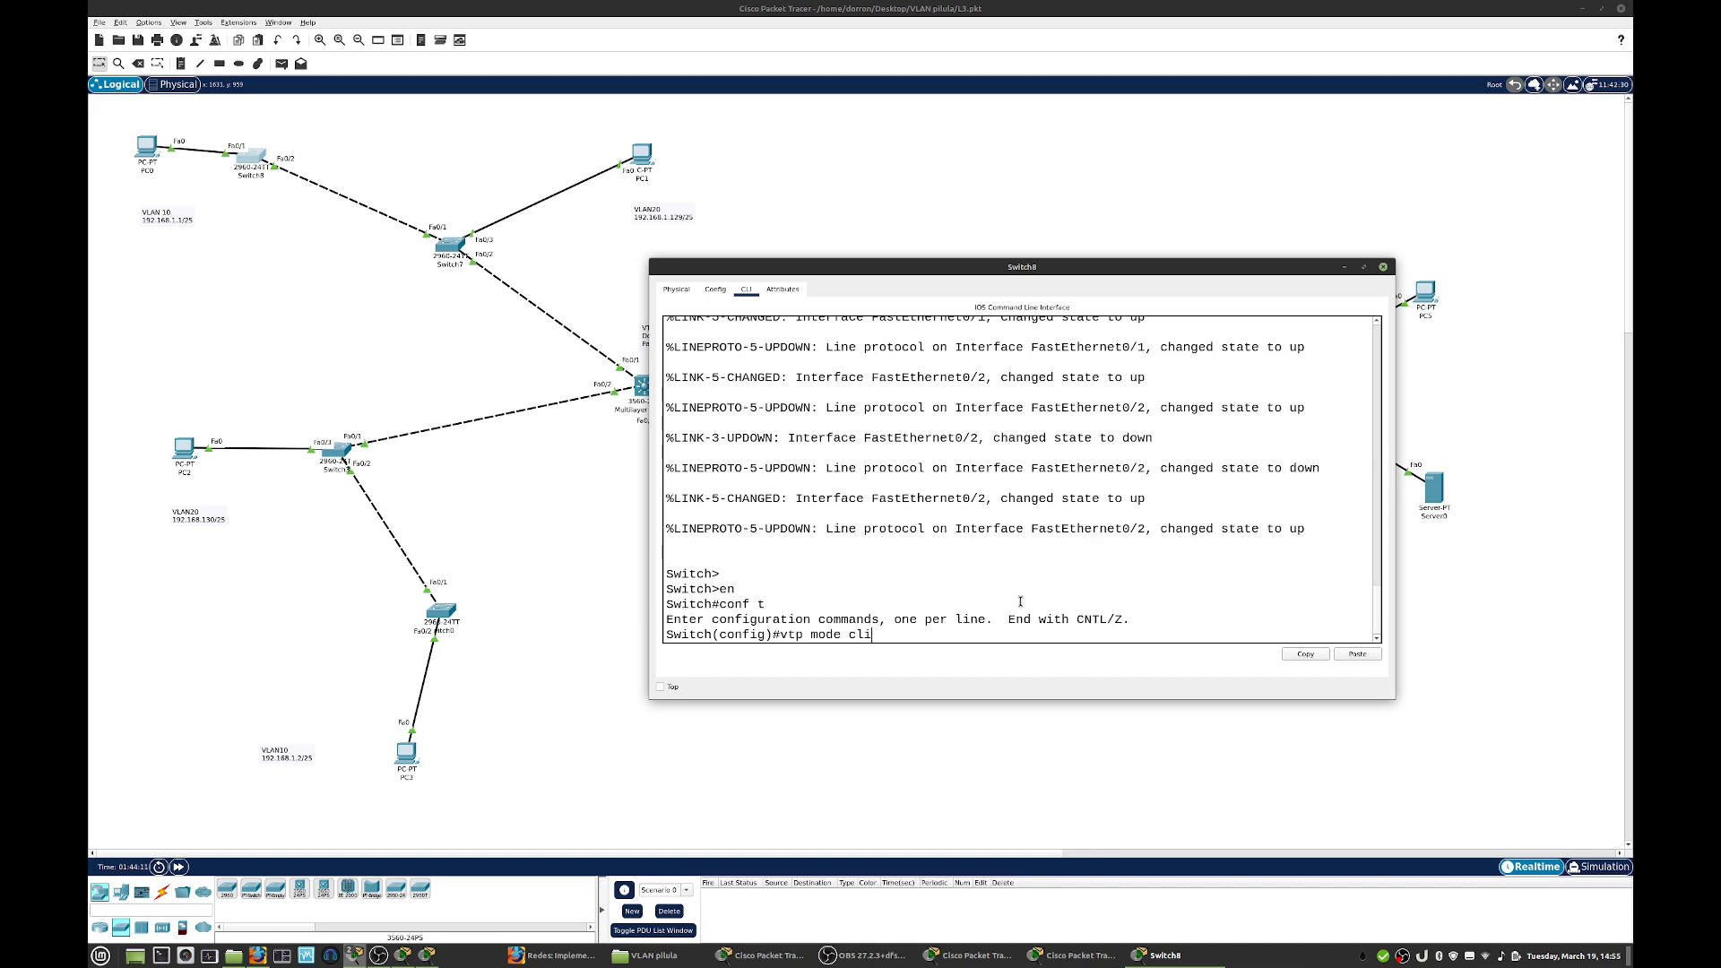
key("Return")
type("vtp dom")
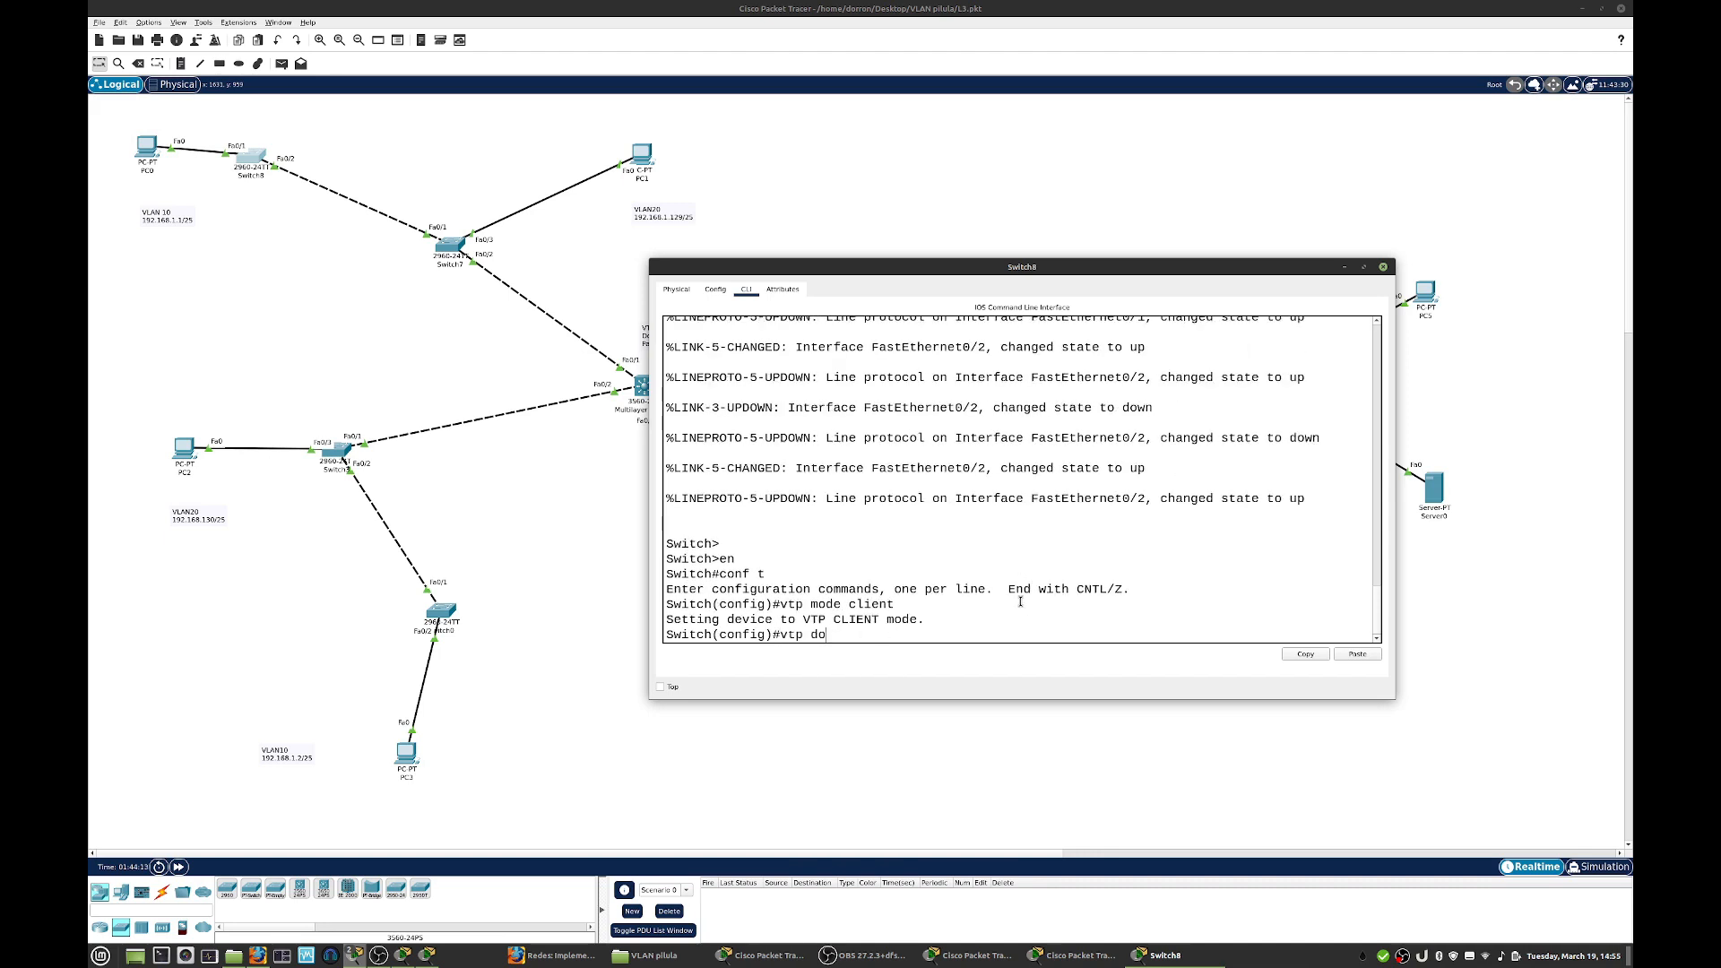
key("Tab")
type("zubir")
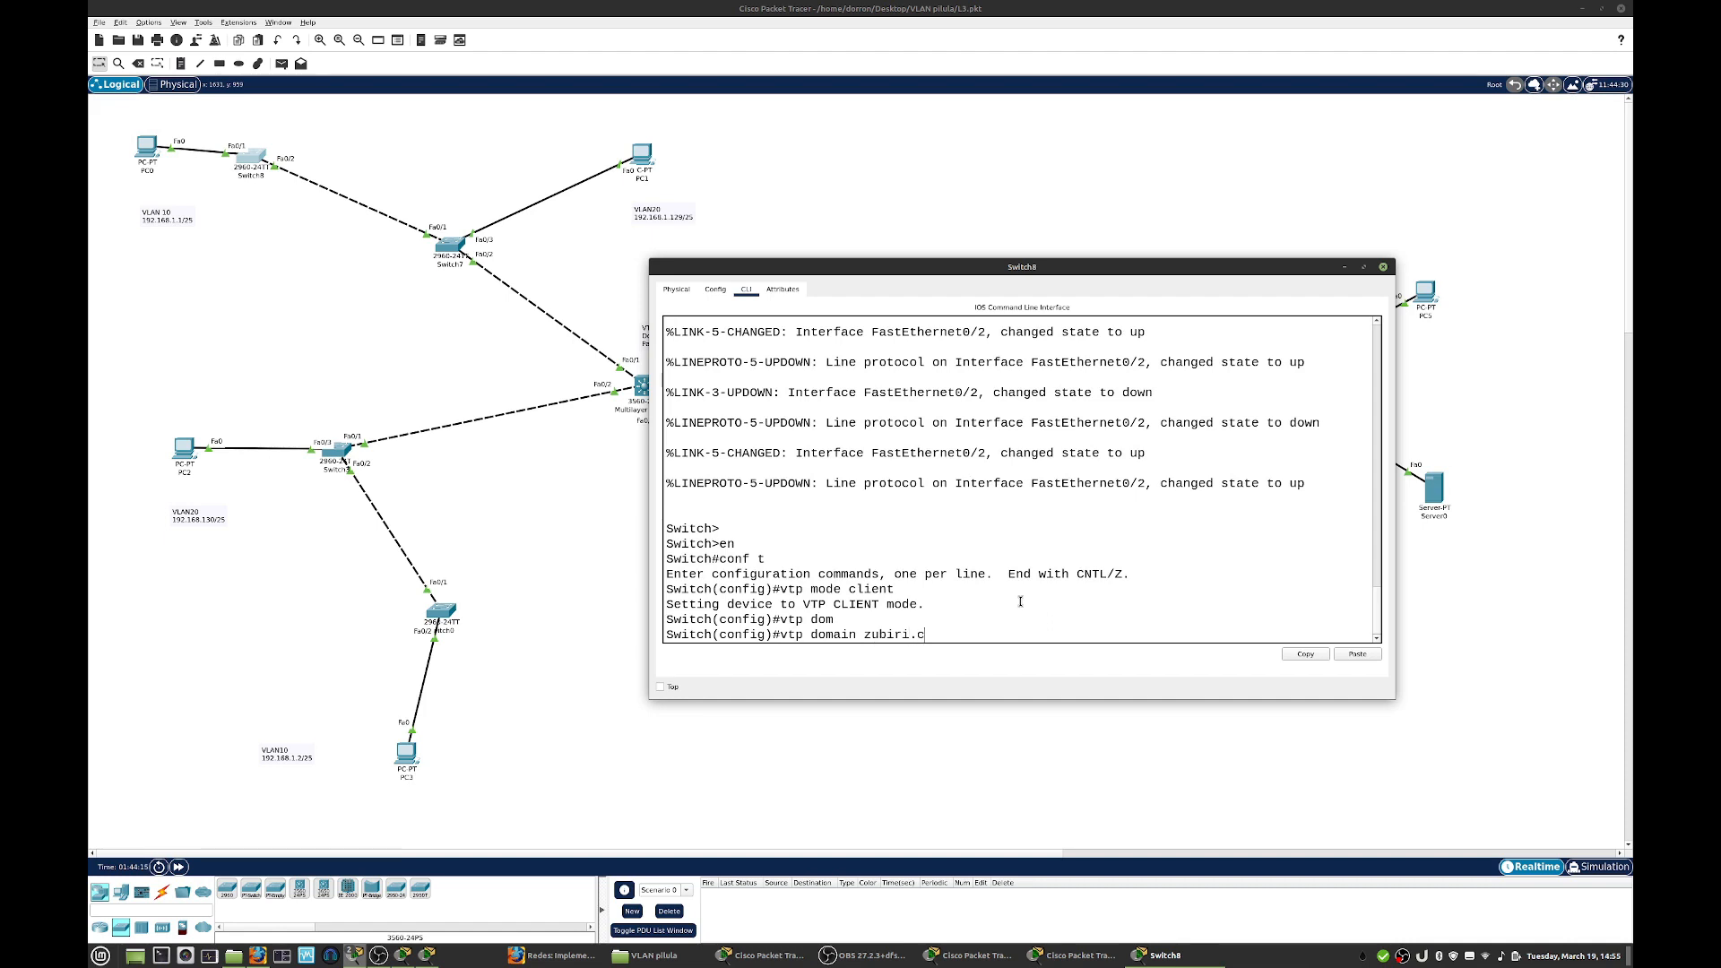
key("Return")
- Set the VTP password on Switch8 and close its window
type("vtp ")
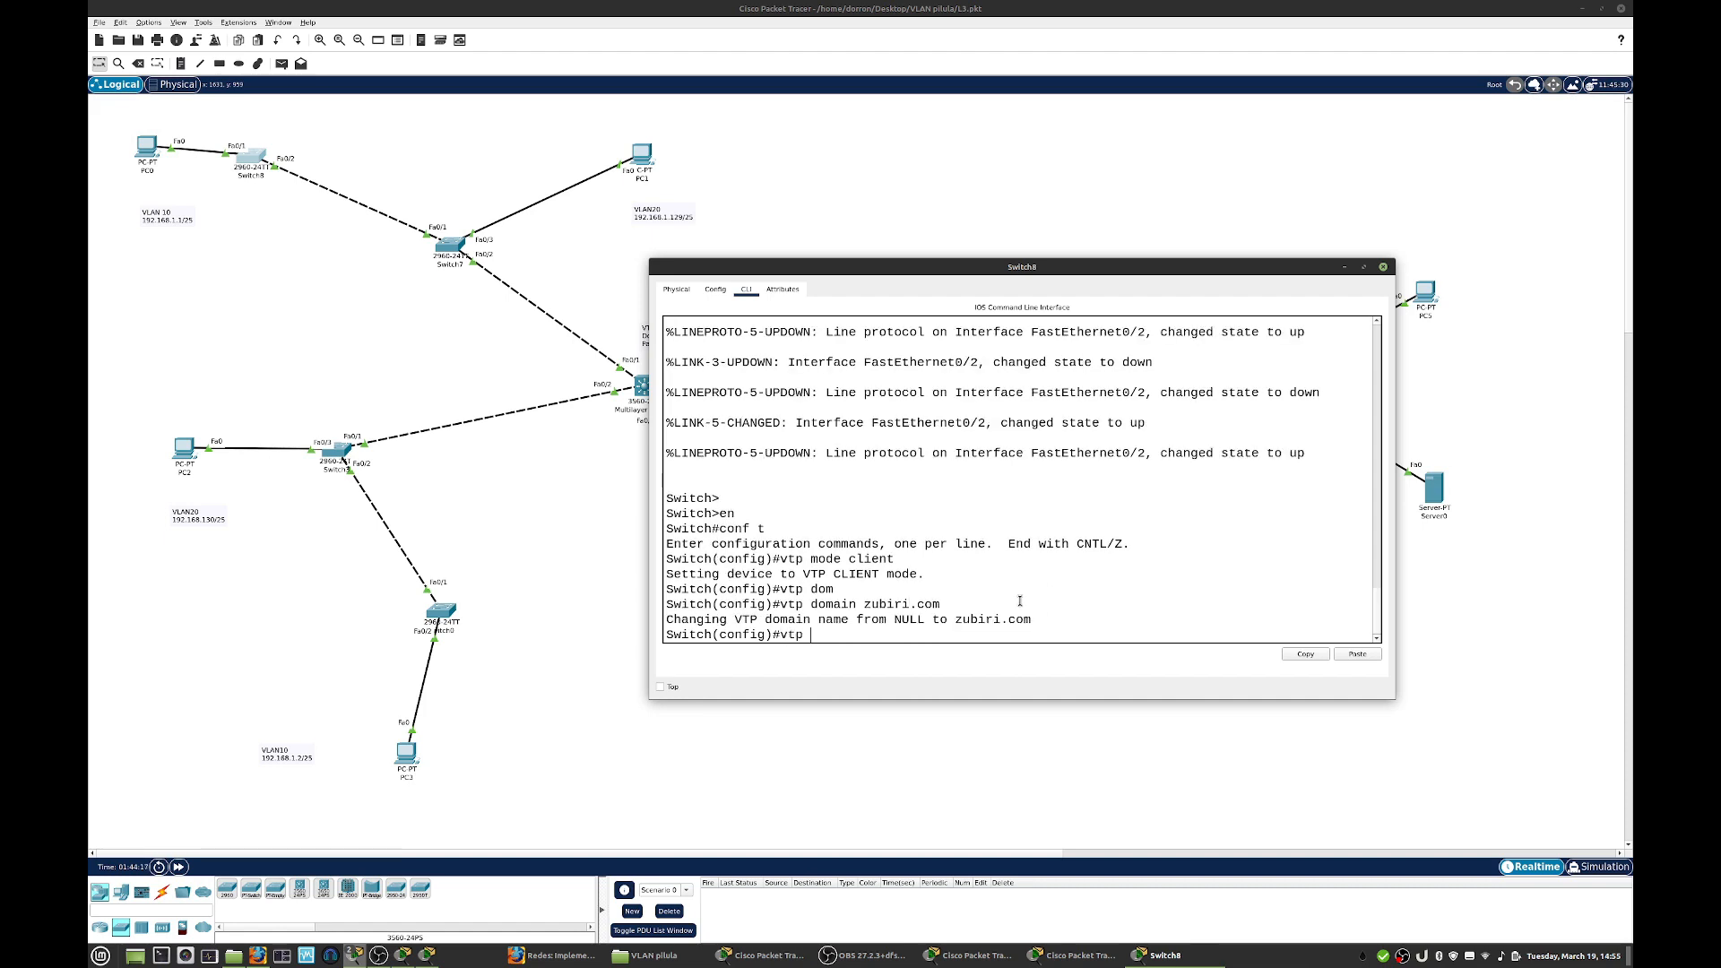
type("pass zubiri")
key("Return")
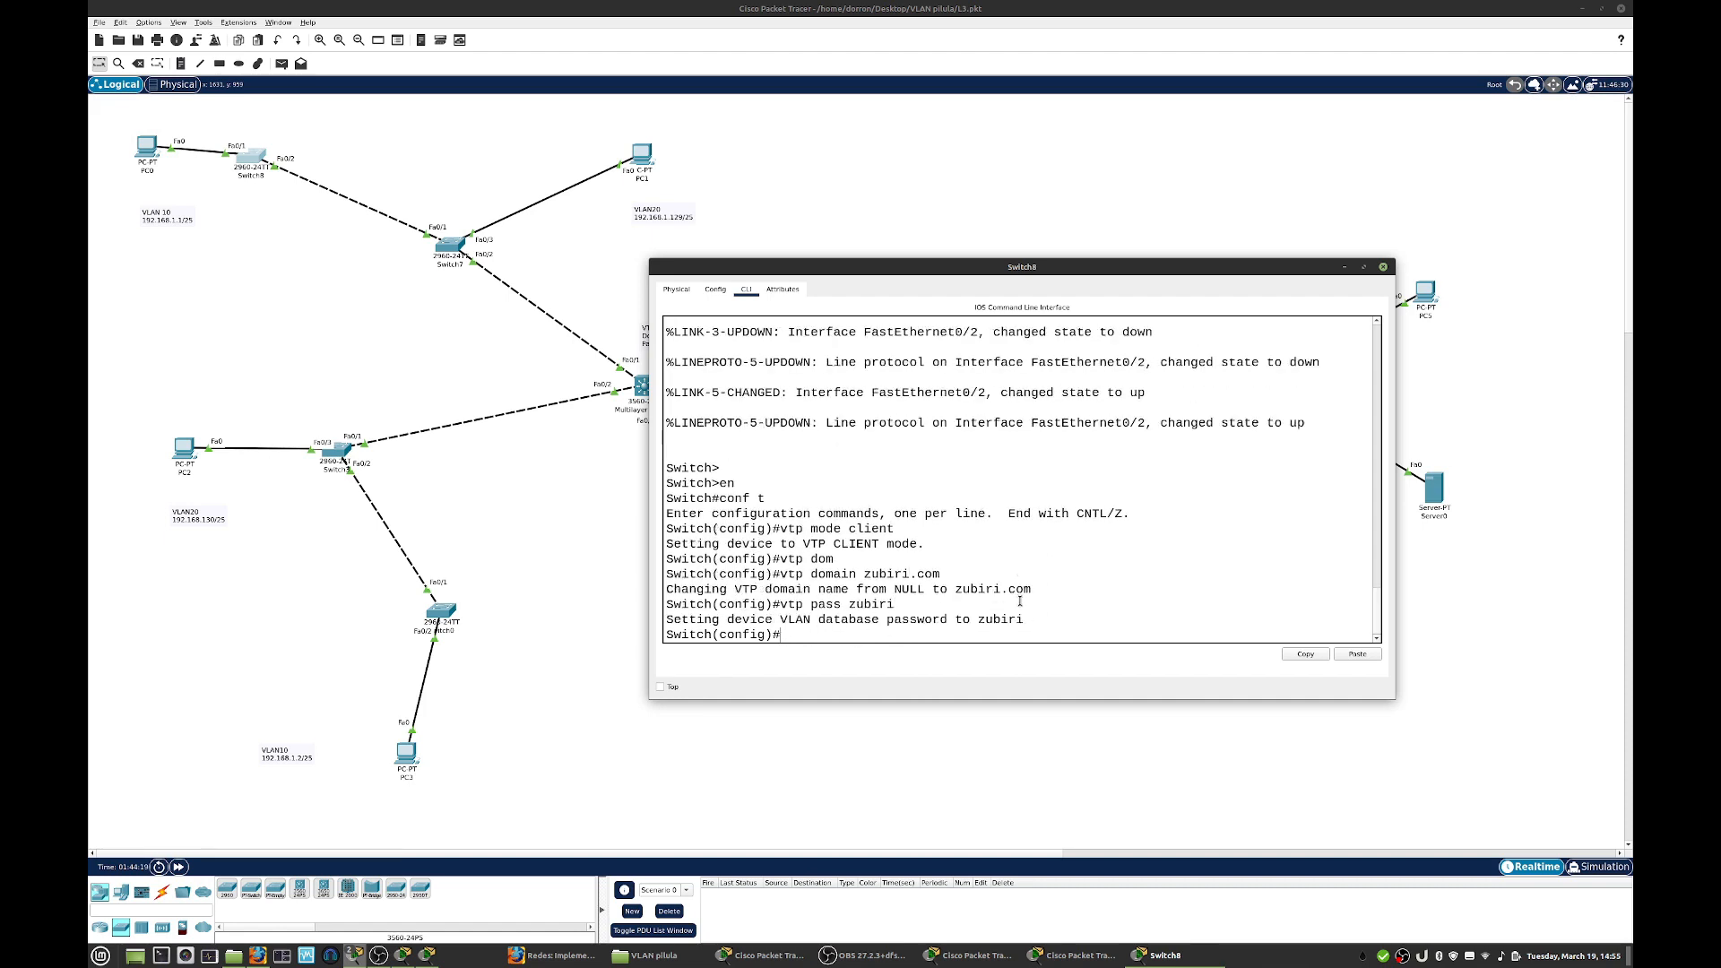
key("Return")
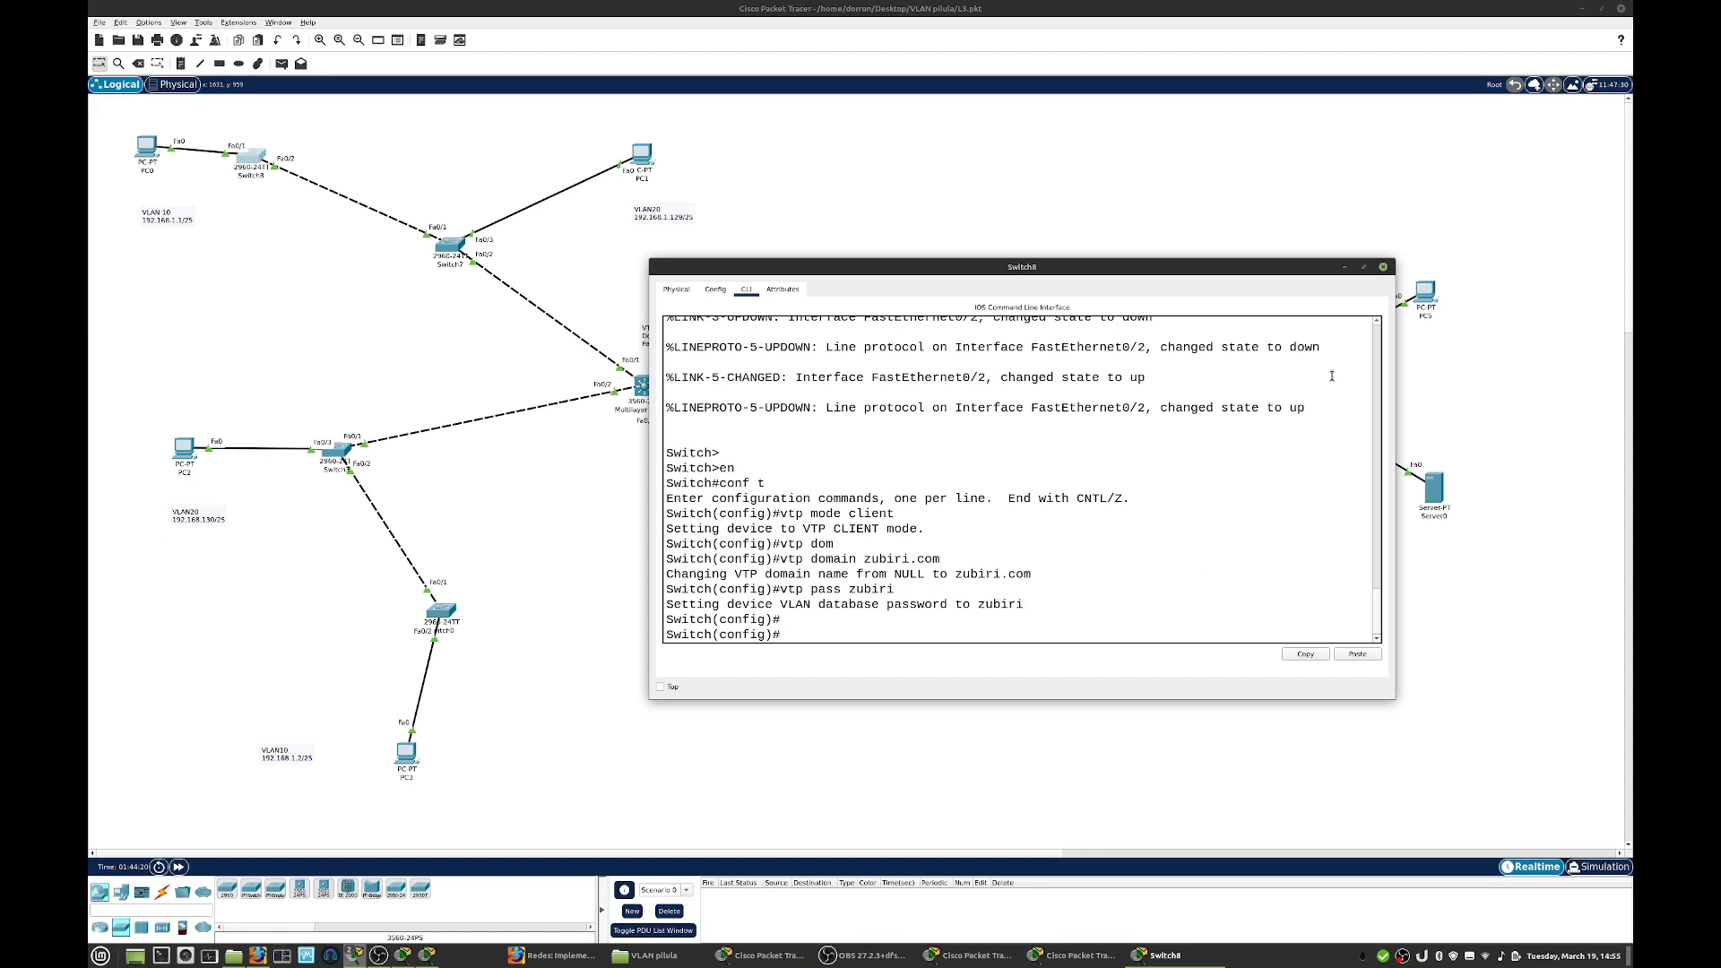
left_click(1383, 266)
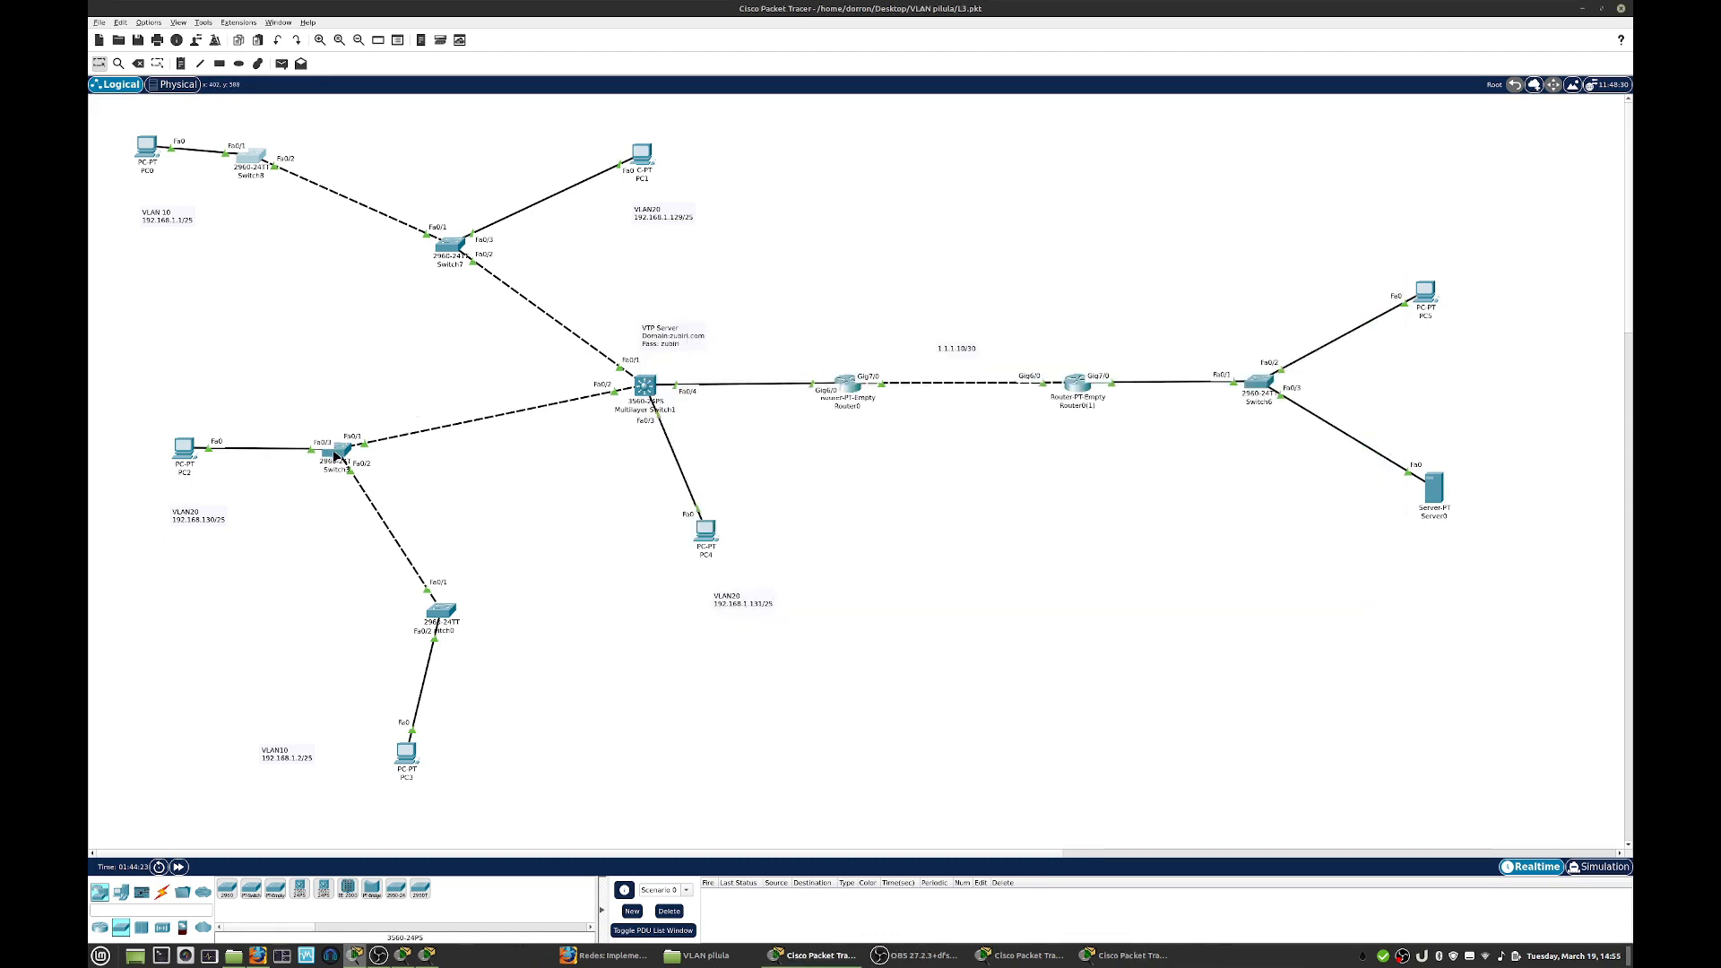
- Open the command line of Switch3 in an enlarged window and enter global configuration mode
left_click(333, 451)
left_click(747, 291)
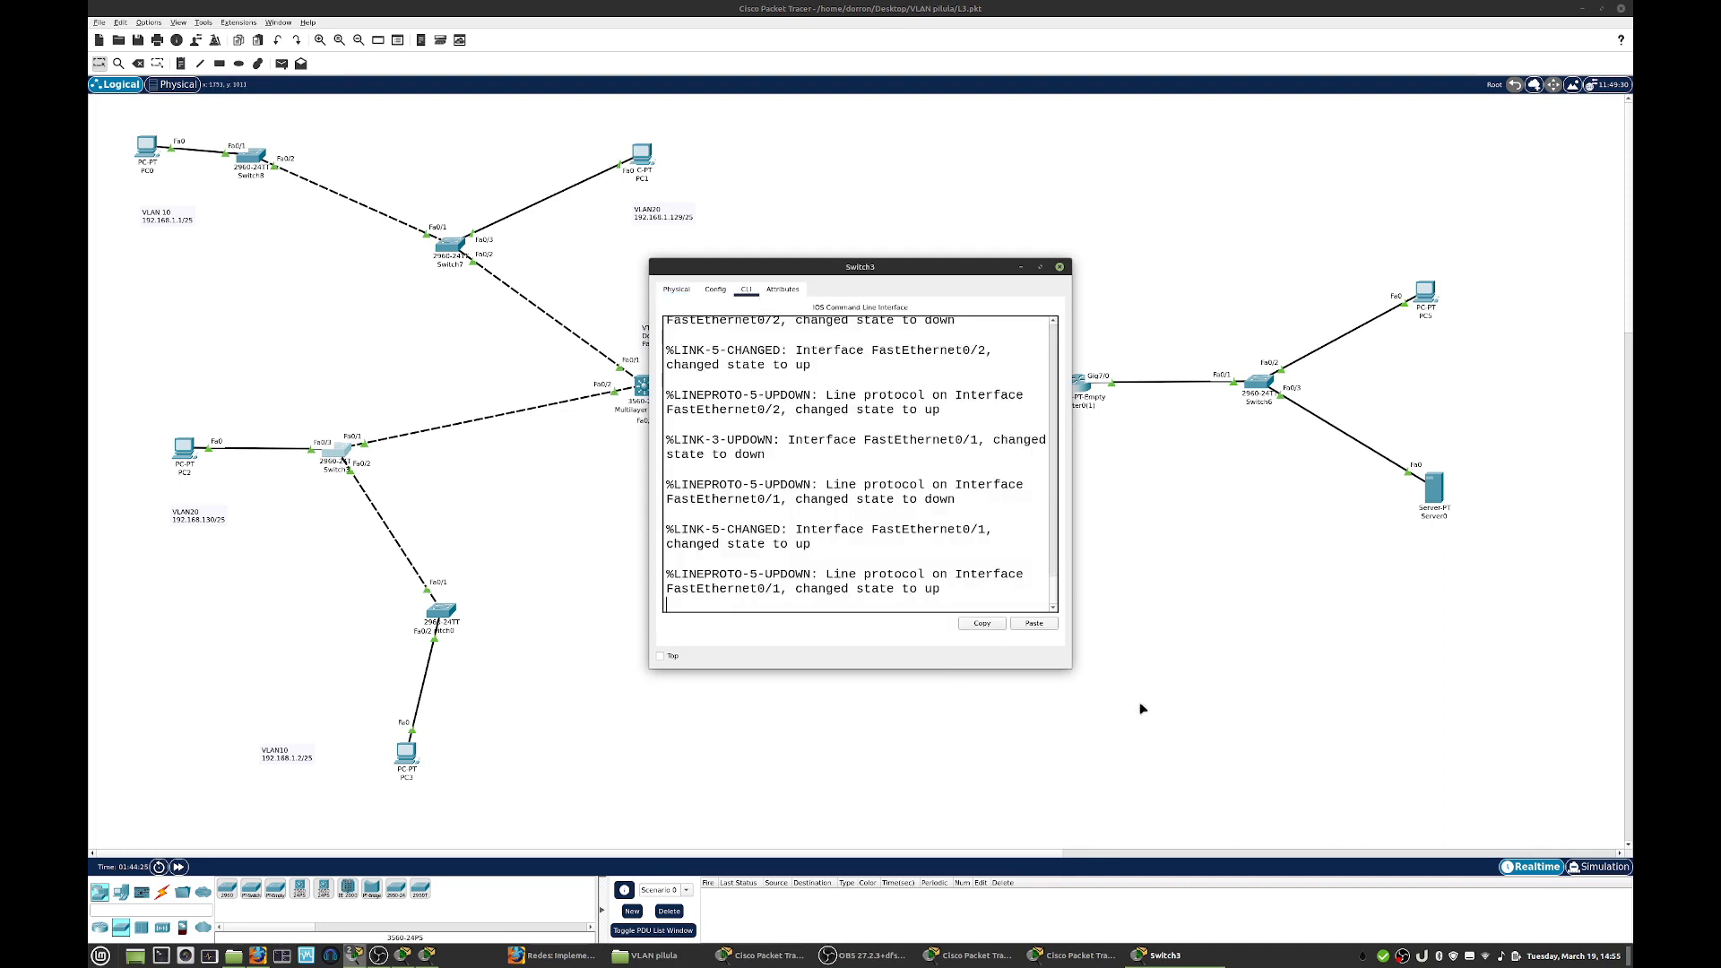
left_click_drag(1070, 666, 1454, 763)
key("Return")
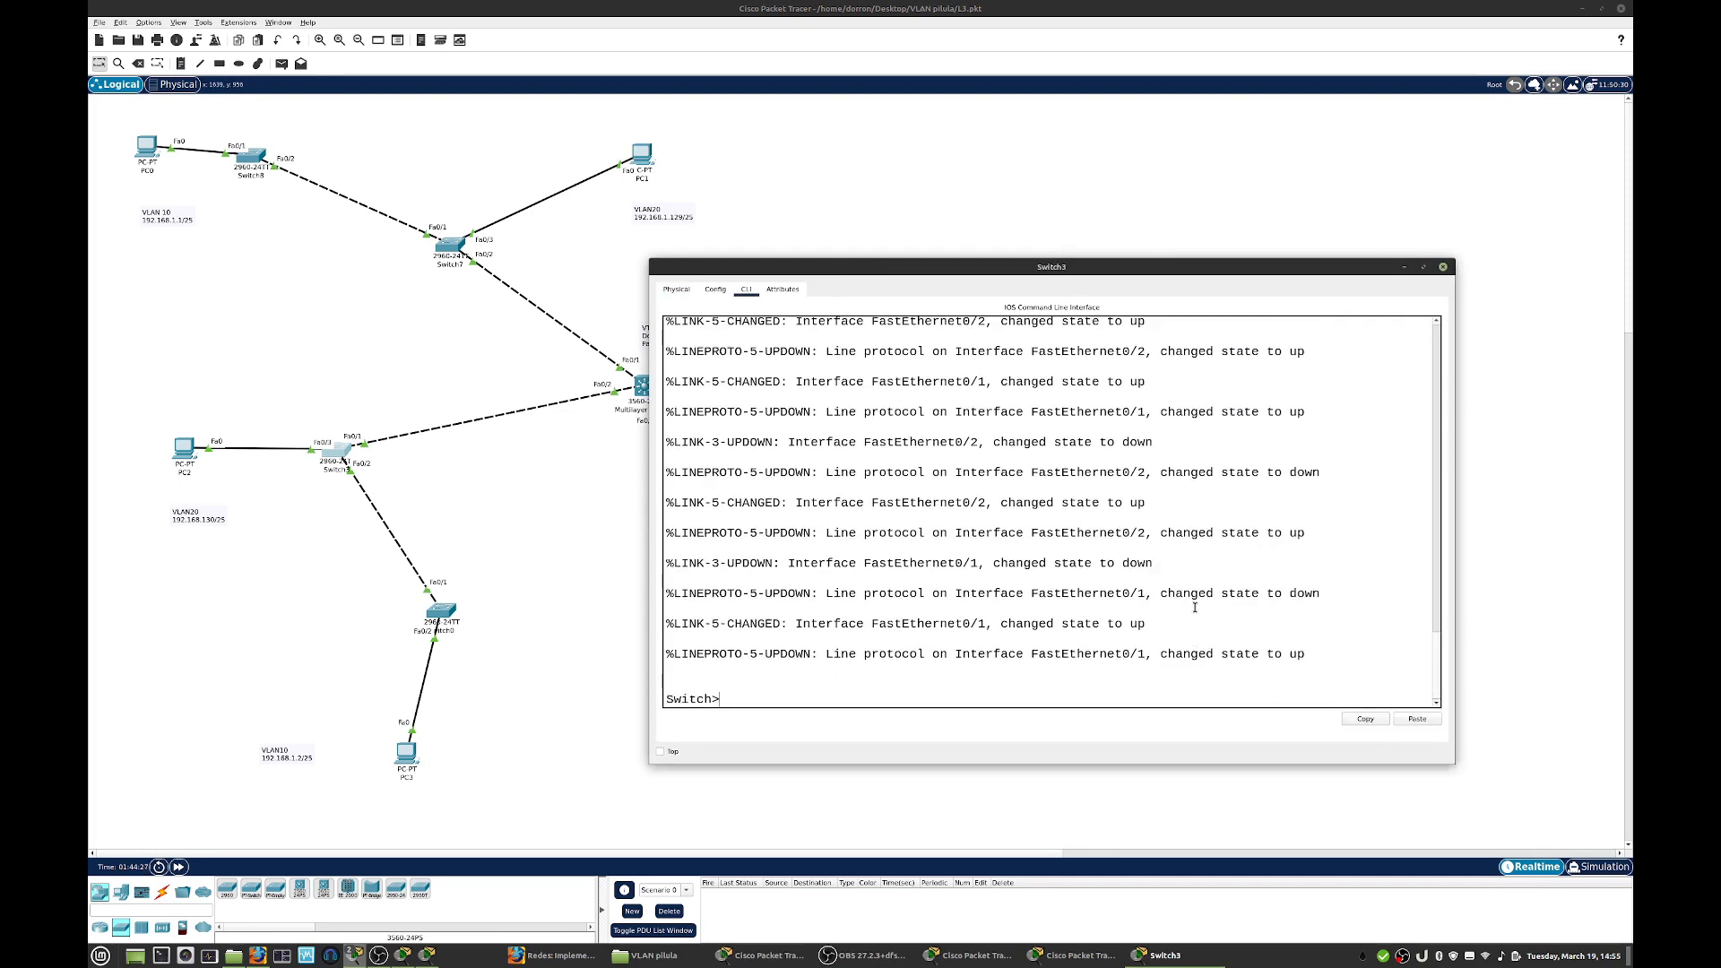
key("Return")
type("en")
key("Return")
type("conf ")
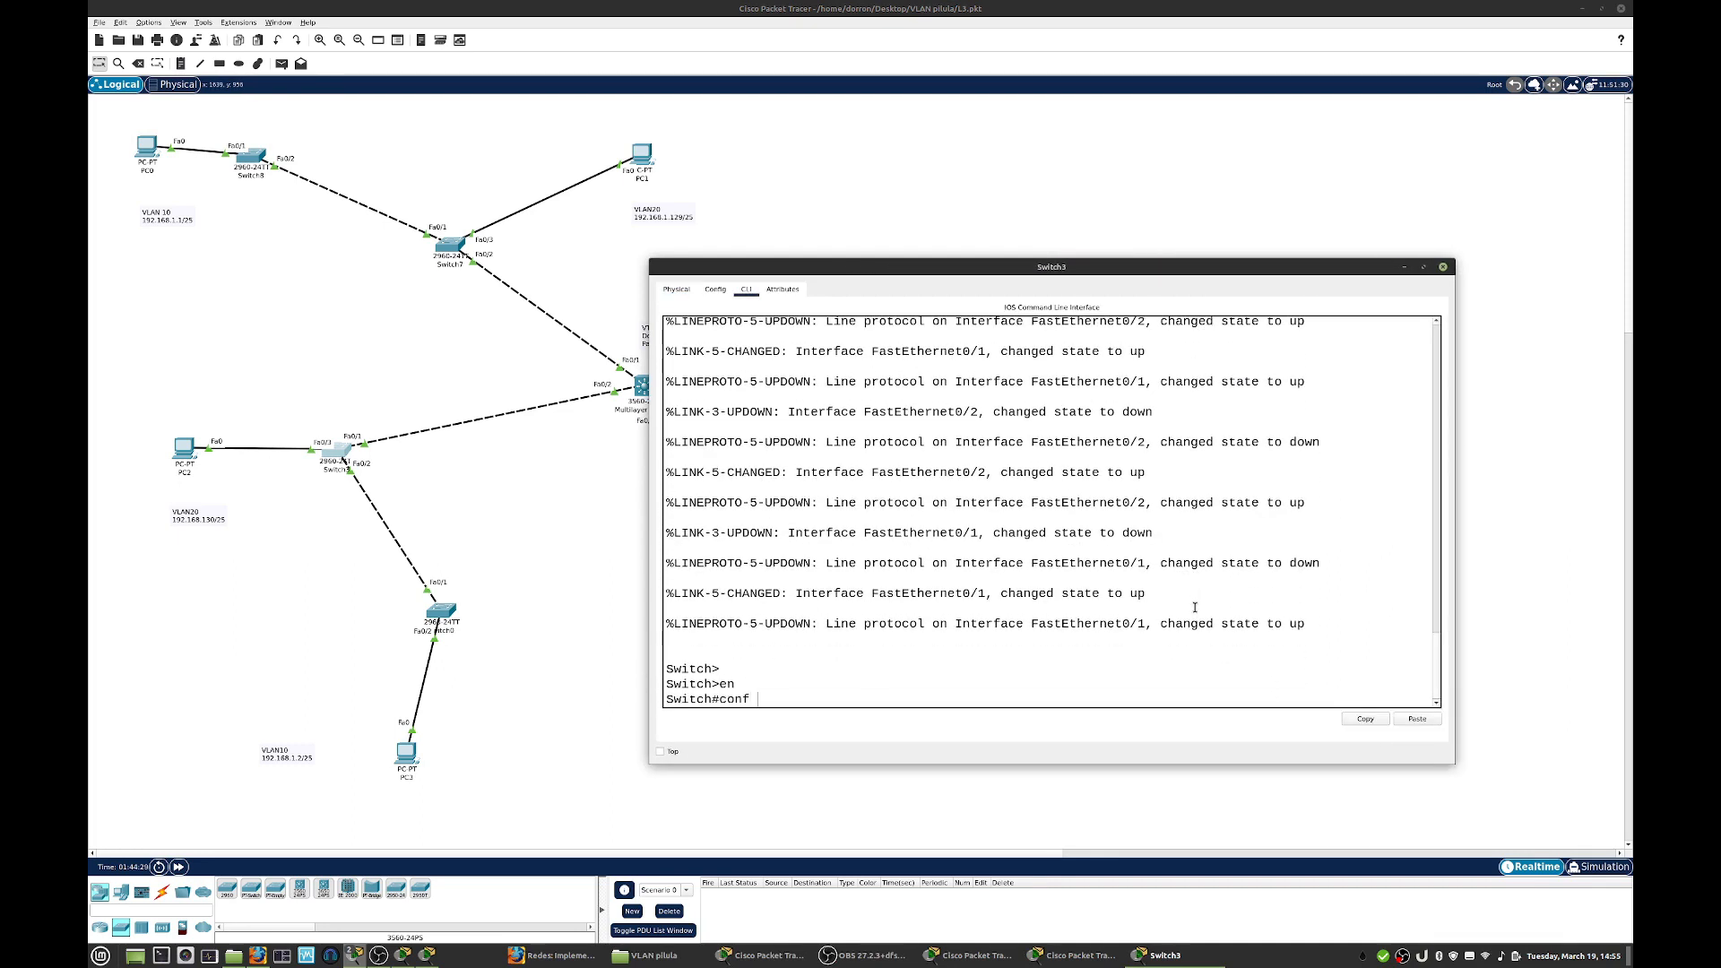
type("t")
key("Return")
- Set Switch3 to VTP client mode with the domain zubiri.com
type("vtp mode client")
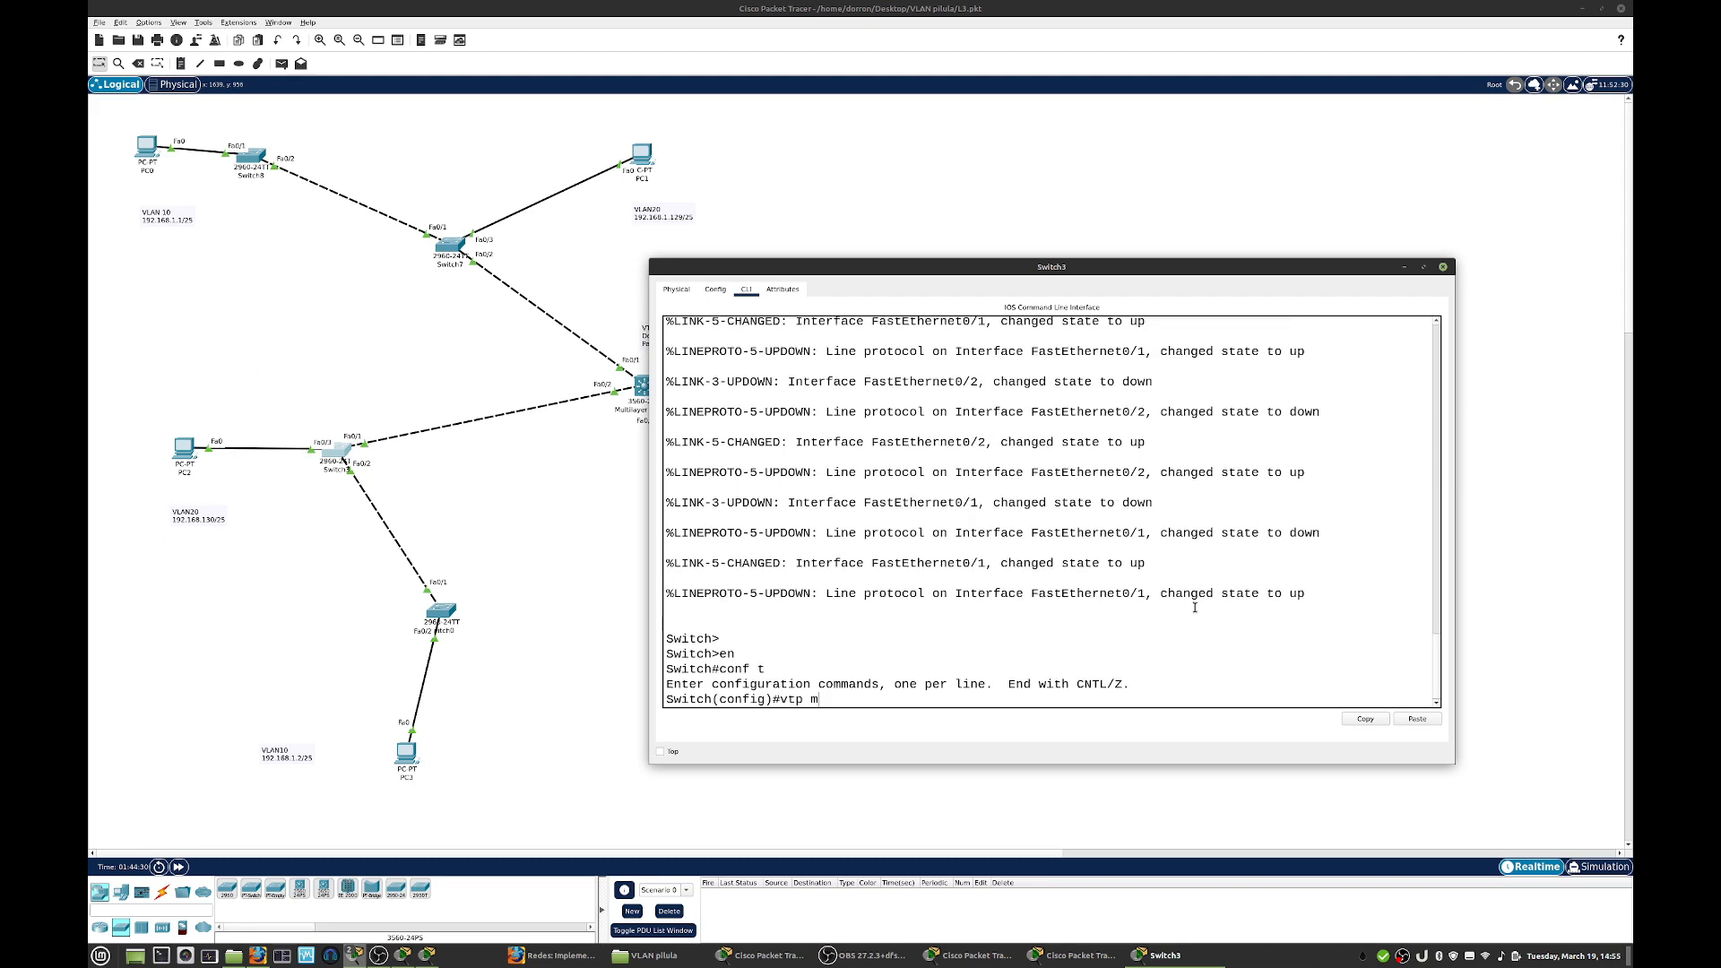
key("Return")
type("vtp do")
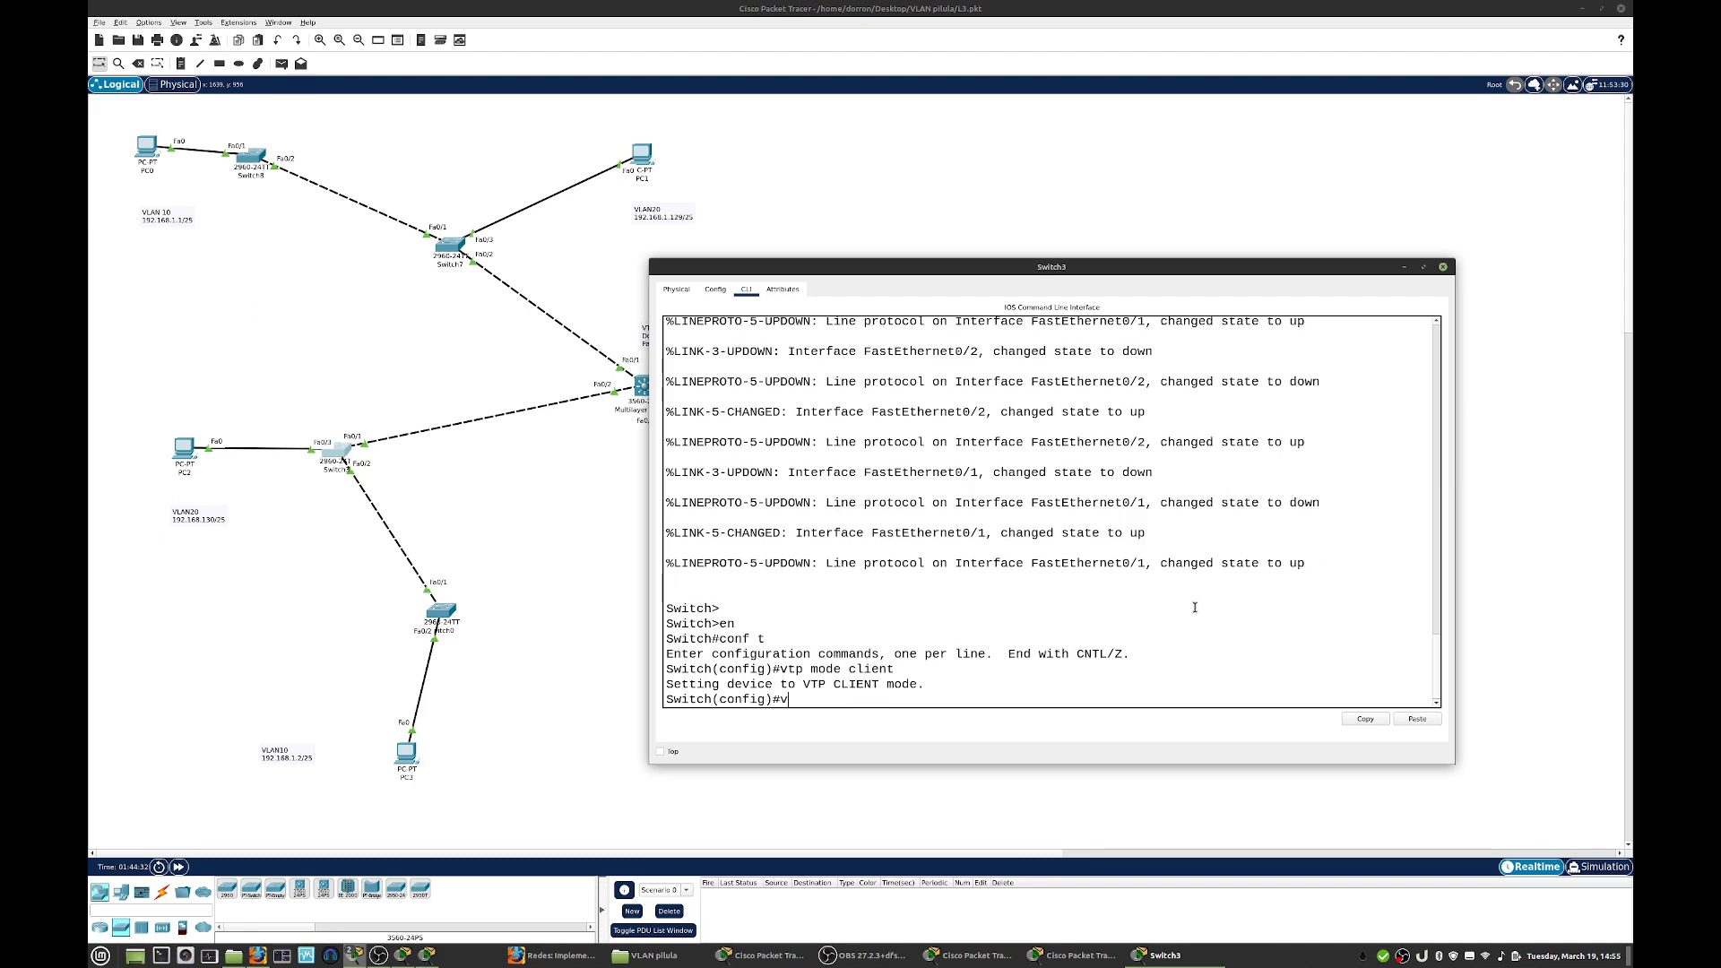
key("Tab")
type("zubiri.com")
key("Return")
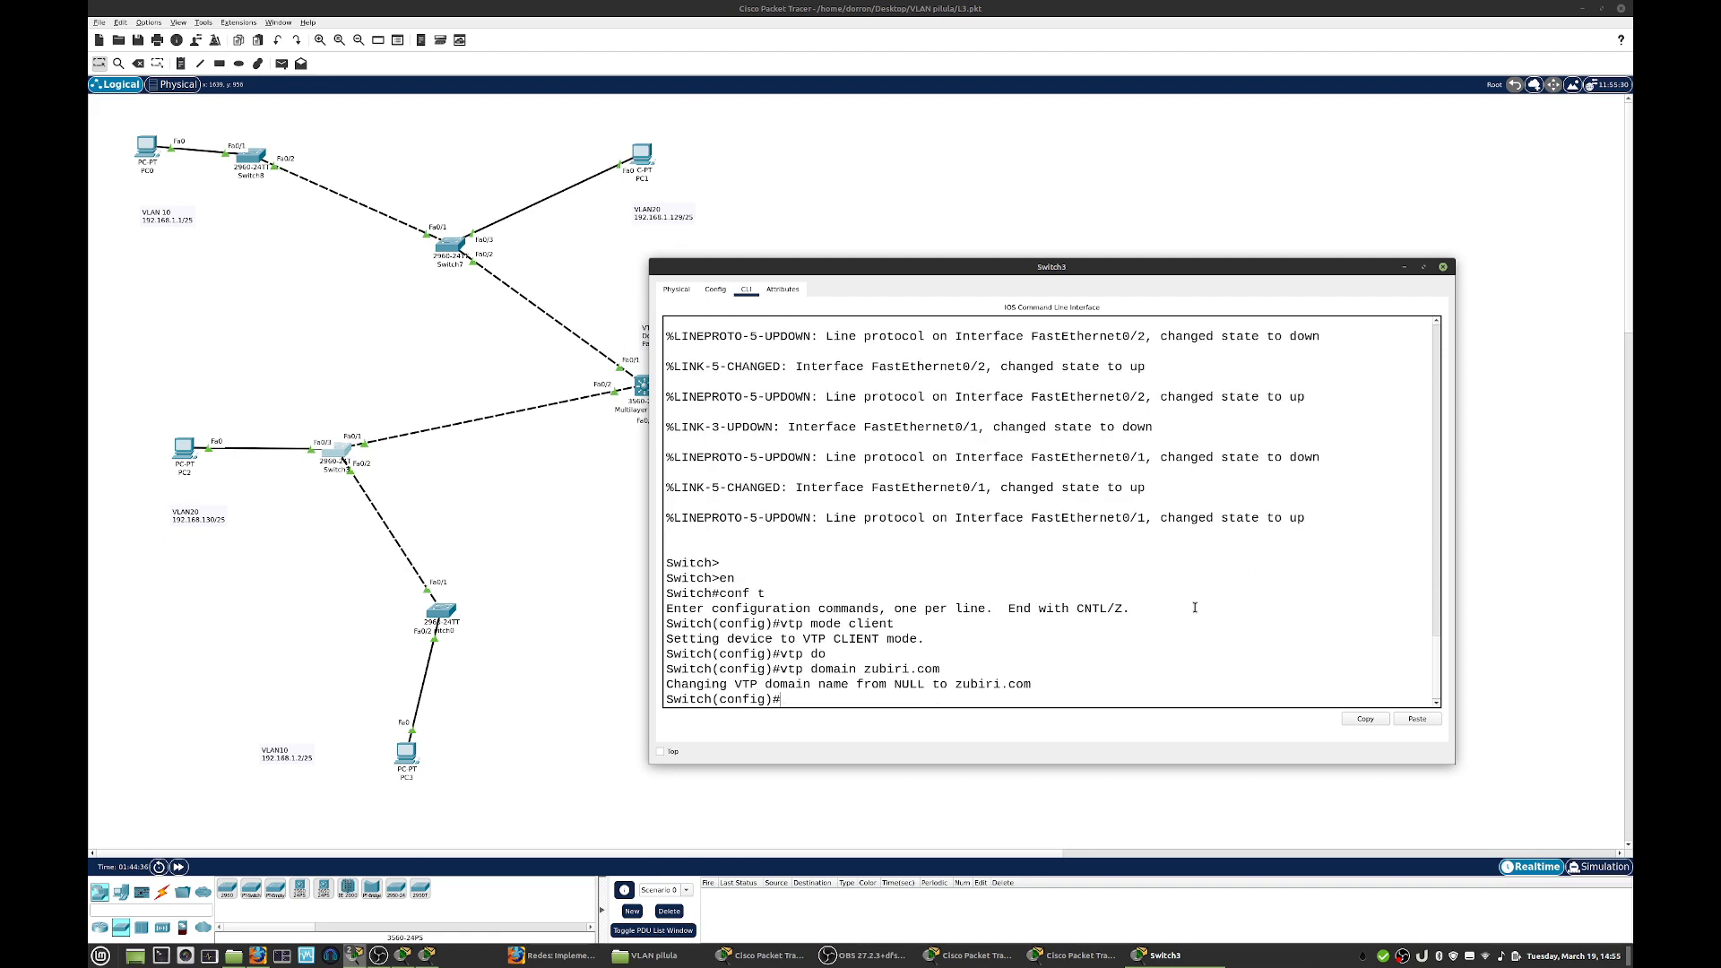
- Set the VTP password on Switch3 and close its window
type("vtp pass zubiri")
key("Return")
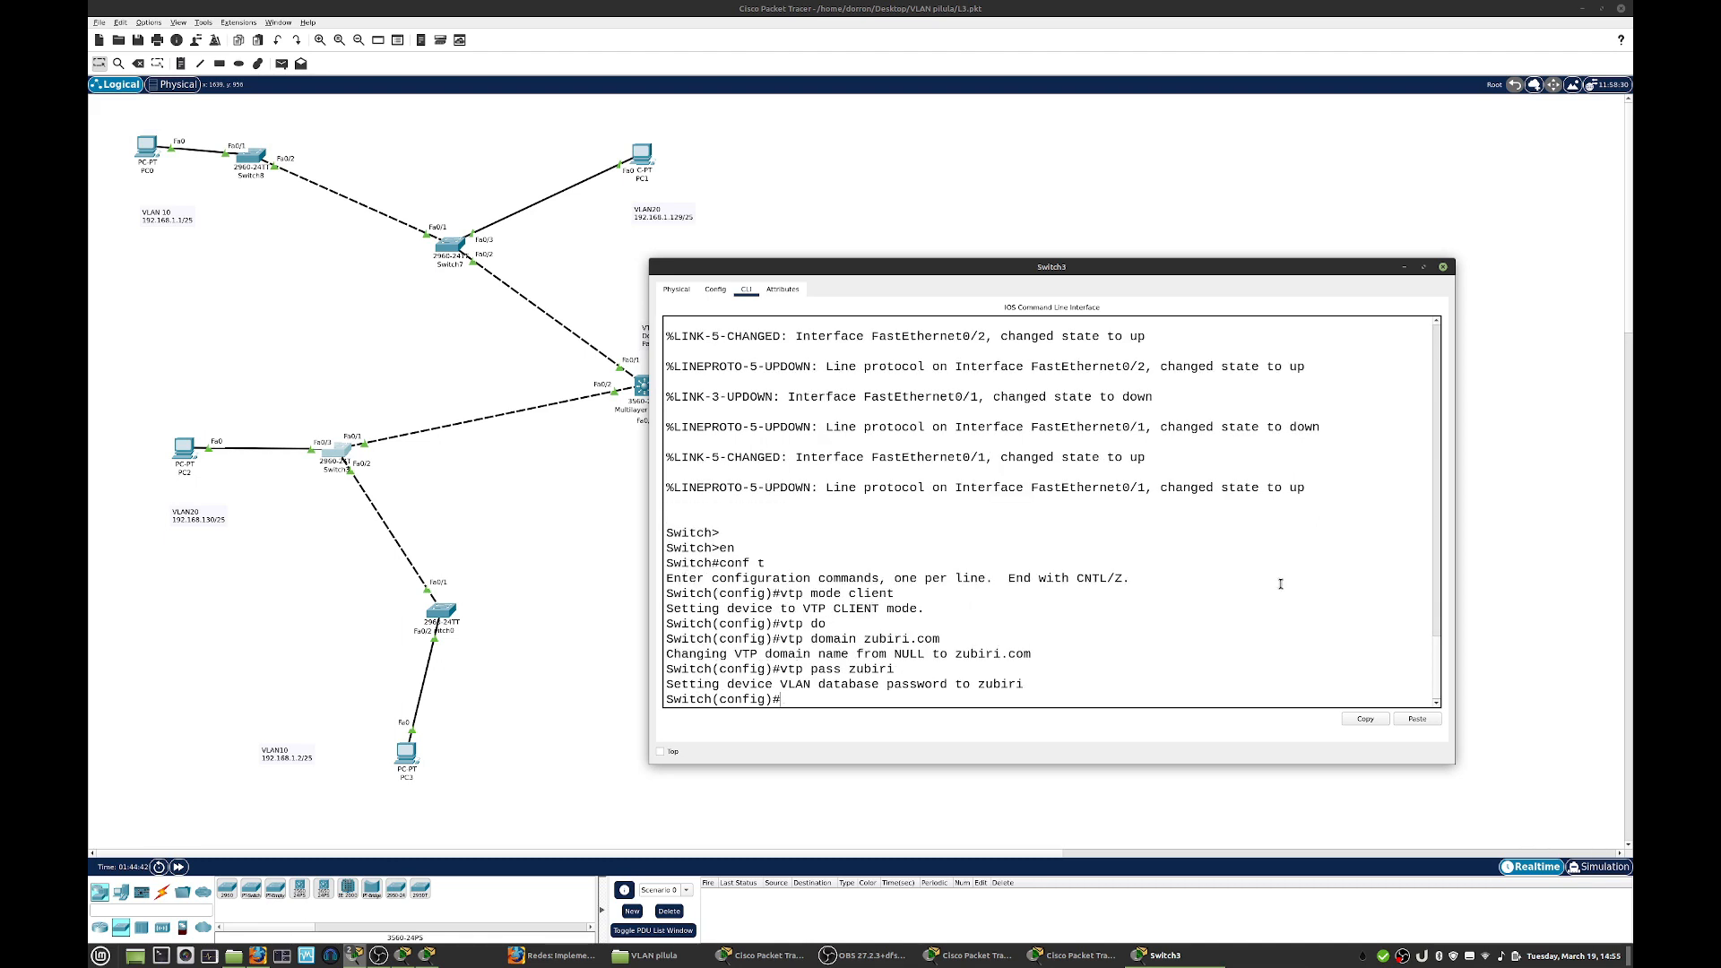
left_click(1443, 266)
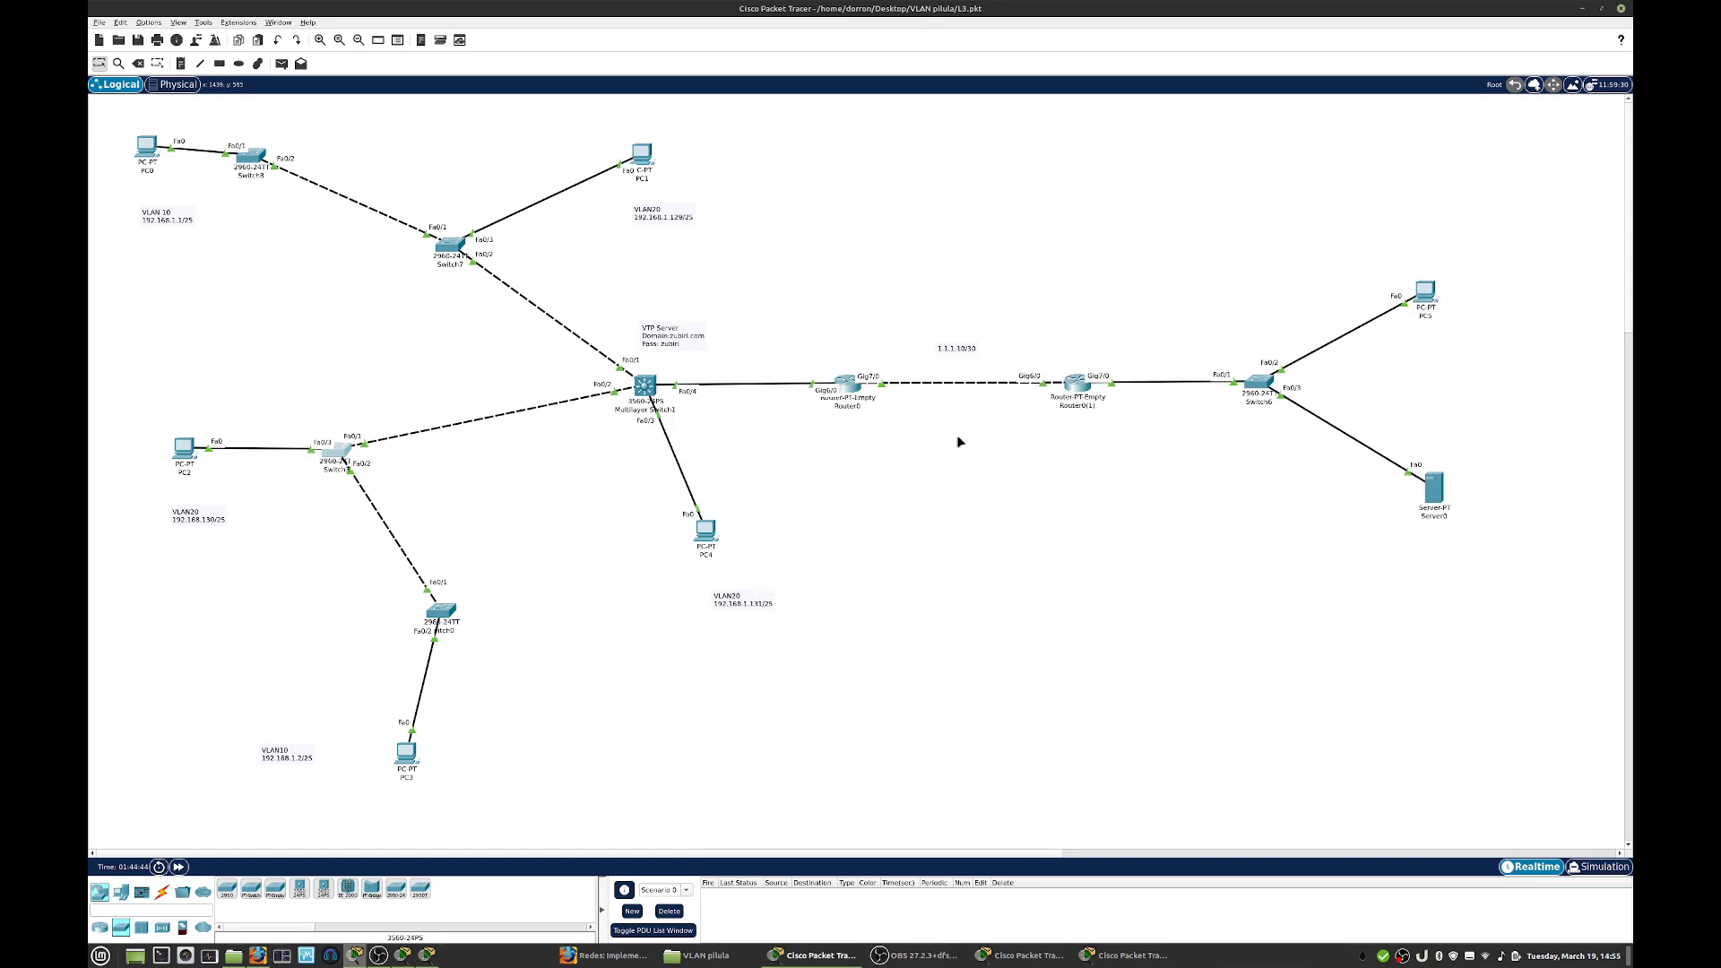
- Open the command line of Switch0 in an enlarged window and enter global configuration mode
left_click(445, 616)
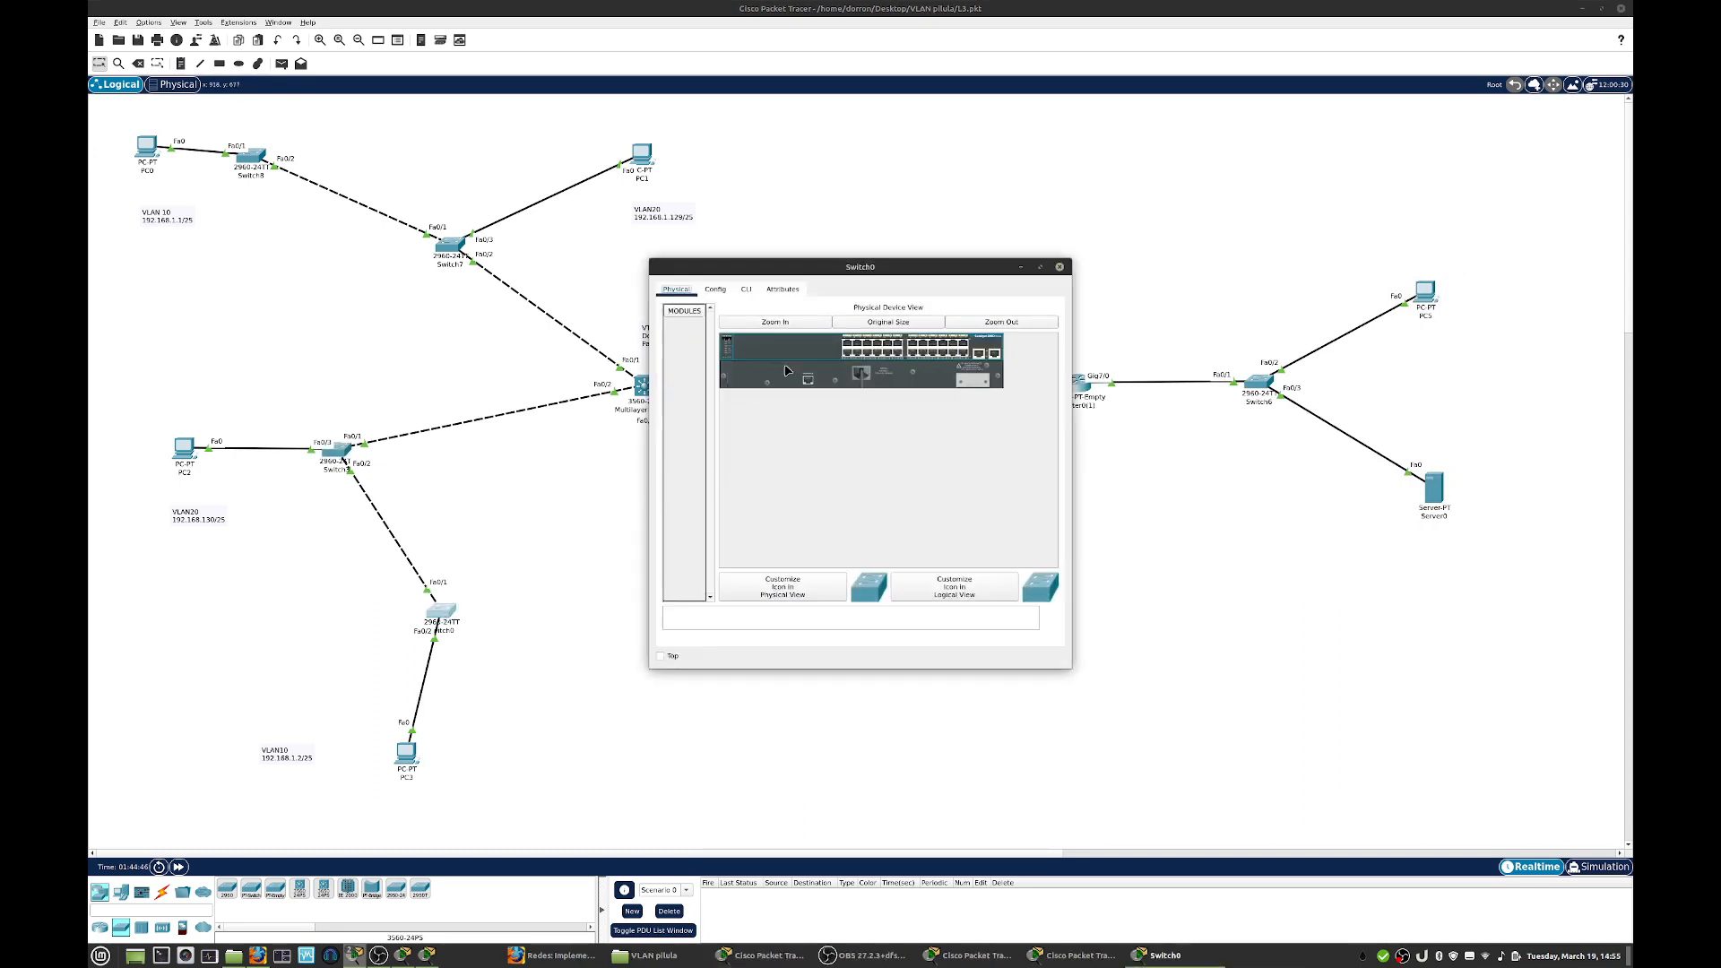
left_click(746, 289)
key("Return")
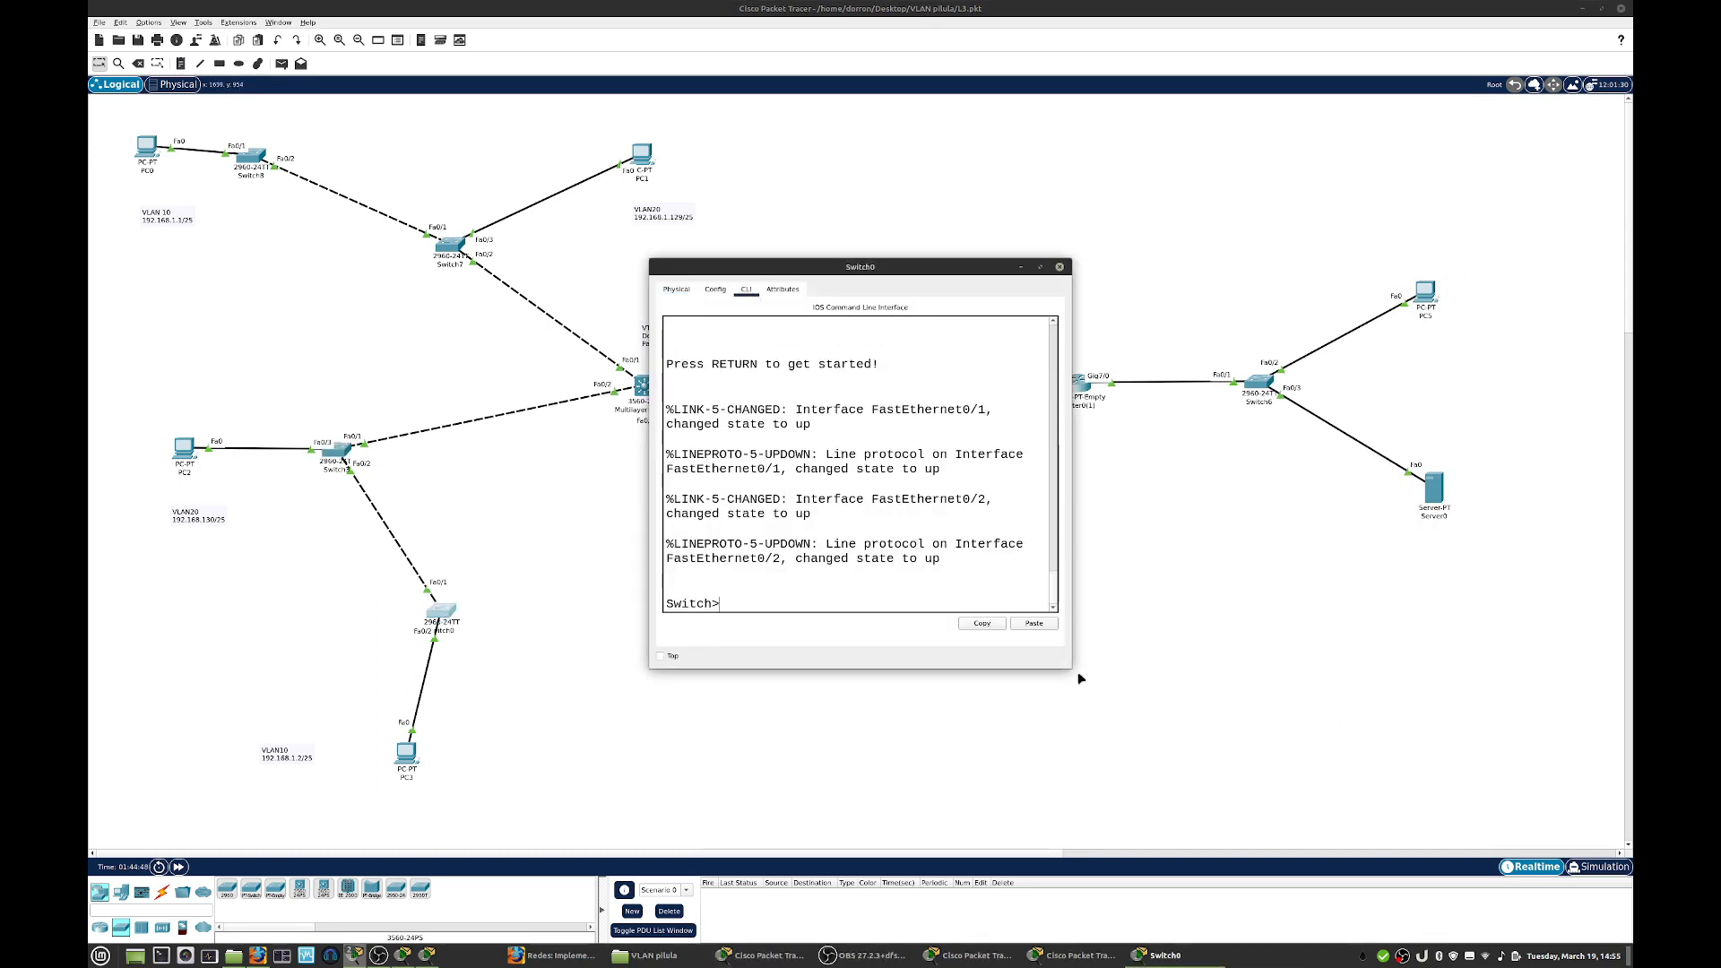
left_click_drag(1072, 669, 1375, 686)
type("en")
key("Return")
type("conf ")
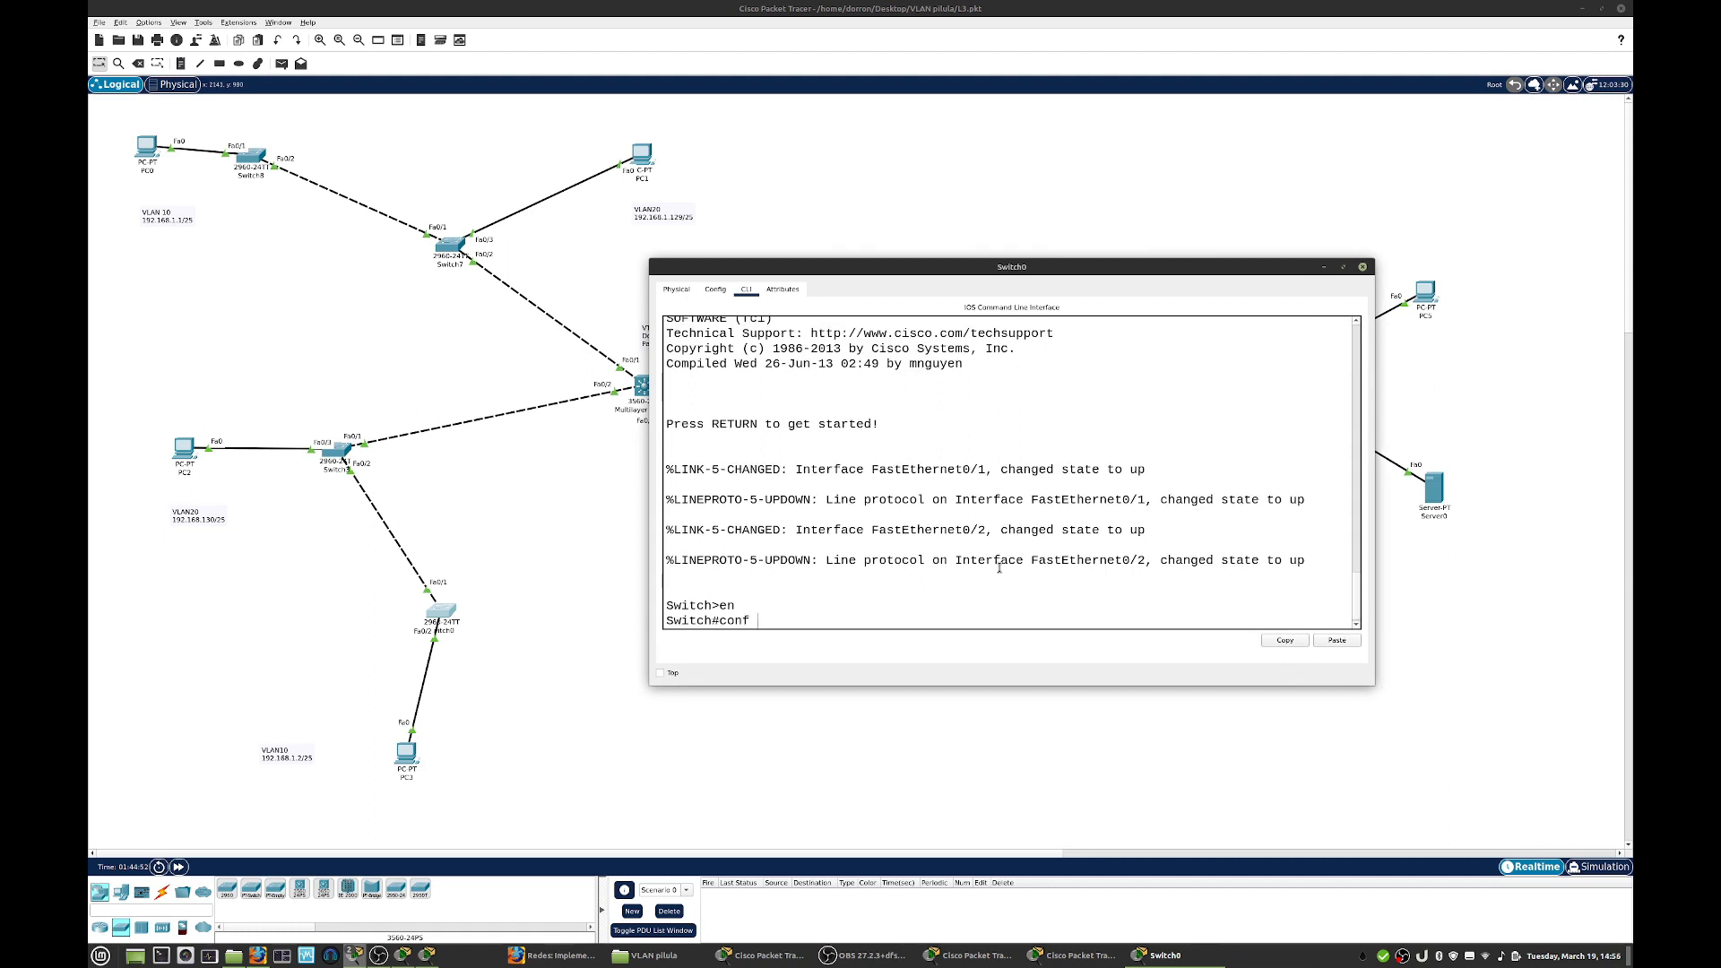
type("t")
key("Return")
- Set Switch0 to VTP client mode with the domain zubiri.com
type("vtp mod")
key("BackSpace")
type("mode client")
key("Return")
type("vtp do")
key("Tab")
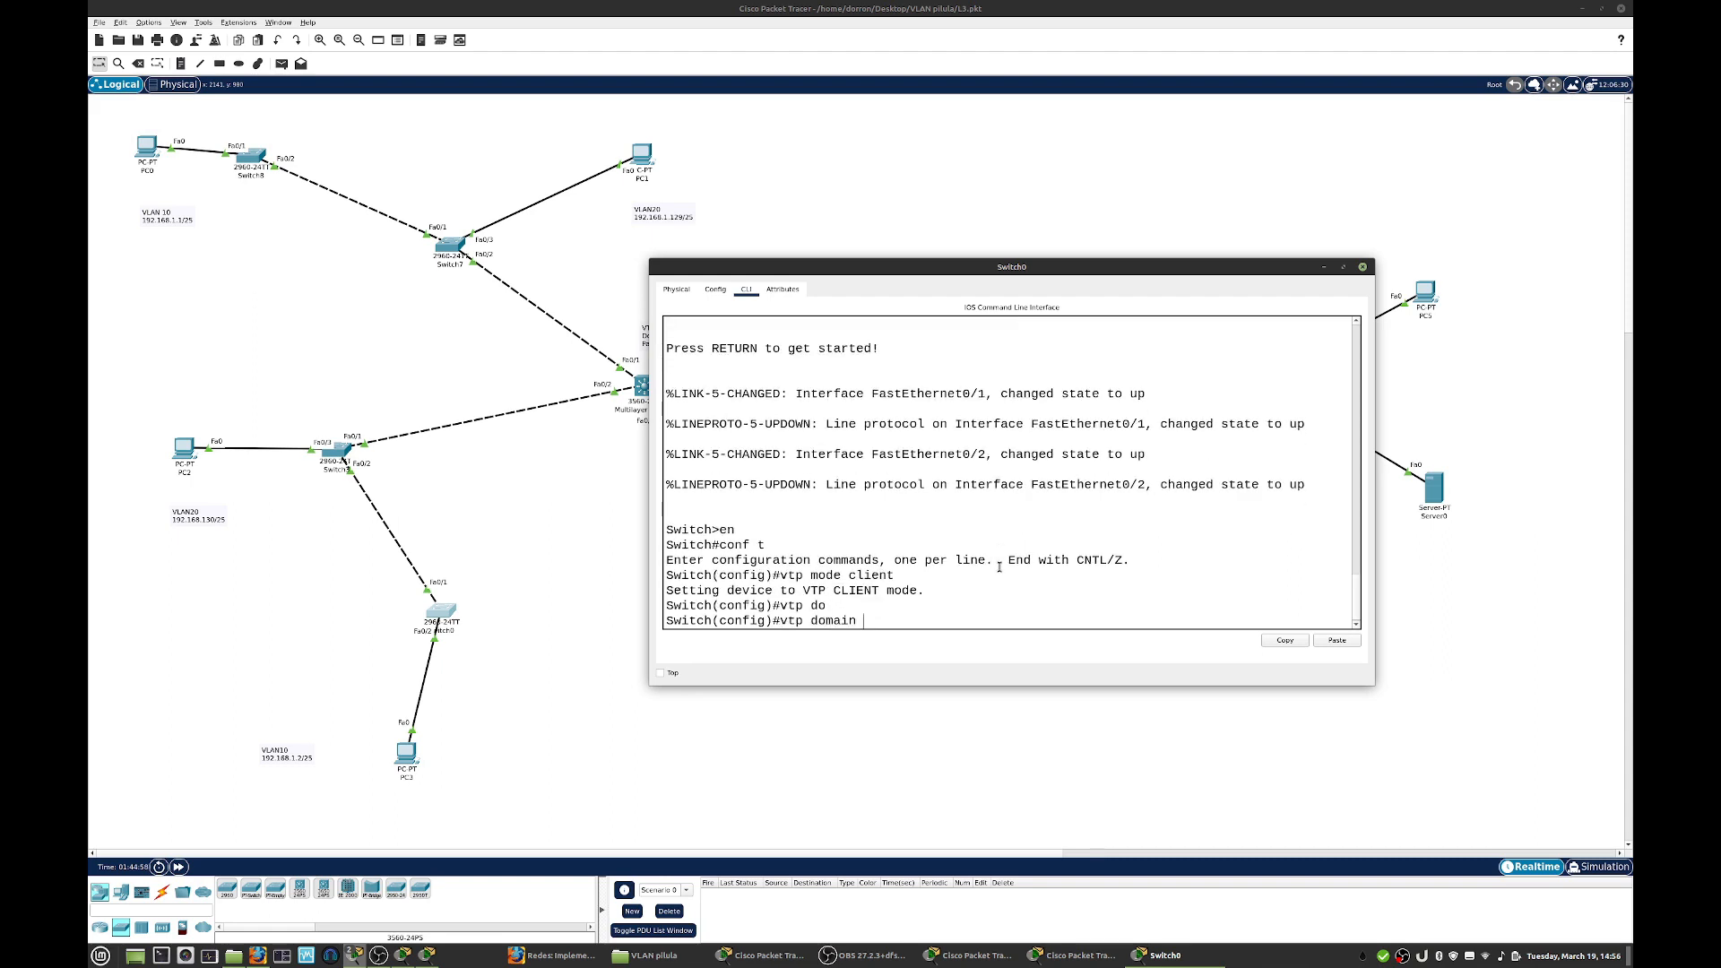
type("zubiri.com")
key("Return")
- Set the VTP password on Switch0 and close its window
type("vtp ")
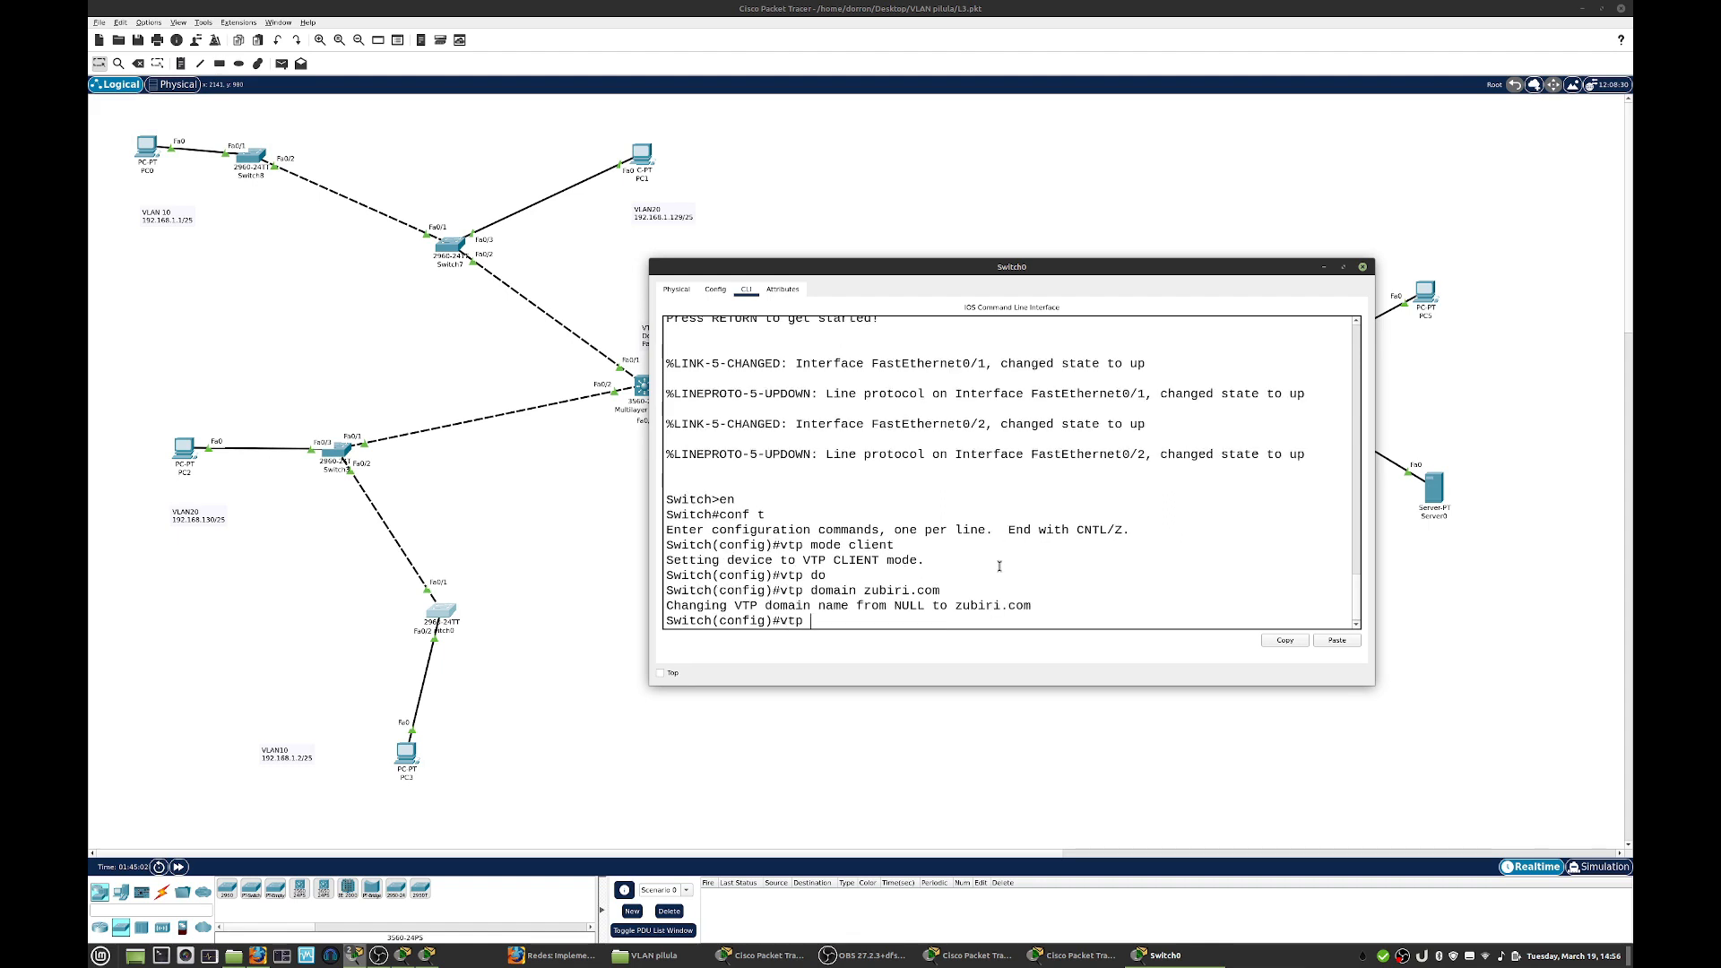
type("pass zubiri")
key("Return")
key("Return")
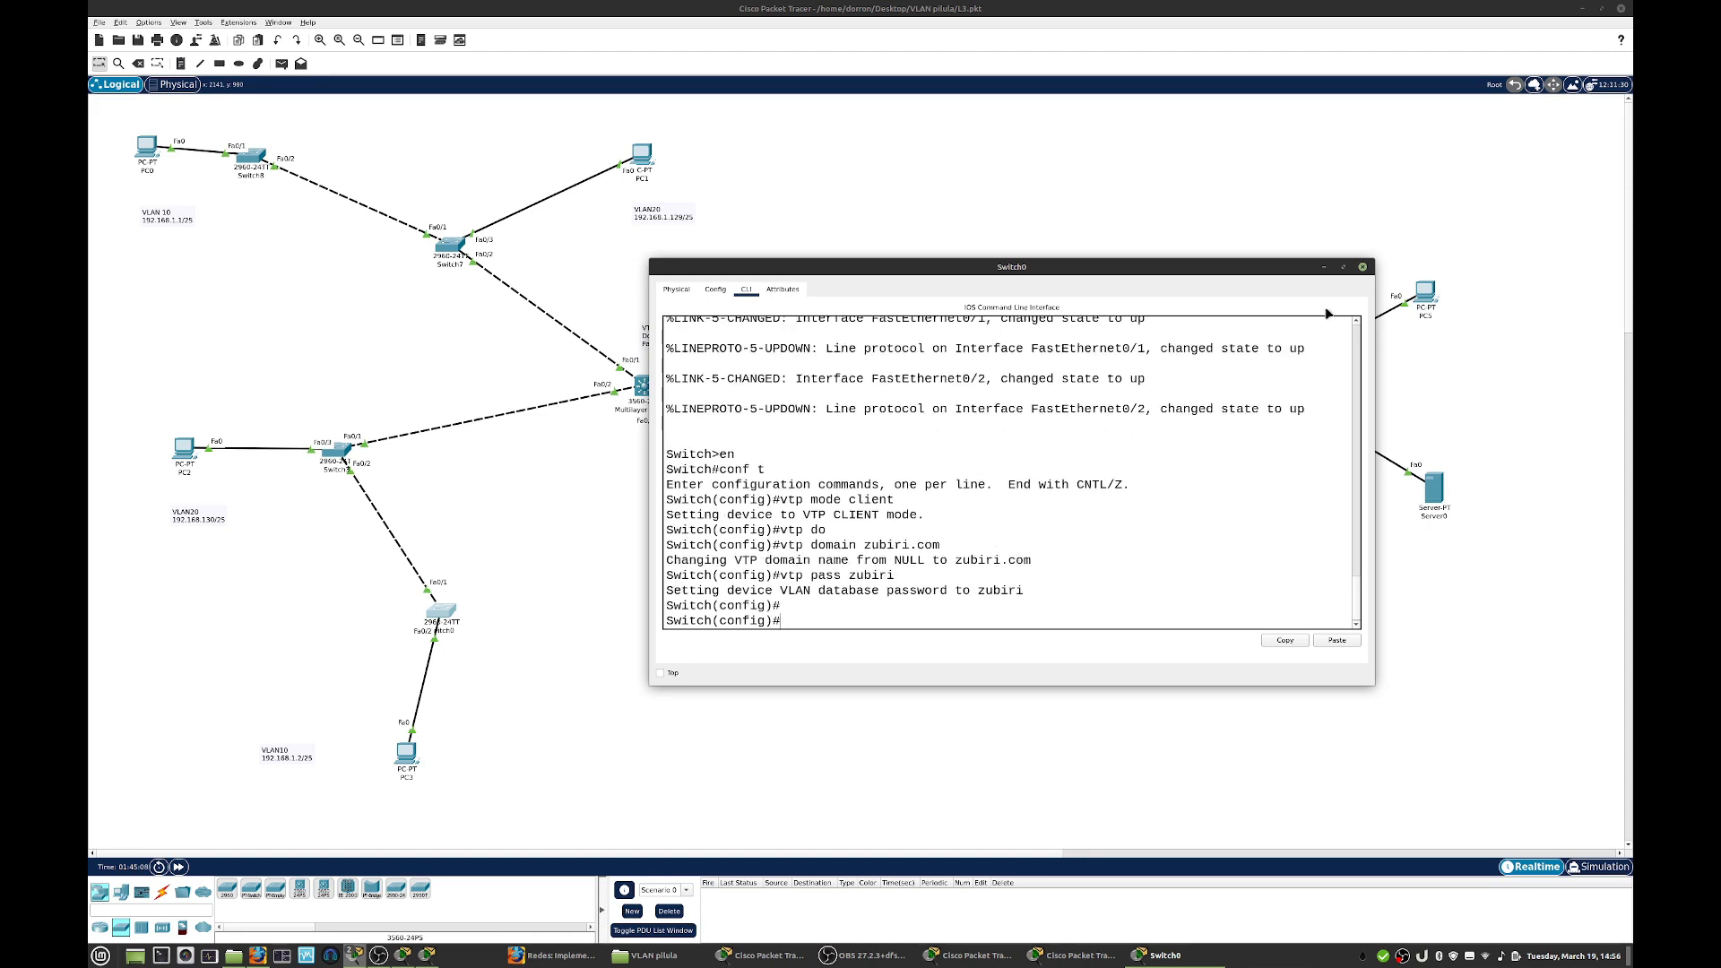
left_click(1362, 268)
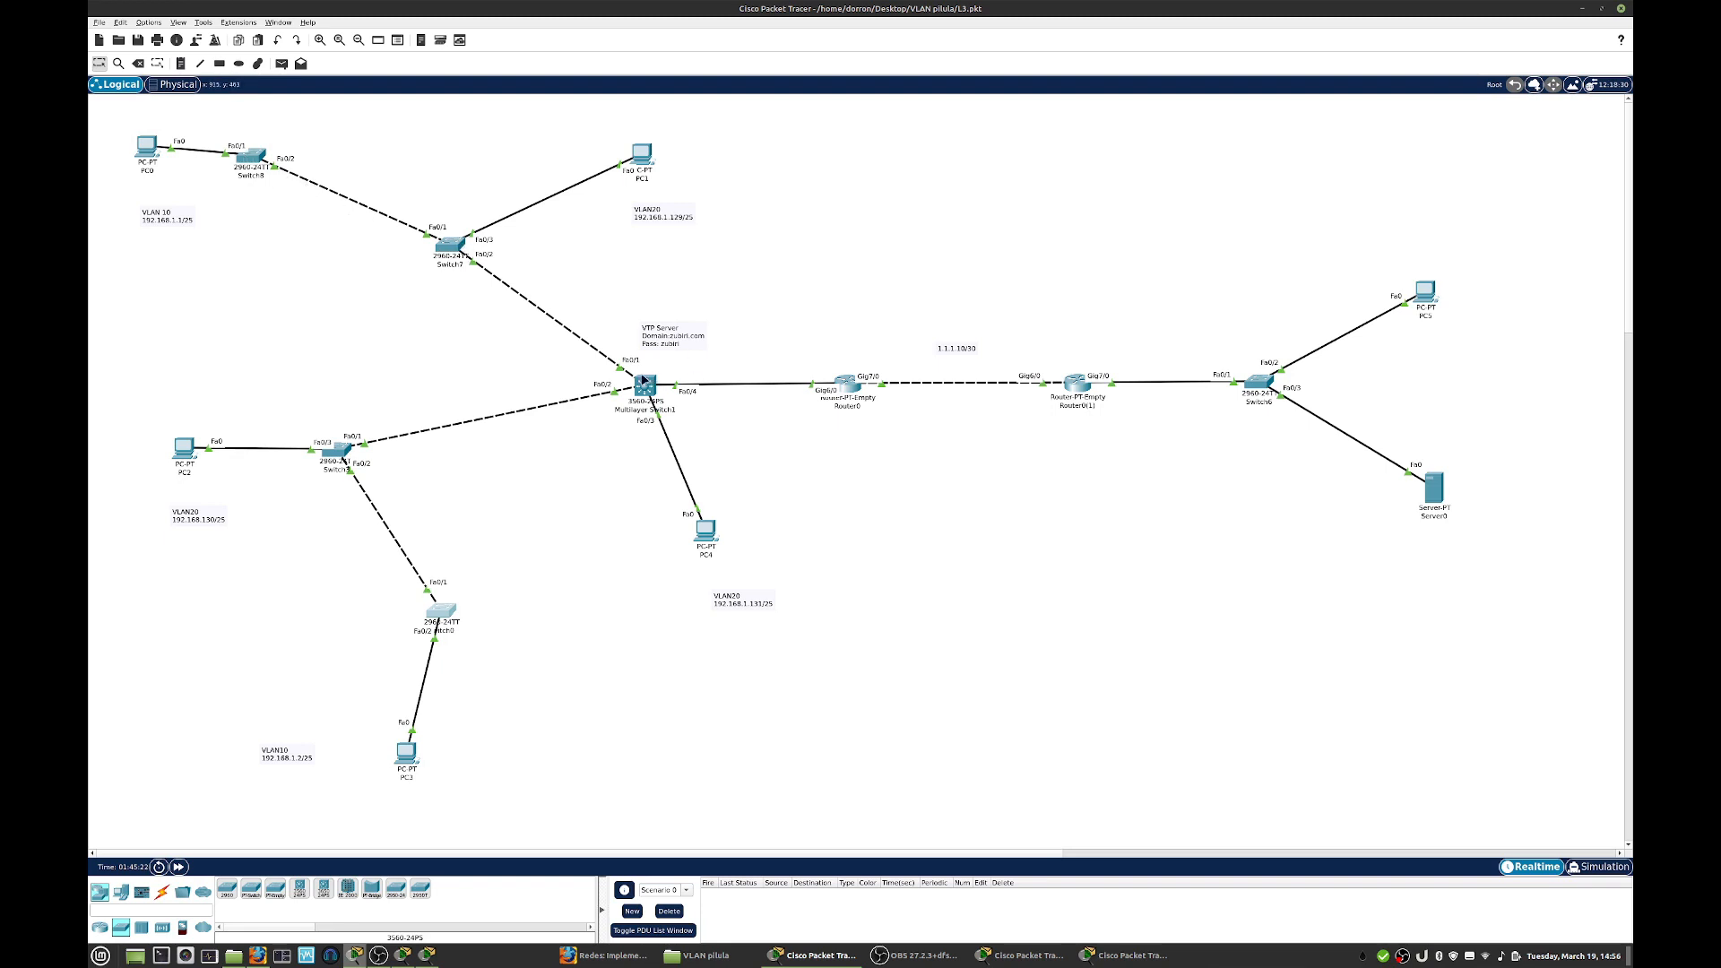
- Show the VLAN table on Switch7 to check which VLANs it has received, and close its window
left_click(450, 250)
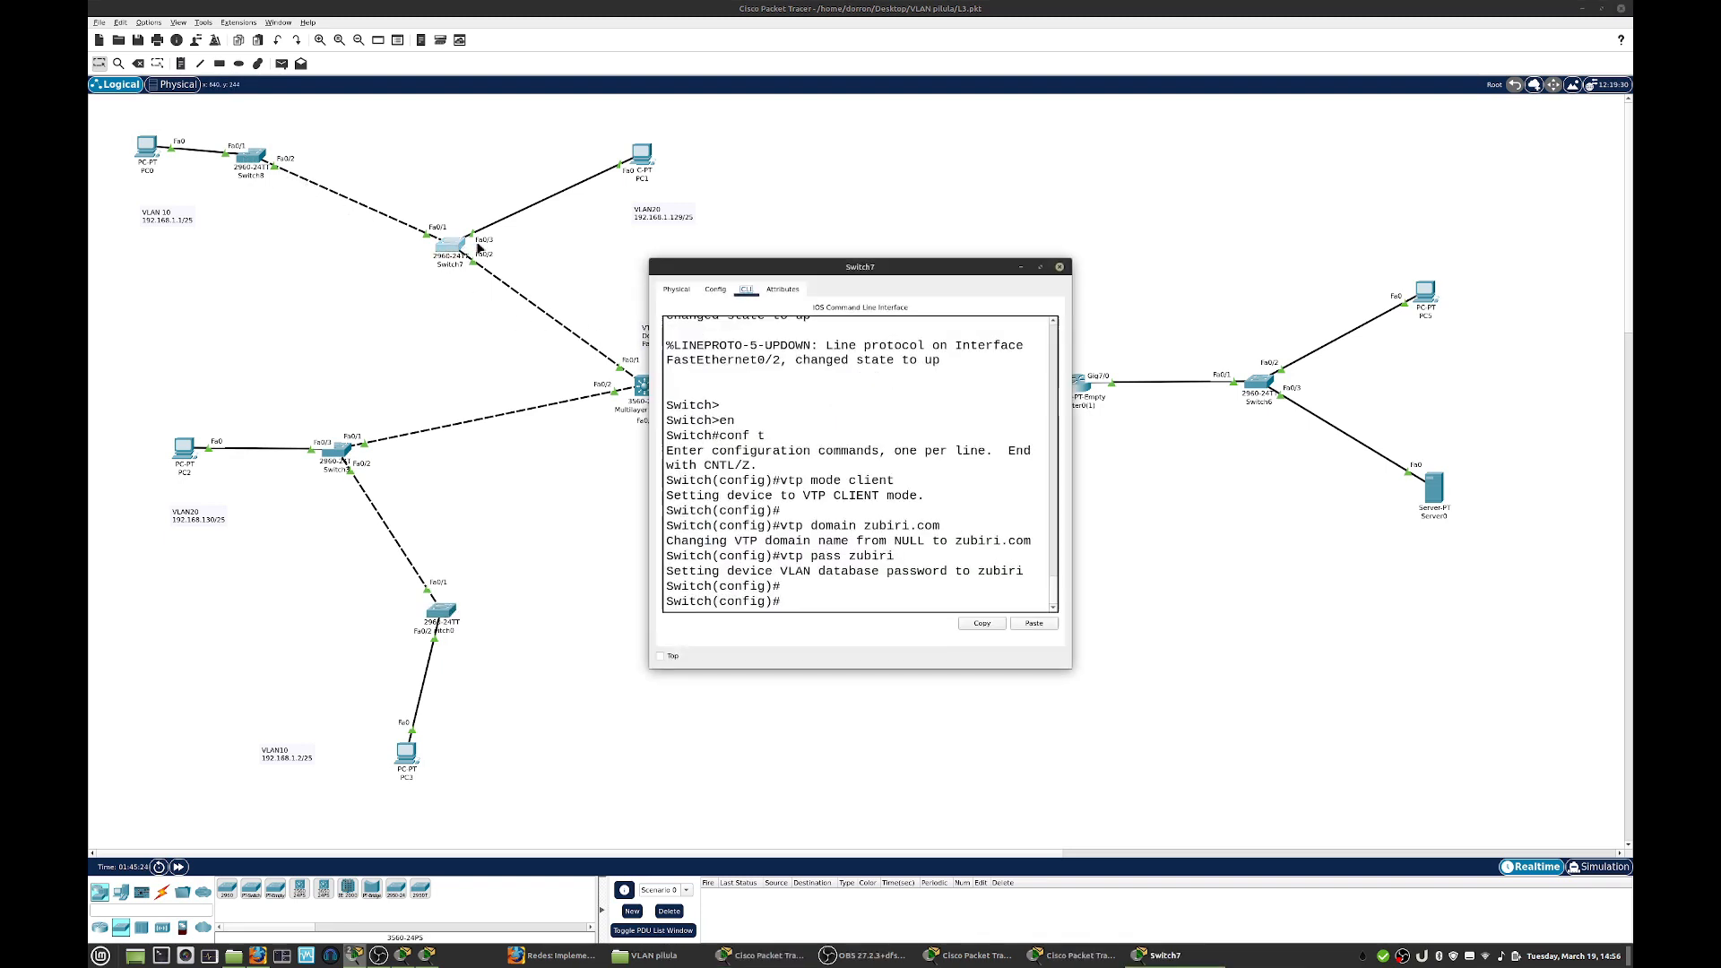
key("Return")
key("Return")
type("do show vlan")
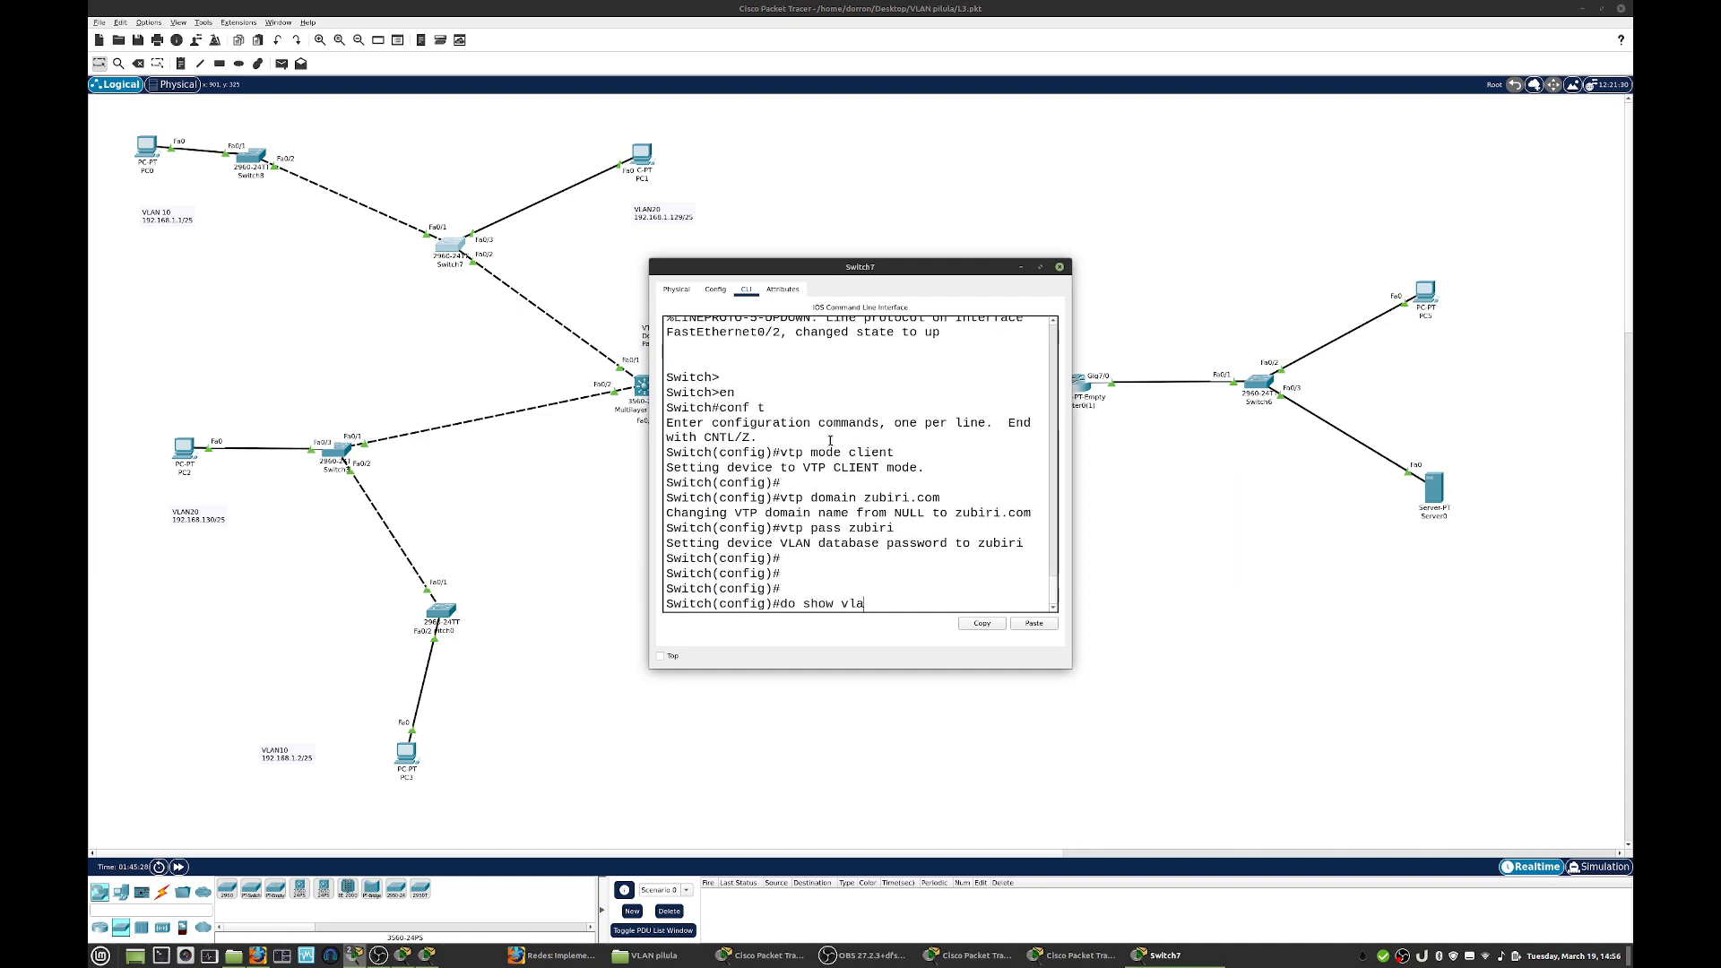
key("Return")
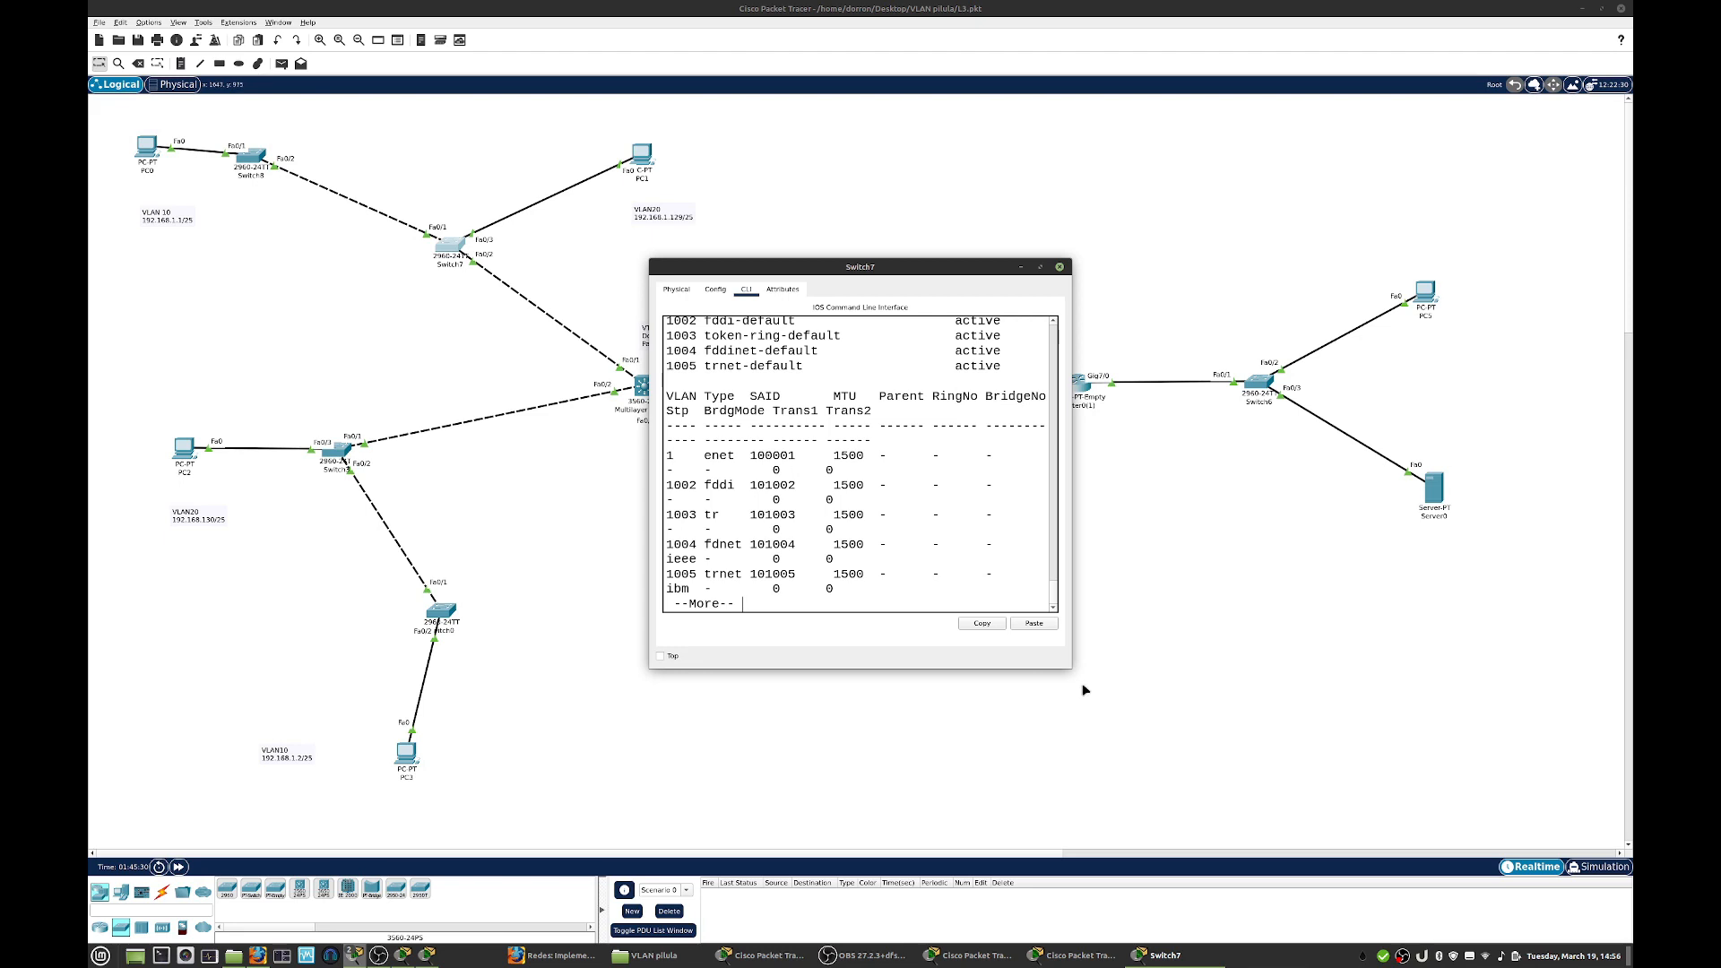
left_click_drag(1069, 672, 1350, 747)
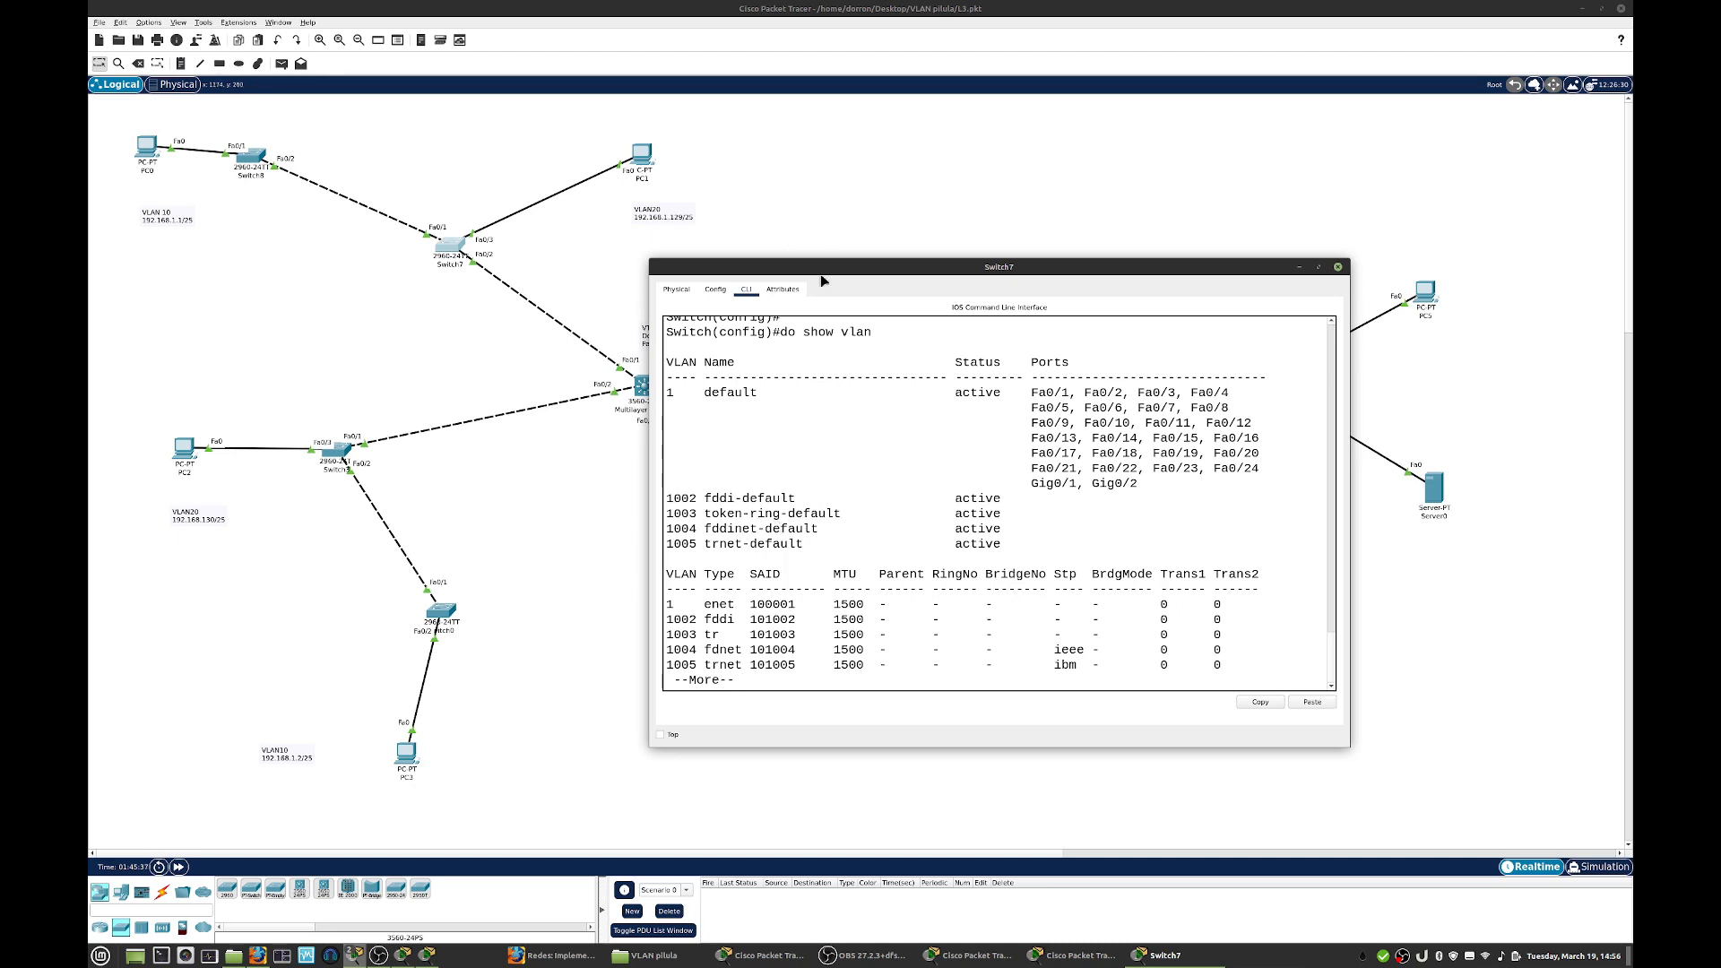
left_click(1338, 266)
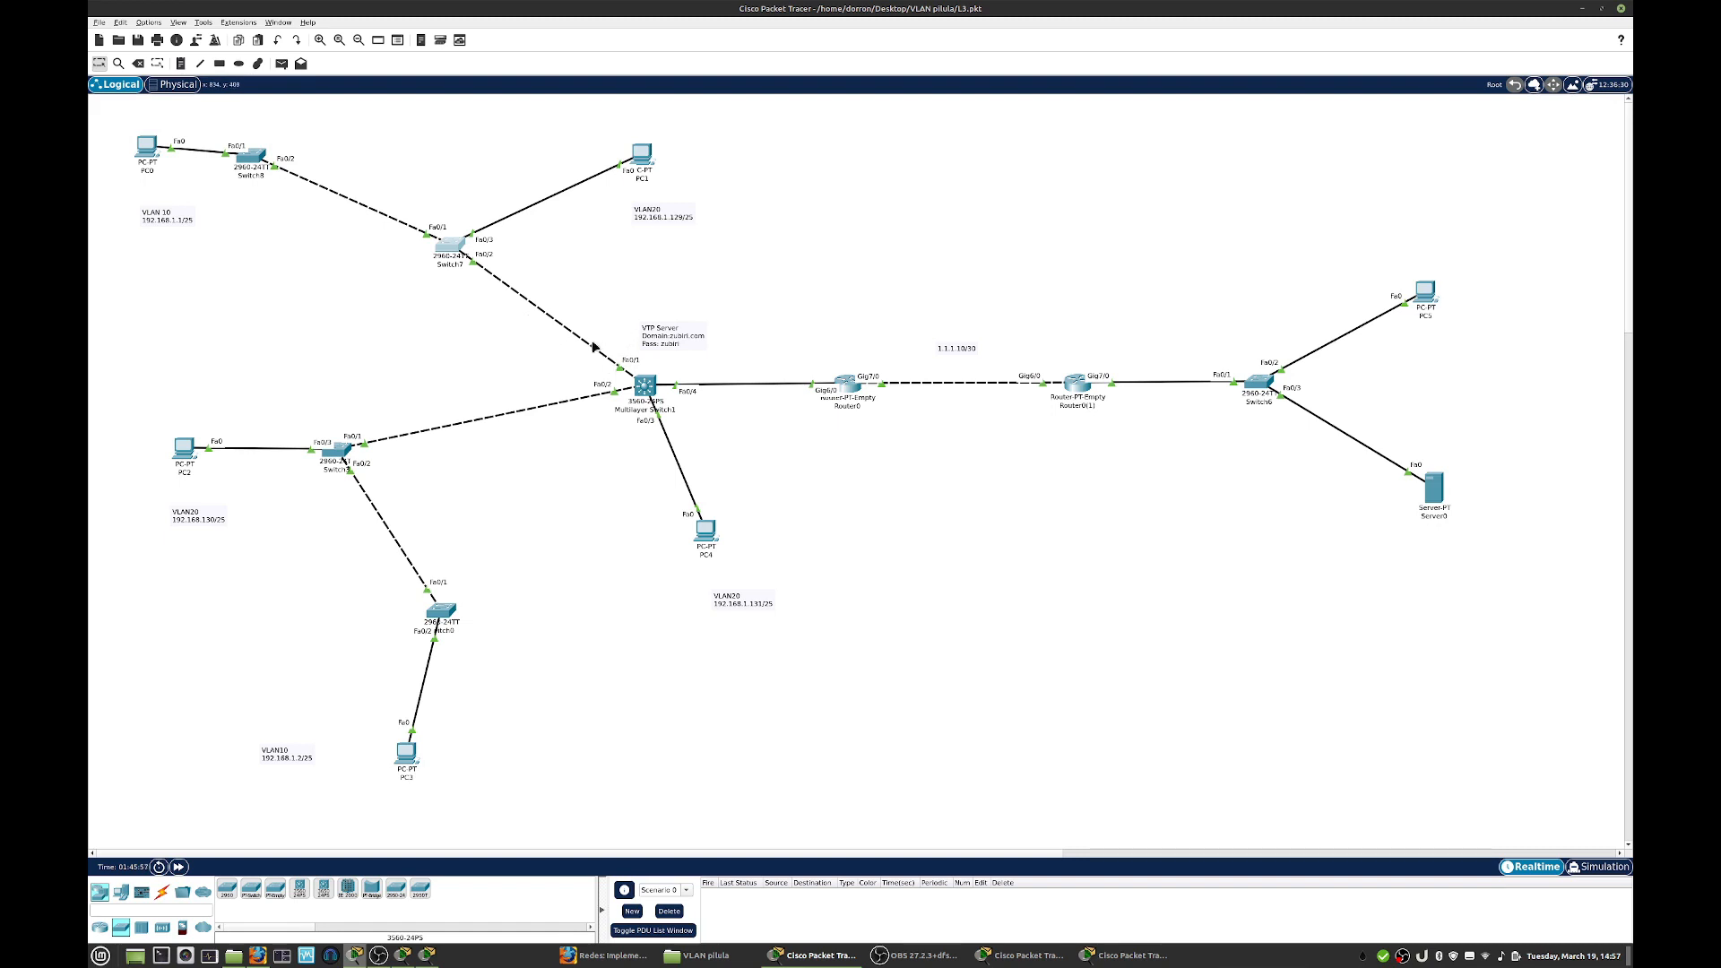
- Open the command line of Multilayer Switch1 and enter configuration of the interface range f0/1-f0/2
left_click(646, 388)
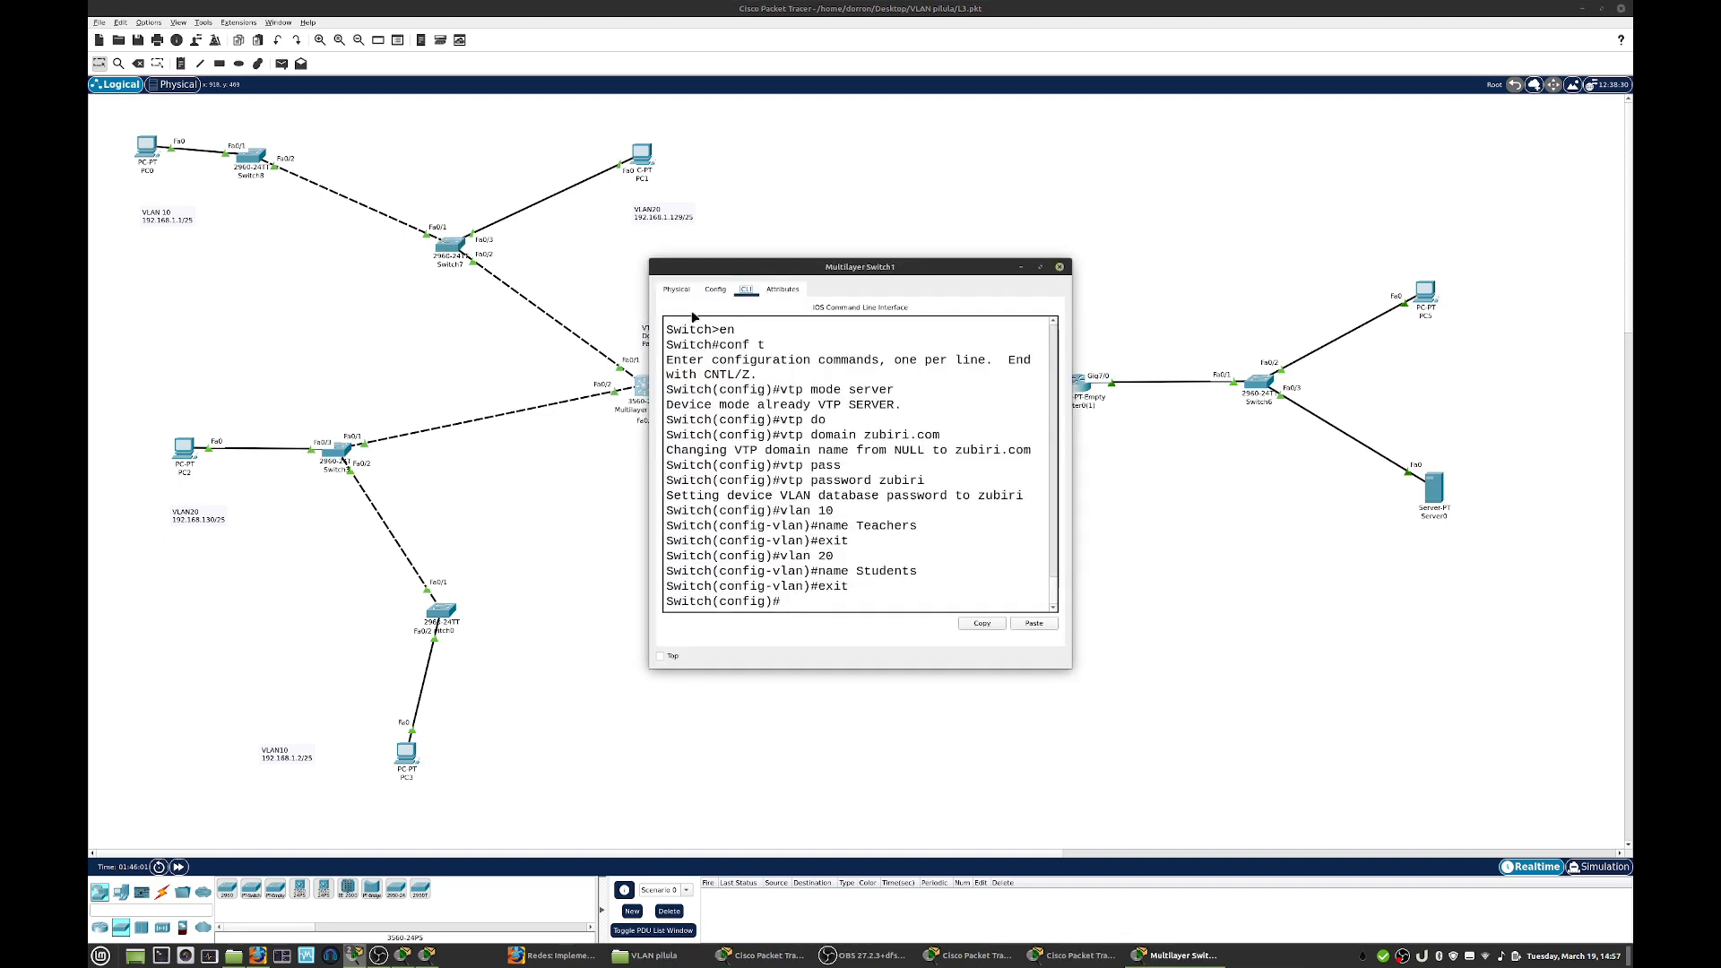
left_click_drag(712, 272, 904, 237)
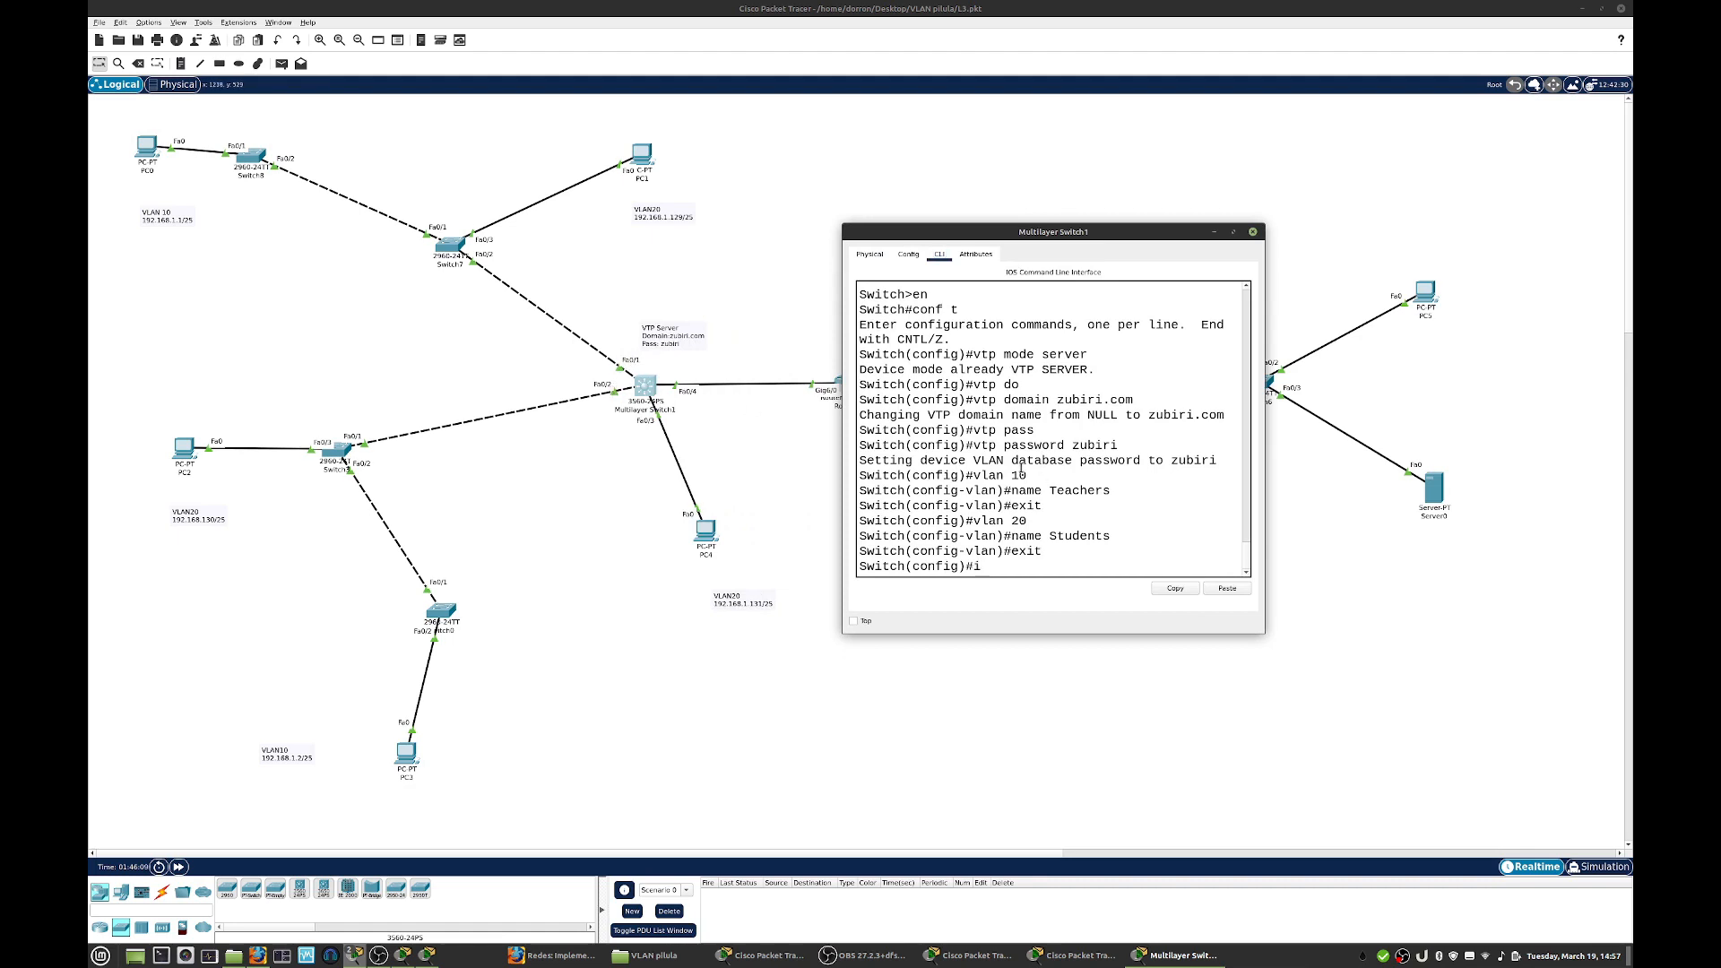
type("ran")
key("Tab")
type("f0/1-f0")
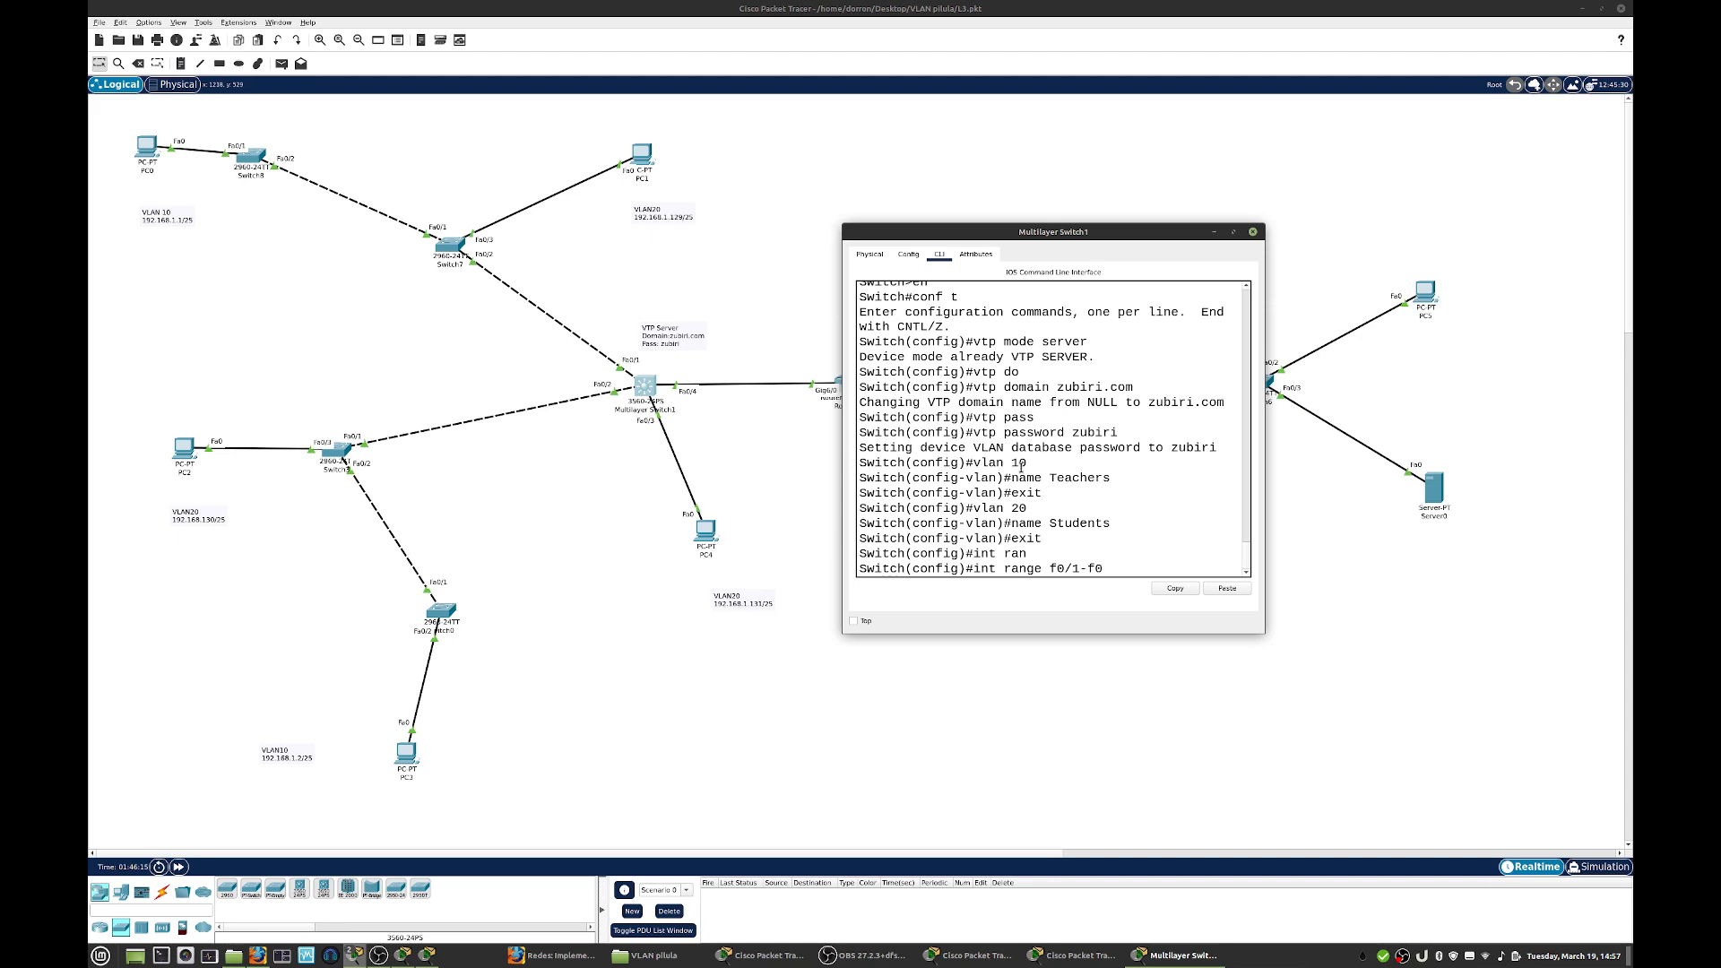
type("7")
key("BackSpace")
key("BackSpace")
type("/2")
key("BackSpace")
type("0/2")
key("Return")
- Try to set the multilayer switch's selected interfaces to trunk mode, read the response in an enlarged window, and close it
type("sw")
key("Tab")
type("mode trun")
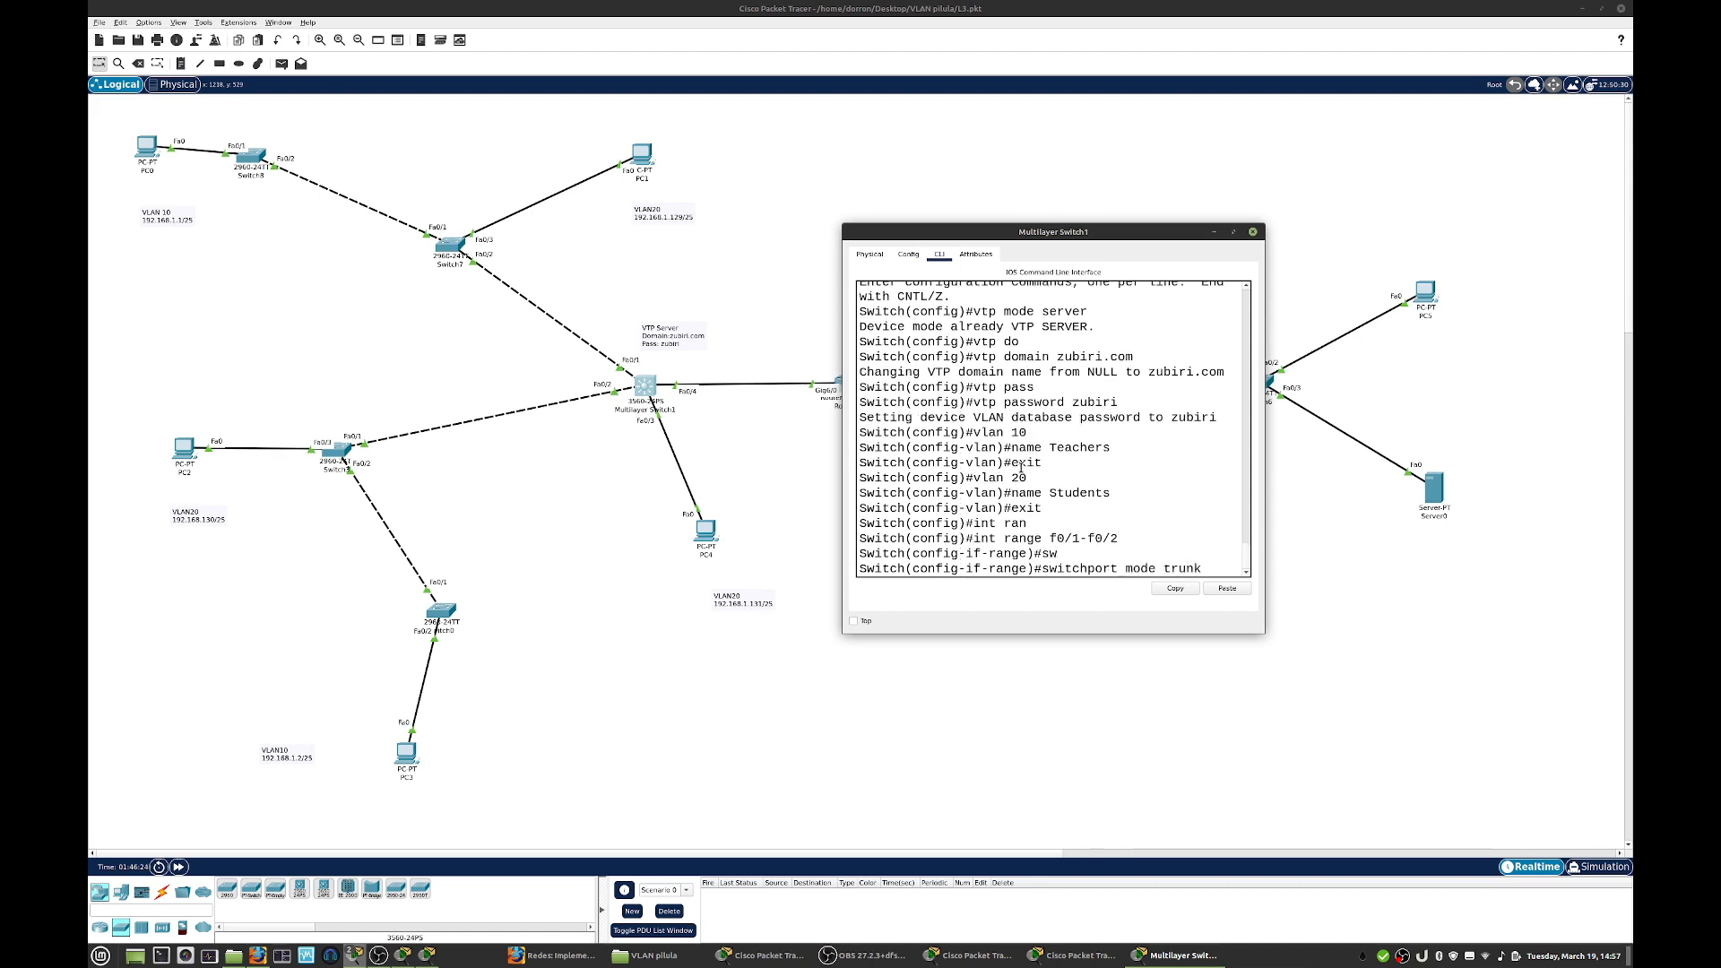
type("k")
key("Return")
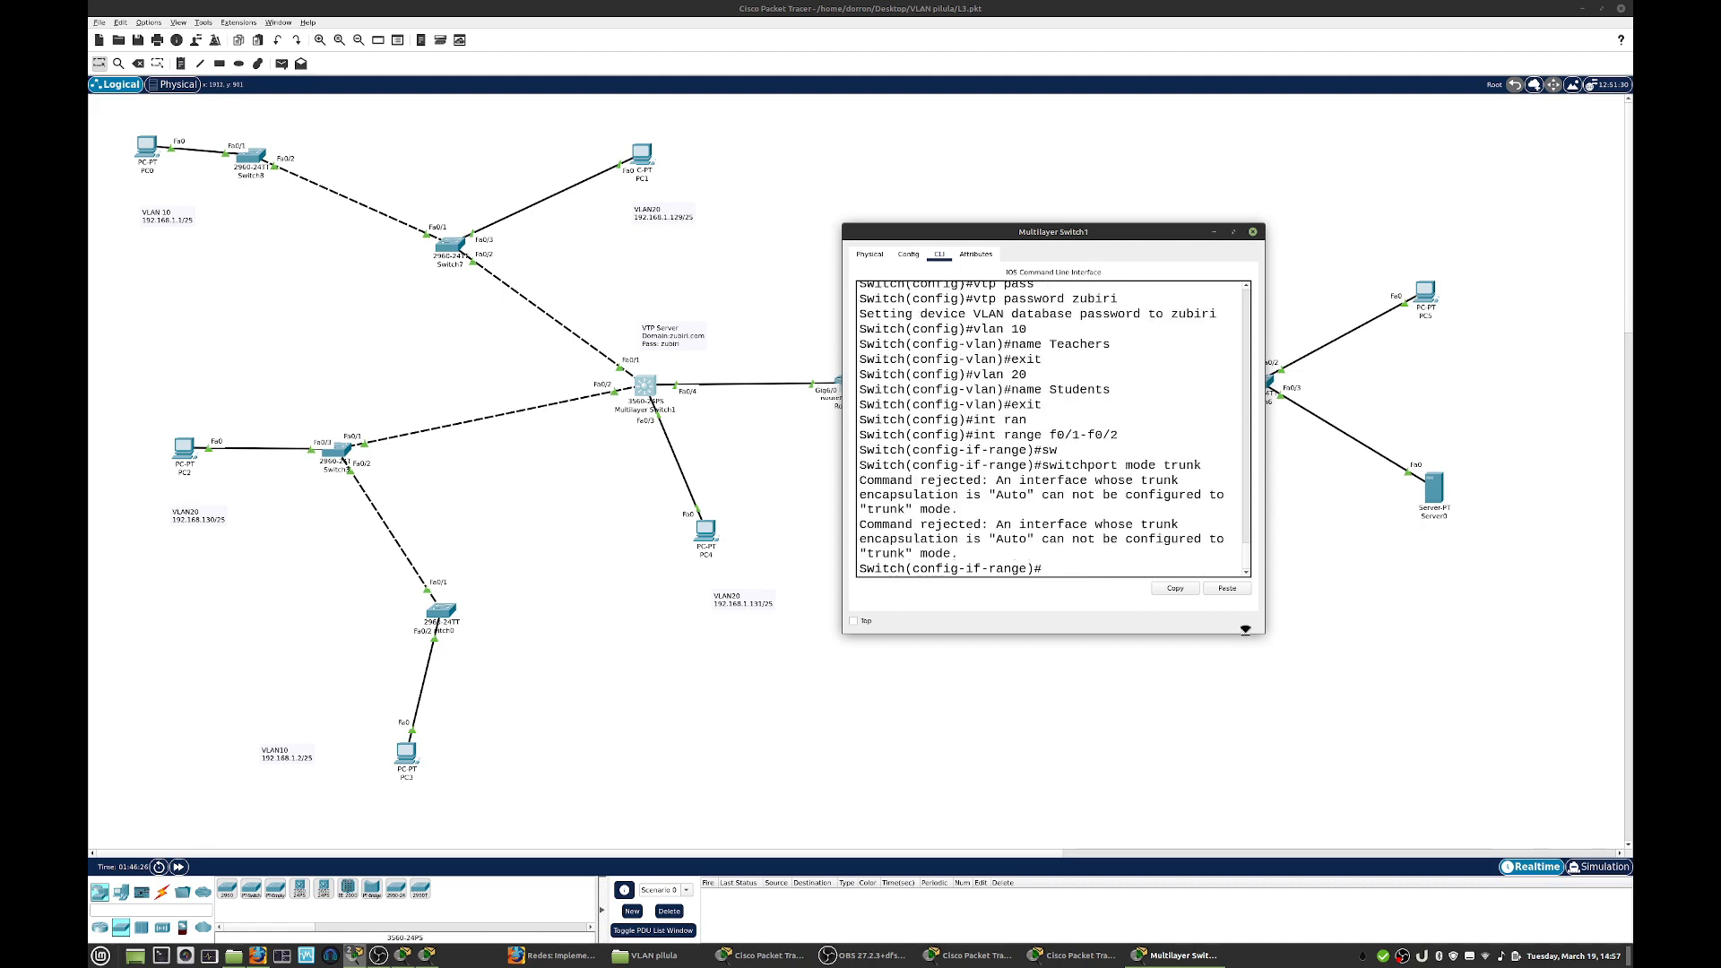
left_click_drag(1263, 633, 1498, 638)
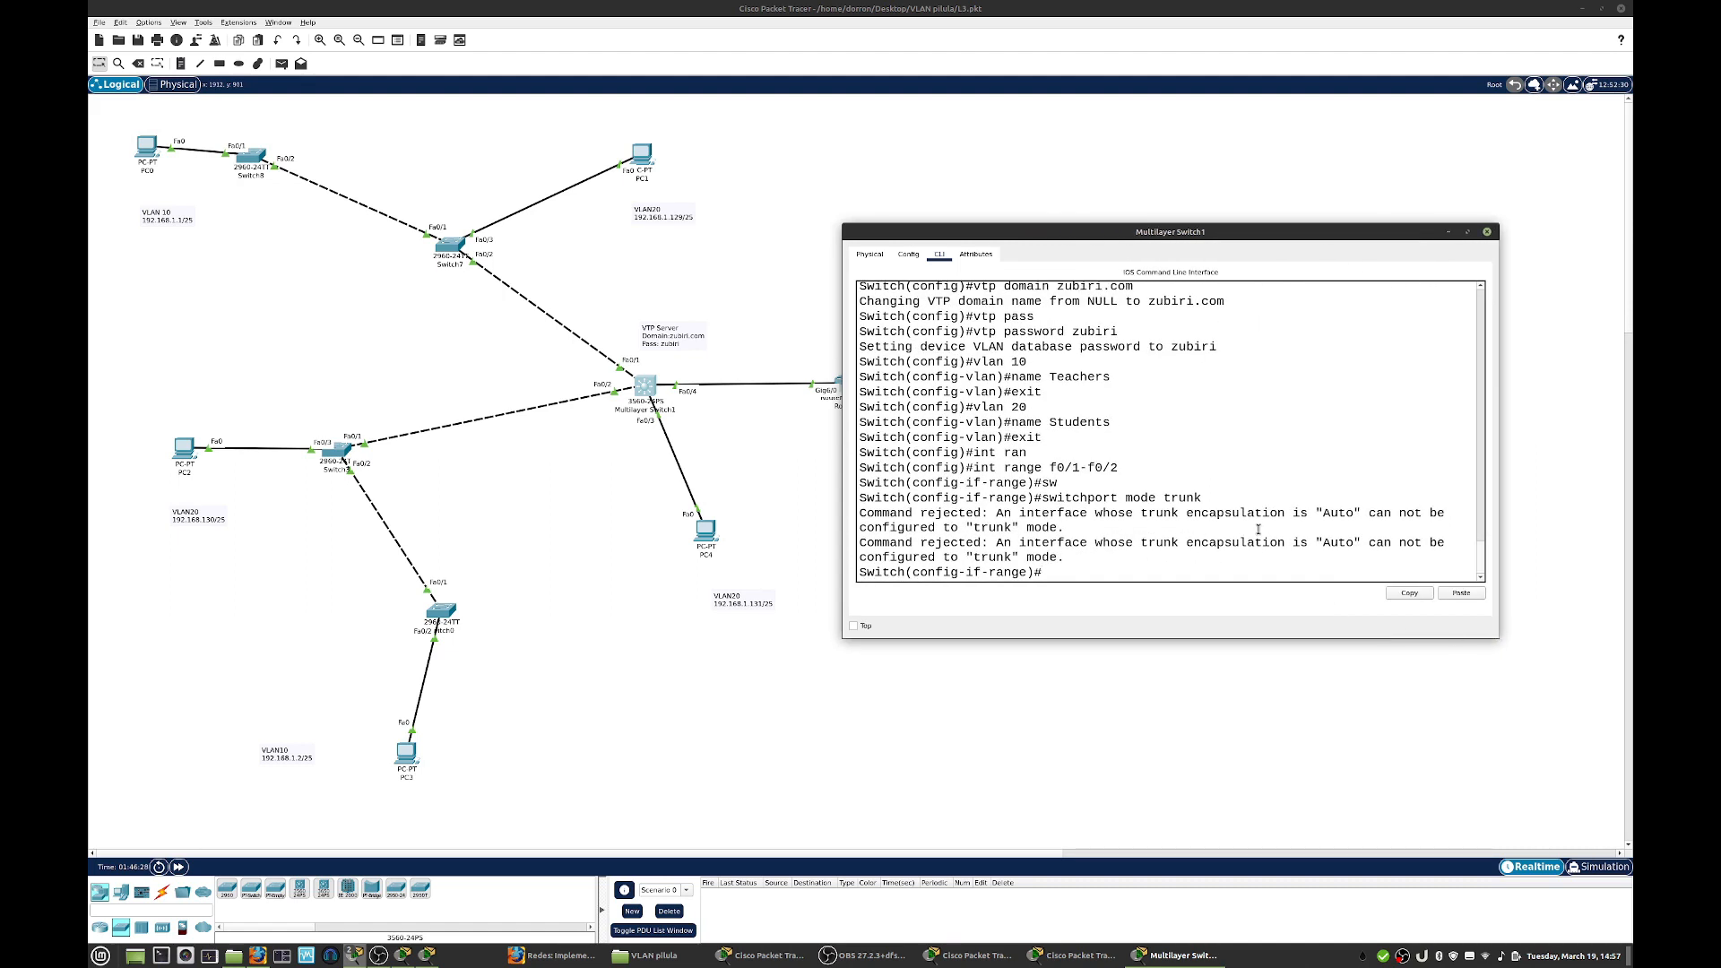
key("Return")
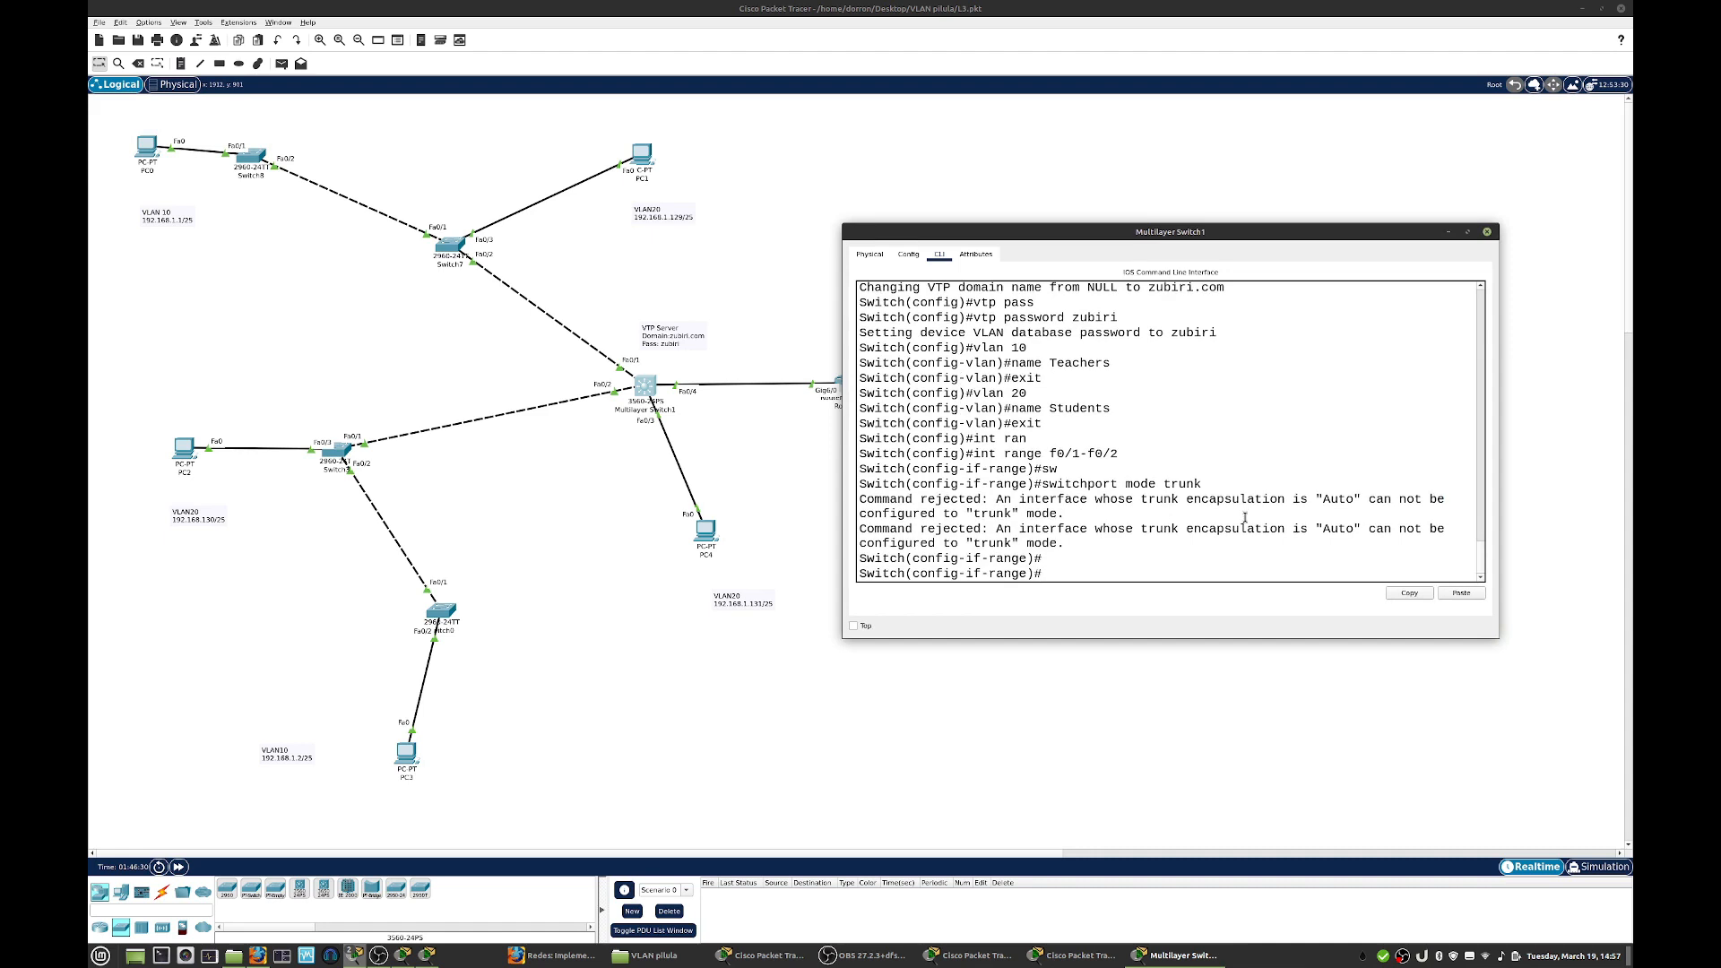
left_click(1486, 231)
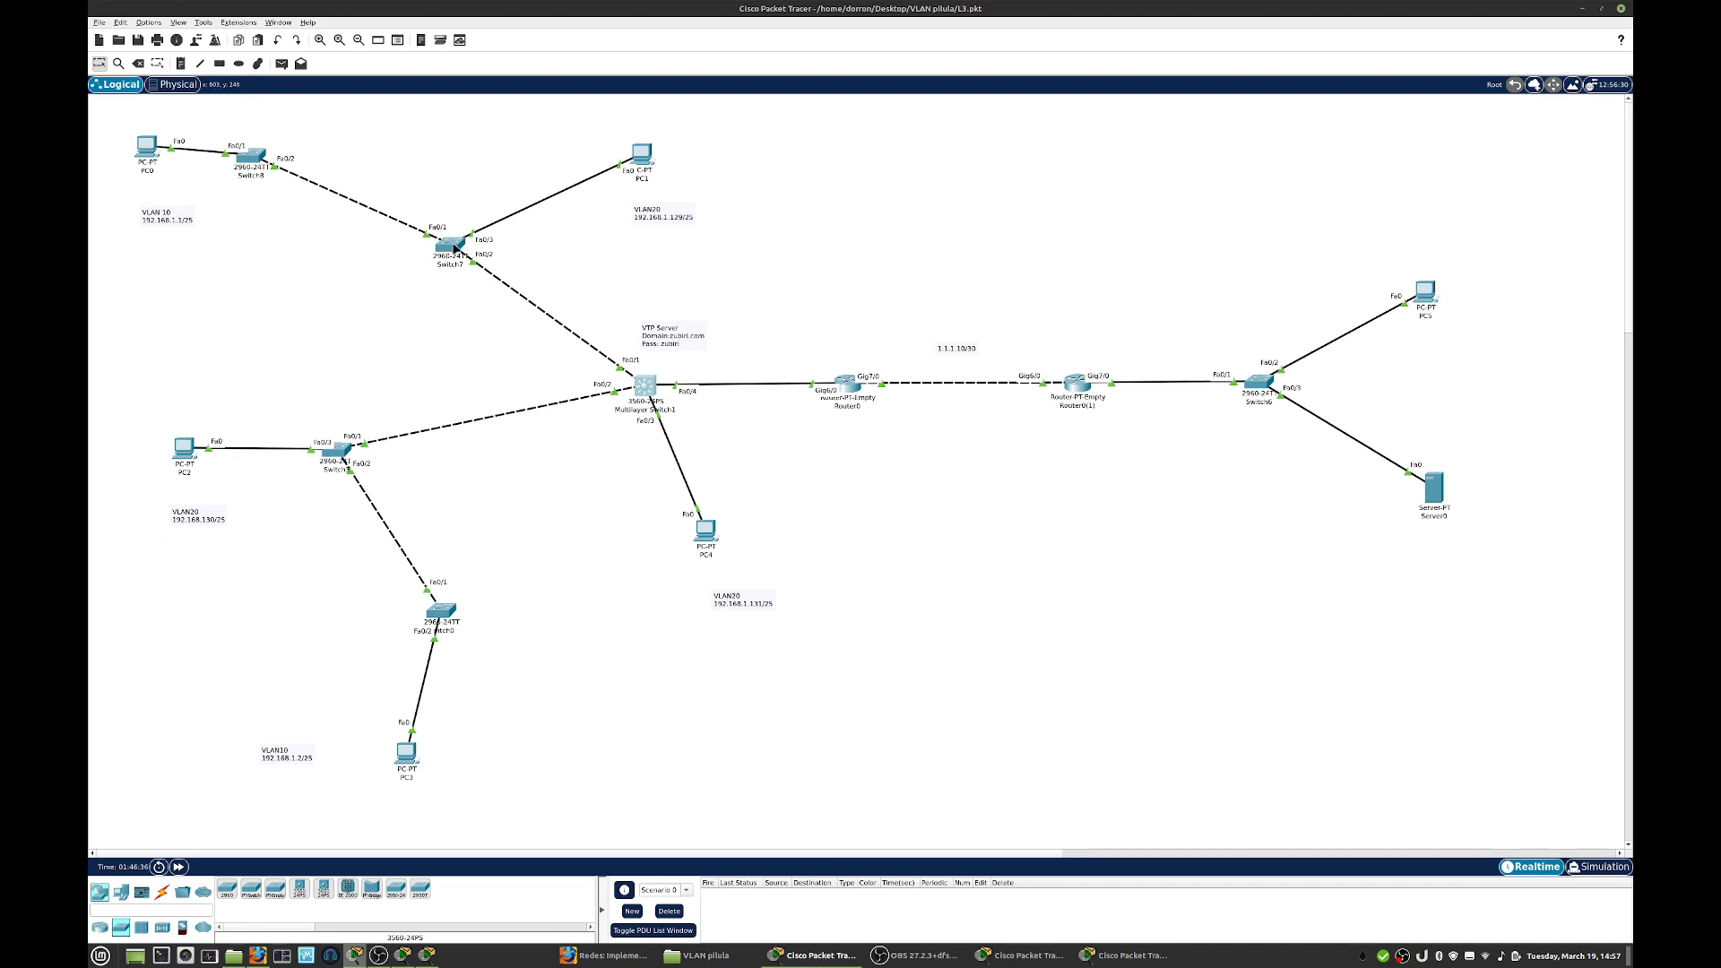
- Reopen Switch7's command line, finish the paged VLAN listing and enter configuration of the interface range f0/1 - f0/2
left_click(455, 247)
key("space")
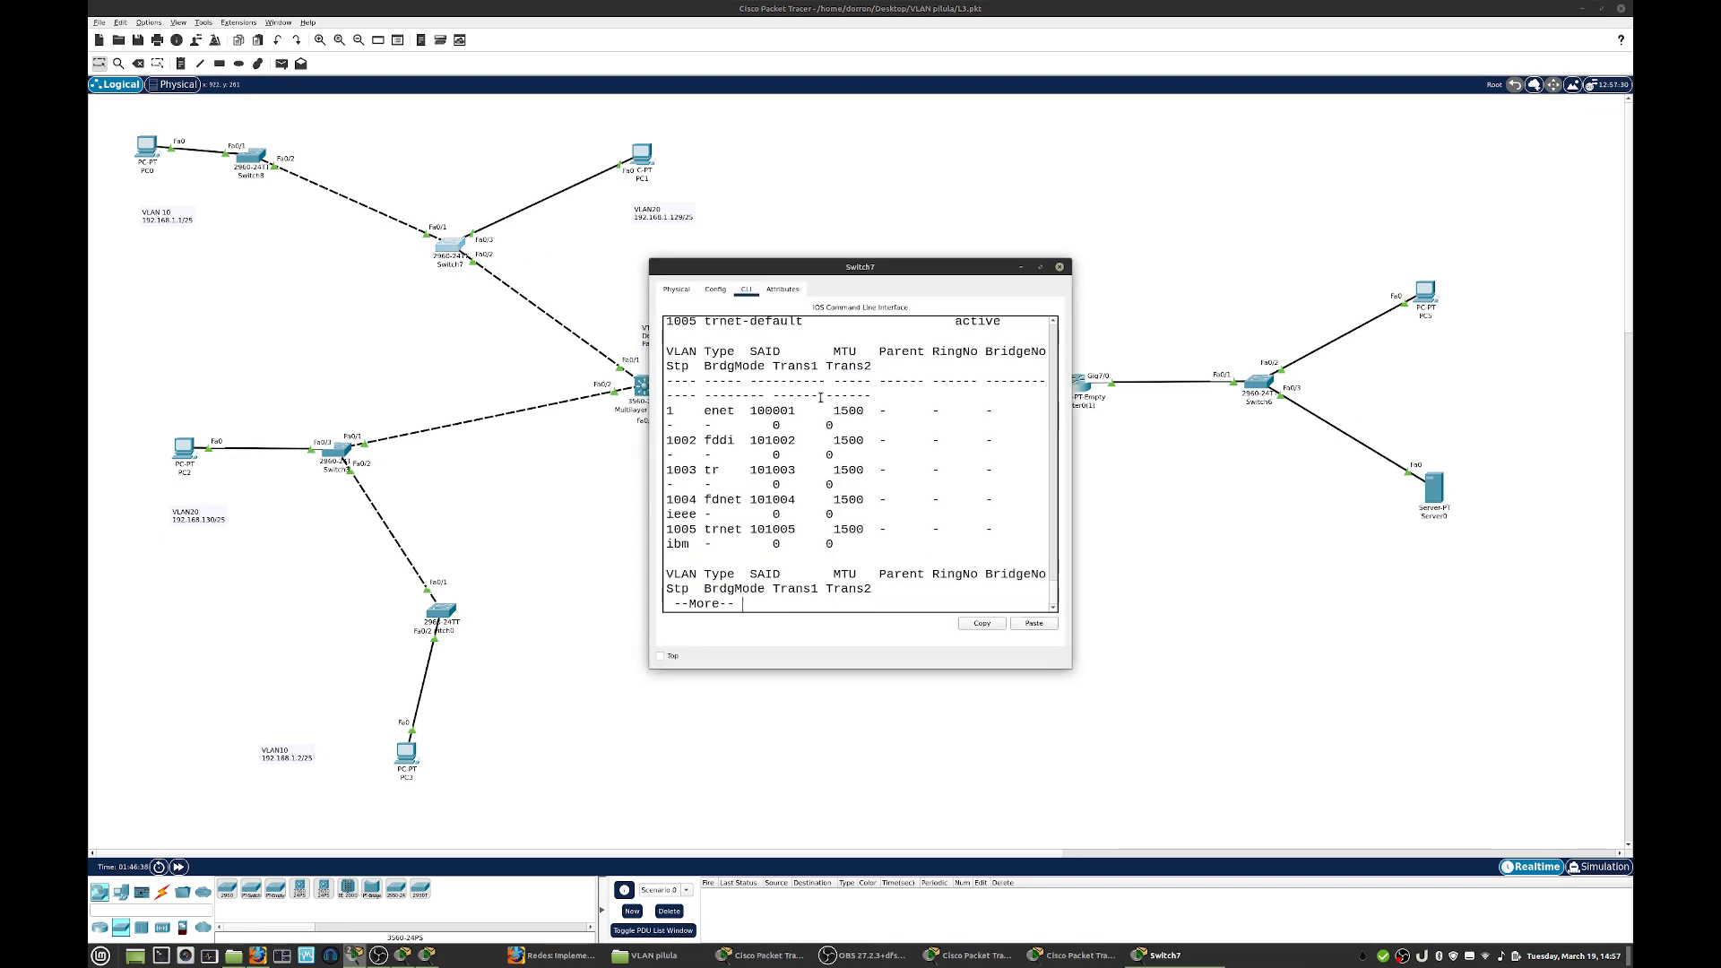
key("space")
type("int ra")
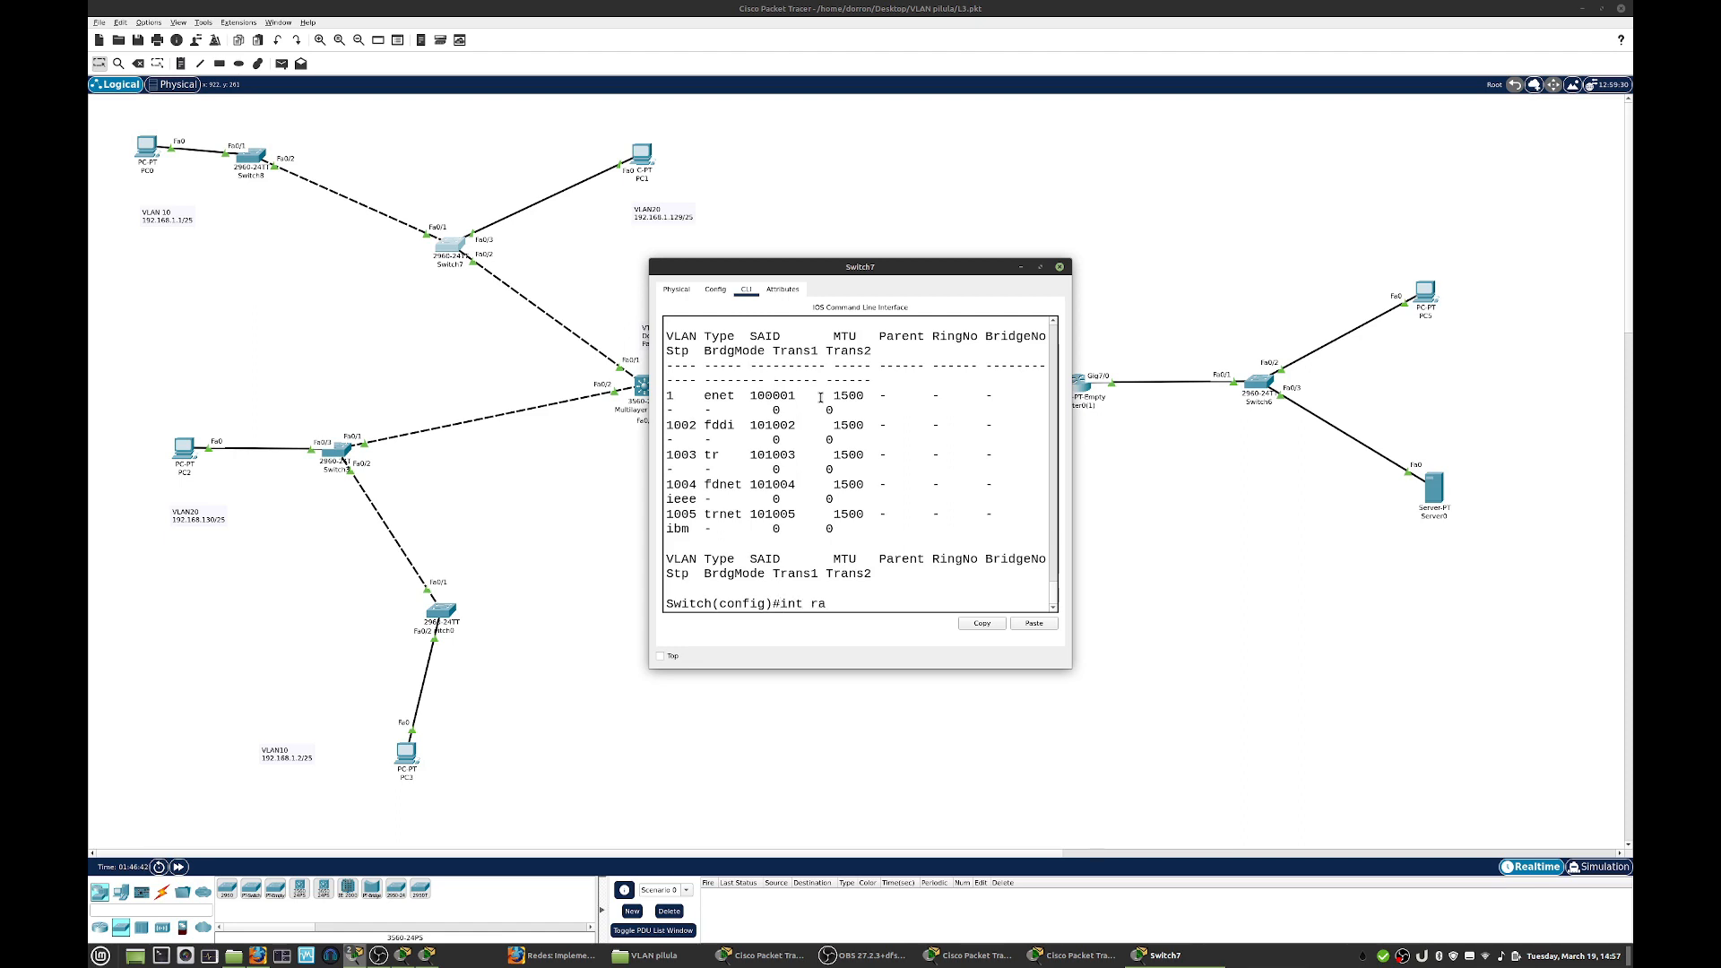
key("Tab")
type("f0")
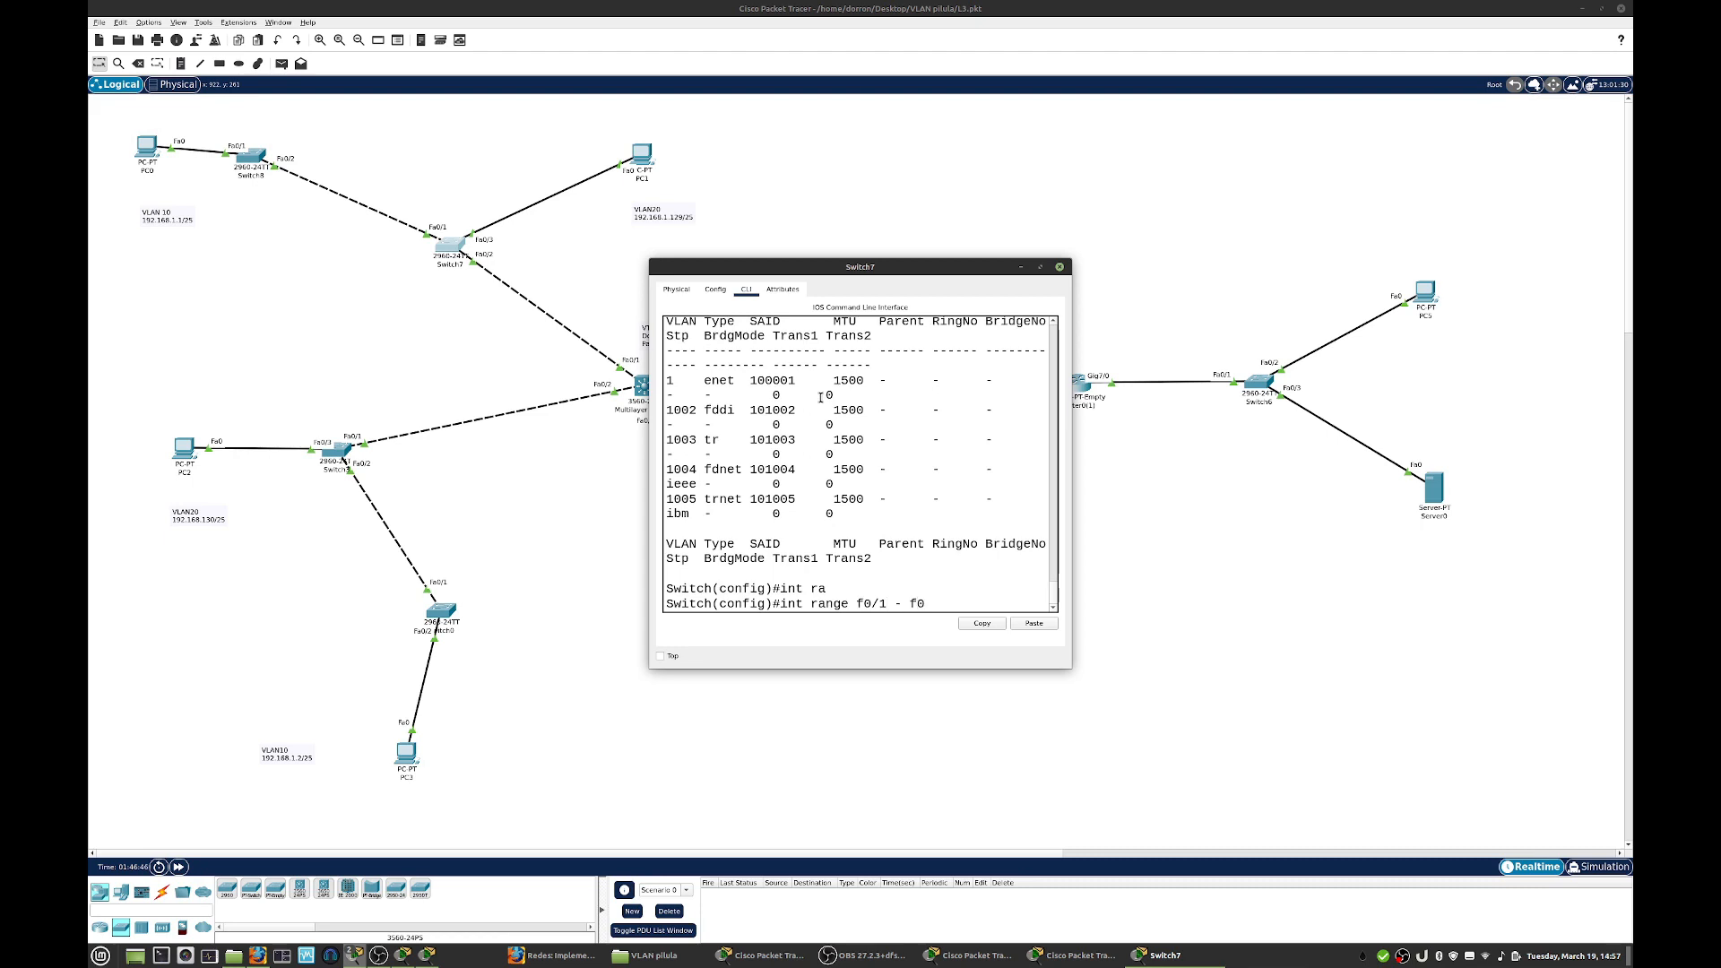
type("/1 - f0/2")
key("Return")
- Set Switch7's selected interface range to switchport trunk mode
type("sw")
key("Tab")
type("mode")
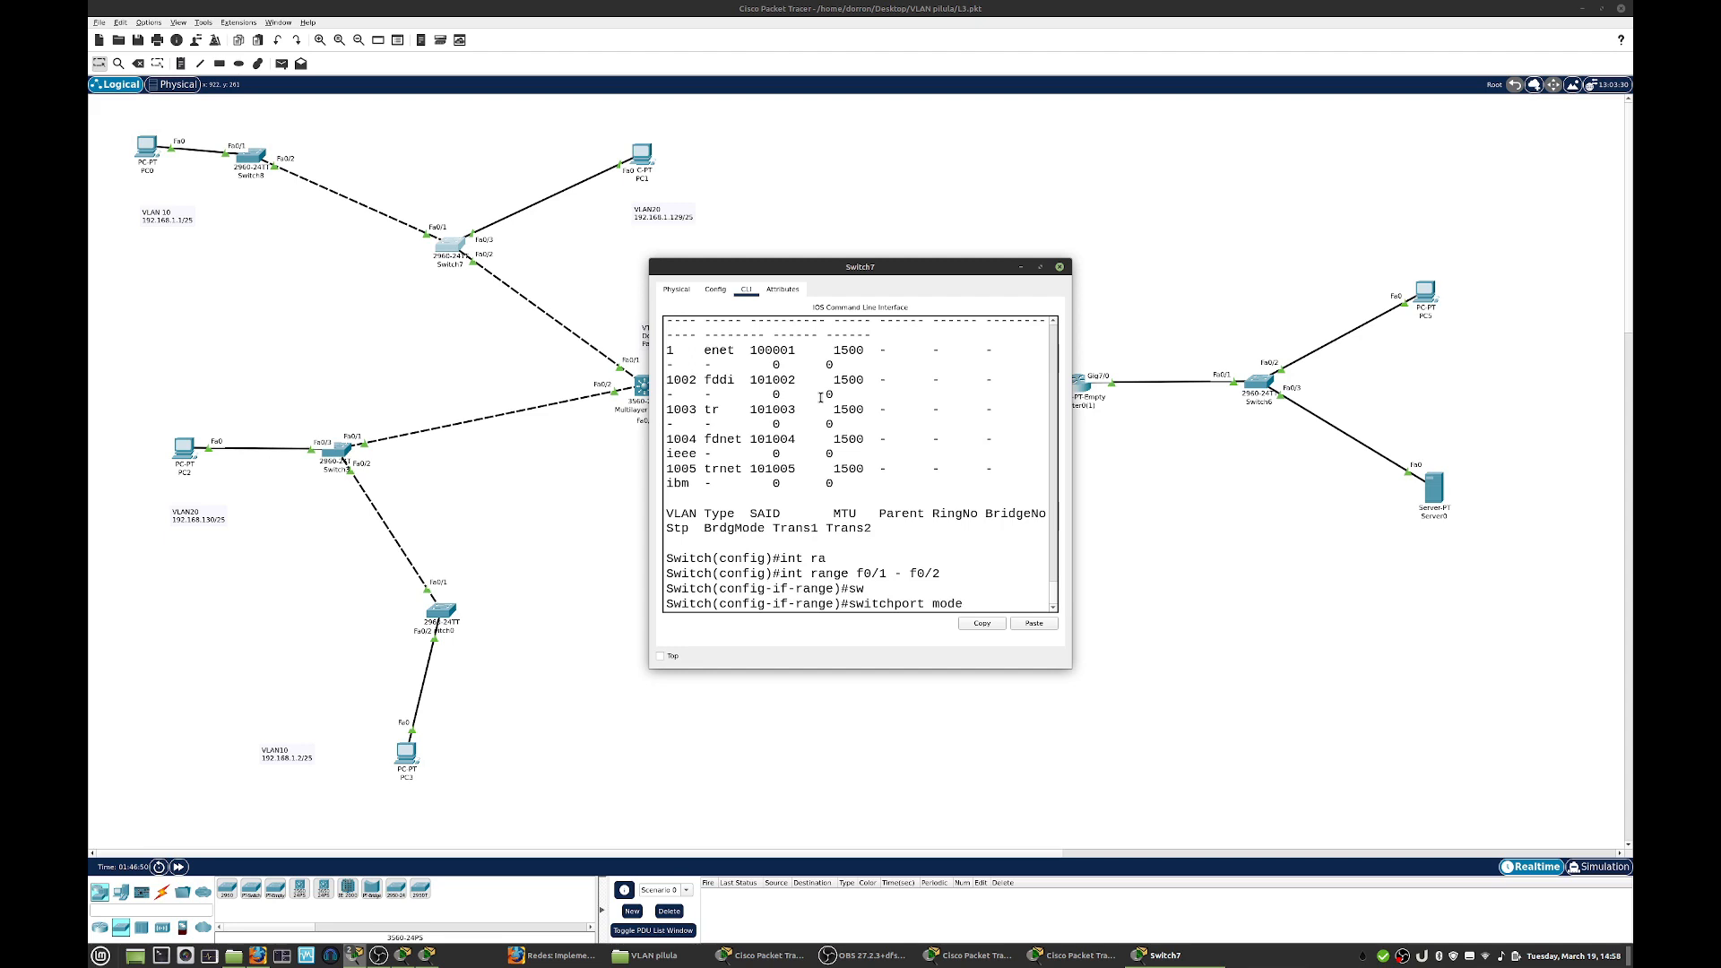
type(" trunk")
key("Return")
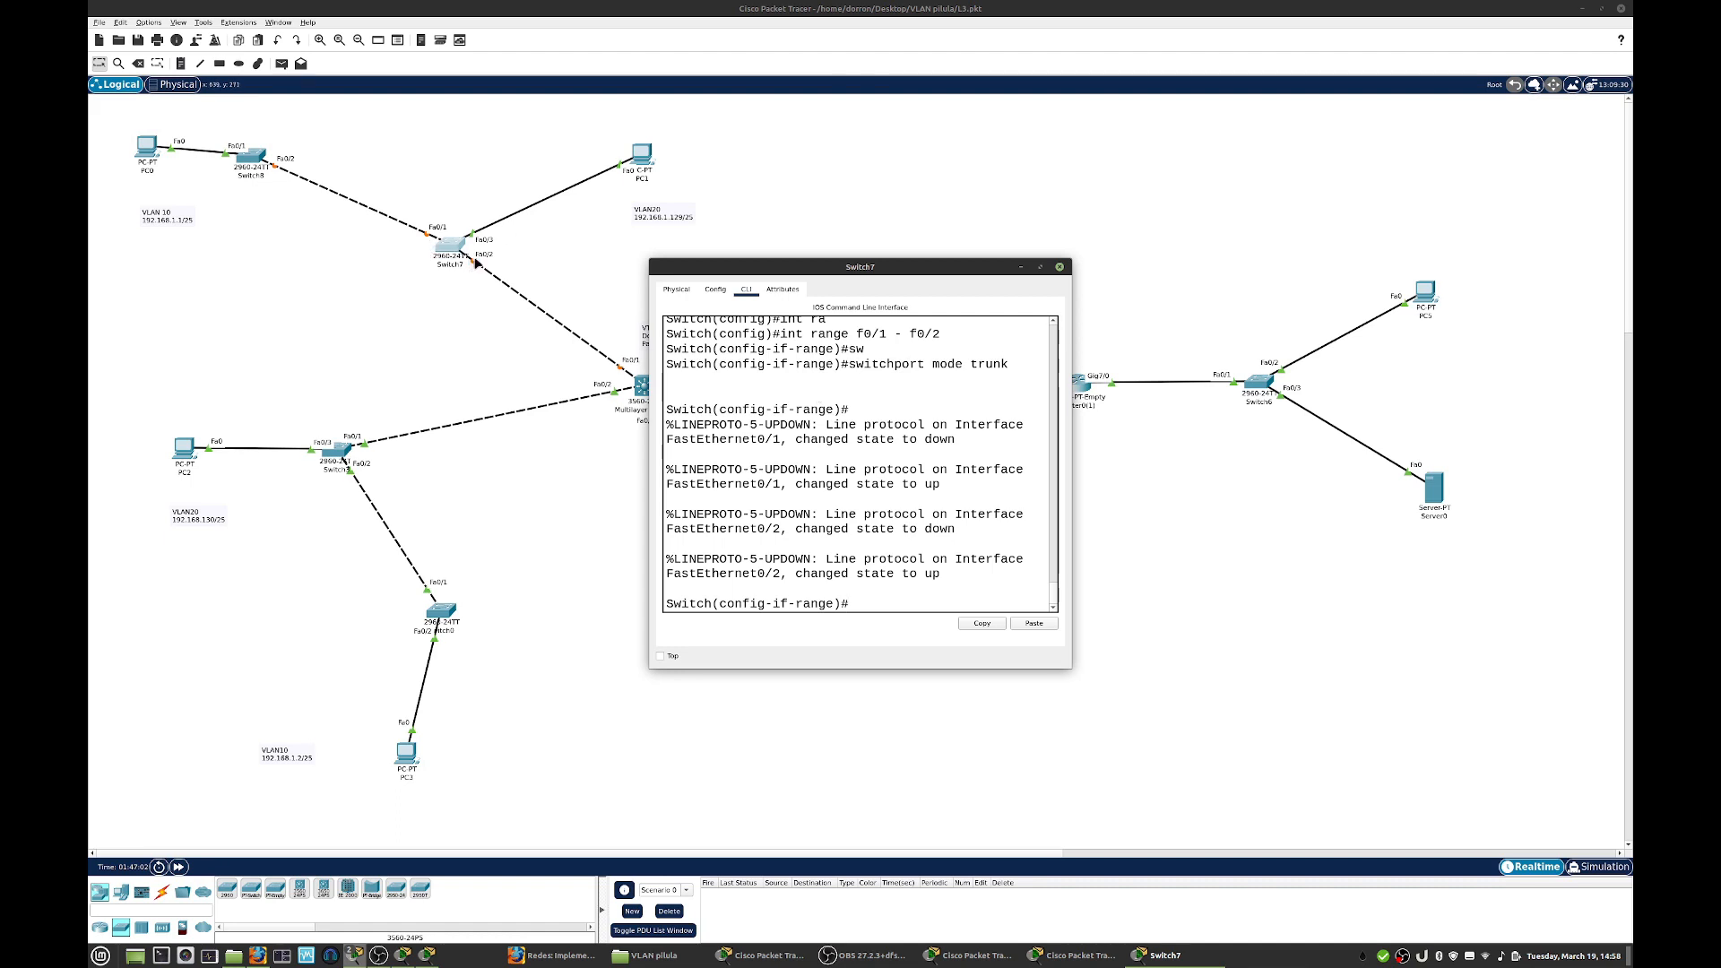
- Fast-forward the simulation time and bring the Switch7 window back to the front
left_click(184, 866)
left_click(183, 866)
left_click(184, 866)
left_click(184, 866)
left_click(184, 866)
left_click(184, 866)
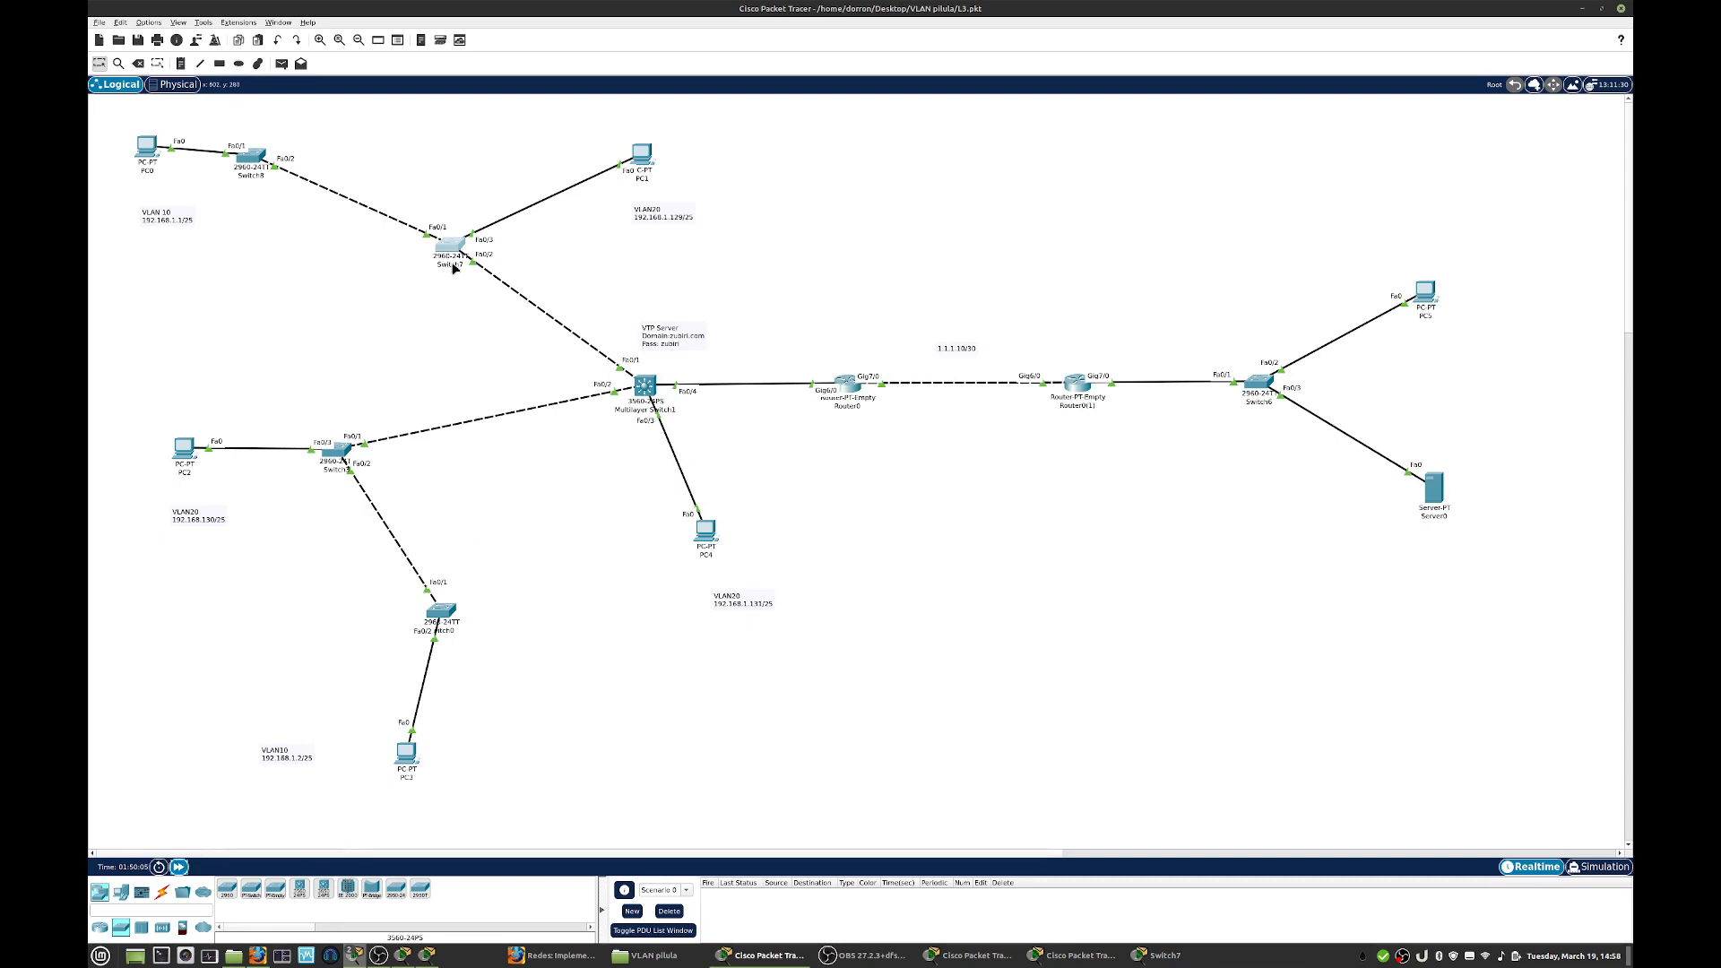
left_click(1165, 957)
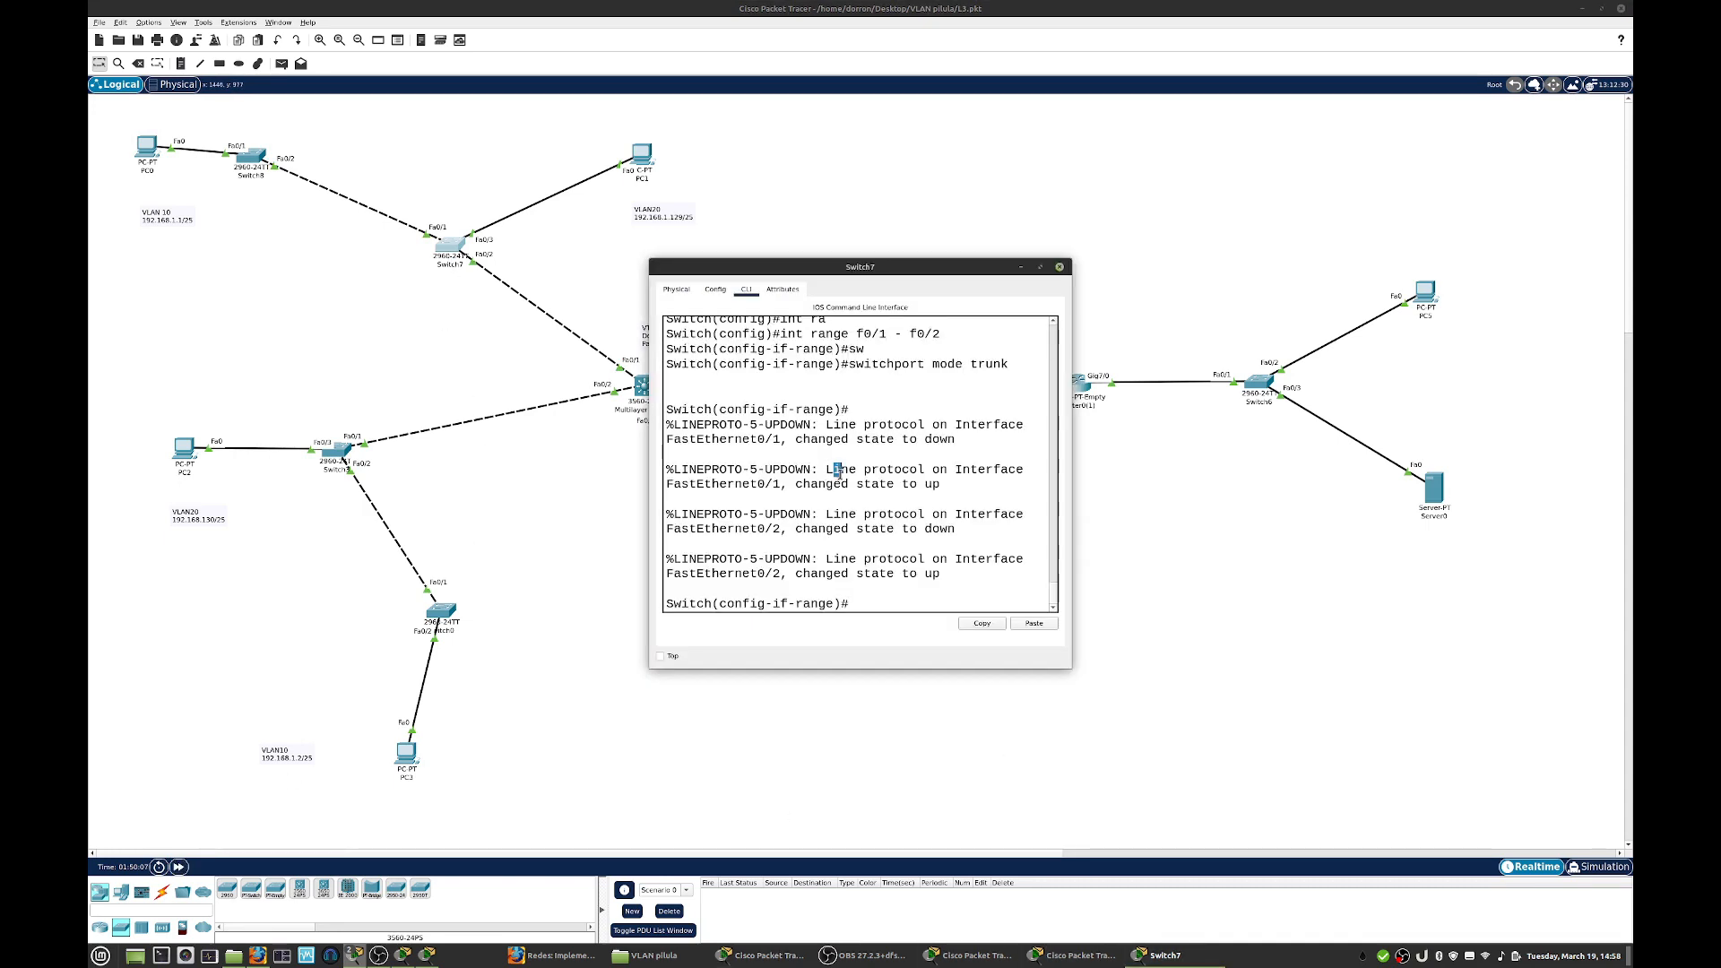
- Leave Switch7's interface range configuration, list its VLANs in an enlarged window to check them, and close the window
type("exit")
key("Return")
key("Return")
type("do show vlan")
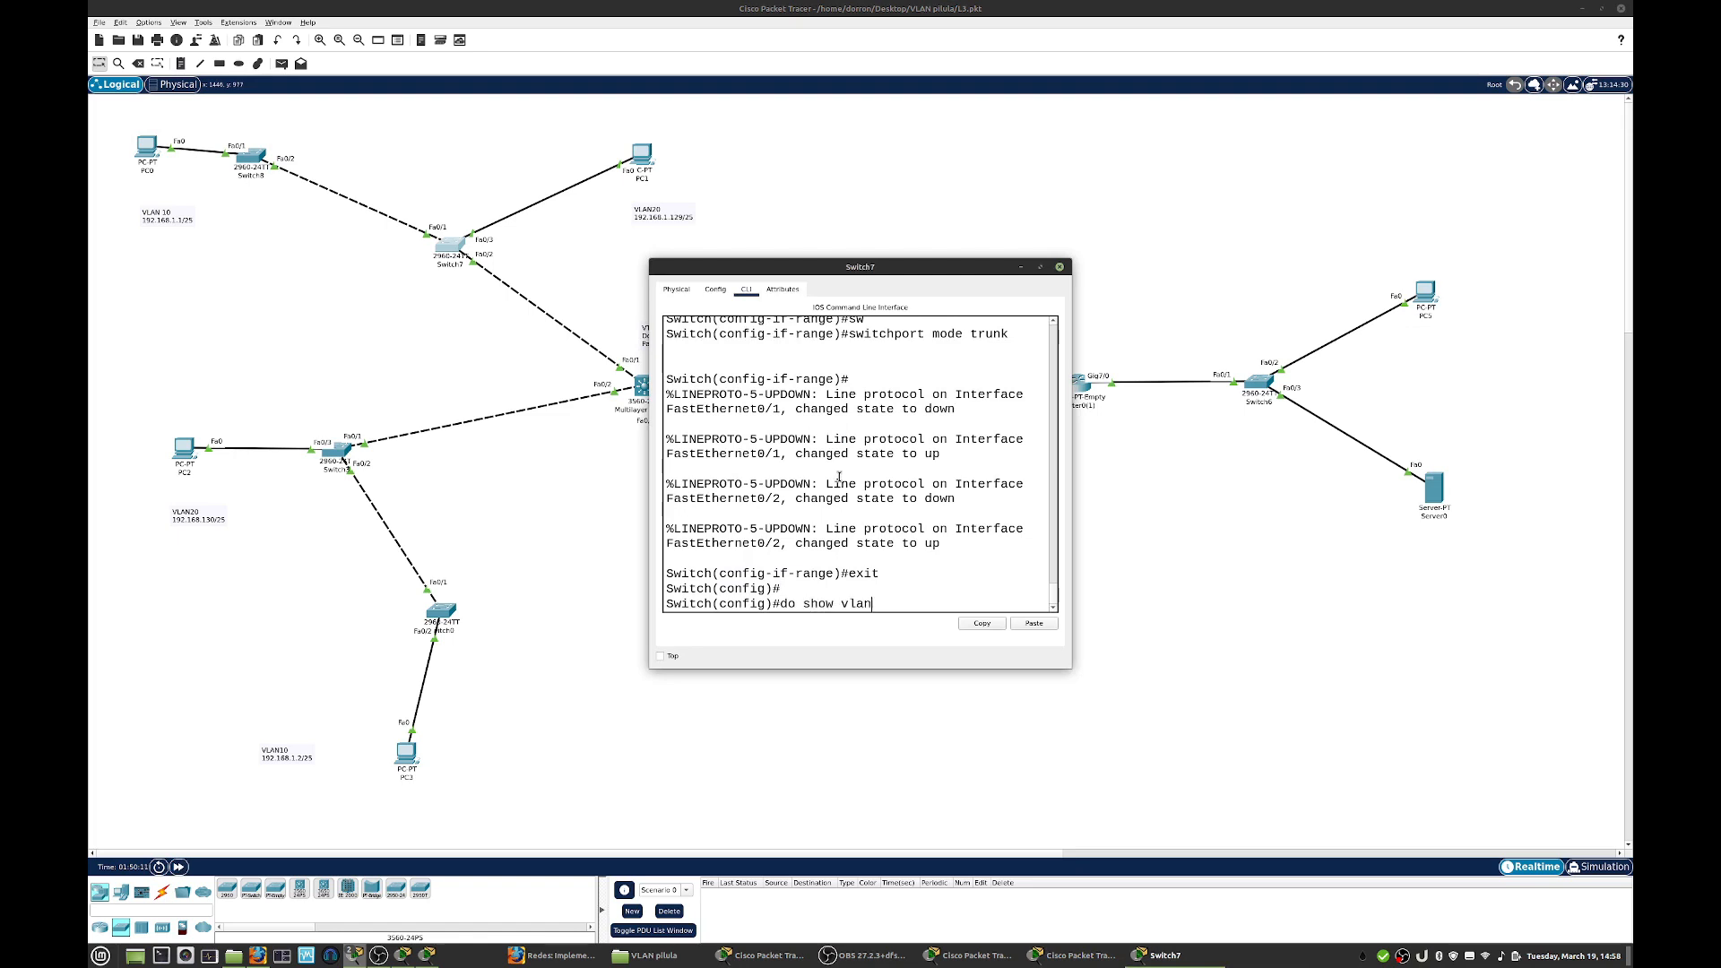
key("Return")
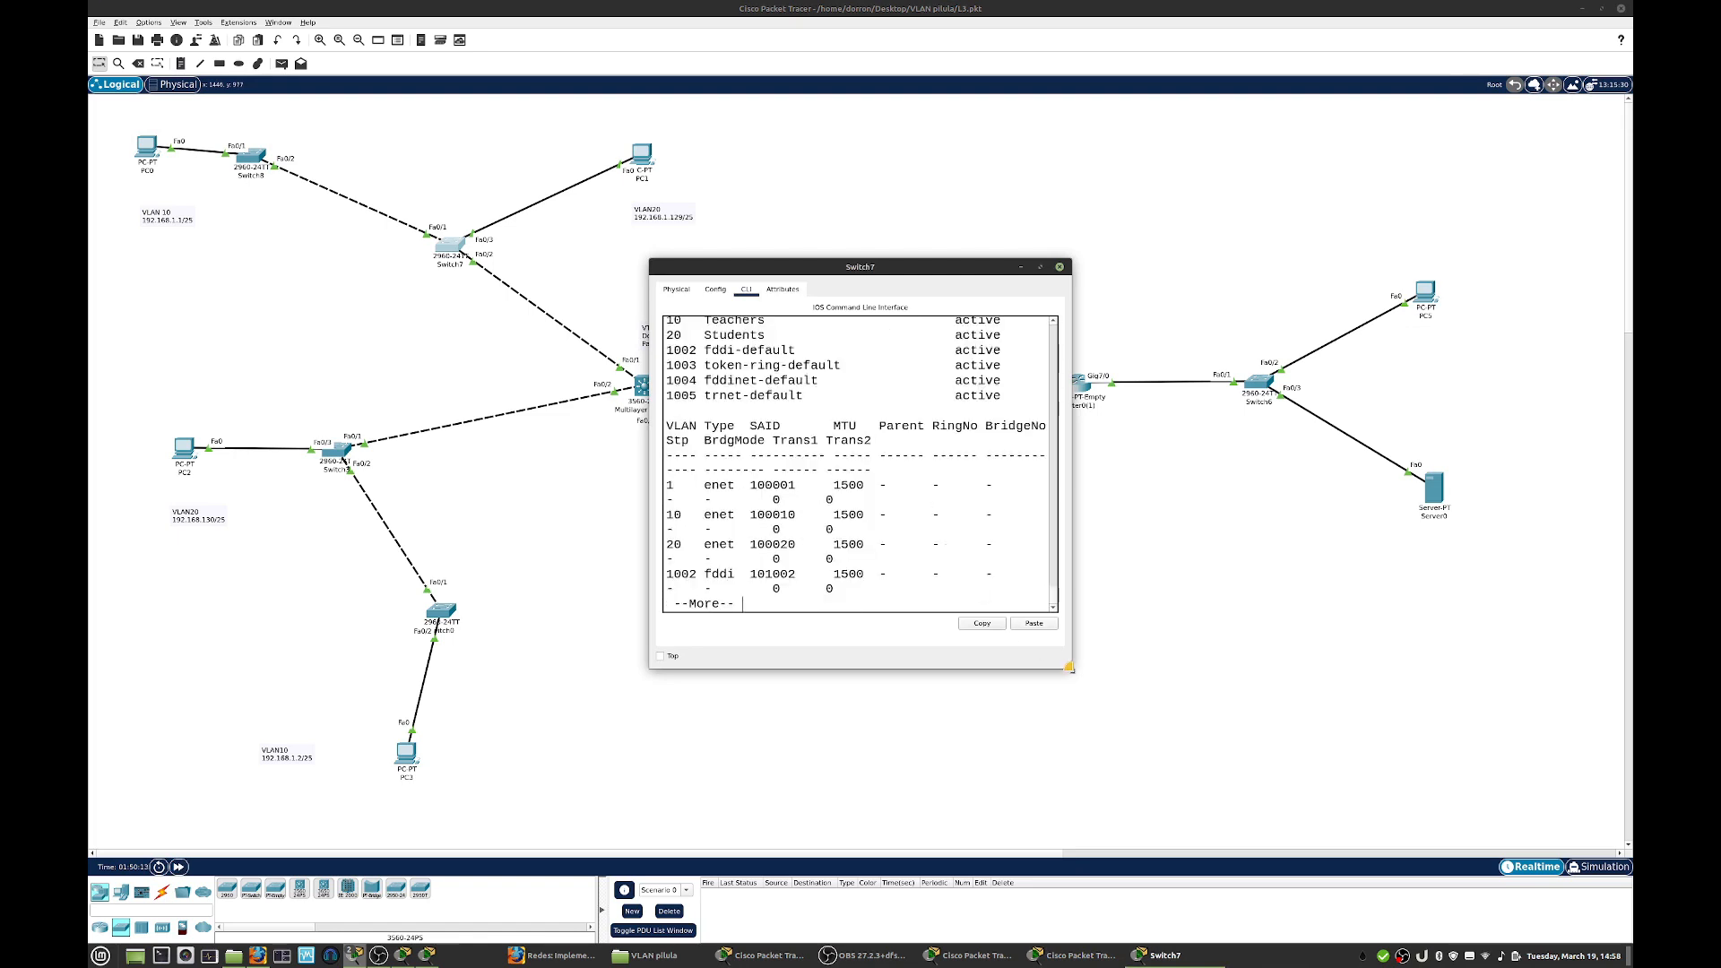
left_click_drag(1071, 668, 1227, 753)
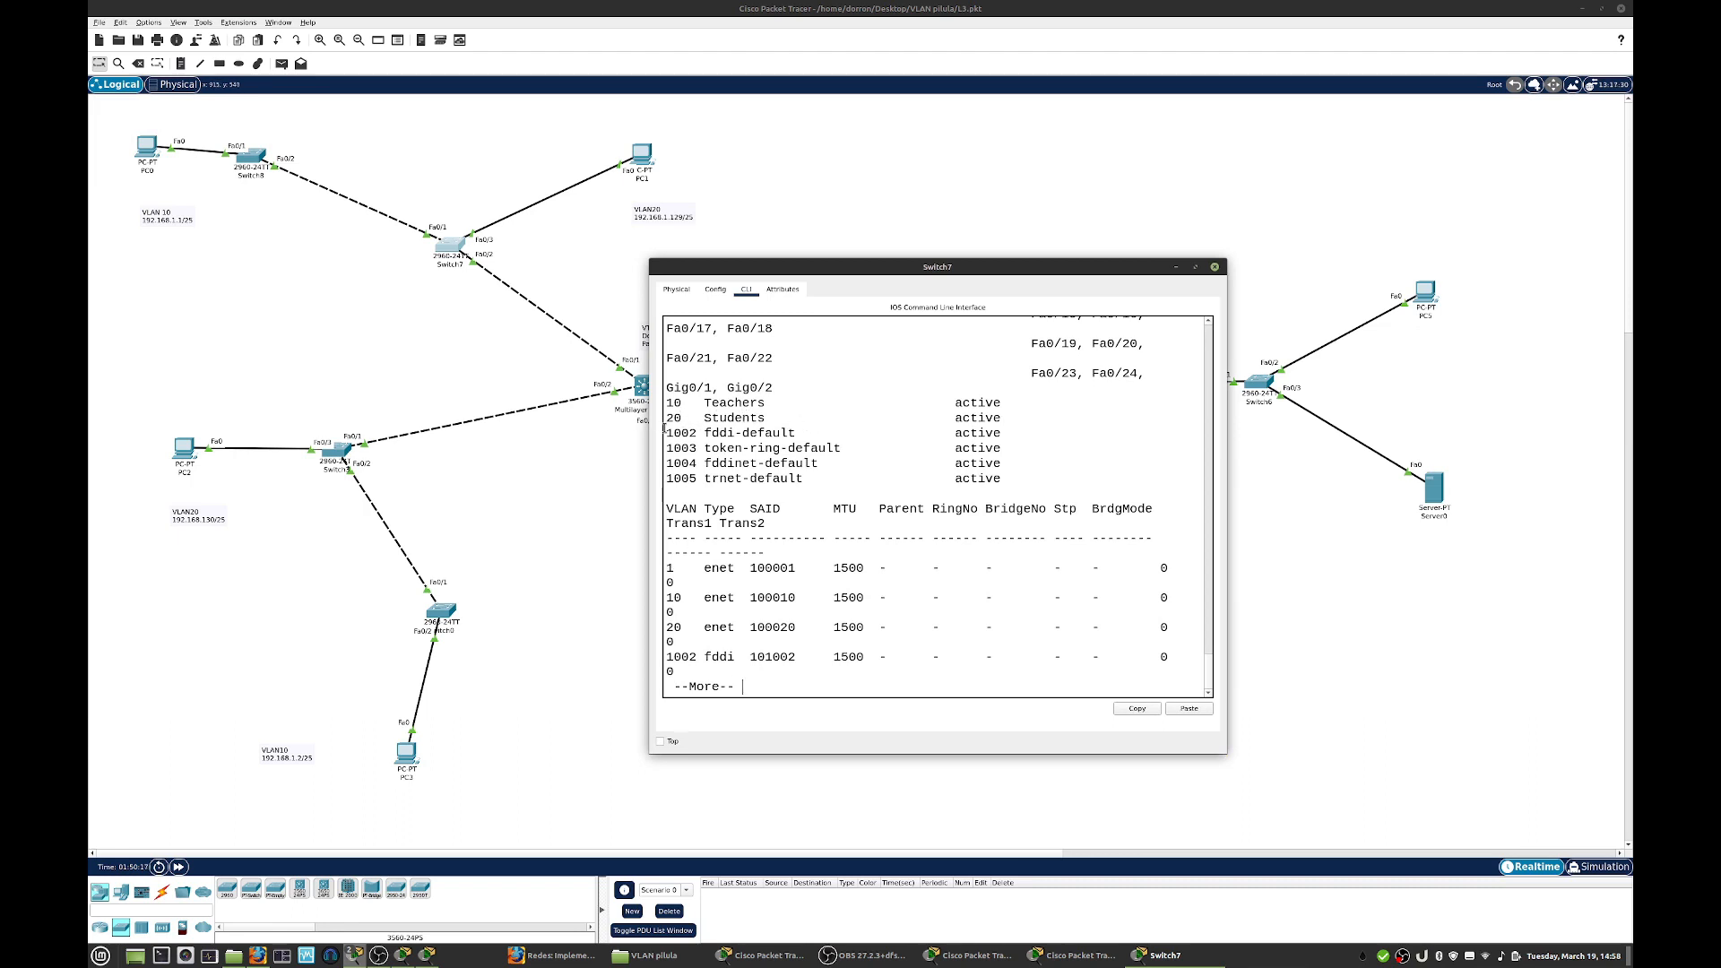
left_click(1215, 266)
- Open the command line of Switch8 beside PC0, enlarge its window and enter configuration of interface f0/2
left_click(252, 158)
left_click_drag(809, 256, 1004, 158)
left_click_drag(1254, 568, 1458, 603)
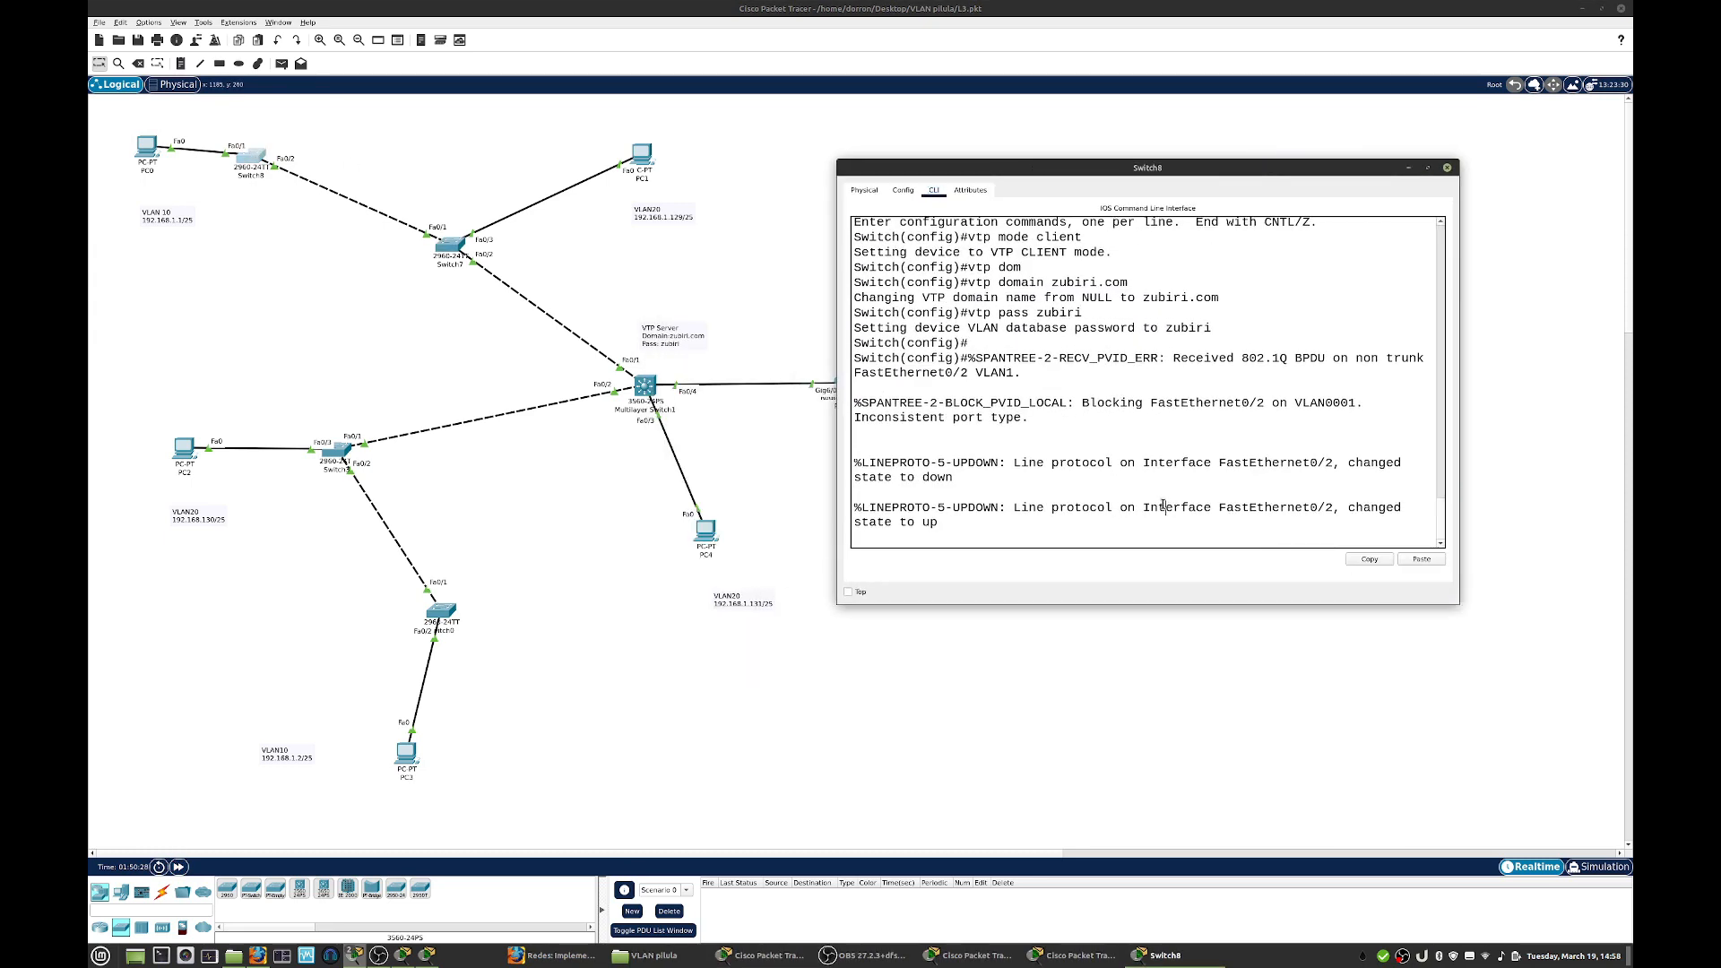
key("Return")
key("Return")
type("e")
key("BackSpace")
type("int")
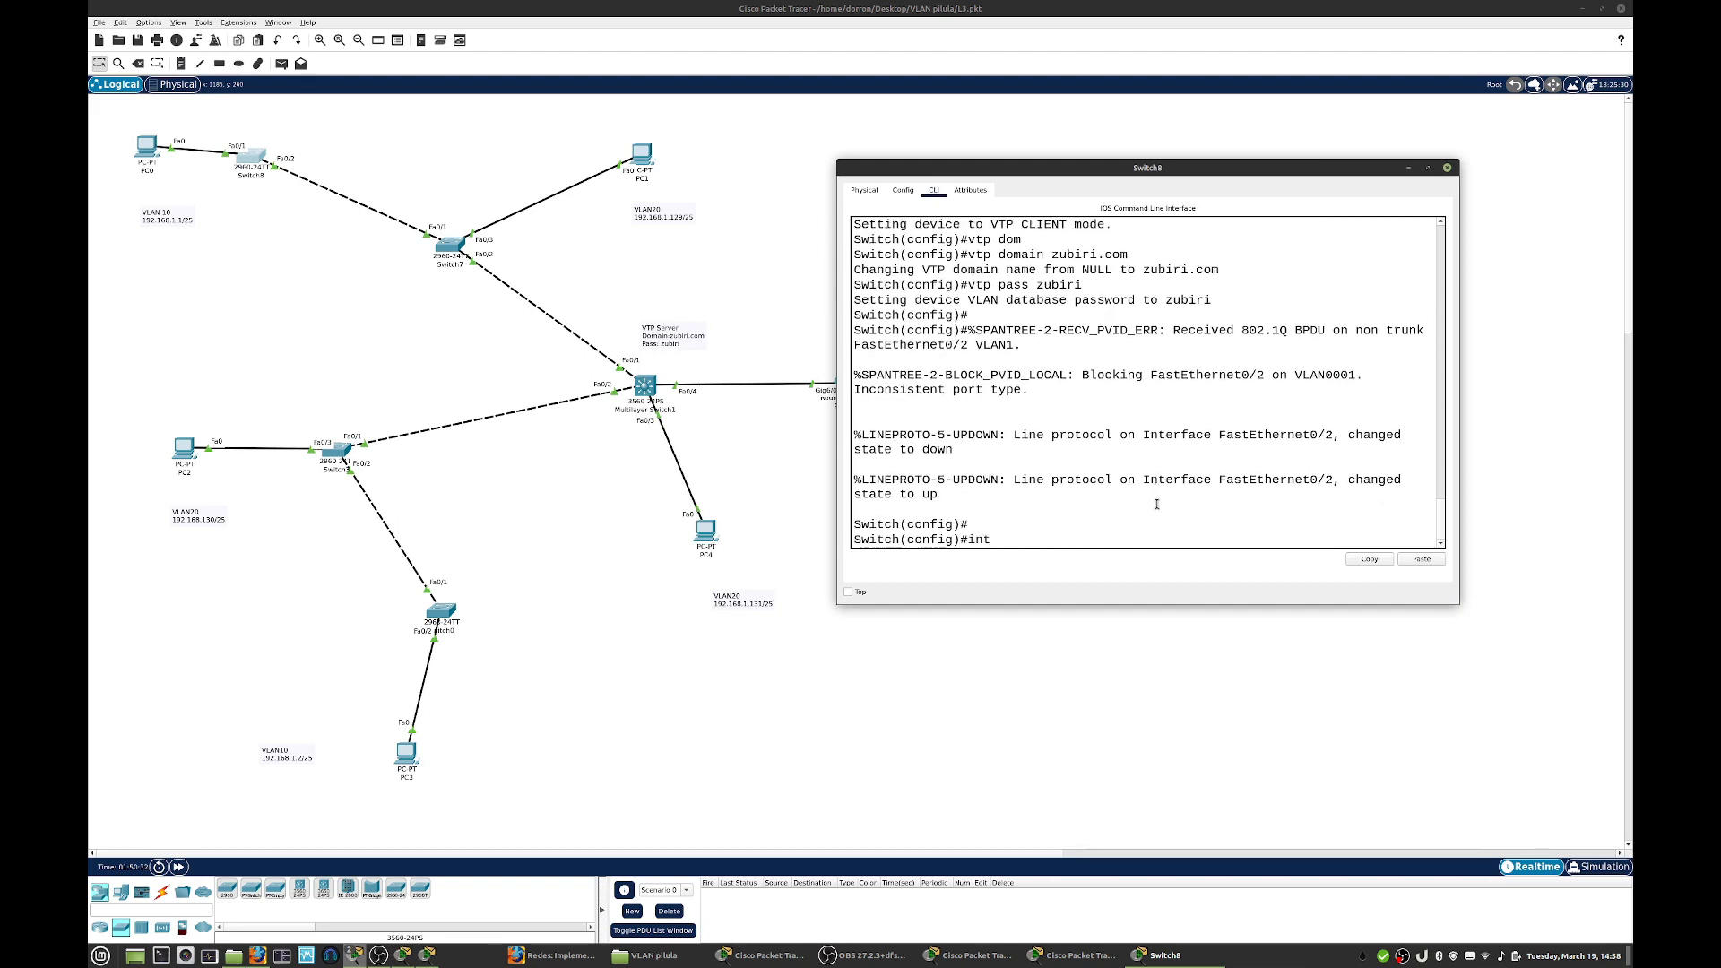
type(" f0/2")
key("Return")
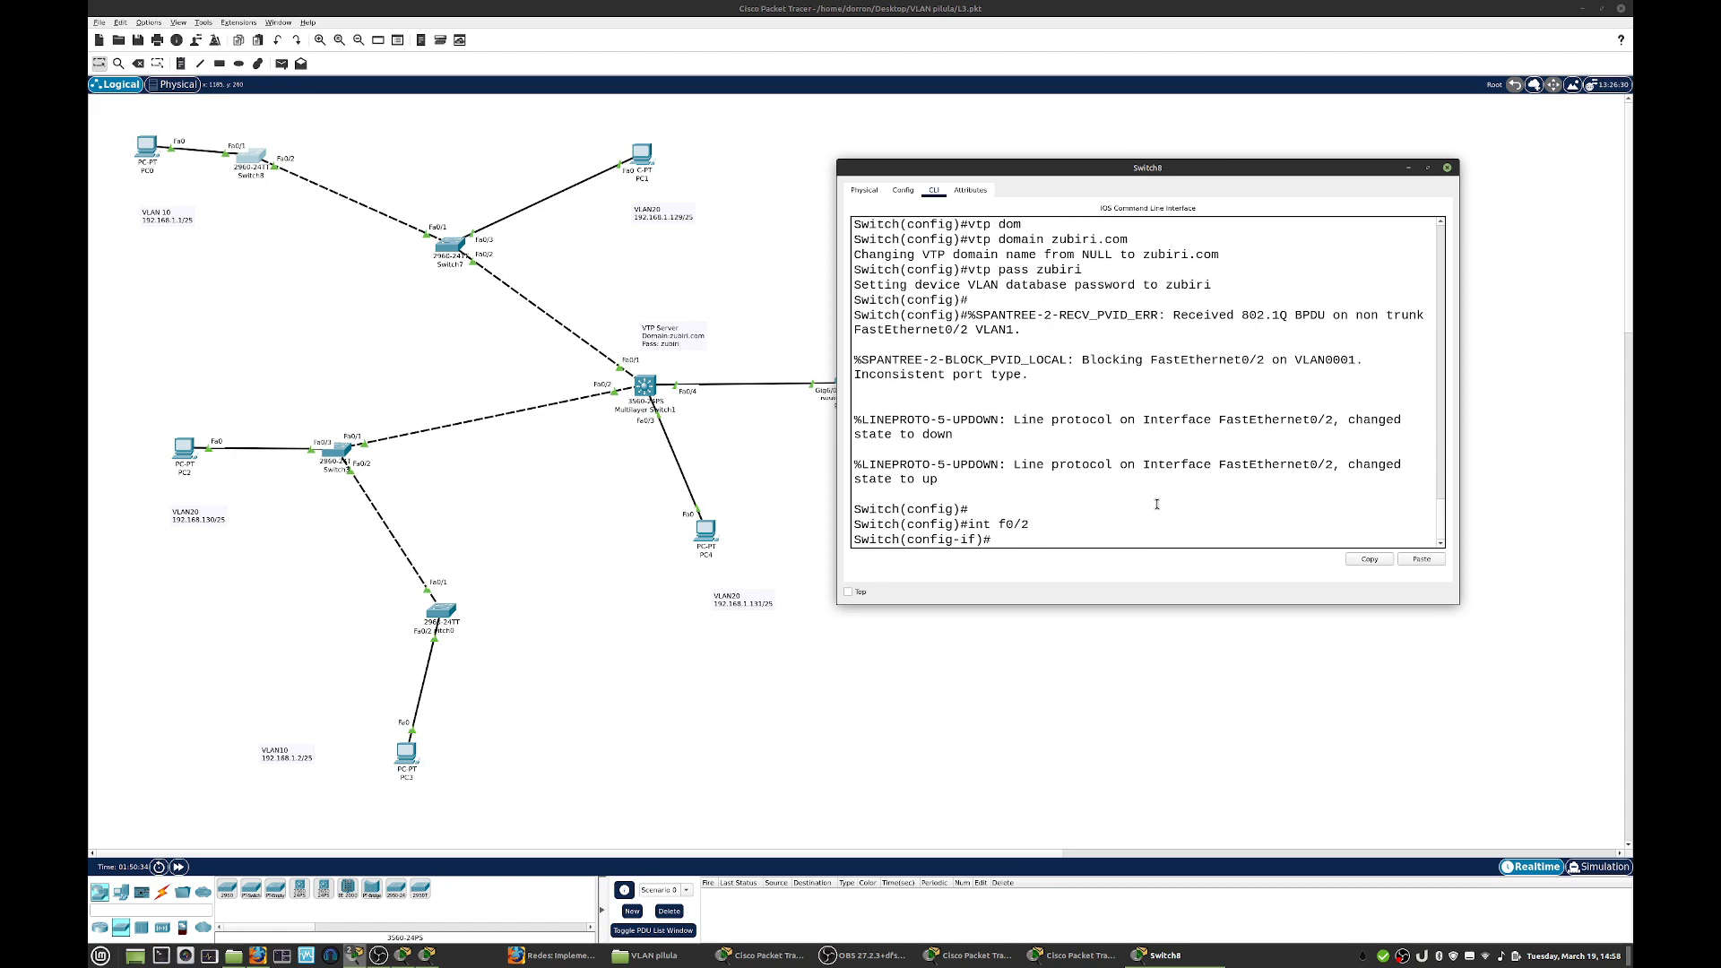
- Set Switch8's interface f0/2 to switchport trunk mode and close its window
type("sw")
key("Tab")
type("mode trunk")
key("Return")
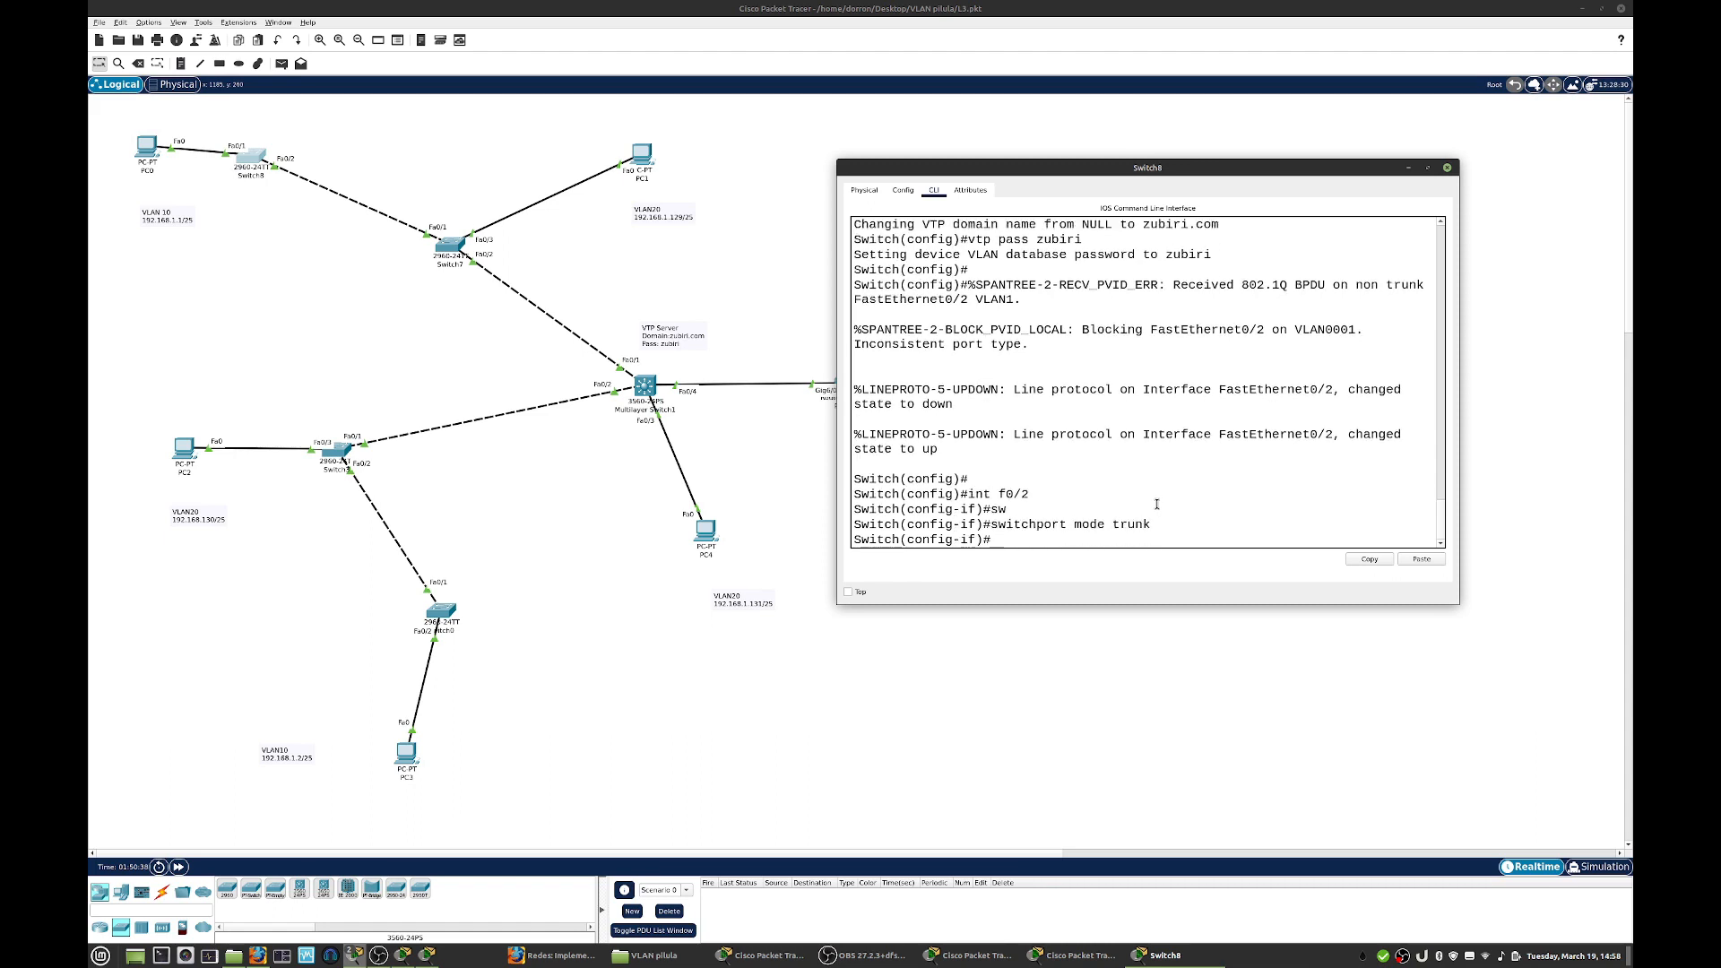
key("Return")
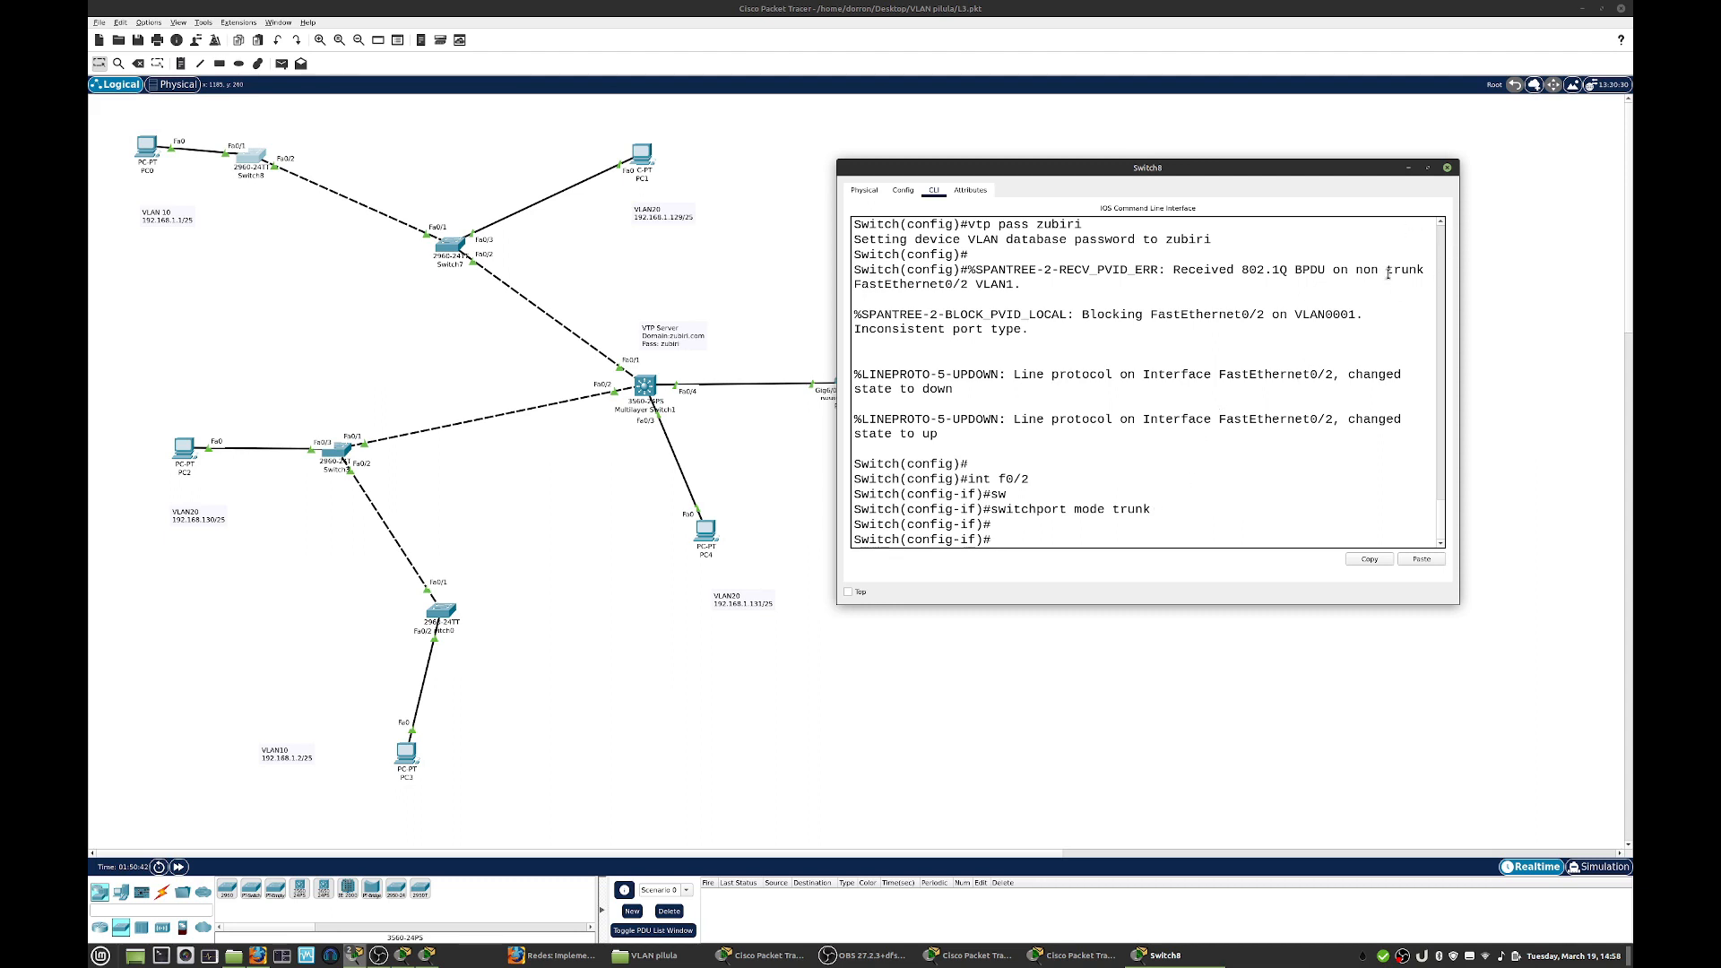
left_click(1448, 169)
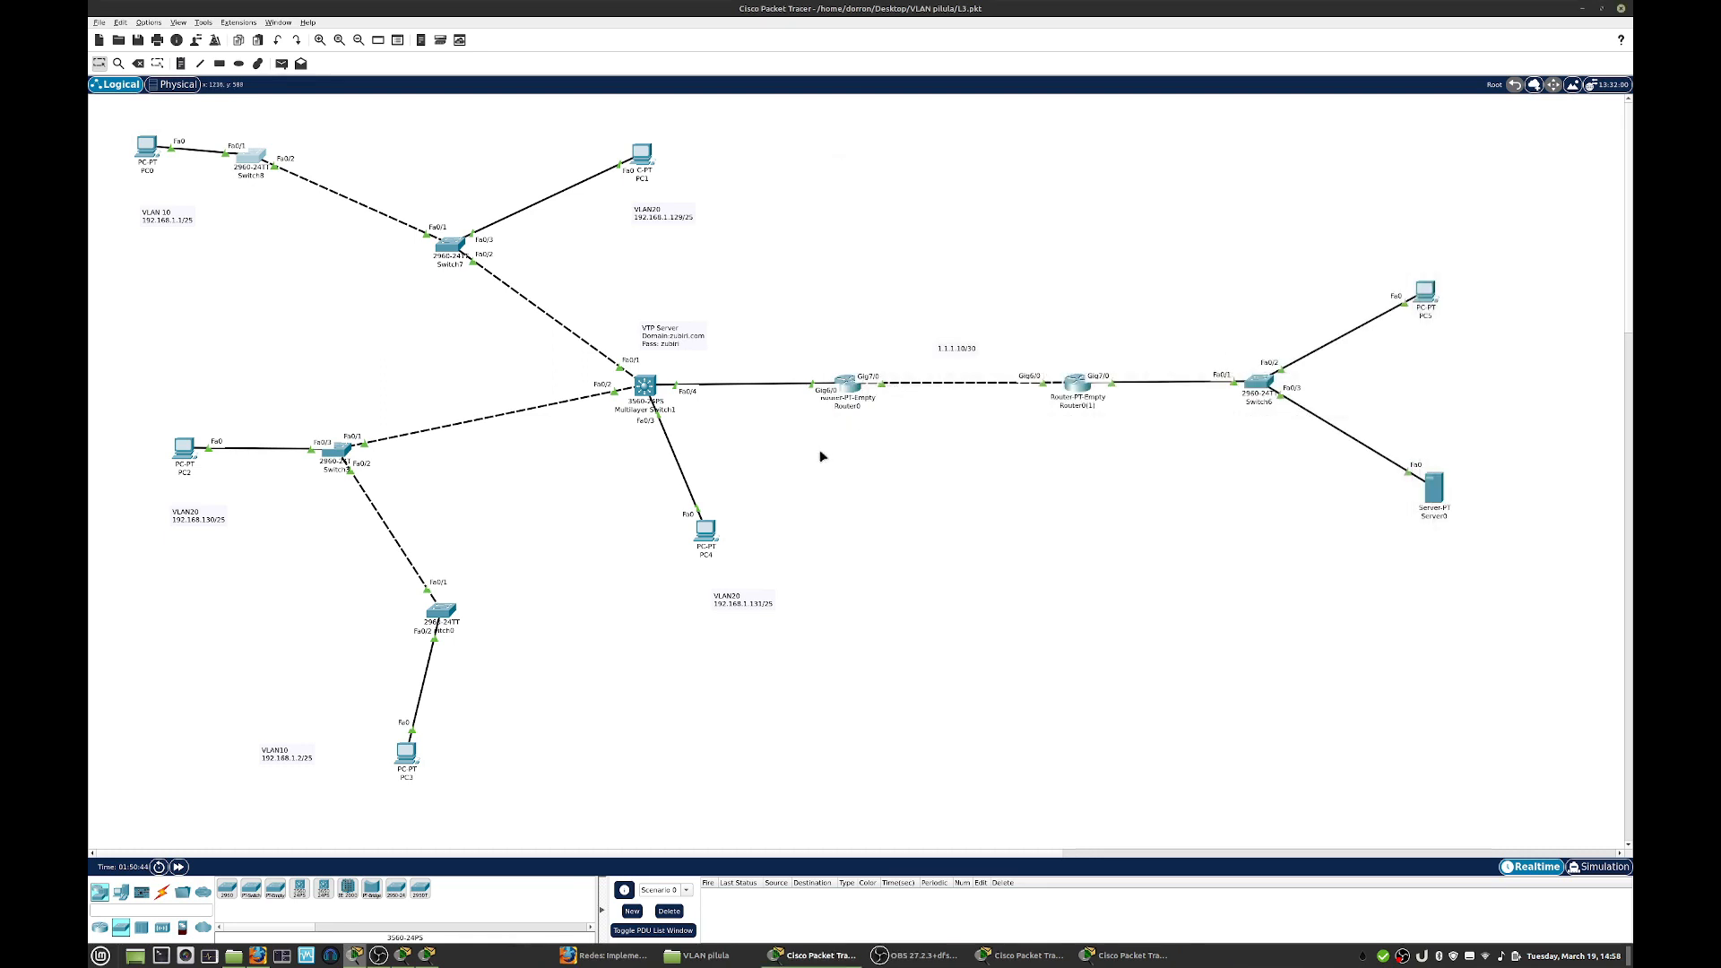
- Open the command line of Switch3 beside PC2 and enter configuration of the interface range f0/1 - f0/2
left_click(341, 459)
type("int ran")
key("Tab")
type("f0/1 - f0/2")
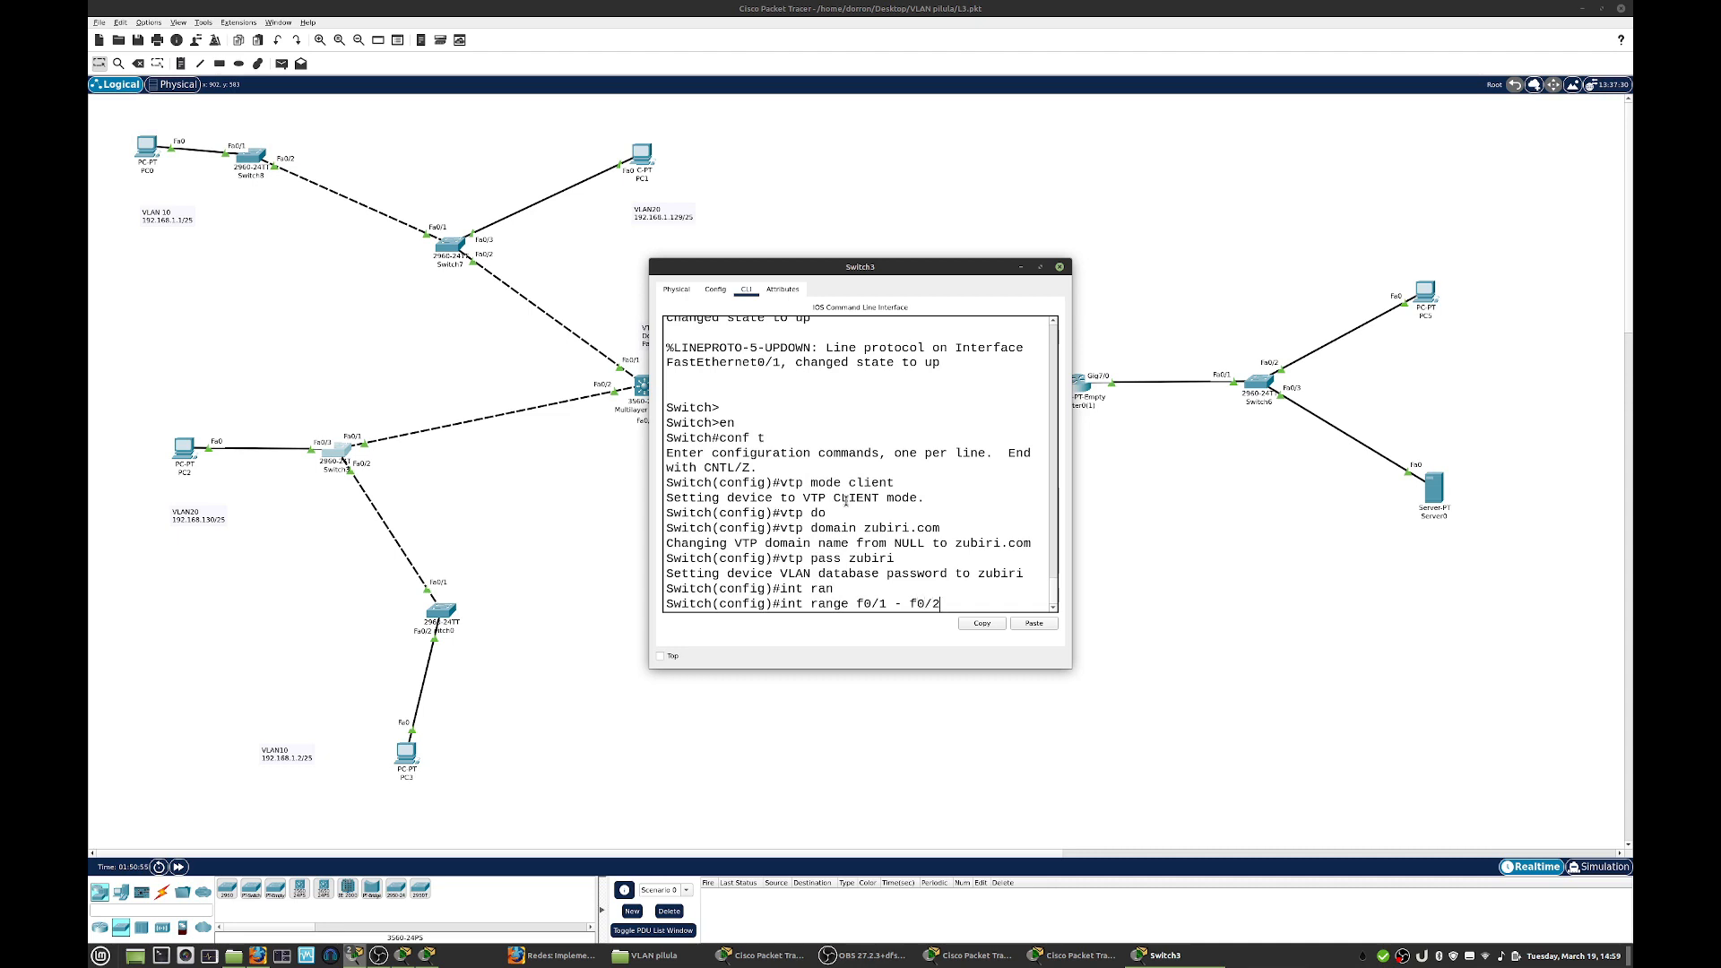
key("Return")
- Set Switch3's selected interface range to switchport trunk mode and close its window
type("sw")
key("Tab")
type("mode trunk")
key("Return")
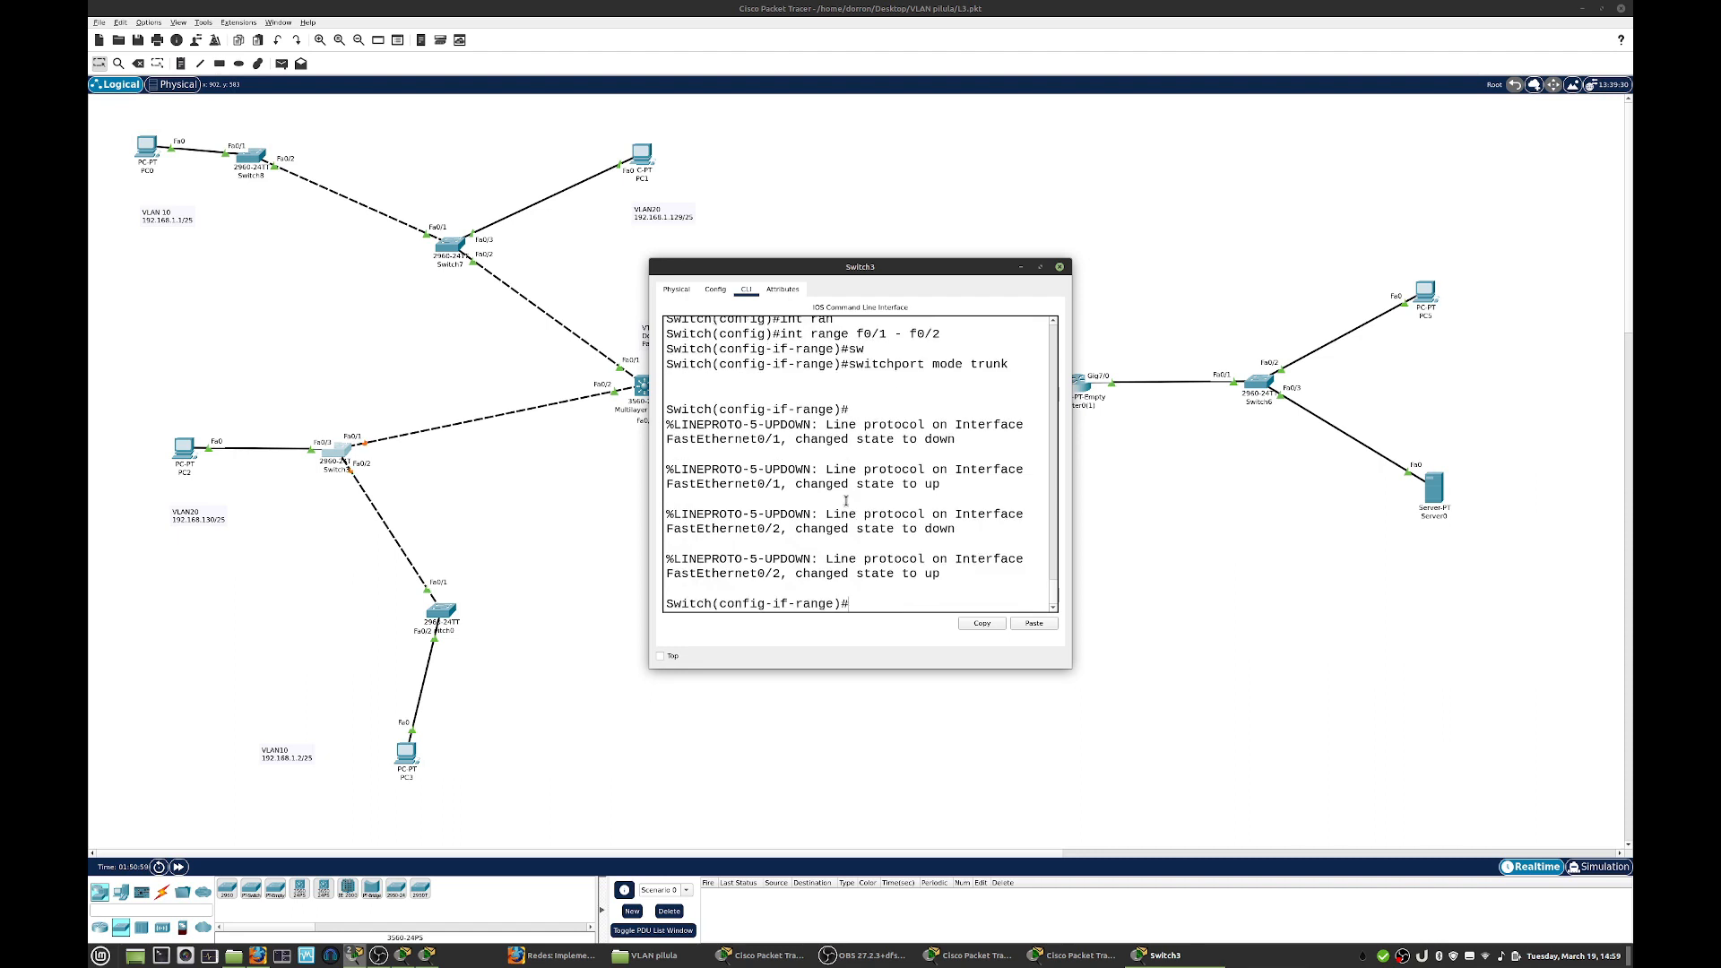
left_click(1060, 267)
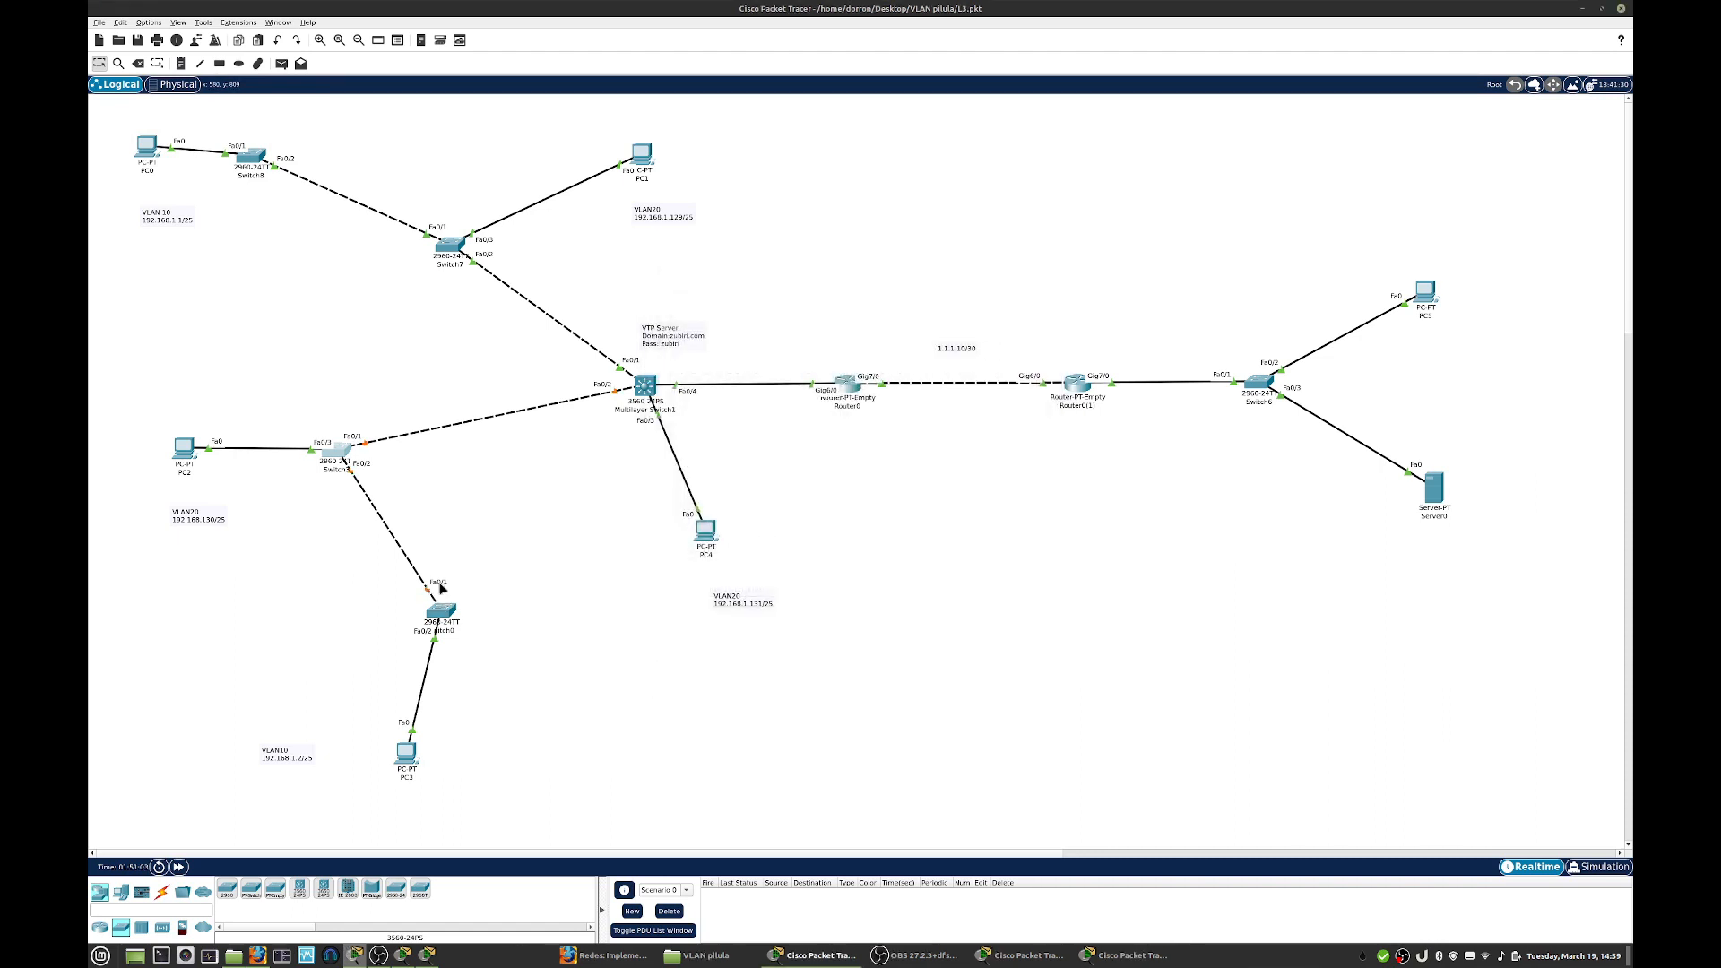
- Open the command line of Switch0 above PC3 and enter configuration of interface f0/1
left_click(450, 619)
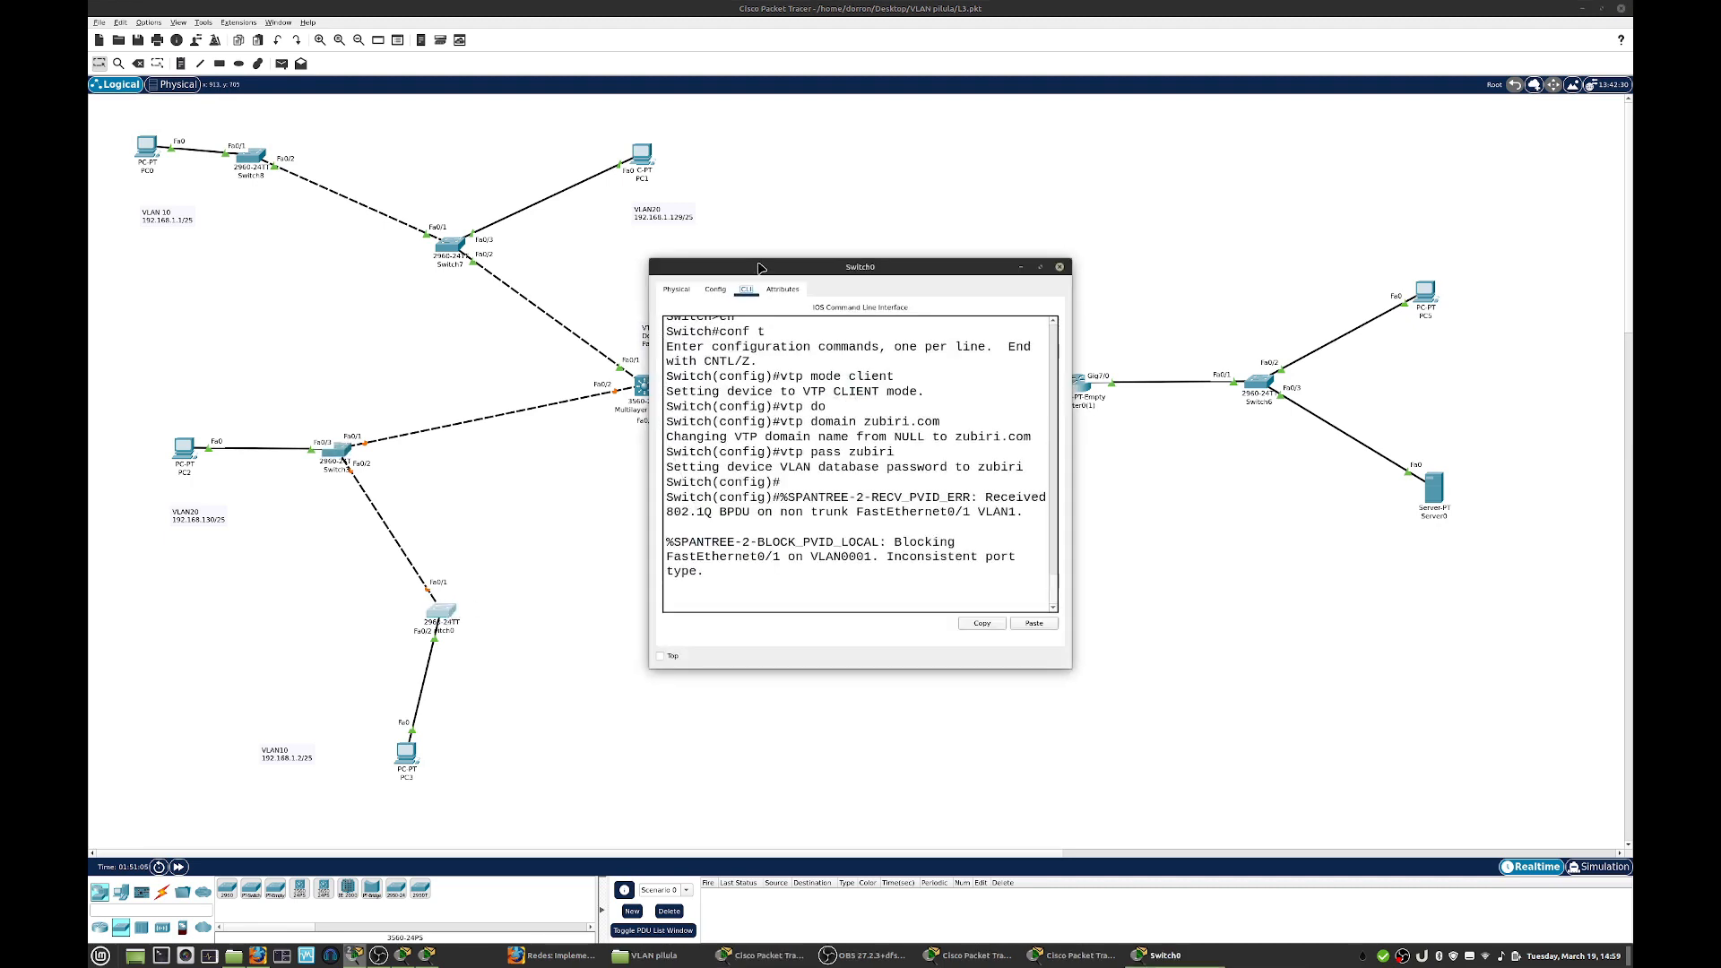
left_click_drag(762, 267, 915, 267)
key("Return")
key("Return")
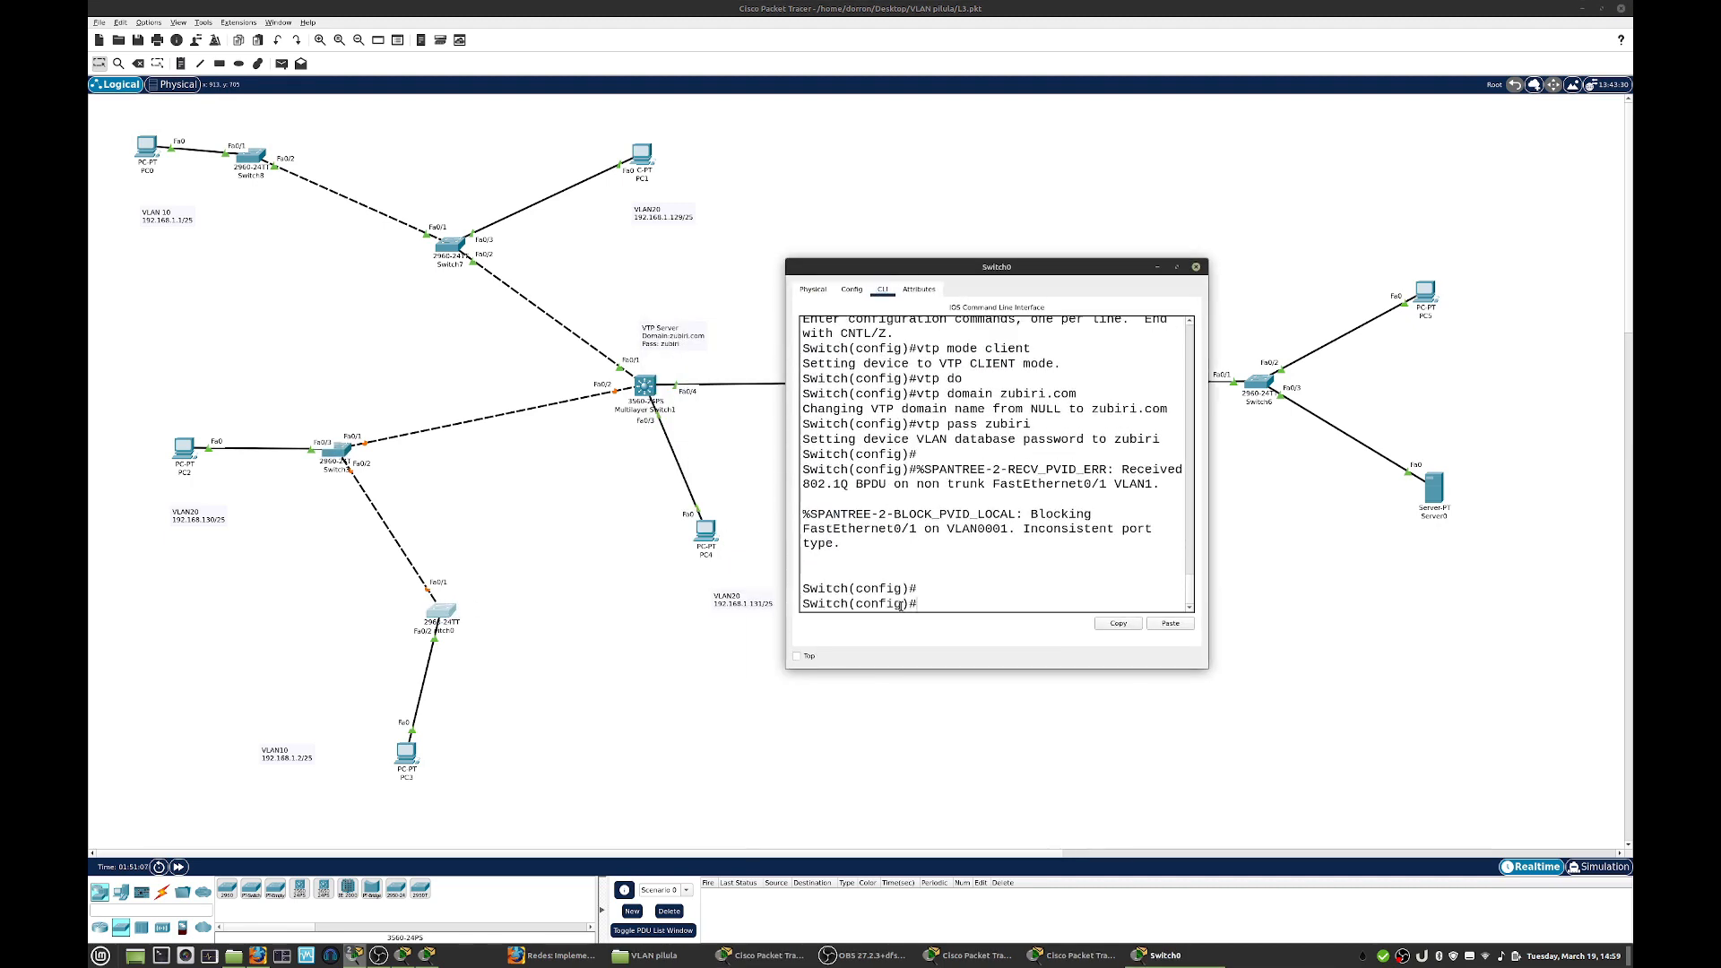
type("int f0/1")
key("Return")
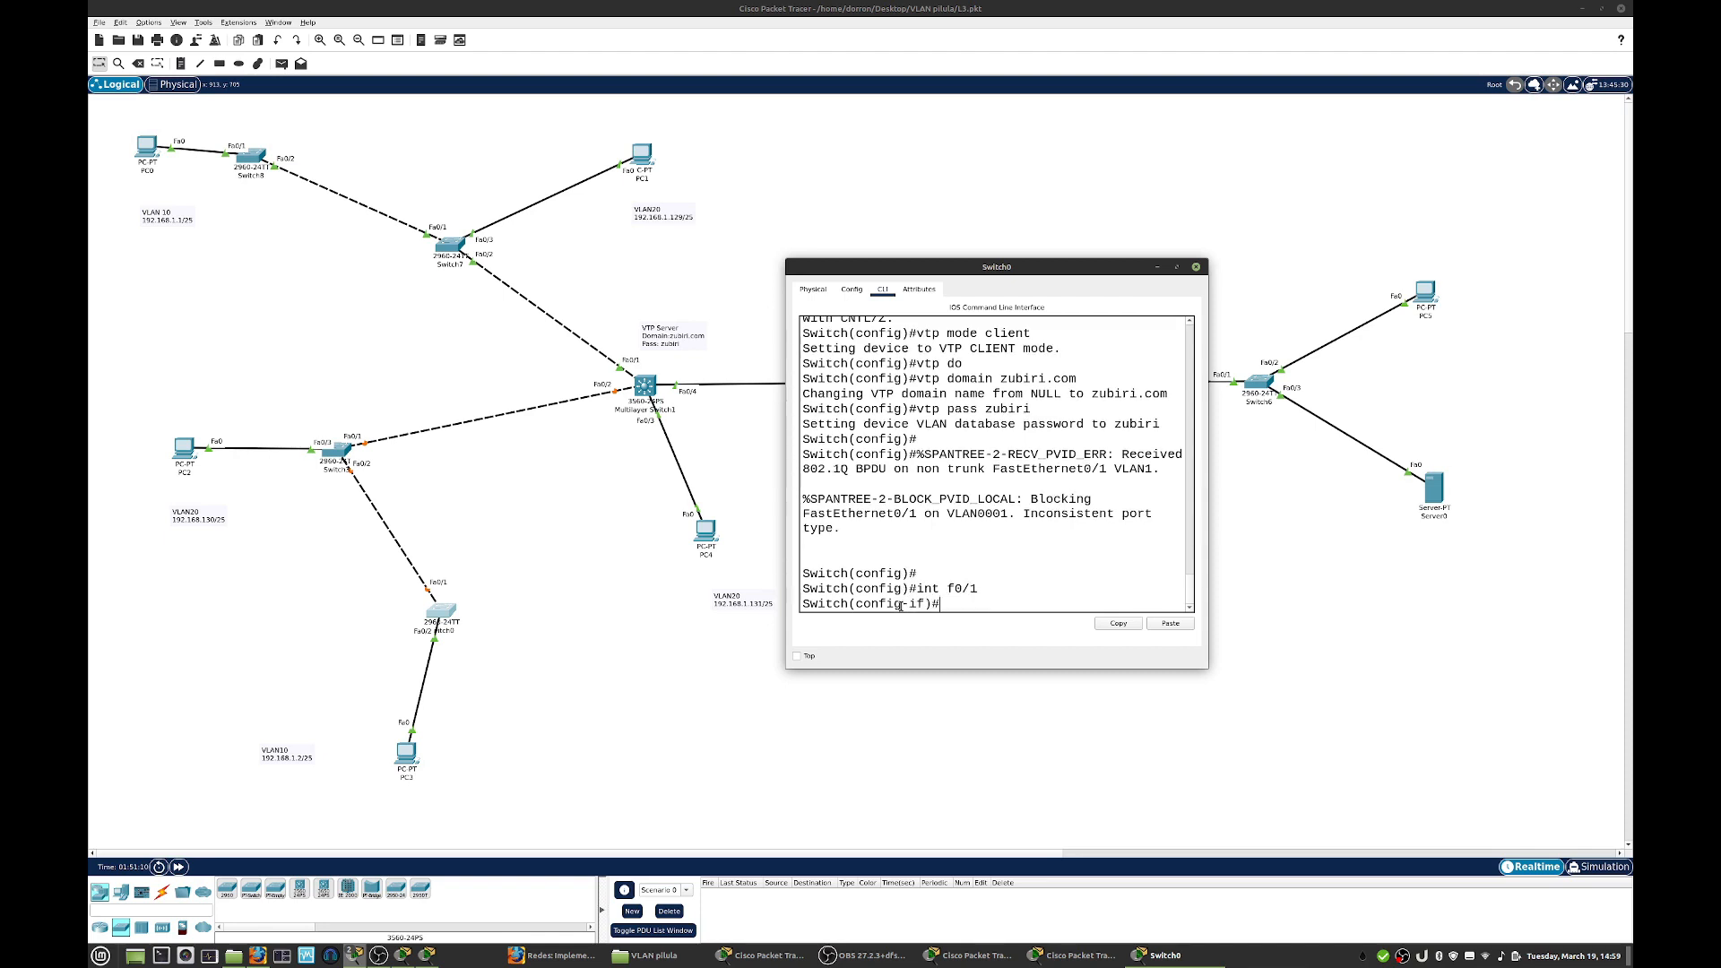
- Set Switch0's interface f0/1 to switchport trunk mode and close its window
type("sw")
key("Tab")
type("mode ")
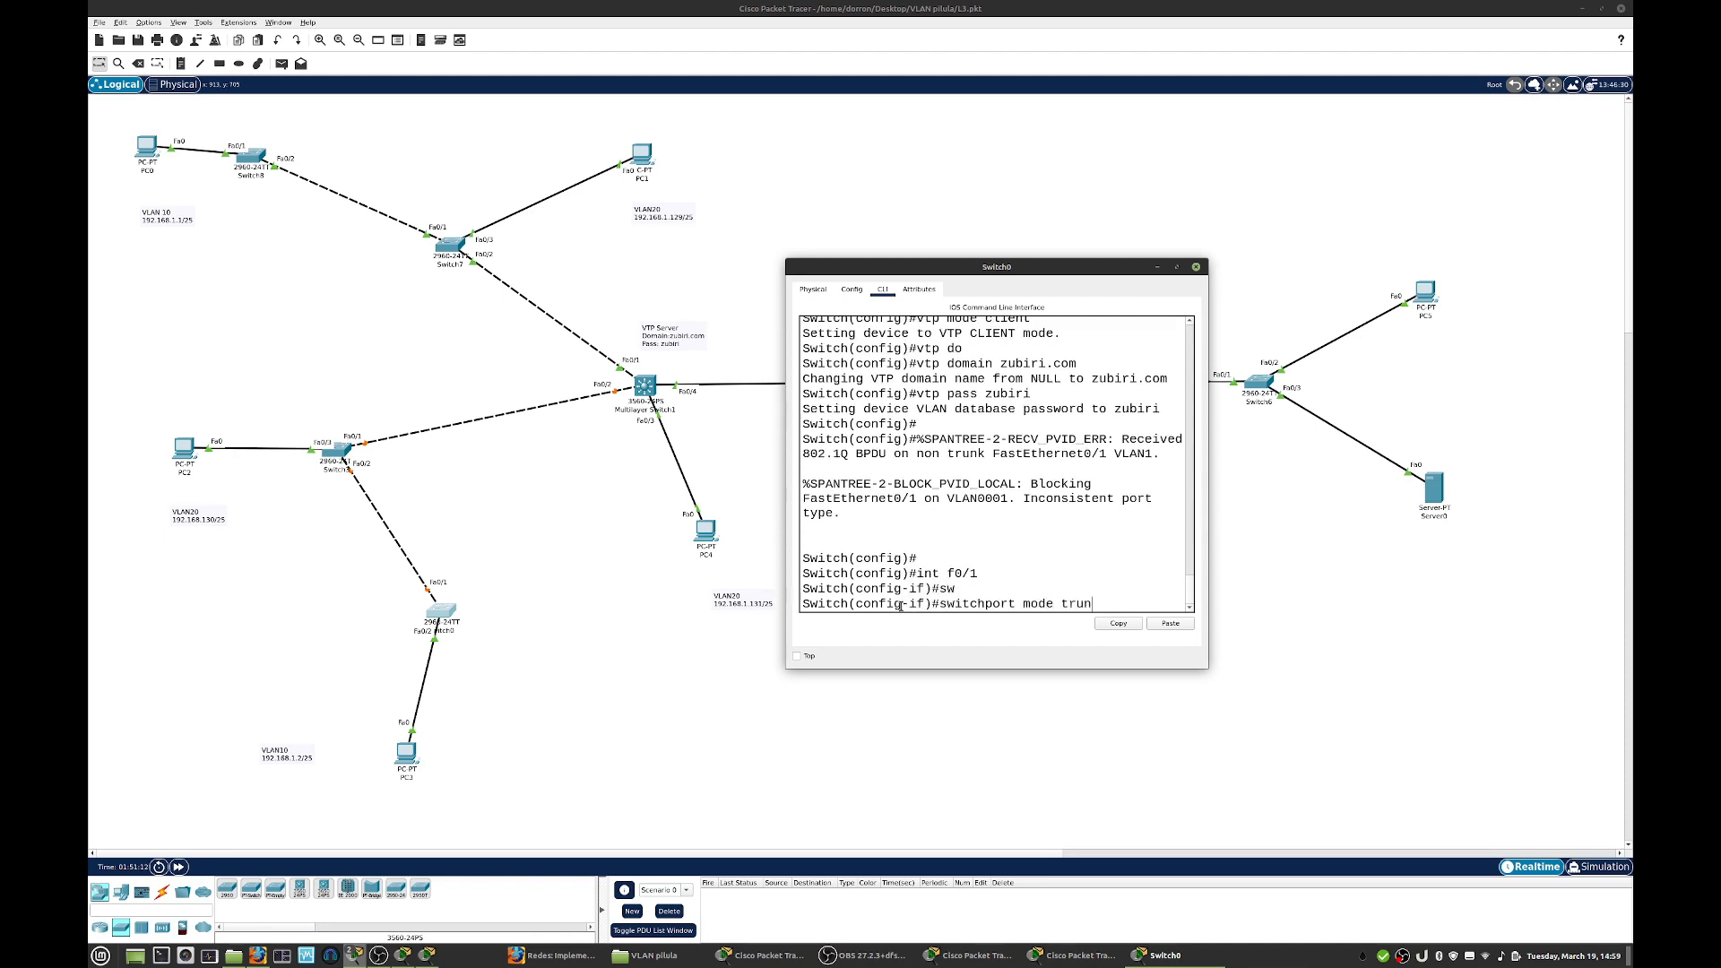
type("trunk")
key("Return")
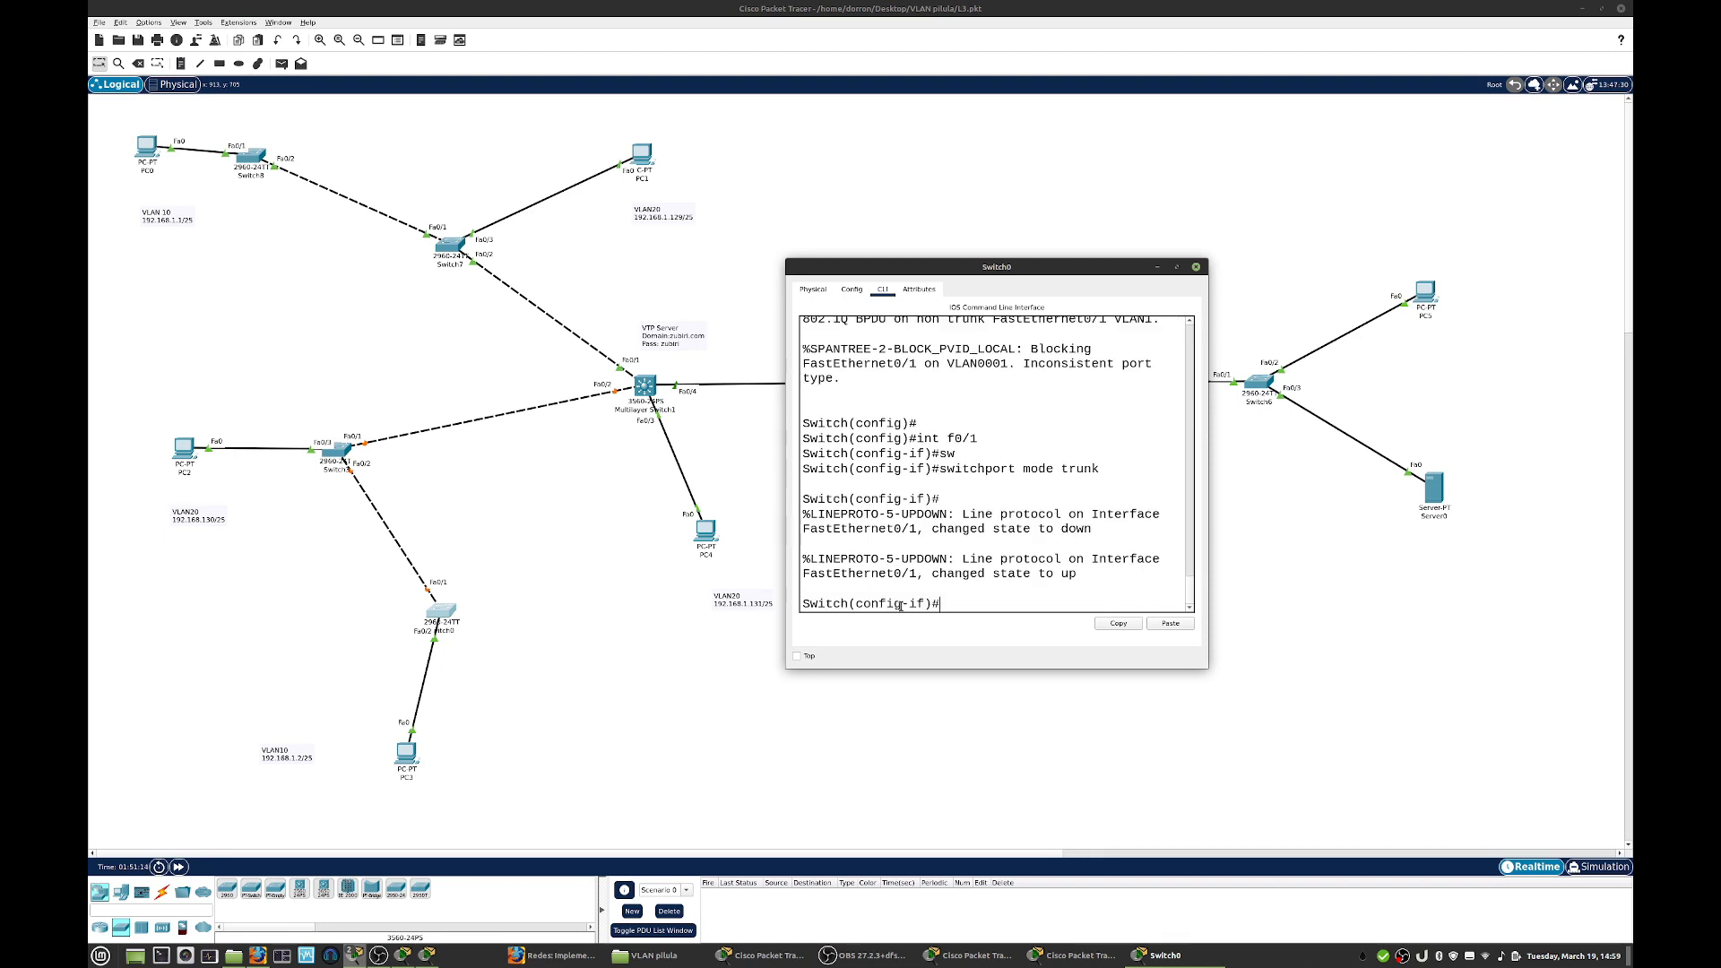
left_click(1196, 267)
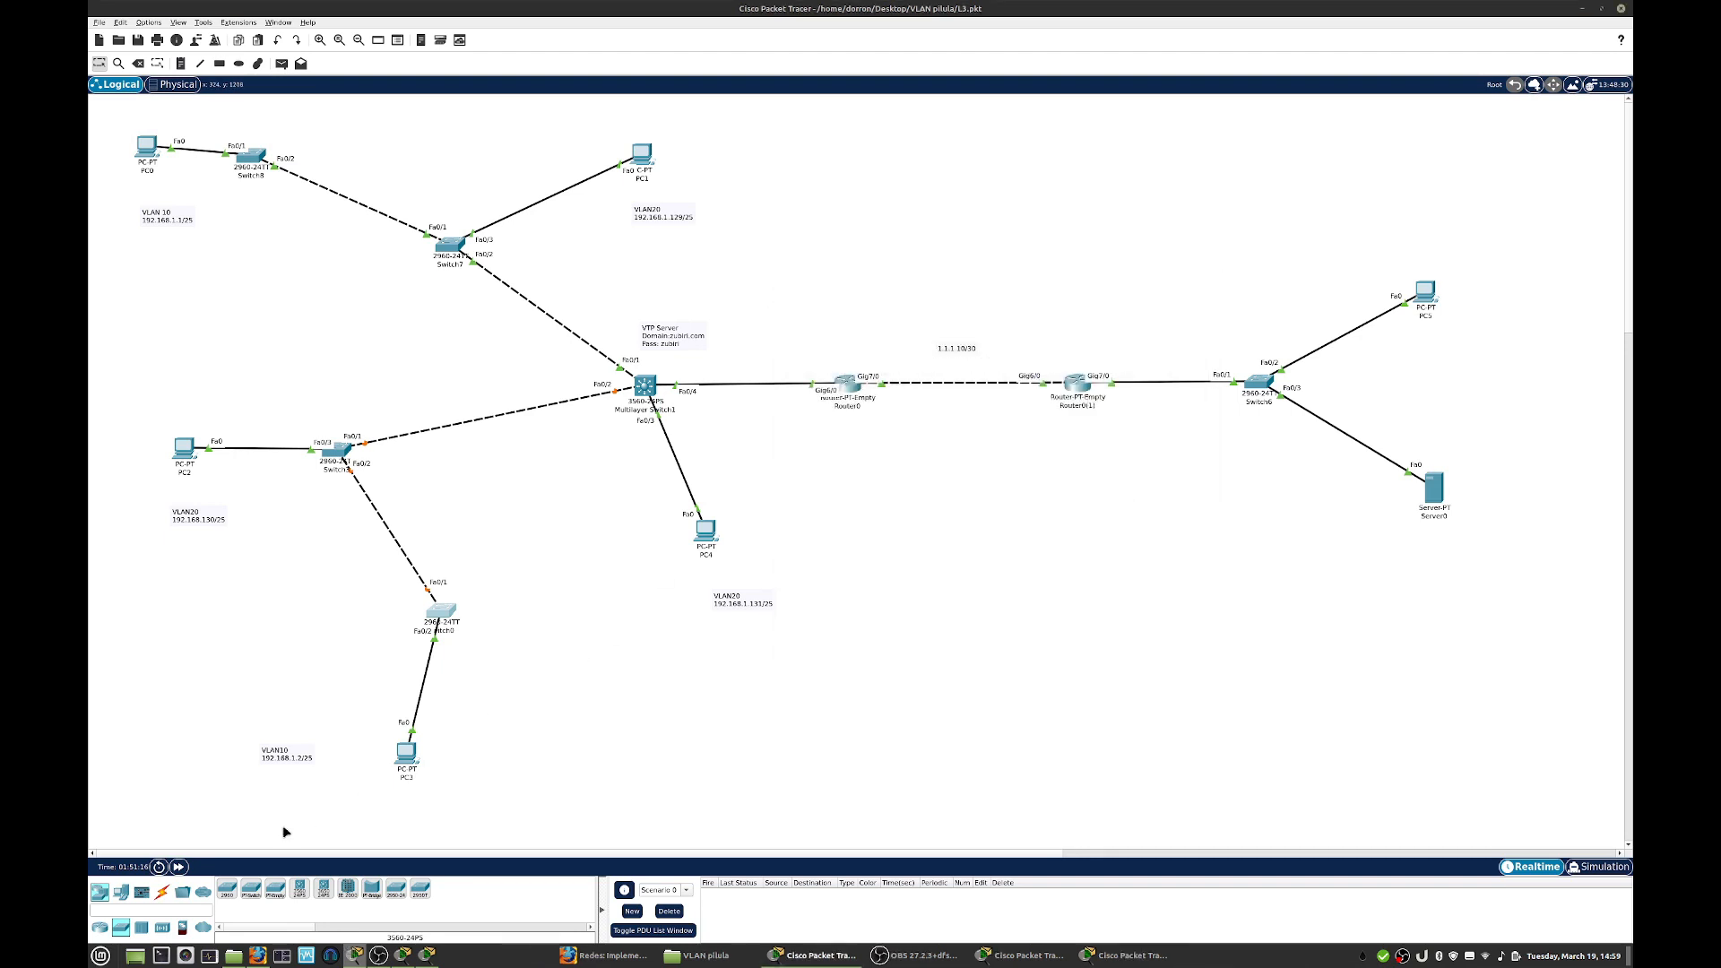
- Fast-forward the simulation time, list the VLANs on Switch0 from global configuration mode, and close its window
left_click(182, 866)
left_click(442, 615)
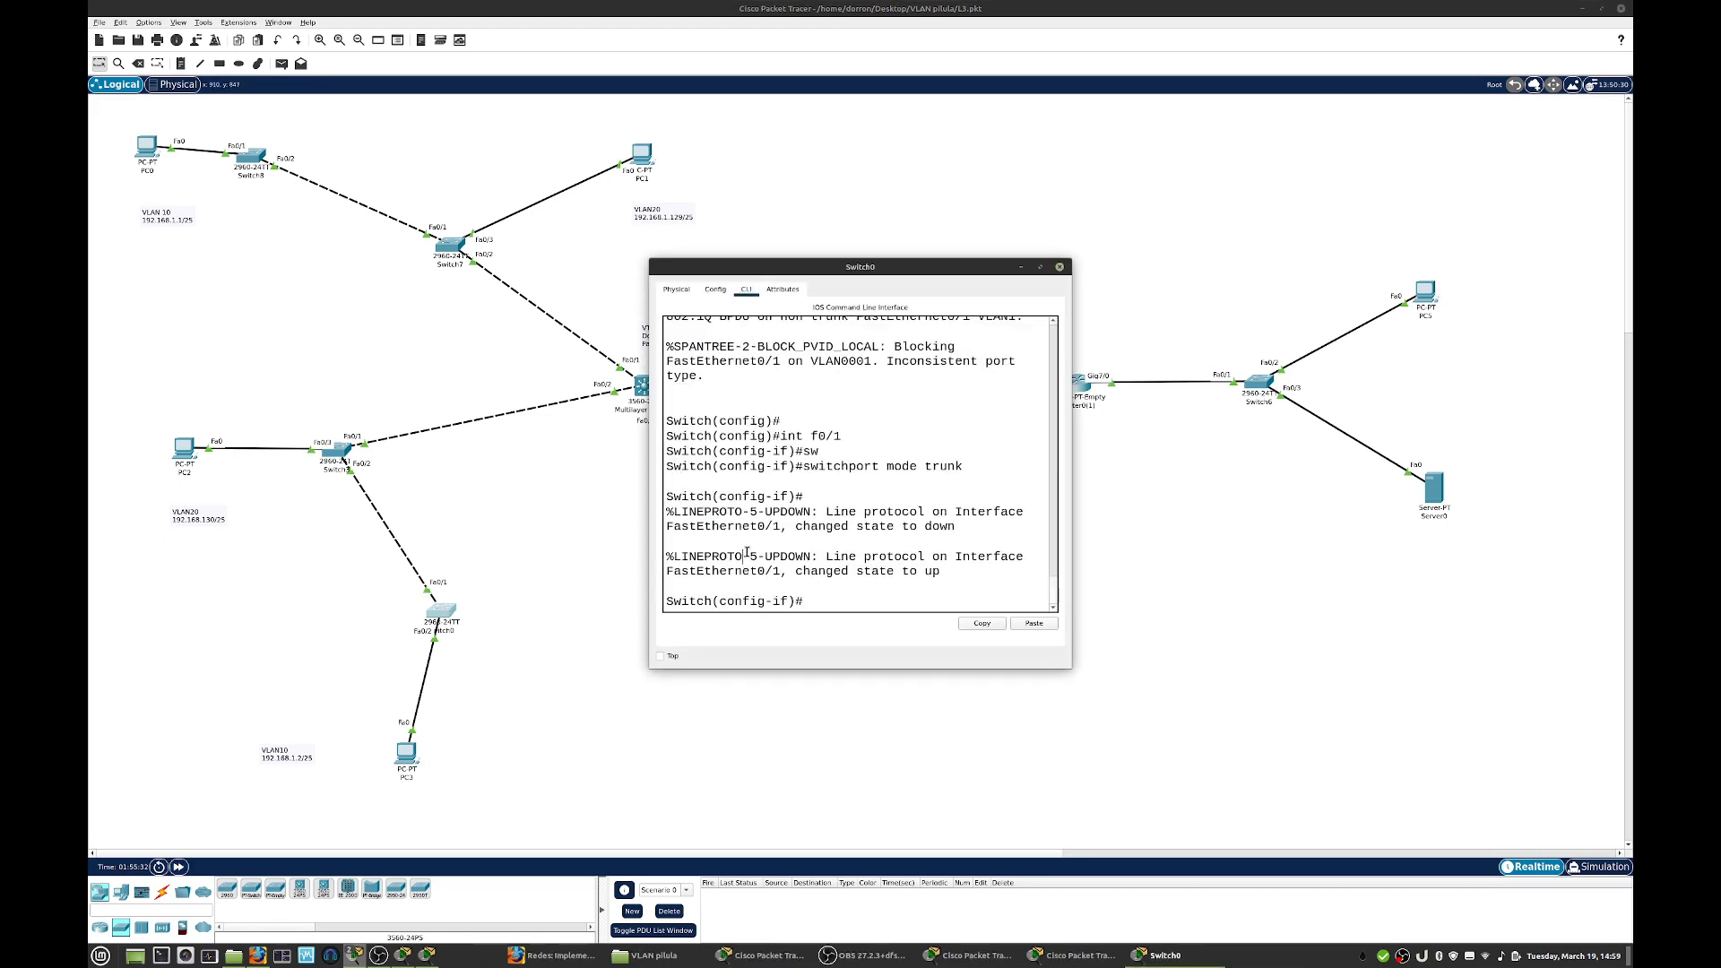
type("exit")
key("Return")
key("Return")
type("do sh vlan")
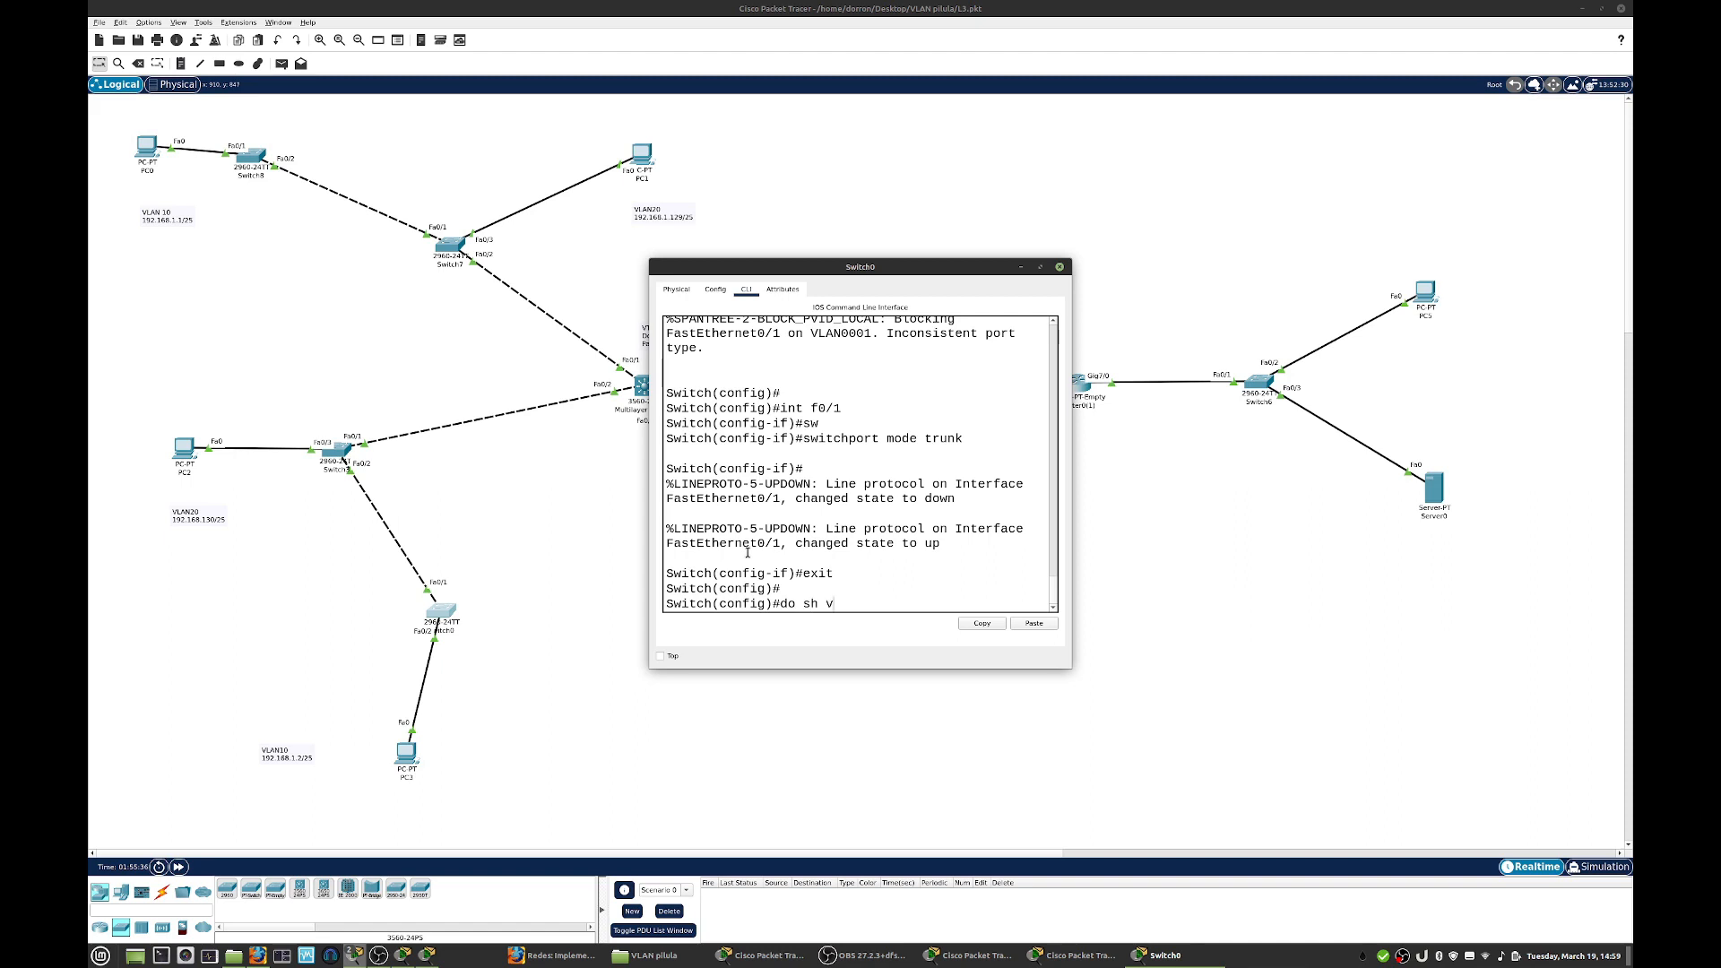
key("Return")
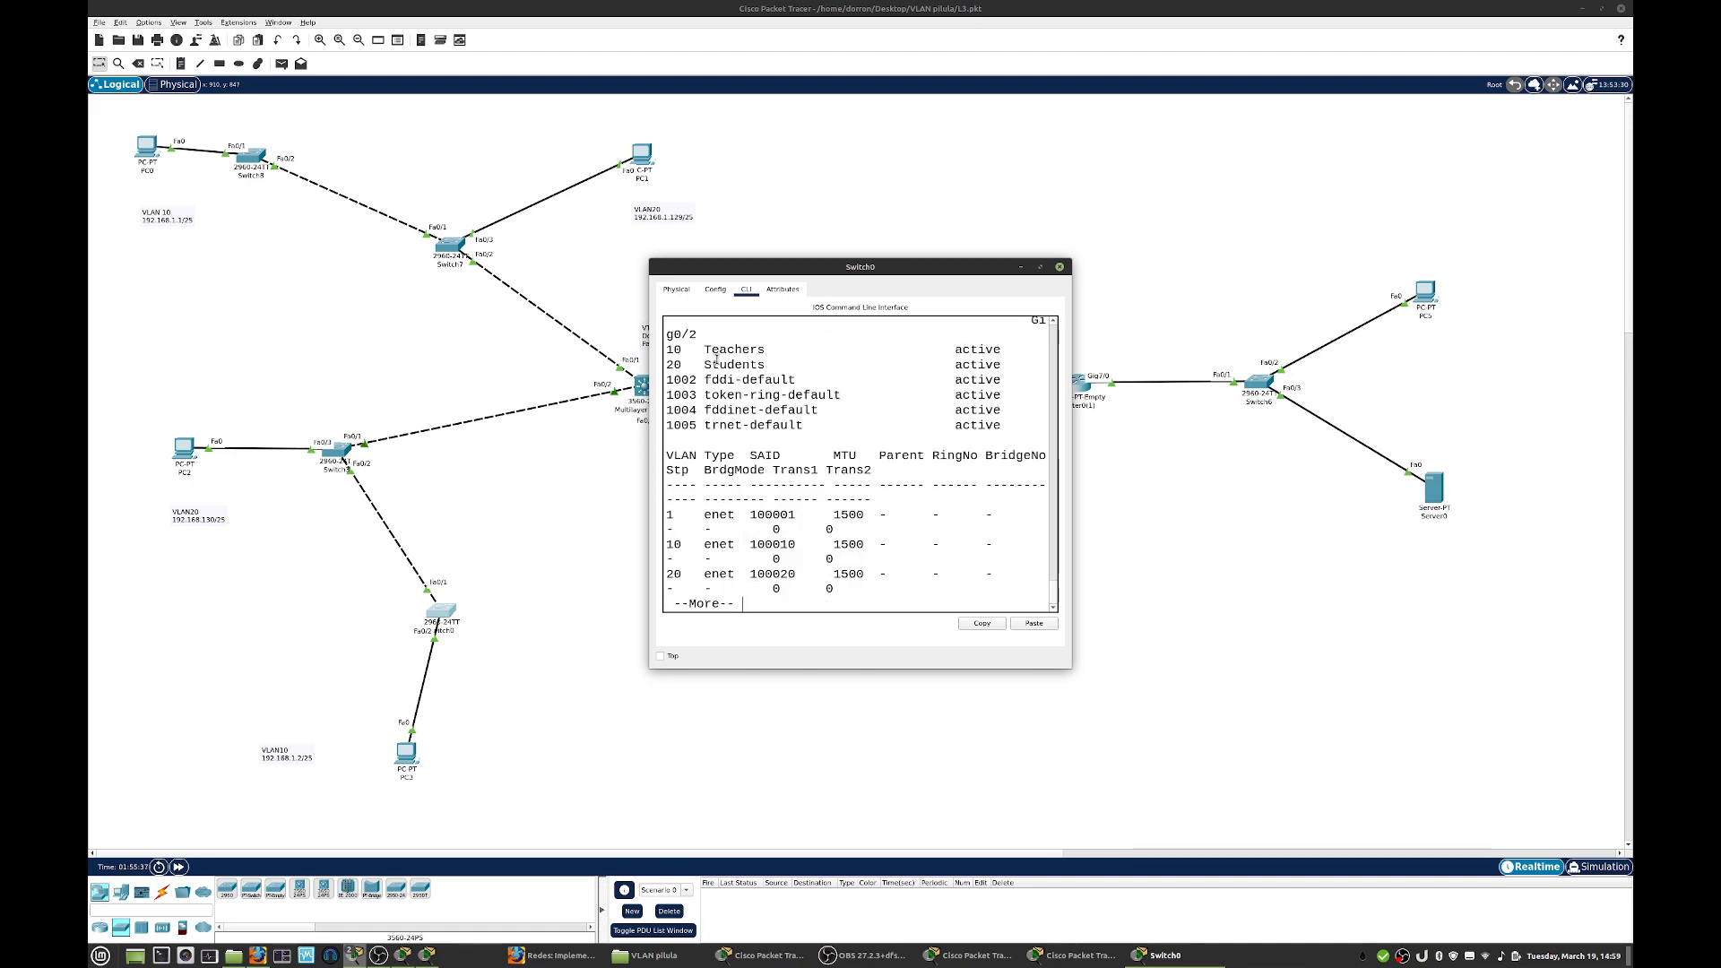
left_click(1059, 266)
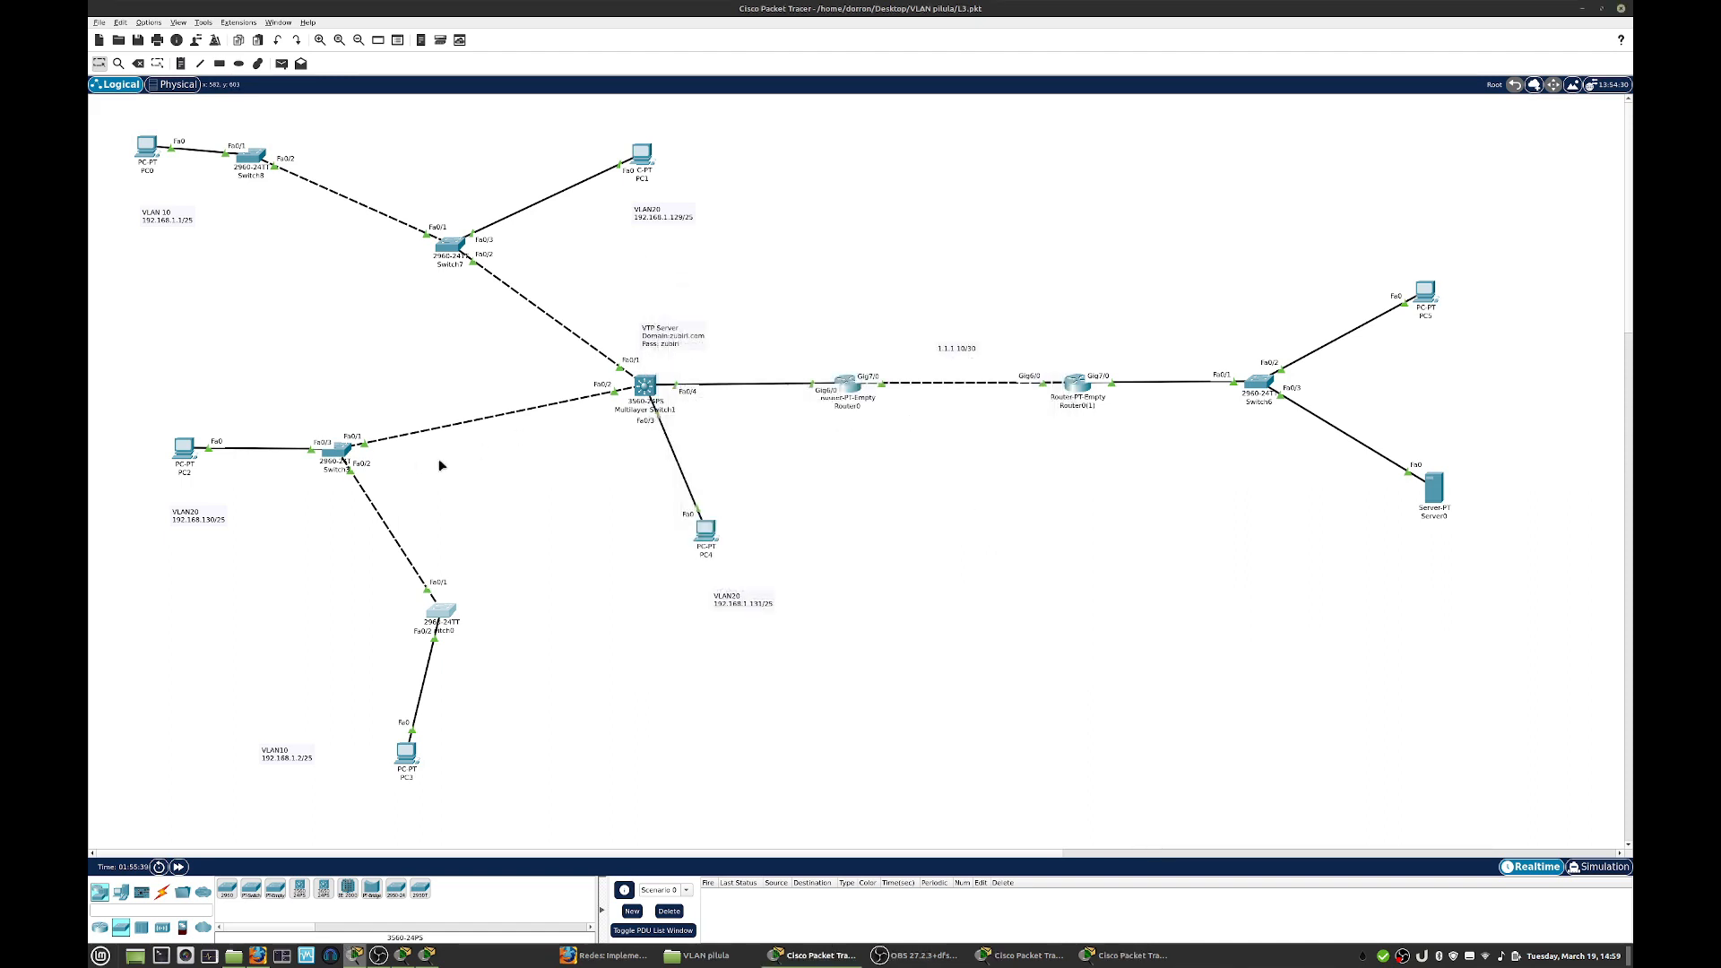
- Leave Switch3's interface range configuration, list its VLANs in an enlarged window to check them, and close the window
left_click(338, 451)
type("e)#e")
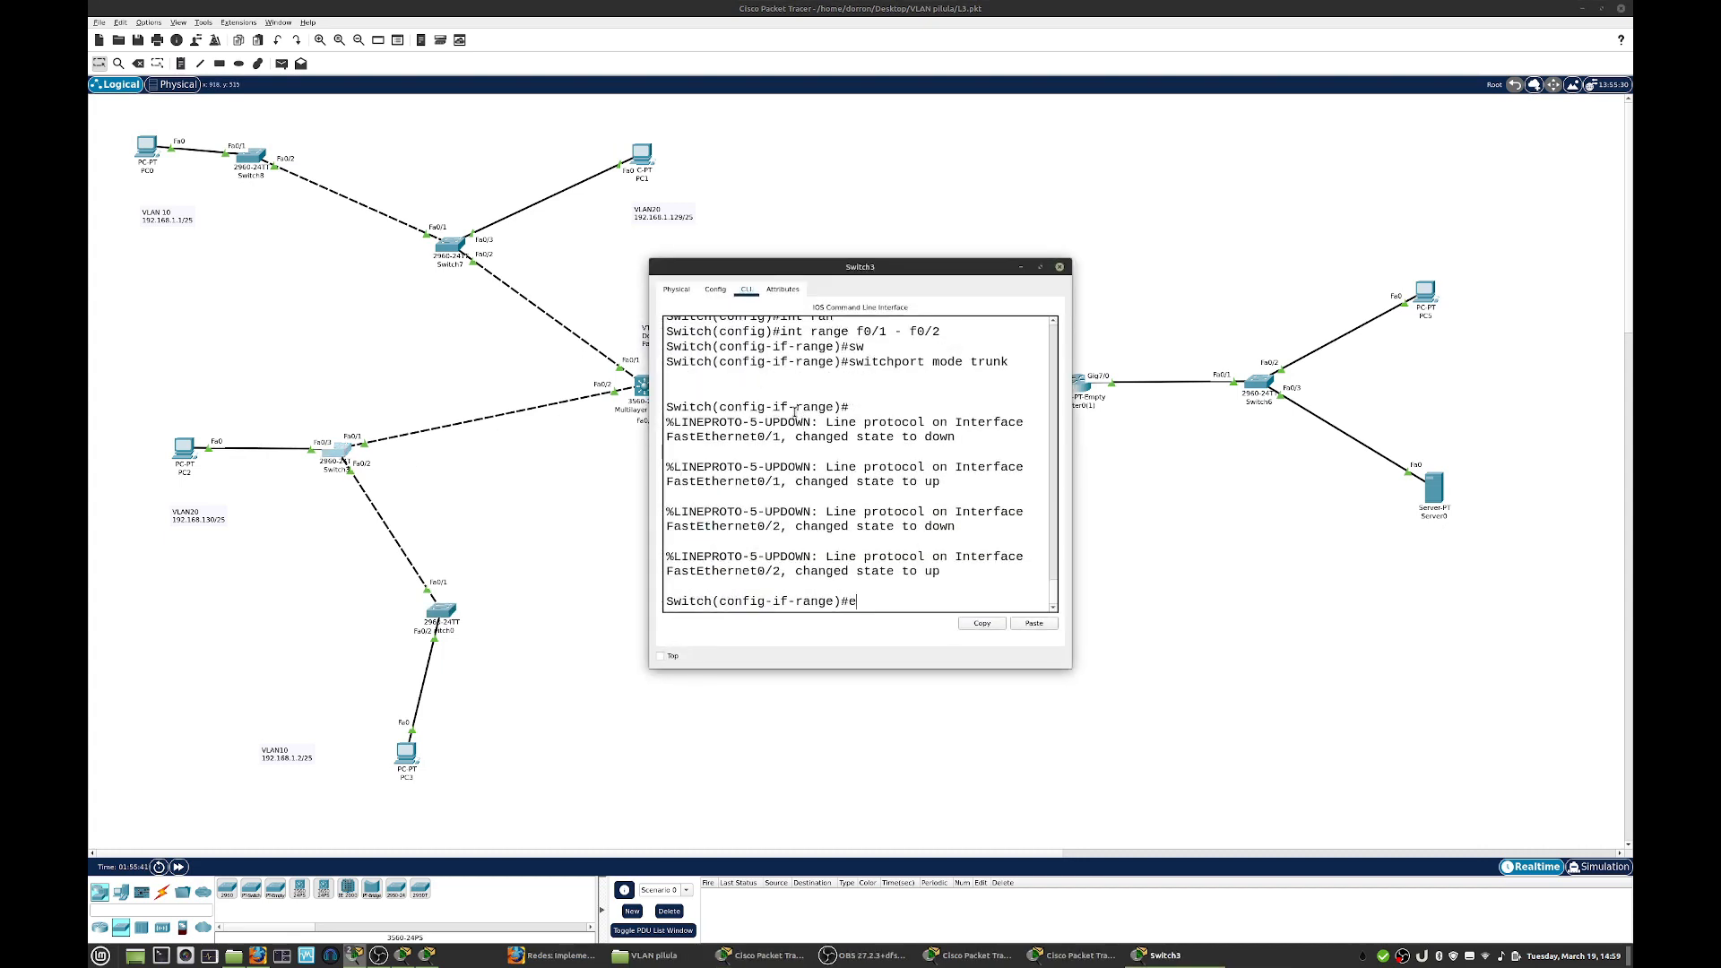
type("xit")
key("Return")
key("Return")
type("do sh vlan")
key("Return")
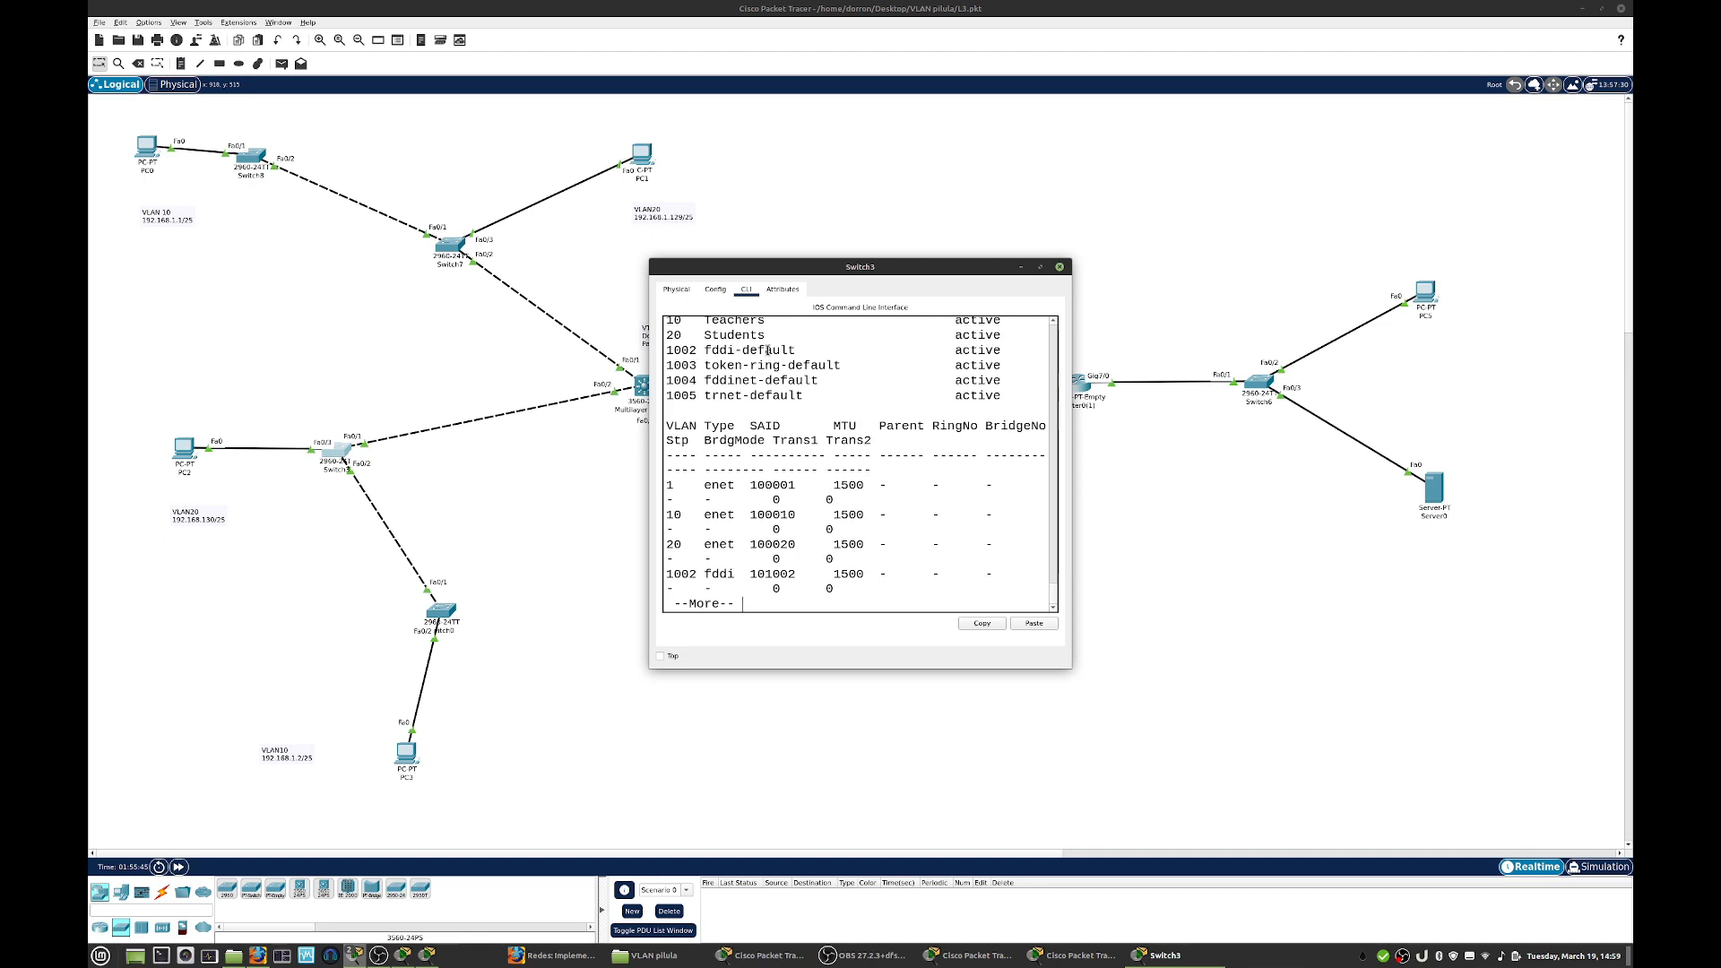
left_click_drag(1071, 673, 1162, 755)
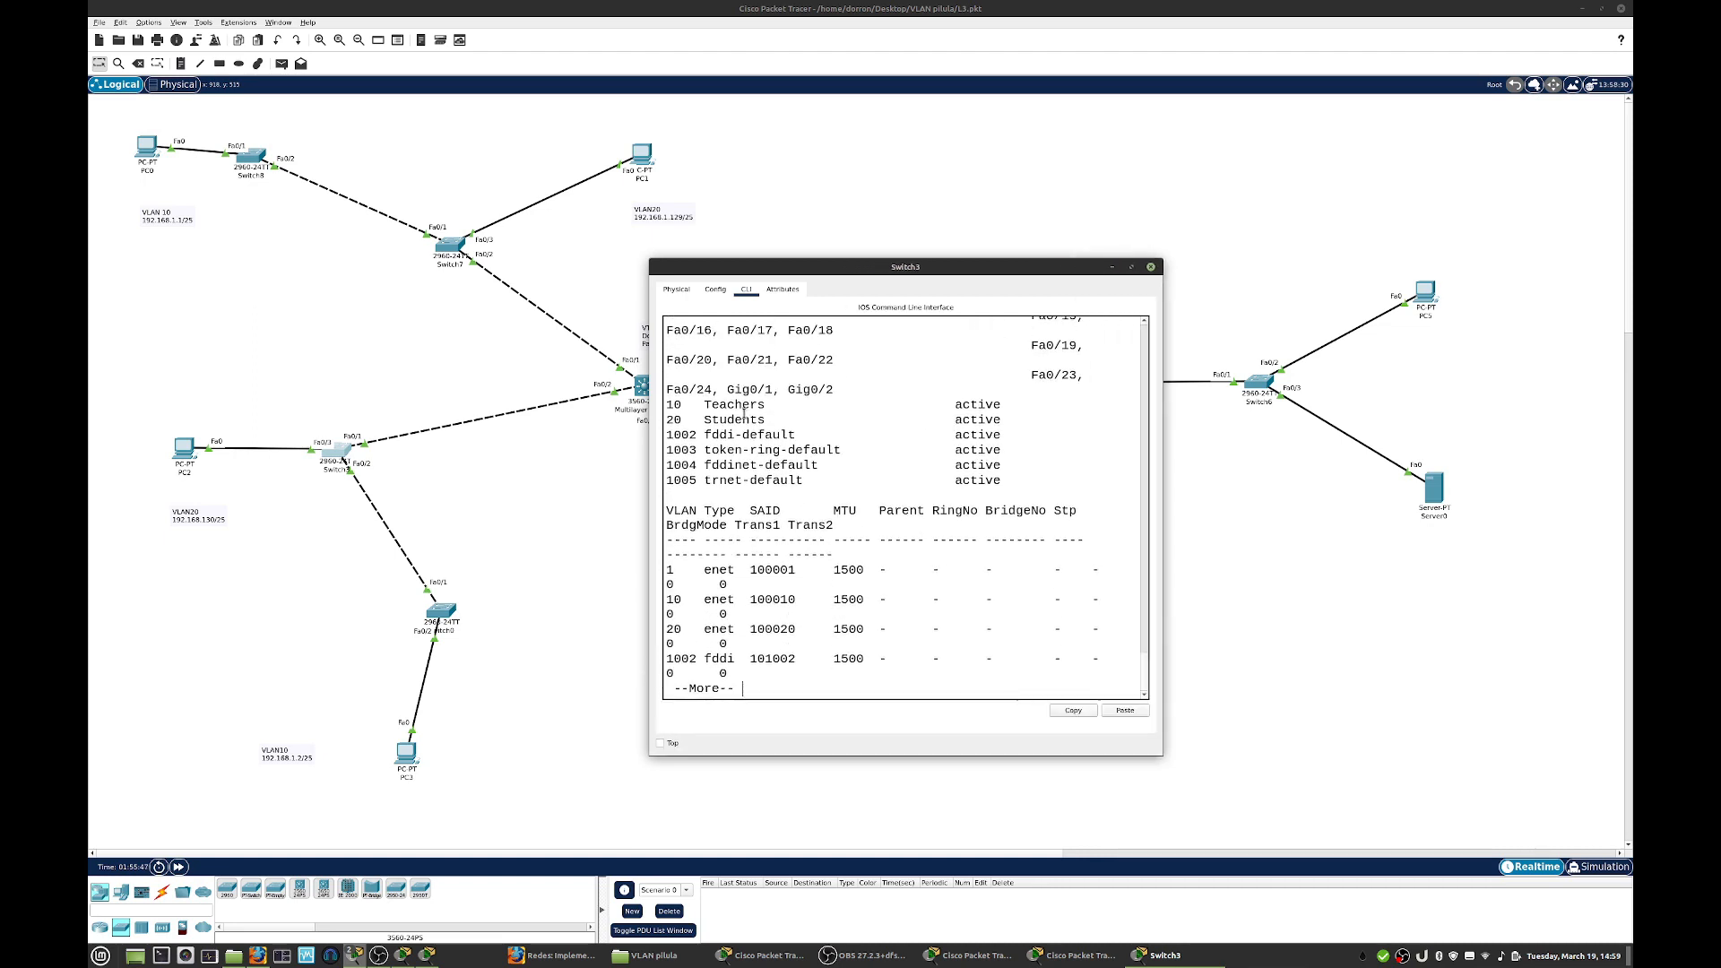
left_click(1150, 267)
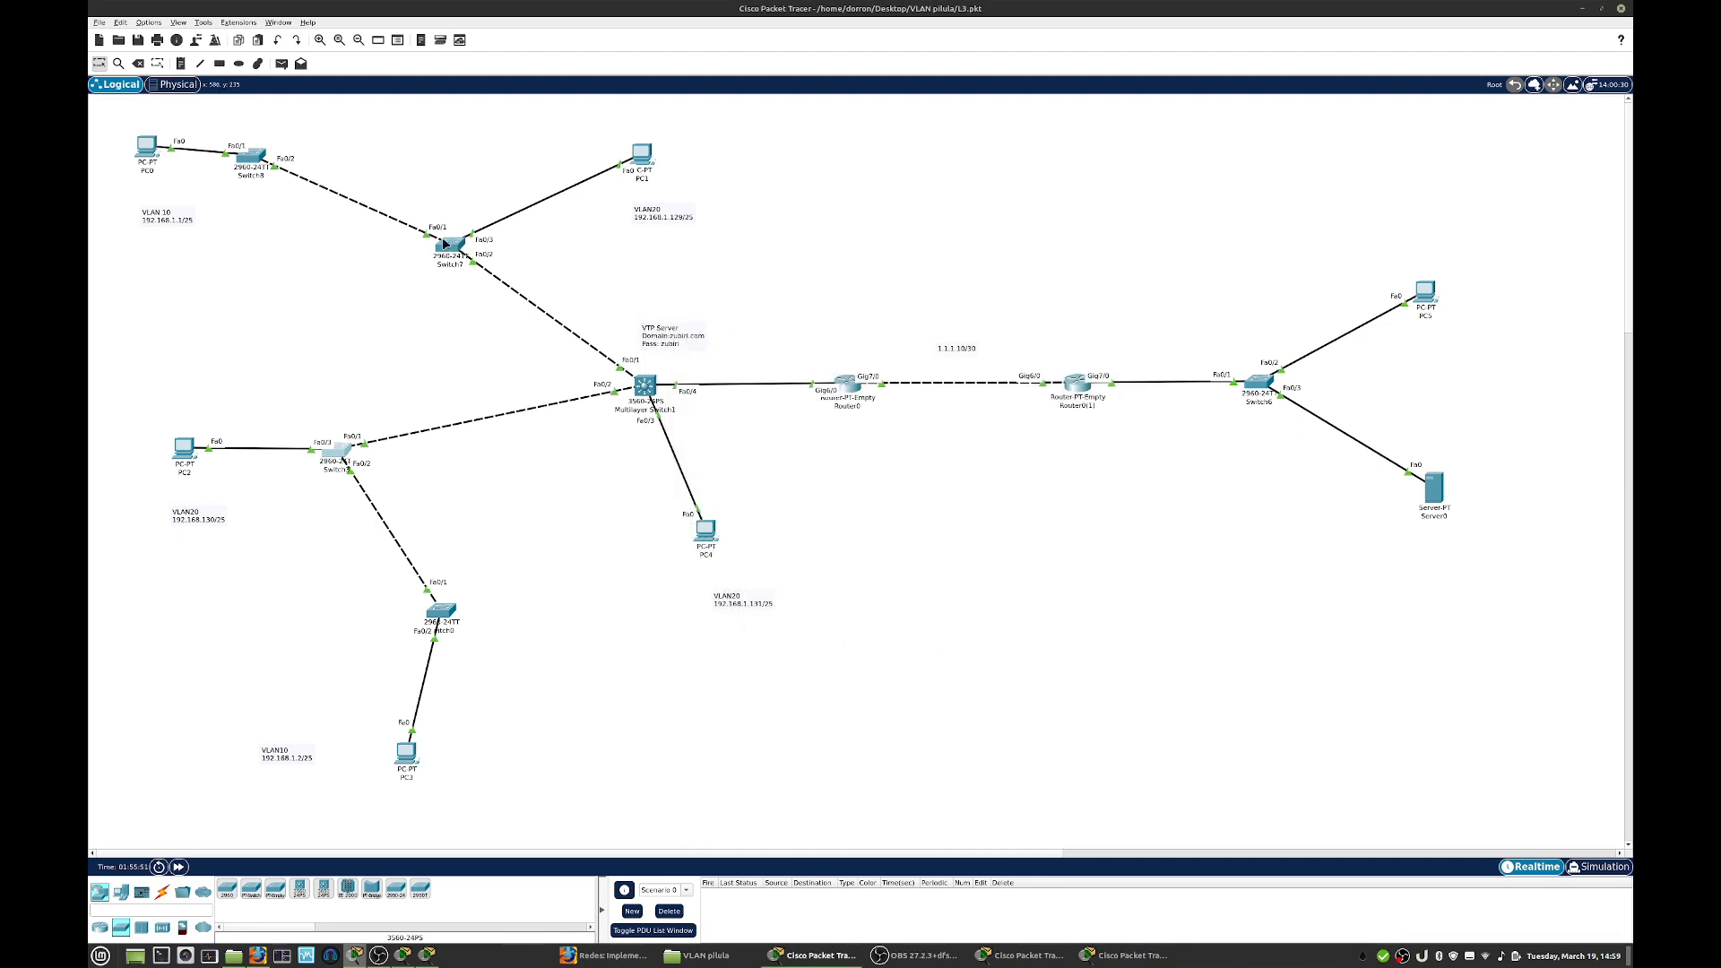
- Leave Switch8's interface configuration, list its VLANs to check for VLANs 10 and 20, and close the window
left_click(251, 157)
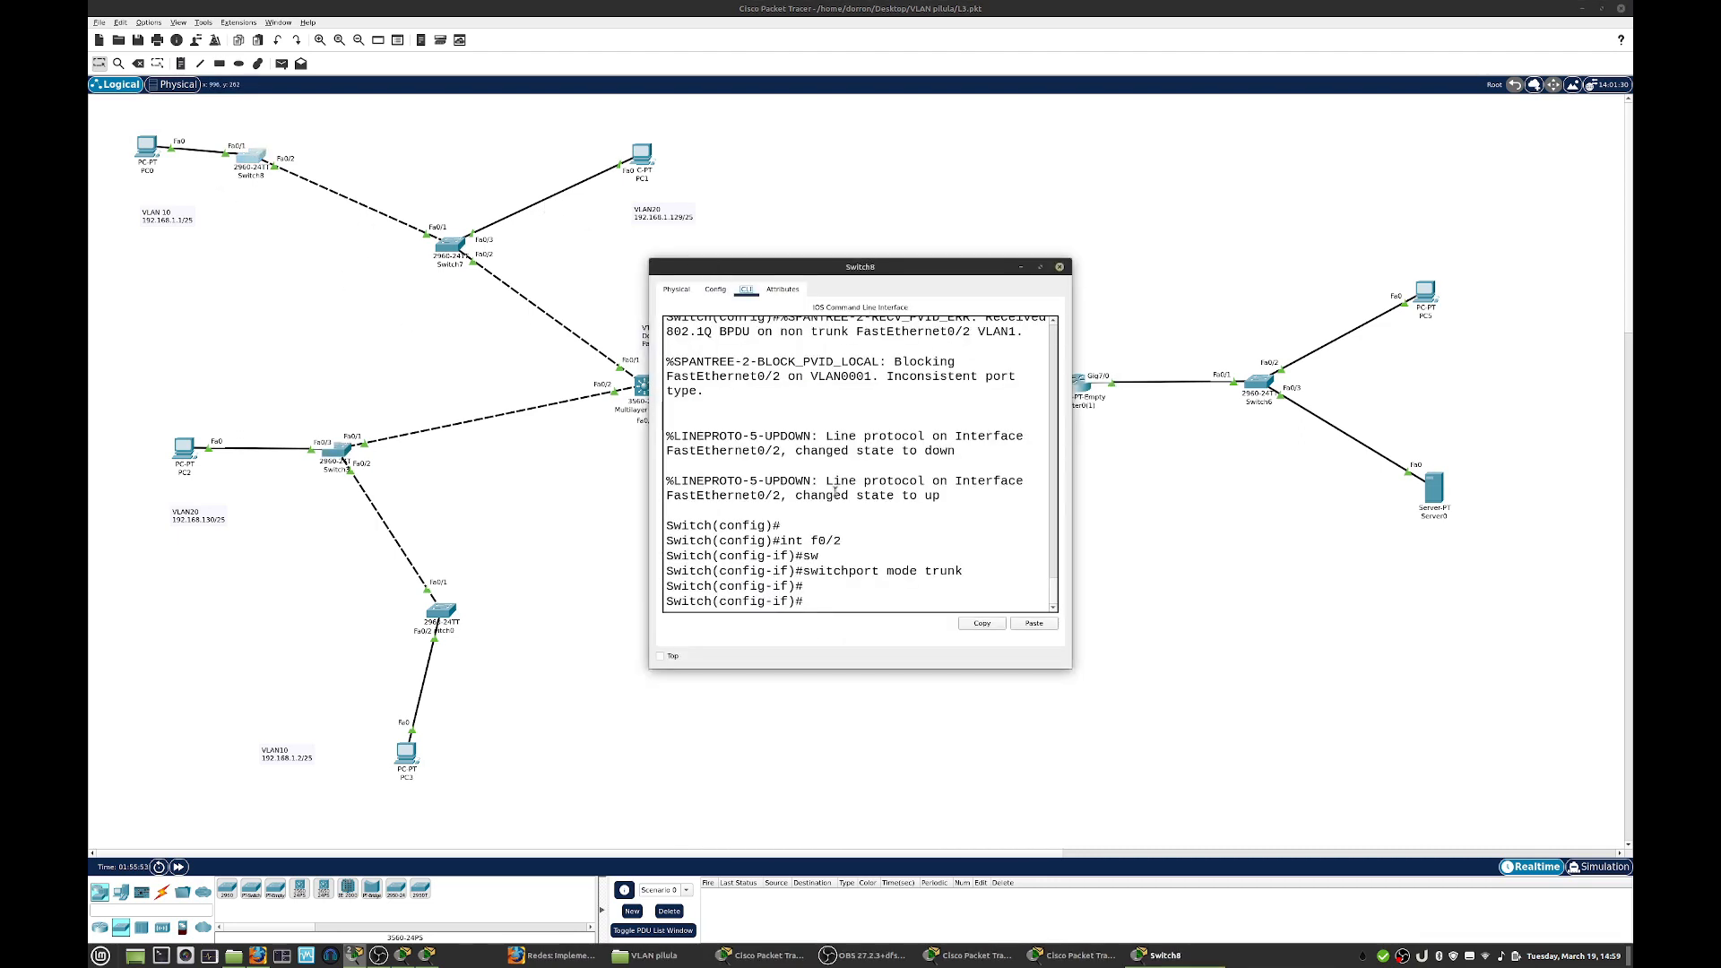
type("t")
key("Return")
key("Return")
type("do sh vl")
key("Return")
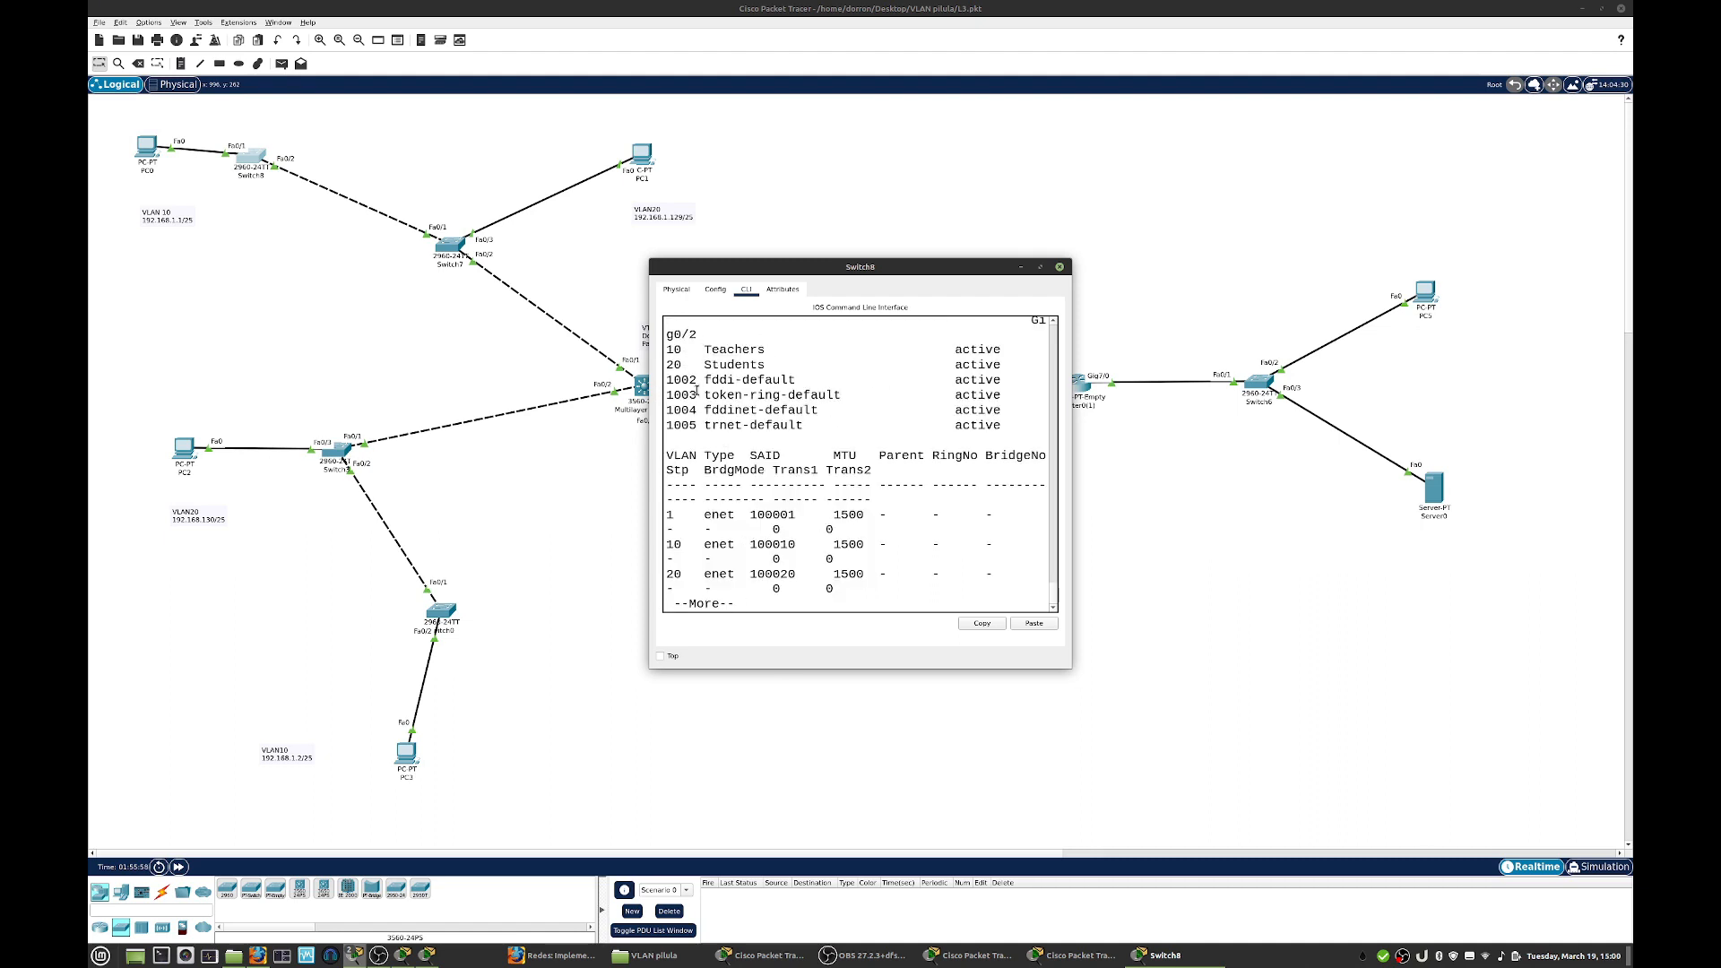
left_click(1059, 266)
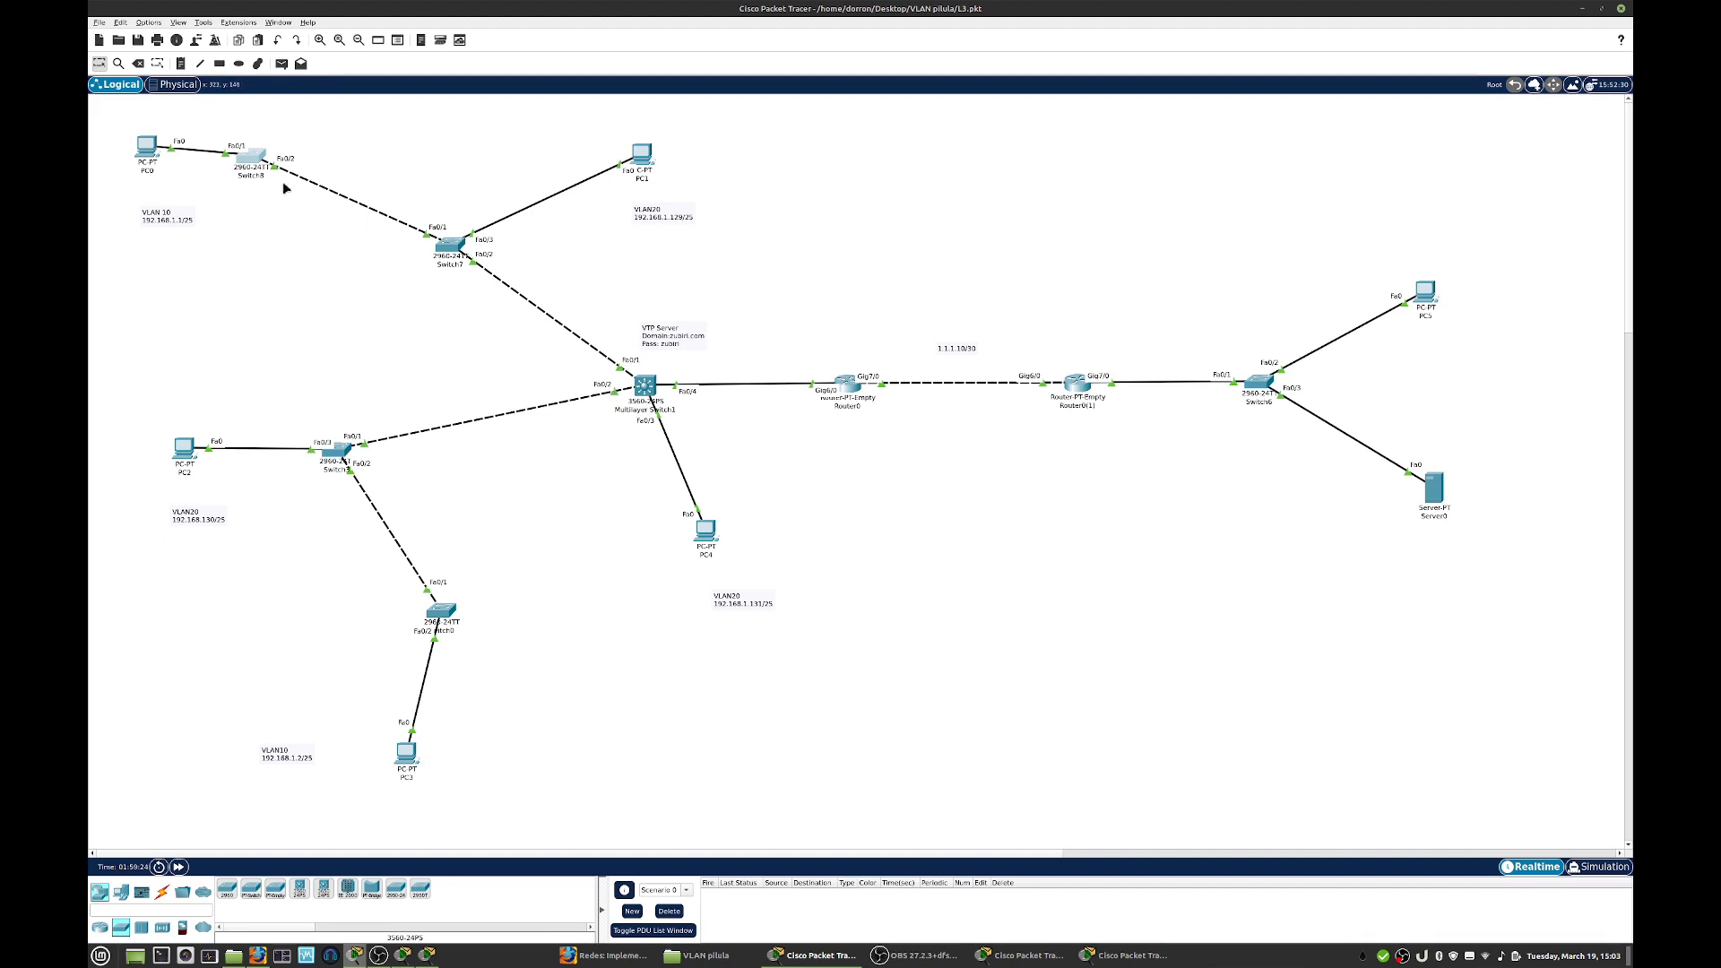
- Reopen Switch8's command line in an enlarged window, finish the paged VLAN listing and enter configuration of interface f0/2
left_click(253, 169)
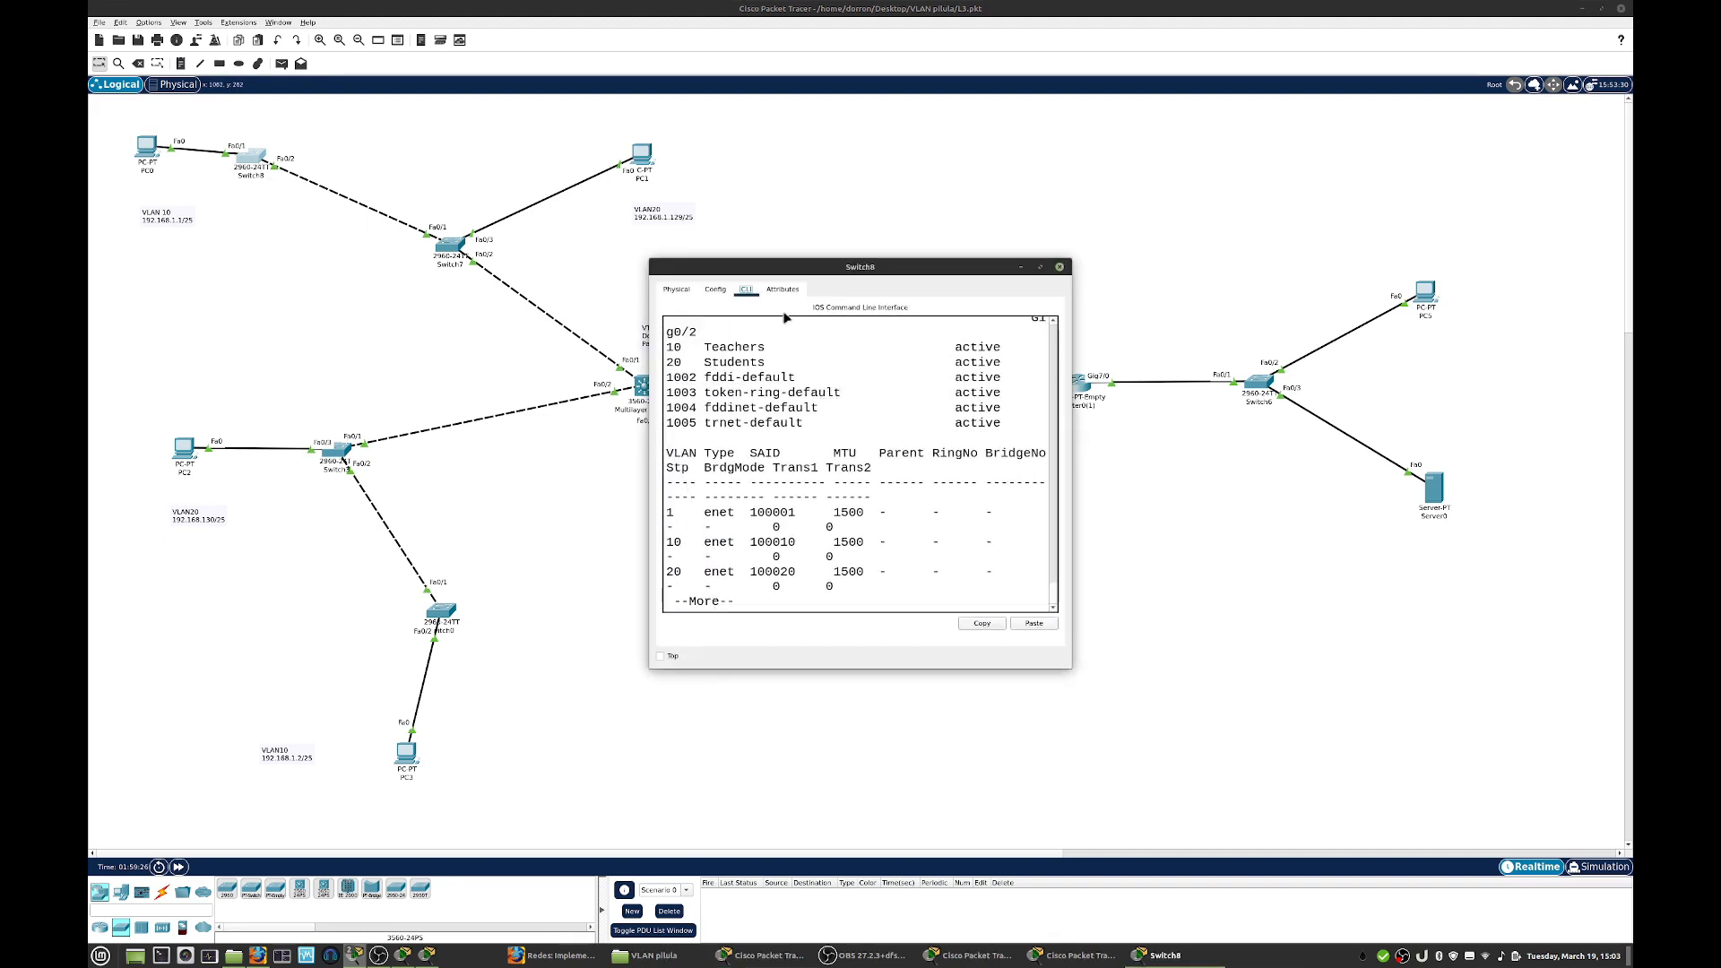
left_click_drag(1066, 668, 1291, 699)
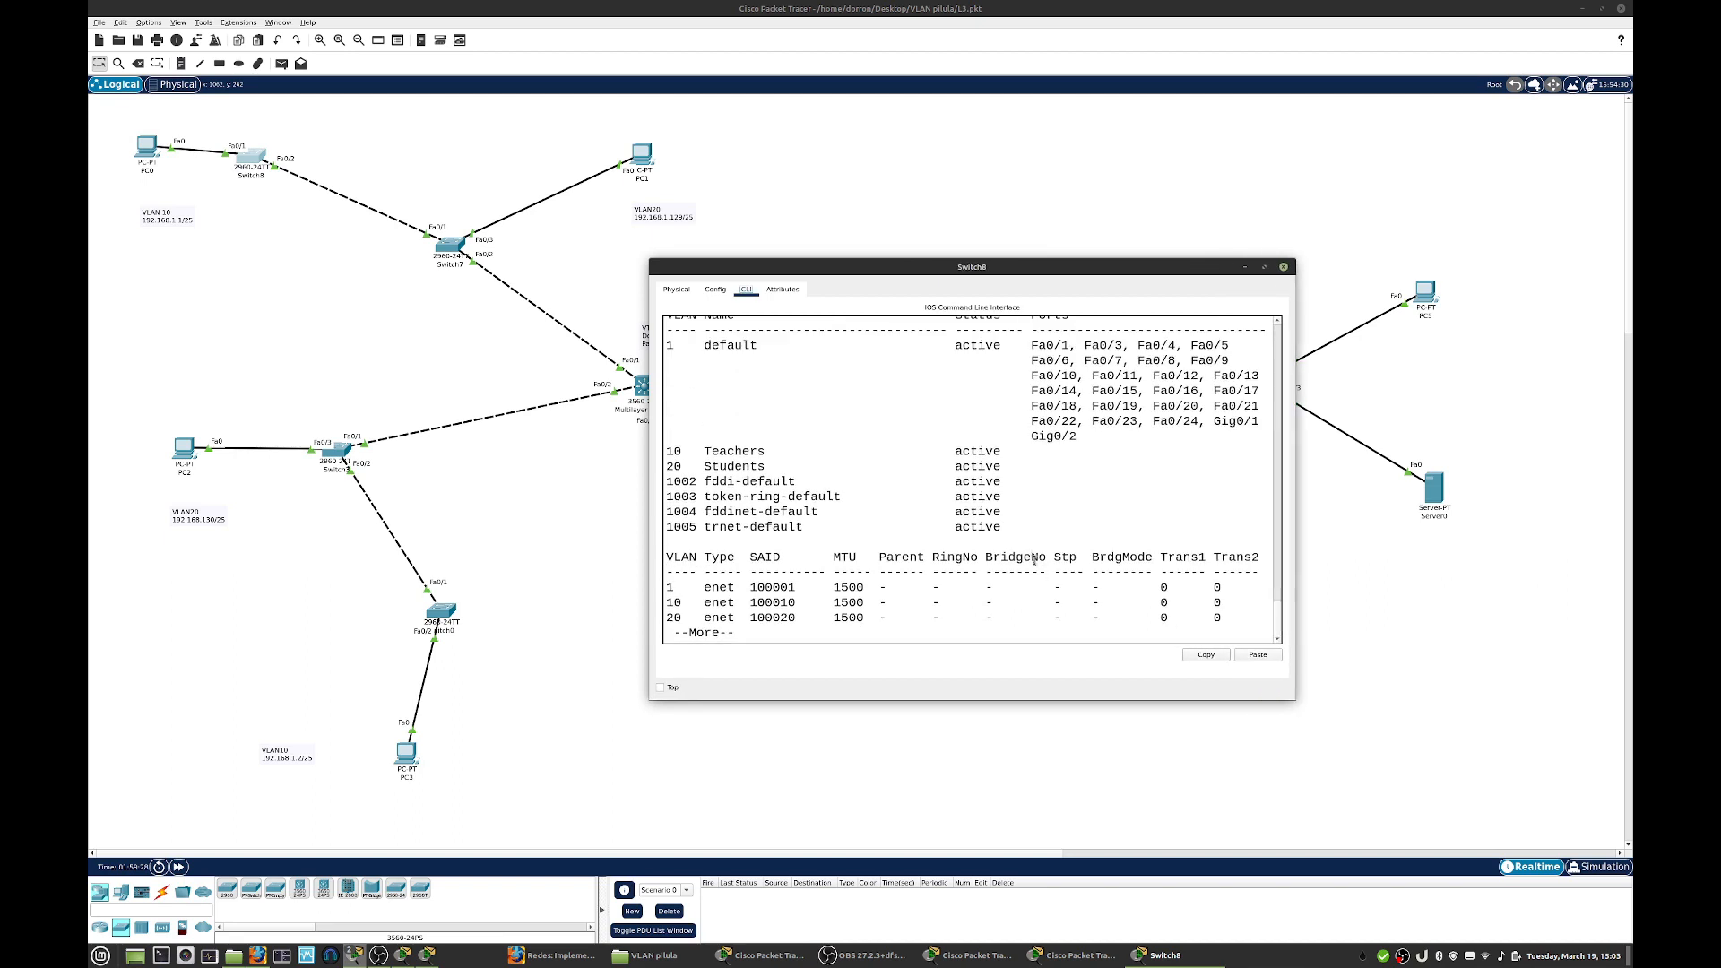
key("space")
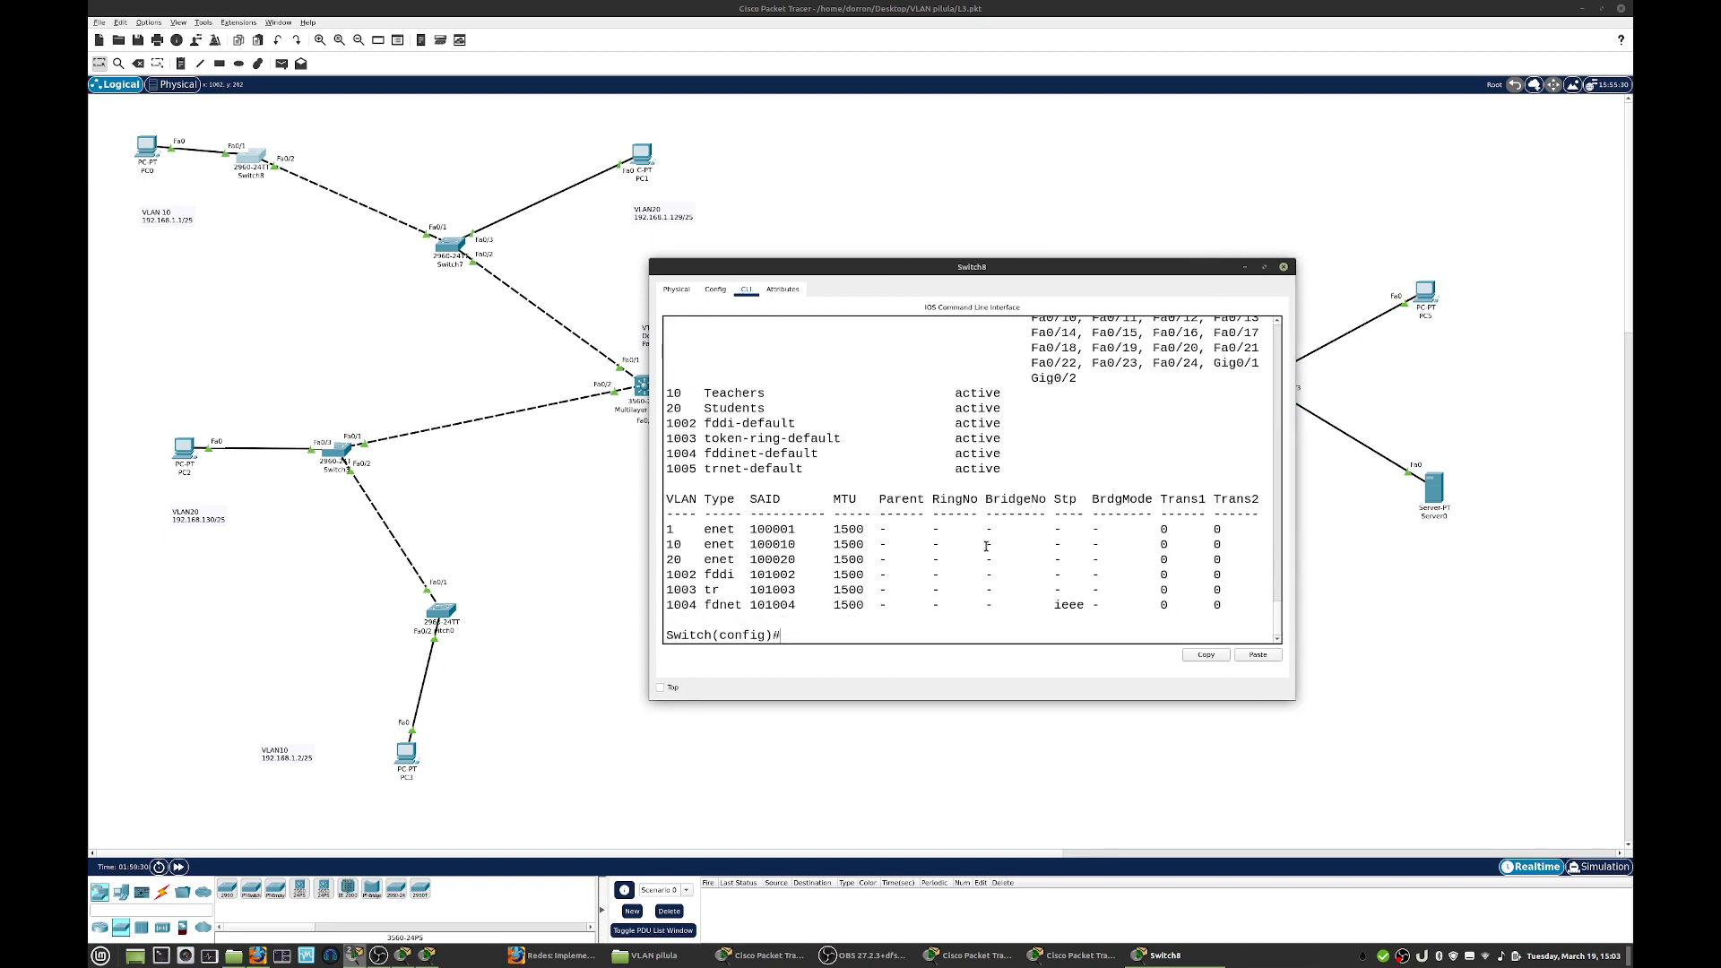
type("int f0/2")
key("Return")
- Restrict Switch8's f0/2 trunk to allowed VLAN 10 and close the switch's window
type("sw")
key("Tab")
type("mode")
key("BackSpace")
key("BackSpace")
key("BackSpace")
key("BackSpace")
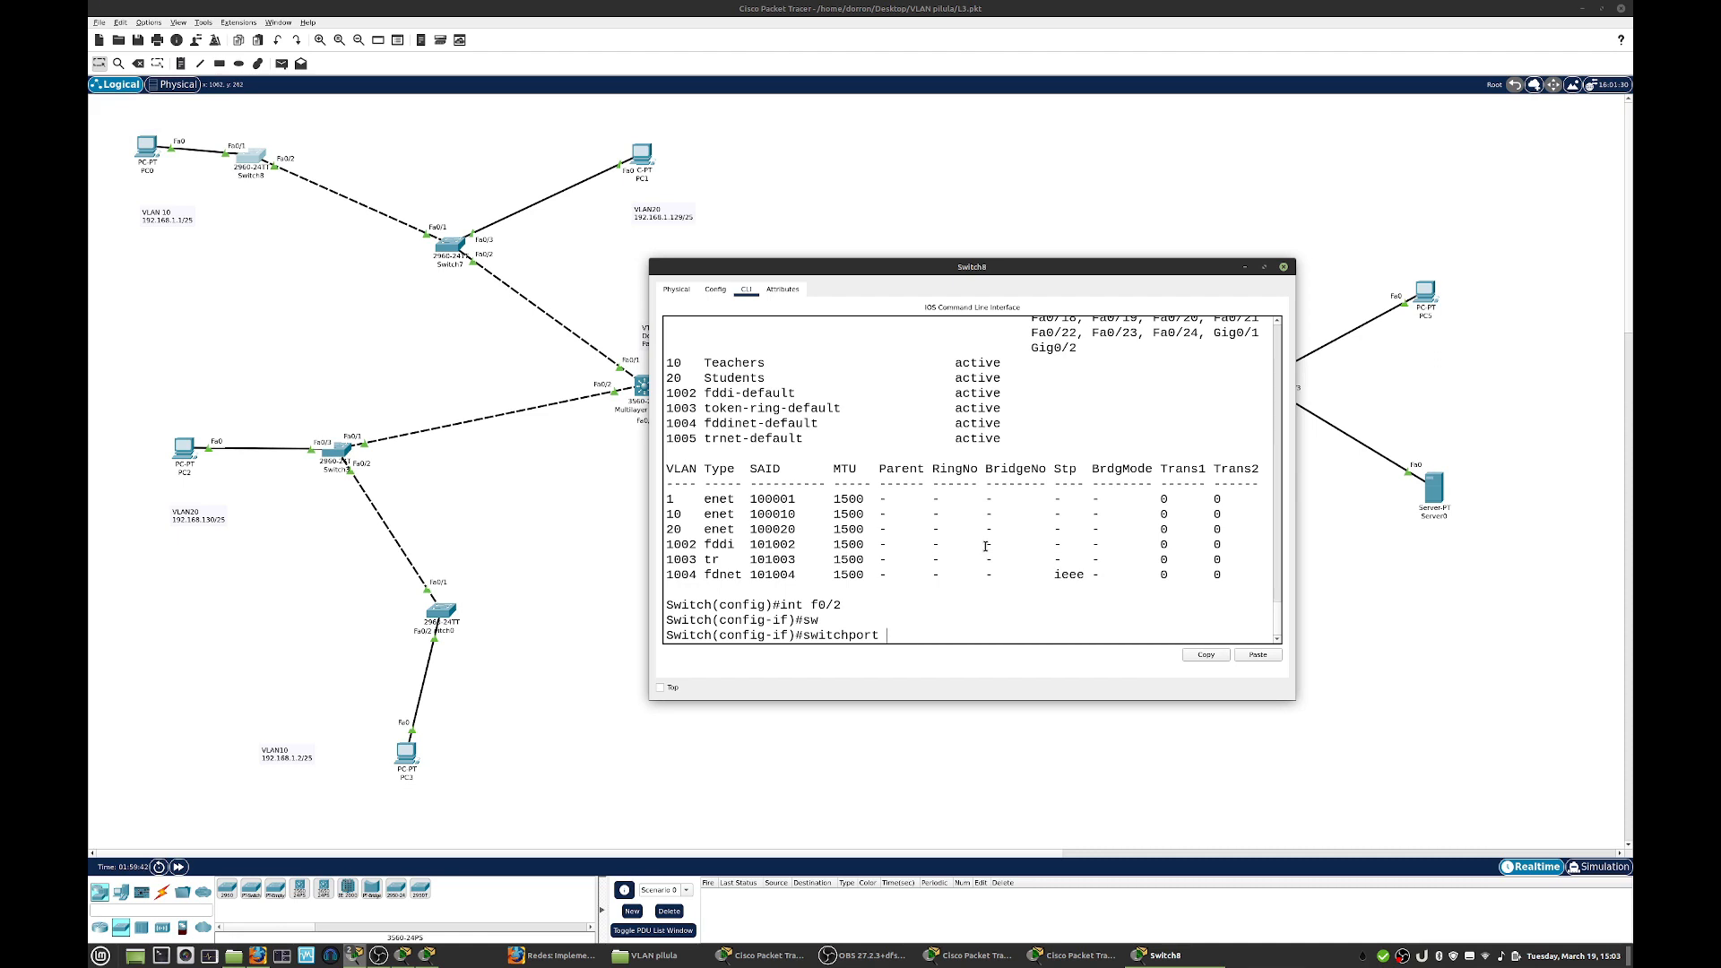
type("trun")
key("Tab")
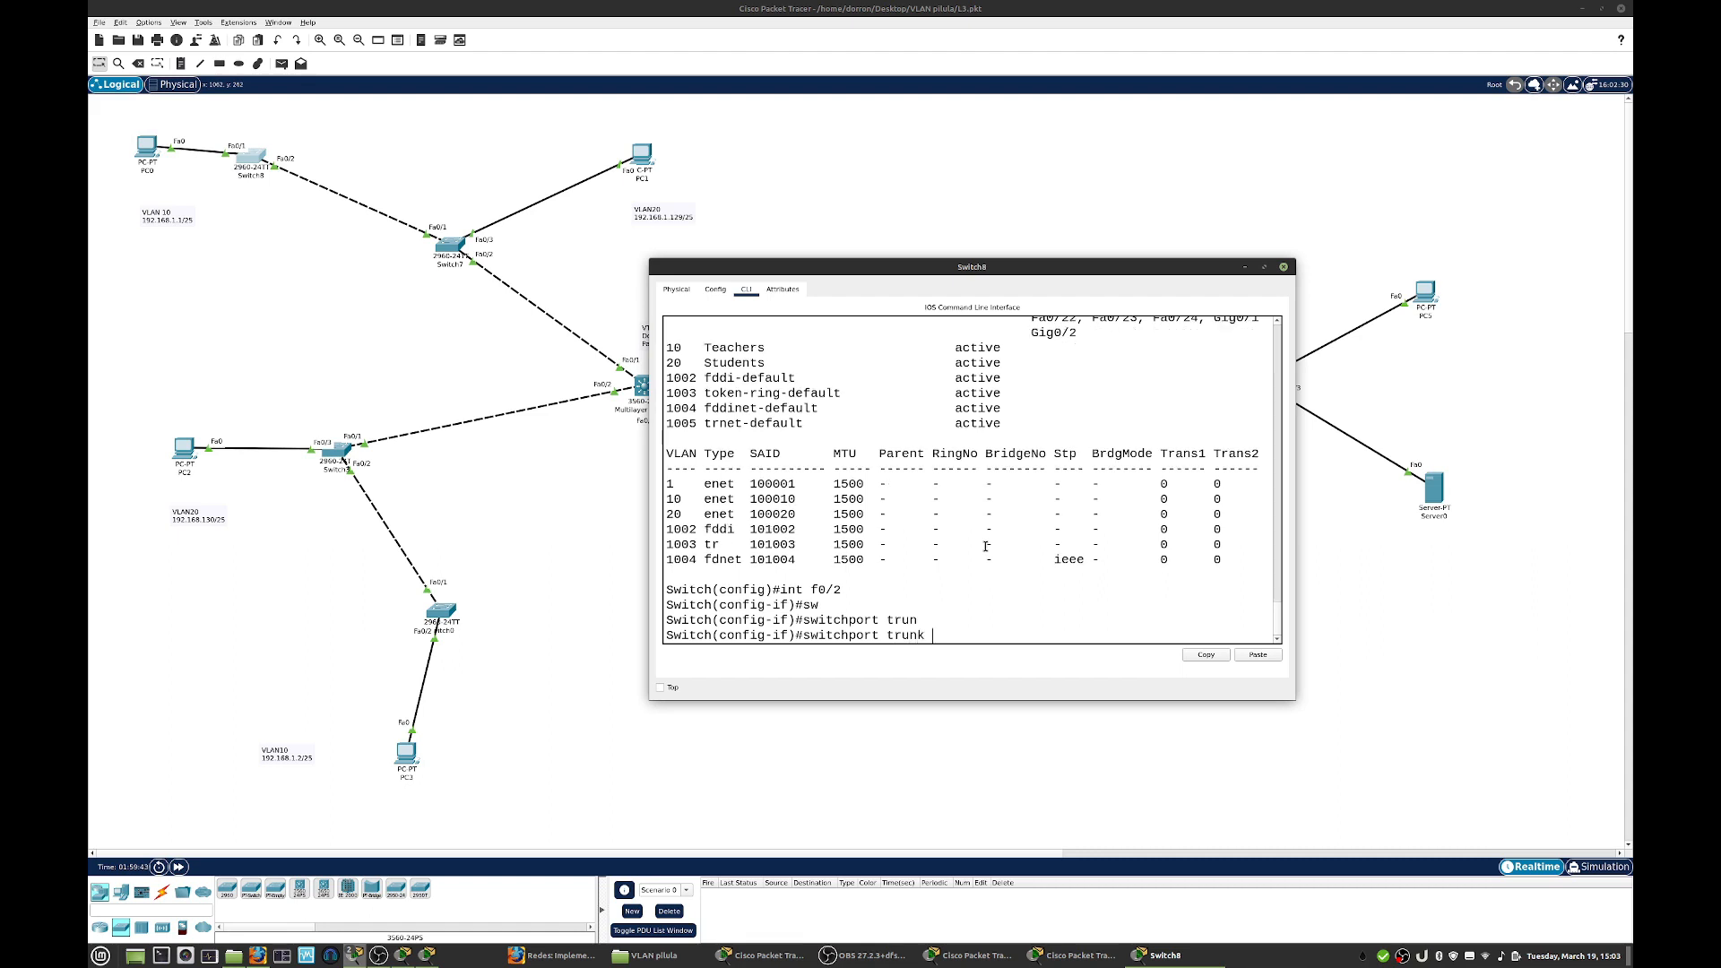
type("al")
key("Tab")
type("vl")
key("Tab")
type("10")
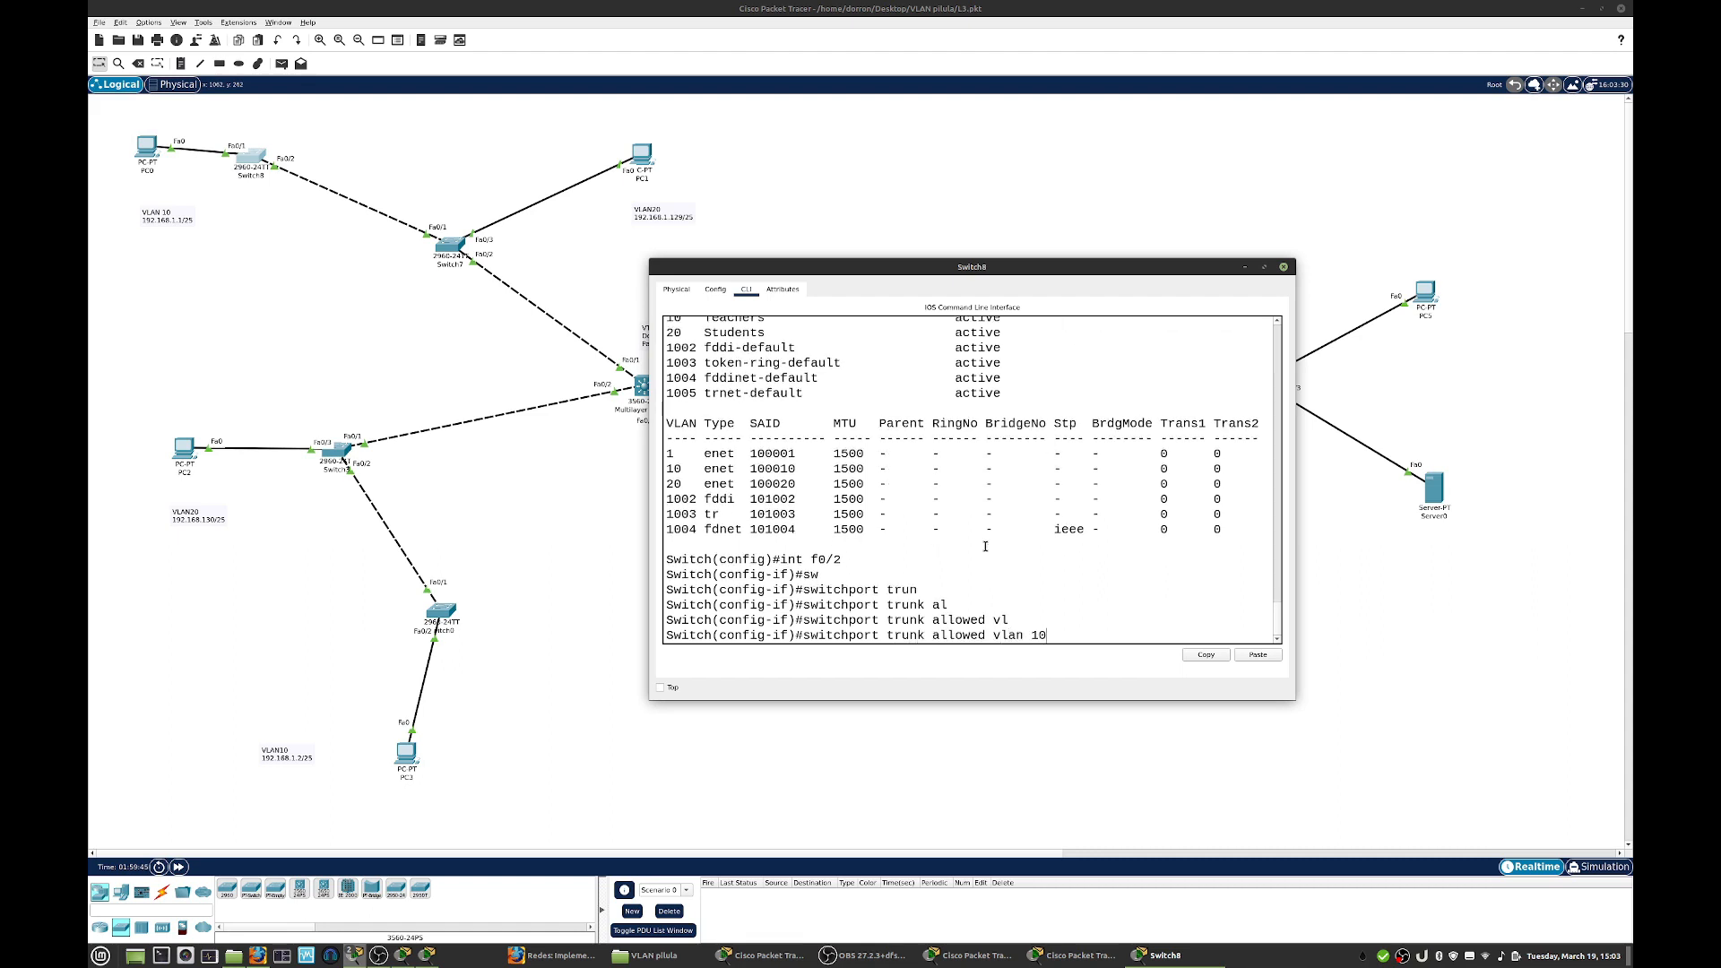
key("Return")
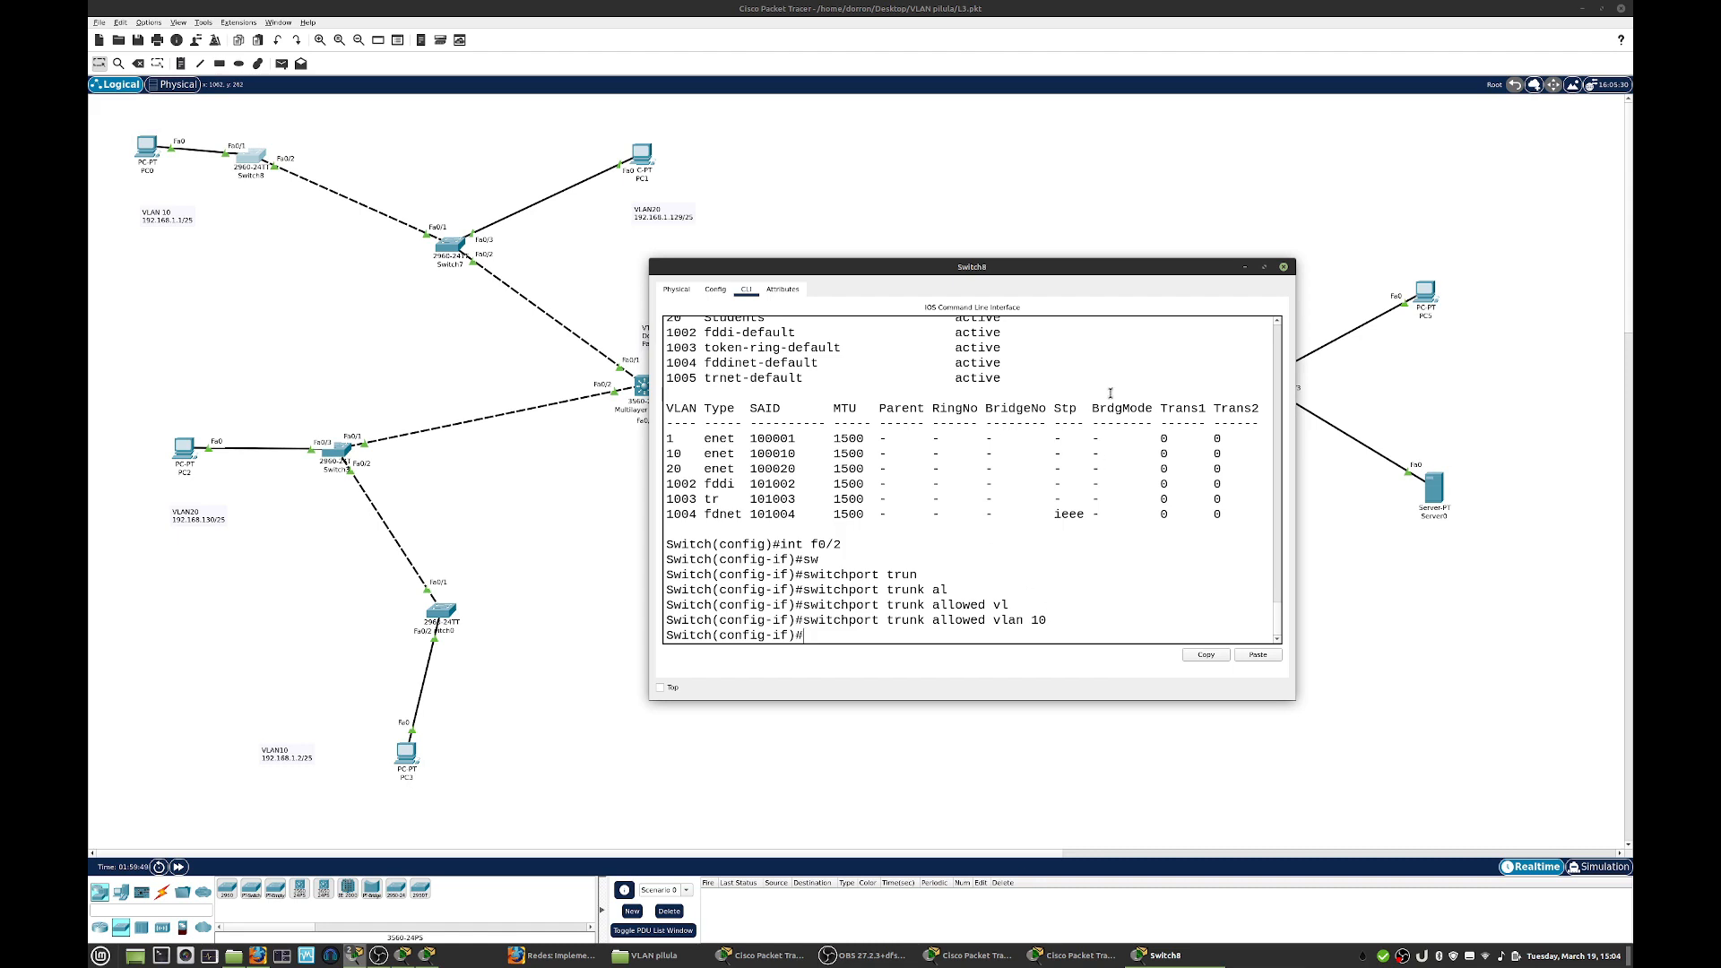
left_click(1284, 266)
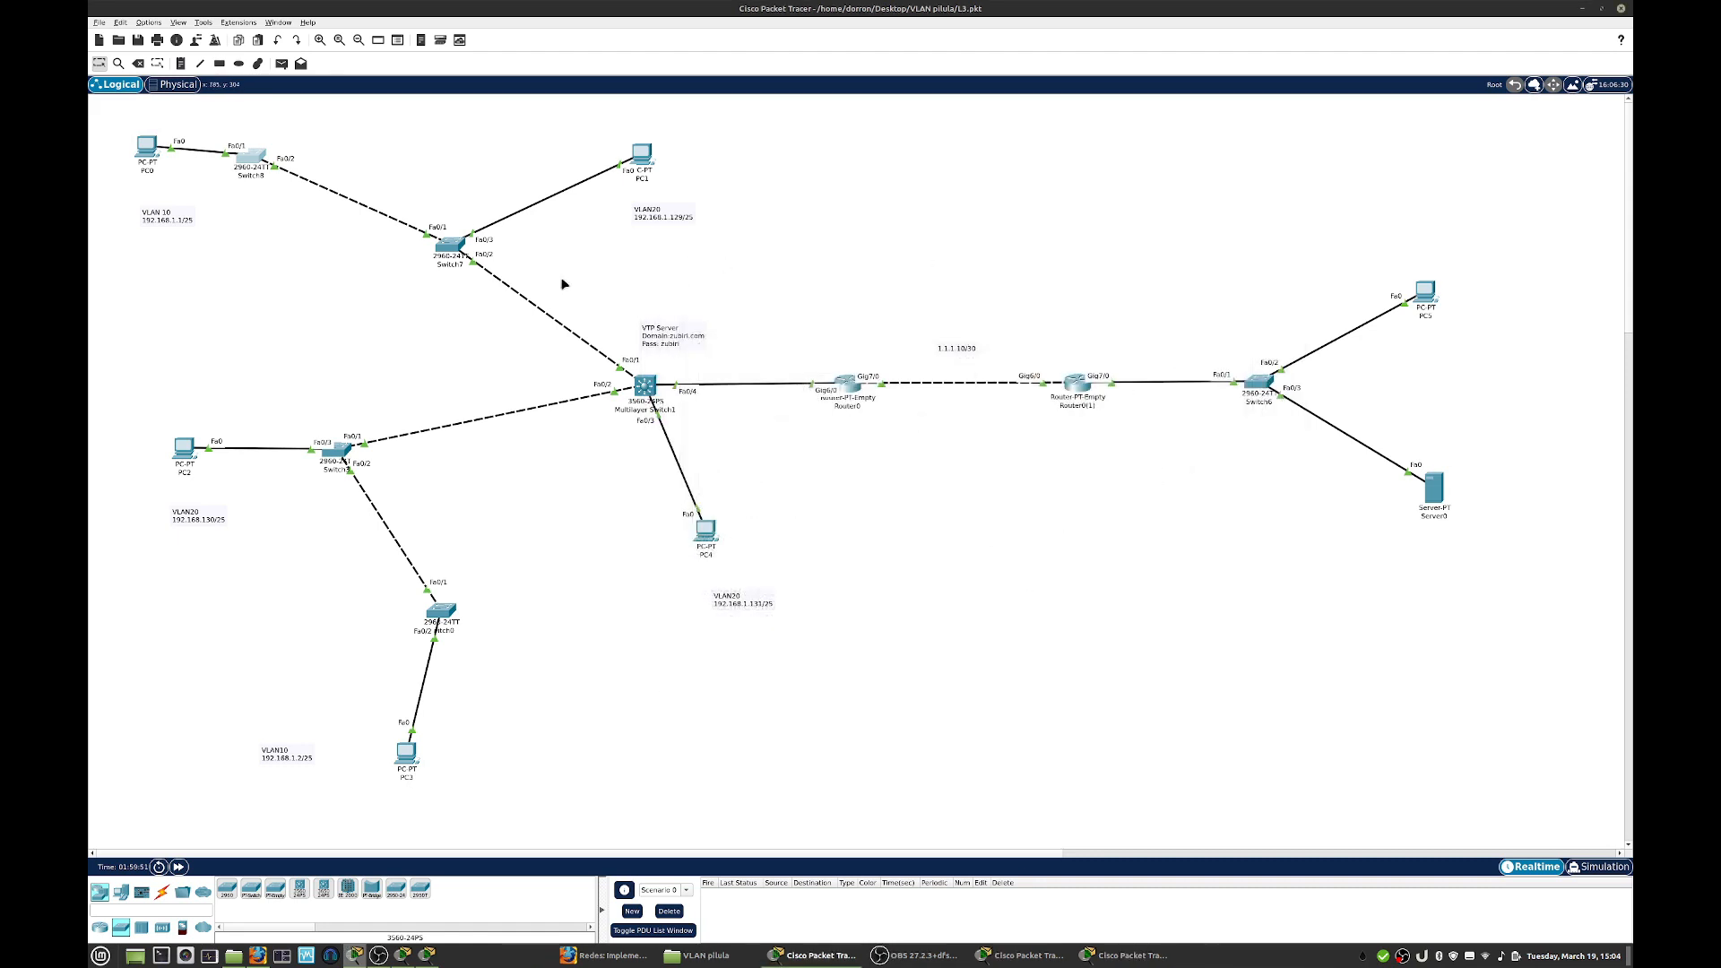
- Open Switch7's command line in an enlarged window, finish the paged VLAN listing and enter configuration of interface f0/1
left_click(454, 244)
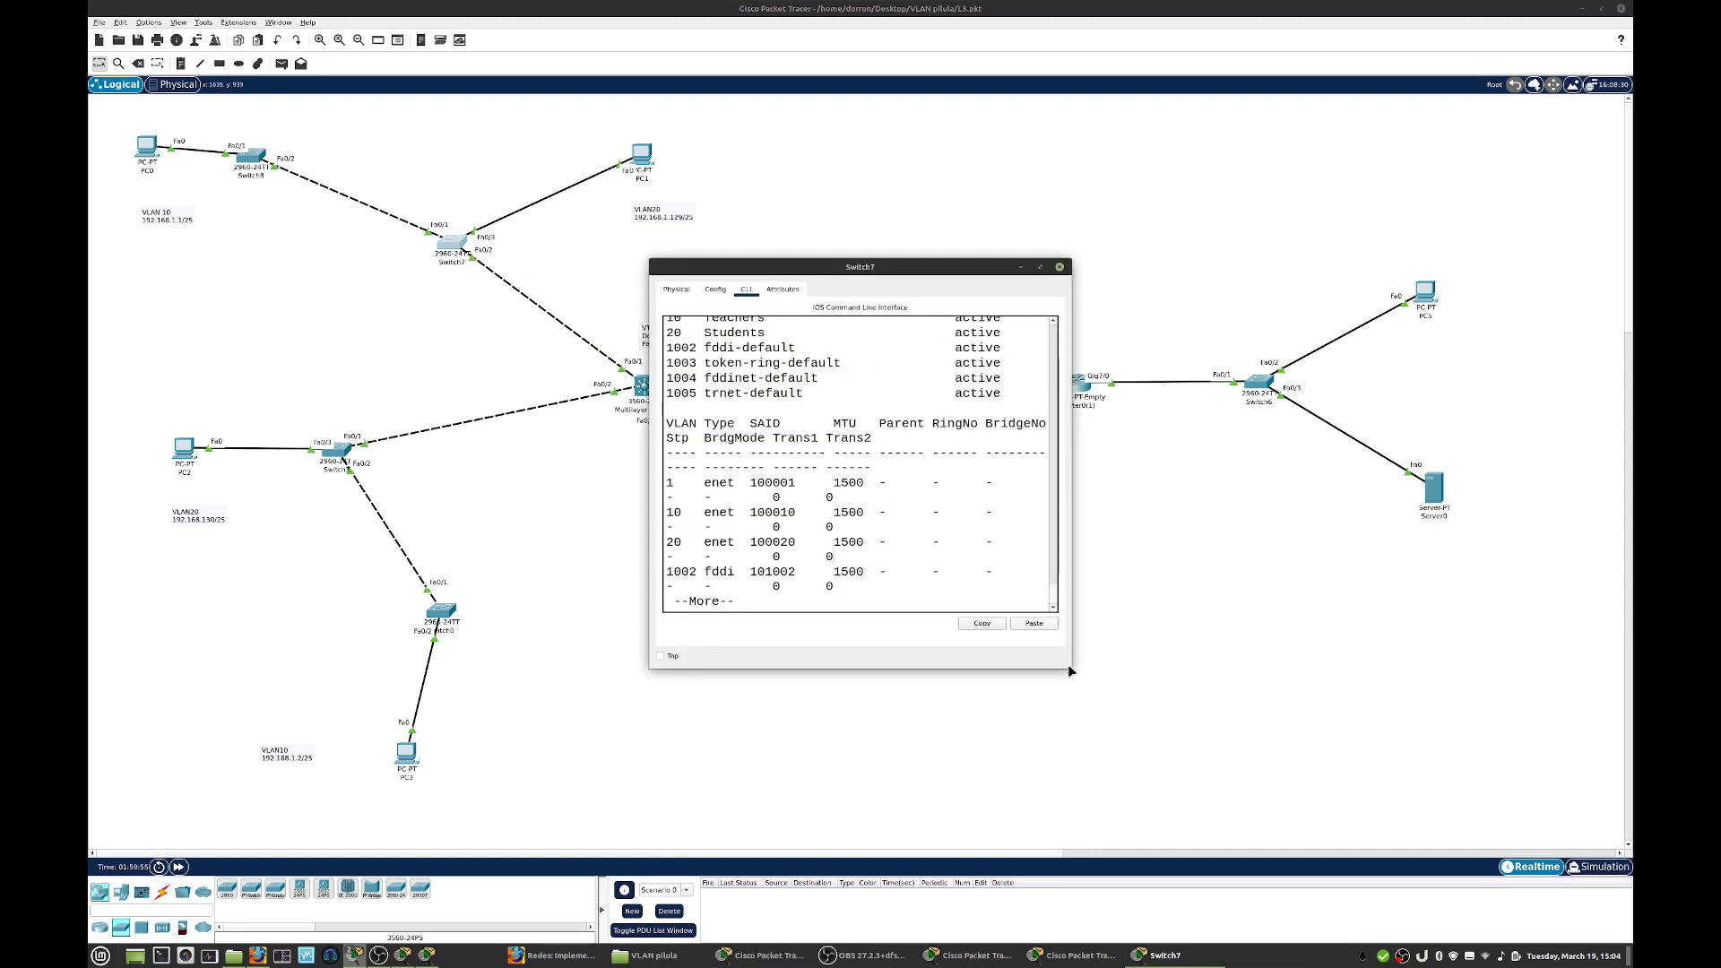
left_click_drag(1072, 672, 1288, 704)
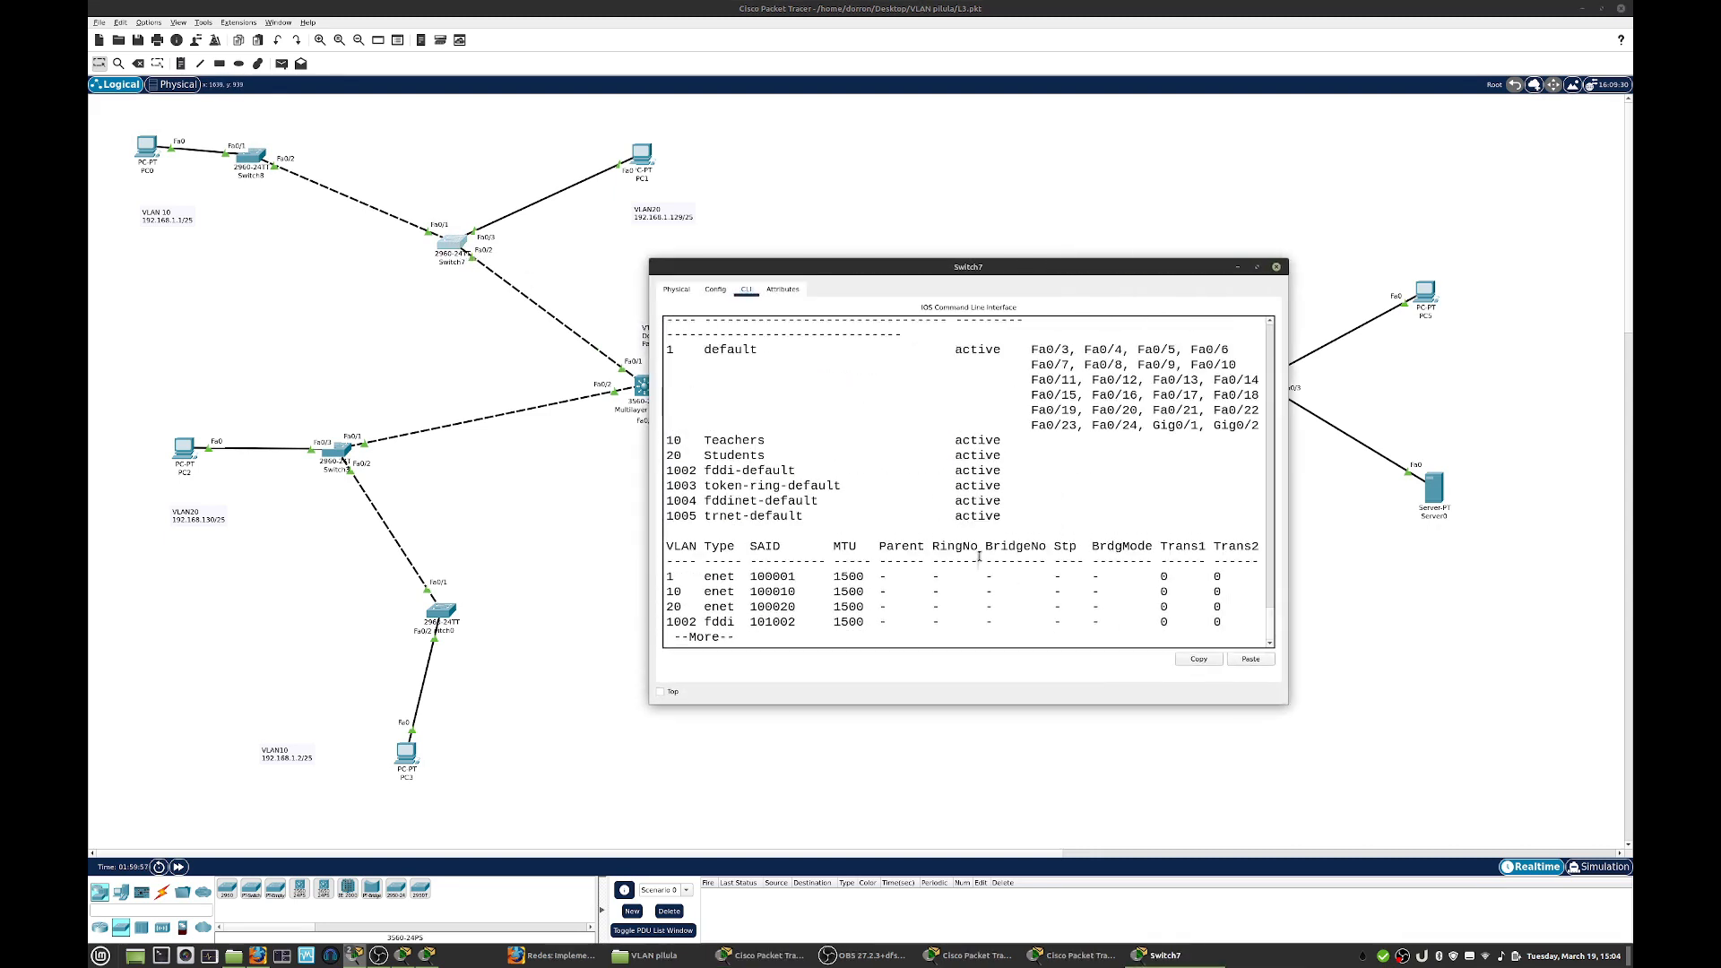
key("Return")
type("in")
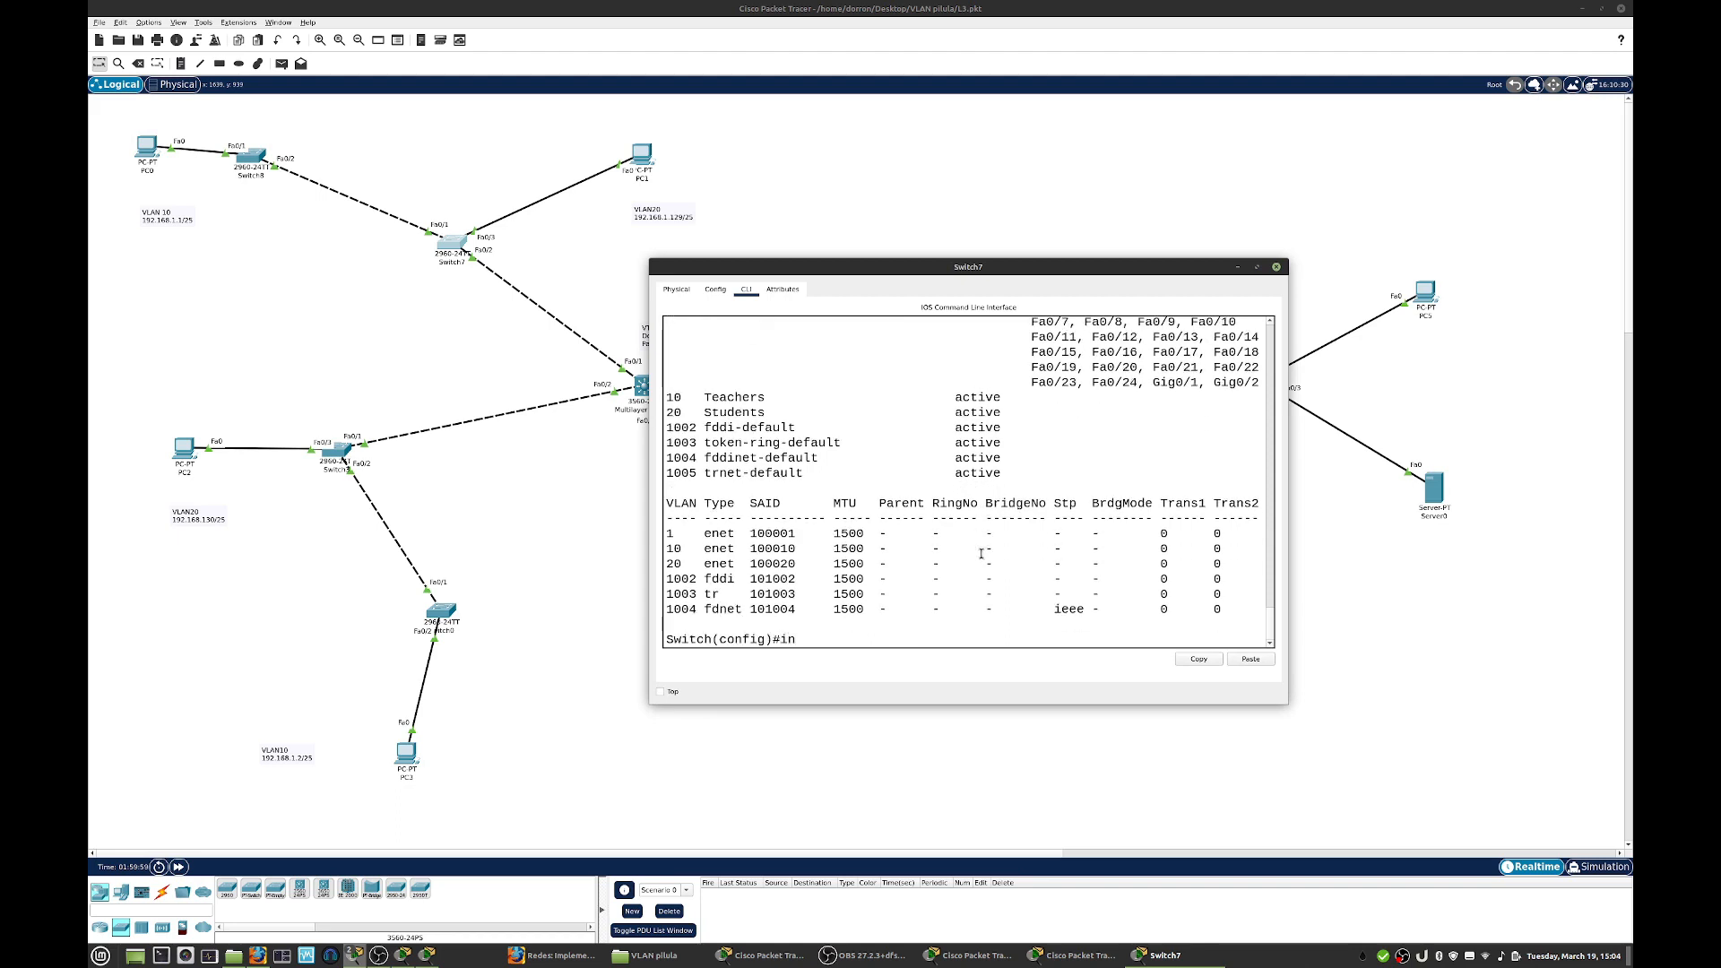
type("t f0/")
key("Return")
- Set the allowed VLANs on Switch7's f0/1 trunk to VLAN 10
type("sw")
key("Tab")
type("tr")
key("Tab")
type("al")
key("Tab")
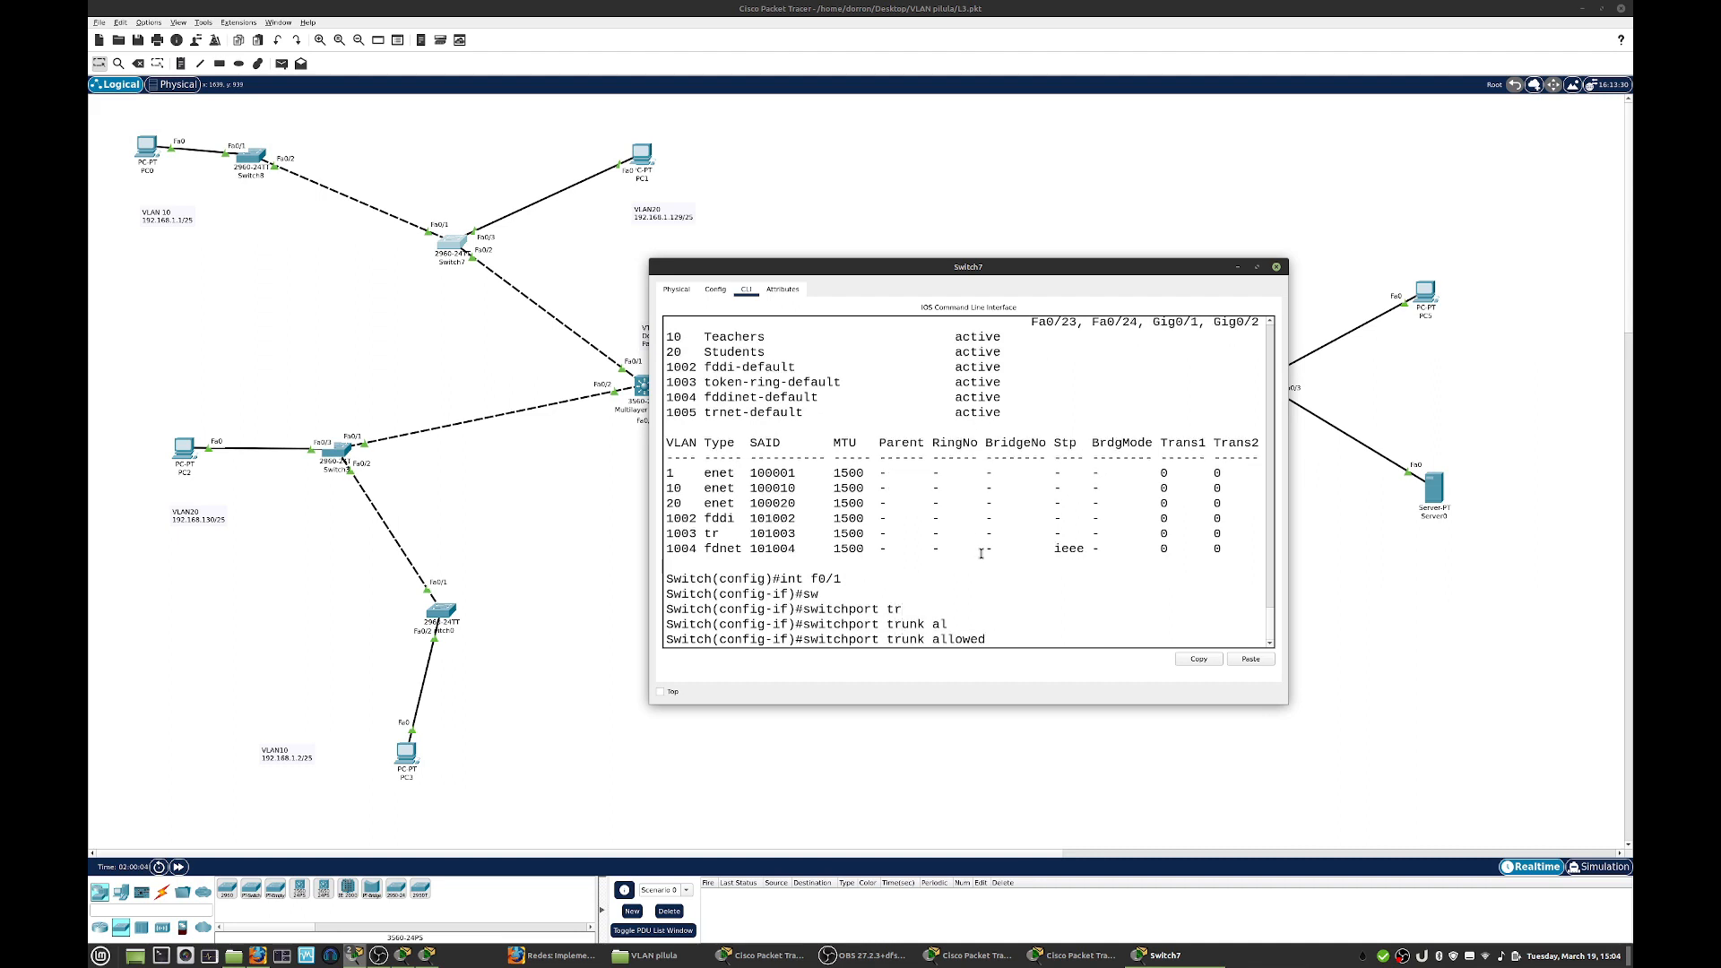
type("vl")
key("Tab")
type("10")
key("Return")
- Switch to interface f0/2 on Switch7, set its trunk's allowed VLANs to 10,20, and close the window
key("Return")
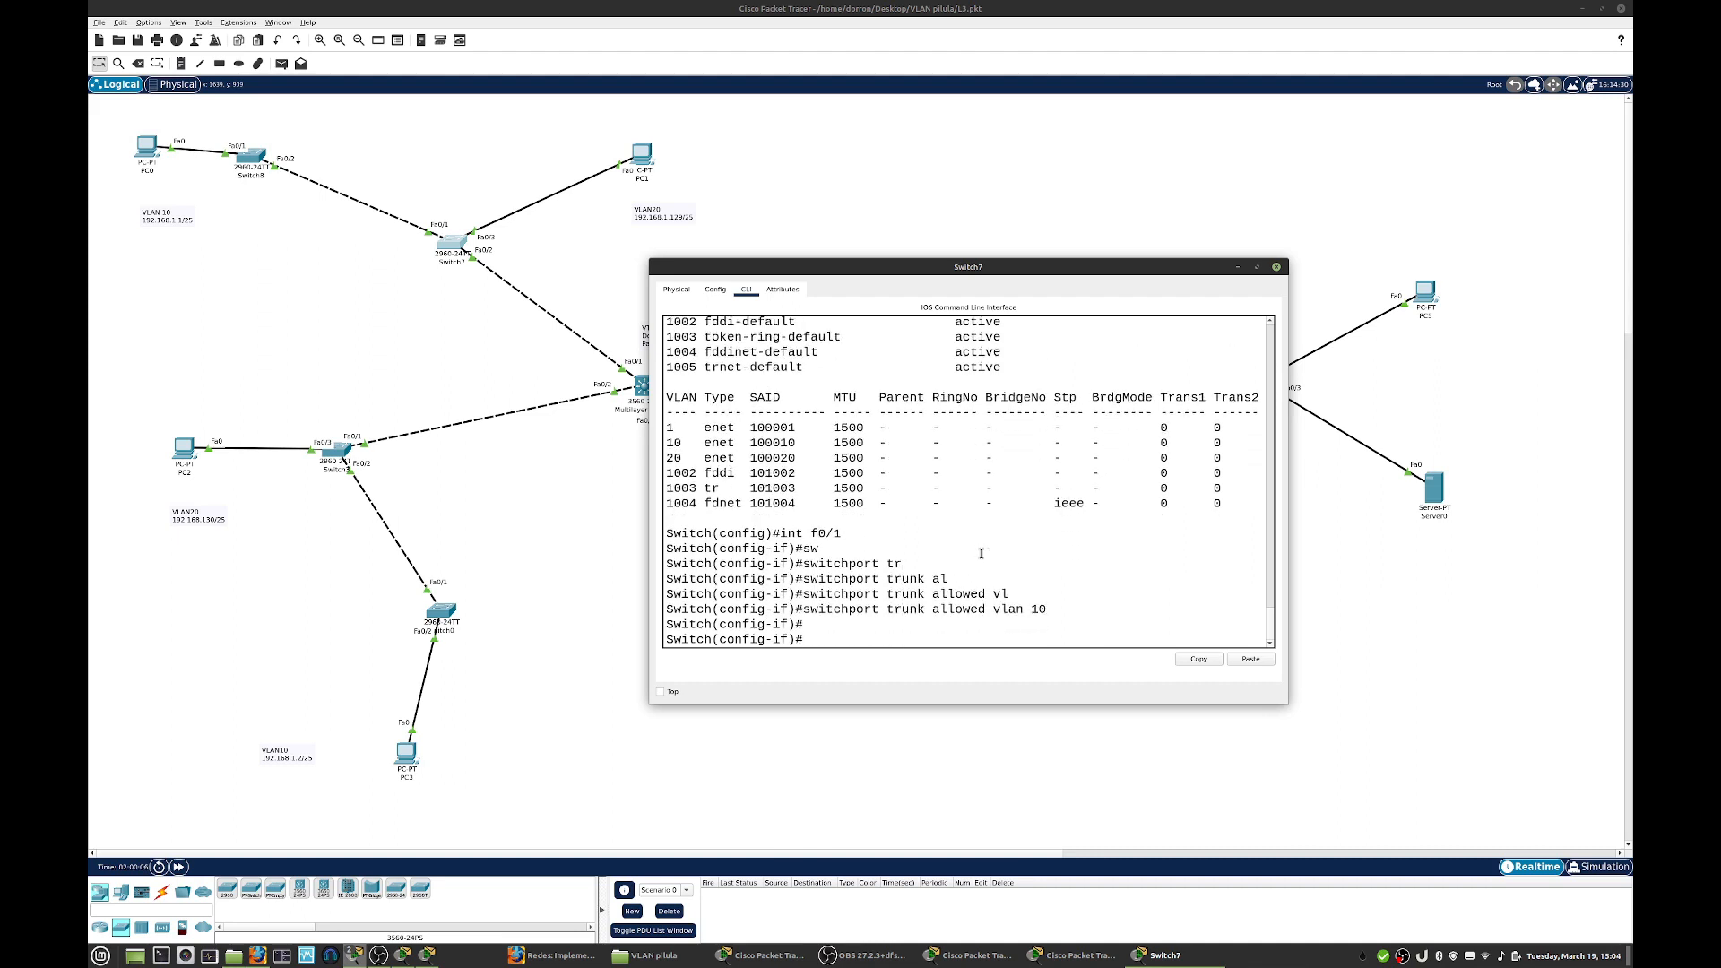
type("exit")
key("Return")
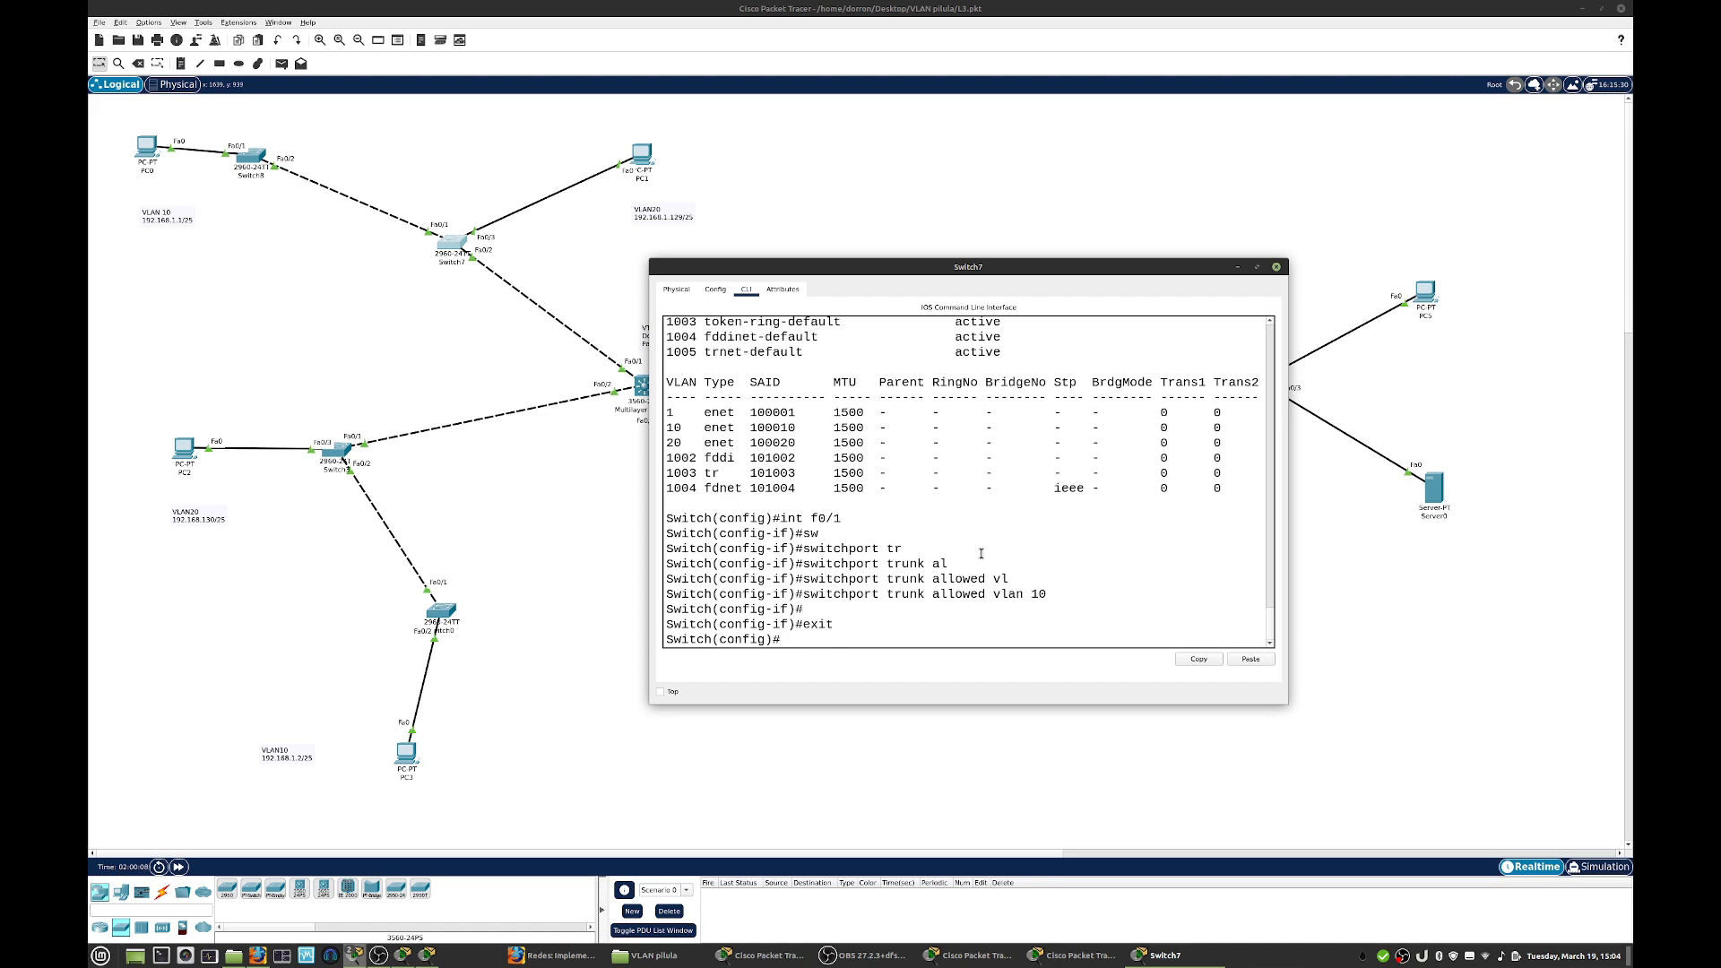
type("int f0/")
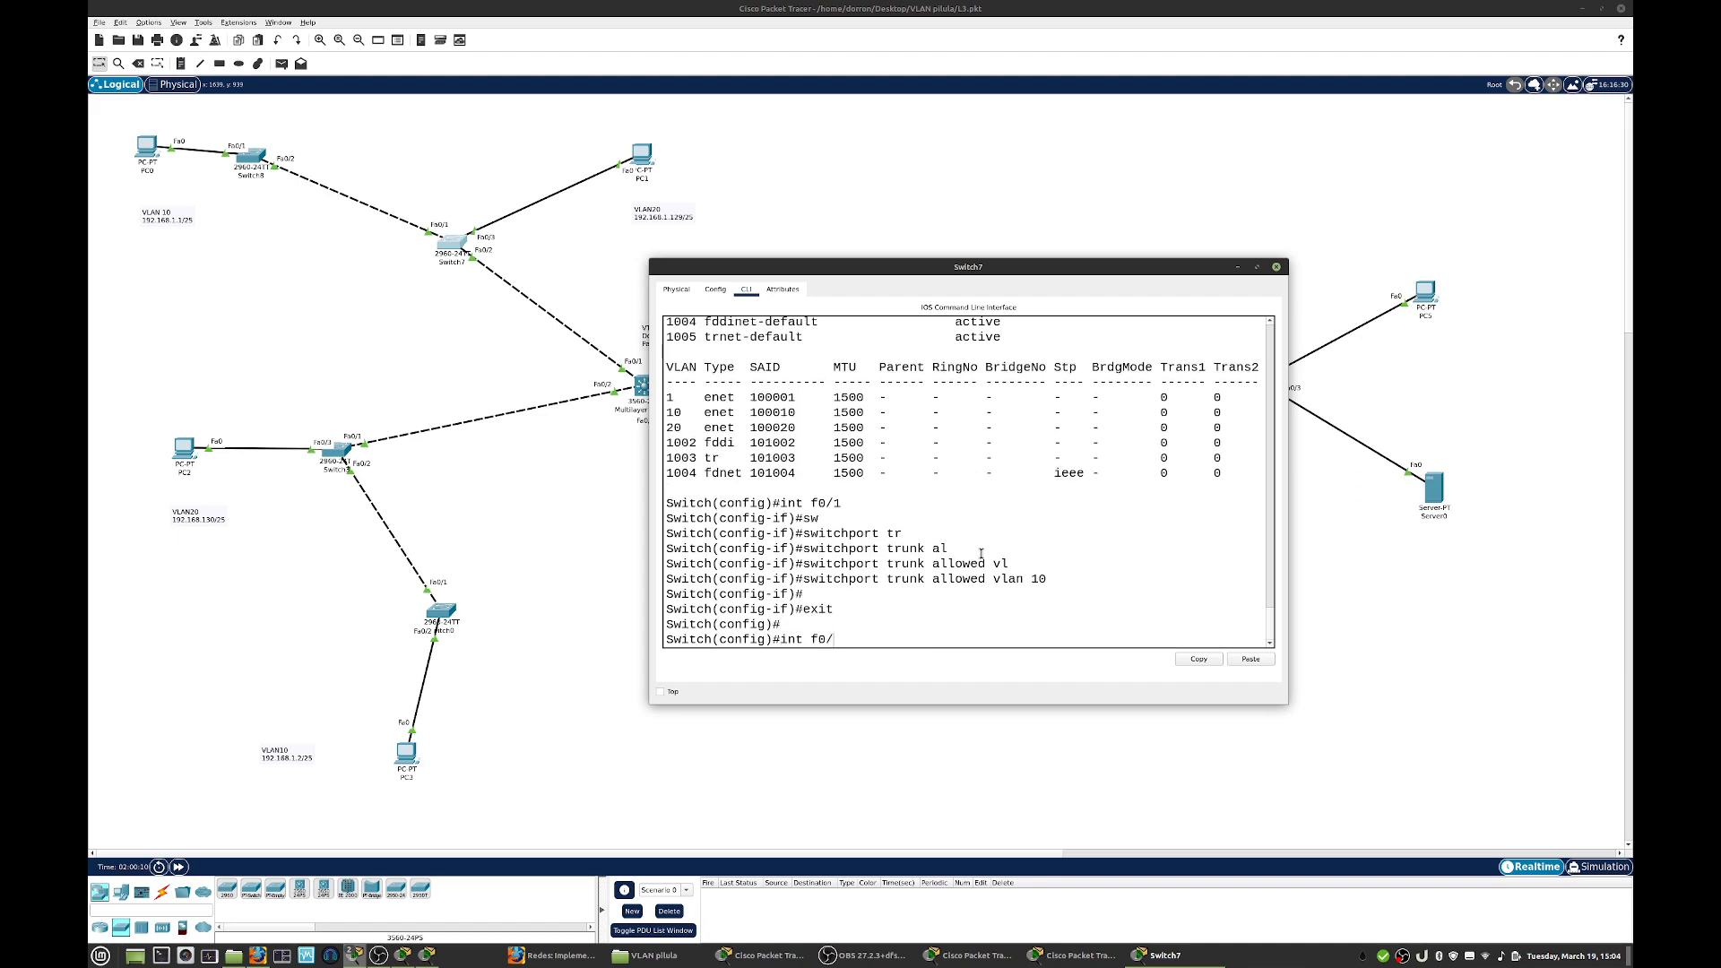
type("2")
key("Return")
type("sw")
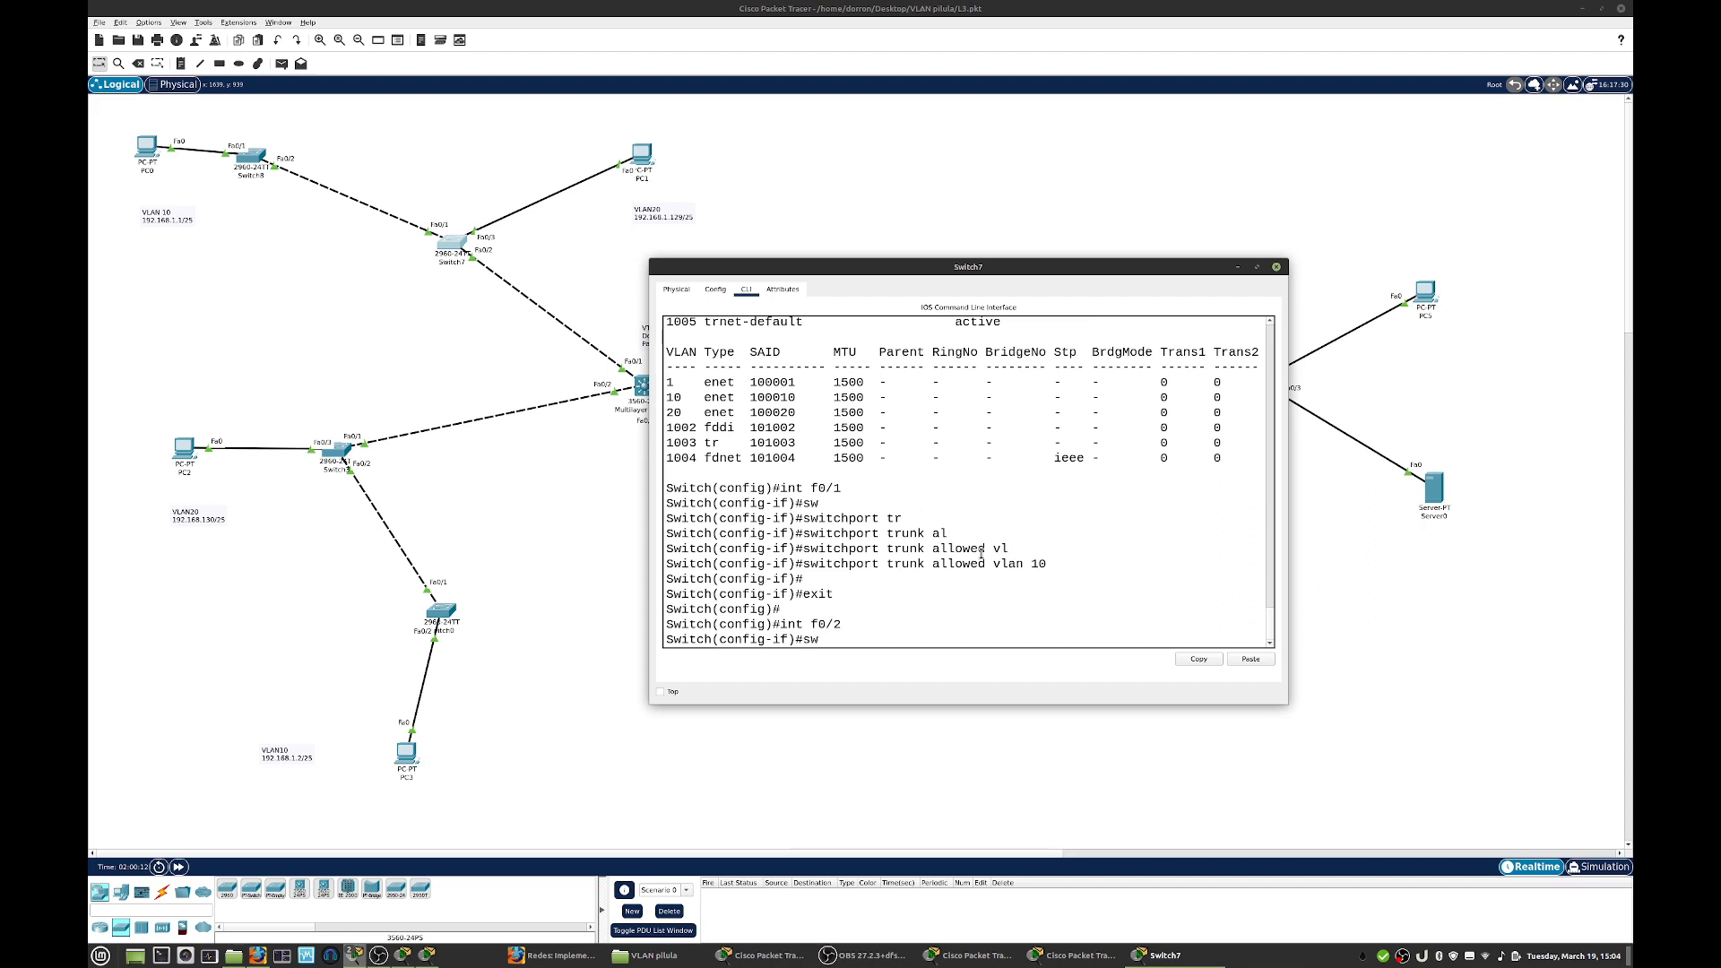
key("Tab")
type("tr")
key("Tab")
type("al")
key("Tab")
type("vla")
key("Tab")
type("10,20")
key("Return")
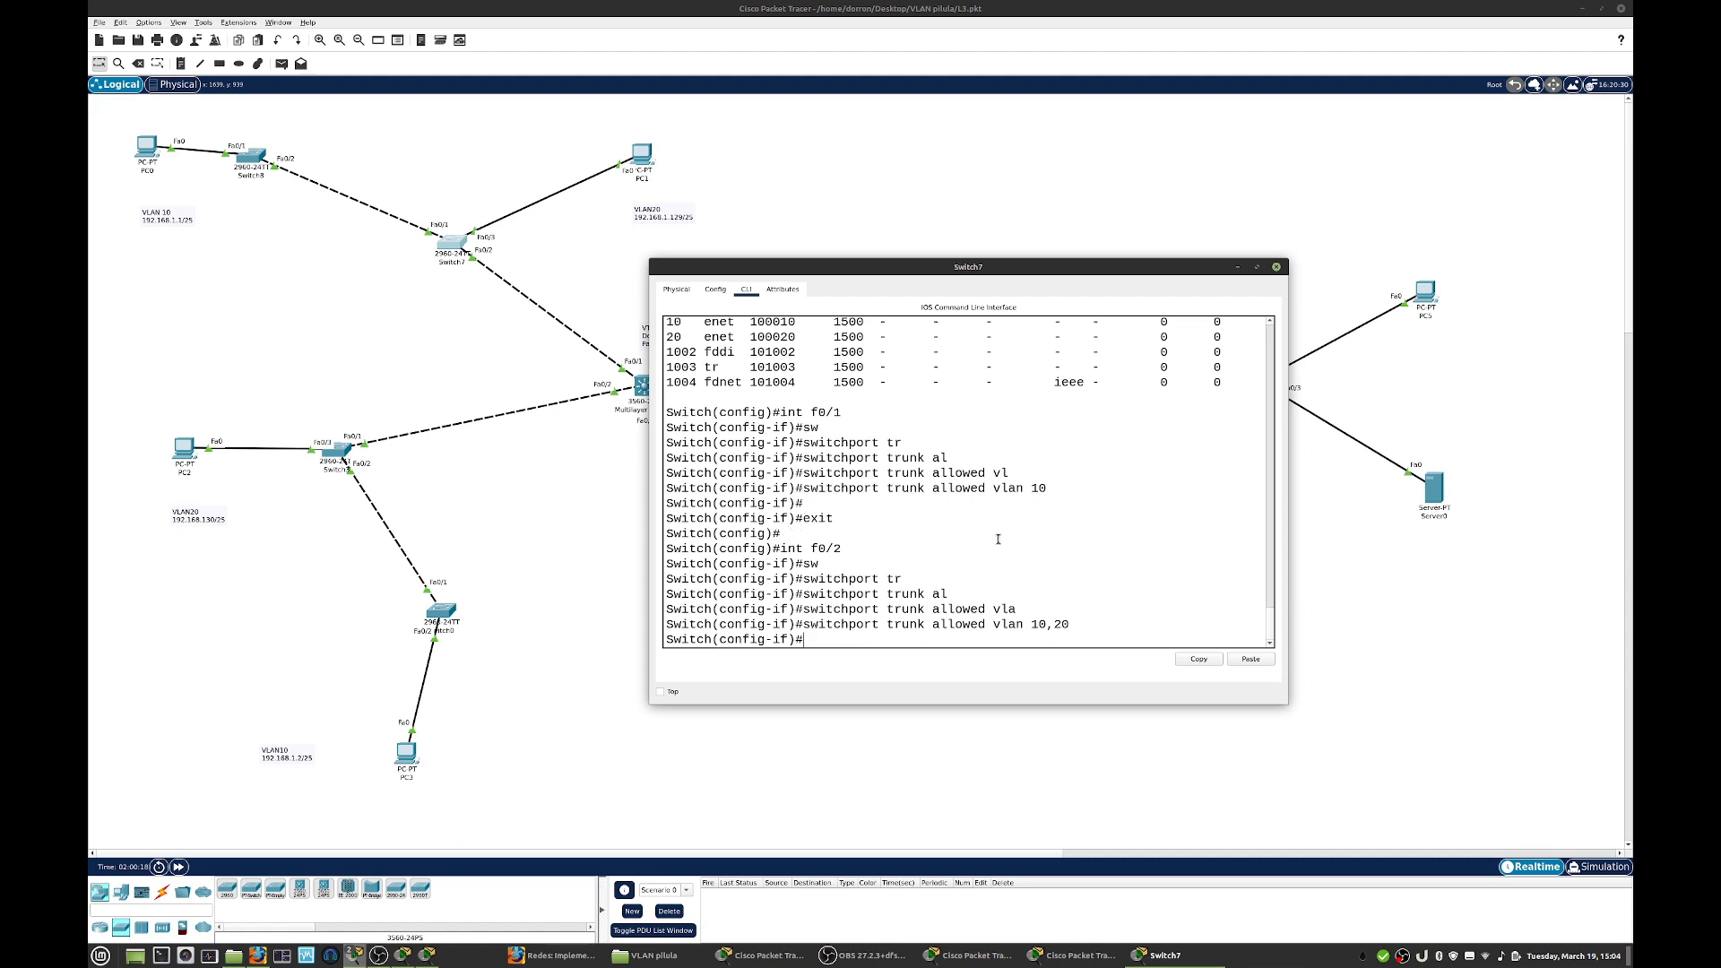
left_click(1276, 266)
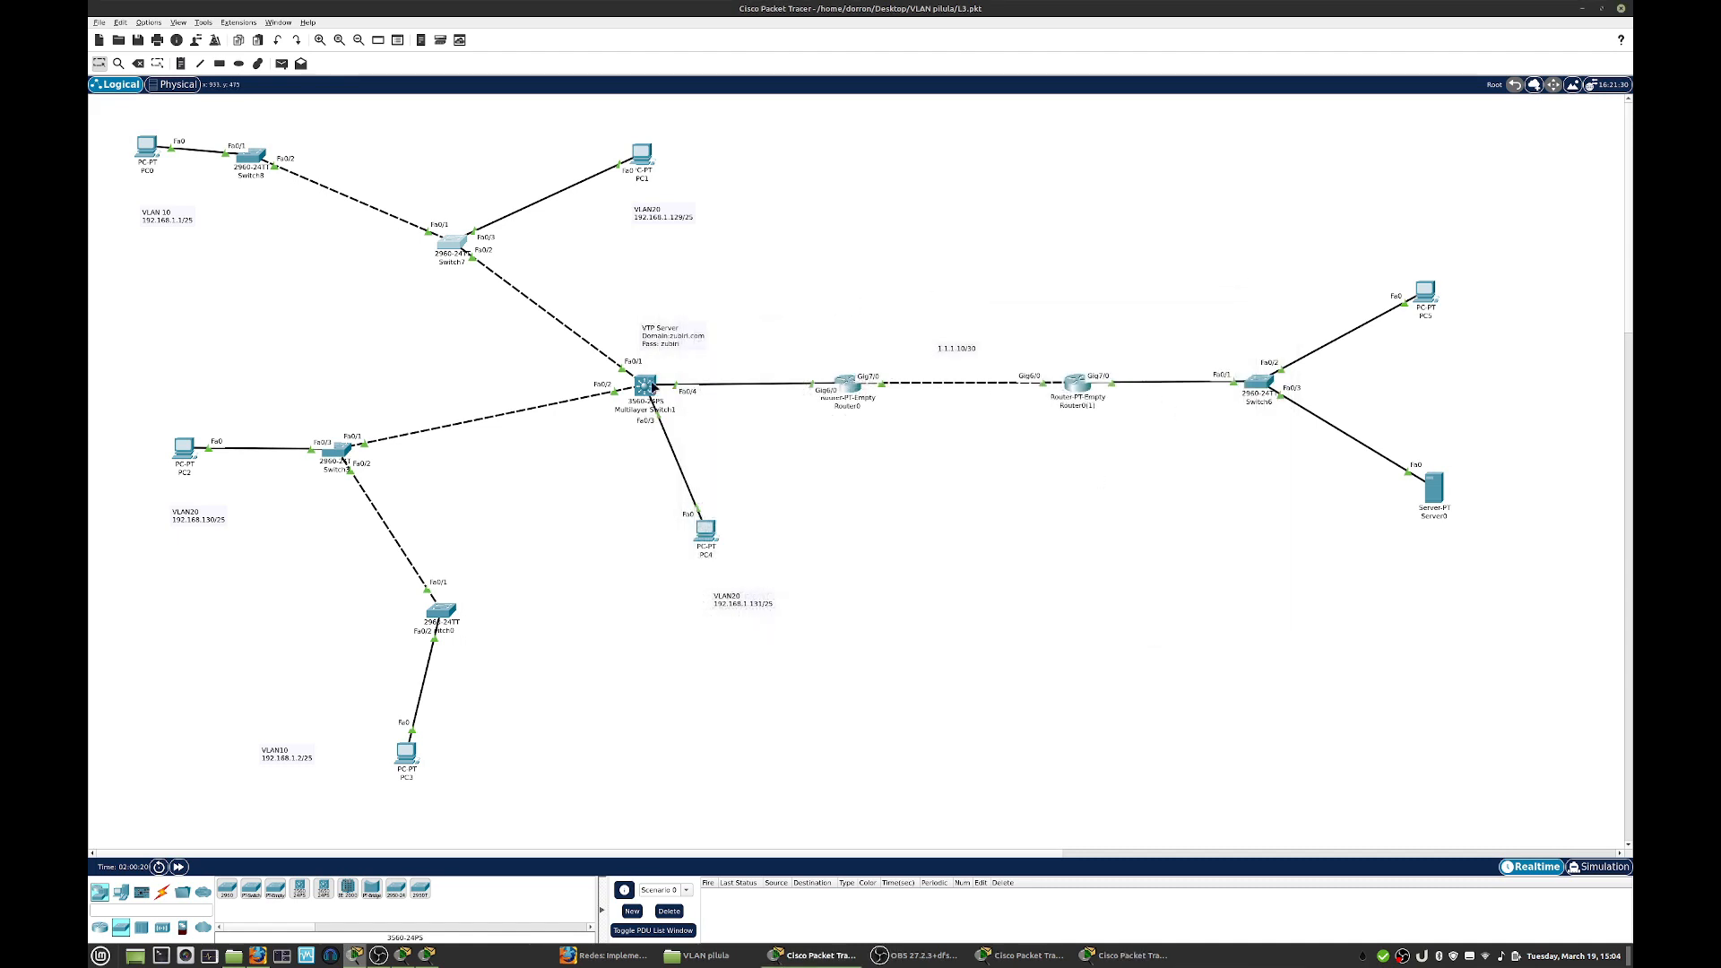
- Open Multilayer Switch1's command line in a moved, enlarged window and enter global configuration mode
left_click(642, 387)
left_click_drag(747, 268, 962, 222)
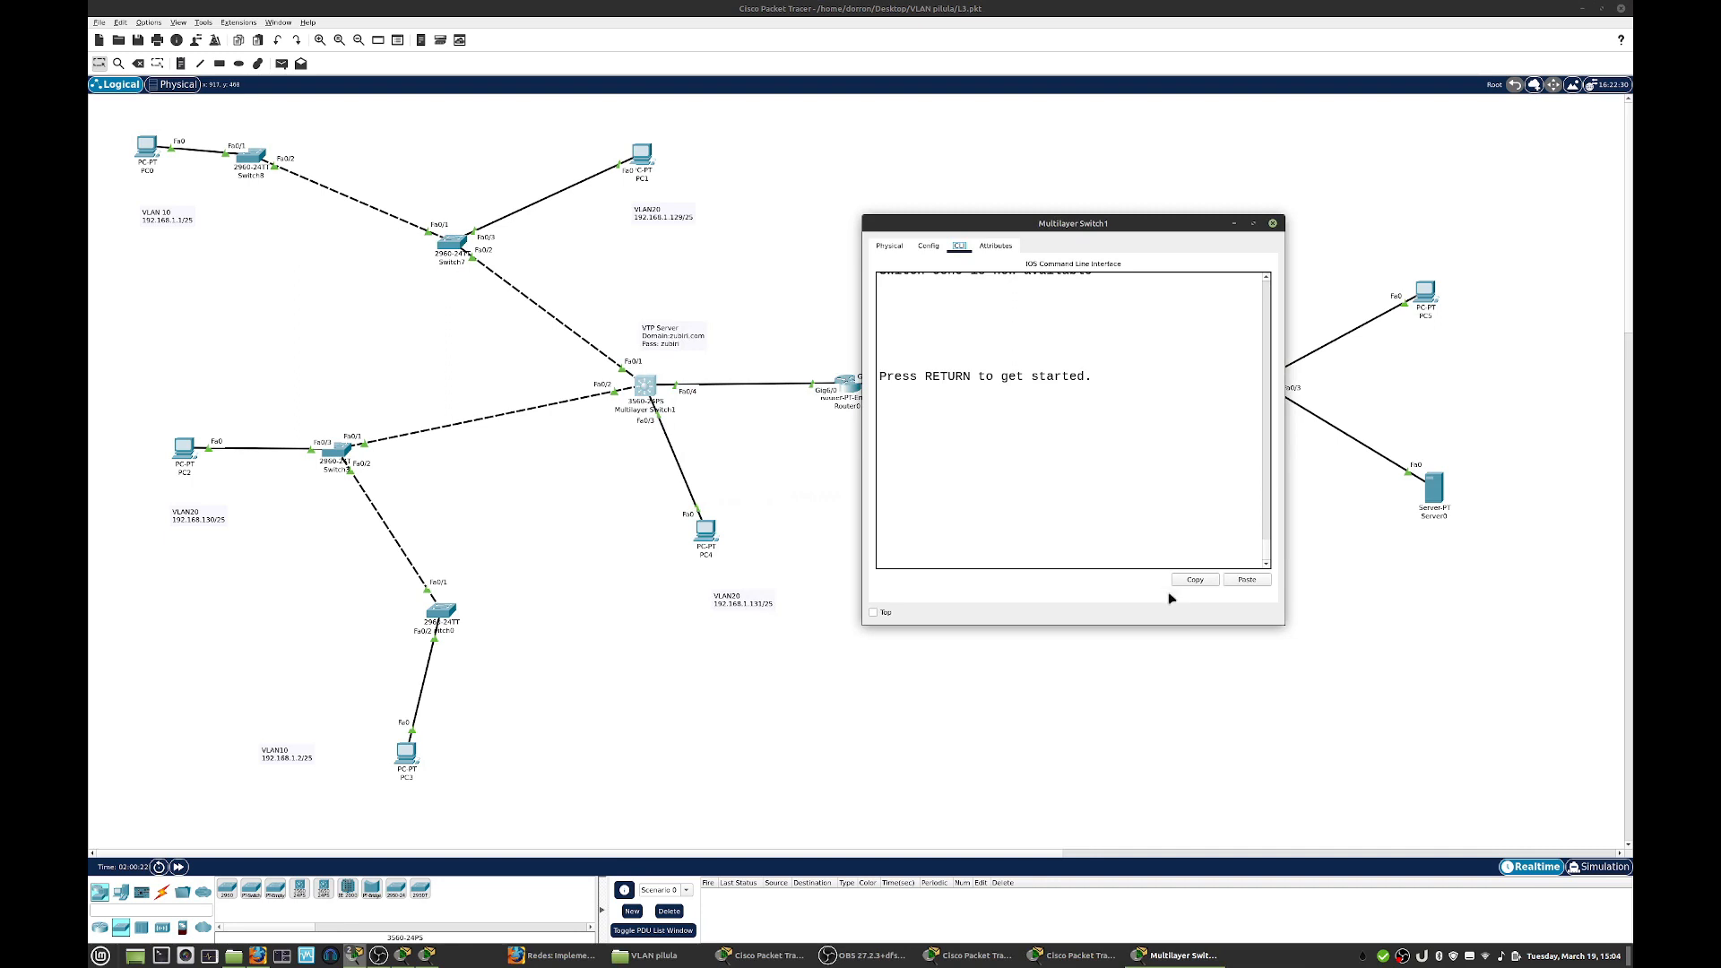
left_click_drag(1283, 623, 1439, 654)
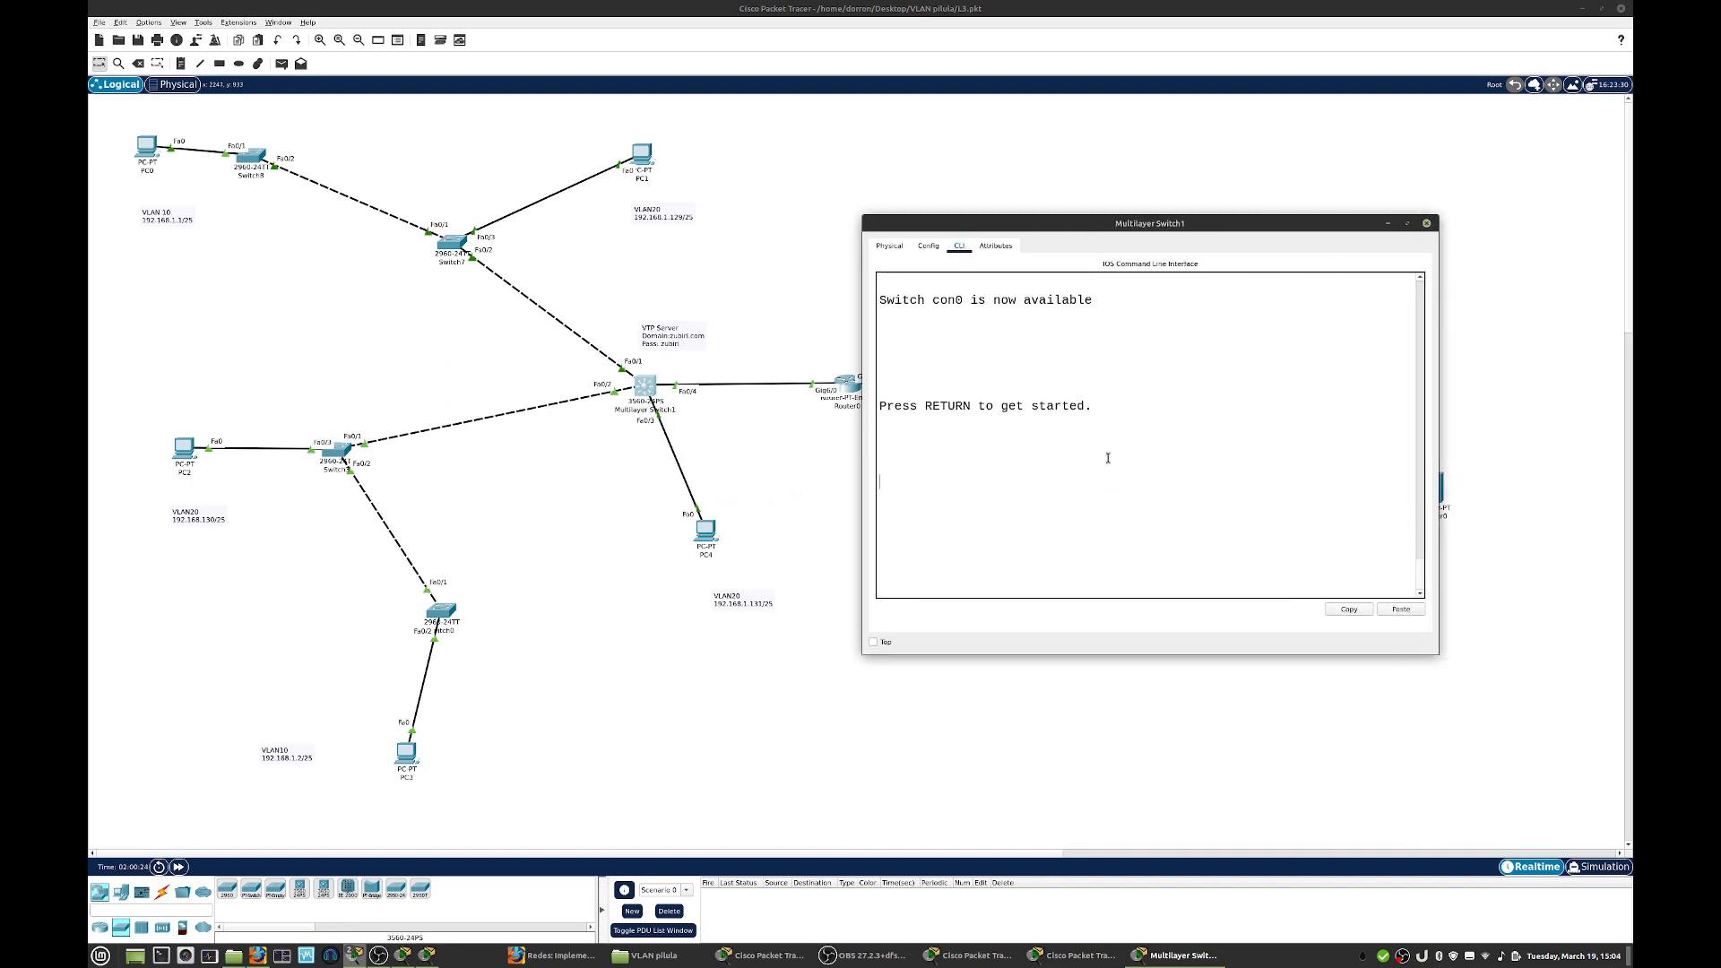
key("Return")
key("Return")
type("en")
key("Return")
type("conf t")
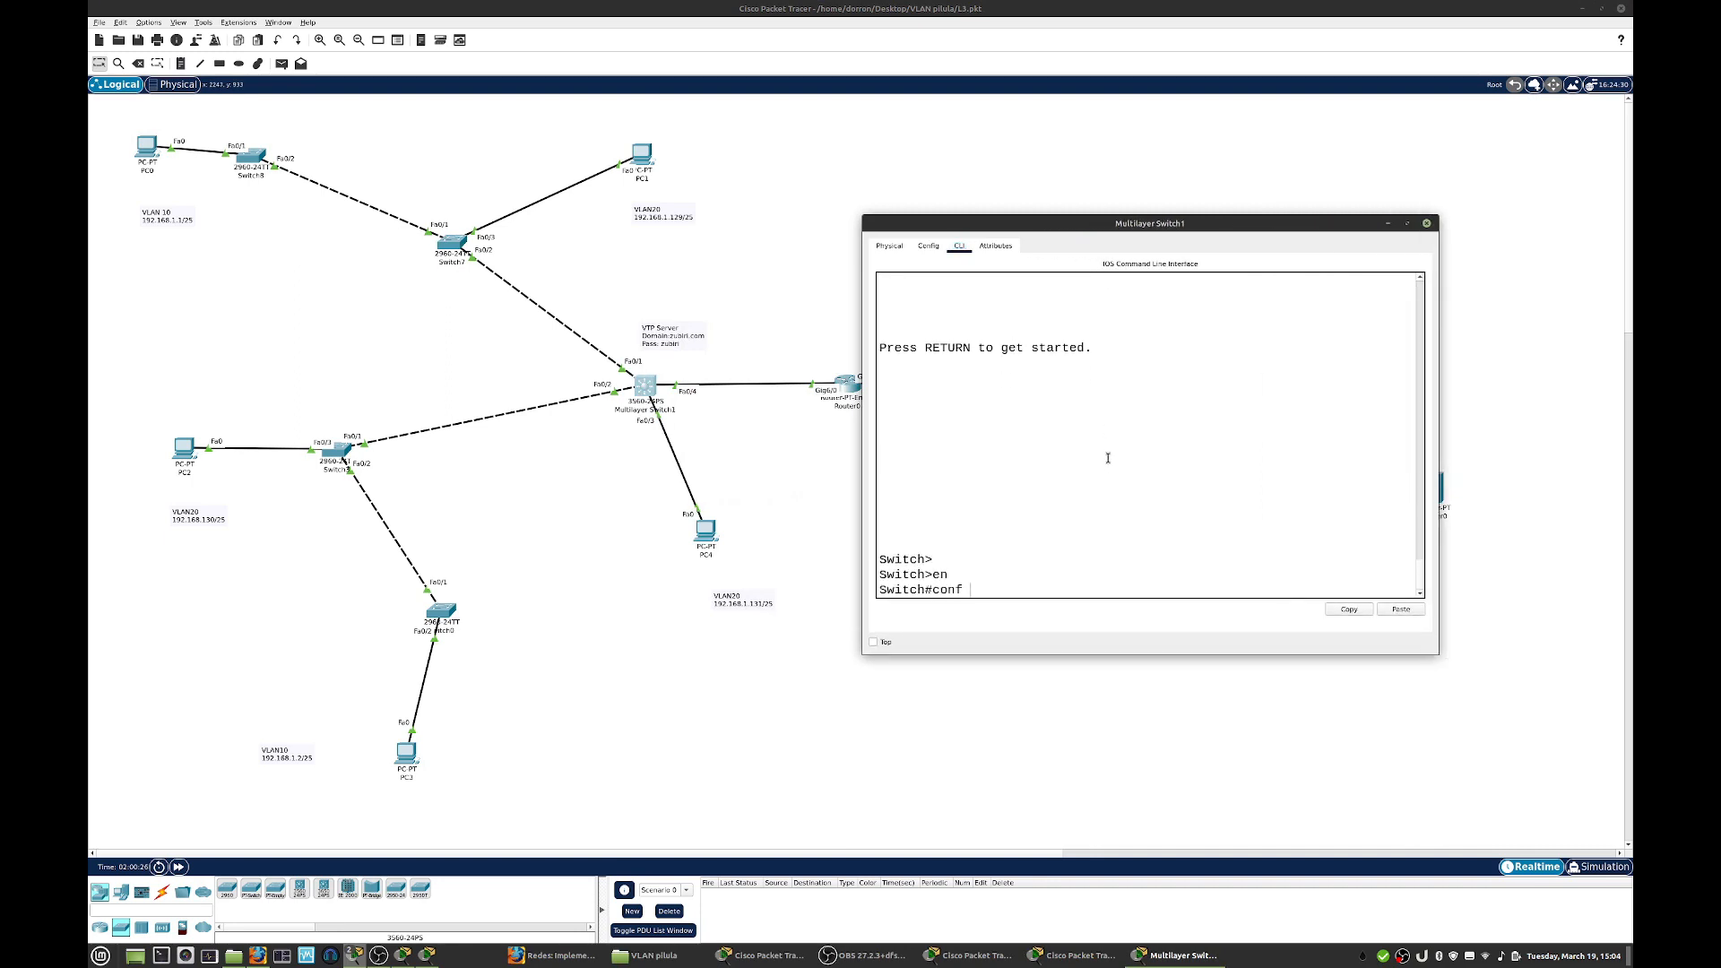
key("Return")
key("Return")
- Enter configuration of interface range f0/1 - f0/2 on the multilayer switch
type("int f0/")
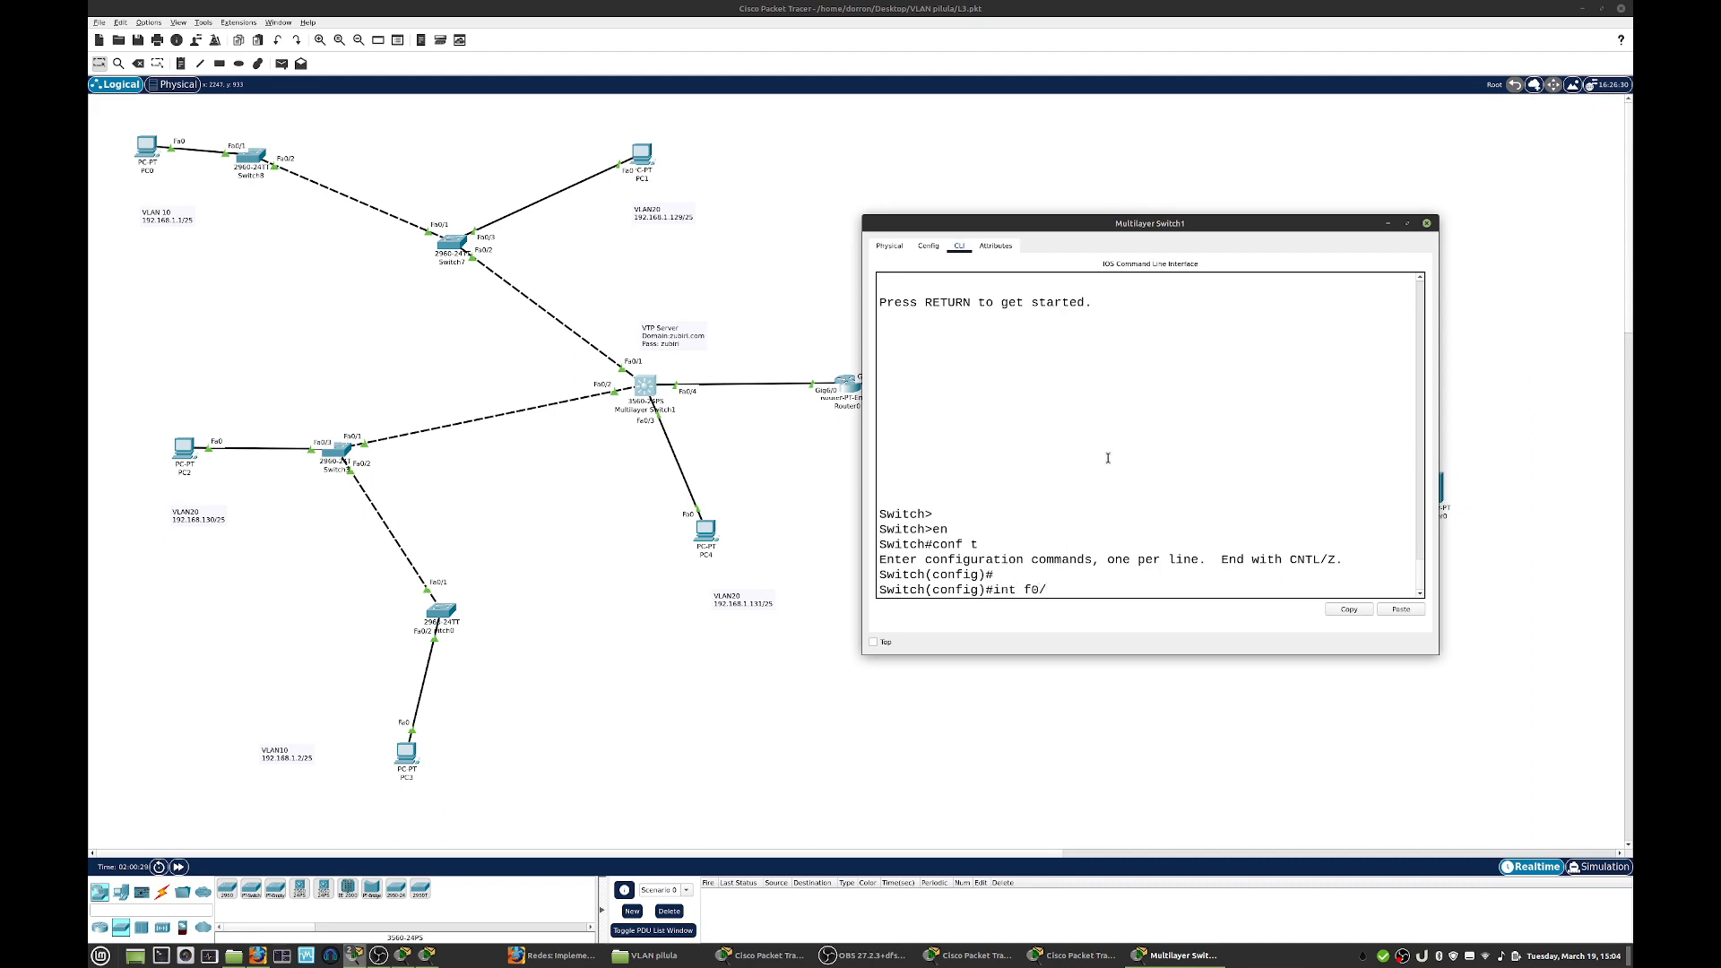
key("BackSpace")
key("BackSpace")
key("BackSpace")
key("BackSpace")
key("BackSpace")
key("BackSpace")
left_click(1031, 540)
type("range")
key("Tab")
type("f0/1")
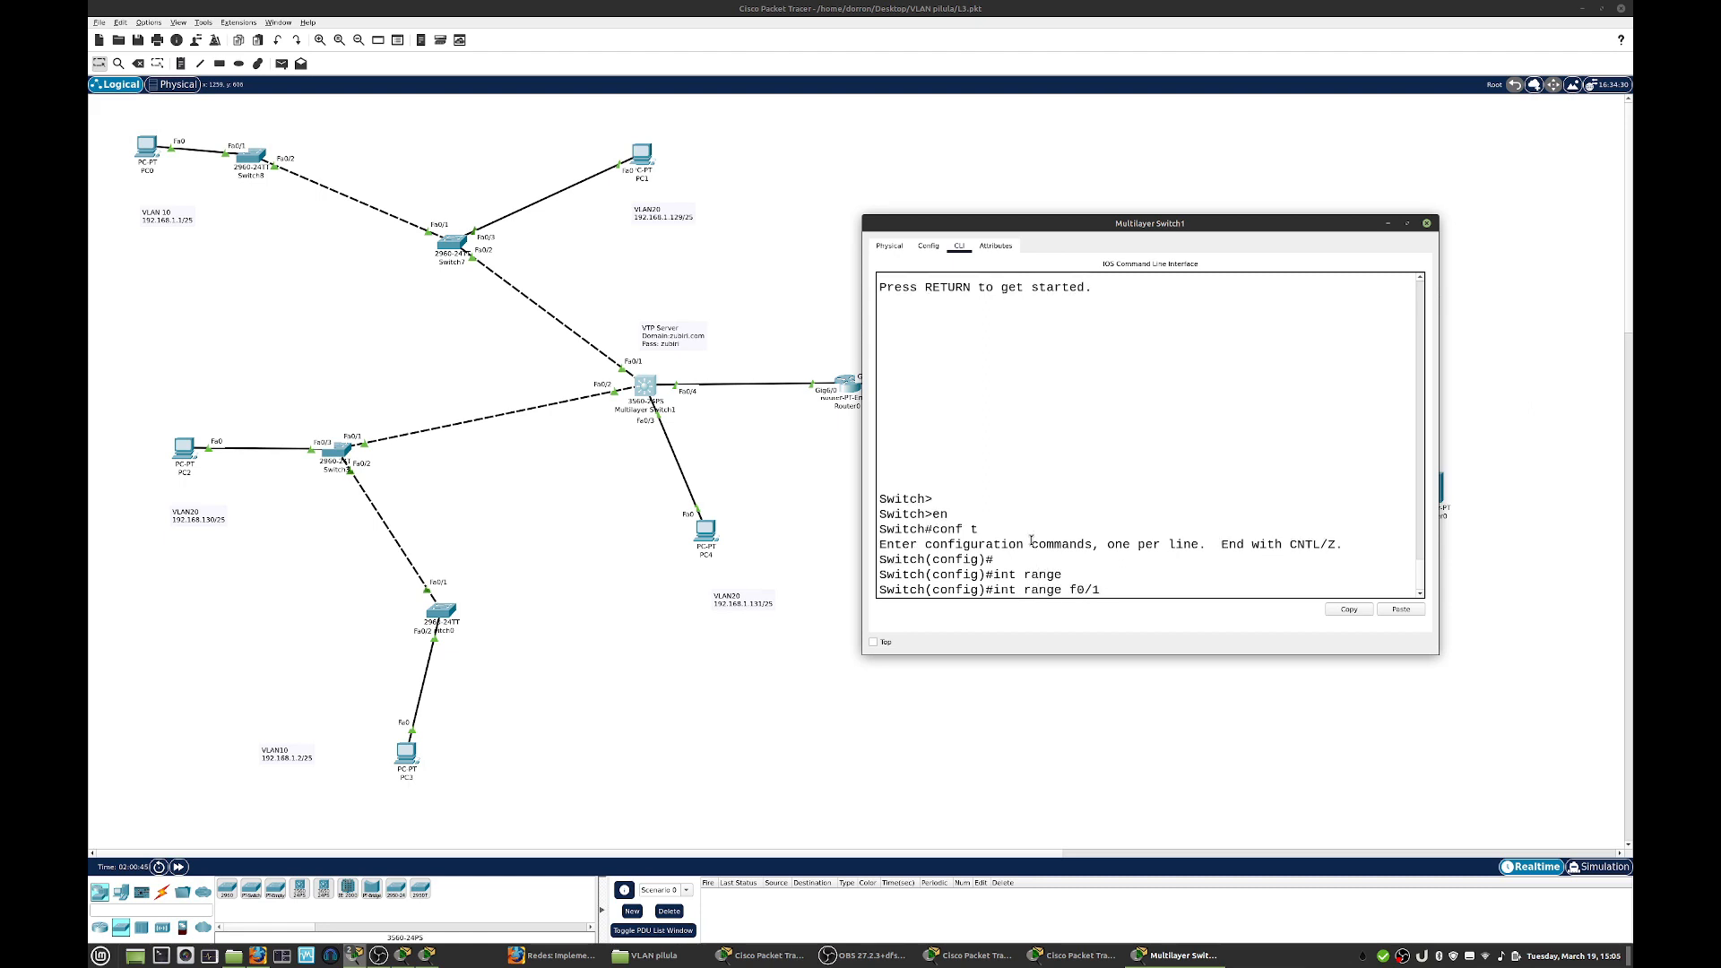
type(" - f0/2")
key("Return")
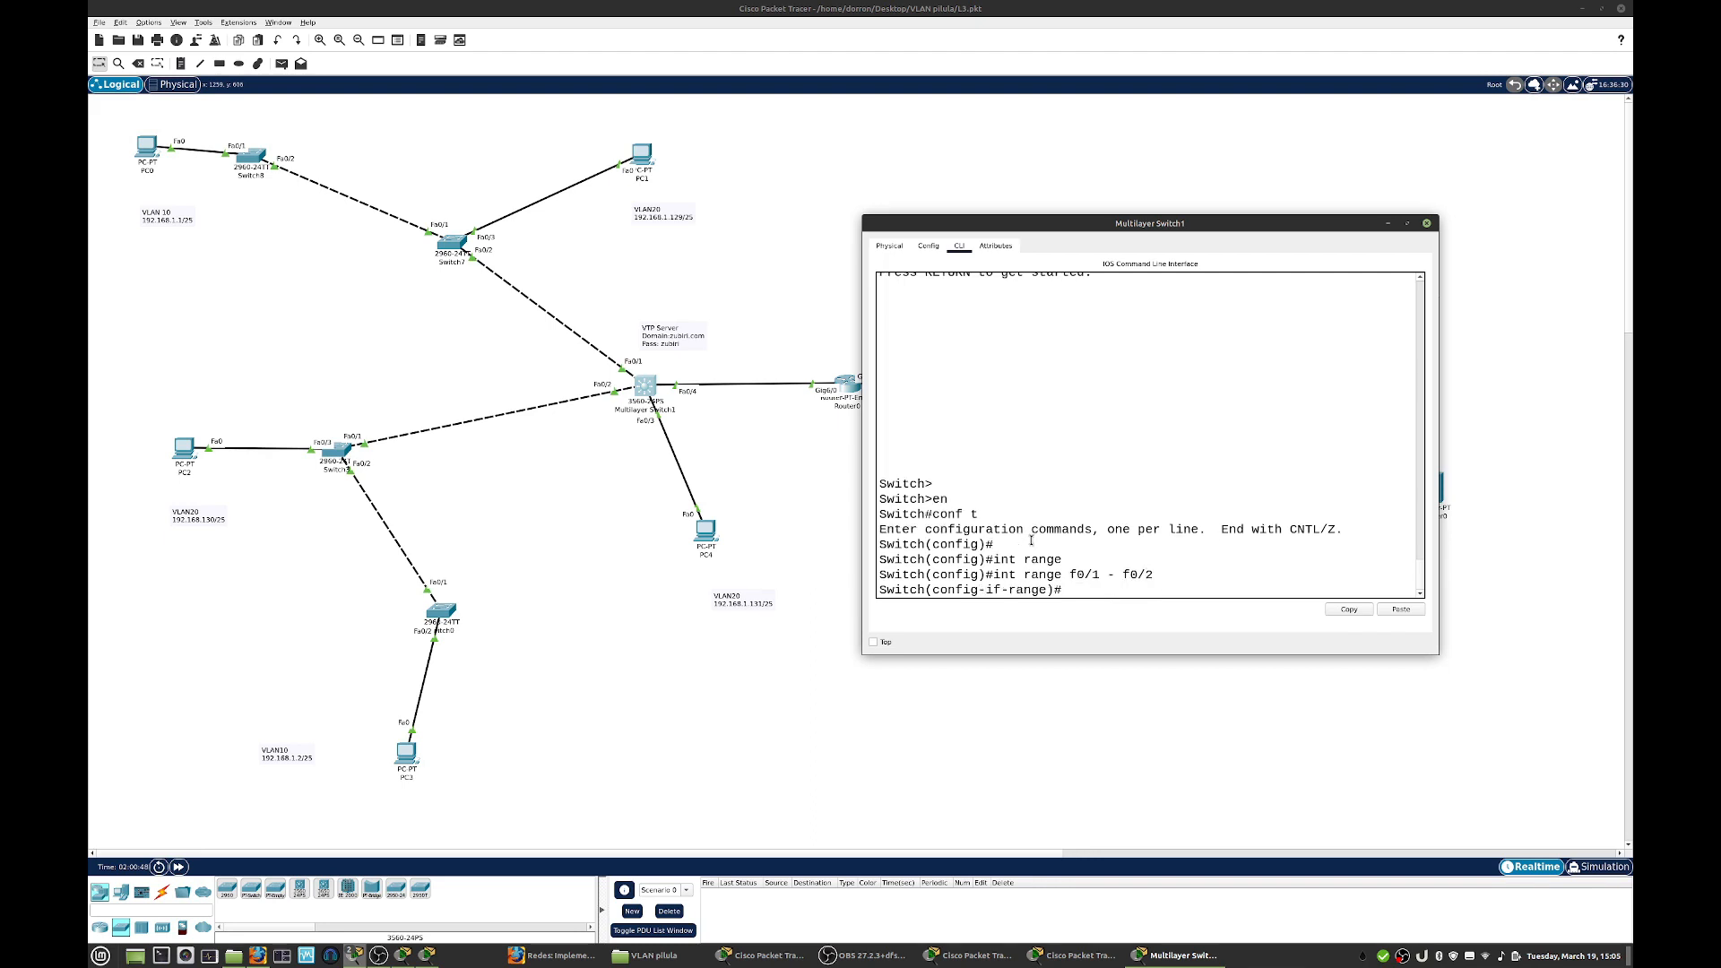
- Set the allowed trunk VLANs to 10,20 on the multilayer switch's selected interface range and close its window
type("sw")
key("Tab")
type("tr")
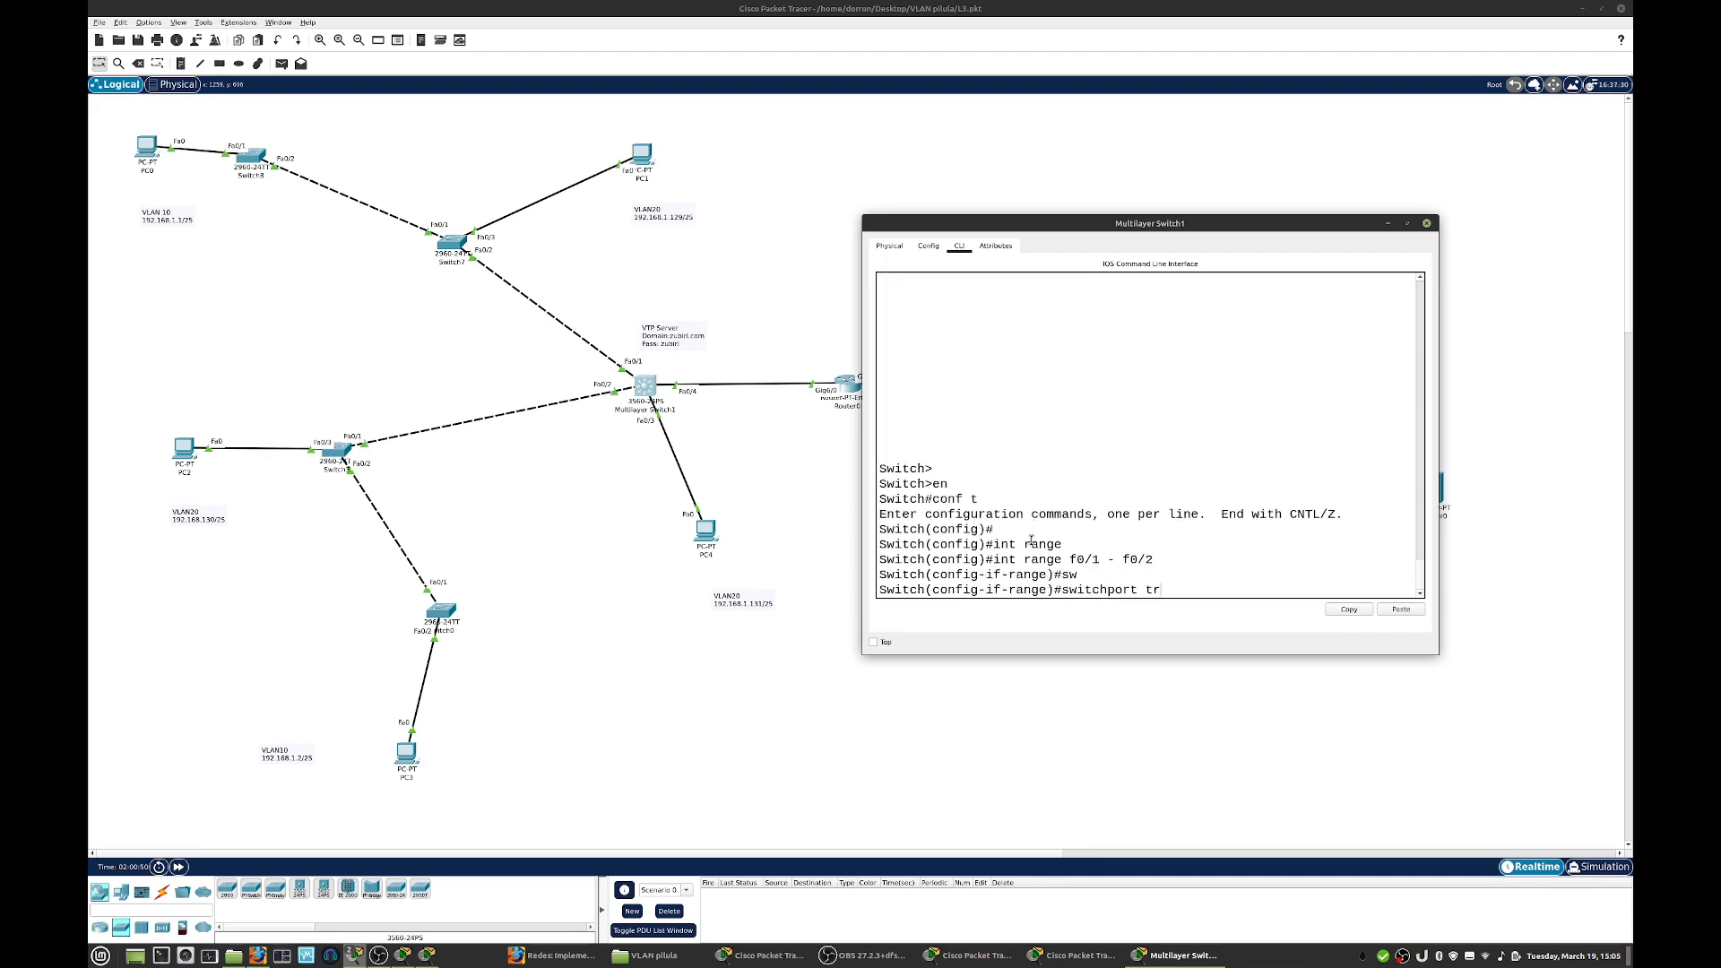
key("Tab")
type("al")
key("Tab")
type("vl")
key("Tab")
type("10,20")
key("Return")
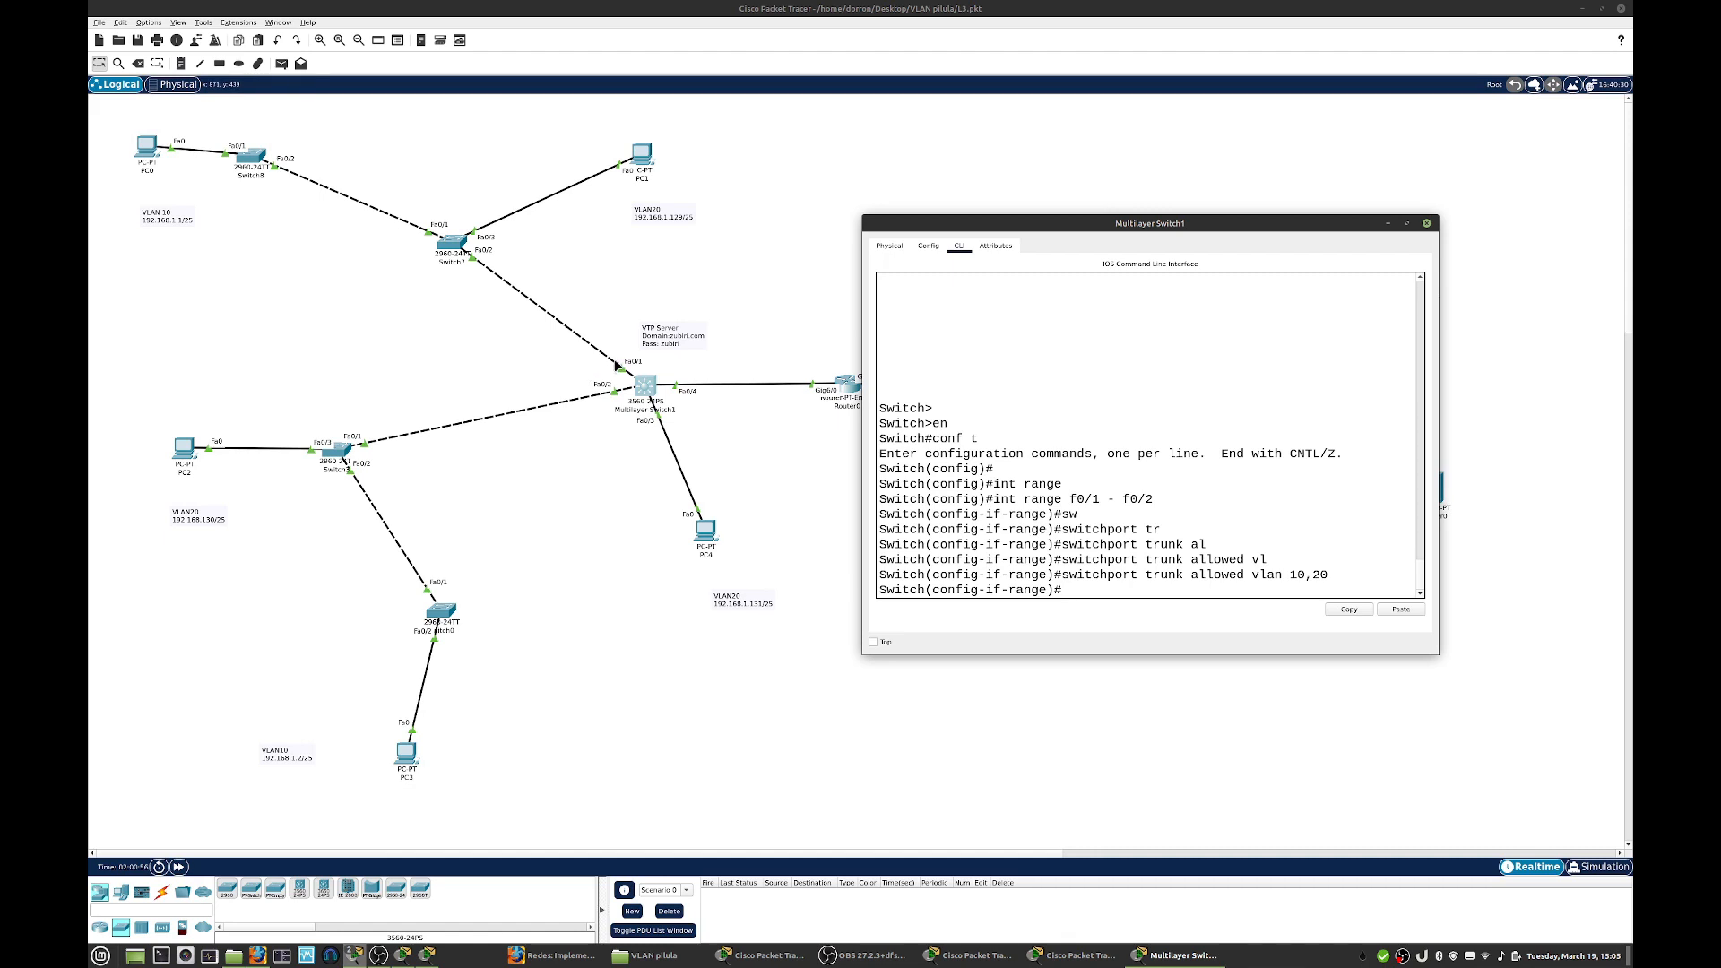
left_click(1426, 223)
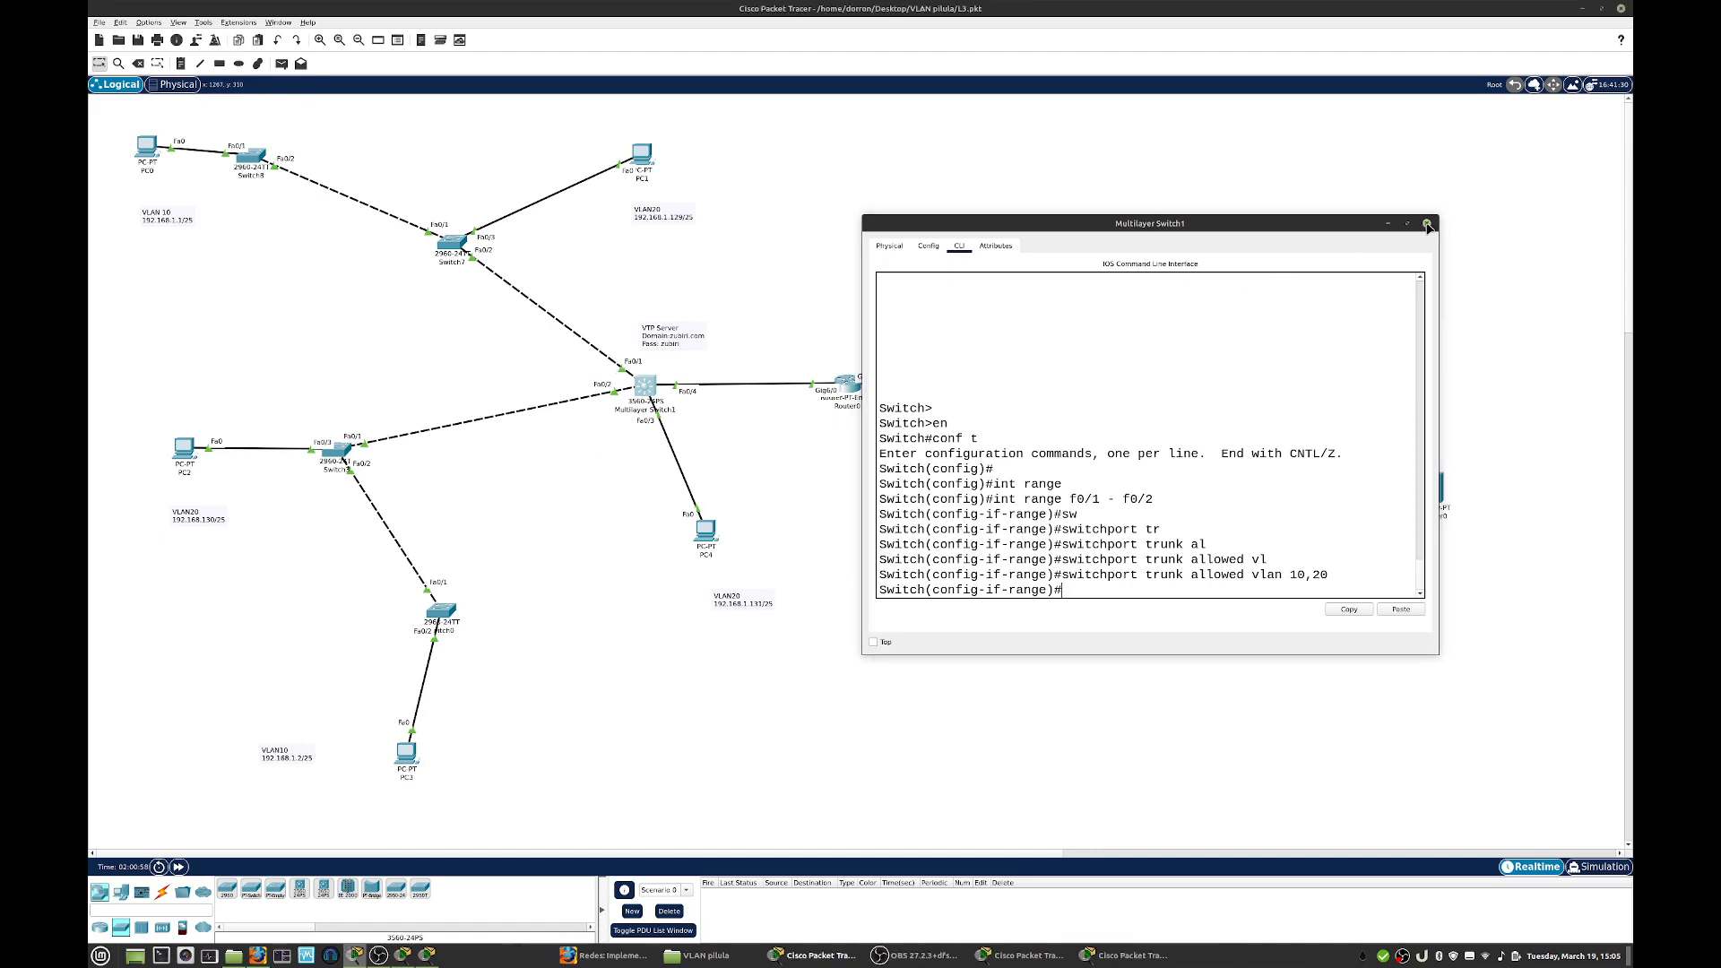
- Open Switch3's command line in a moved, enlarged window, finish the paged VLAN listing and enter configuration of interface f0/1
left_click(339, 453)
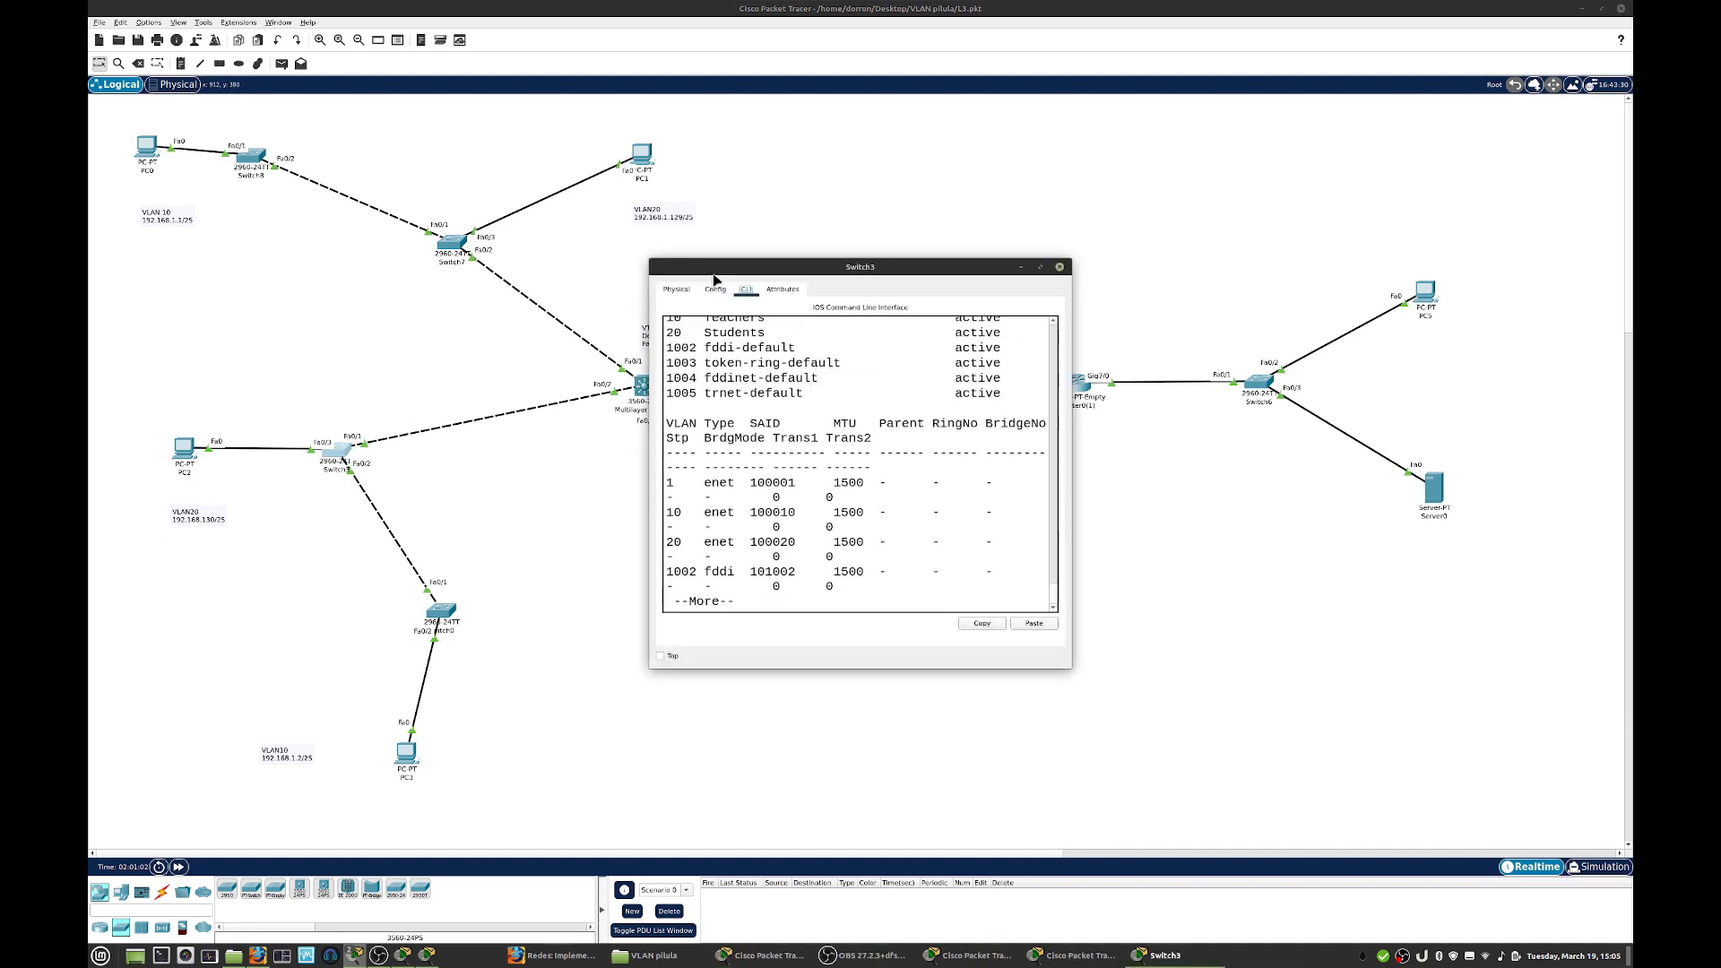
left_click_drag(713, 268, 889, 233)
left_click_drag(1243, 631, 1560, 713)
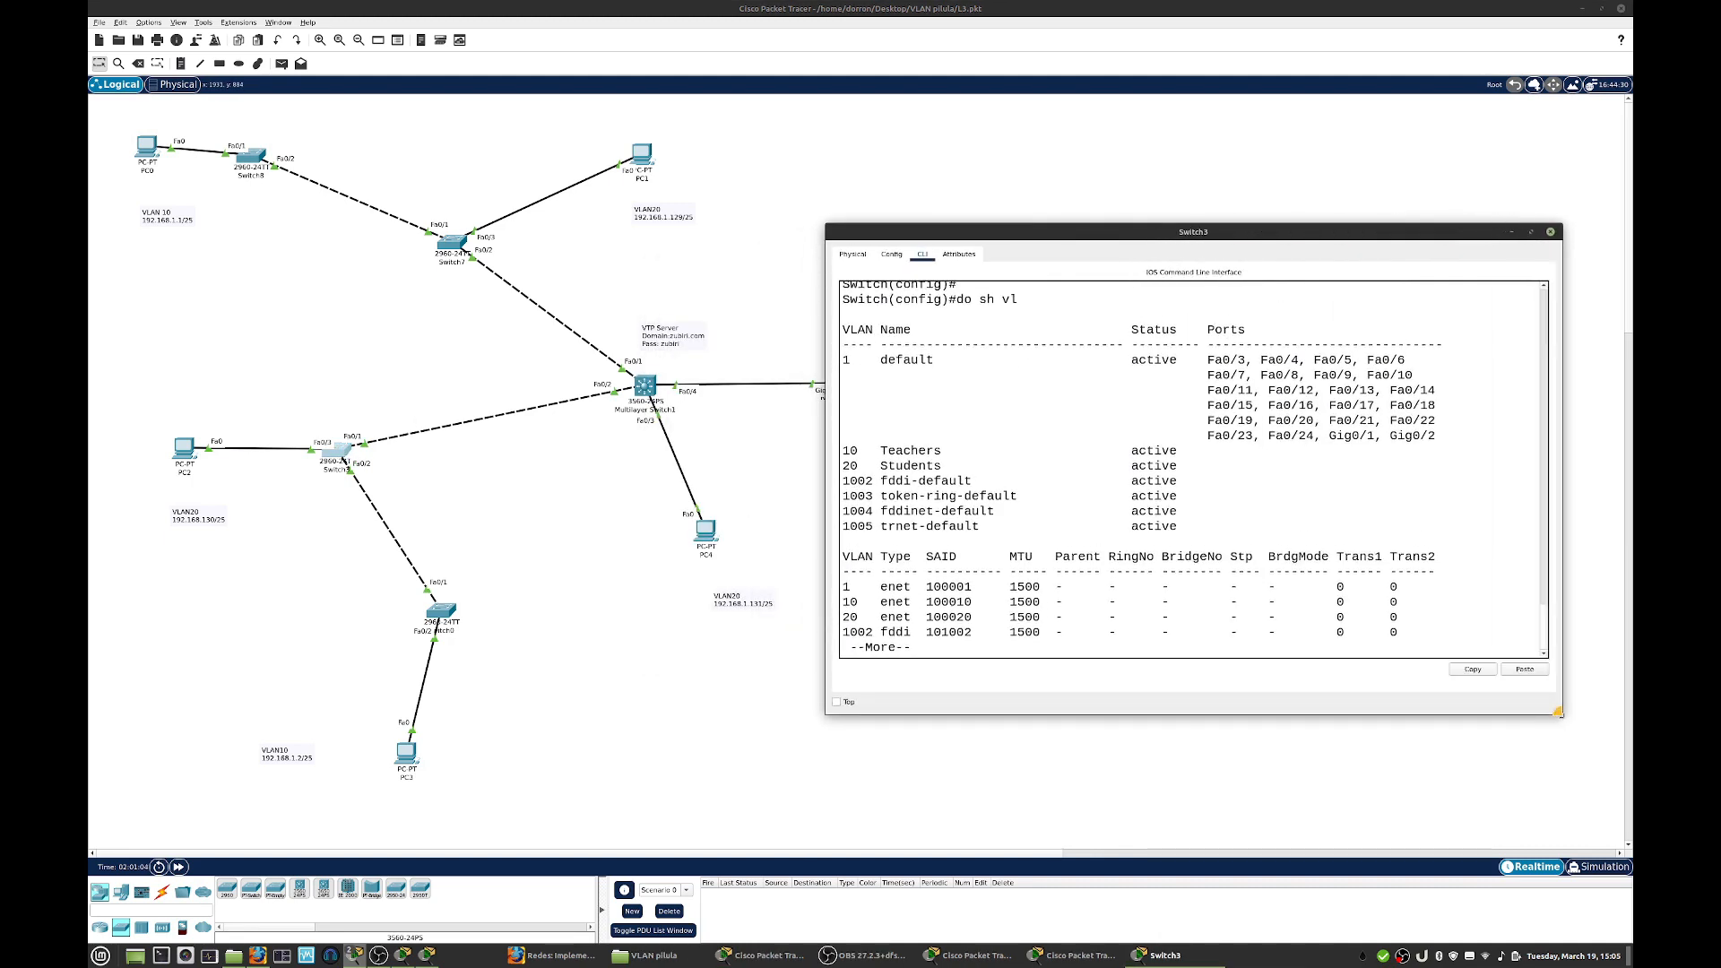
key("space")
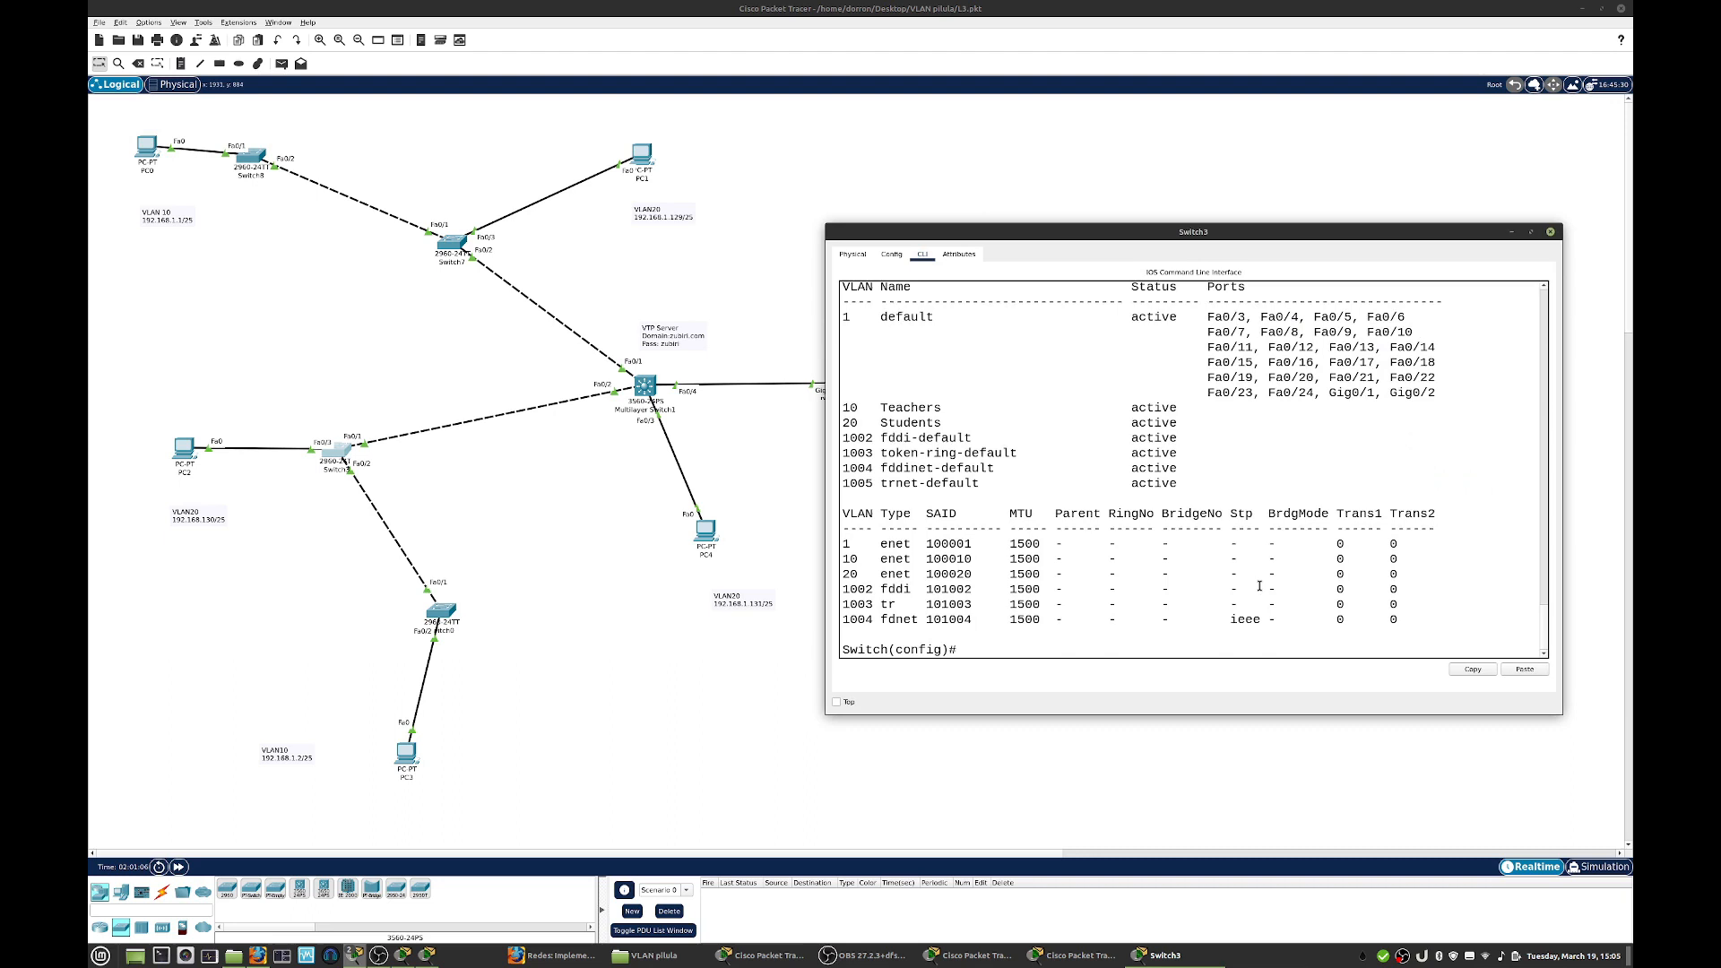
type("int f0/1")
key("Return")
- Set the allowed VLANs on Switch3's f0/1 trunk to 10,20
type("sw")
key("Tab")
type("tr")
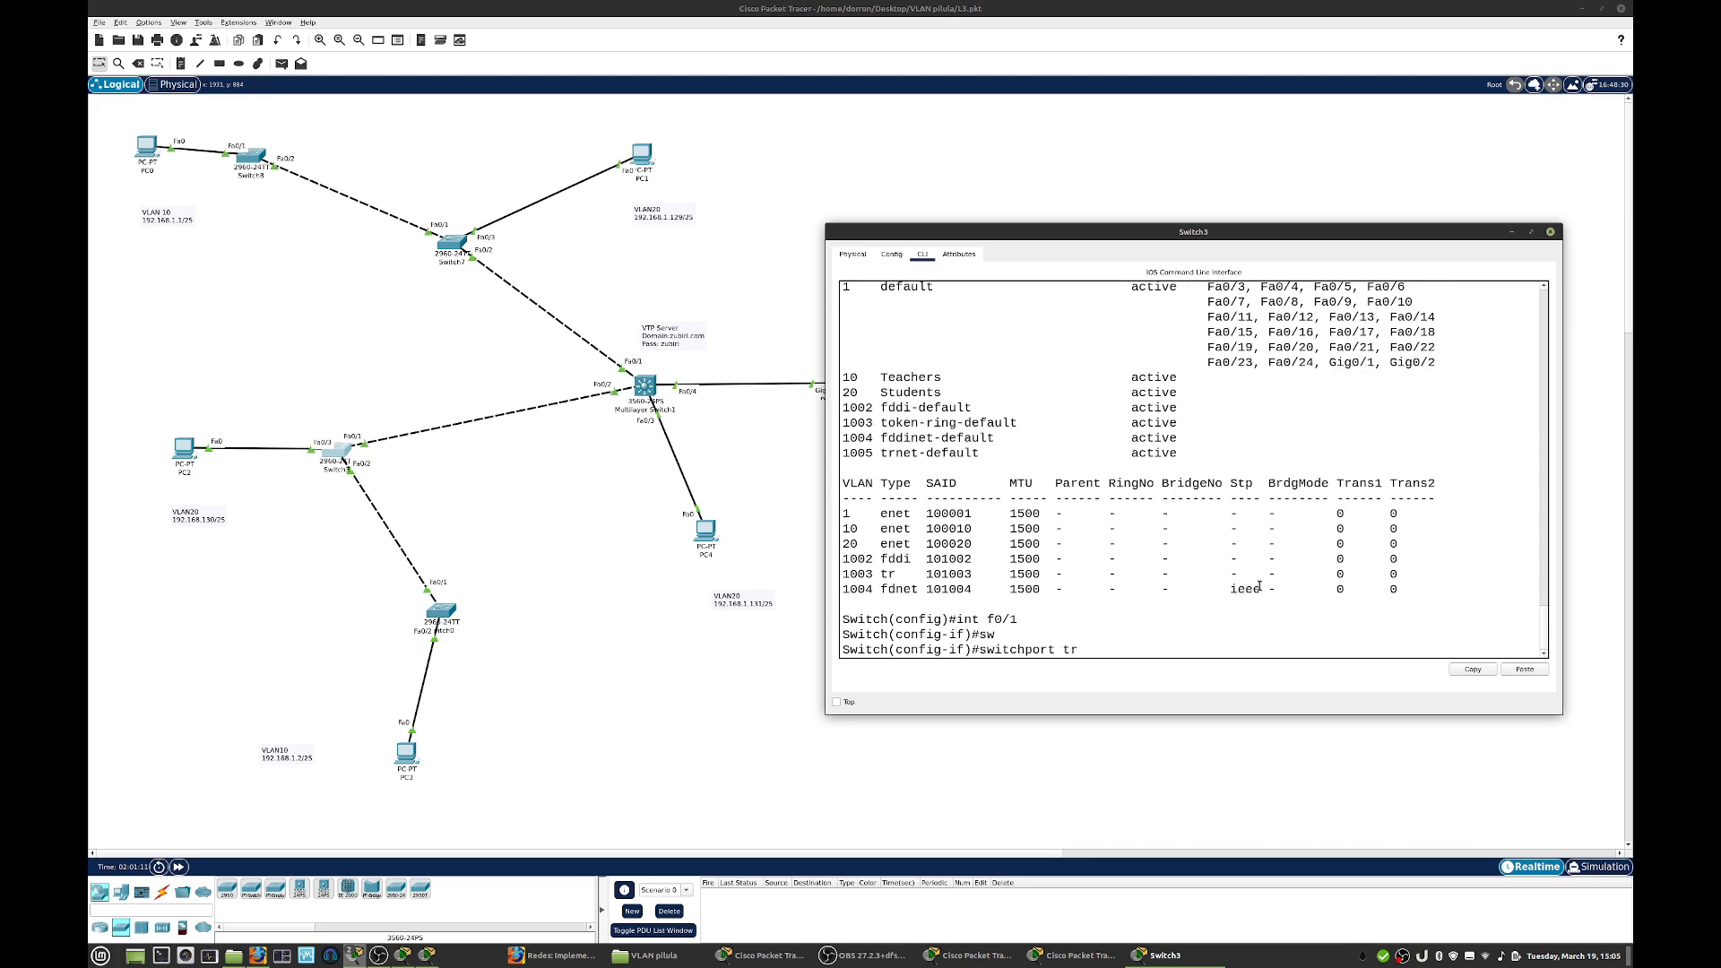
key("Tab")
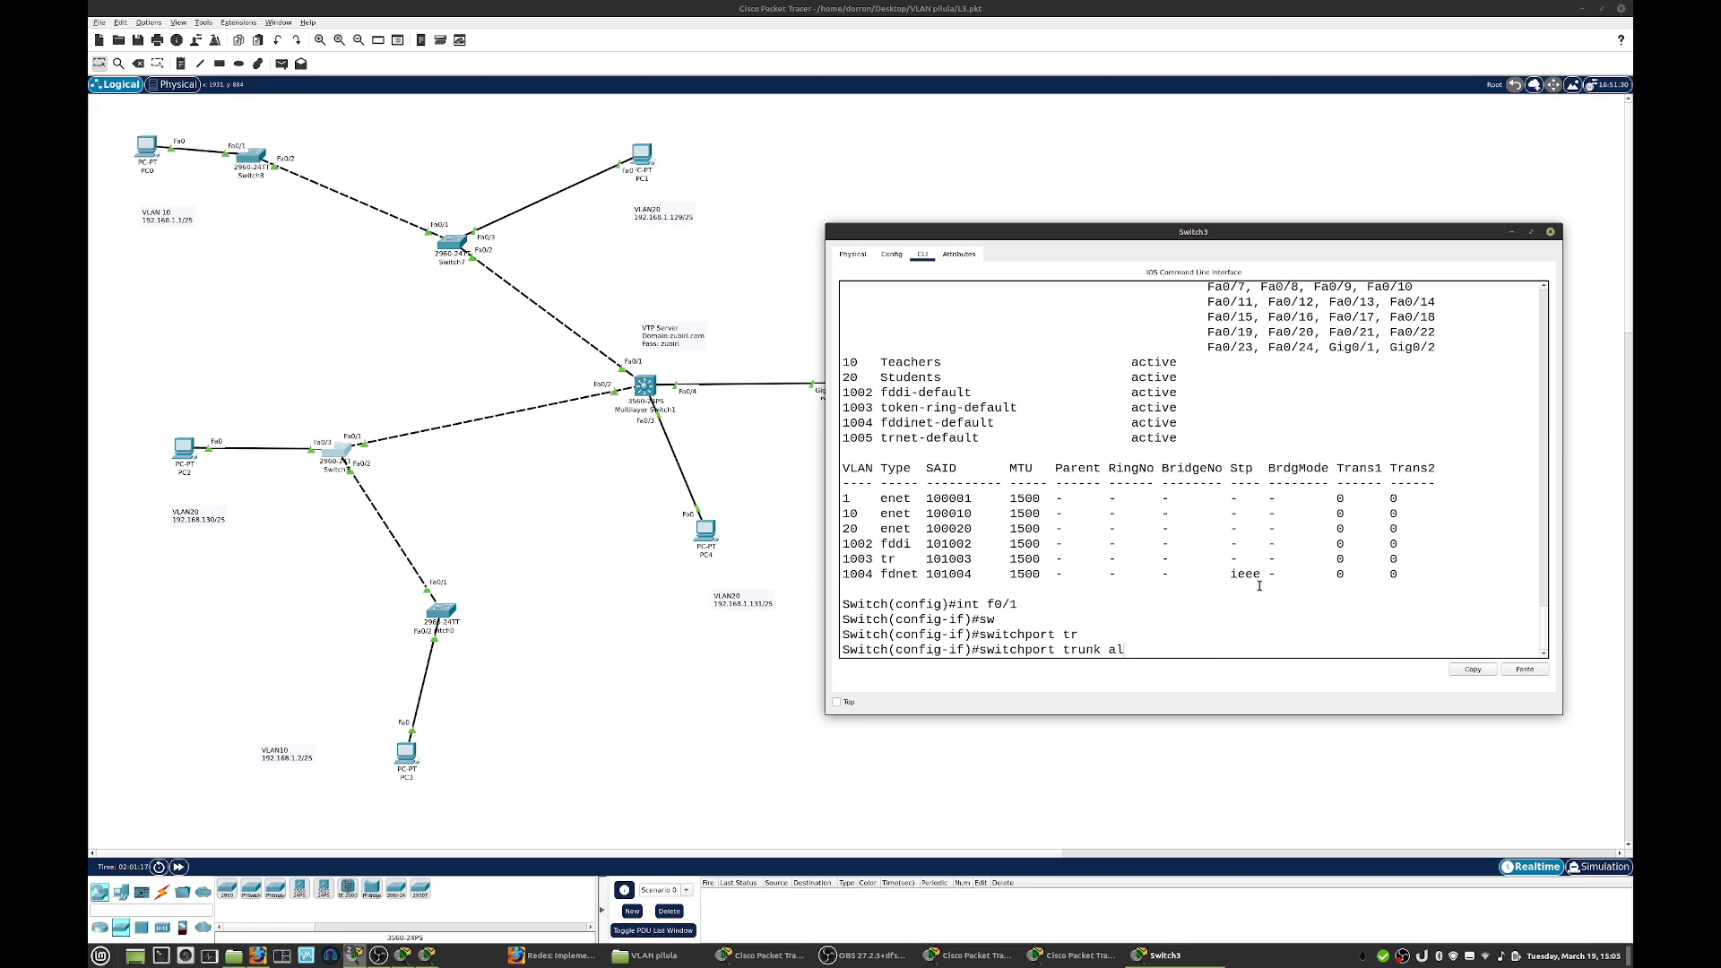
key("Tab")
type("vl")
key("Tab")
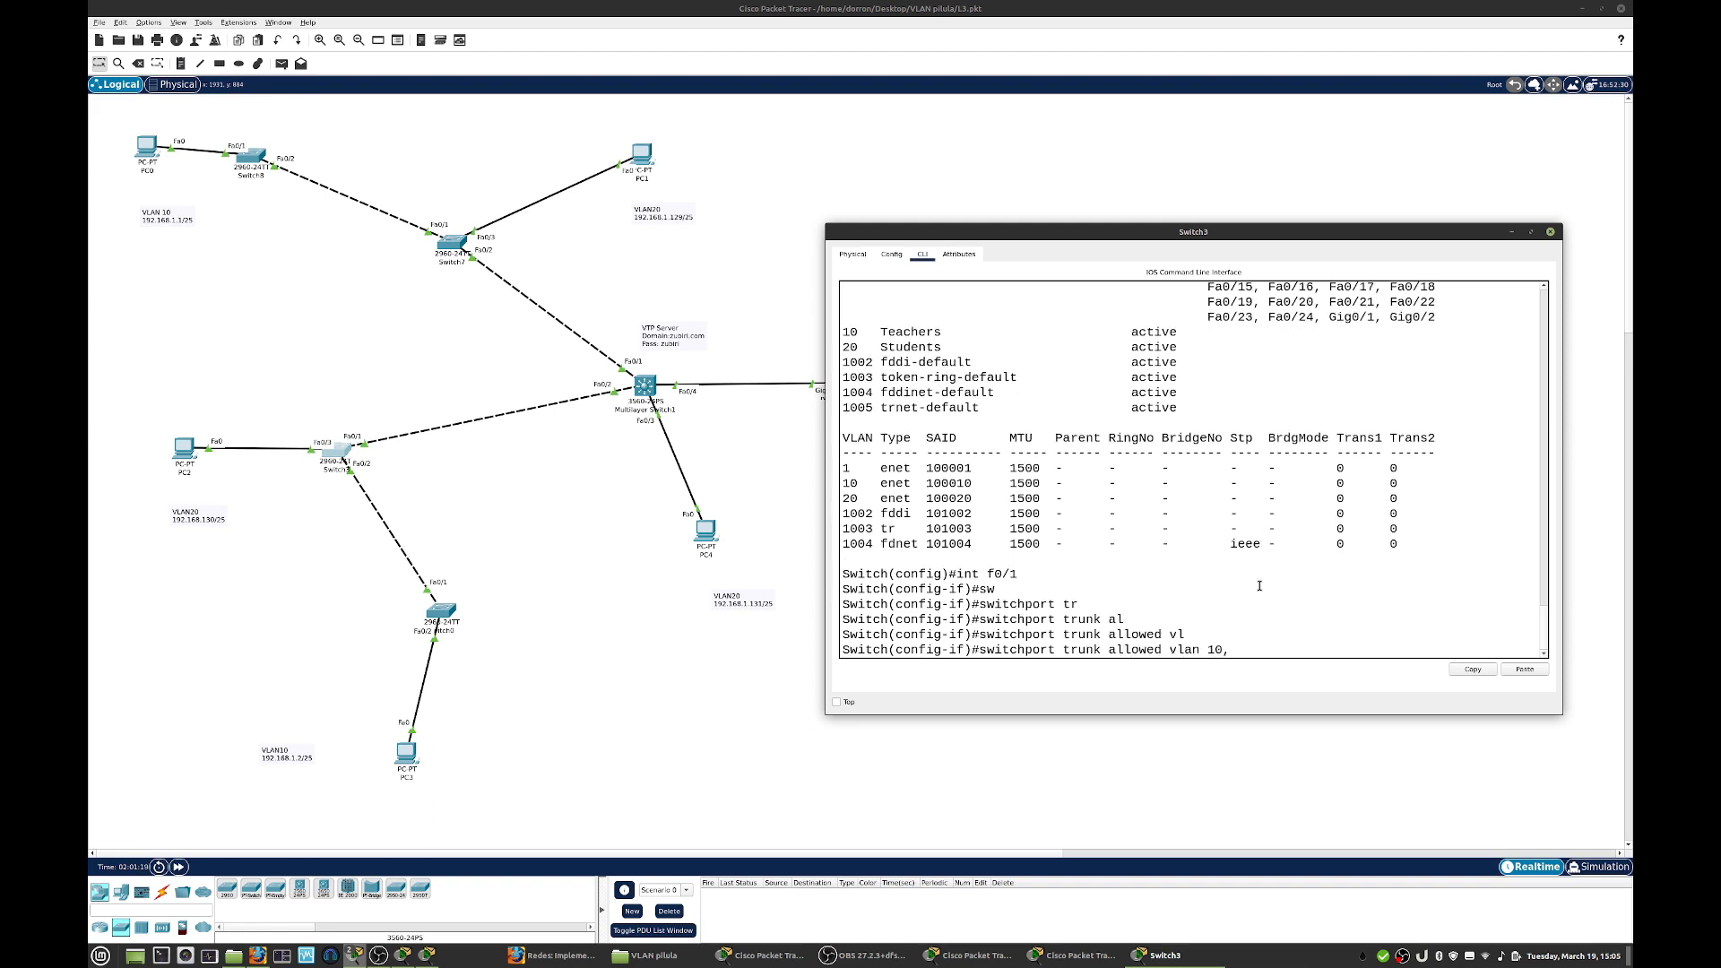
type("10,20")
key("Return")
key("Return")
- Switch to interface f0/2 on Switch3, set its trunk's allowed VLANs to 10, and close the window
type("int f0/2")
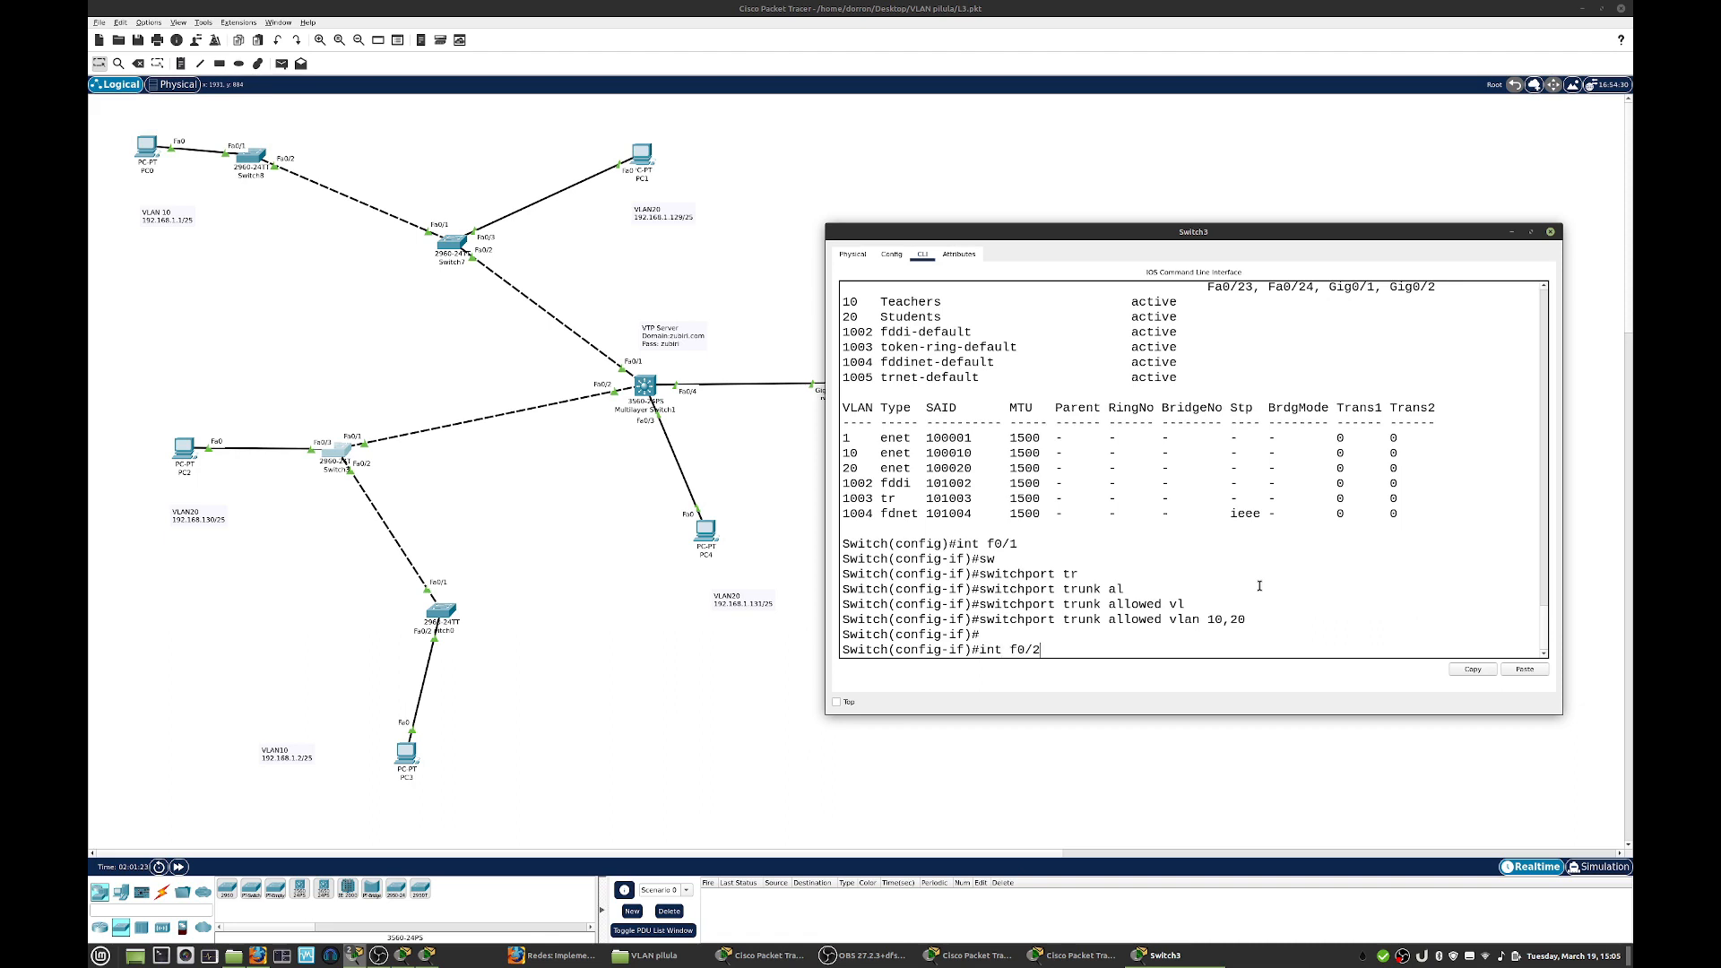
key("Return")
type("sw")
key("Tab")
type("tr")
key("Tab")
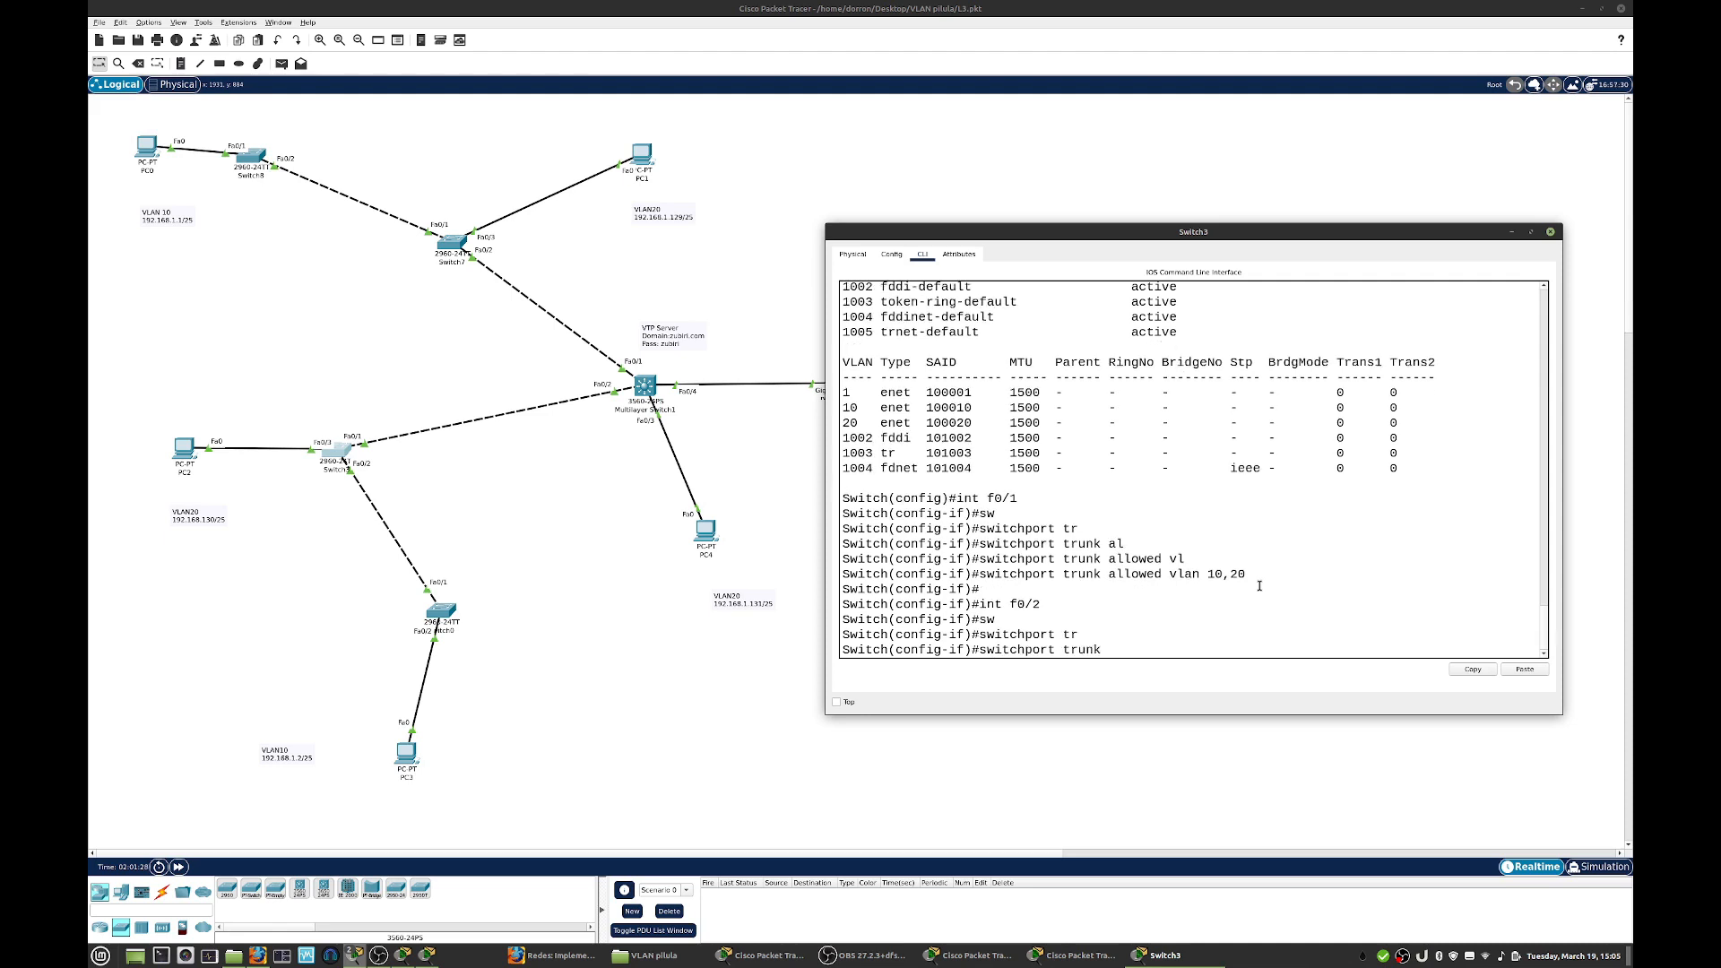
type("al")
key("Tab")
type("vl")
key("Tab")
type("10")
key("Return")
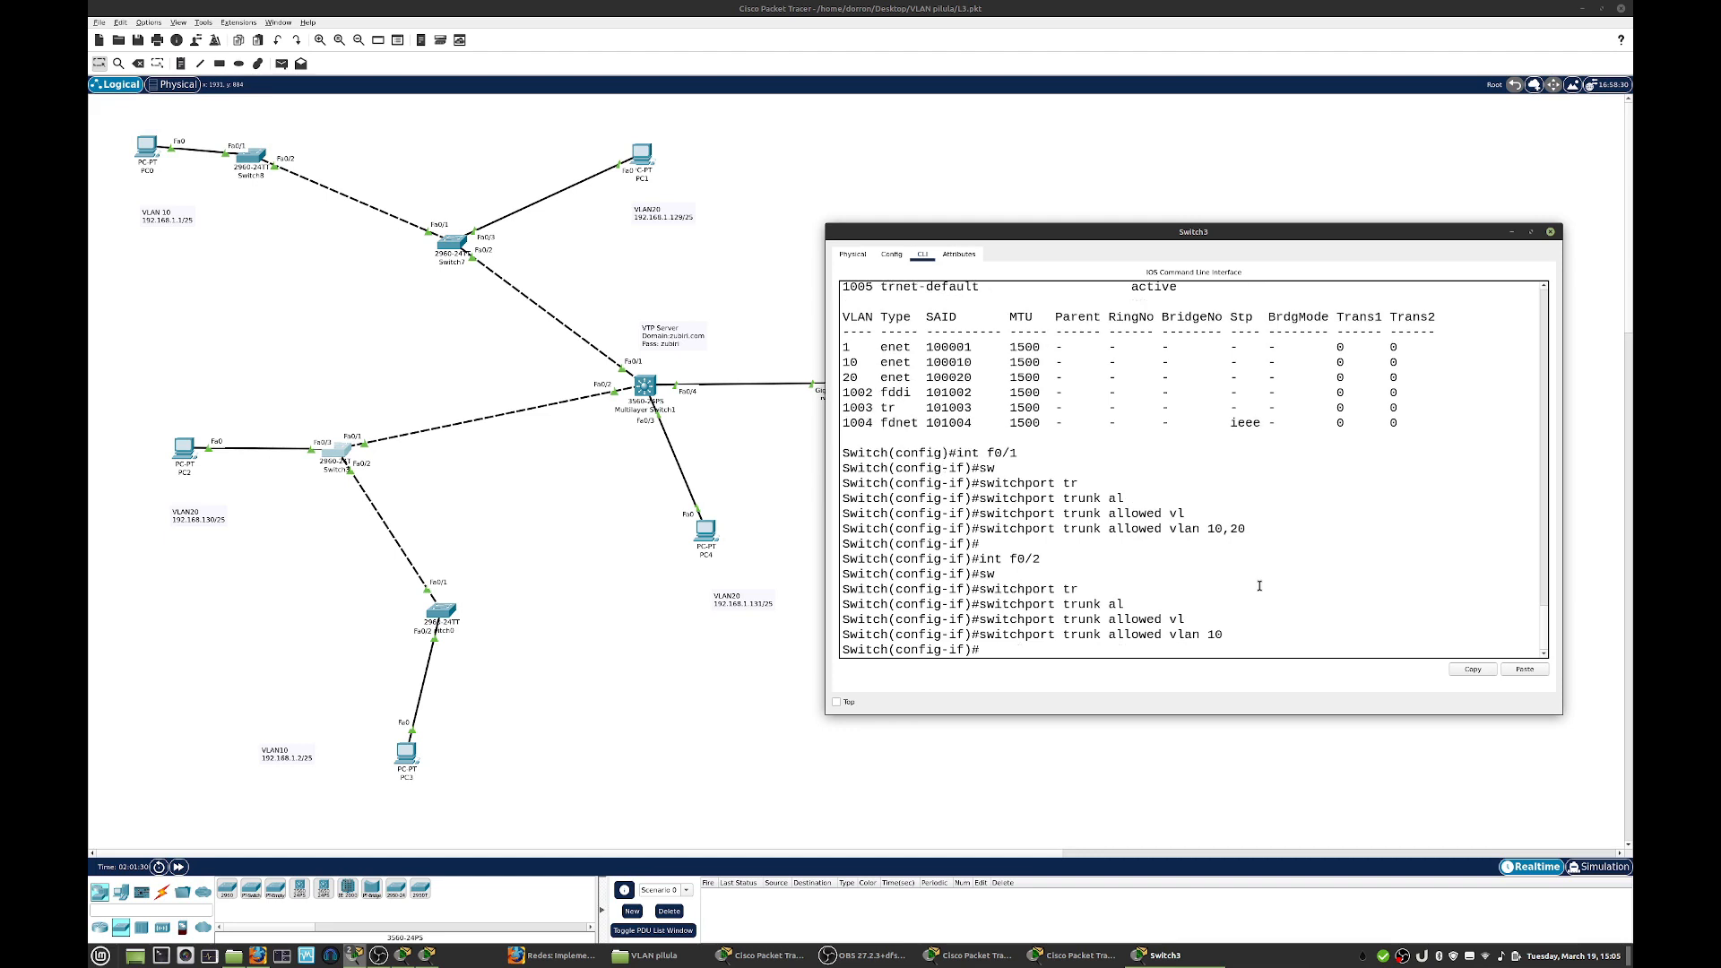
key("Return")
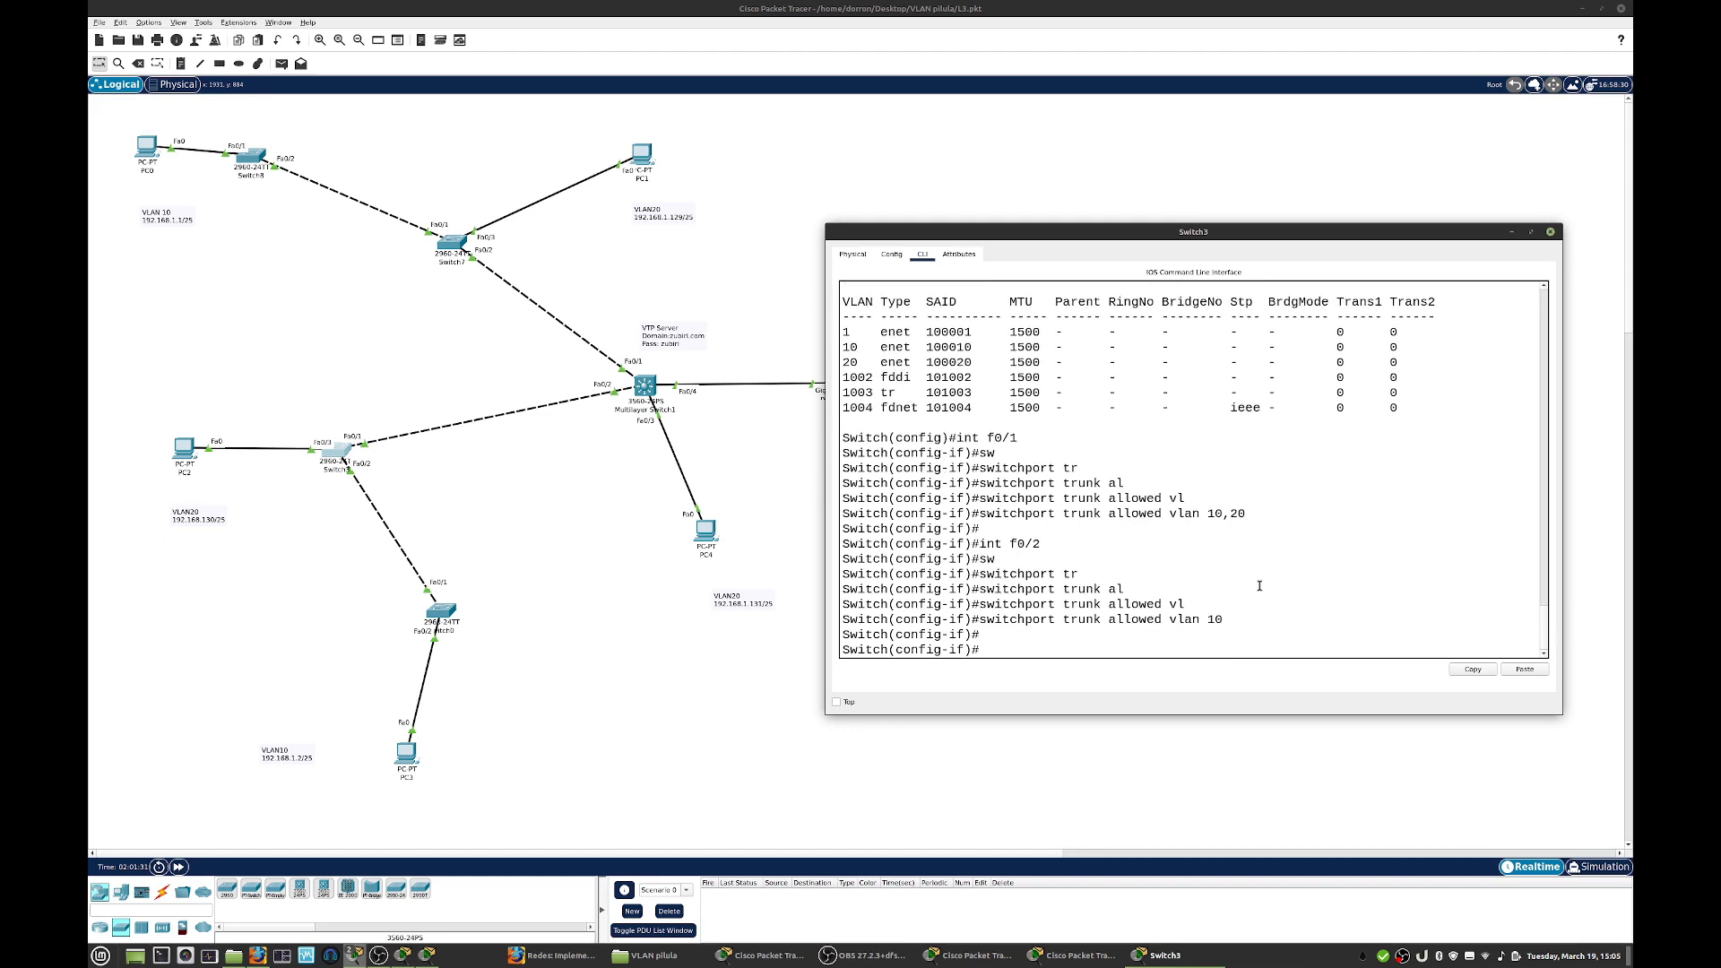
left_click(1550, 231)
- Open Switch0's command line in a moved, enlarged window, abort the paged VLAN listing and enter configuration of interface f0/1
left_click(441, 611)
left_click_drag(790, 268, 940, 280)
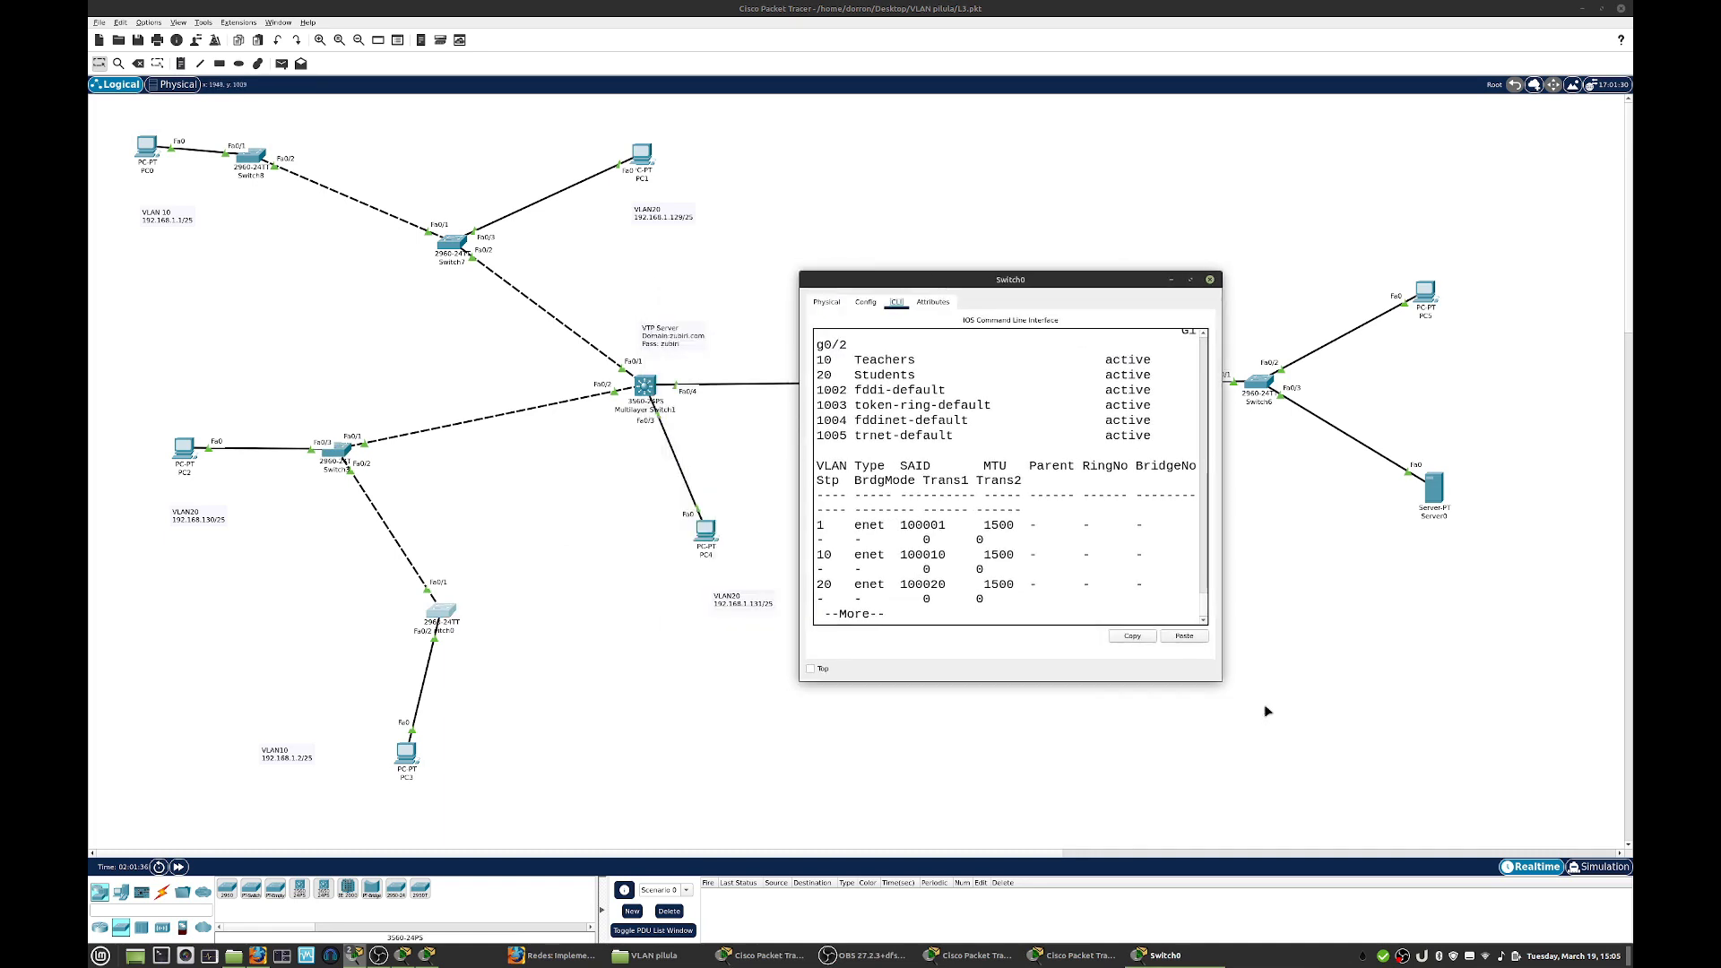
left_click_drag(1222, 680, 1544, 700)
left_click(1260, 567)
key("ctrl+c")
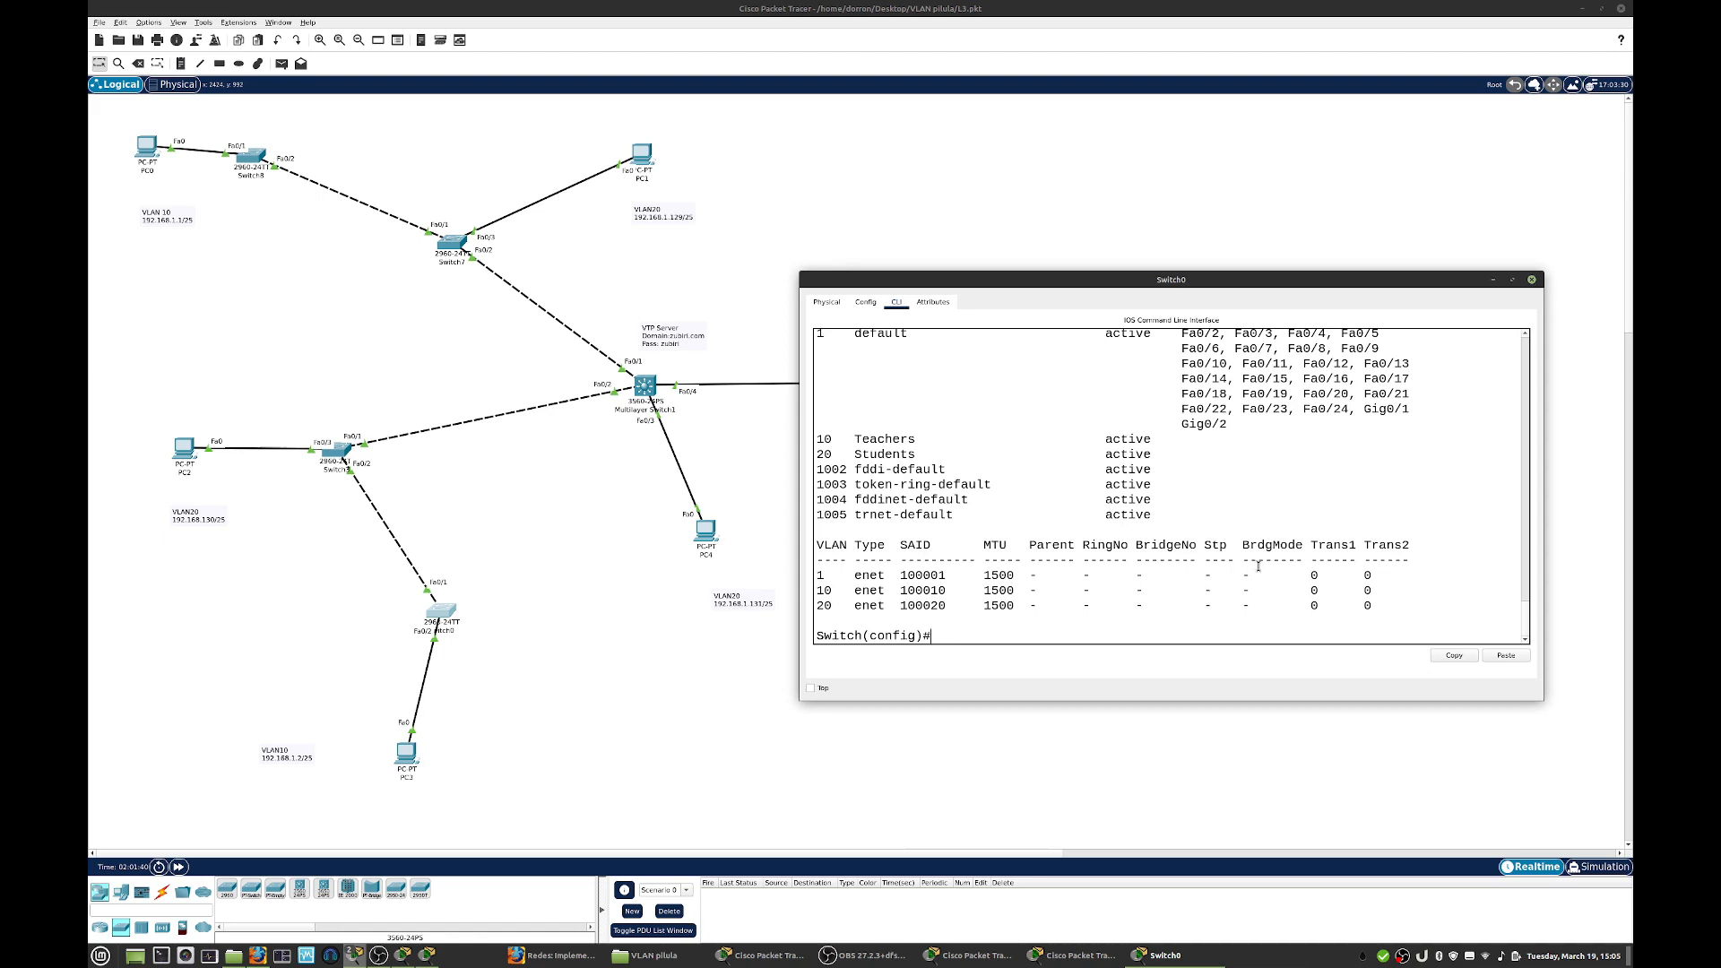
type("int f0/1")
key("Return")
- Set the allowed VLANs on Switch0's f0/1 trunk to 10 and close its window
type("sw")
key("Tab")
type("trun")
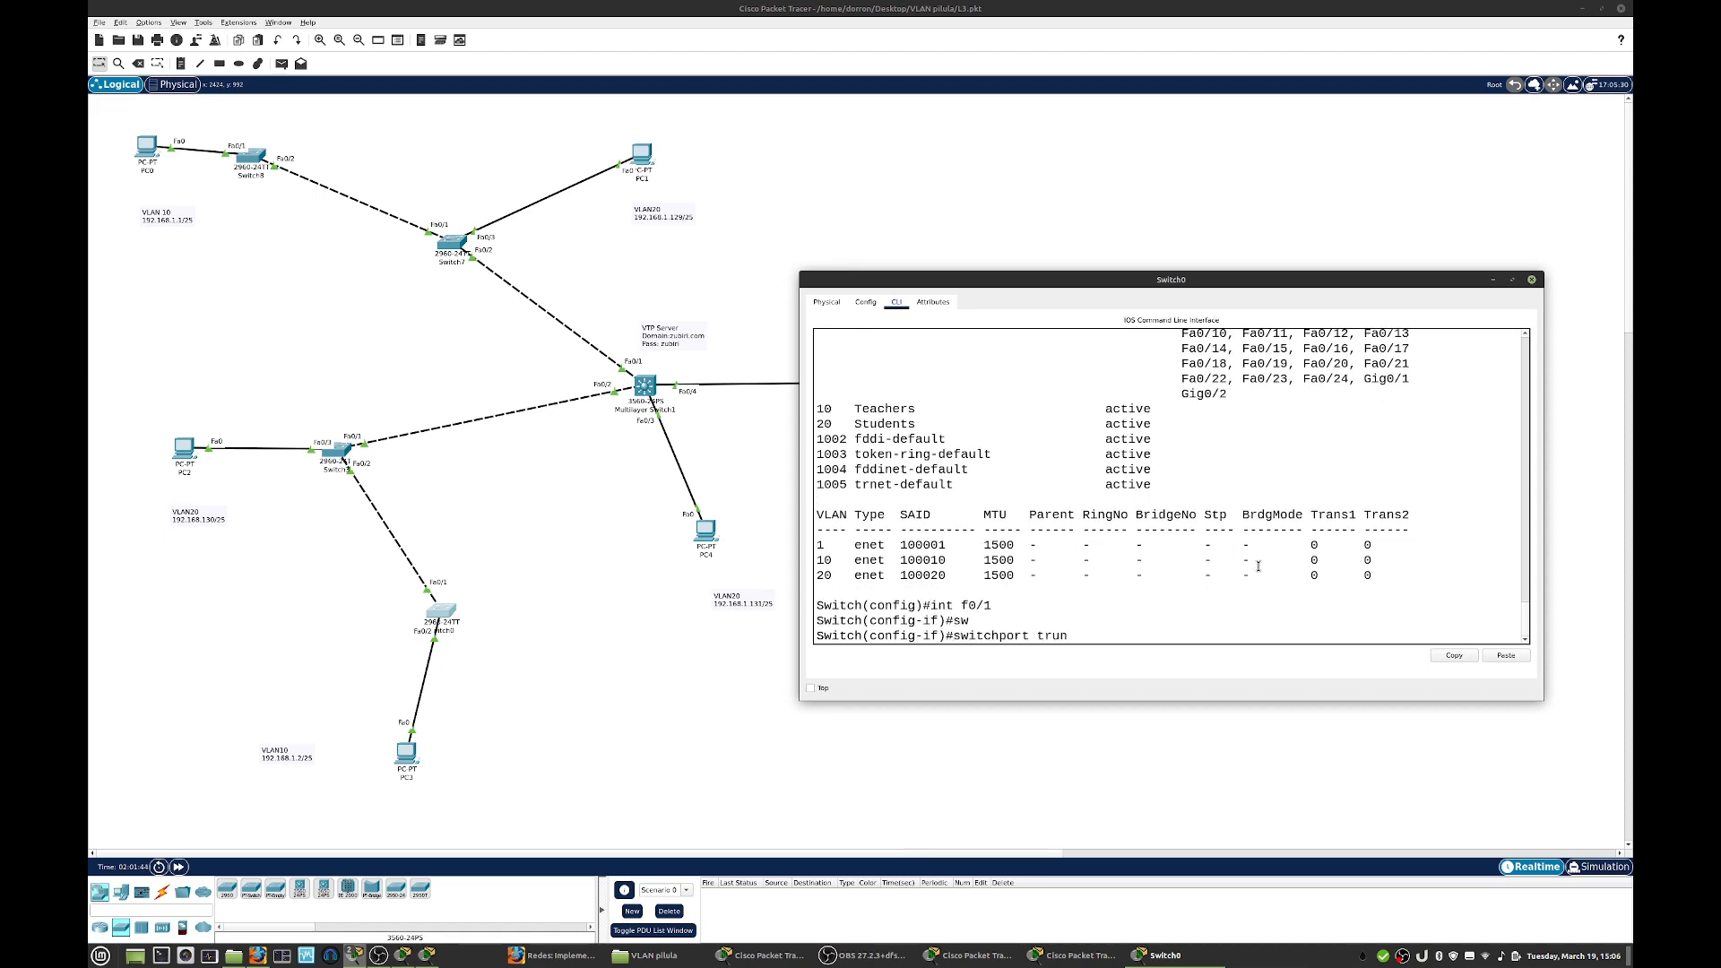
key("Tab")
type("al")
key("Tab")
type("vl")
key("Tab")
type("10")
key("Return")
key("Return")
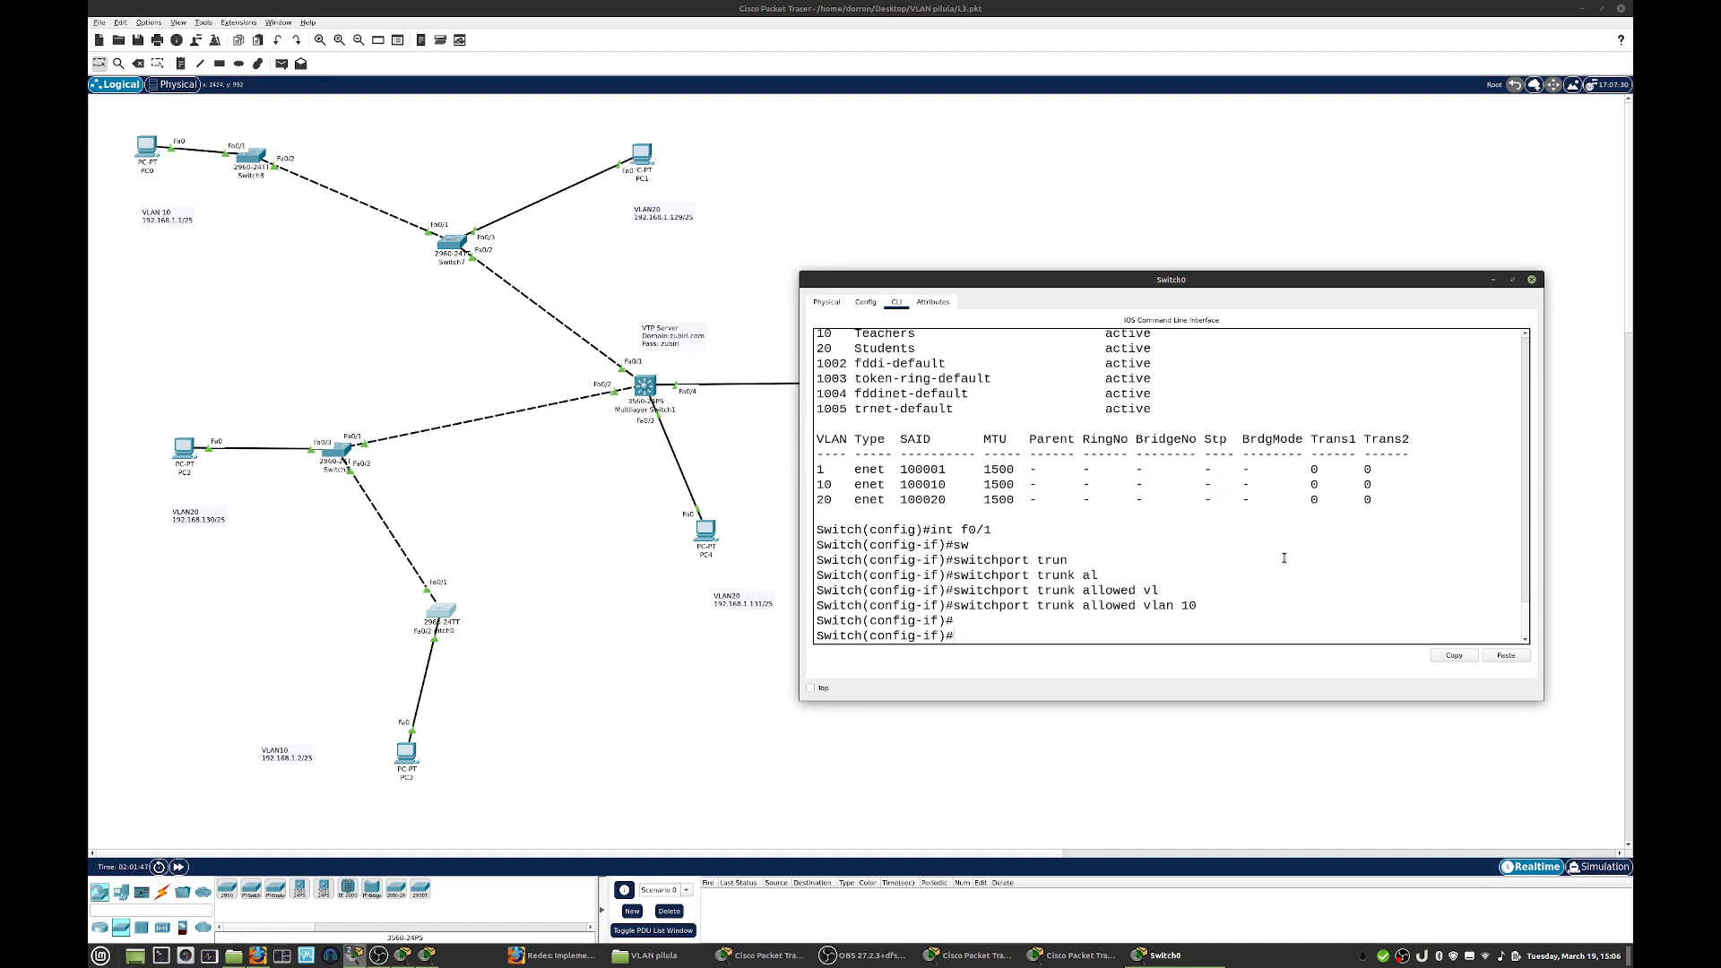
left_click(1531, 281)
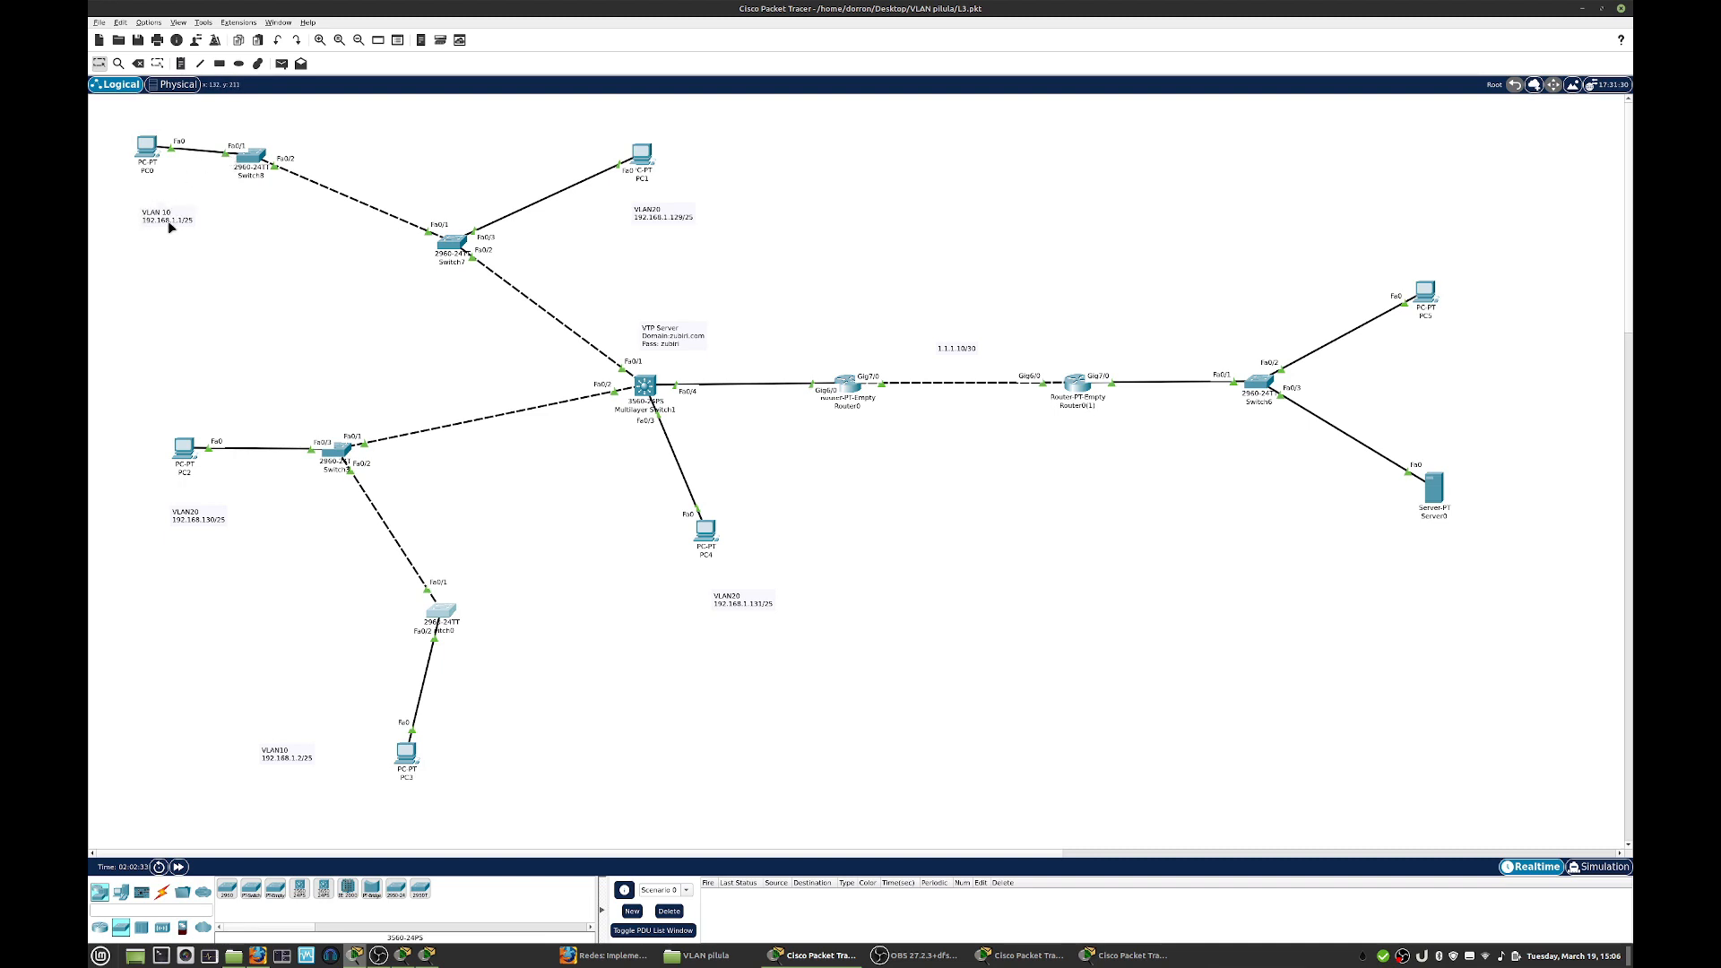
- Open the command line of the switch beside PC0, leave the current interface and enter configuration of f0/1
left_click(254, 162)
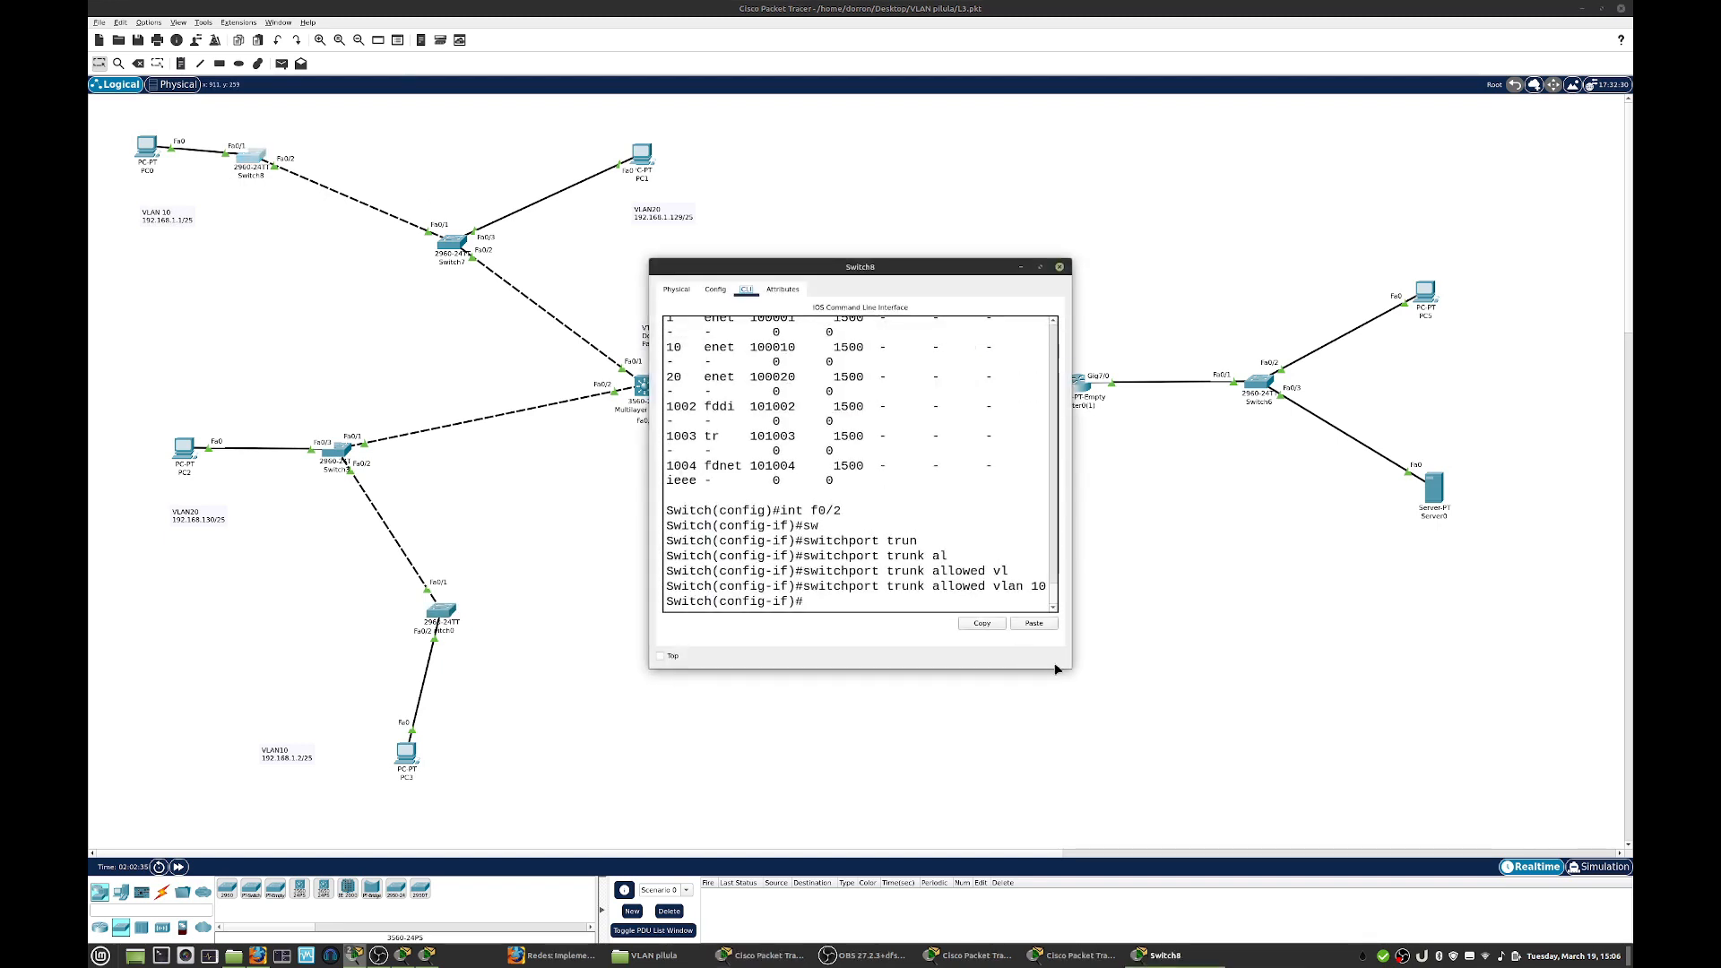
type("exit")
key("Return")
key("Return")
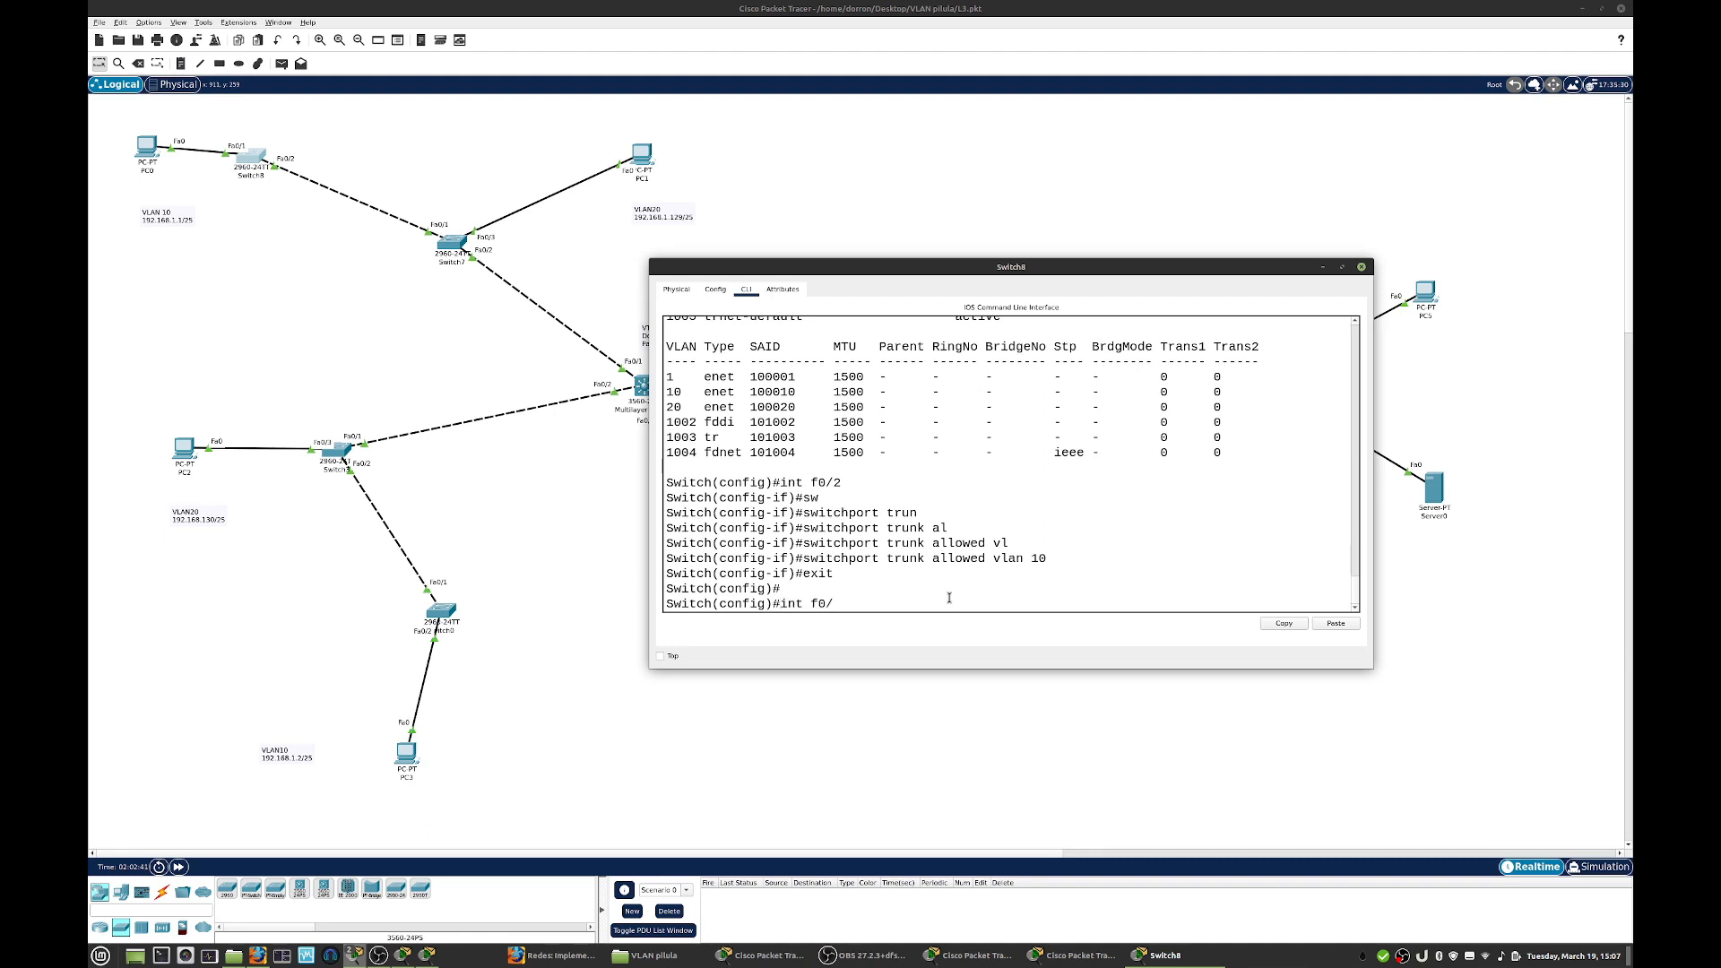
type("int f0/1")
key("Return")
- Set interface f0/1 on the switch beside PC0 to access mode
type("s")
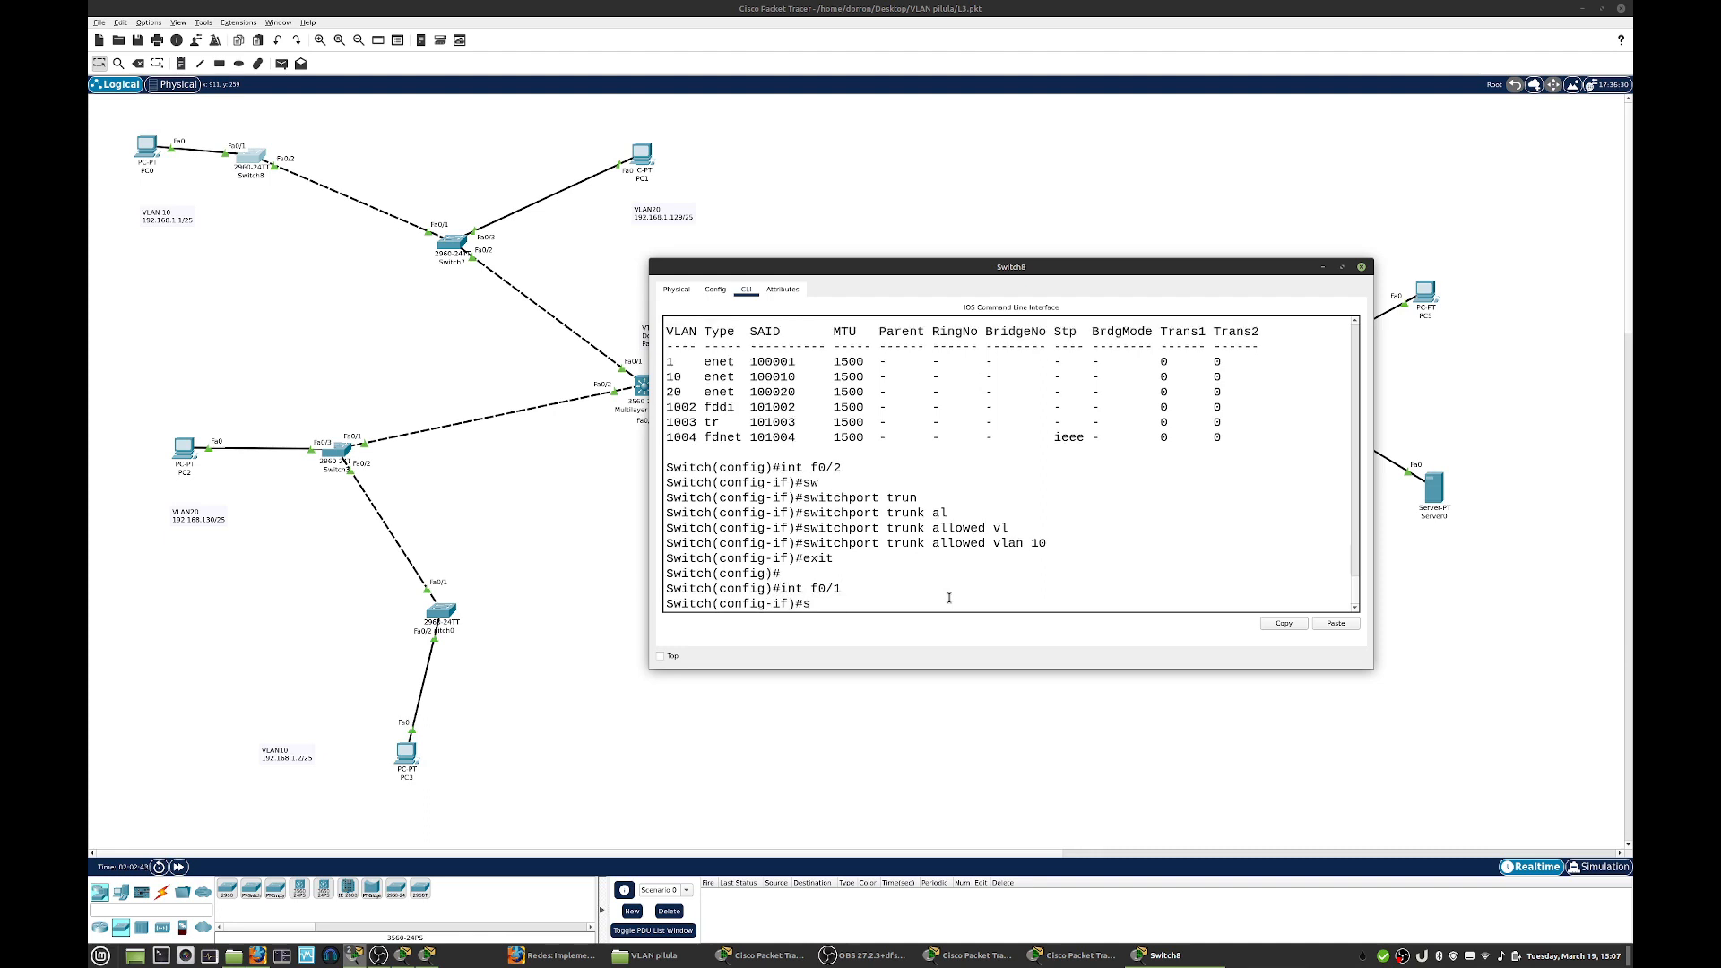
type("w")
key("Tab")
type("mode acc")
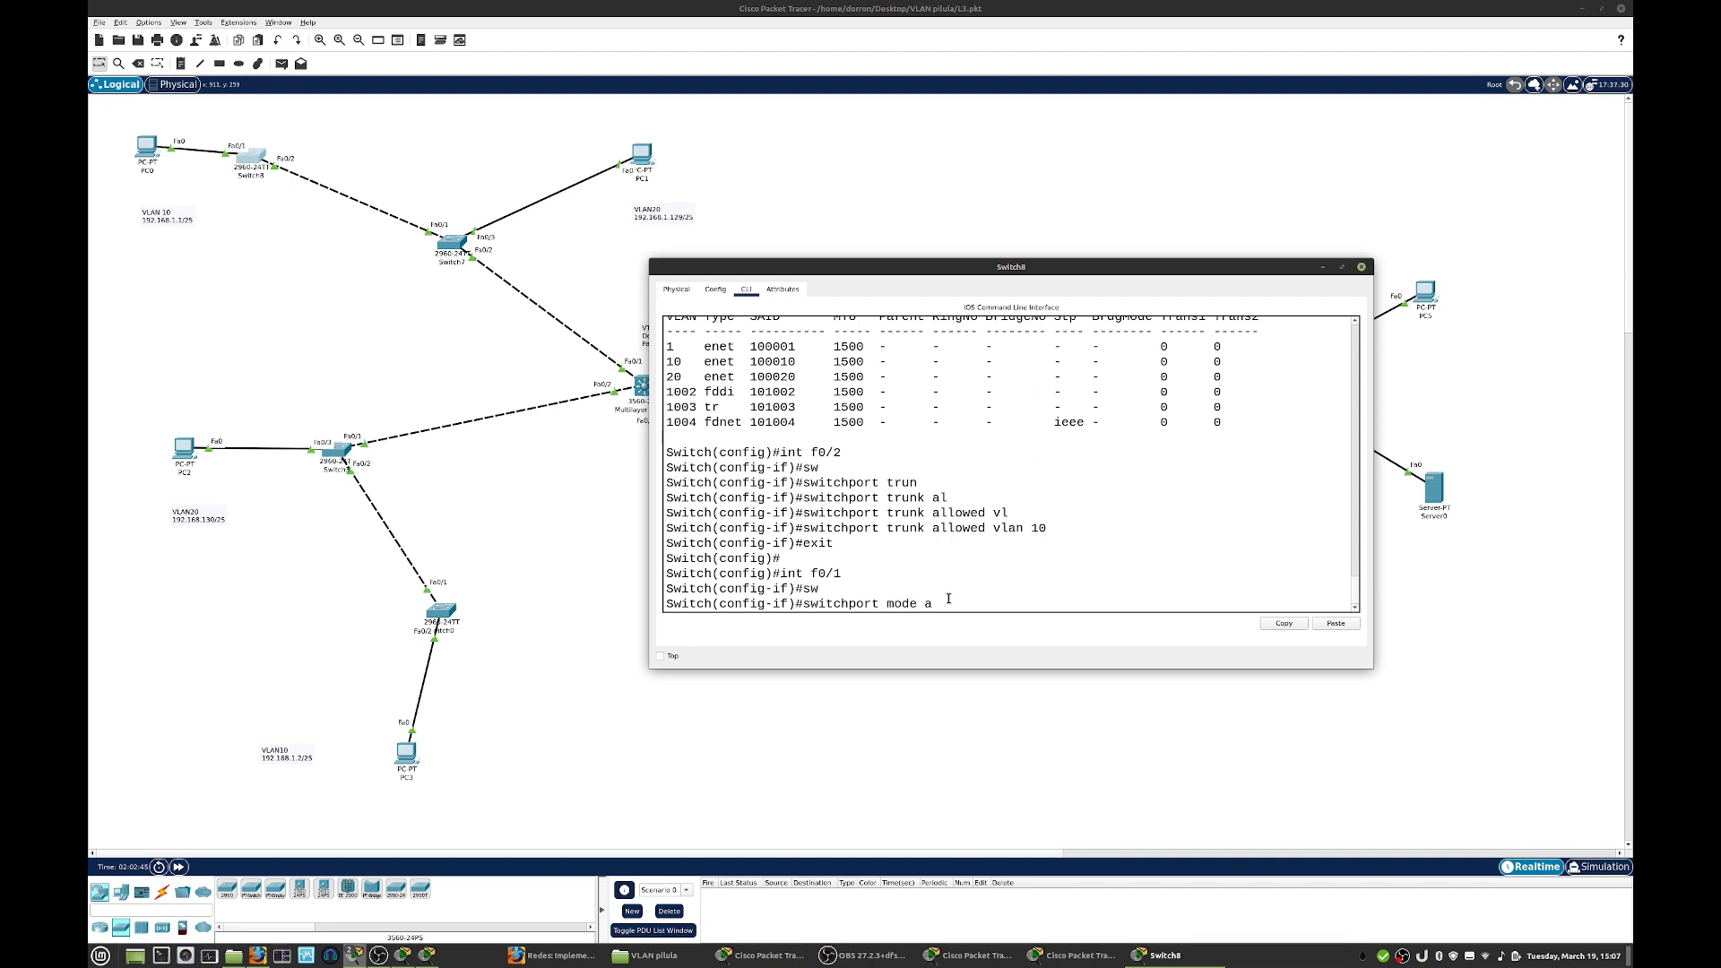
key("Tab")
key("Return")
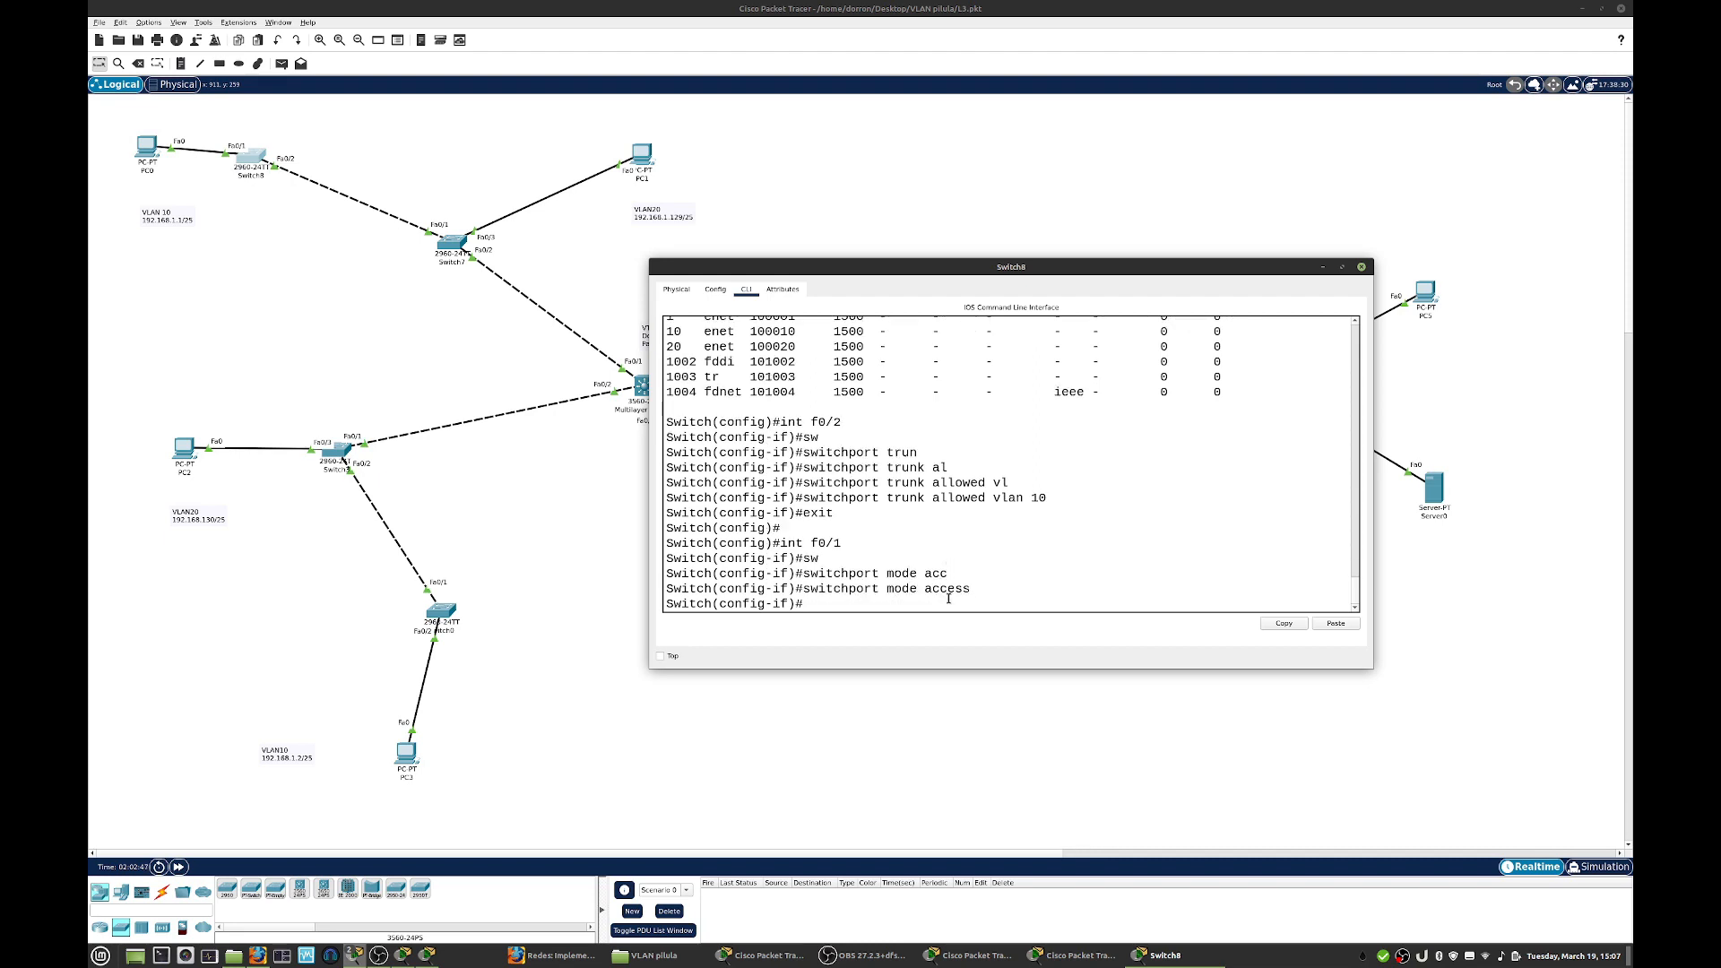
- Assign access VLAN 10 to f0/1 on the switch beside PC0 and close its window
type("sw")
key("Tab")
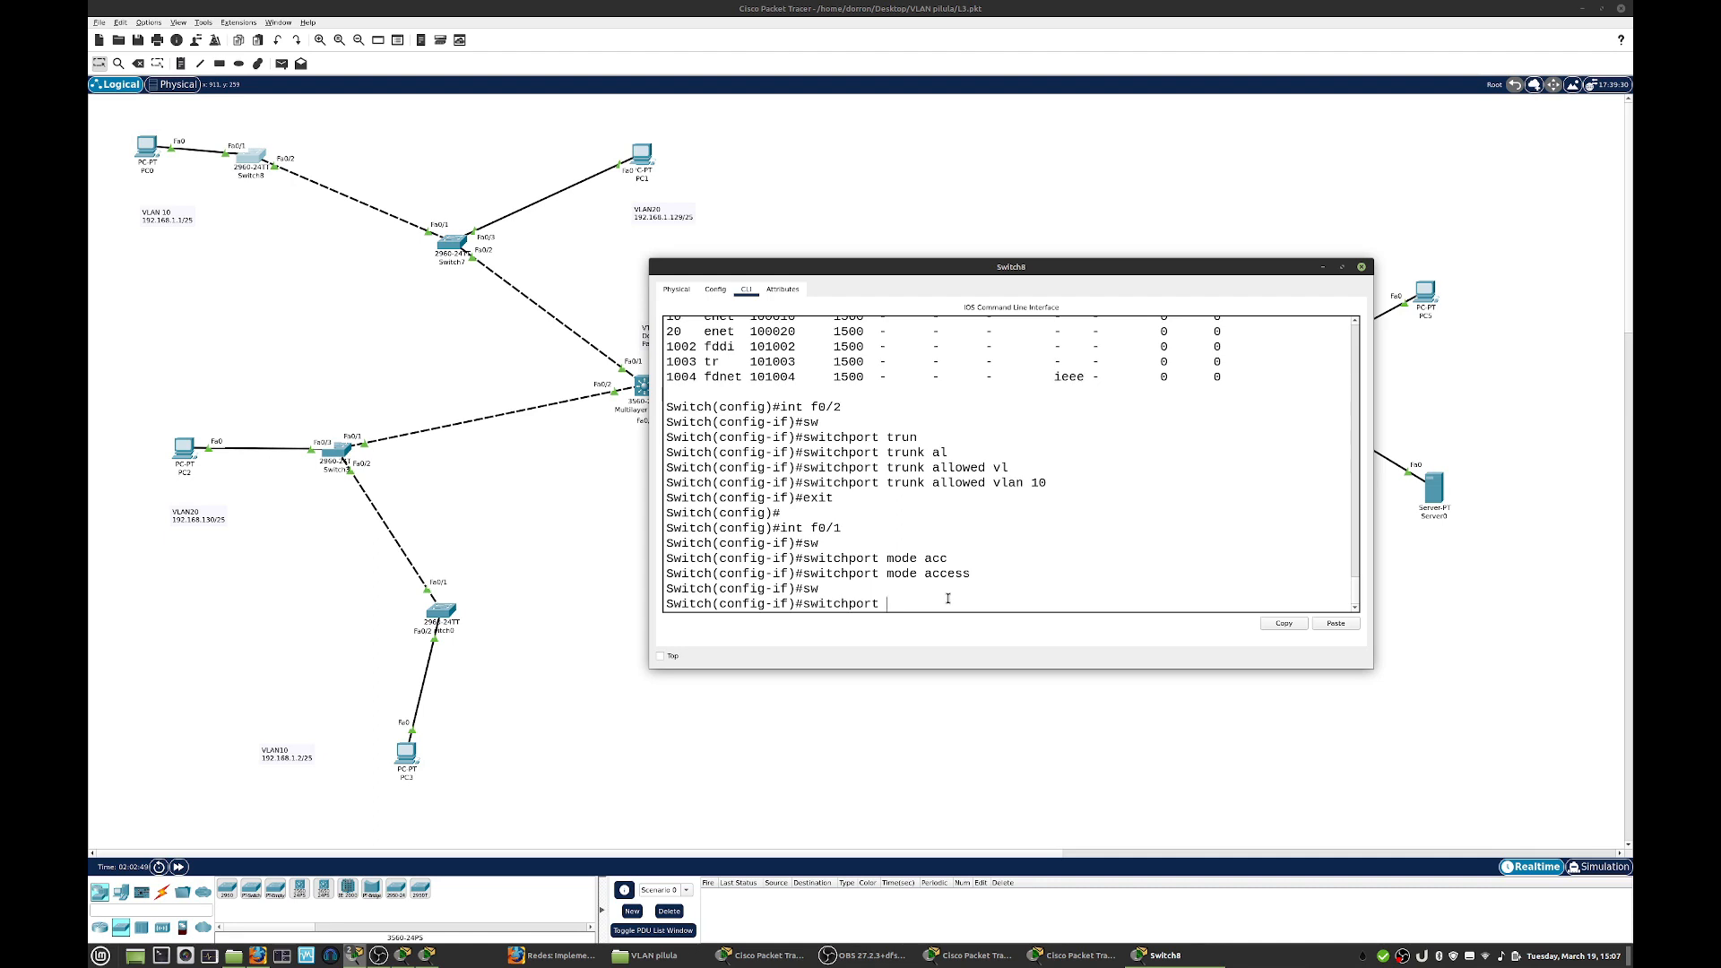
type("acc")
key("Tab")
type("vl")
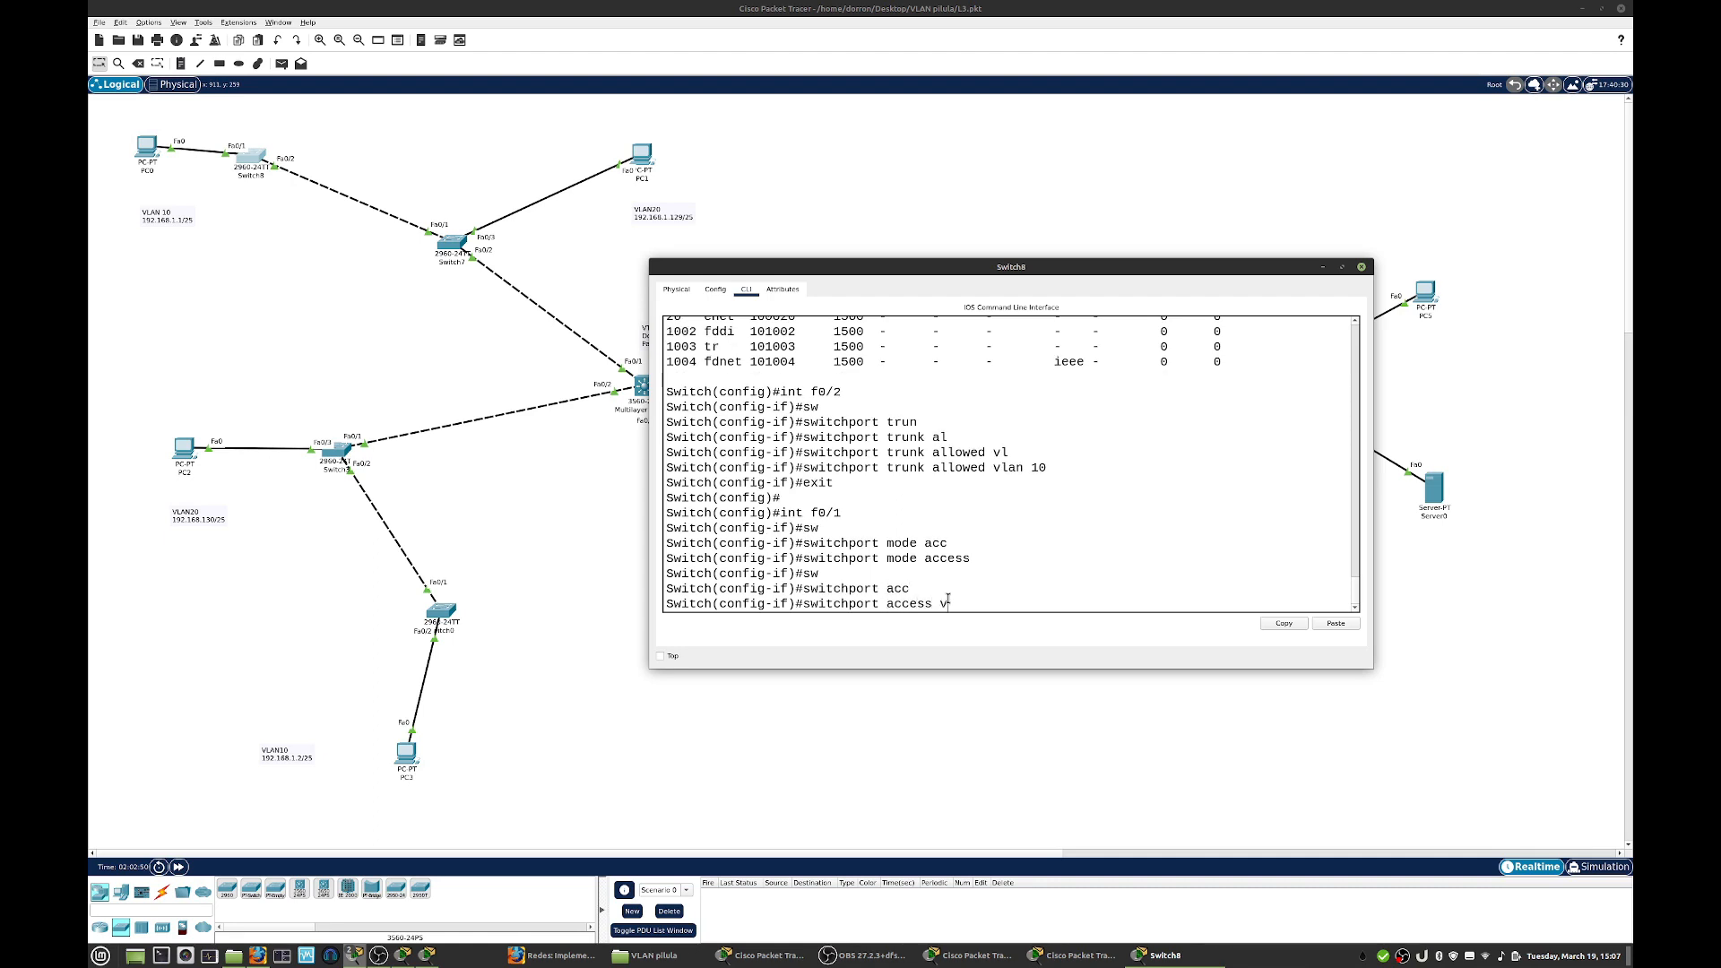
key("Tab")
type("10")
key("Return")
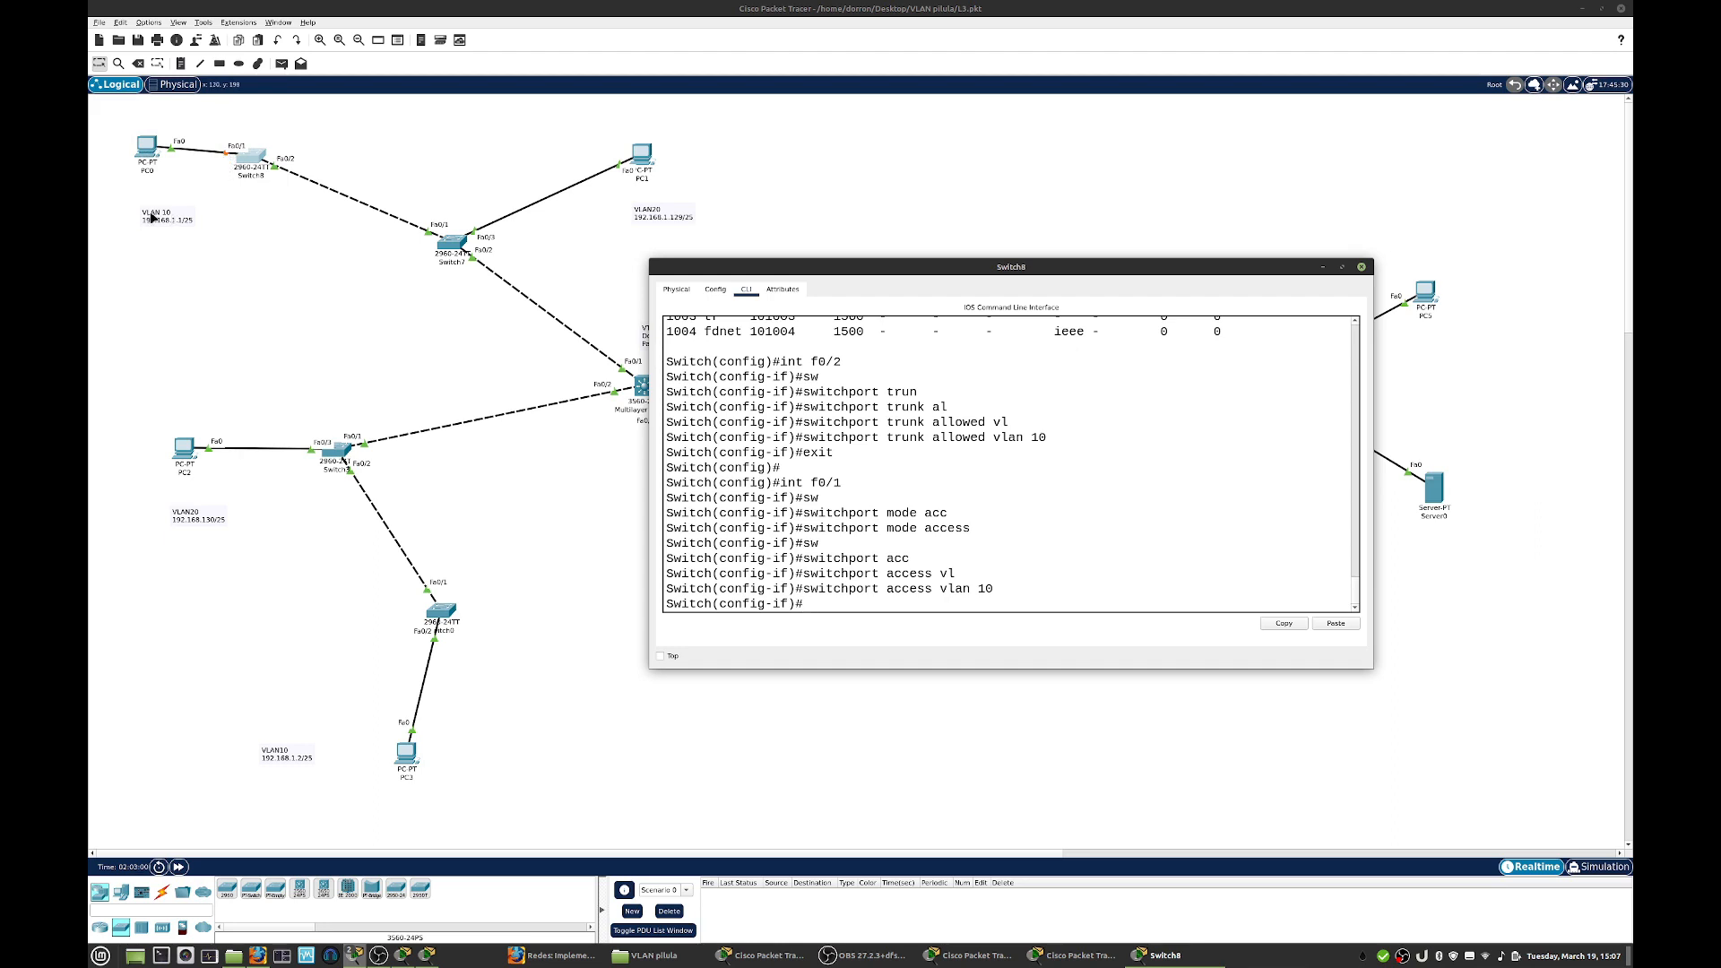
left_click(1361, 267)
- Open Switch7's command line in a moved, enlarged window, leave the current interface and enter configuration of f0/3
left_click(451, 247)
left_click_drag(802, 264, 982, 213)
left_click_drag(1255, 615, 1479, 643)
triple_click(1181, 528)
type("exit")
key("Return")
type("int f0/3")
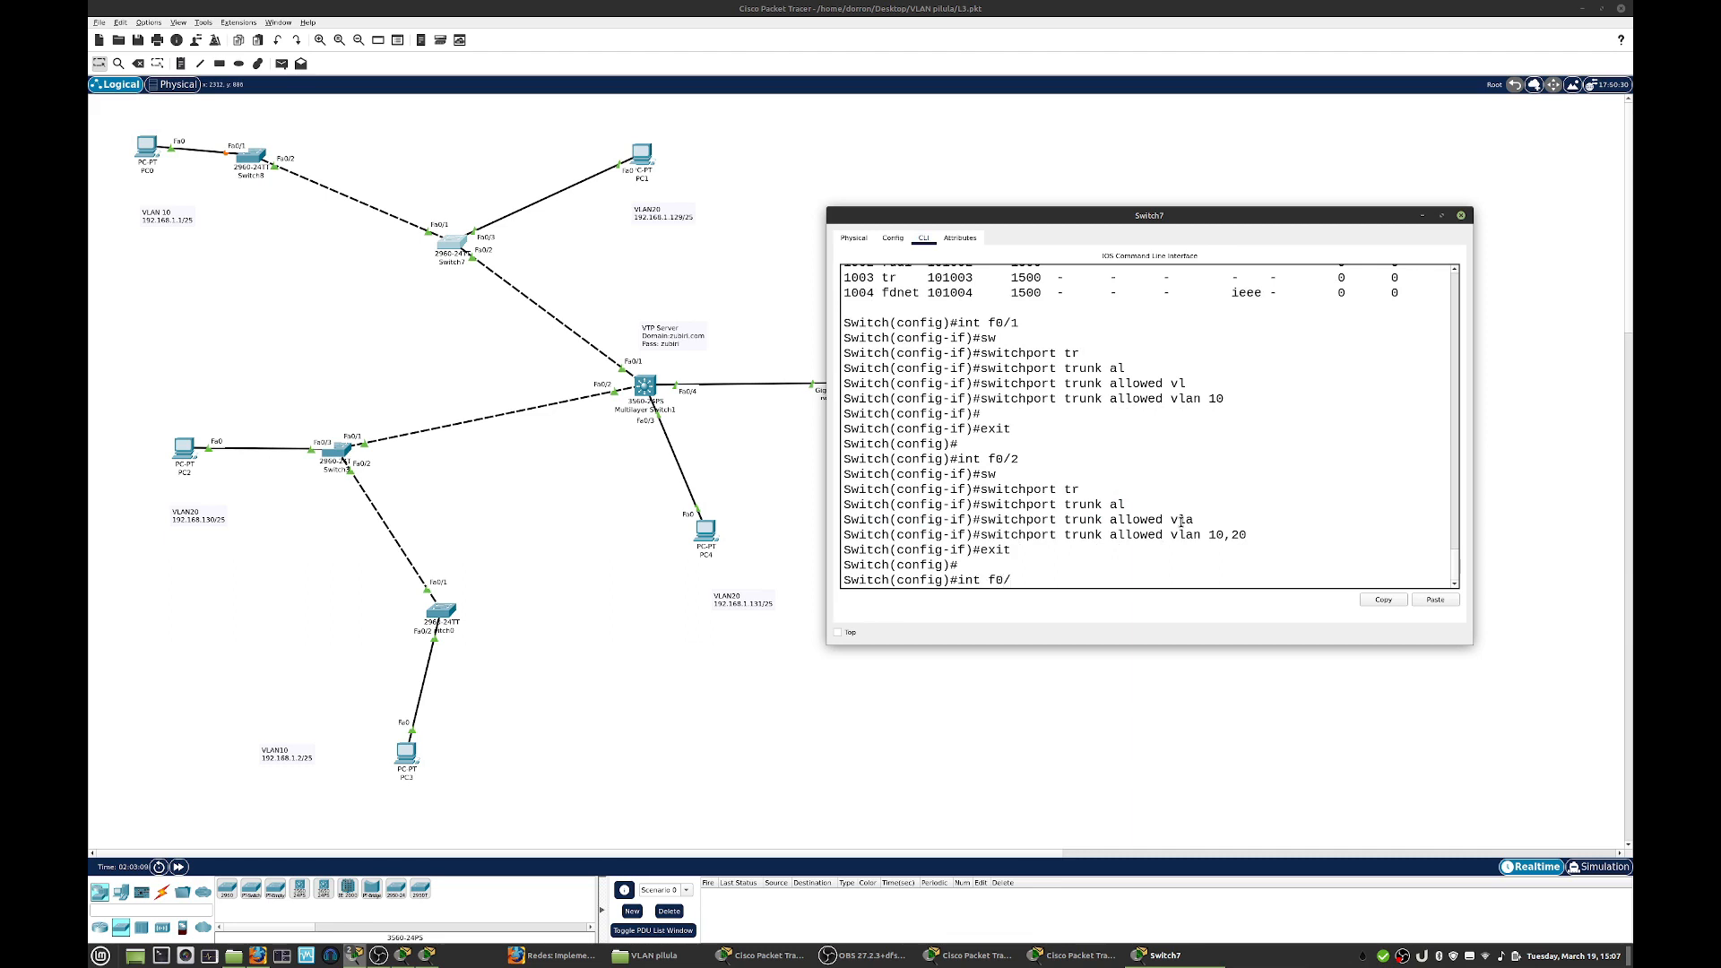
key("Return")
- Set interface f0/3 on Switch7 to access mode
type("sw")
key("Tab")
type("mode ")
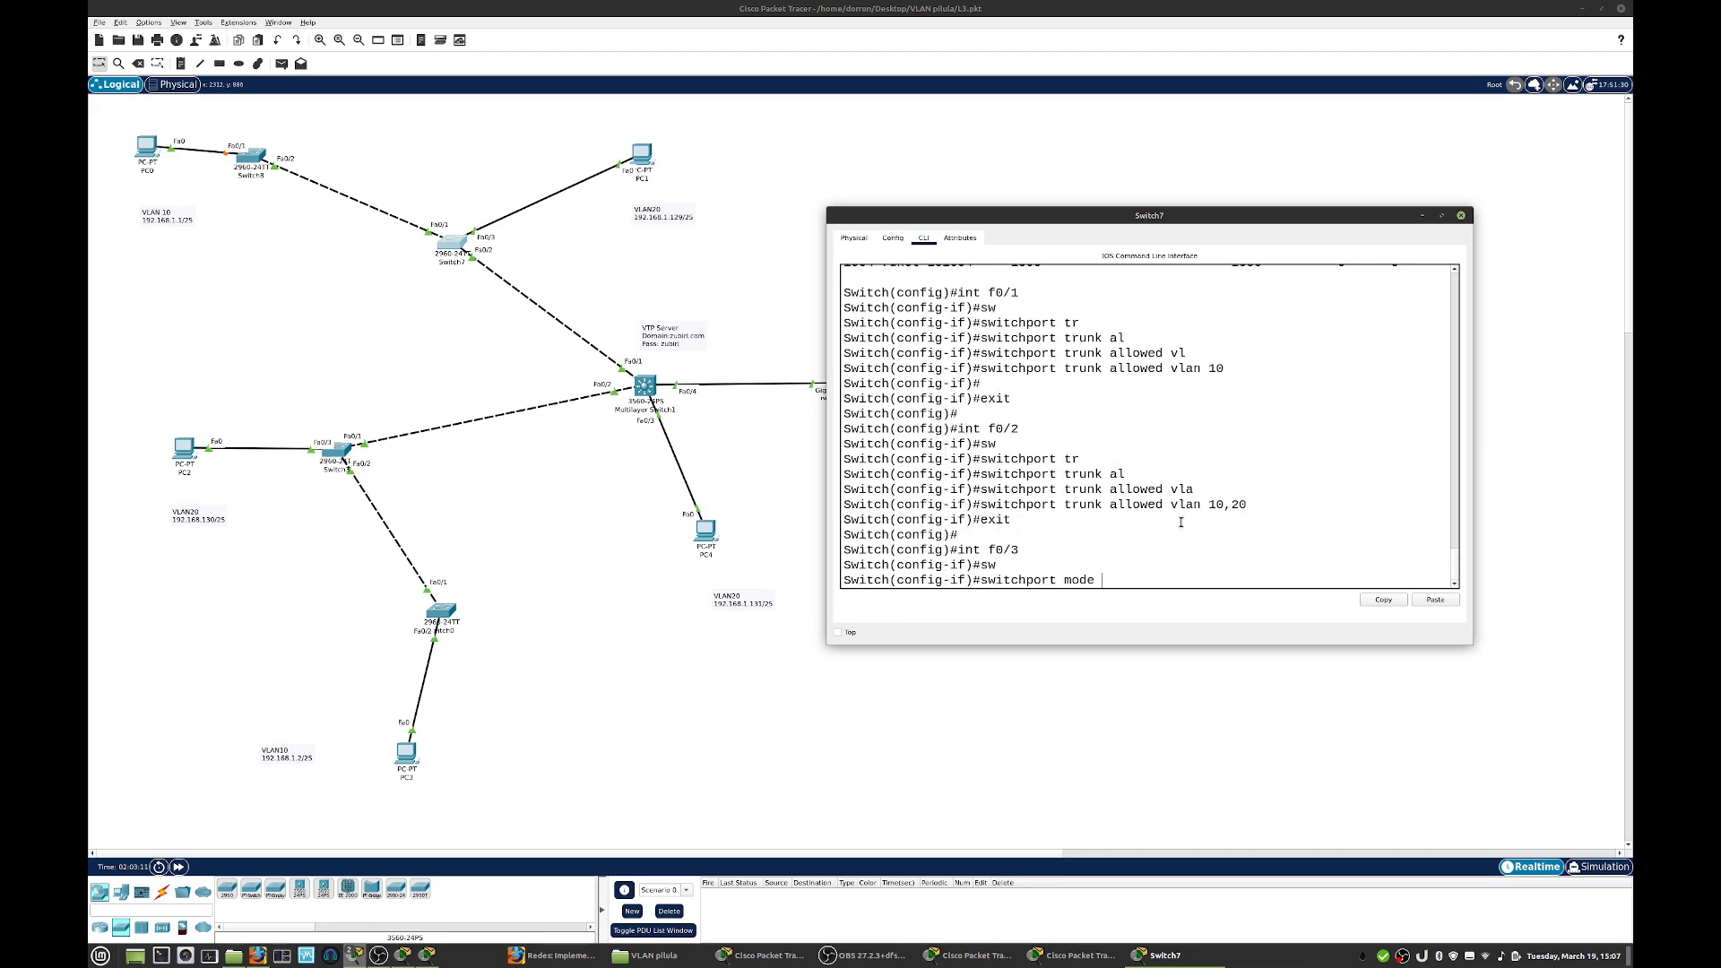
type("acc")
key("Tab")
key("Return")
- Assign access VLAN 20 to Switch7's f0/3 and close its window
type("s")
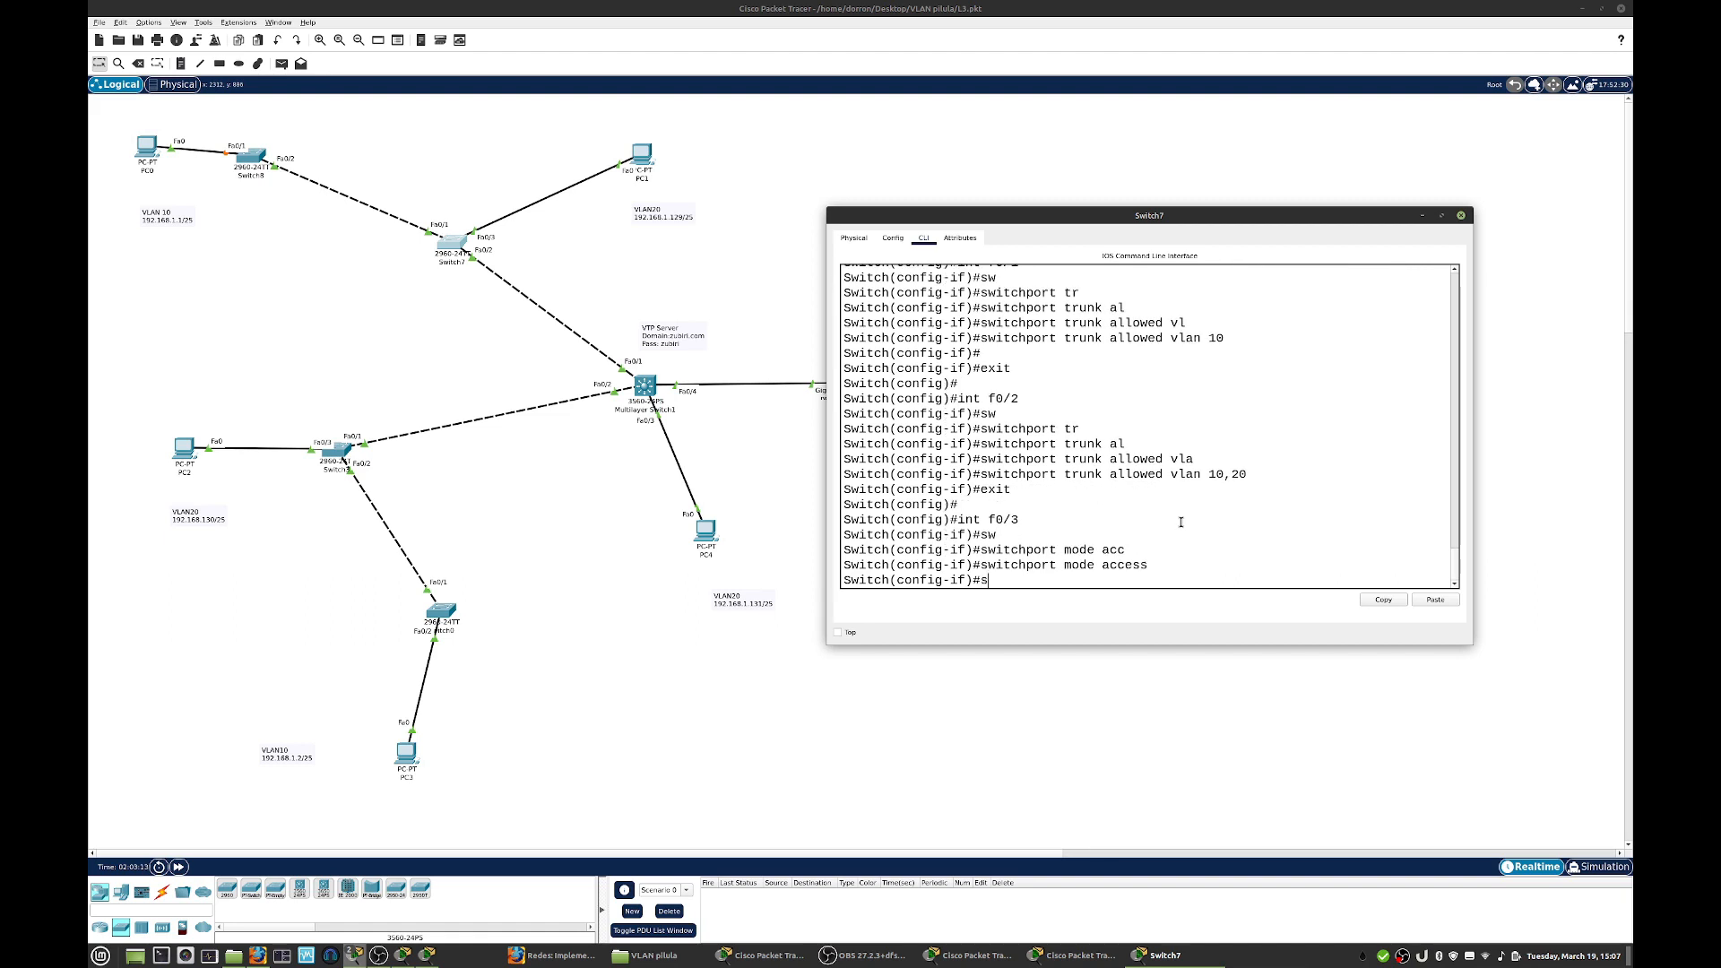
type("w")
key("Tab")
type("acc vl")
key("Tab")
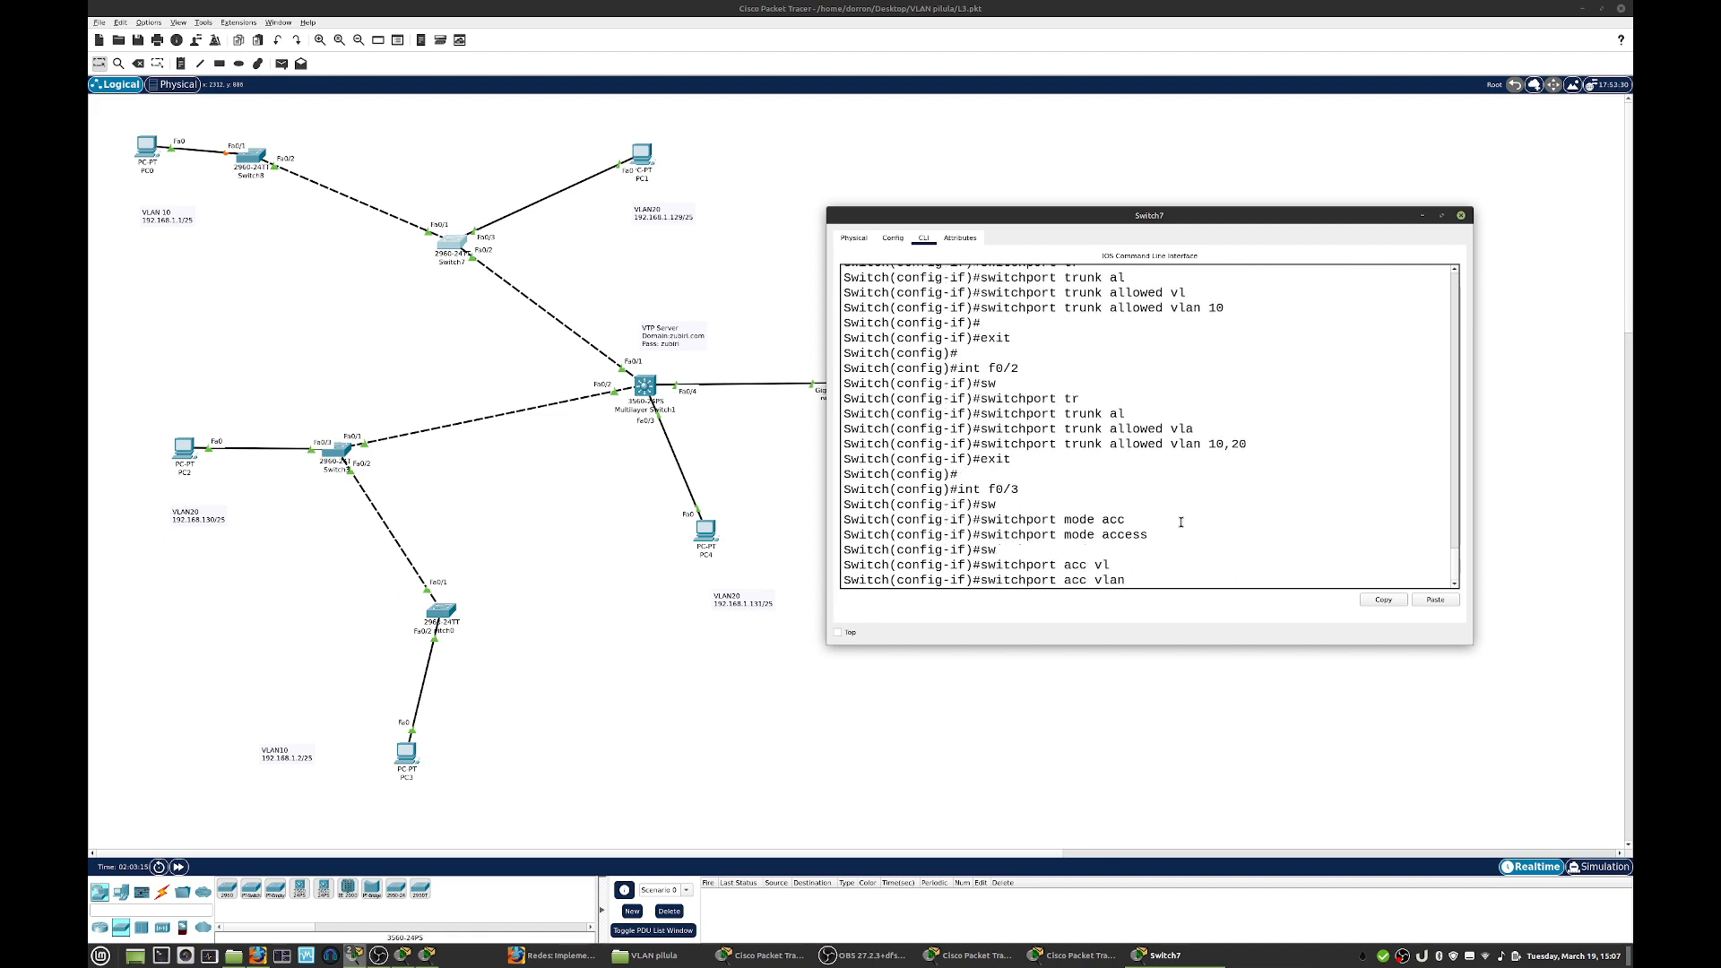
type("20")
key("Return")
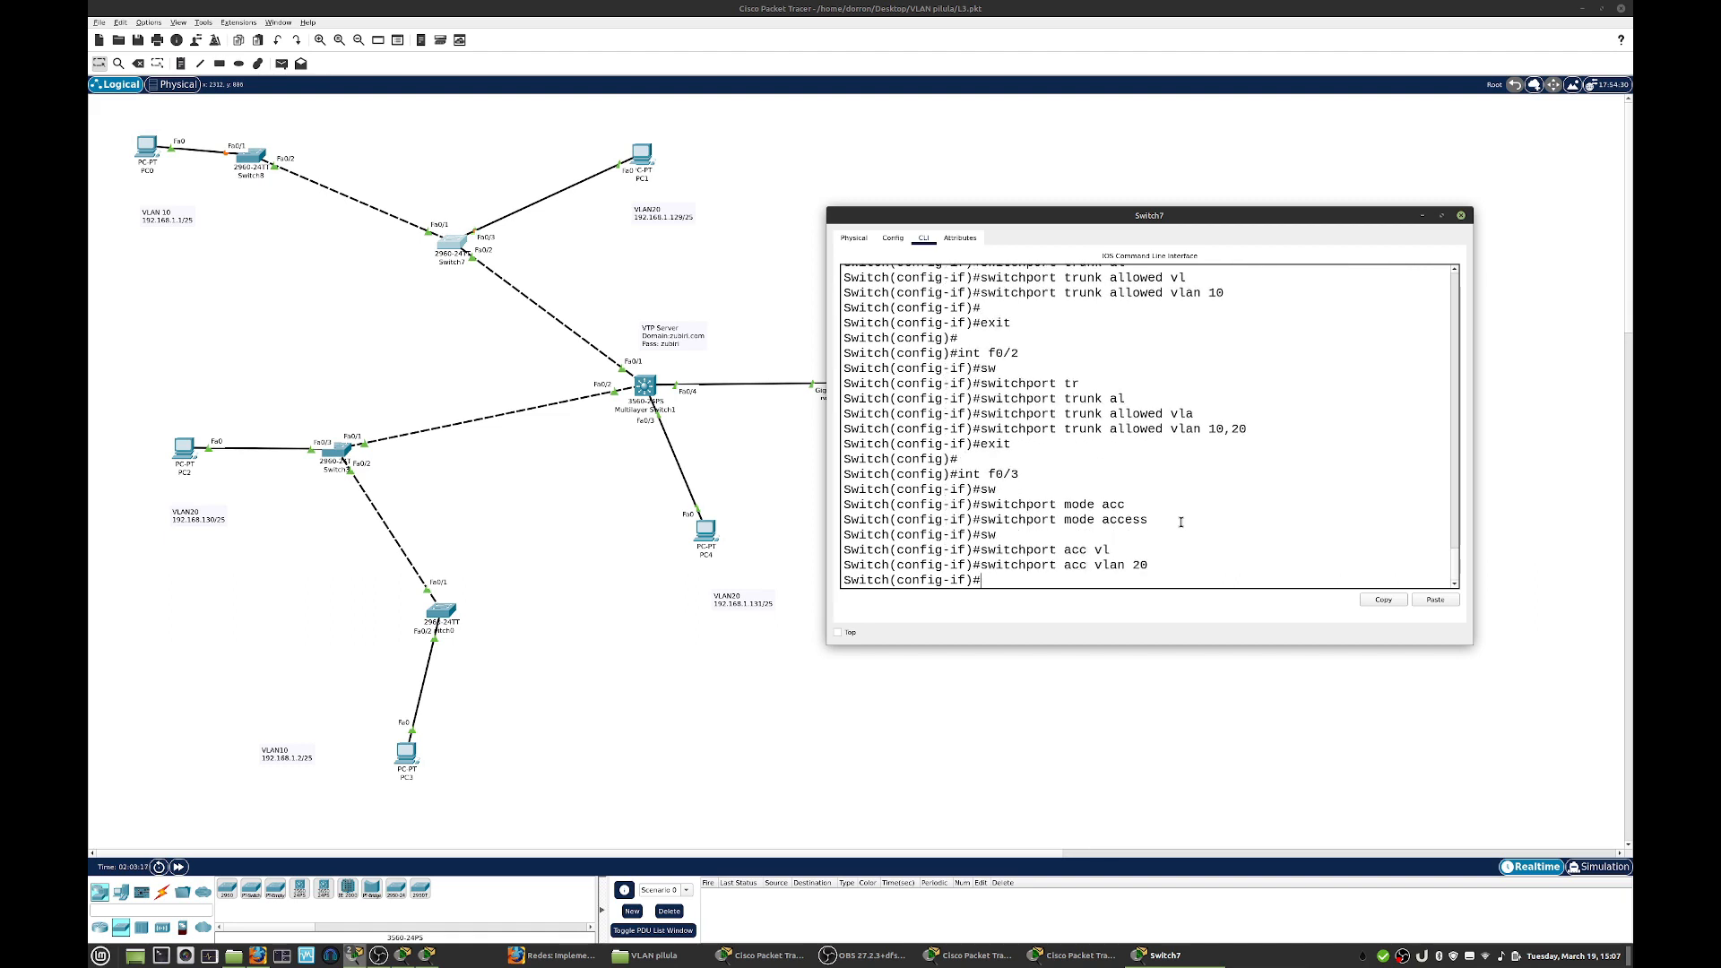
left_click(1460, 215)
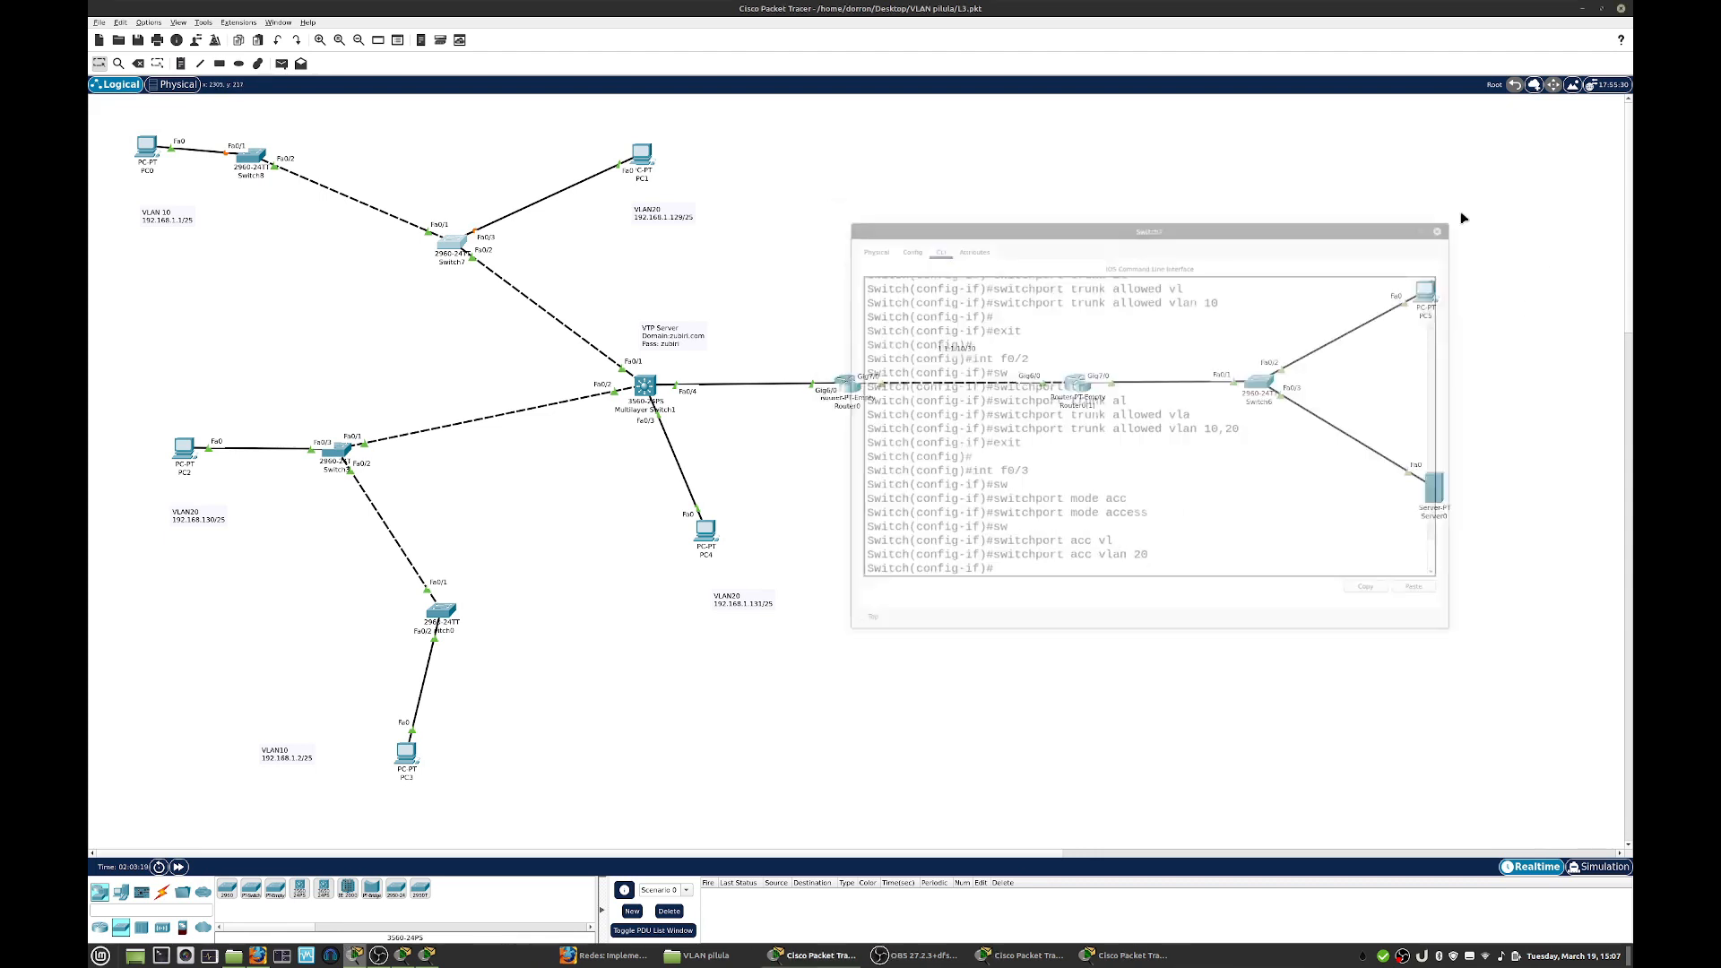
- Open Switch3's command line in a moved, enlarged window, leave the current interface and enter configuration of f0/3
left_click(340, 458)
left_click_drag(726, 267, 899, 277)
left_click_drag(1241, 671, 1427, 712)
type("exit")
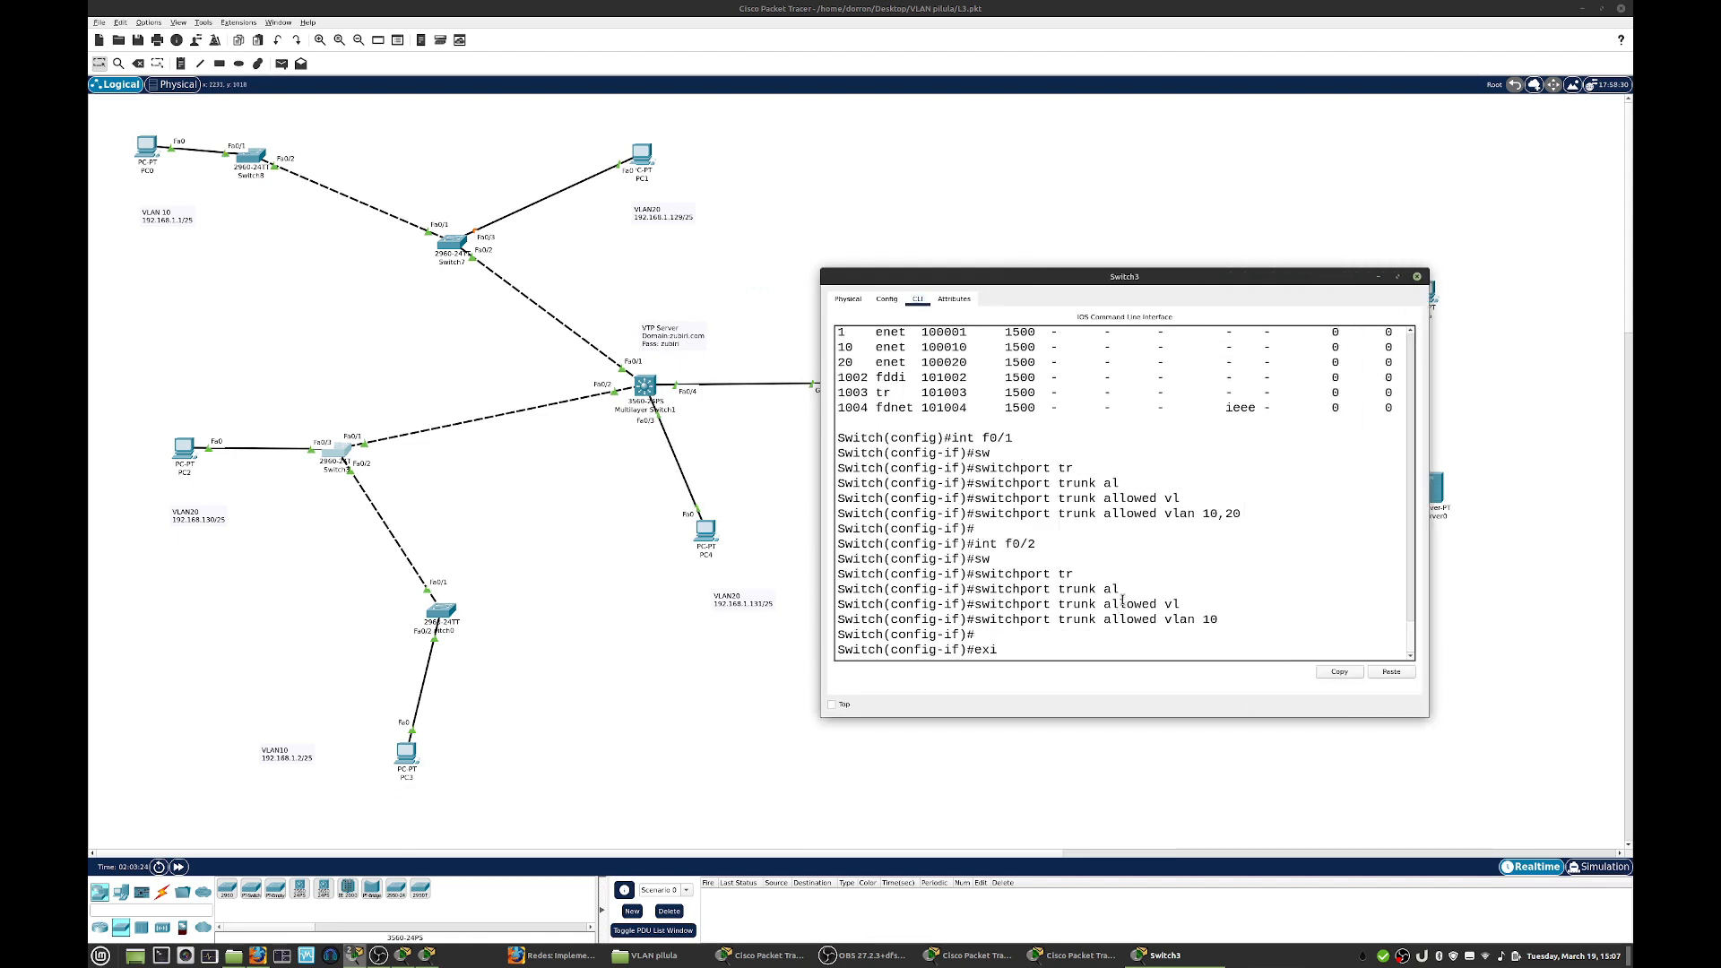
key("Return")
key("Return")
type("int f0/3")
key("Return")
- Set interface f0/3 on Switch3 to access mode
type("sw")
key("Tab")
type("mode acc")
key("Tab")
key("Return")
- Assign access VLAN 20 to Switch3's f0/3 and close its window
type("sw")
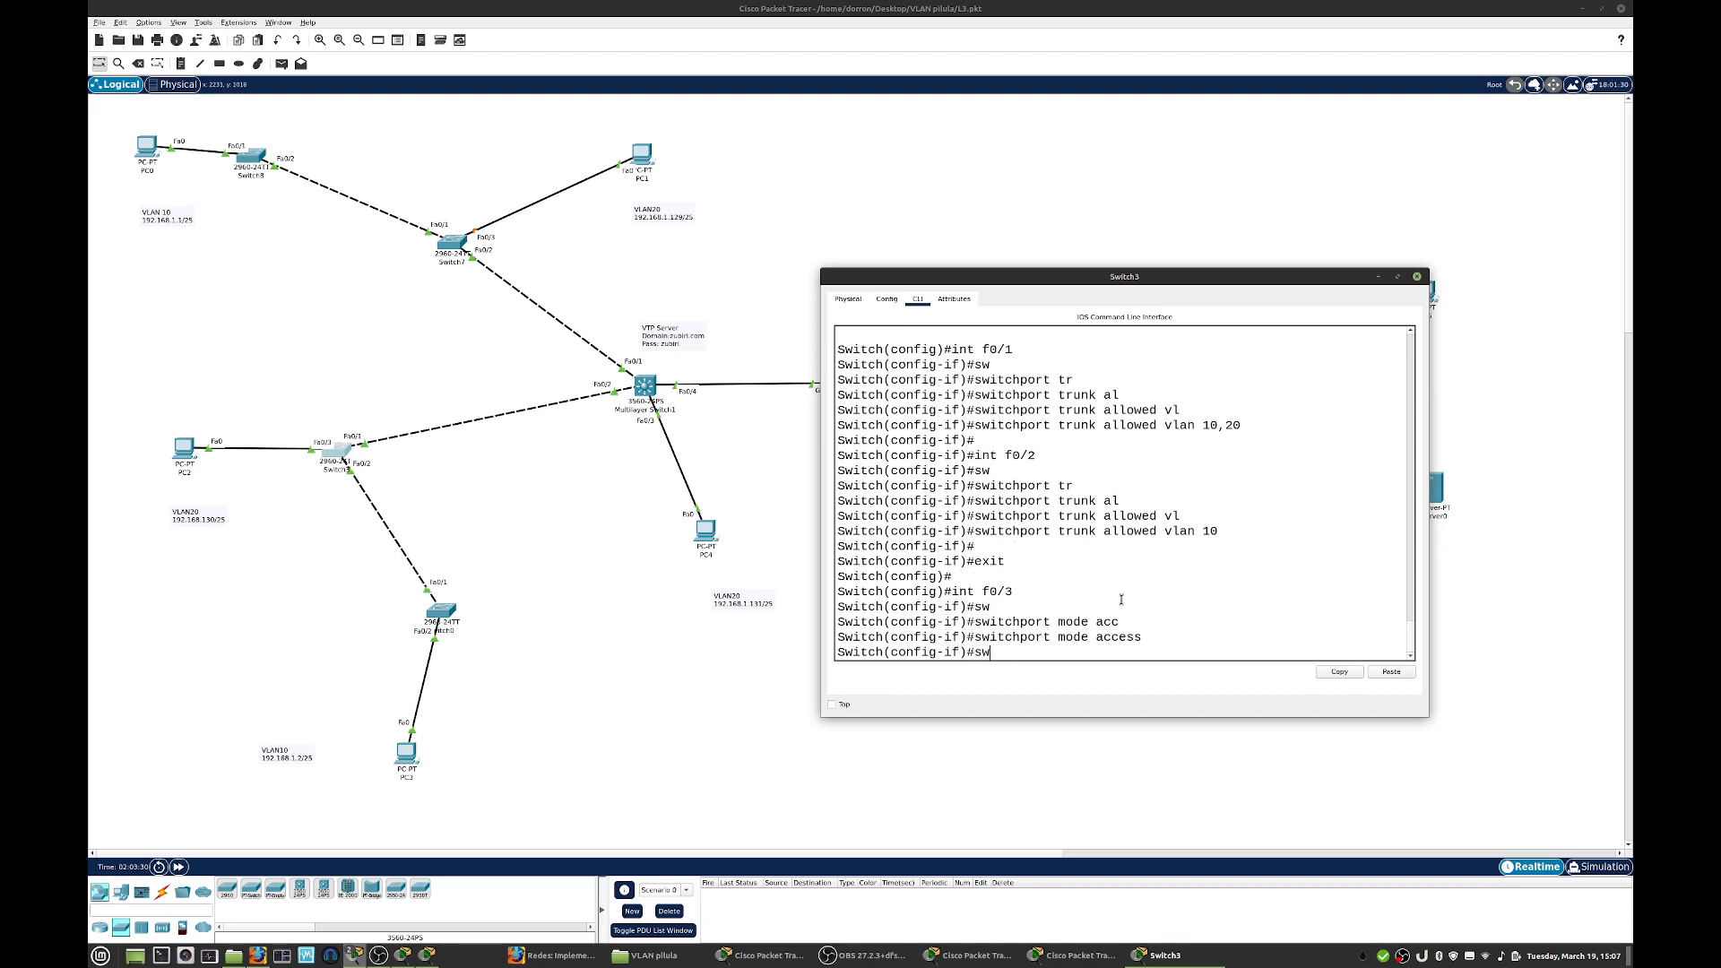
type(" ac vl")
key("Tab")
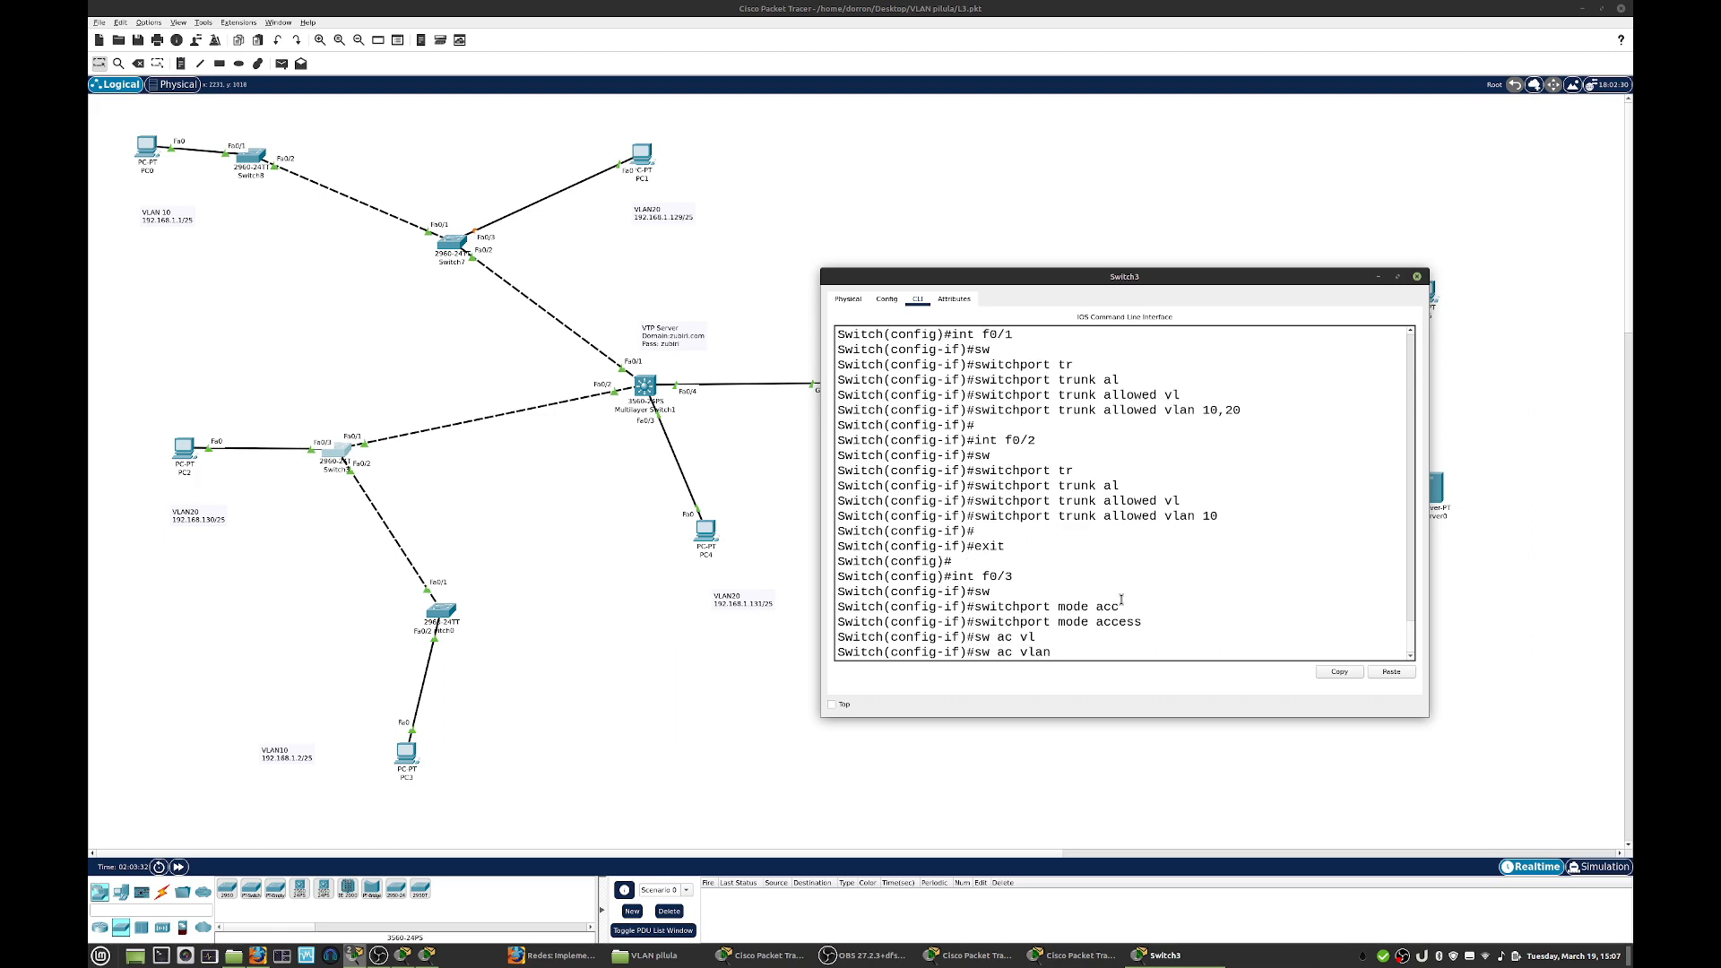
type("20")
key("Return")
key("Return")
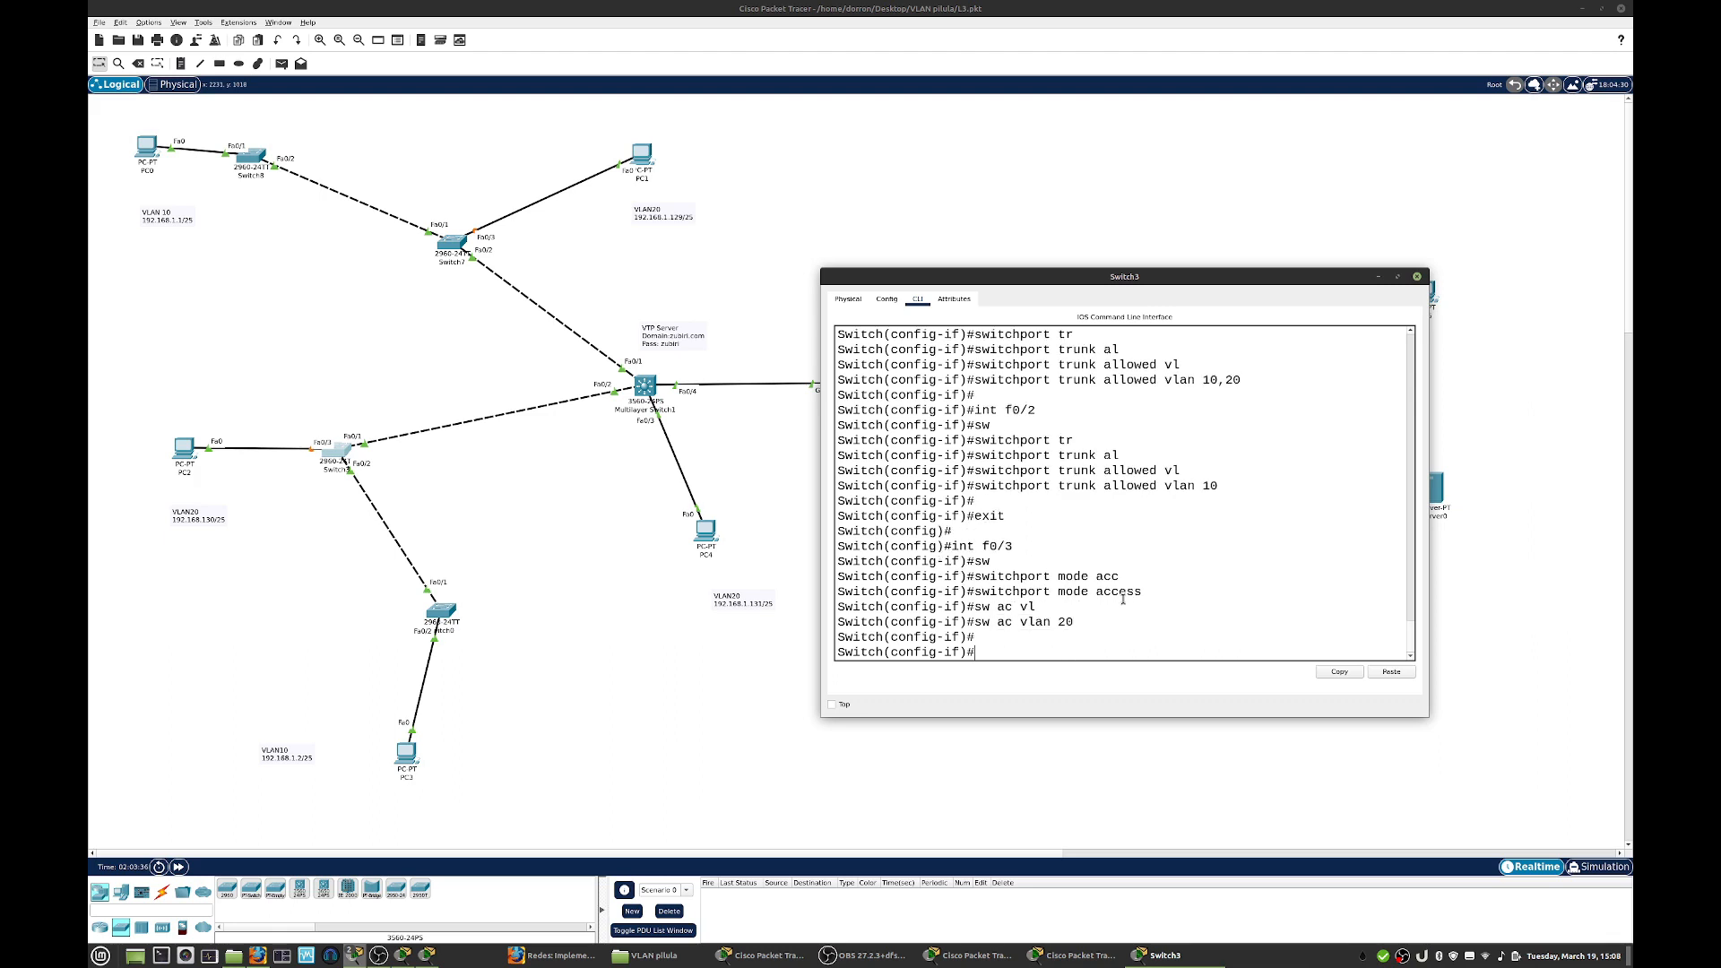
left_click(1417, 276)
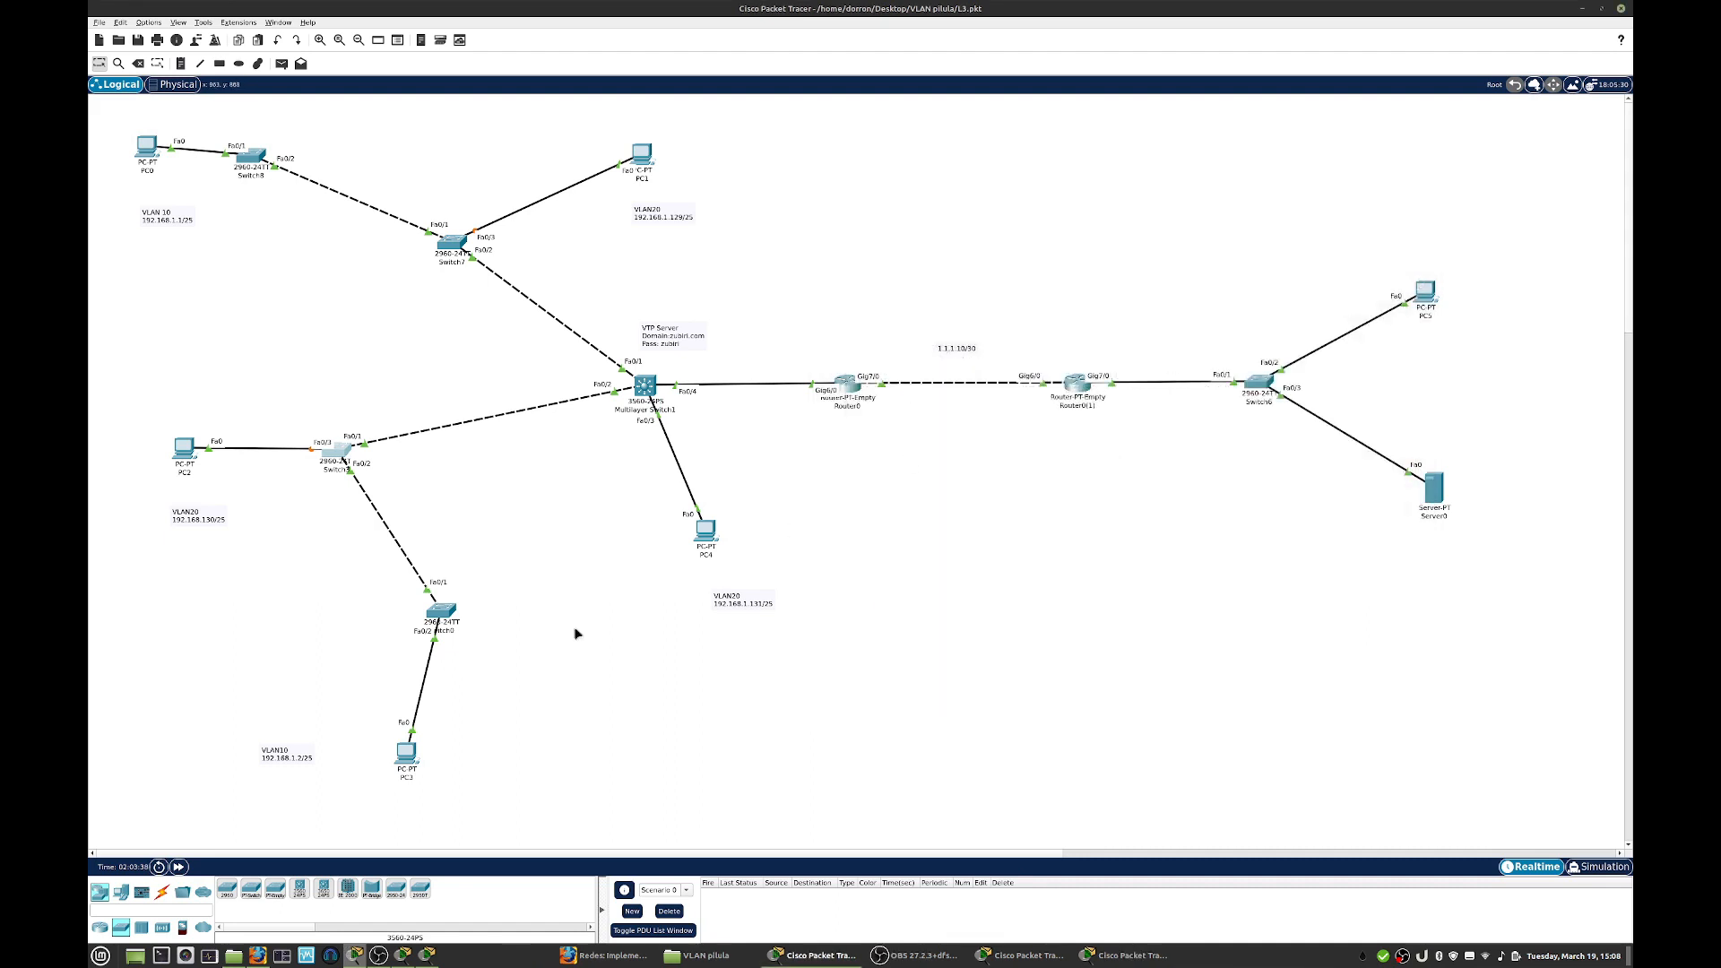
- Open Switch0's command line, leave the current interface and enter configuration of f0/2
left_click(434, 615)
type("exit")
key("Return")
key("Return")
type("int f0/2")
key("Return")
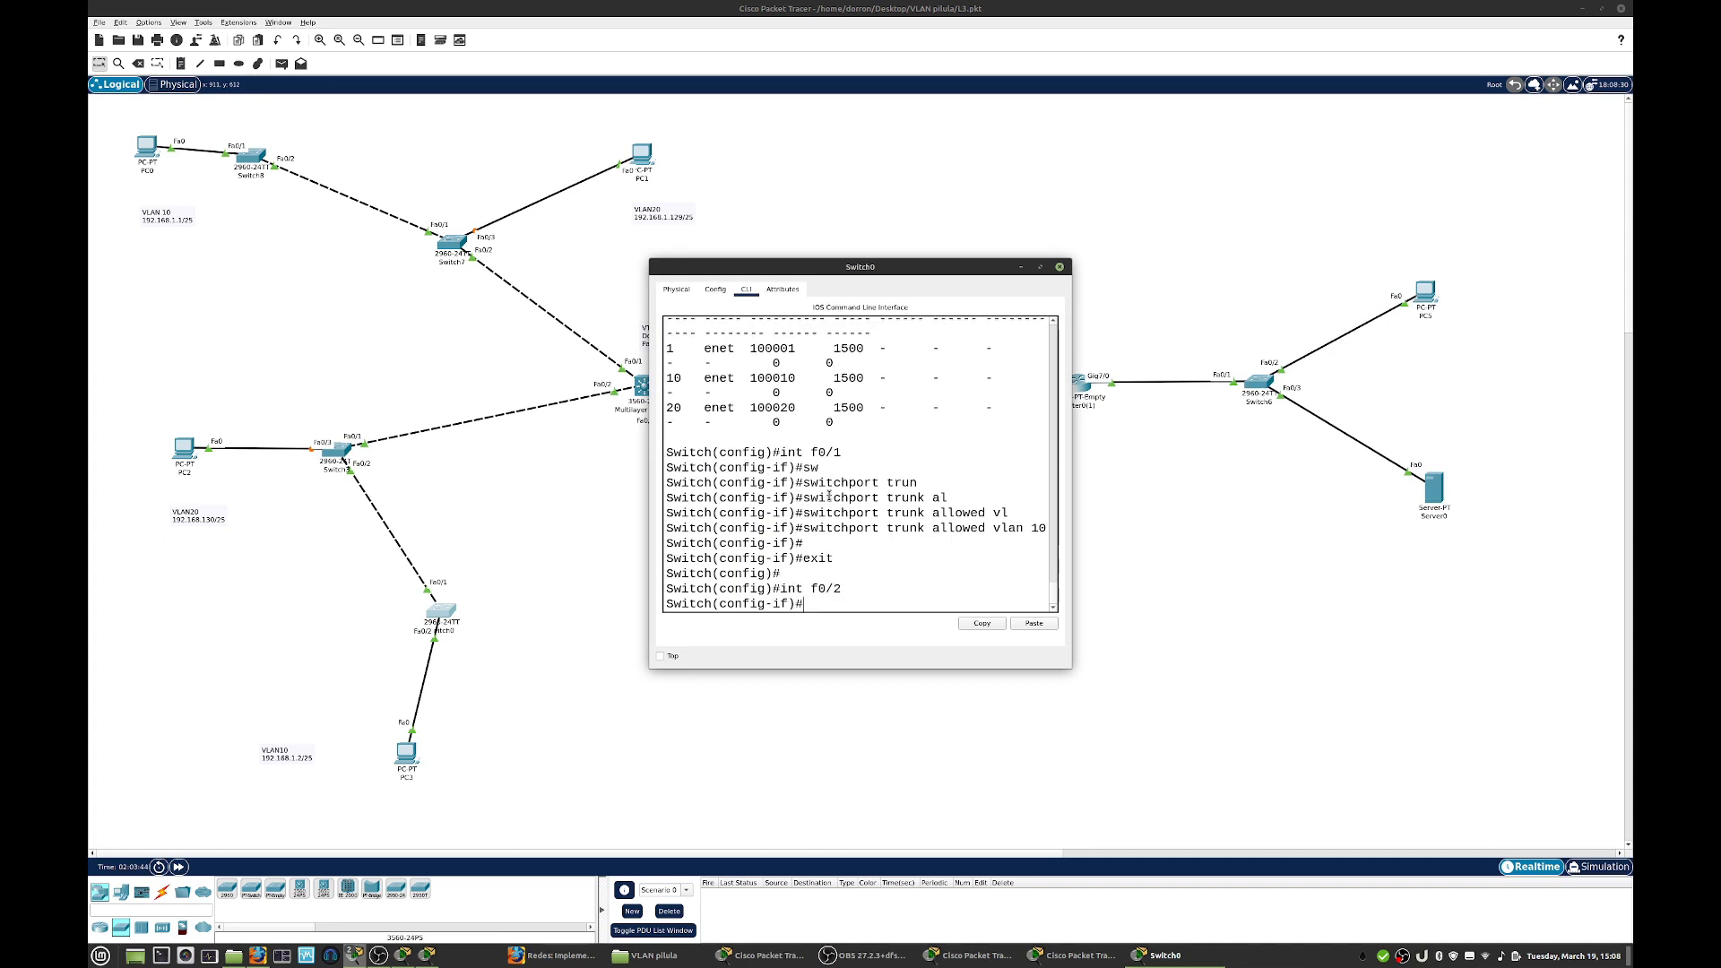
- Set interface f0/2 on Switch0 to access mode
type("sw")
key("Tab")
type("mode acc")
key("Tab")
key("Return")
- Assign access VLAN 10 to Switch0's f0/2 and close its window
type("sw")
key("Tab")
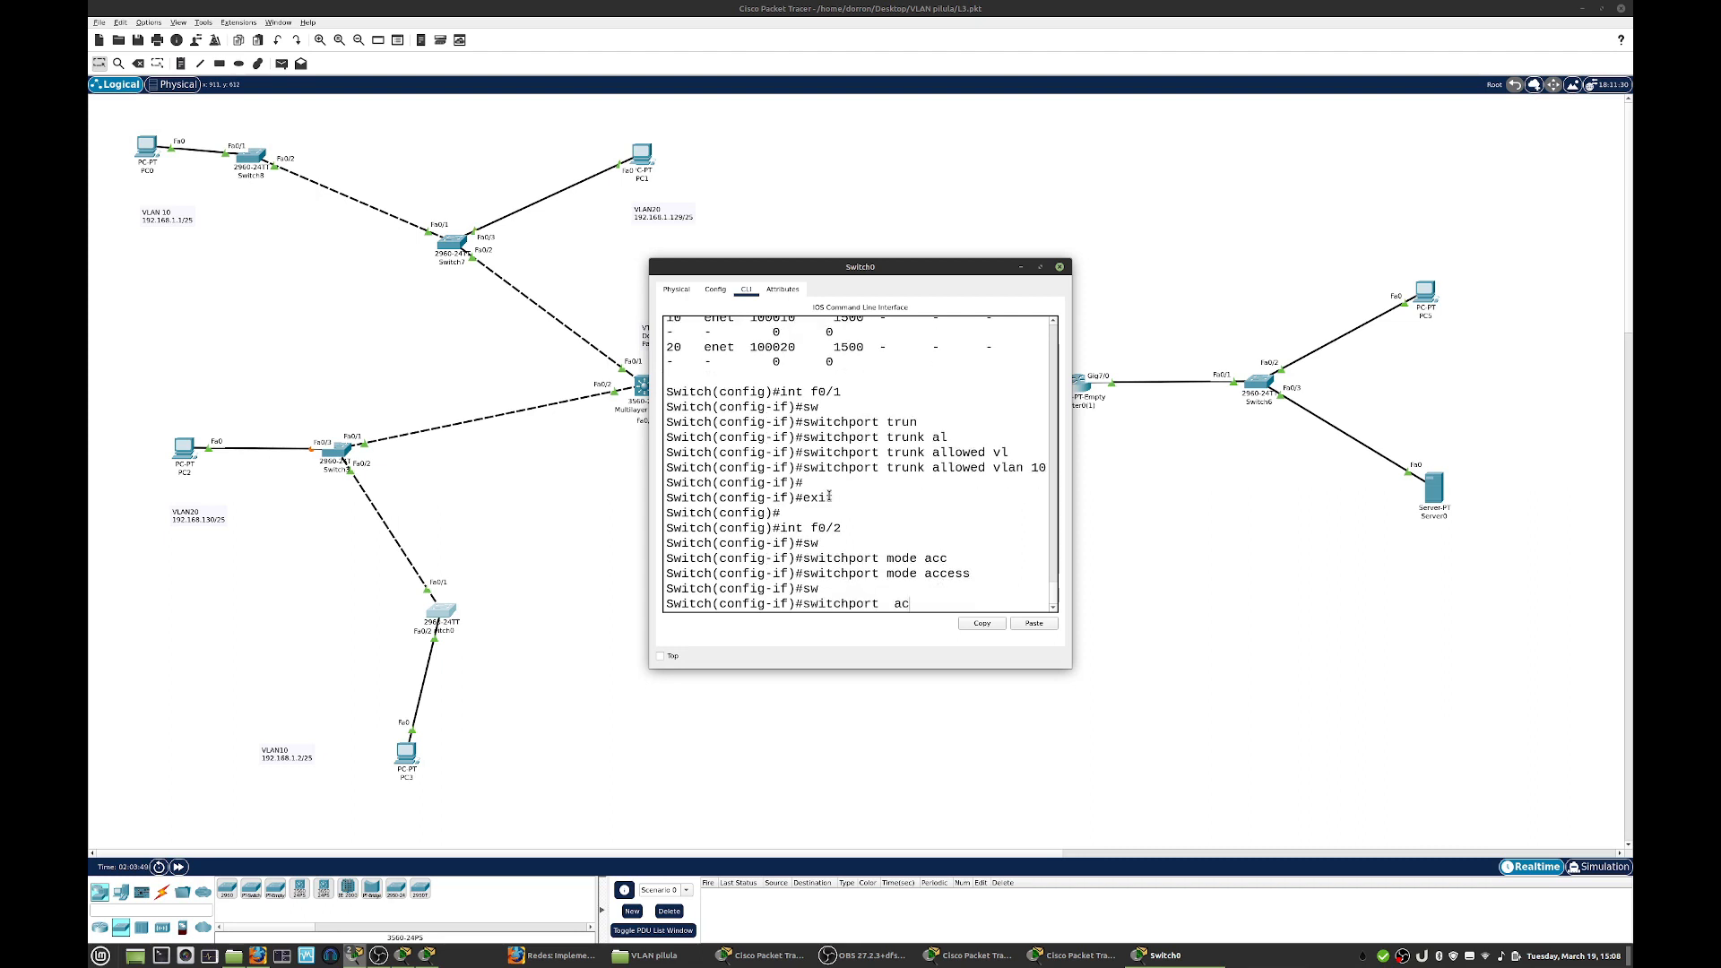
type("ac")
key("Tab")
type("vl")
key("Tab")
type("10")
key("Return")
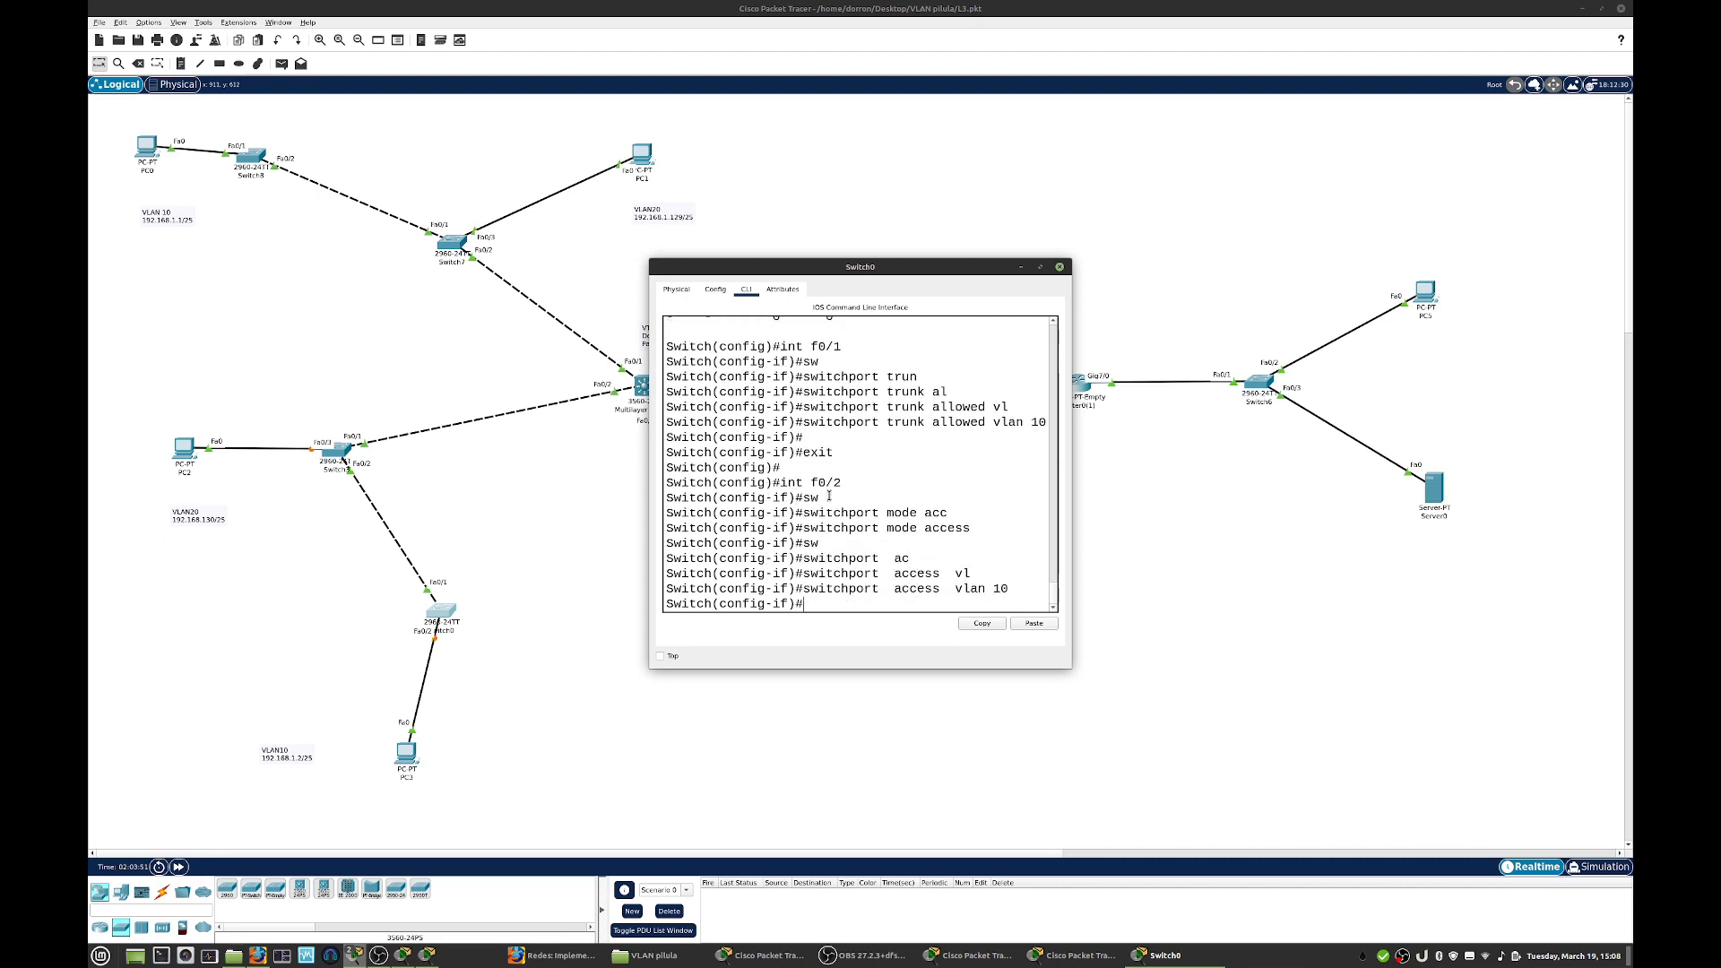
key("Return")
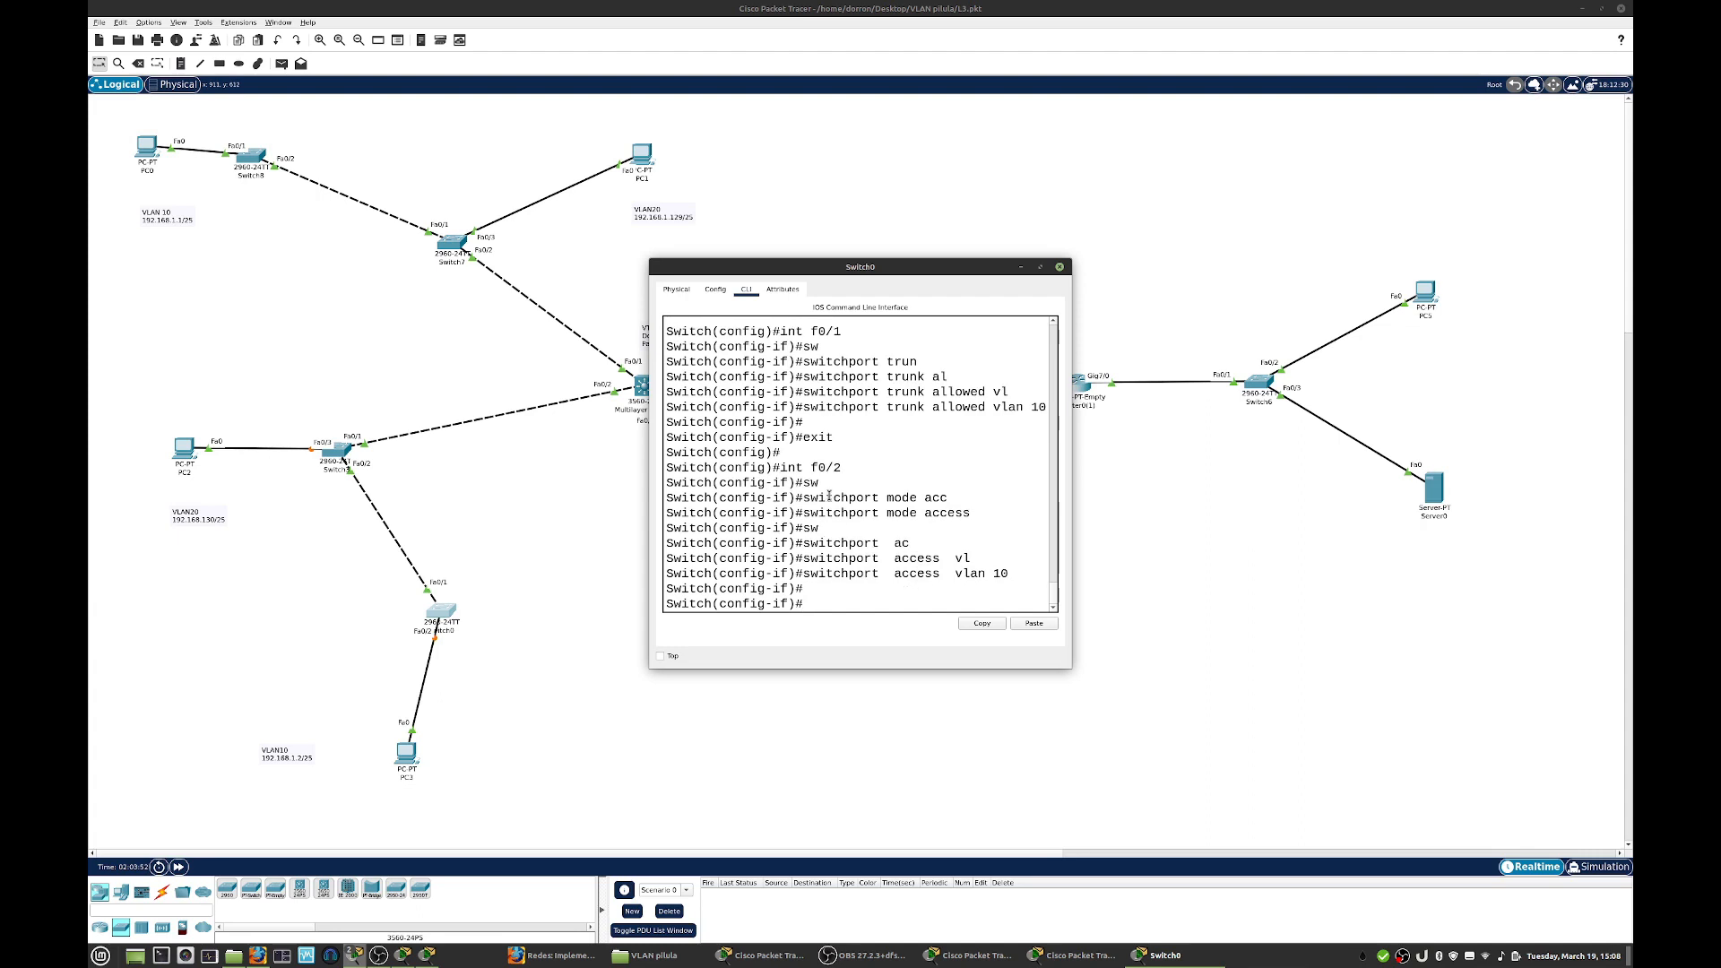
left_click(1059, 267)
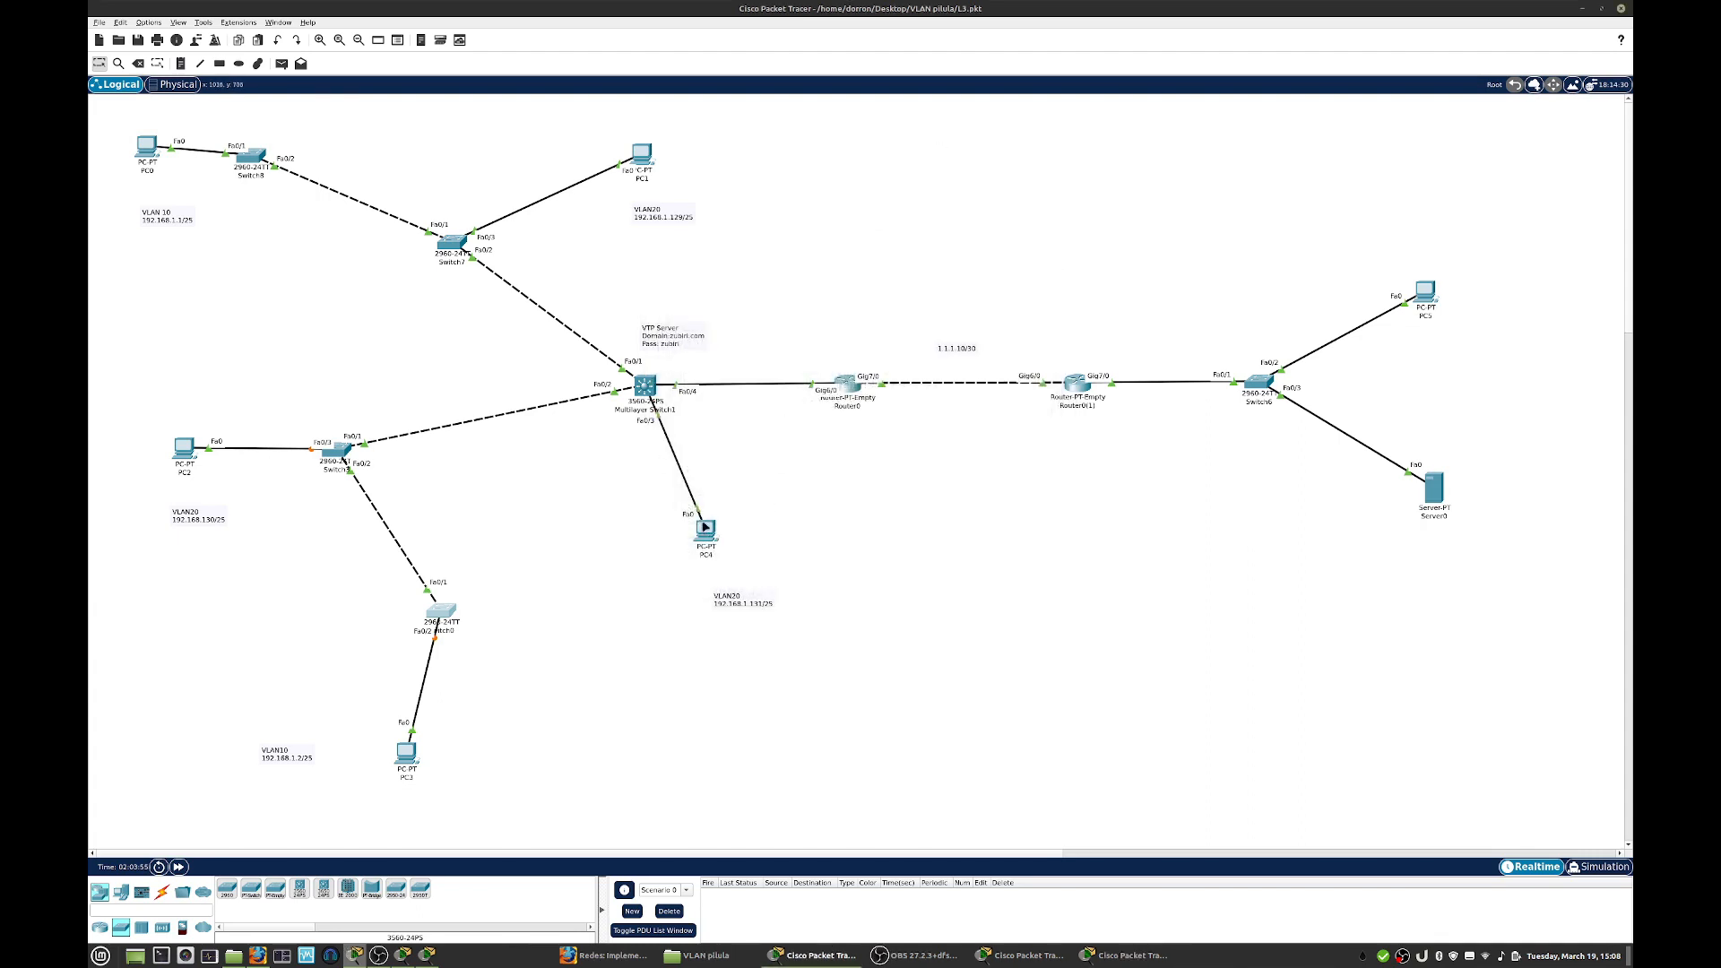
- Open the multilayer switch's command line in a moved, enlarged window, leave the interface range and enter configuration of f0/3
left_click(647, 388)
left_click_drag(900, 274, 1151, 195)
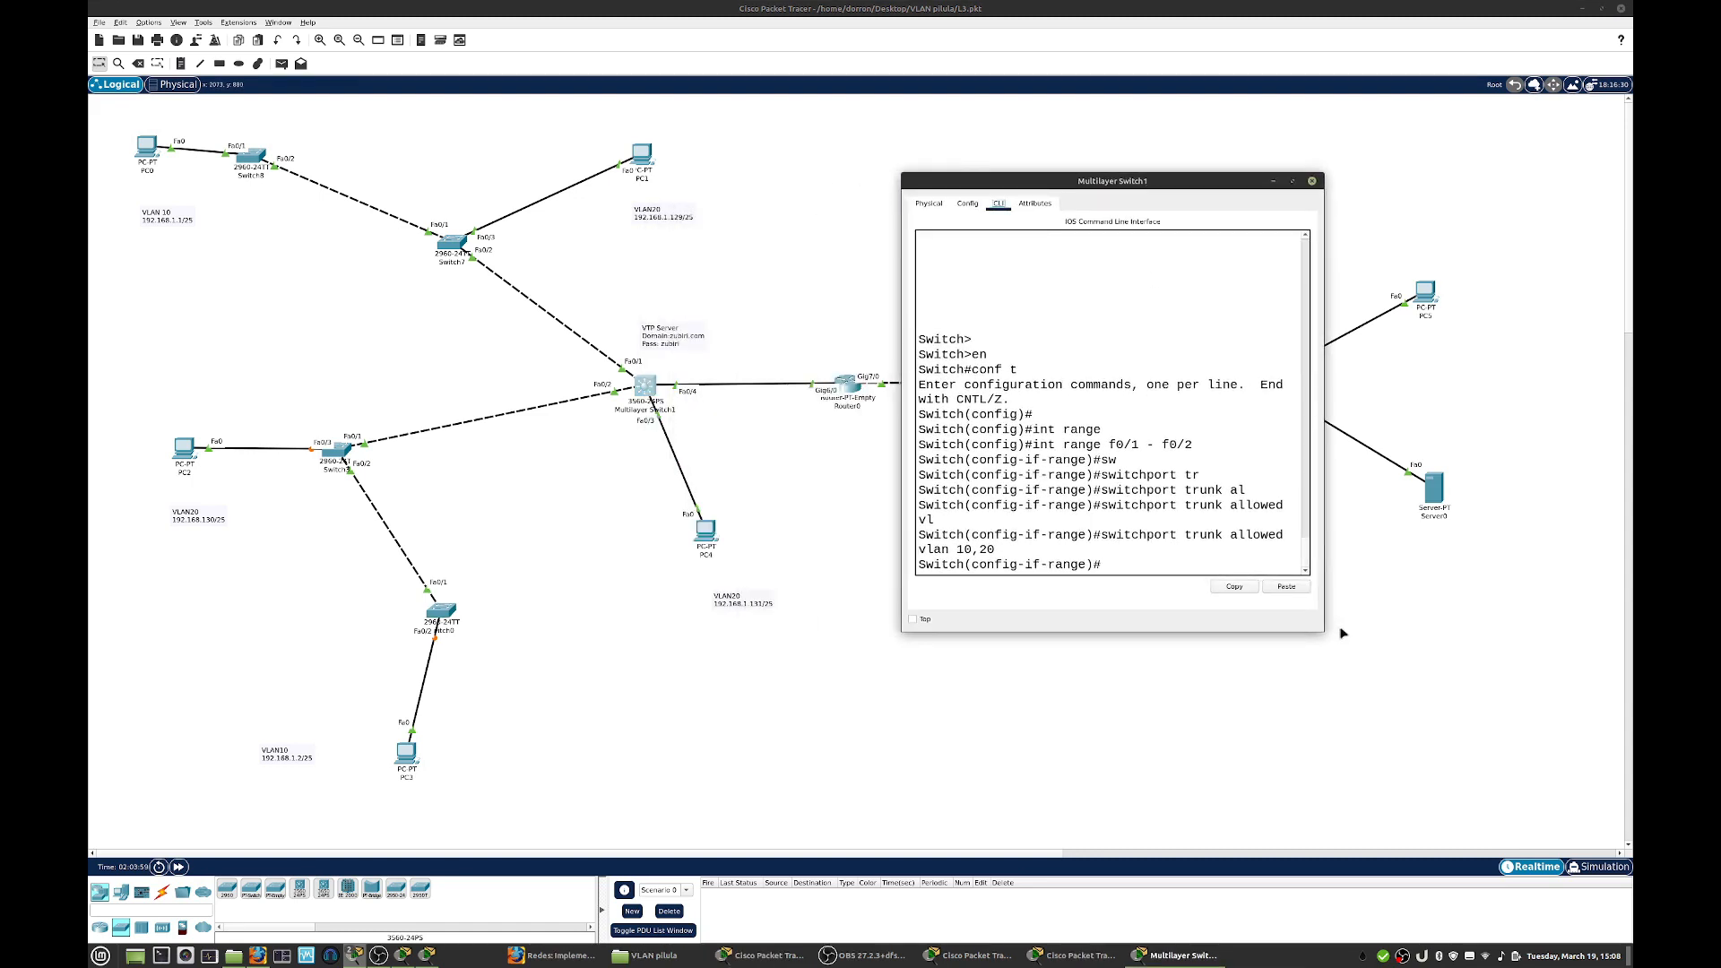
left_click_drag(1330, 630, 1531, 645)
type("exit")
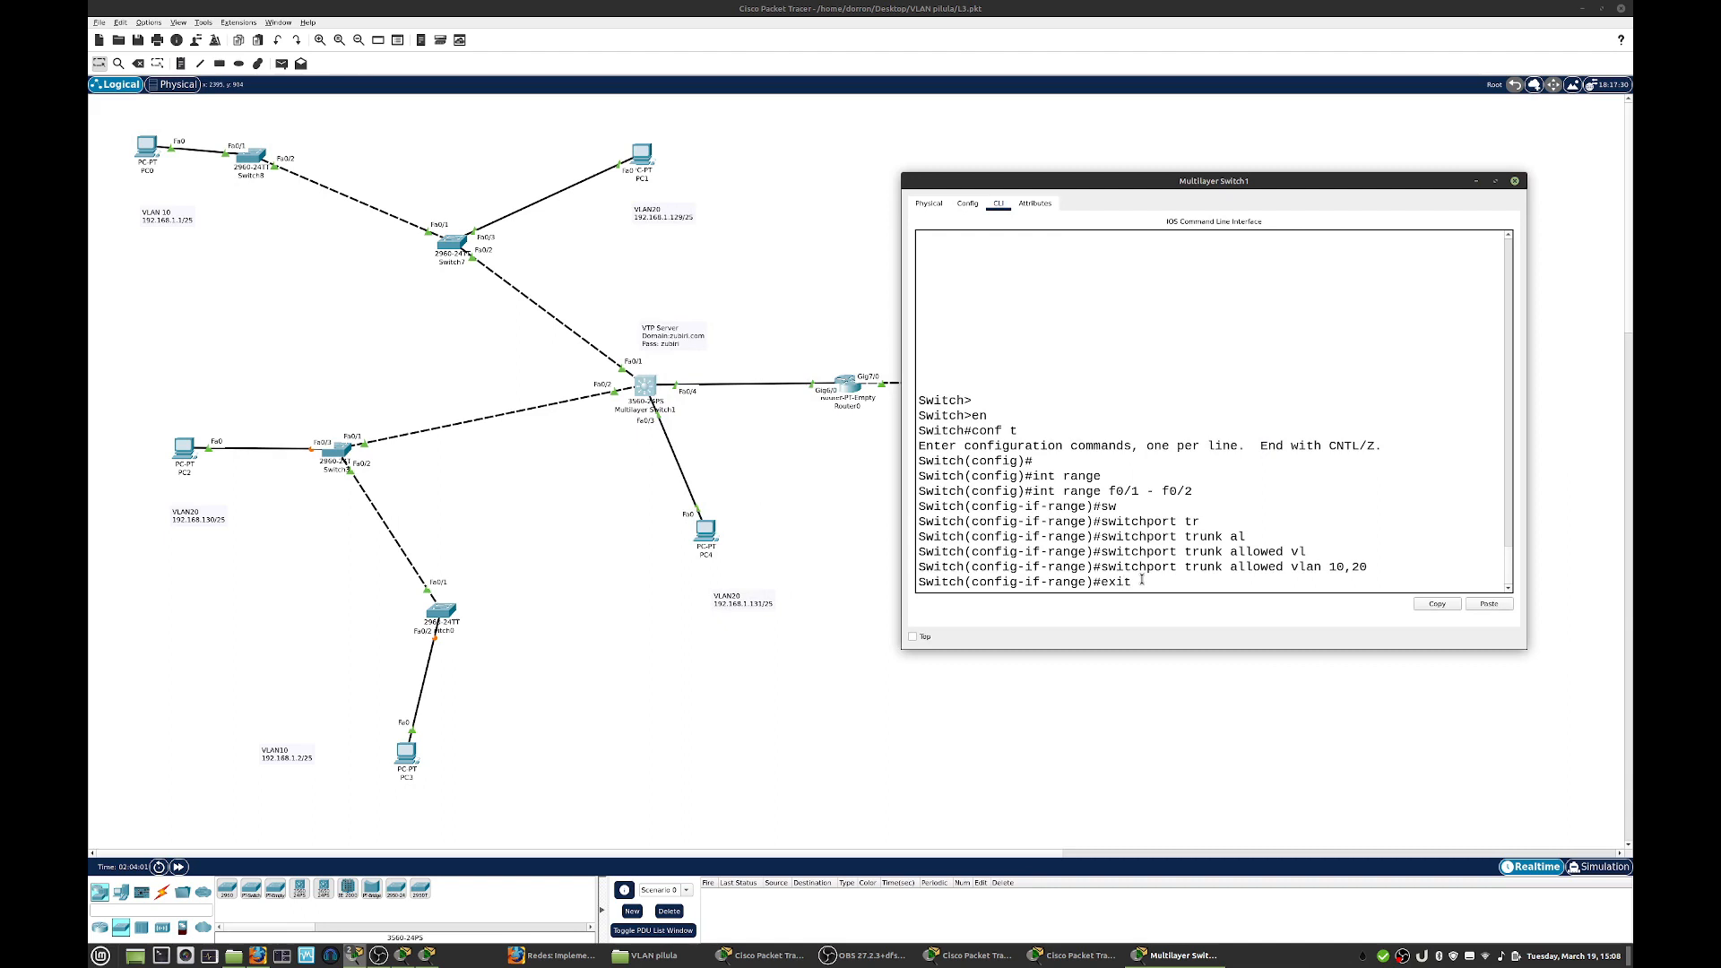
key("Return")
type("int f0/3")
key("Return")
- Set interface f0/3 on the multilayer switch to access mode
type("sw")
key("Tab")
type("mode ac")
key("Tab")
key("Return")
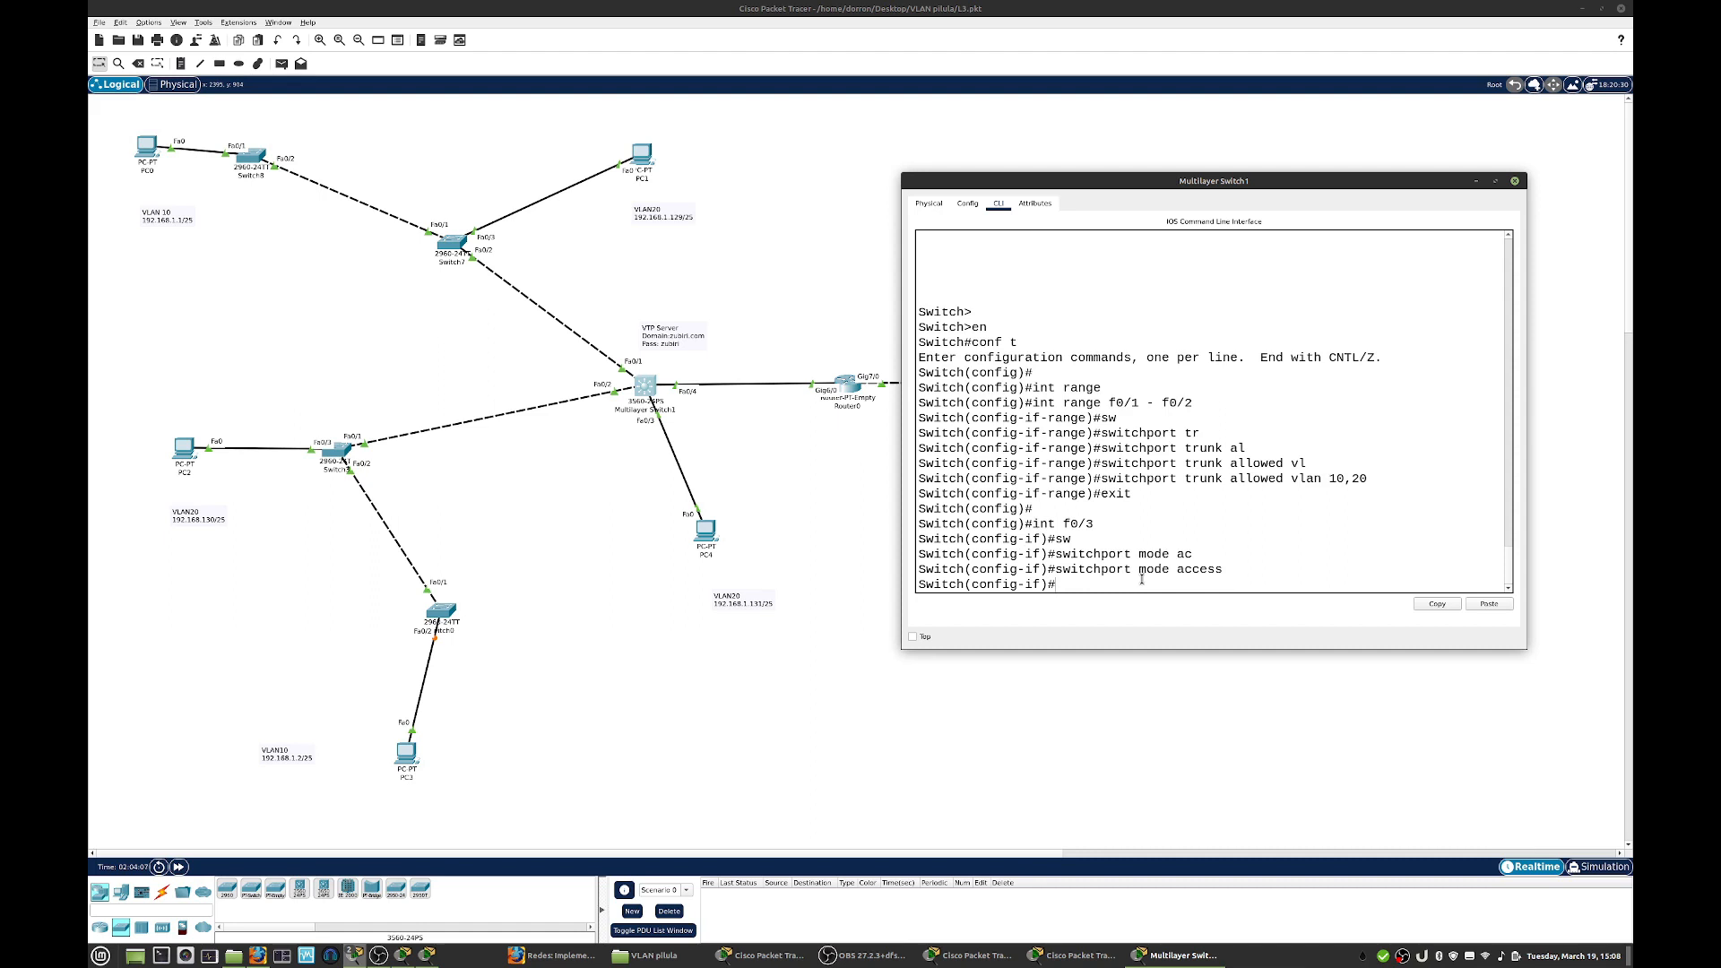
- Assign access VLAN 20 to the multilayer switch's f0/3
type("sw")
key("Tab")
type("acc")
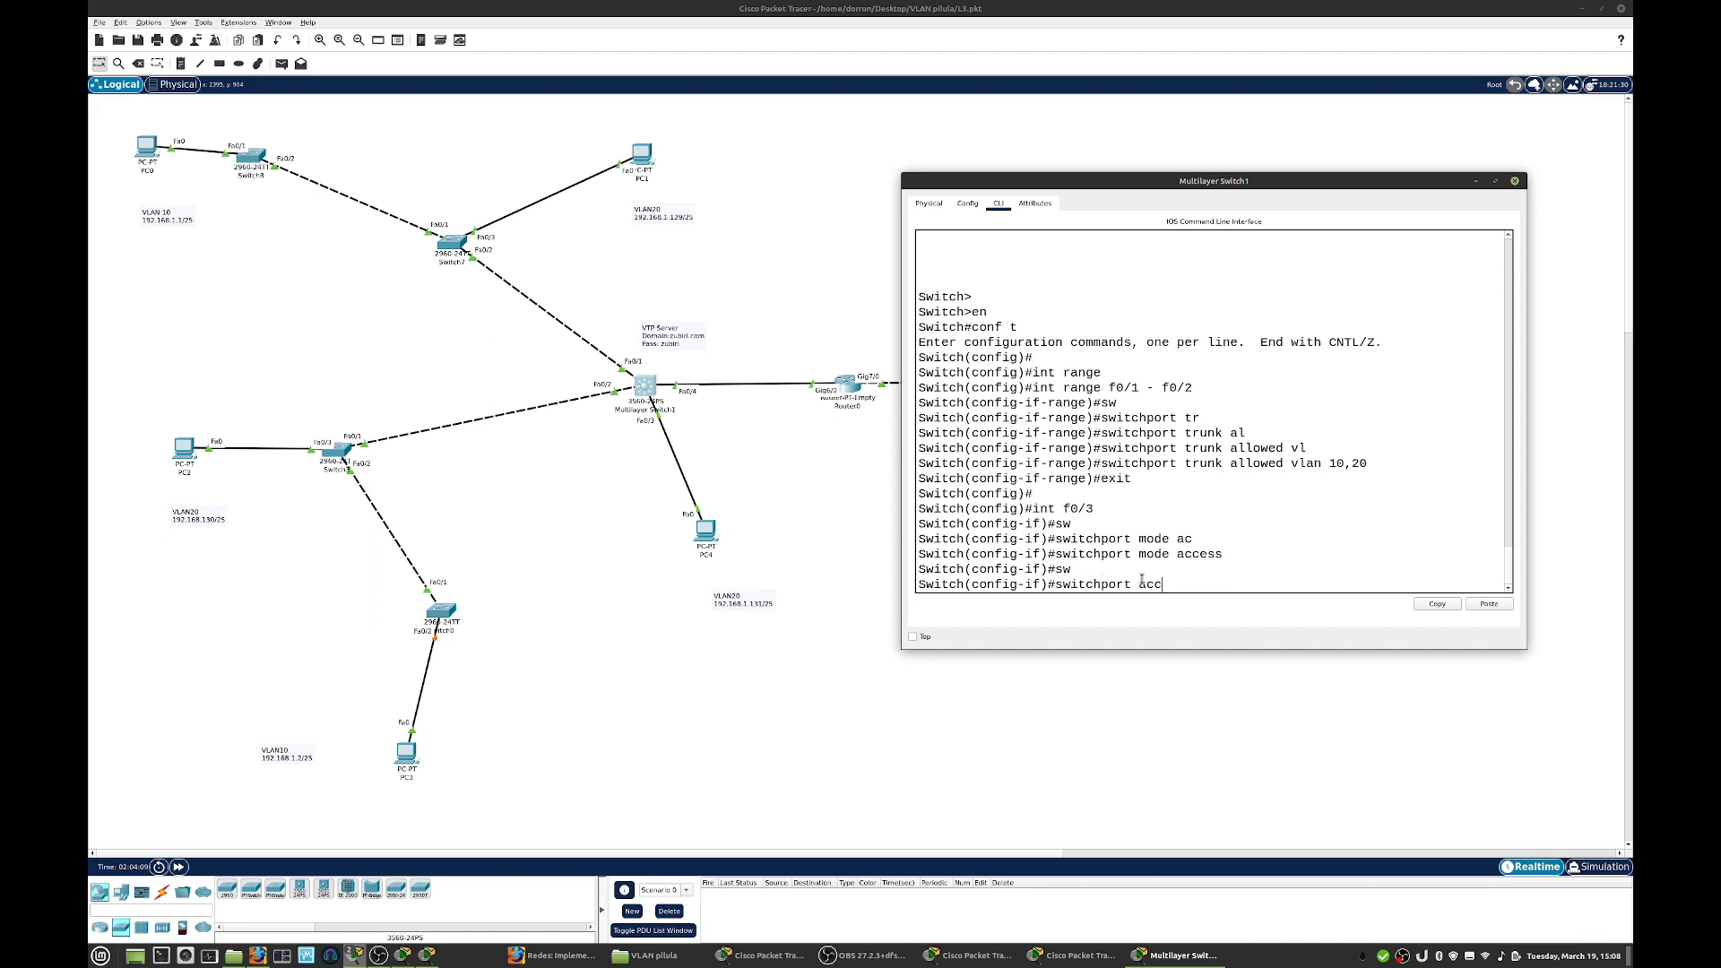
key("Tab")
type("vlan vl")
key("Tab")
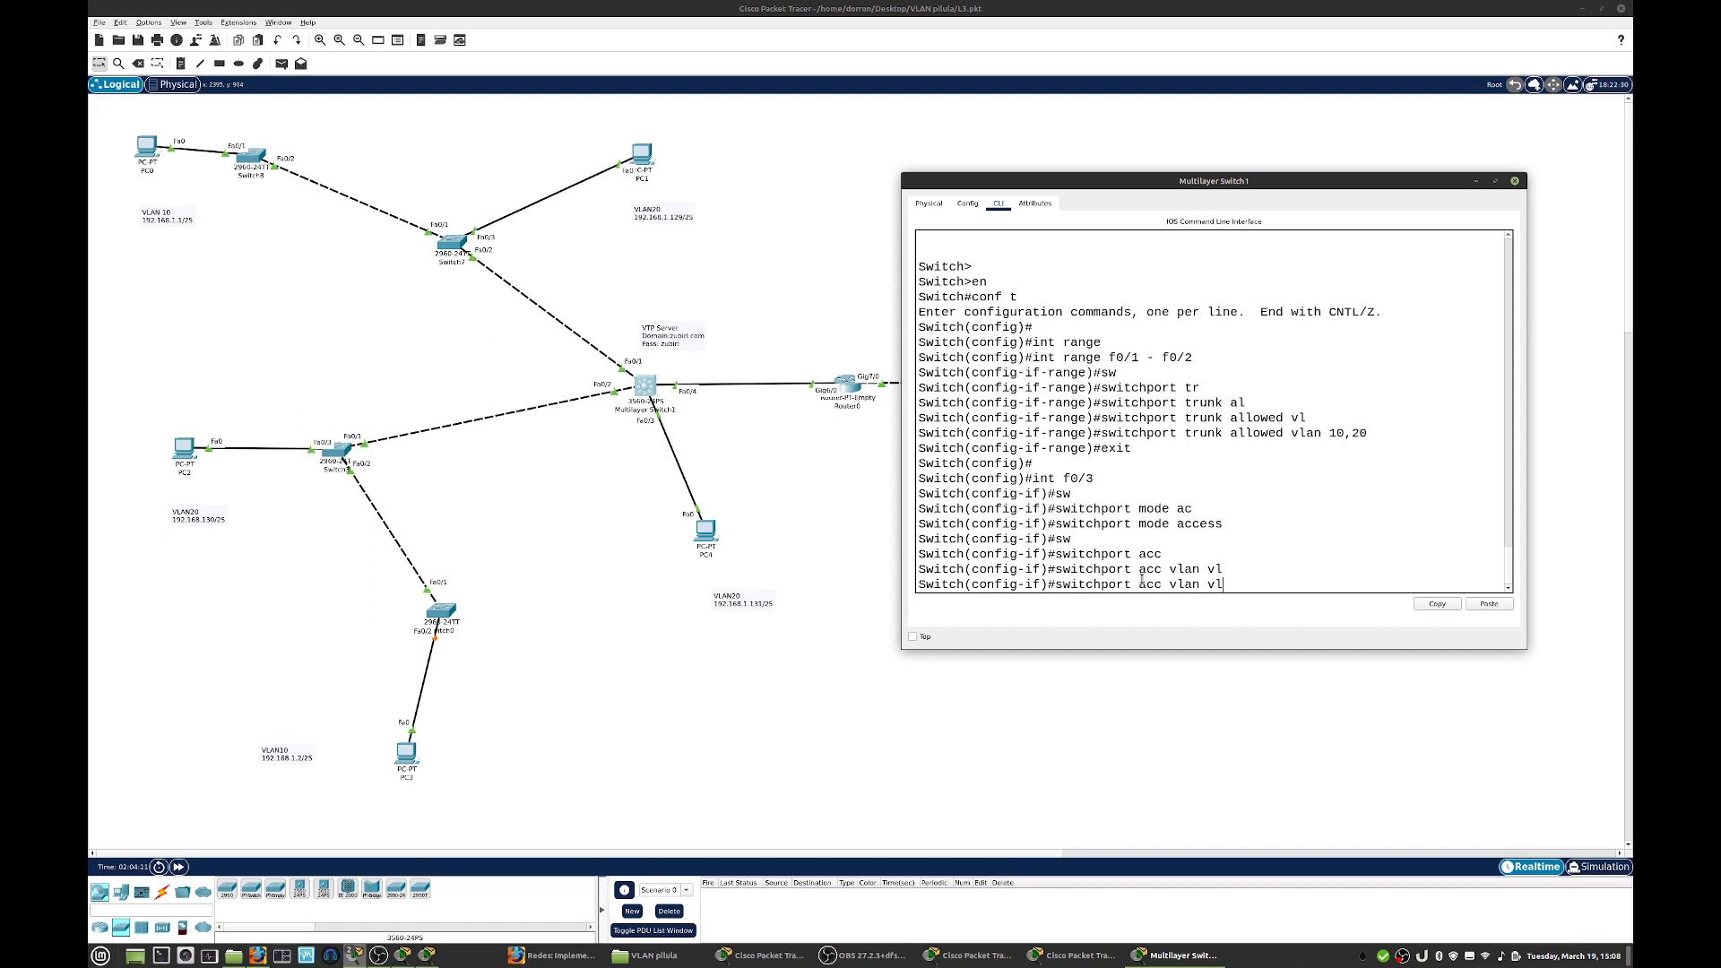
type("20")
key("Return")
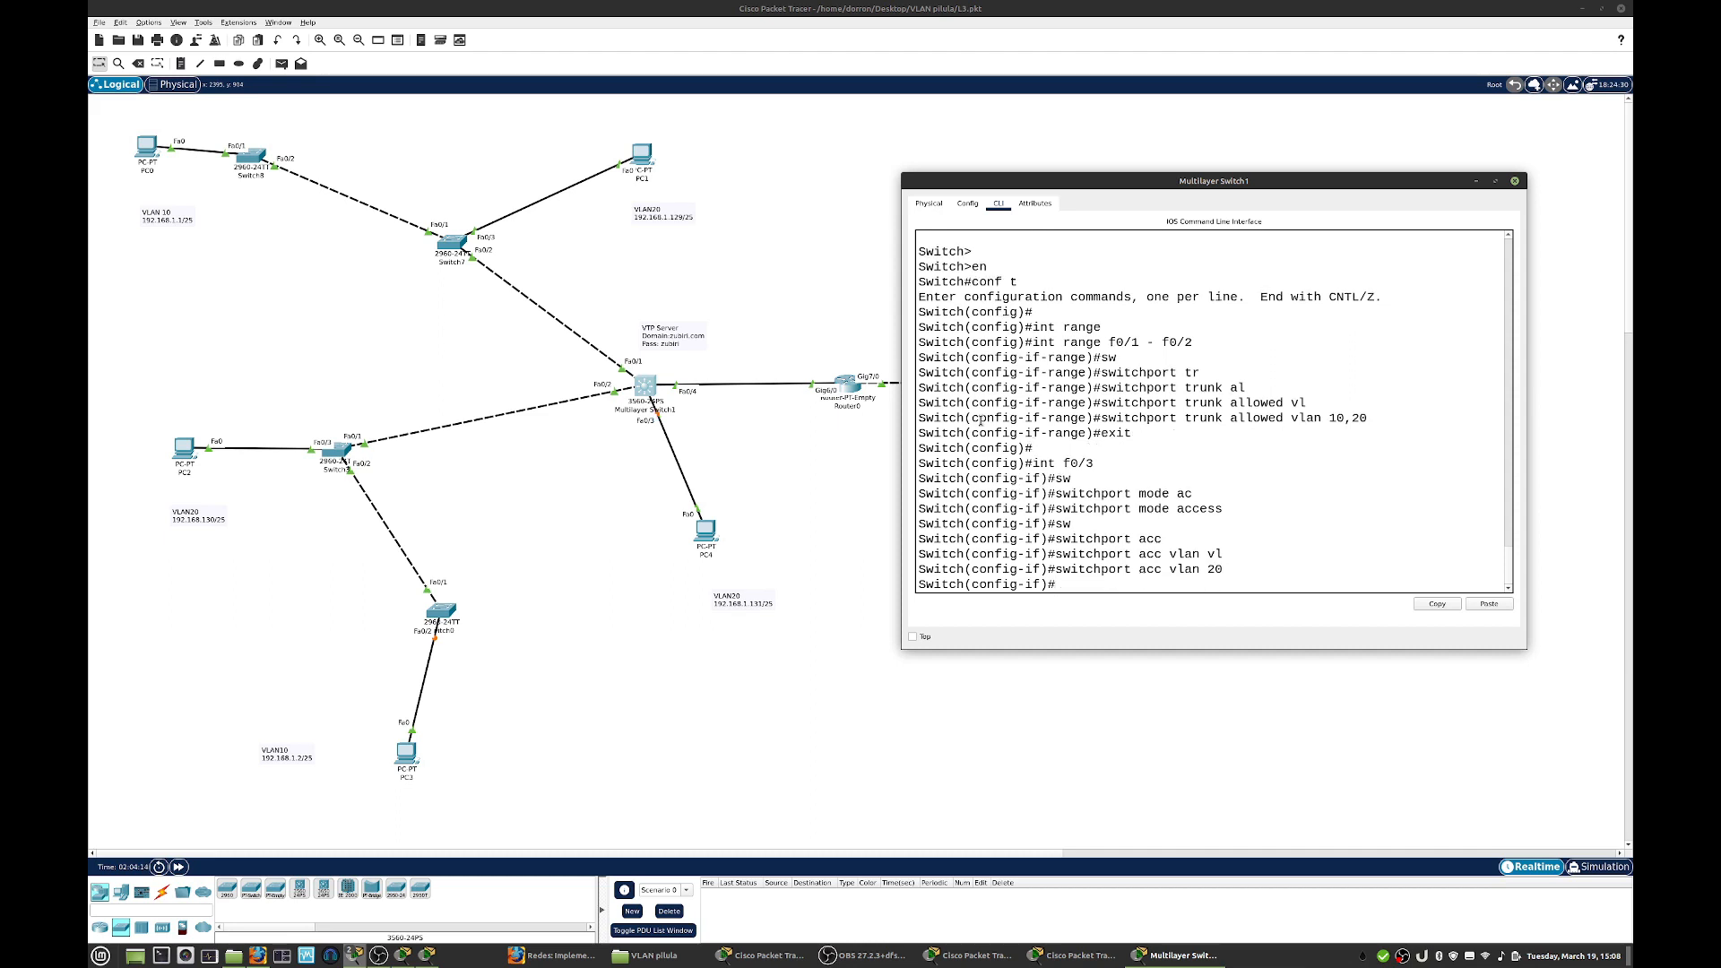
- Close the multilayer switch's window, fast-forward the network time and test connectivity with a simple PDU from PC0 to PC3
left_click(1515, 181)
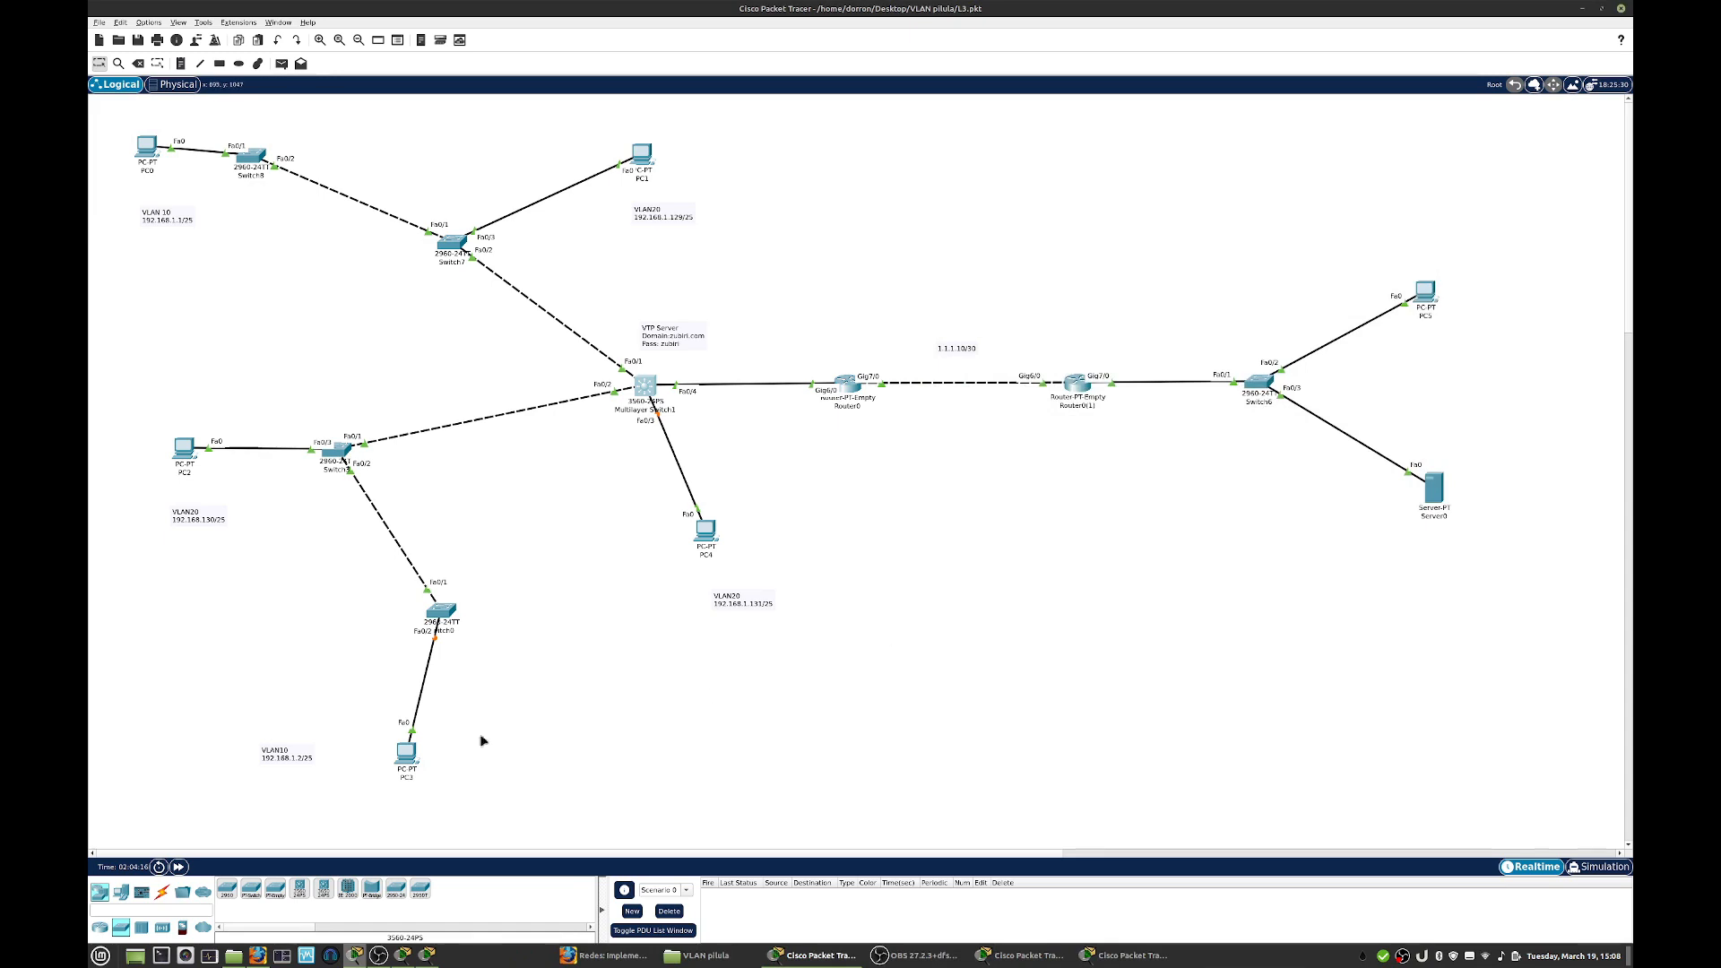
left_click(178, 867)
left_click(281, 63)
left_click(149, 147)
left_click(408, 754)
- Test connectivity within VLAN 20 by sending a simple PDU from PC1 to PC2
left_click(281, 63)
left_click(644, 159)
left_click(195, 454)
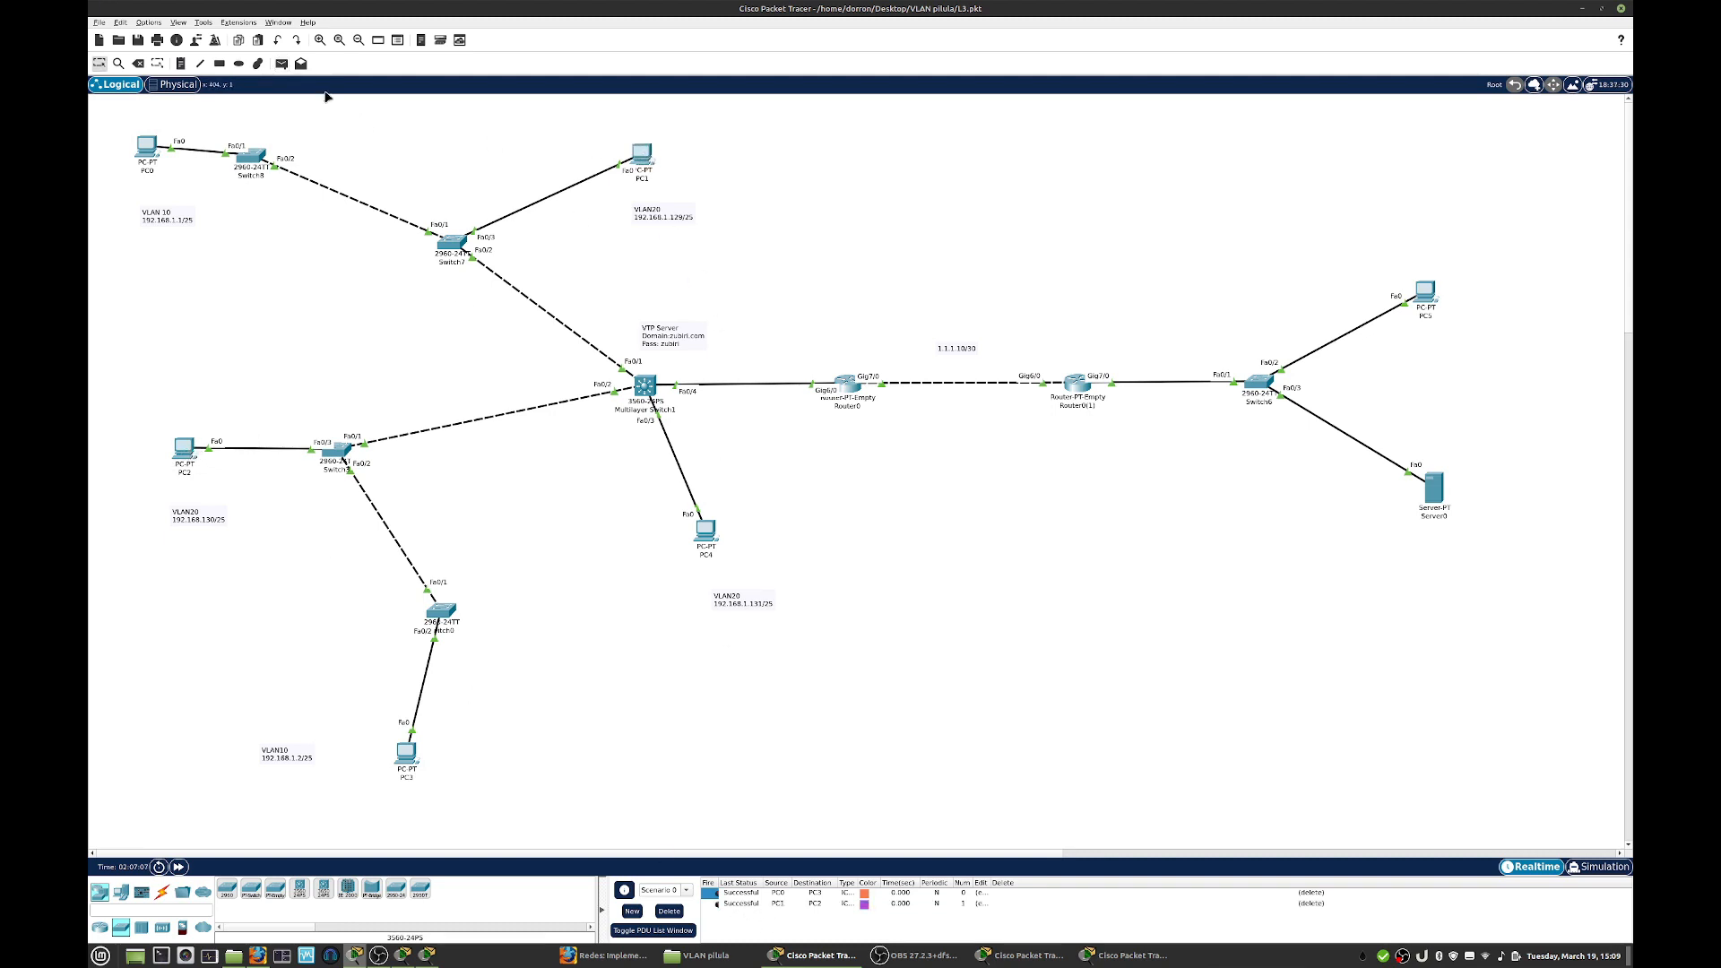
- Send a simple PDU from PC1 to PC4 and delete the scenario's test PDUs
left_click(283, 64)
left_click(646, 160)
left_click(706, 531)
left_click(668, 911)
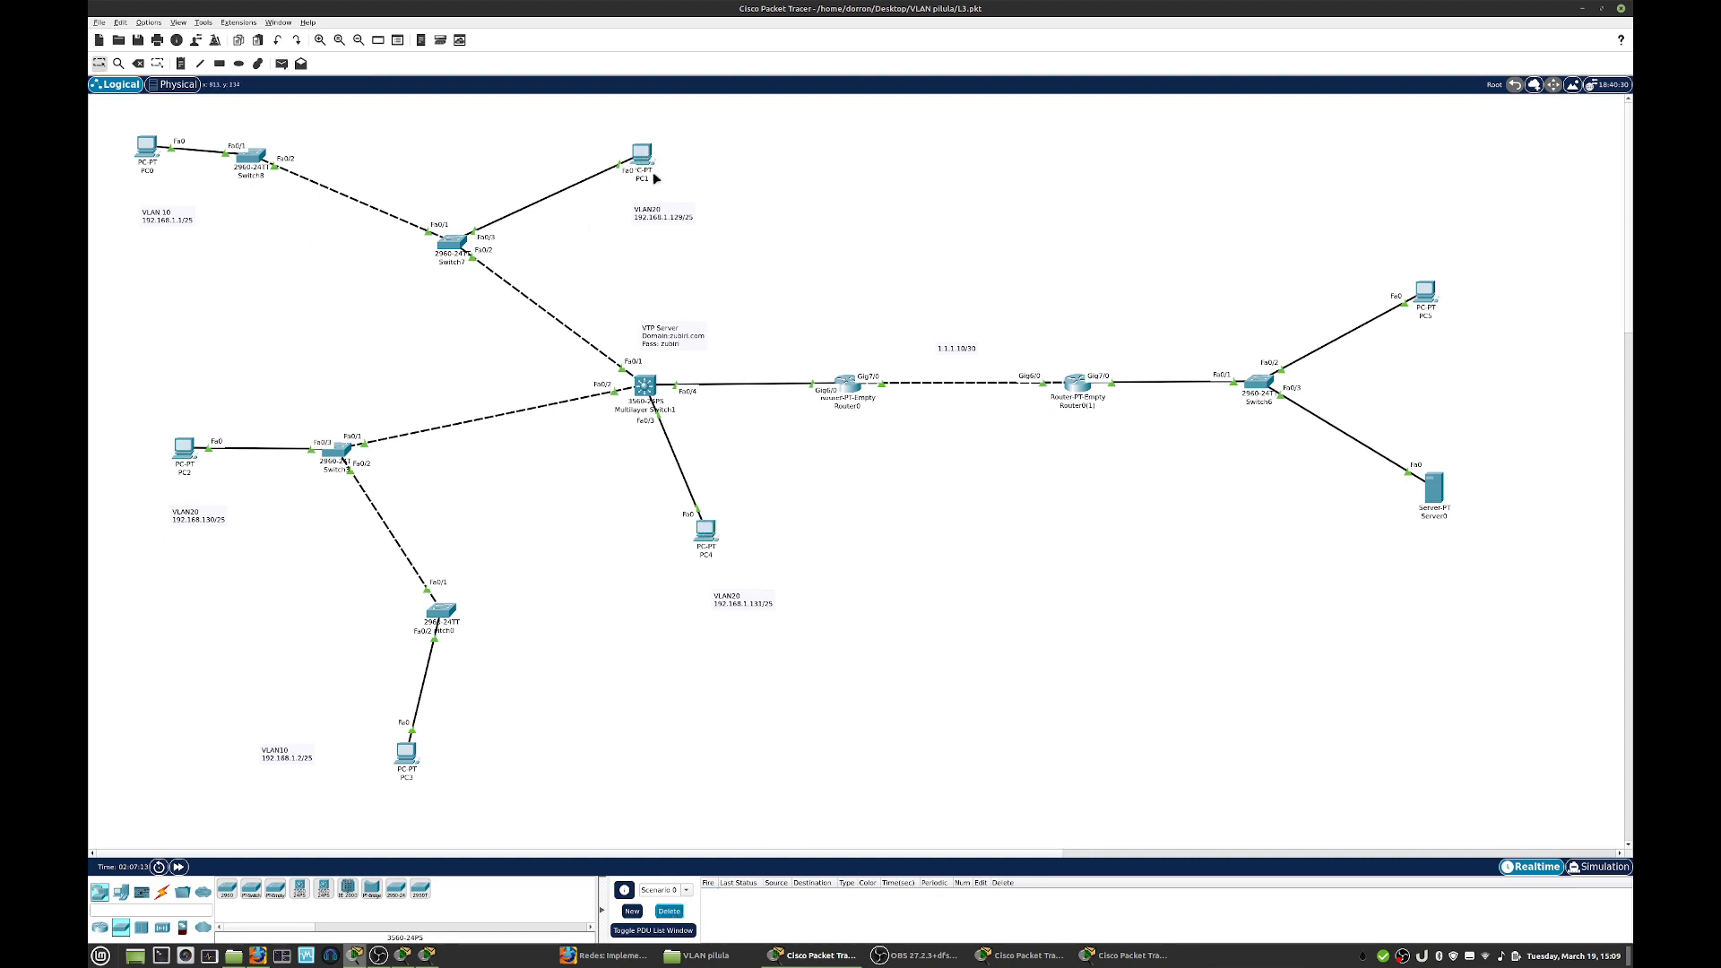
- Test communication between VLAN 10 and VLAN 20 by sending a simple PDU from PC0 to PC1 and firing it again
left_click(283, 64)
left_click(149, 147)
left_click(649, 158)
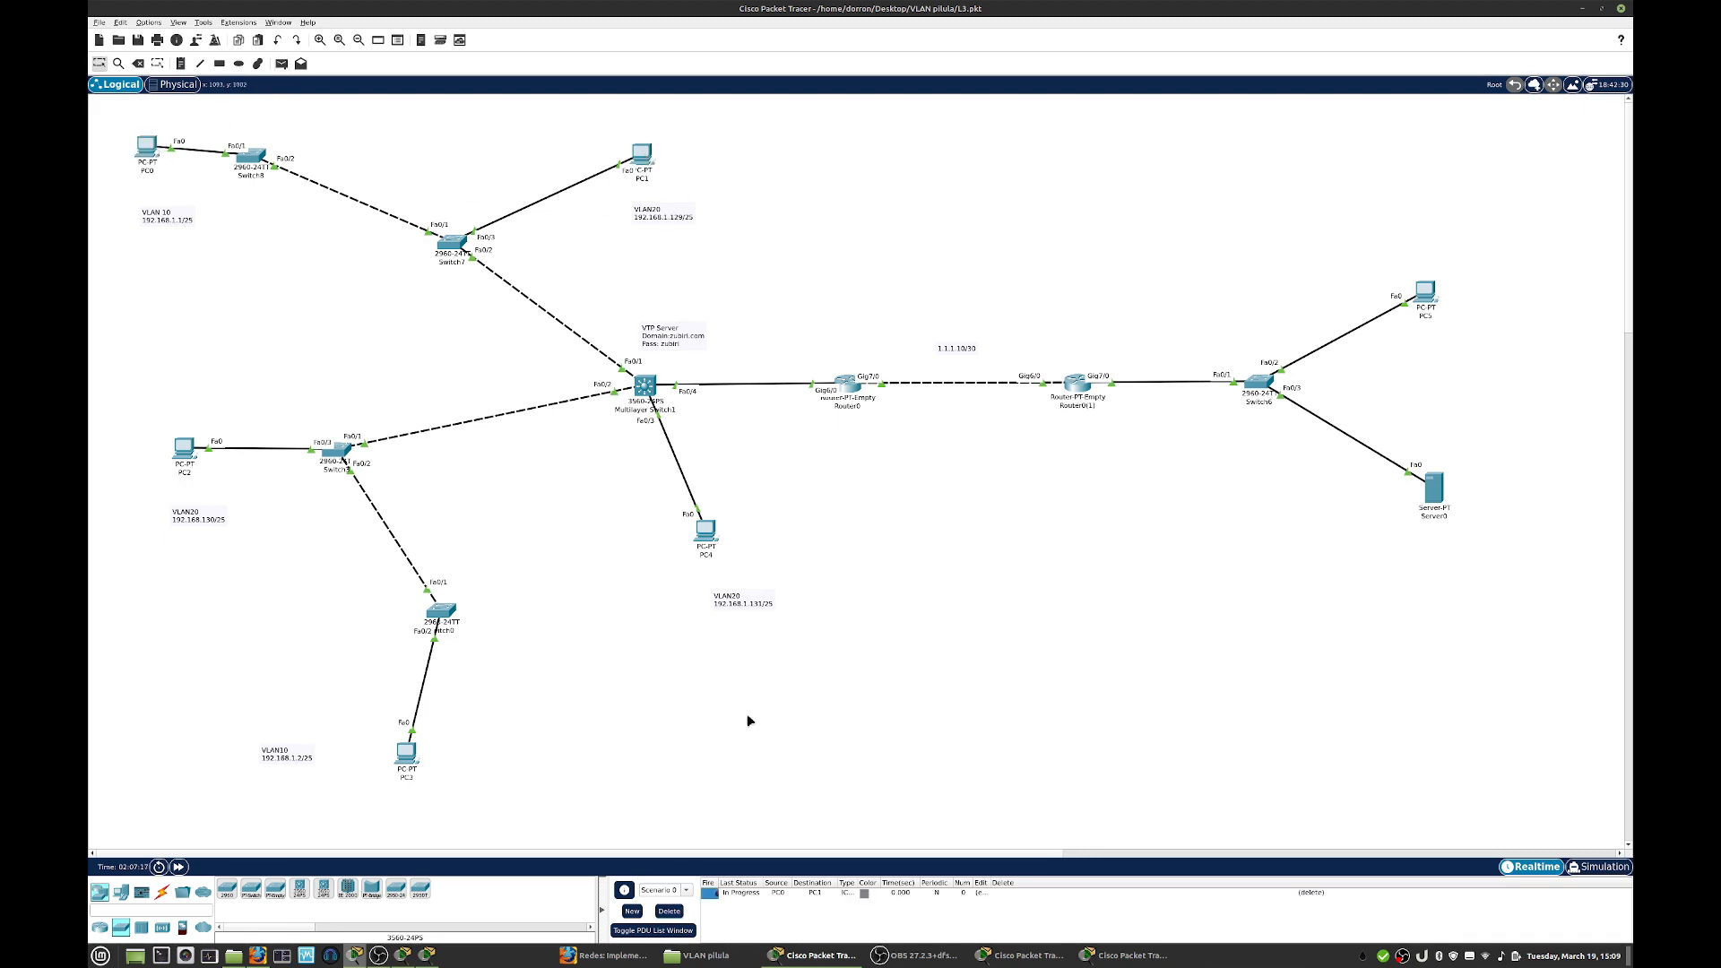
left_click(718, 888)
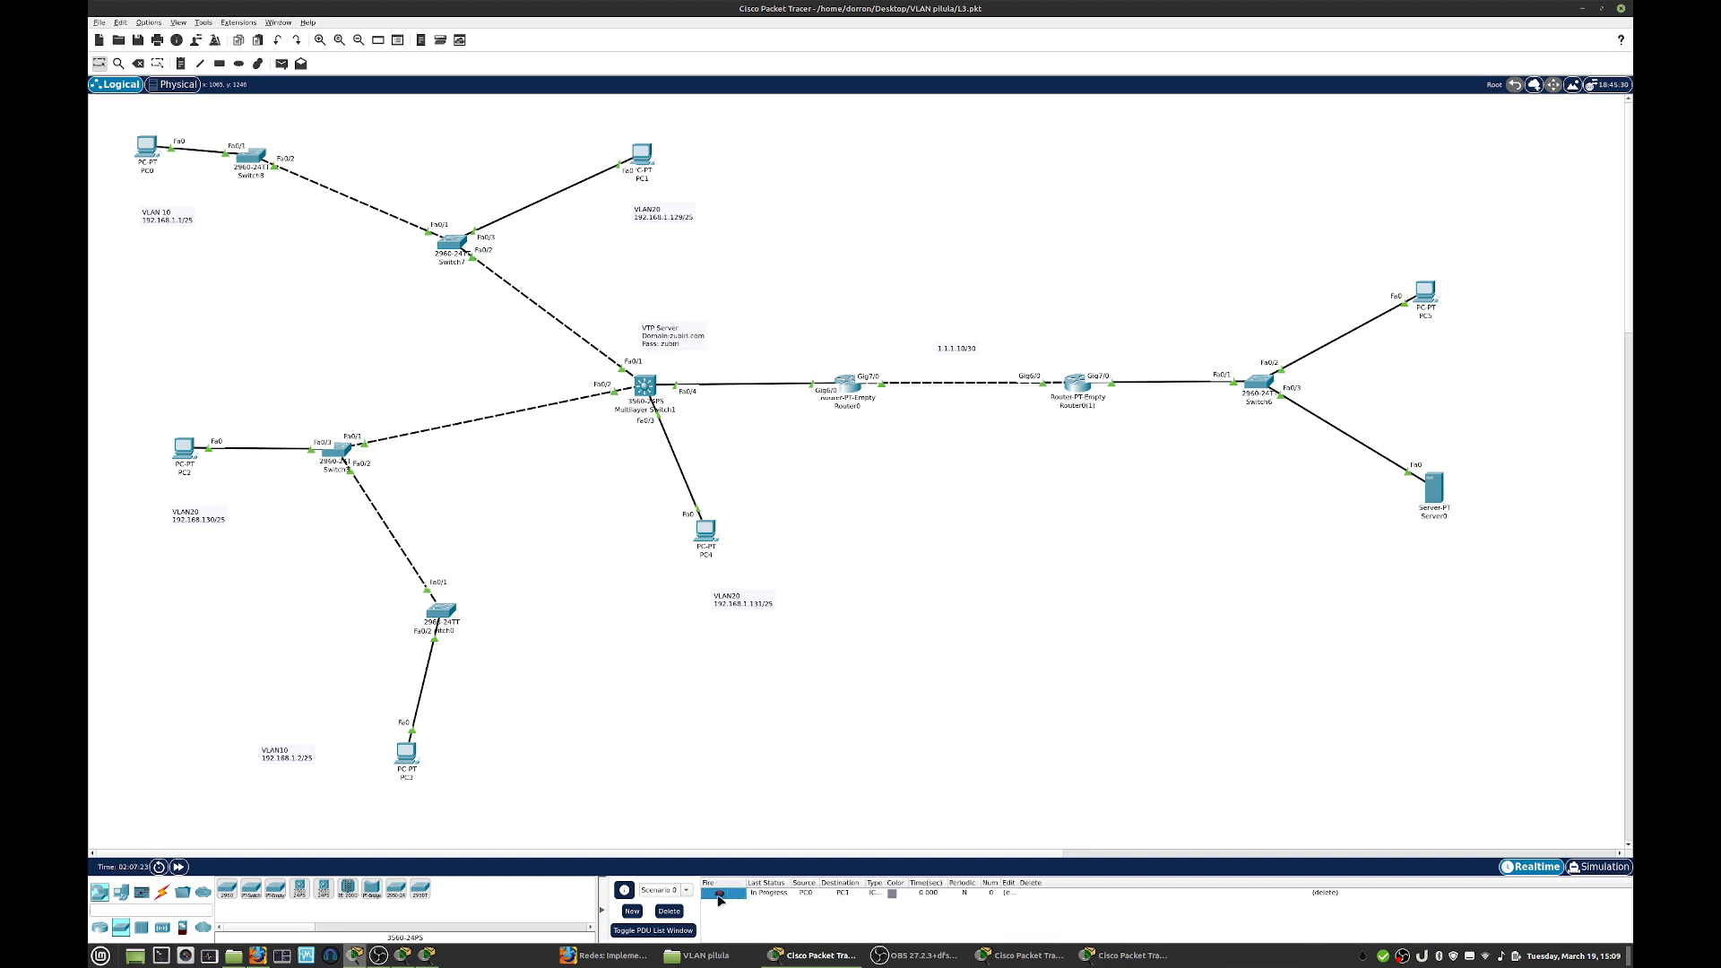
double_click(722, 895)
- Reopen the multilayer switch's command line in a larger window, leave f0/3 and create the VLAN 10 interface
left_click(649, 390)
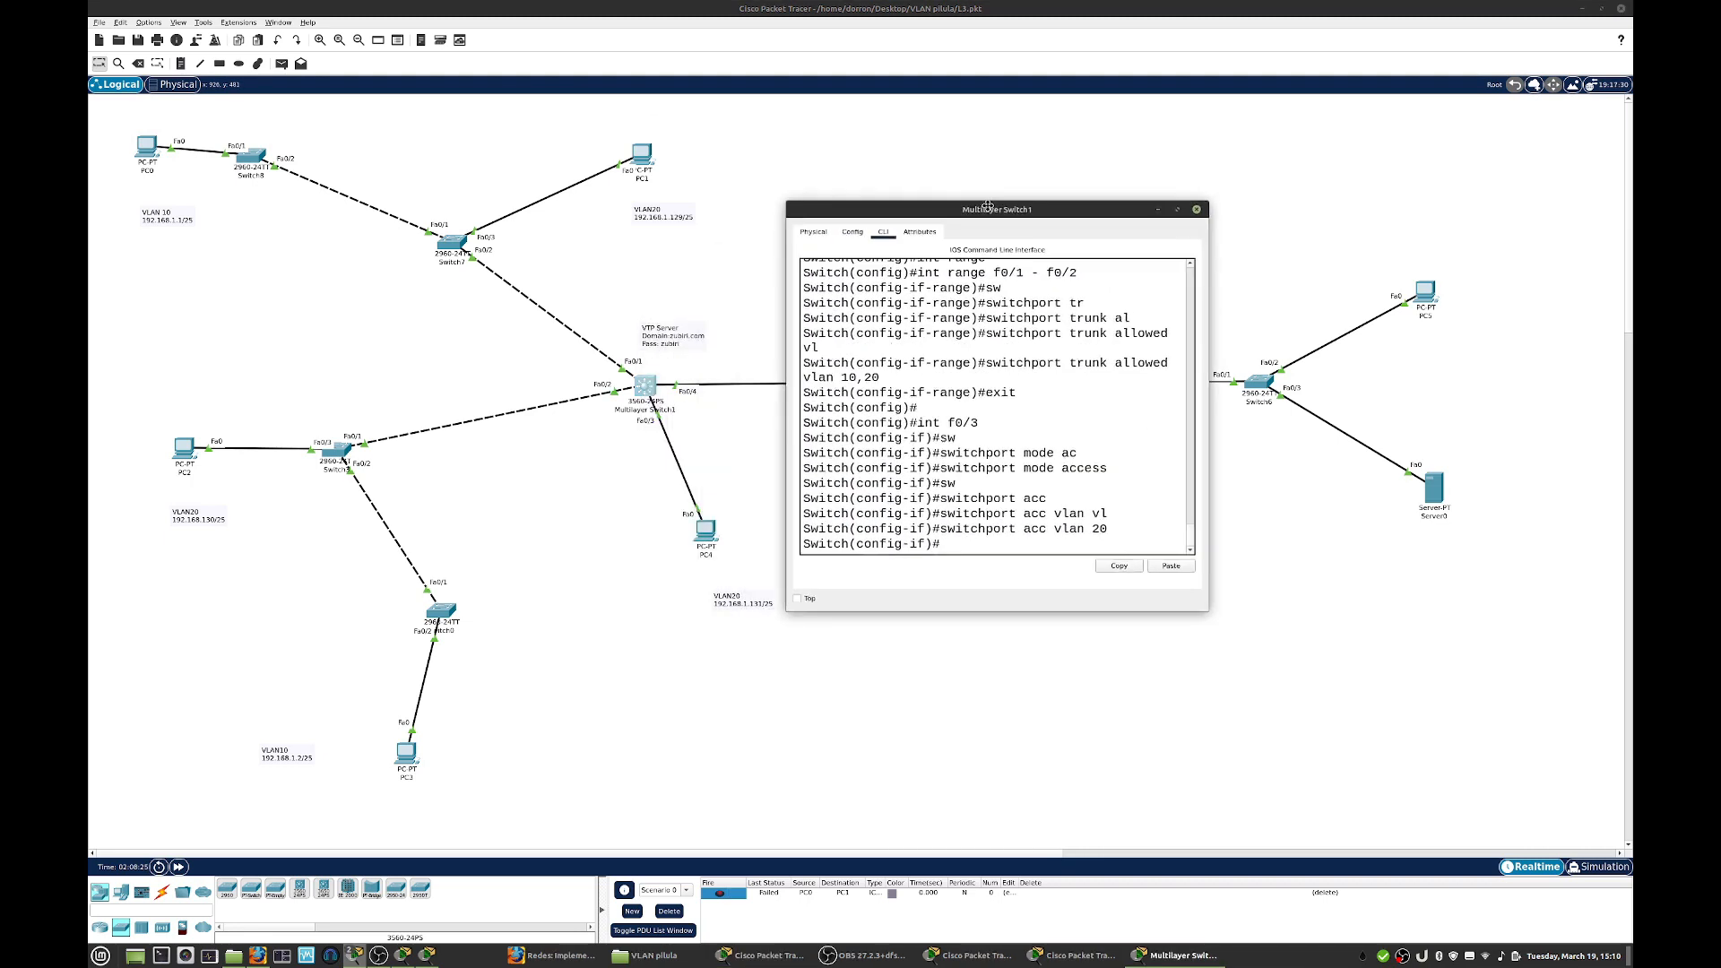
left_click_drag(1201, 575, 1467, 617)
type("exit")
key("Return")
key("Return")
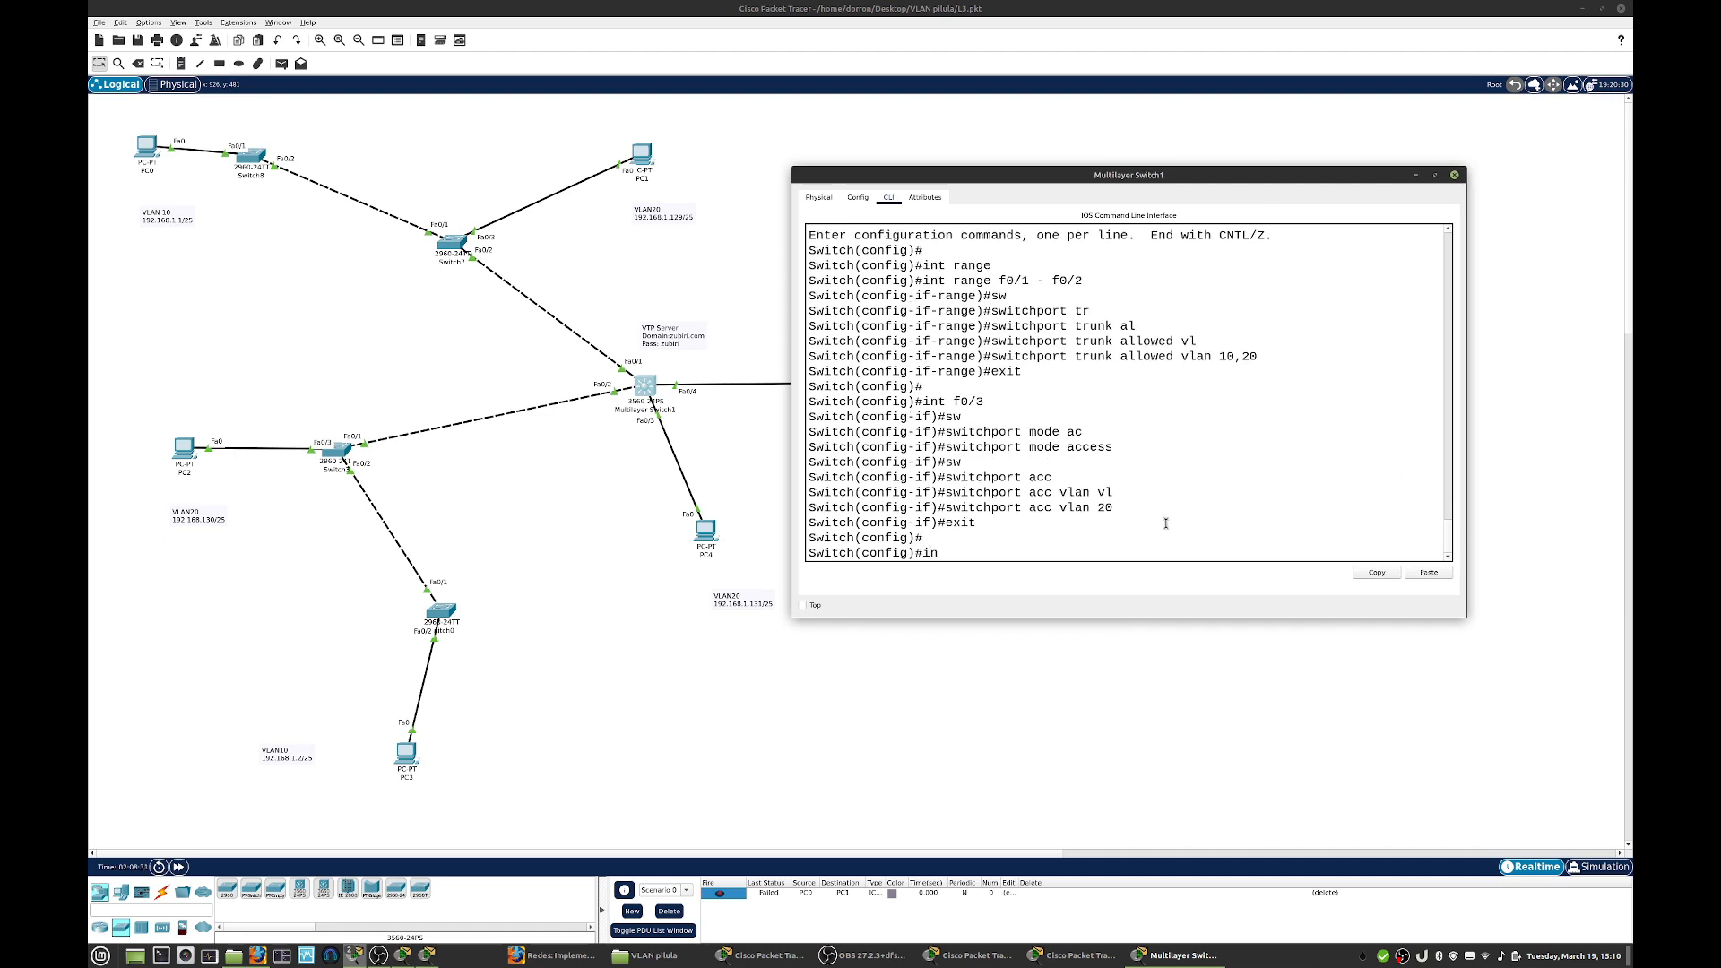
type("int vlan 10")
key("Return")
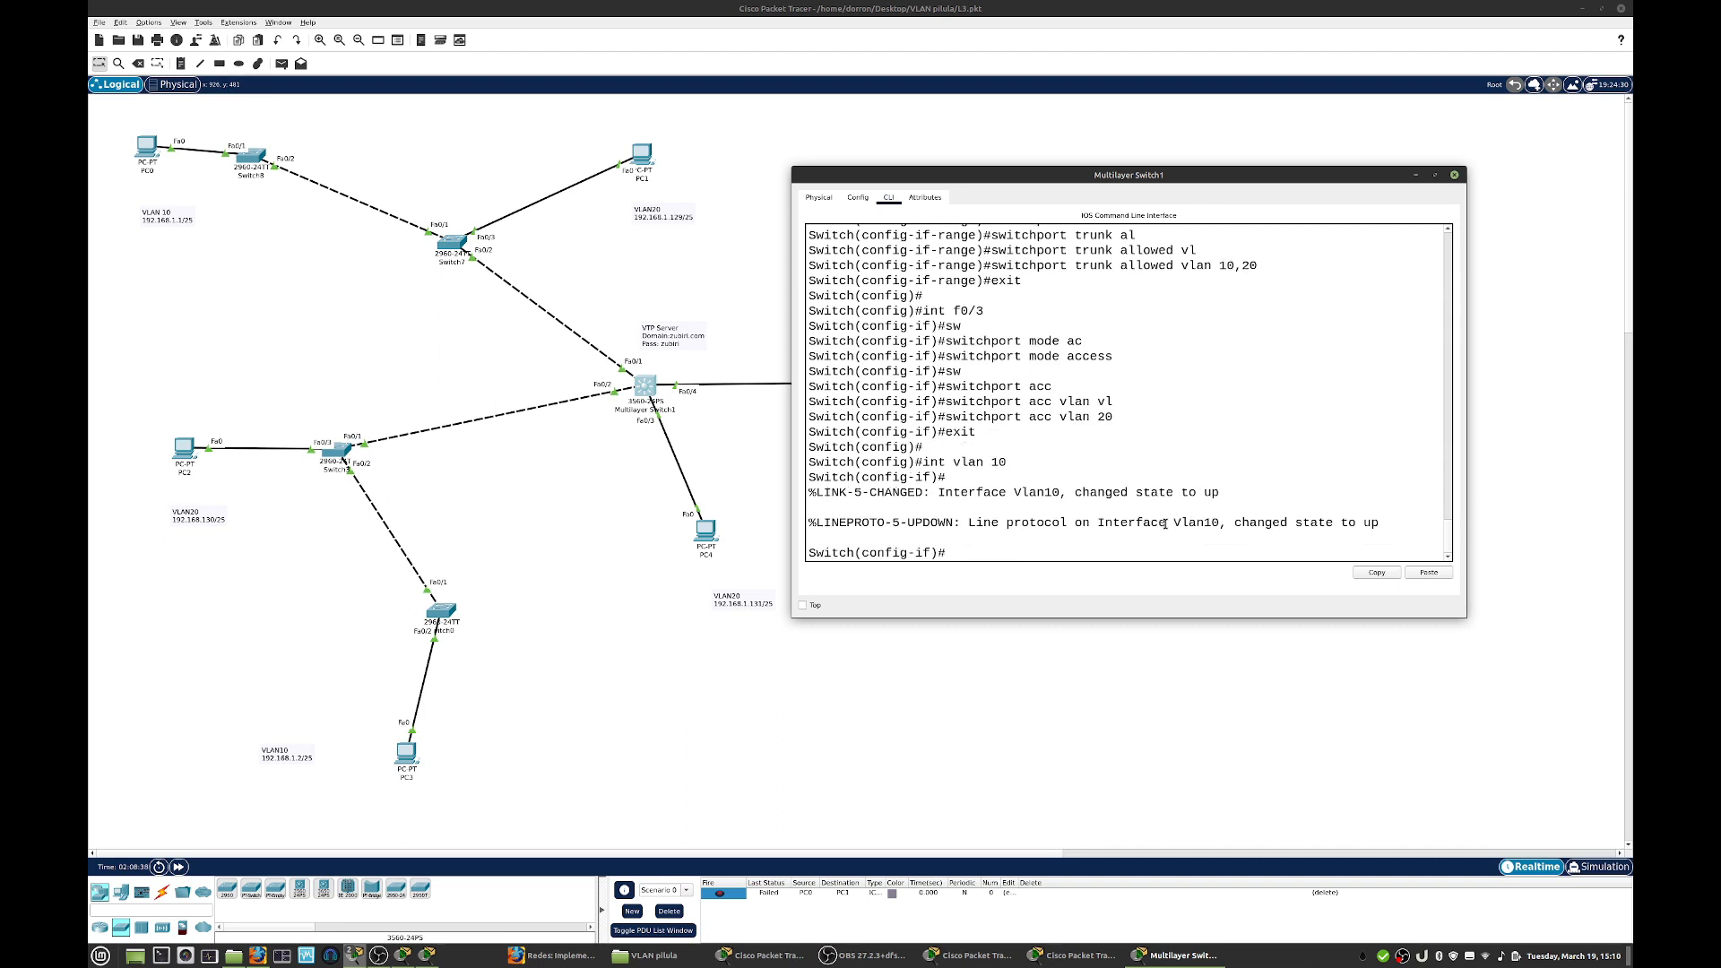
- Check PC0's addressing and assign IP address 192.168.1.126 with mask 255.255.255.128 to the VLAN 10 interface
type("ip")
left_click(148, 150)
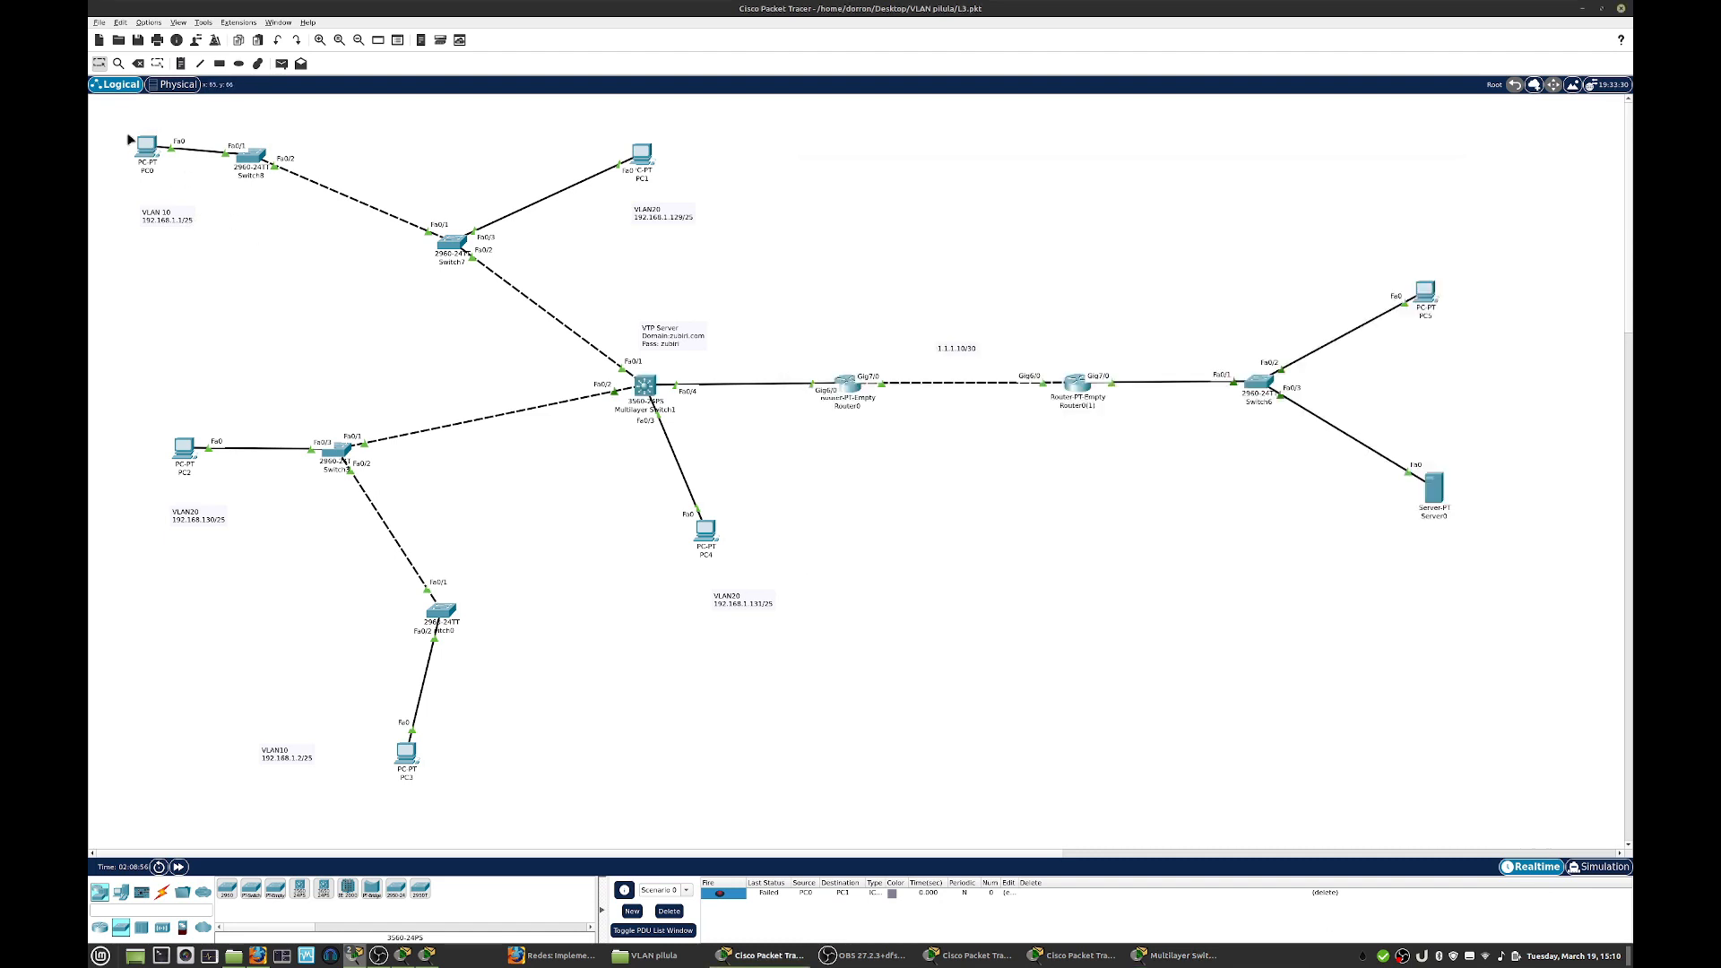
mouse_move(149, 150)
left_click(654, 403)
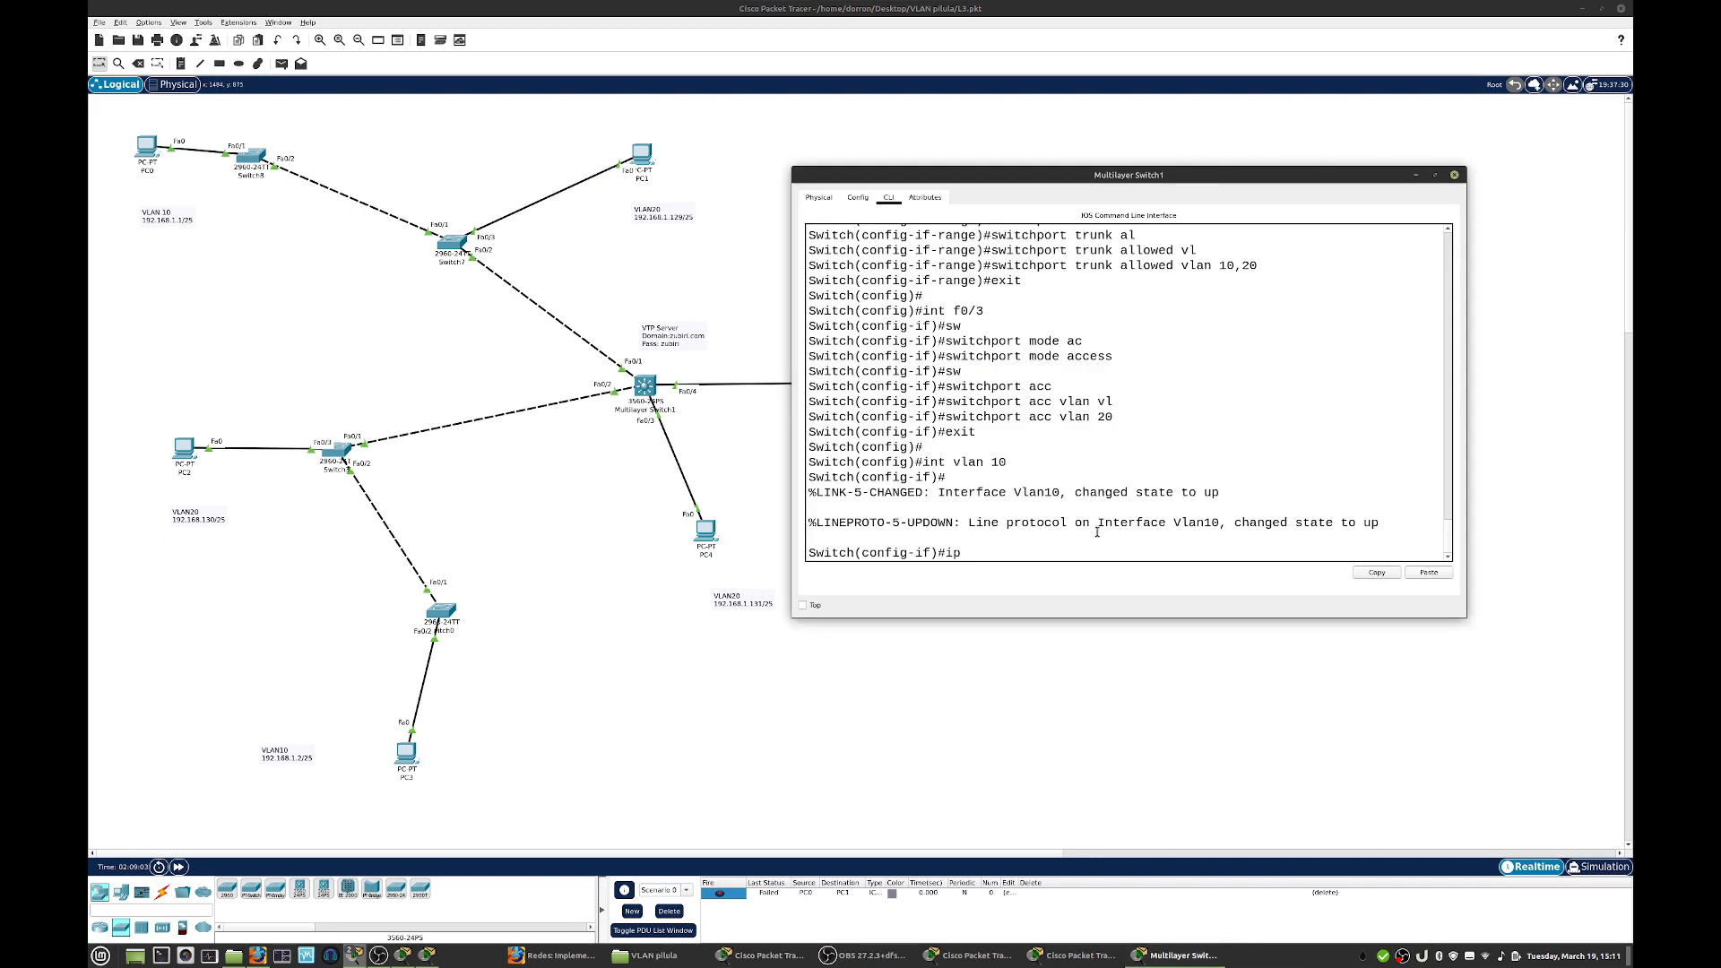
type("ip add 192.168.1.126 255.255.255.128")
key("Return")
- Enable the VLAN 10 interface with no shut and close the multilayer switch's window
type("no shut")
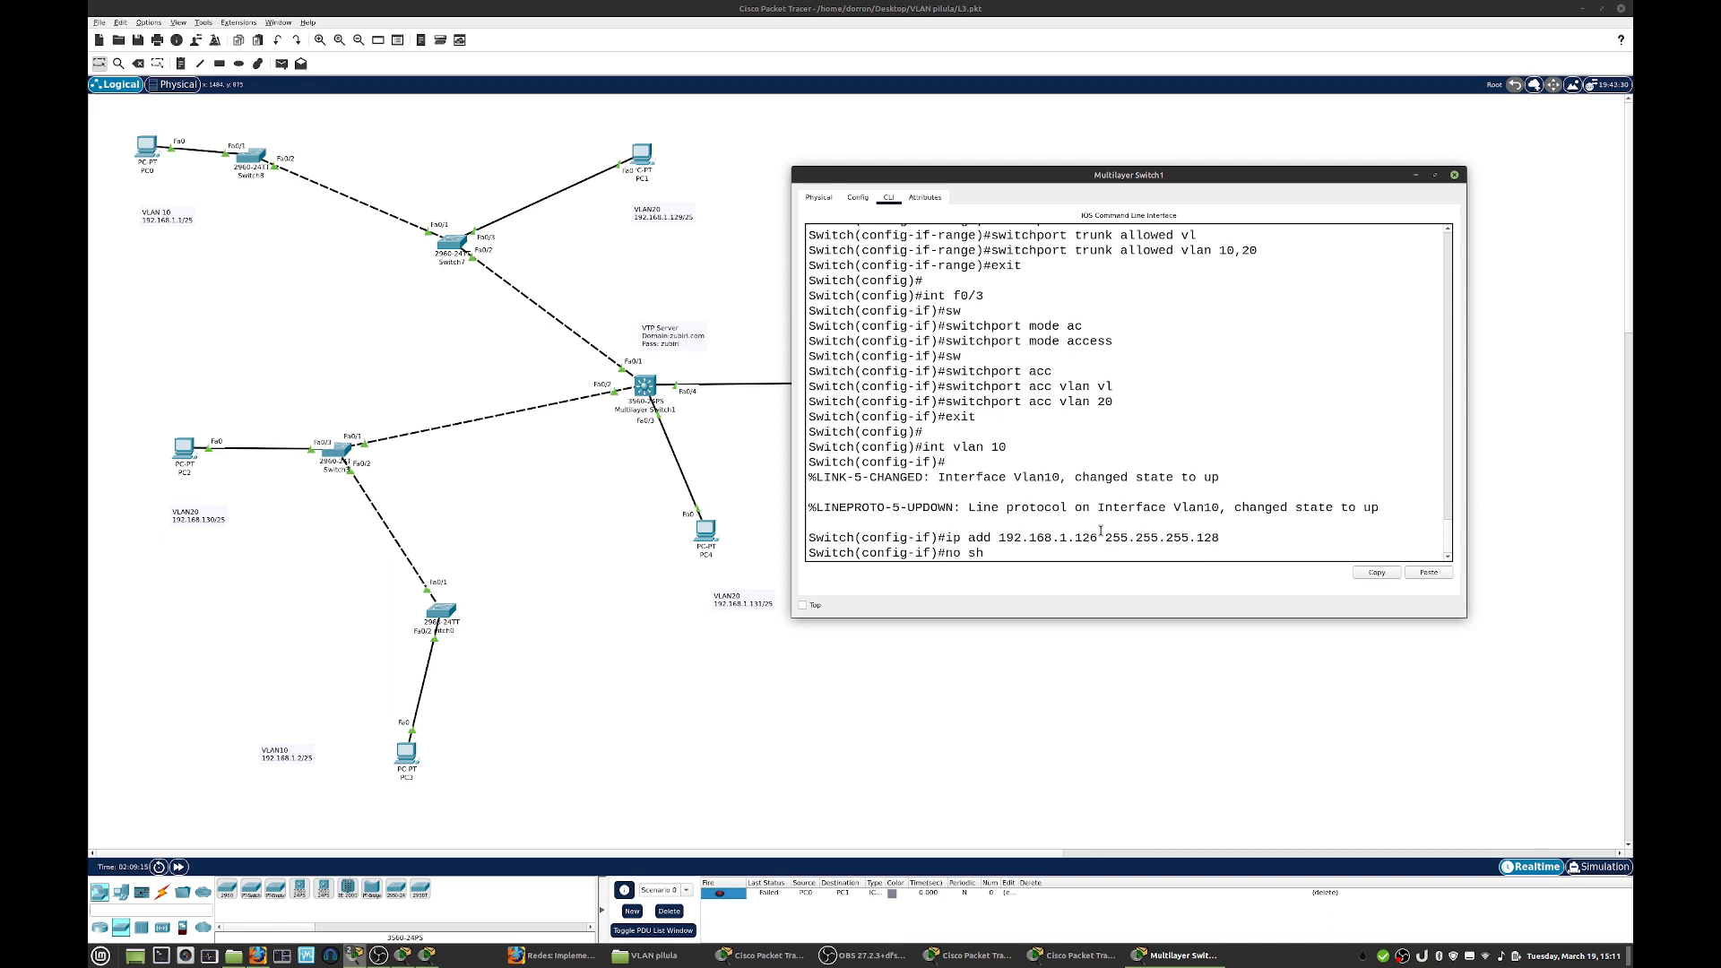
key("Return")
key("Return")
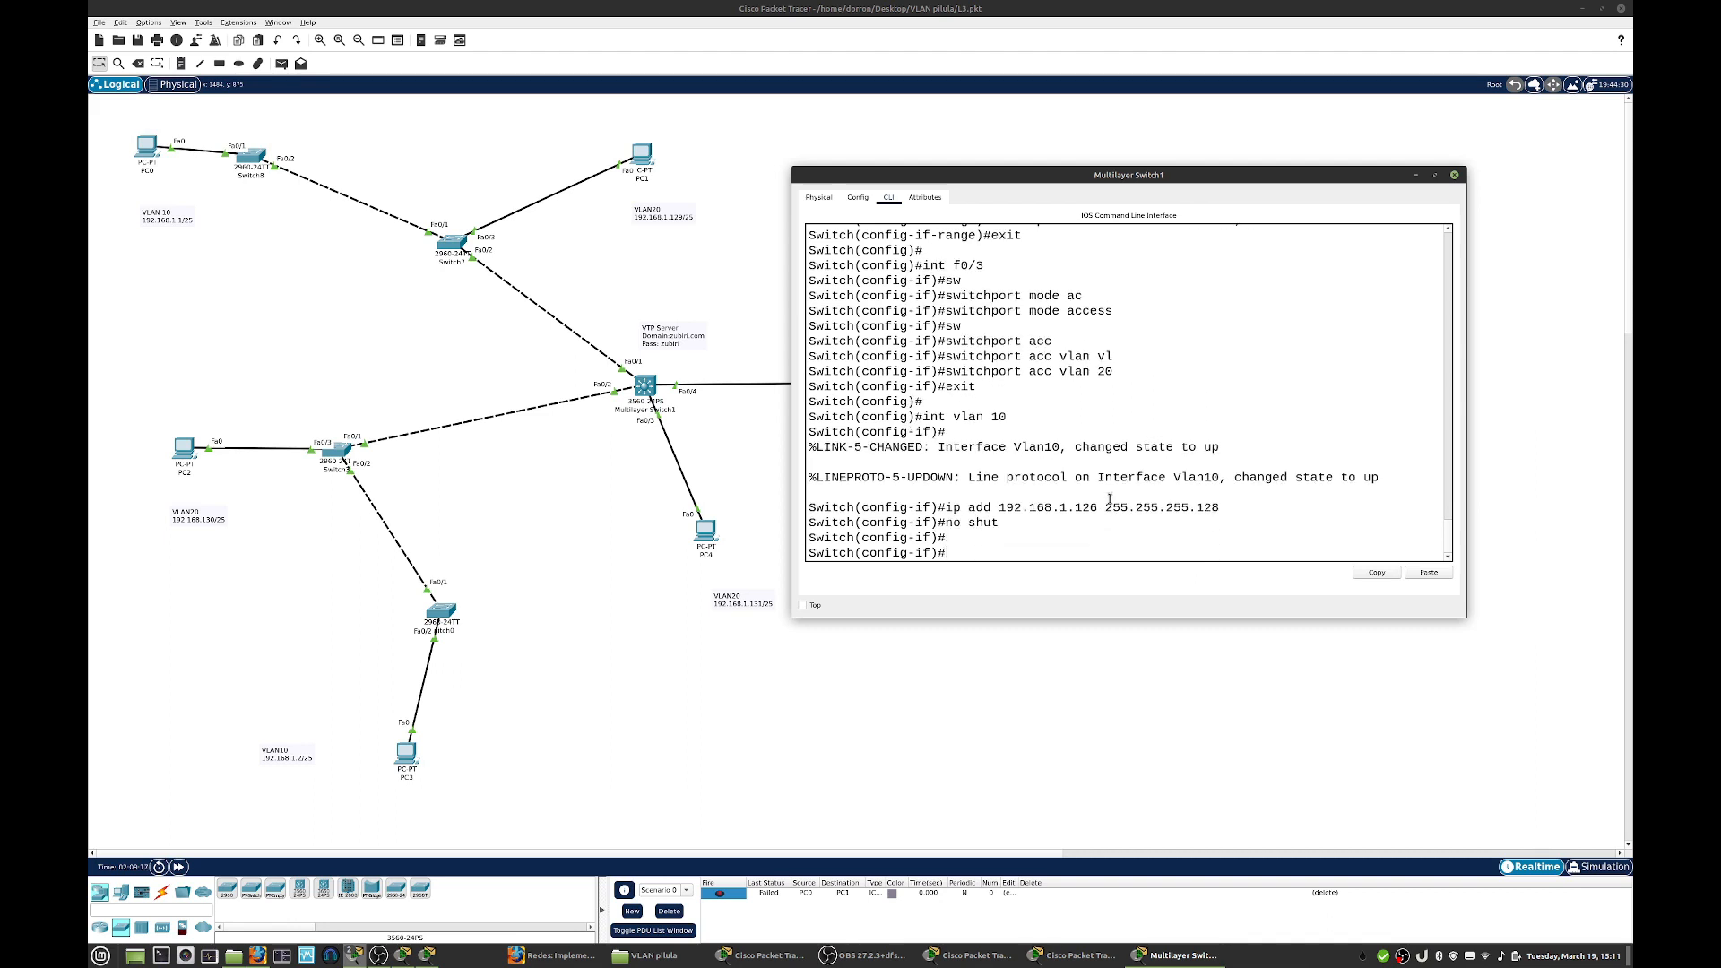
left_click(1455, 175)
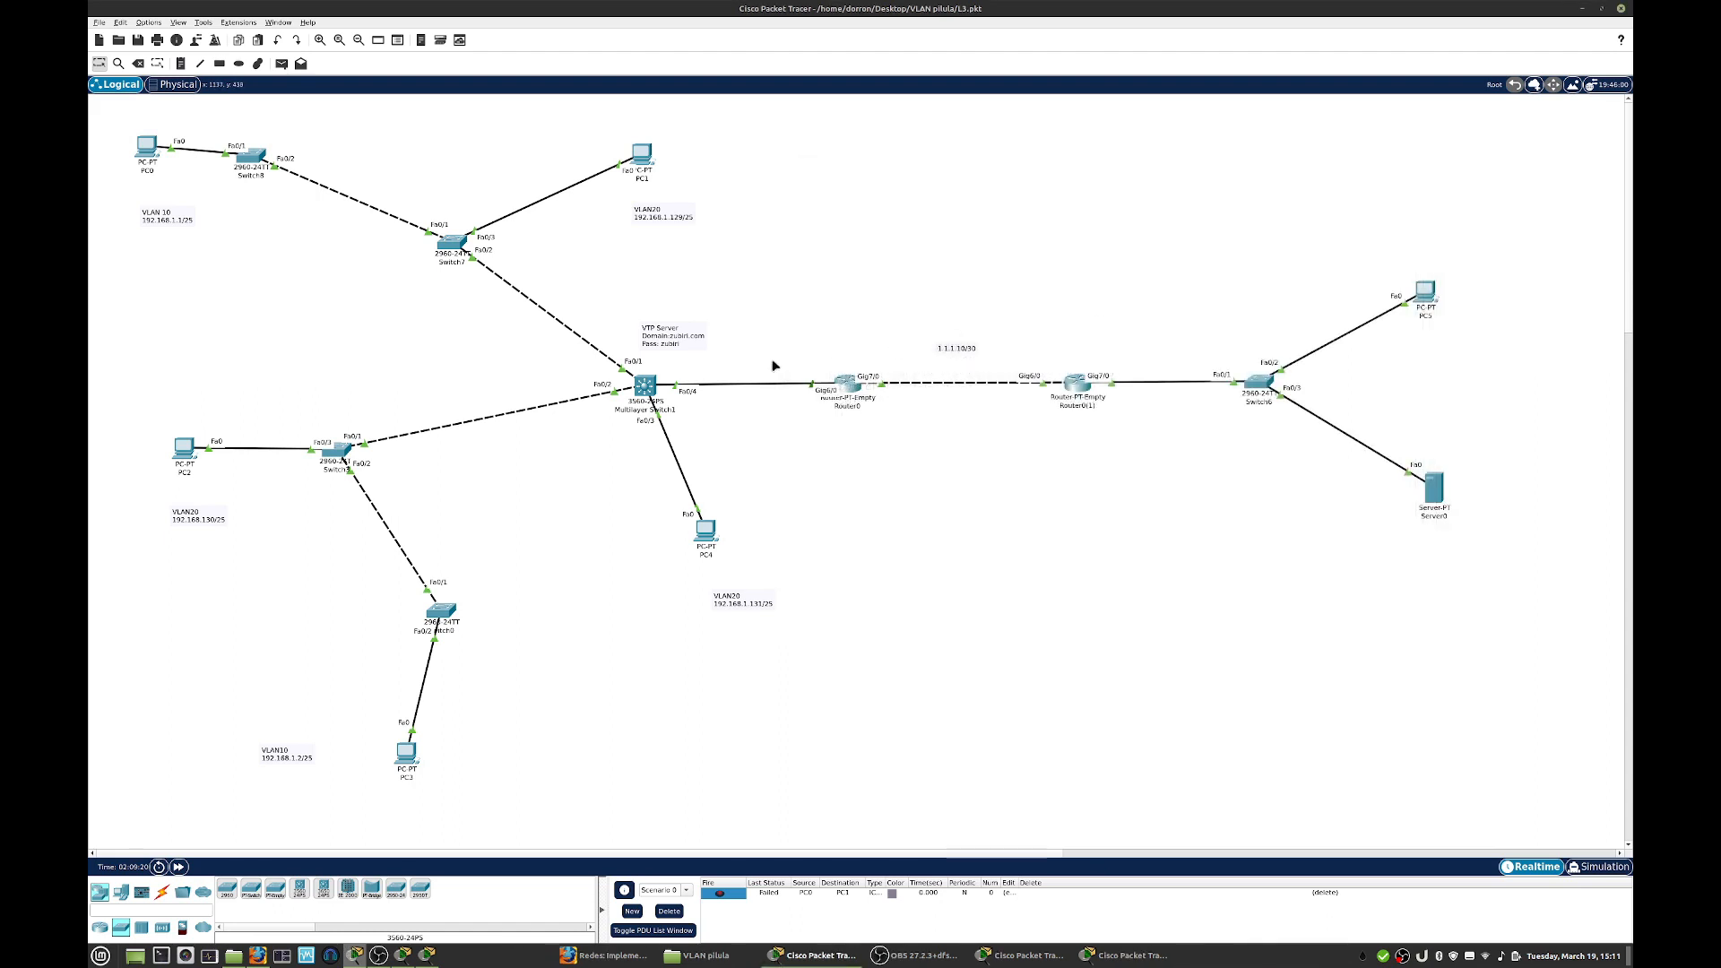
- Reopen the multilayer switch's command line in an enlarged window, leave the VLAN 10 interface and create the VLAN 20 interface
left_click(645, 386)
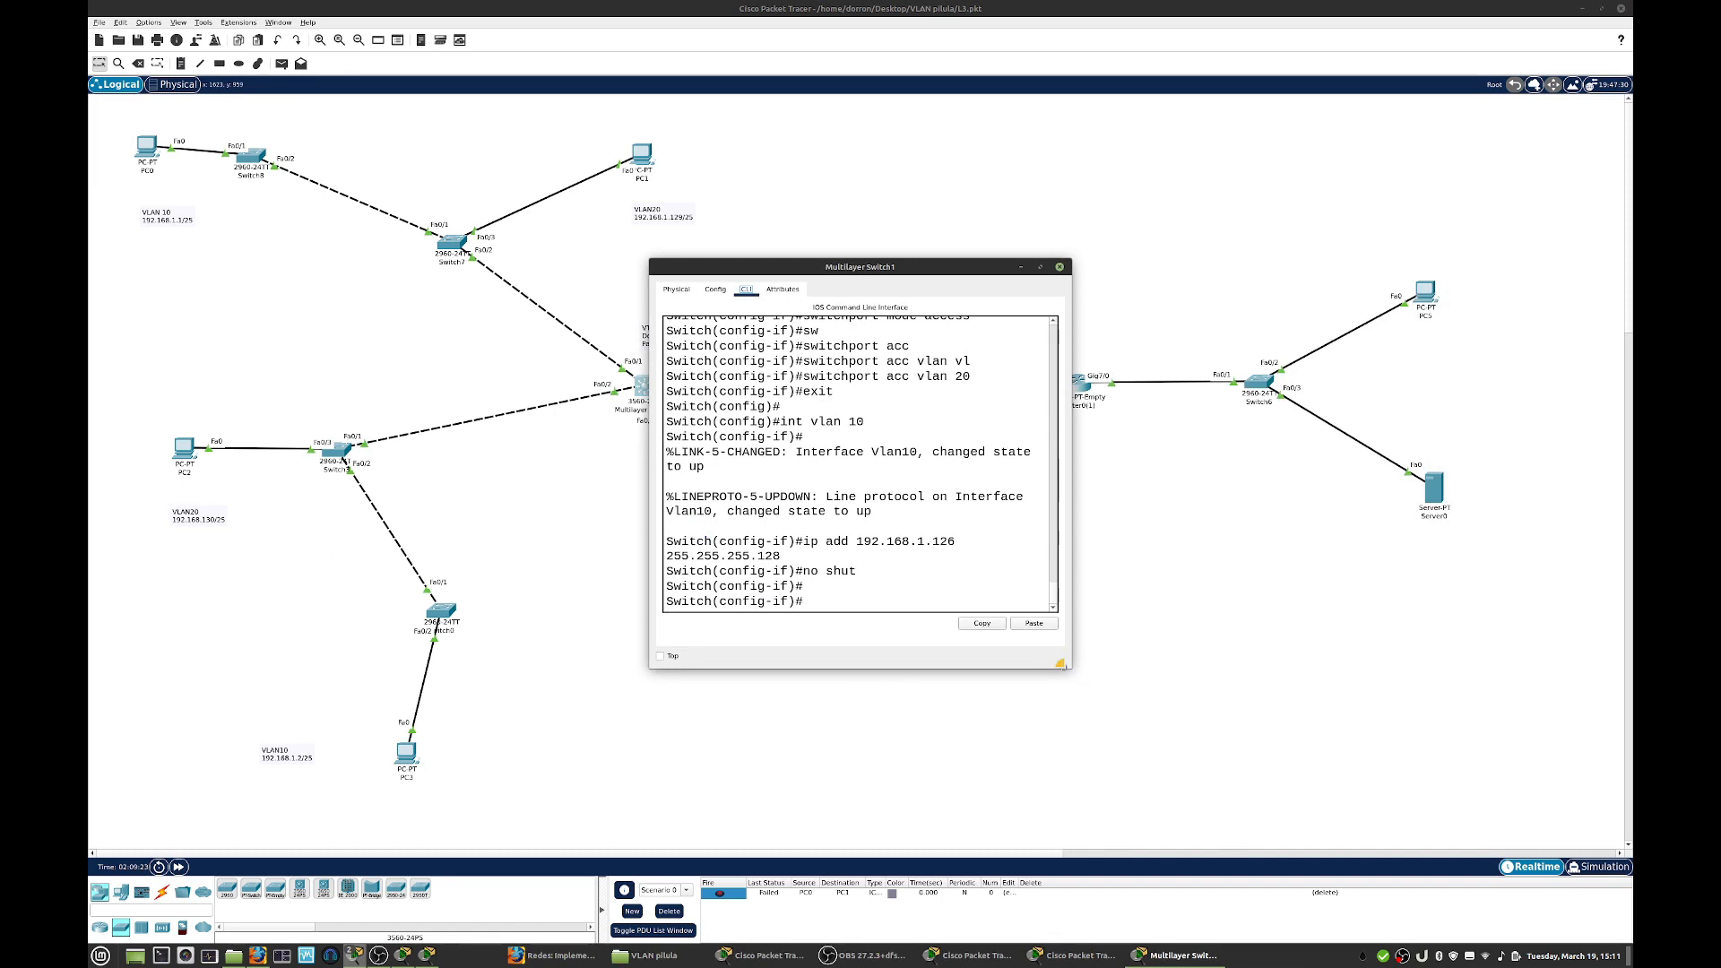
left_click_drag(1062, 665, 1311, 705)
type("exit")
key("Return")
type("int vlan 20")
key("Return")
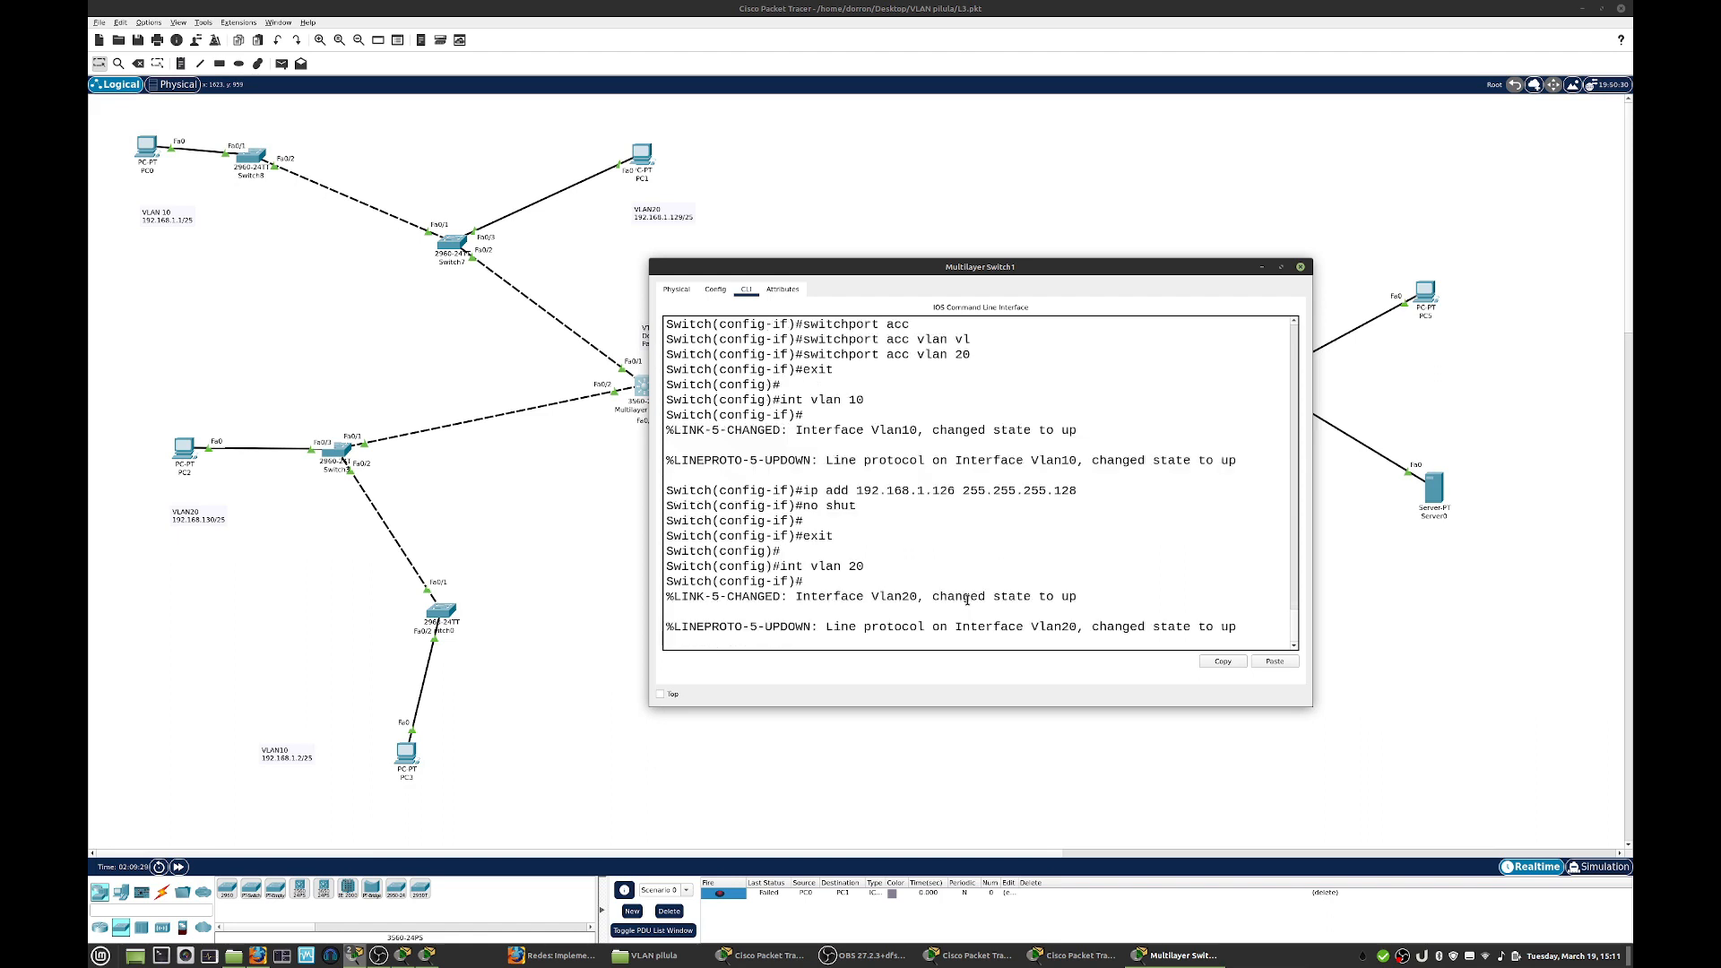
- Check PC1's addressing and assign IP address 192.168.1.254 with mask 255.255.255.128 to the VLAN 20 interface
type("itch(config-if)#ip add")
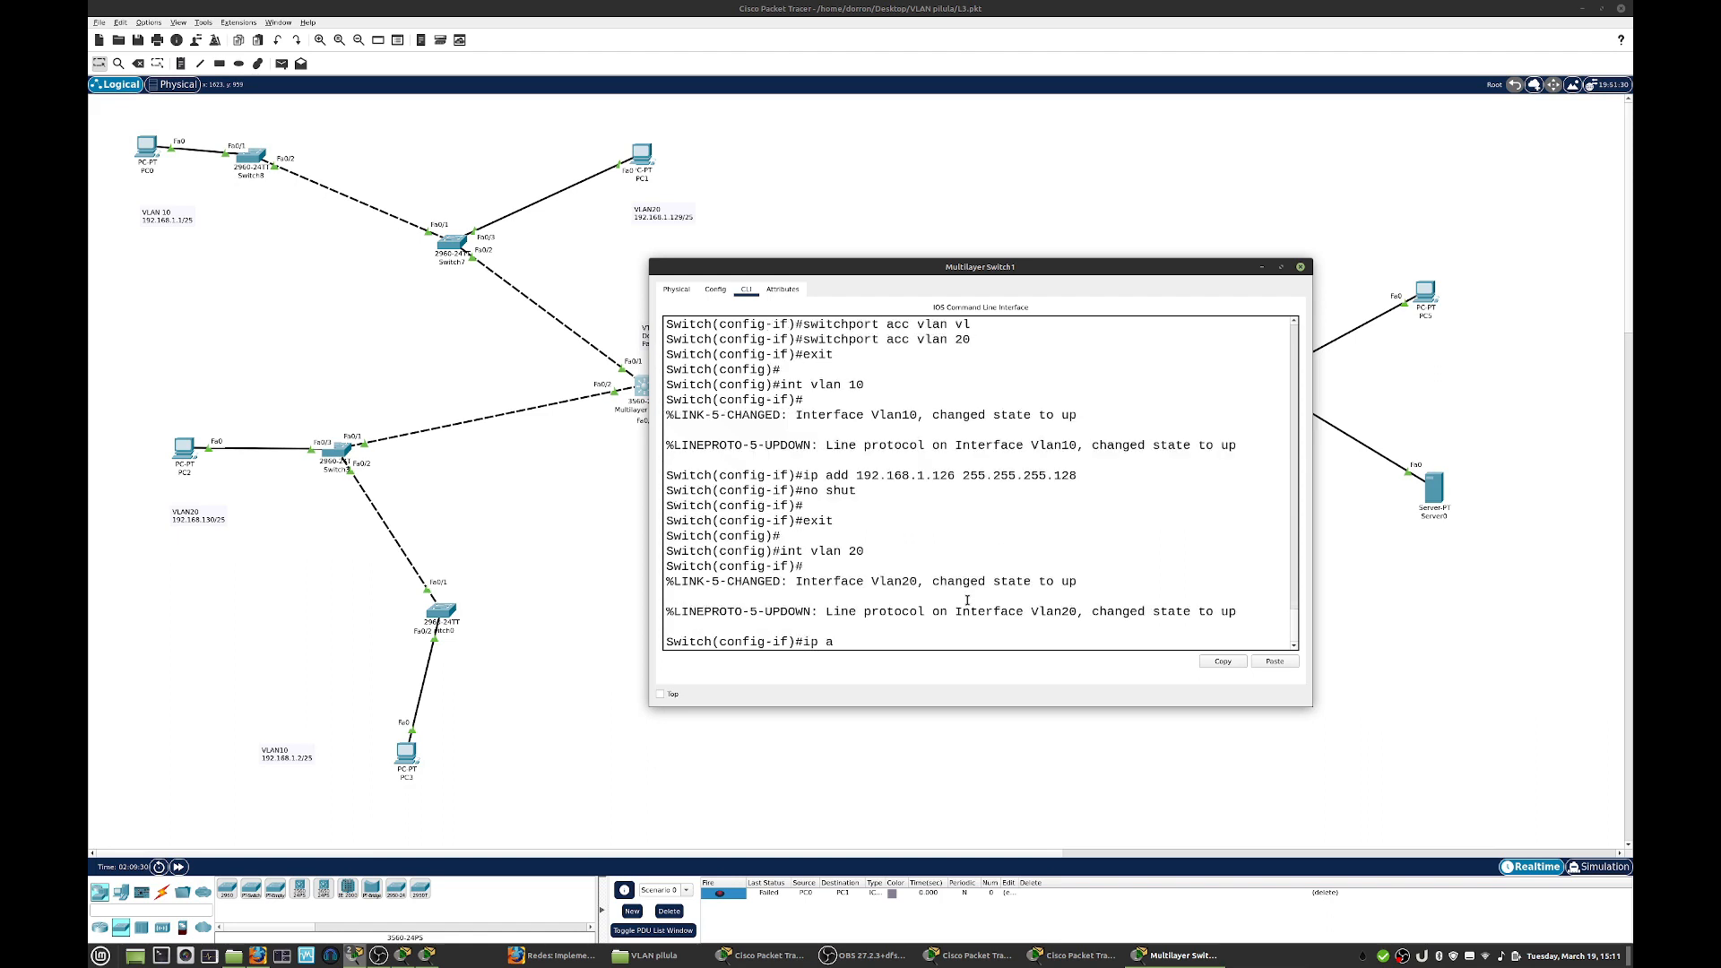
left_click(657, 222)
mouse_move(648, 159)
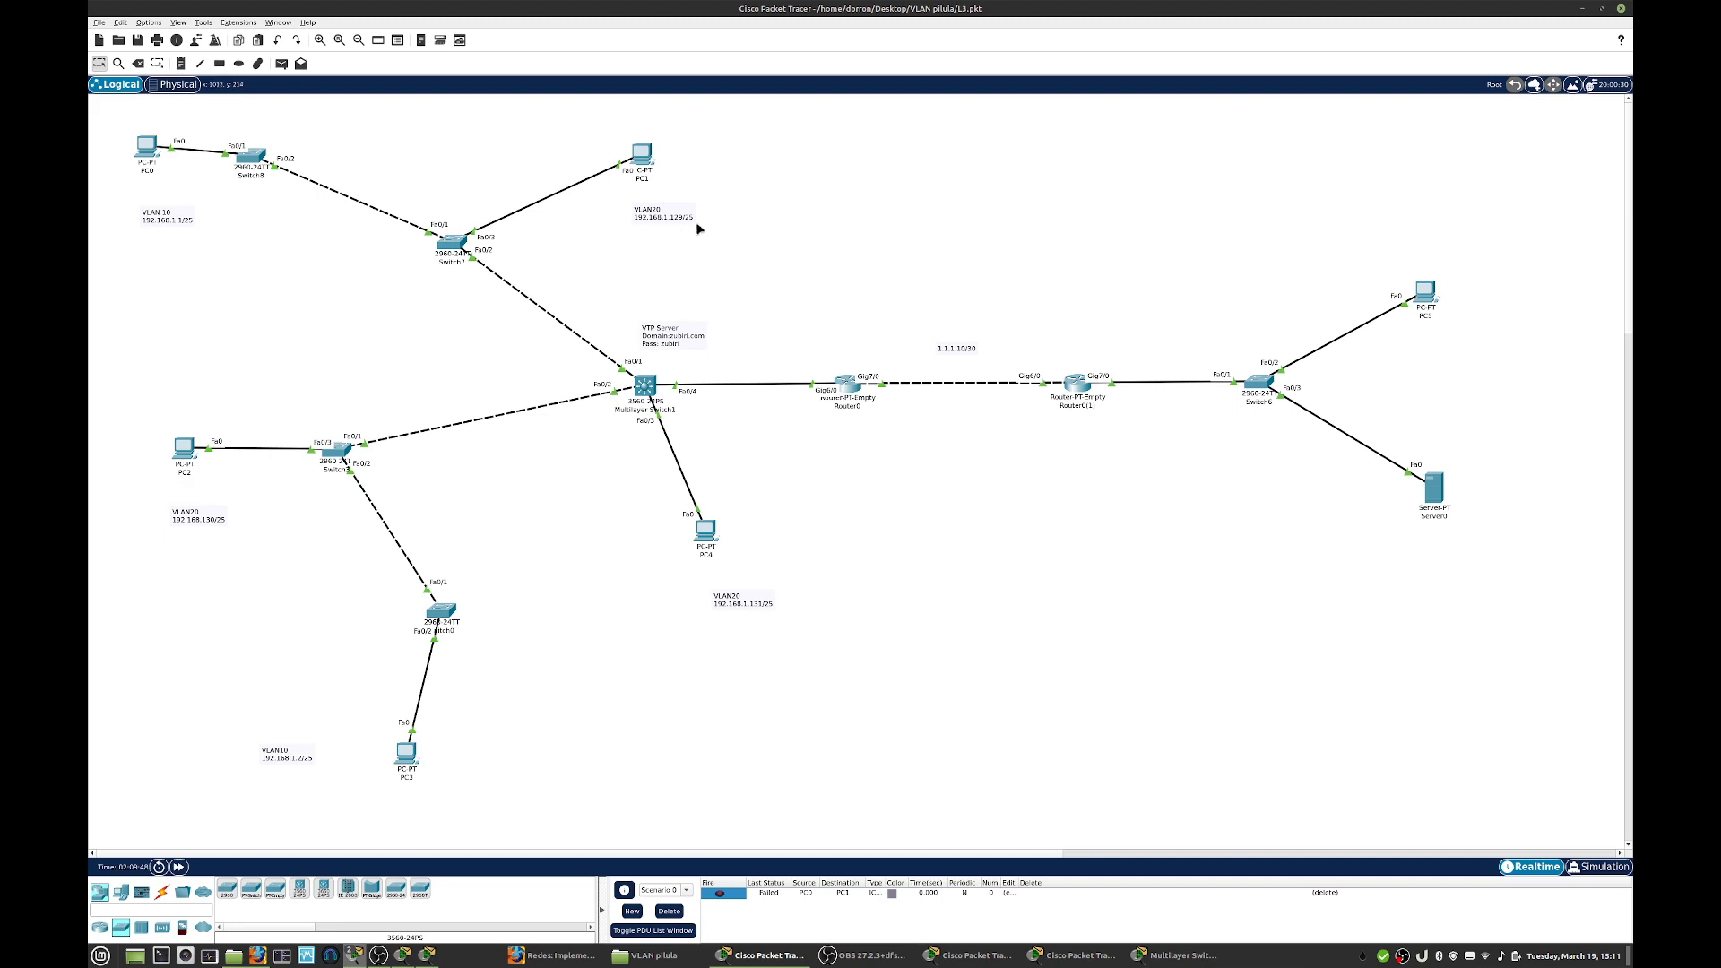
left_click(1174, 955)
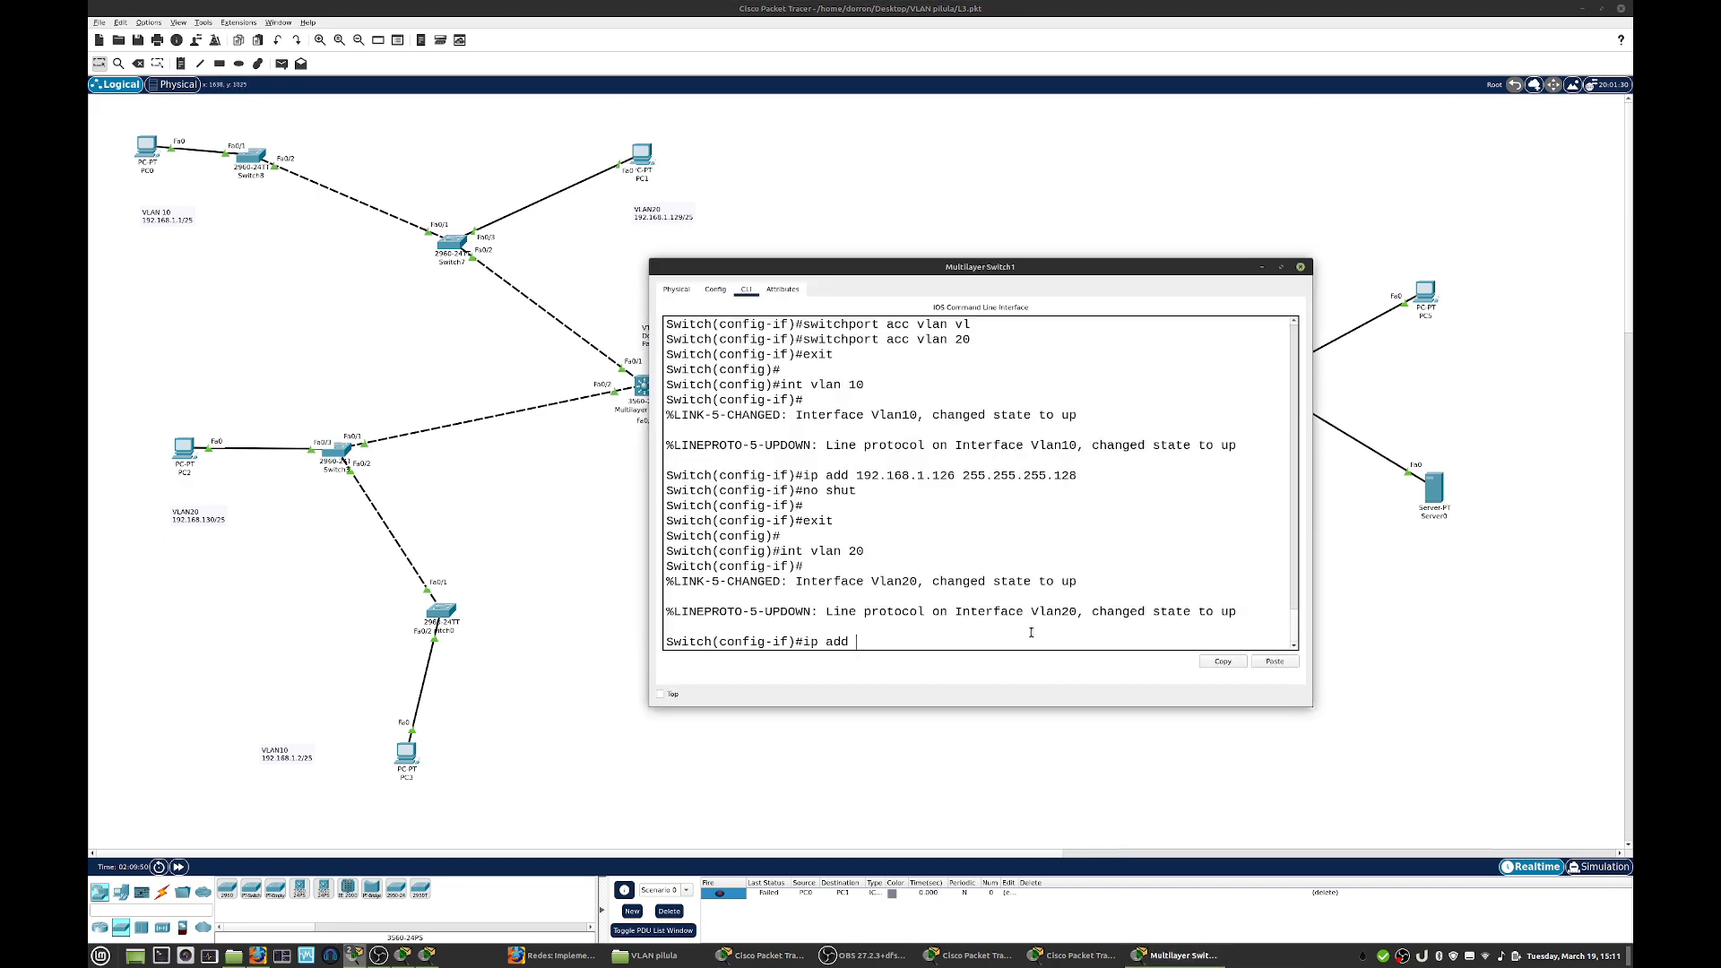
type("192.168.1.254 255.255.255.128")
key("Return")
- Enable the VLAN 20 interface with no shut and close the multilayer switch's window
type("no shut")
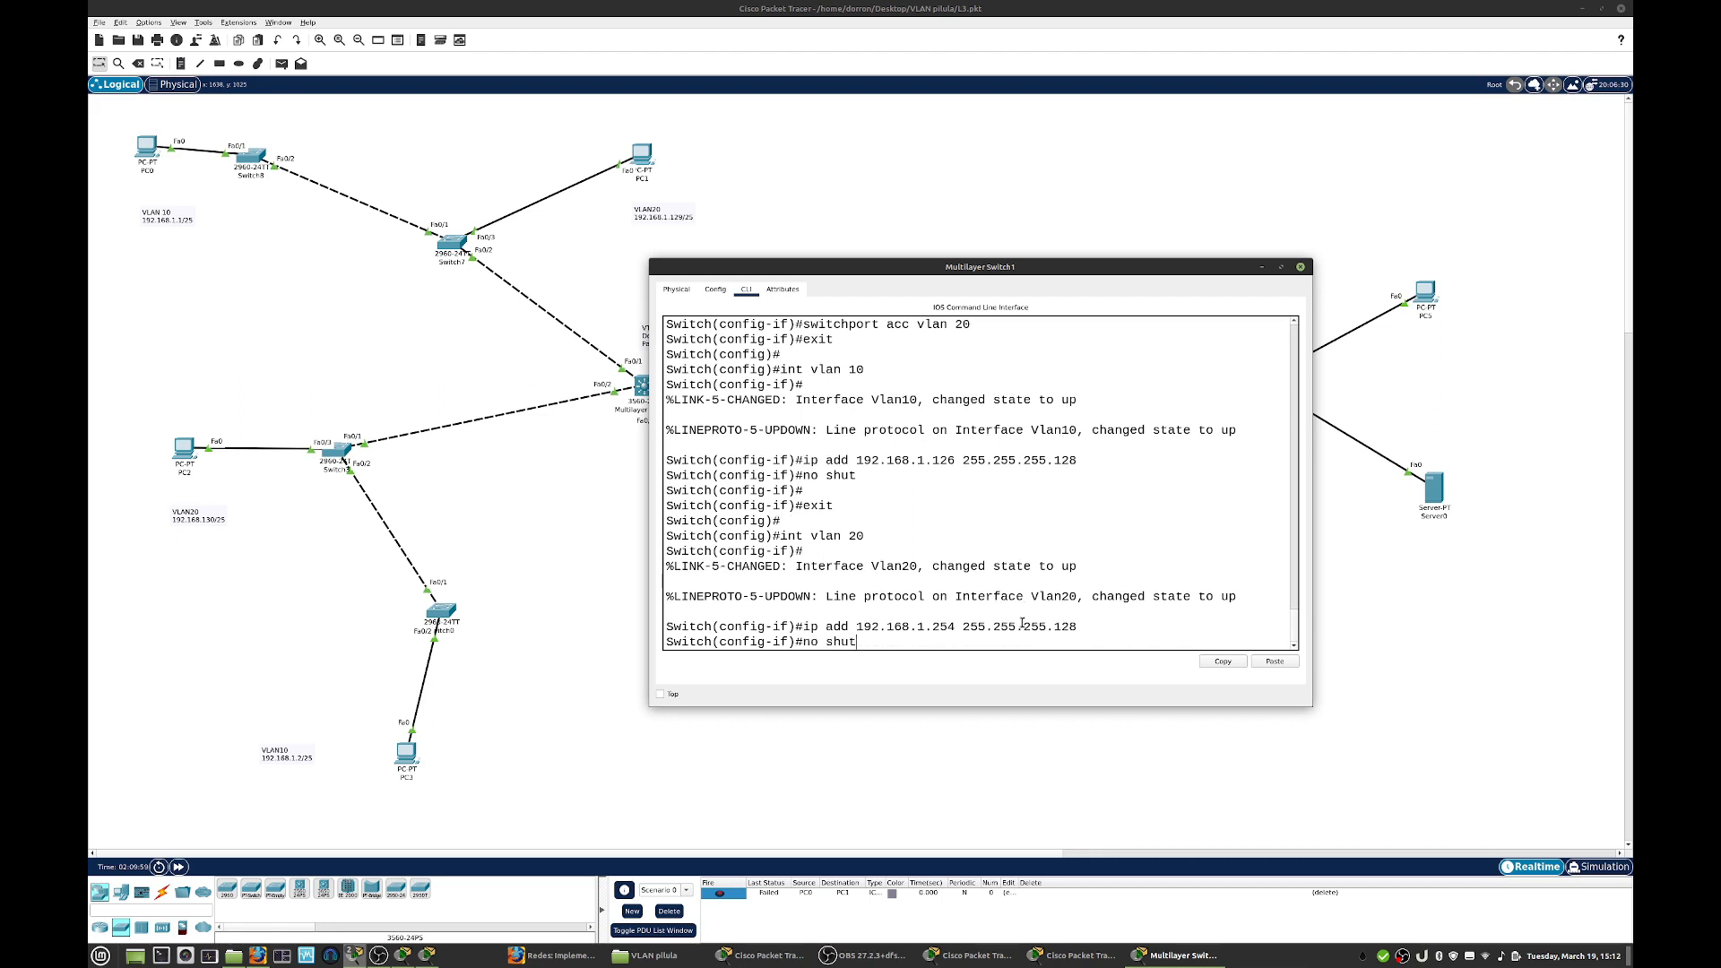
key("Return")
key("Return")
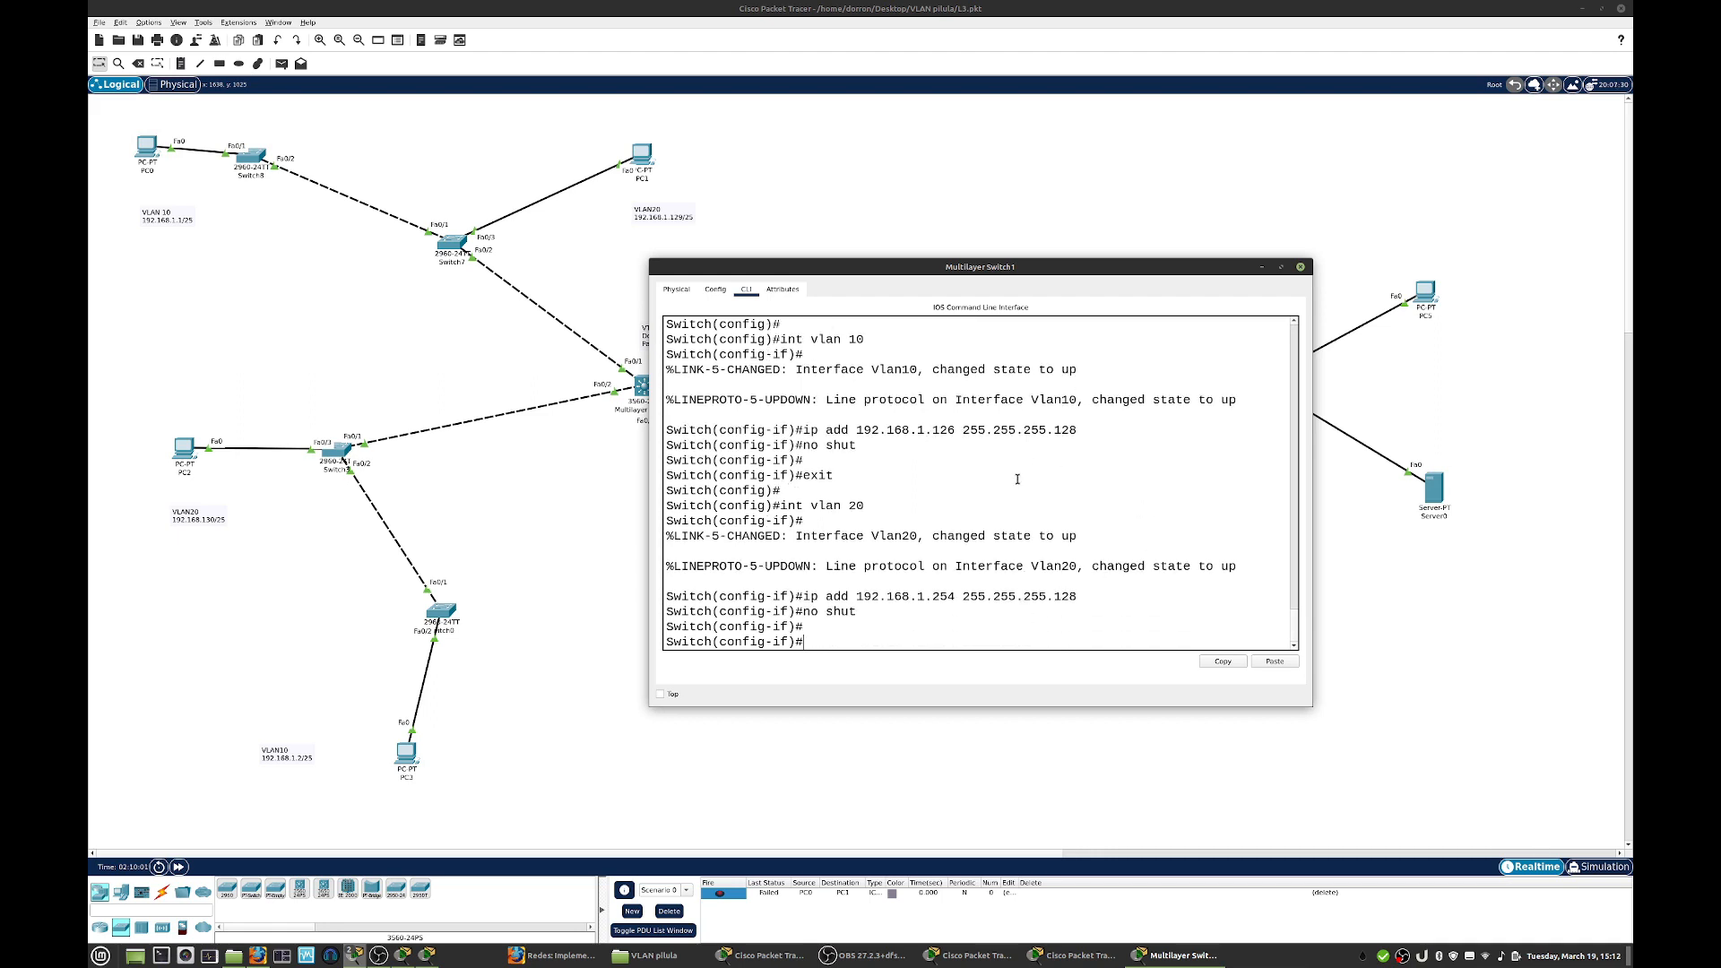
left_click(1300, 267)
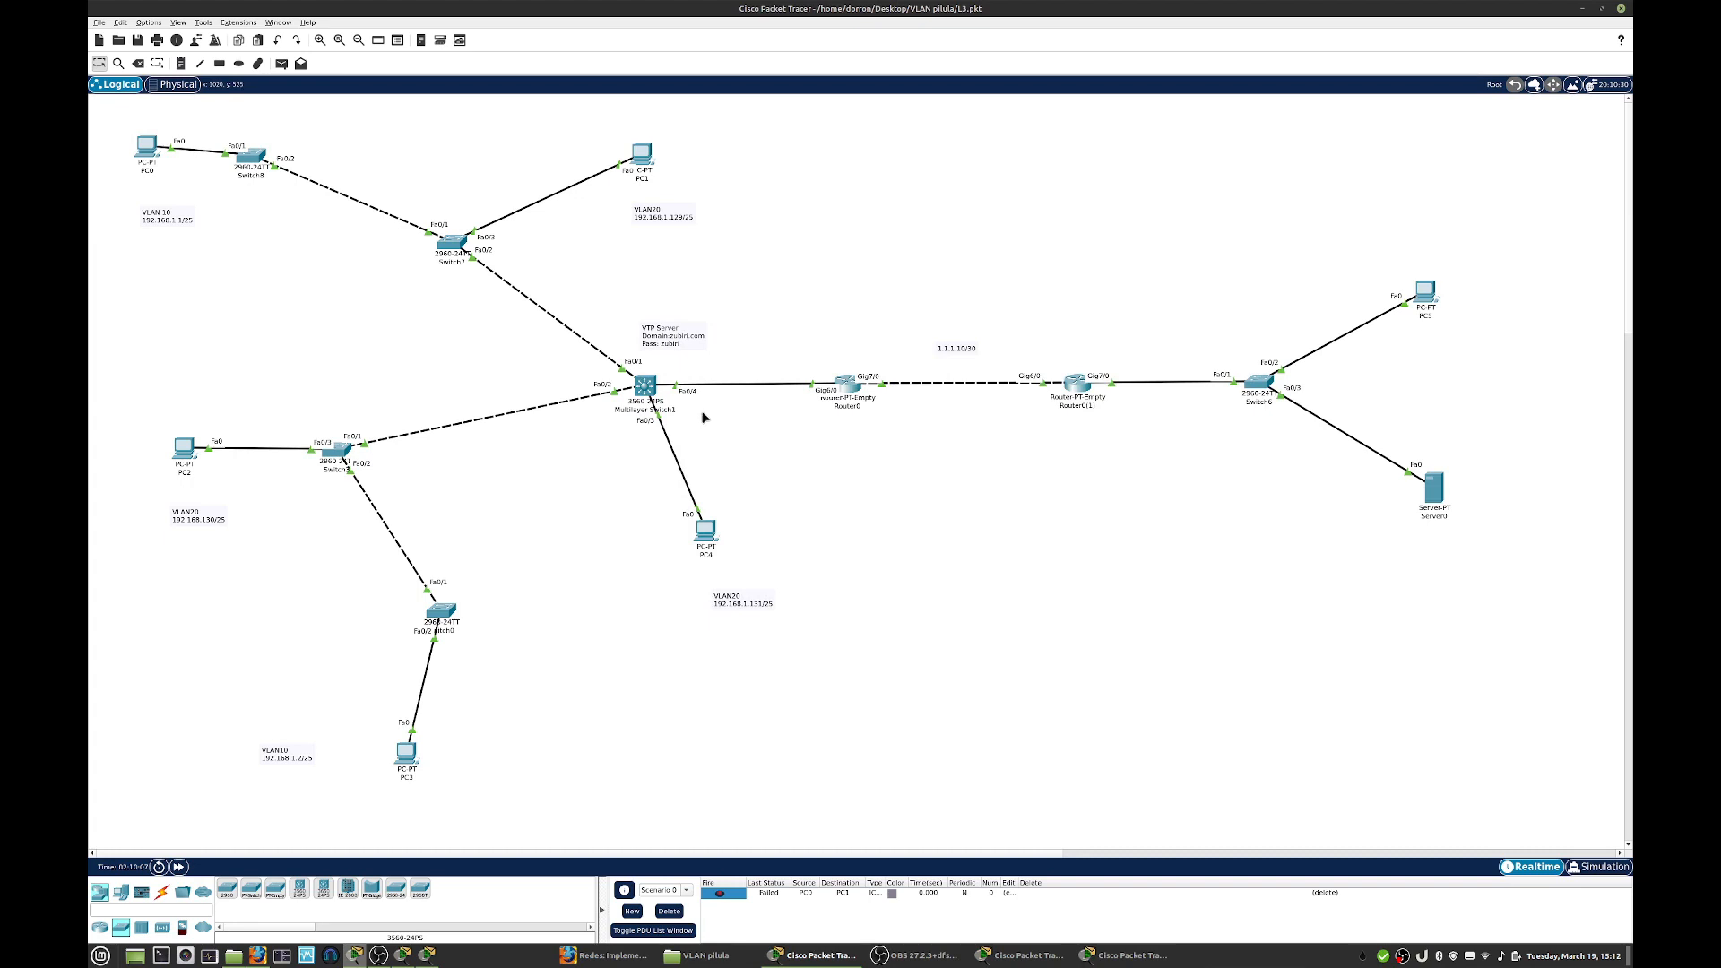
- Retest inter-VLAN communication with a simple PDU from PC0 to PC1 and delete the scenario's PDUs
mouse_move(644, 392)
left_click(283, 65)
left_click(147, 147)
left_click(643, 158)
left_click(721, 904)
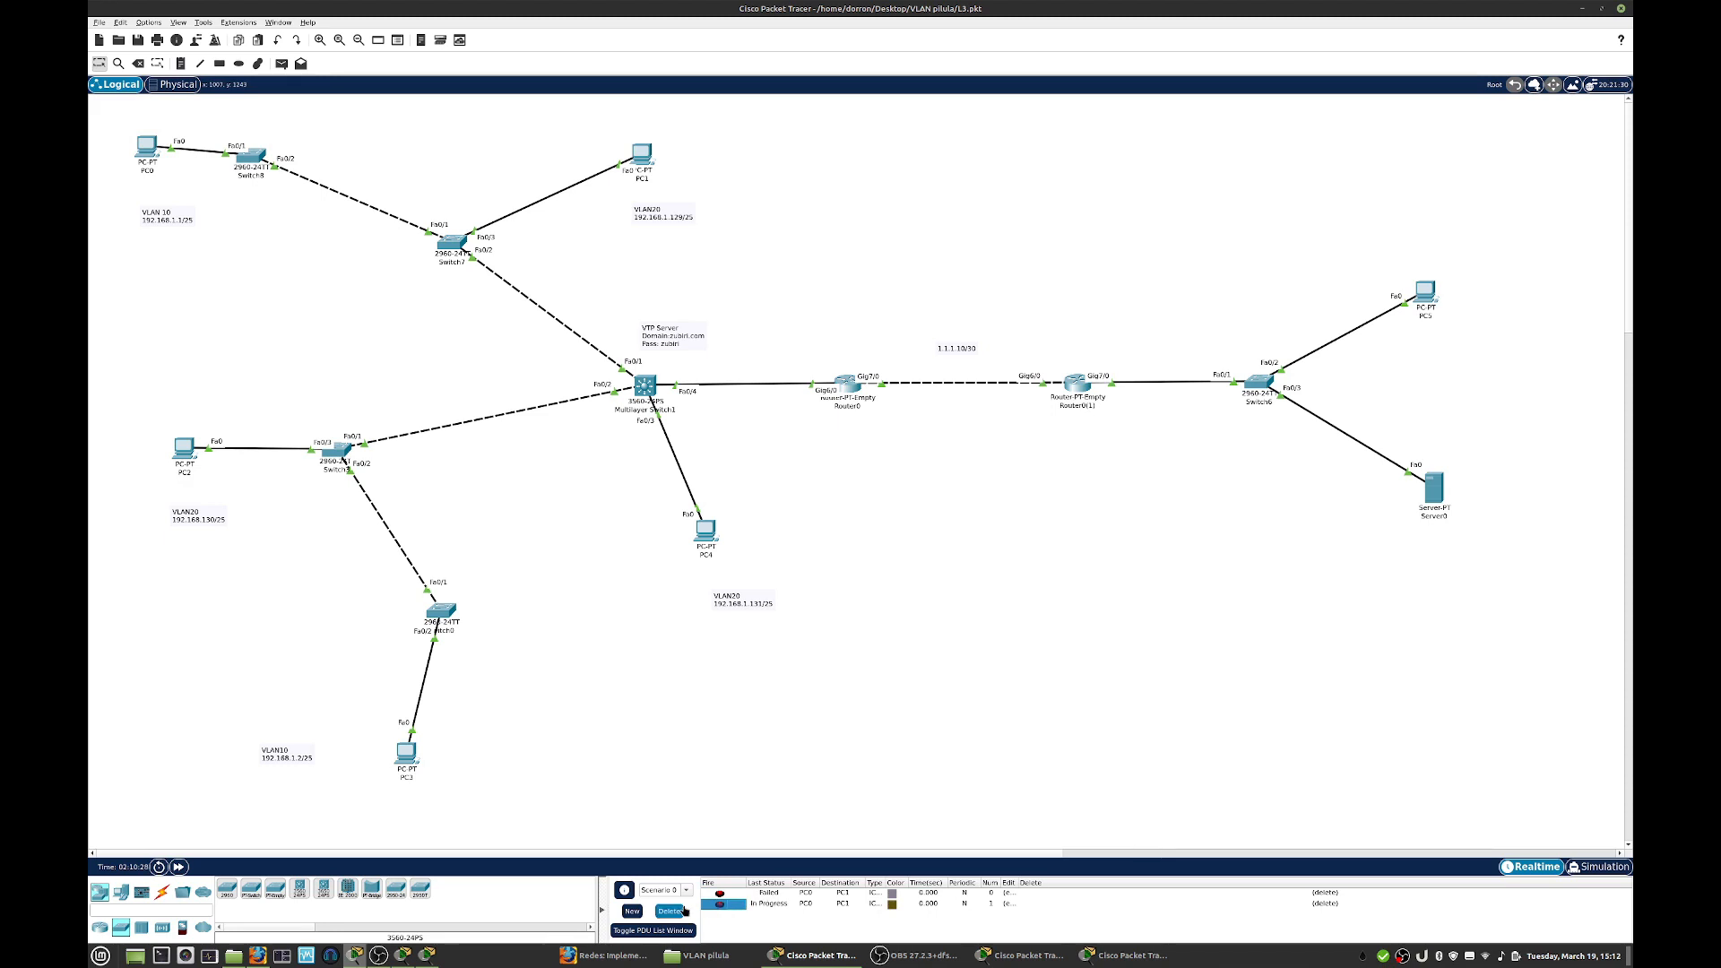
left_click(677, 911)
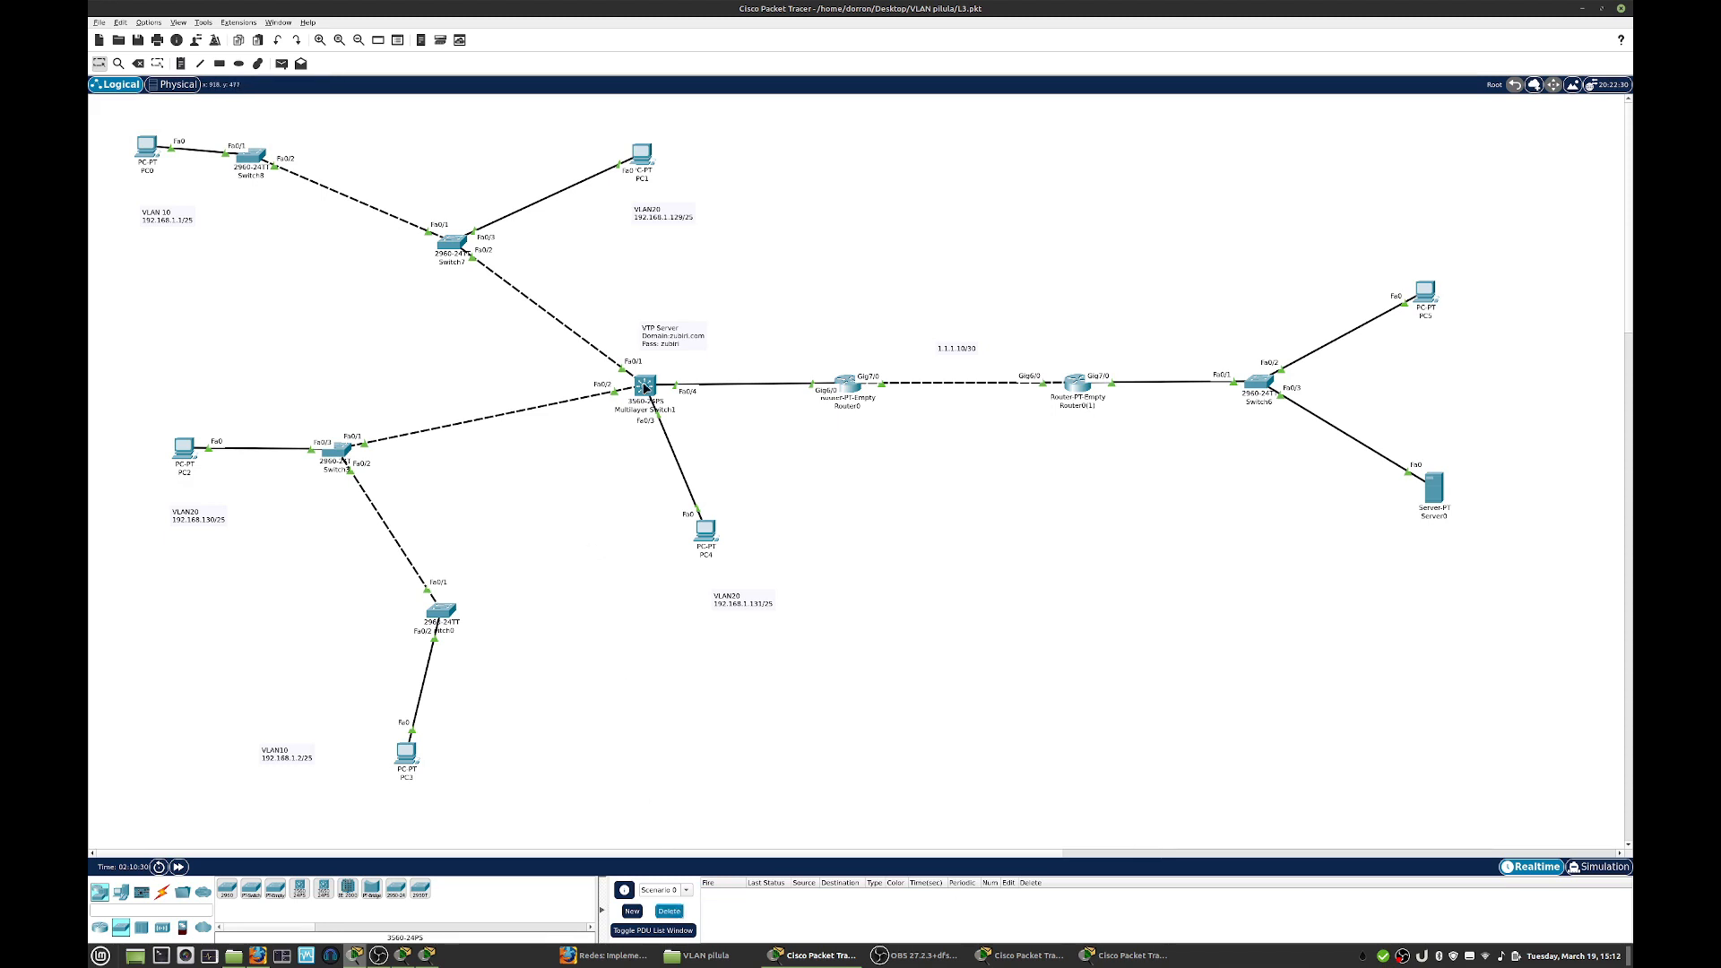
- Leave the VLAN 20 interface on the multilayer switch, enable IP routing globally and close its window
left_click(653, 391)
type("exit")
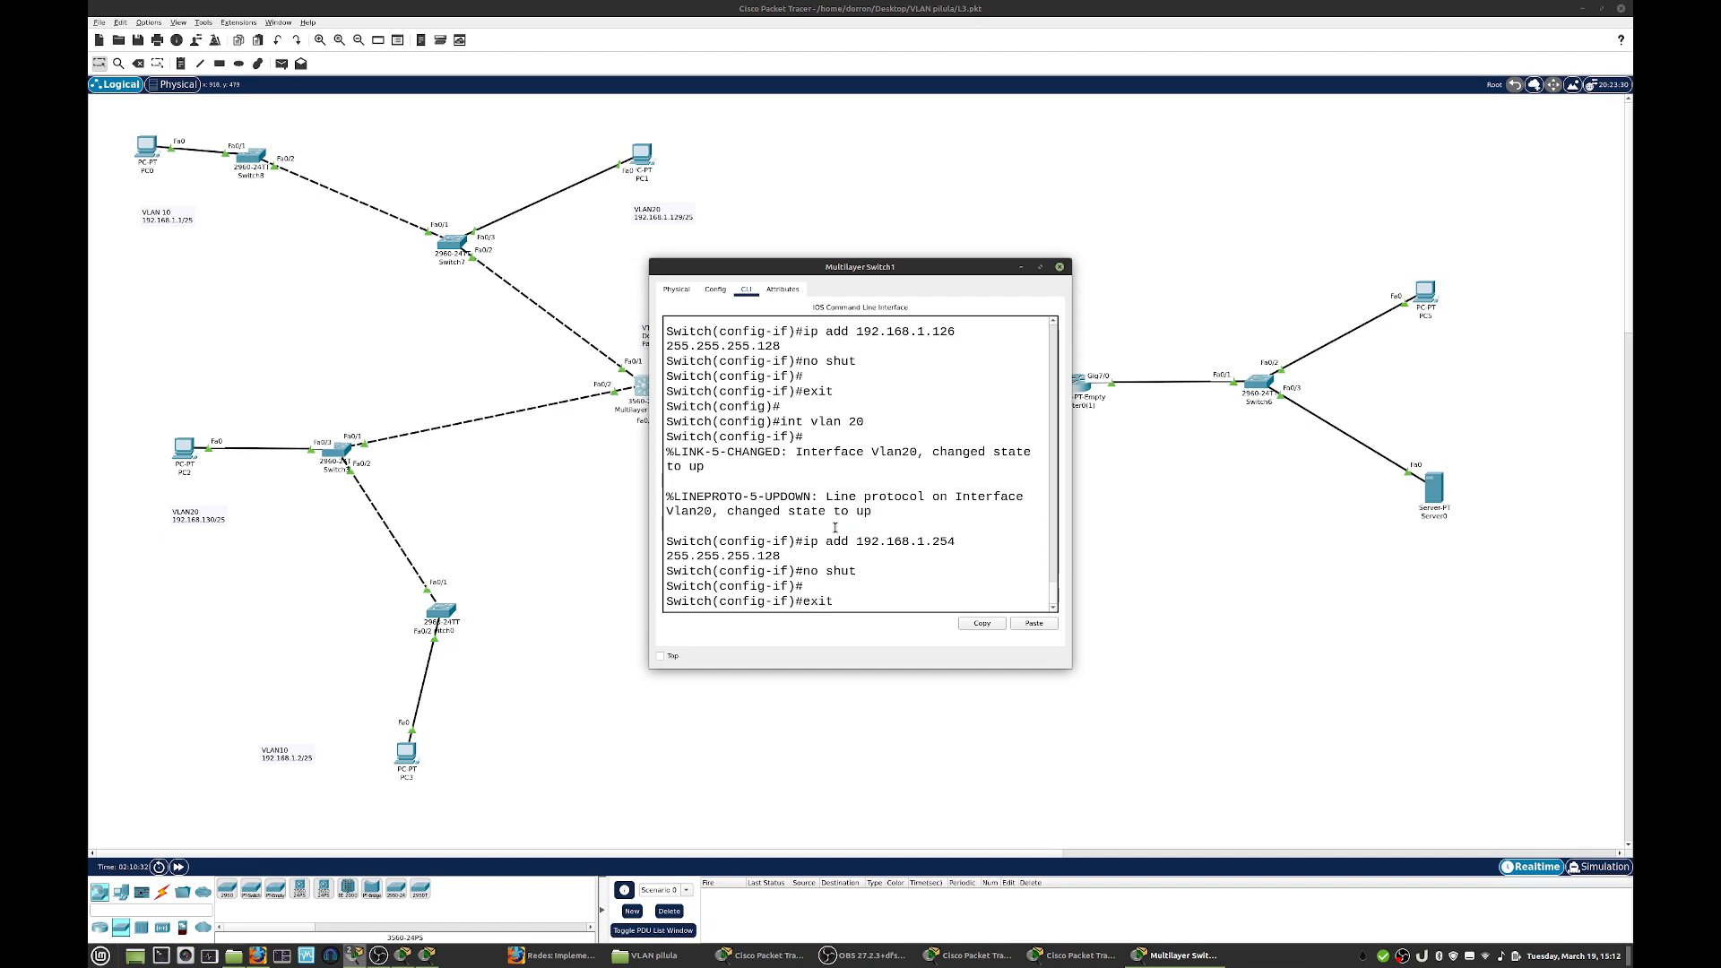
key("Return")
key("Return")
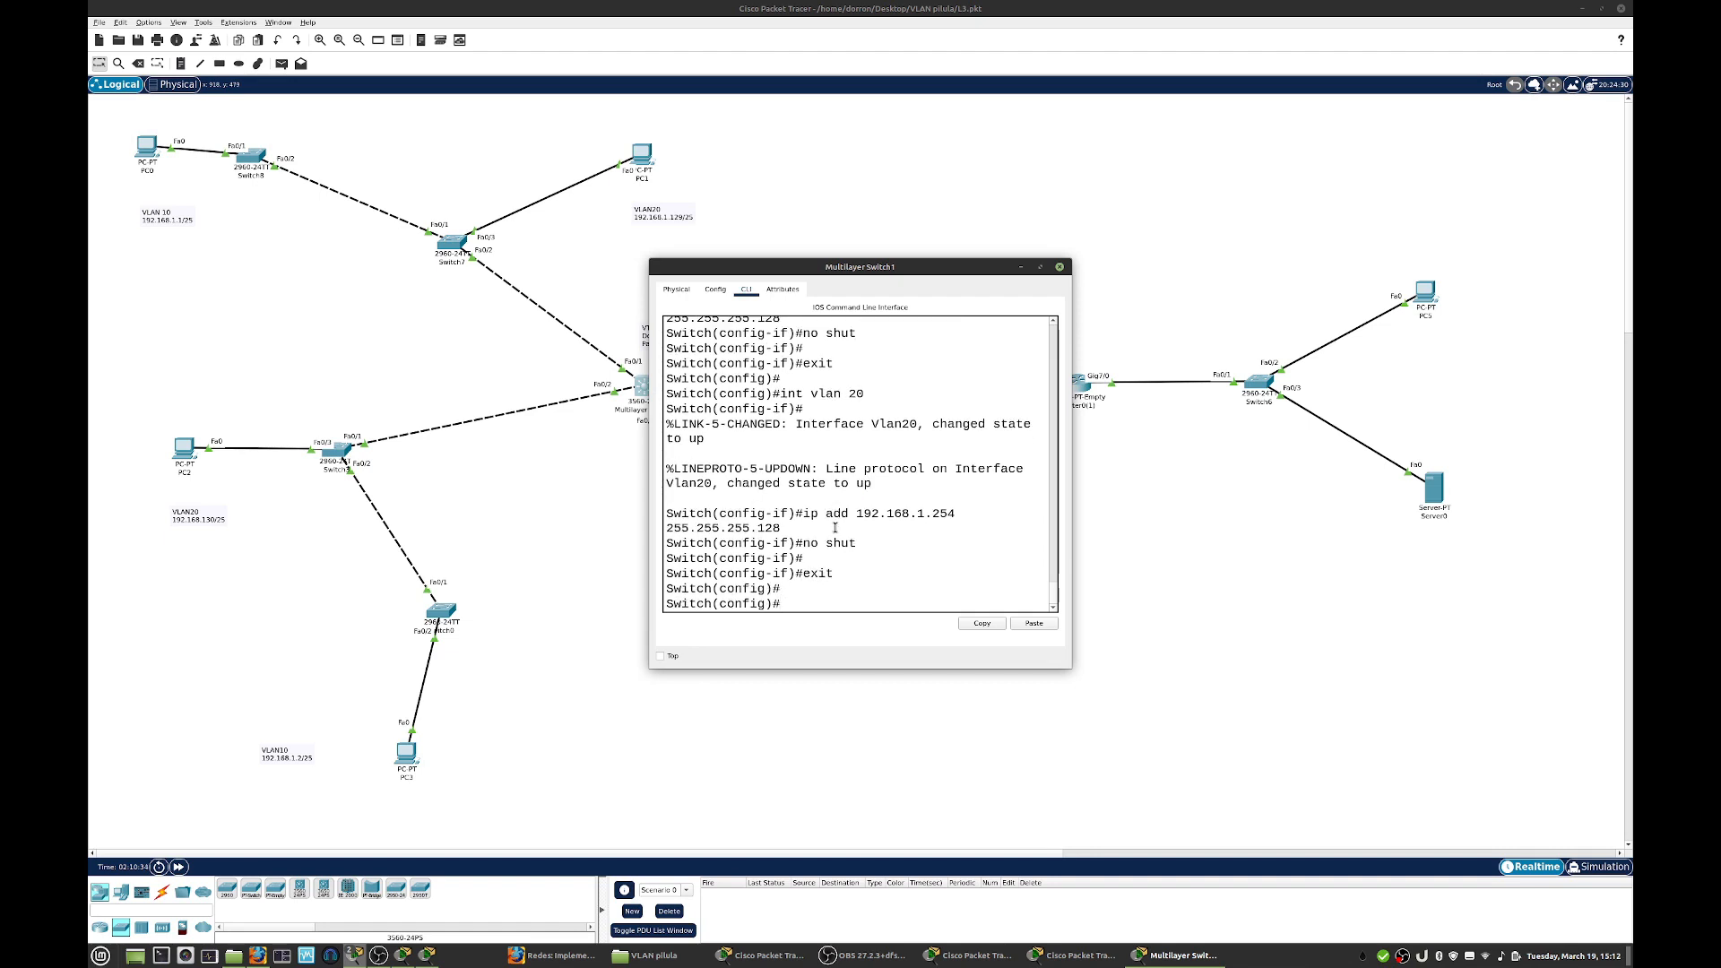
left_click_drag(769, 270, 930, 192)
left_click_drag(1228, 591, 1395, 608)
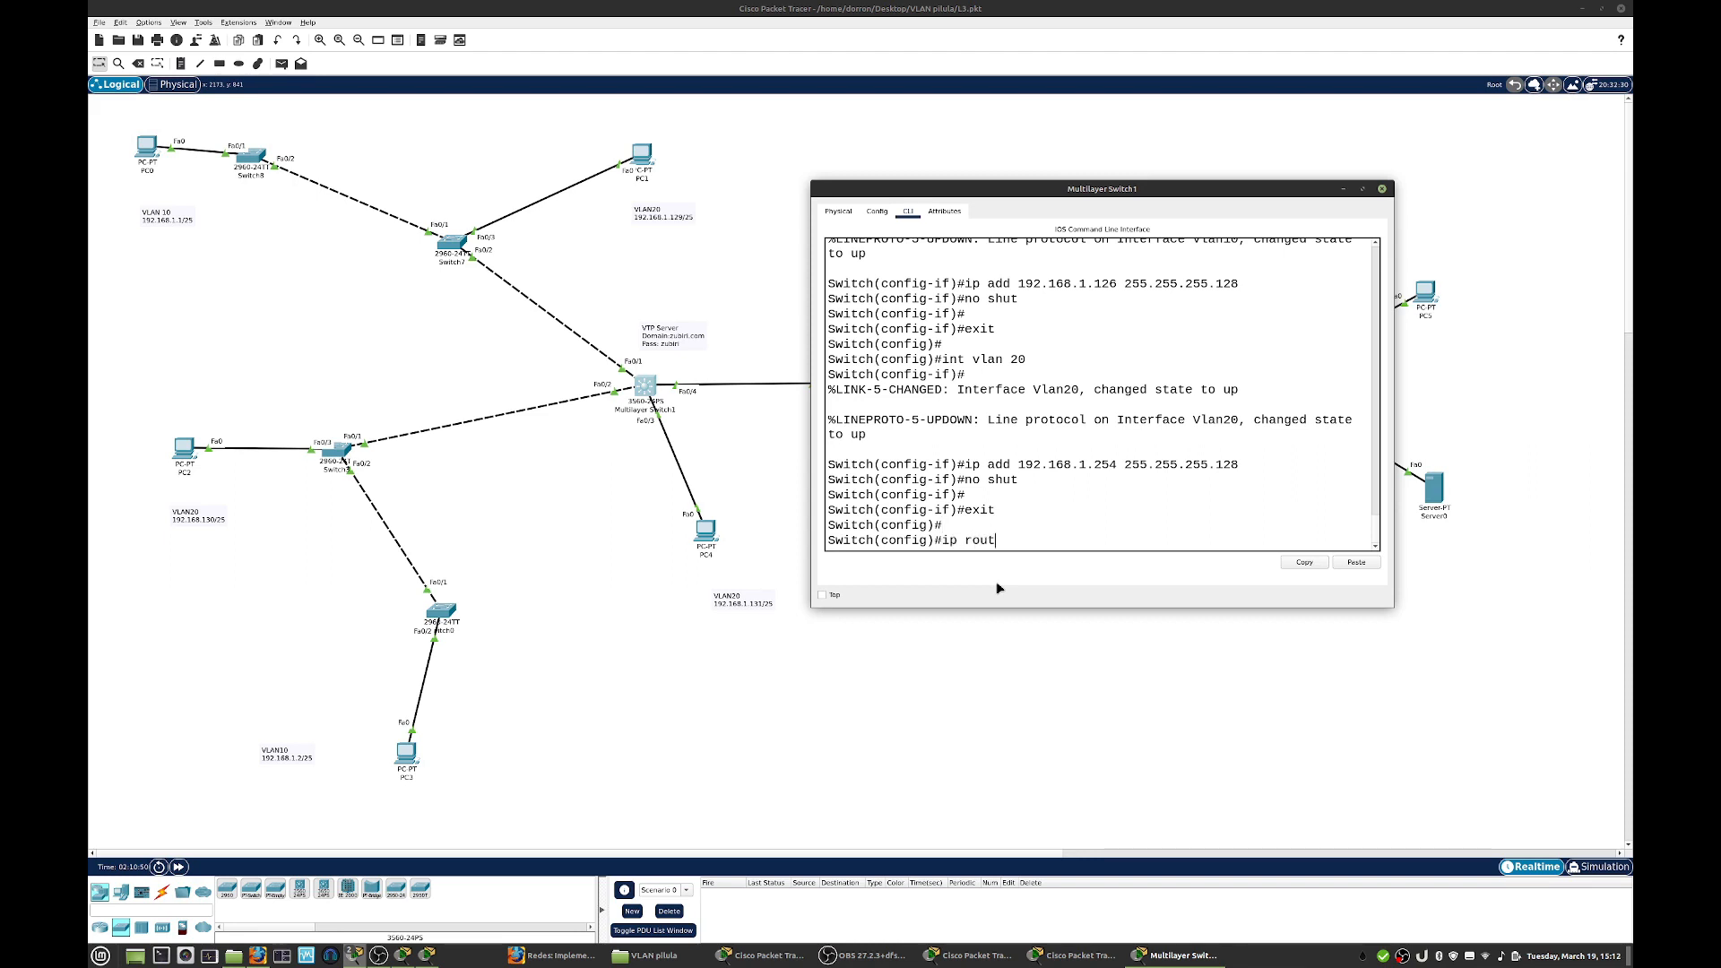
type("g")
key("Return")
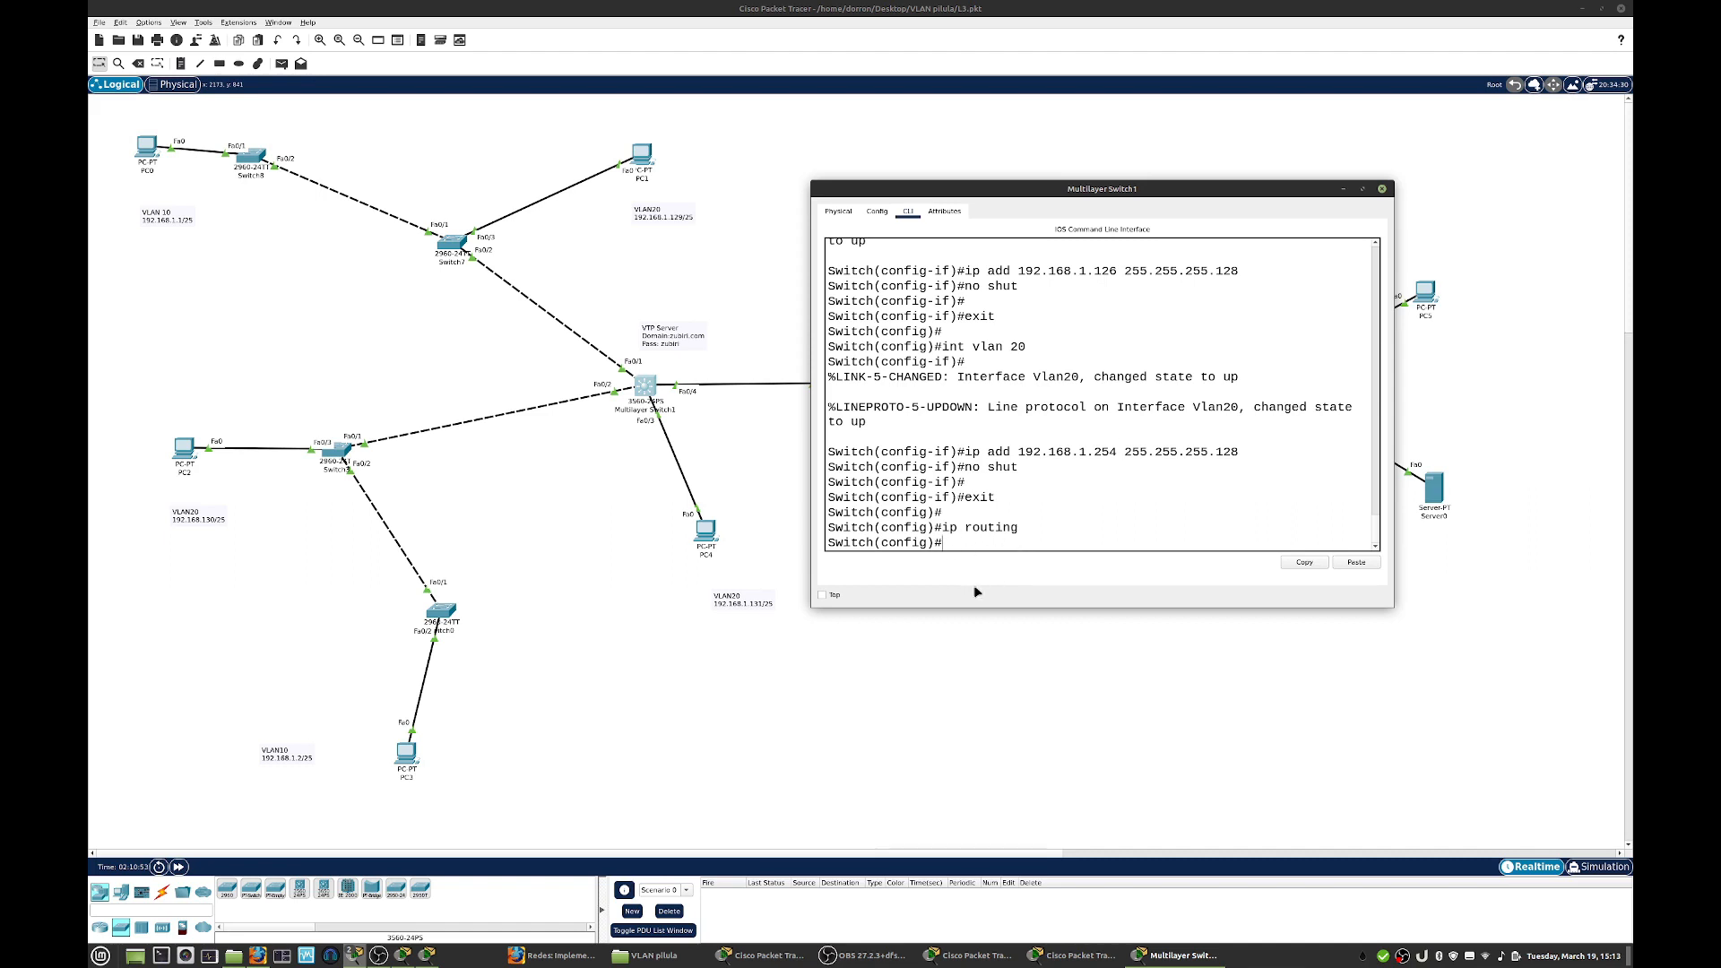
left_click(1382, 189)
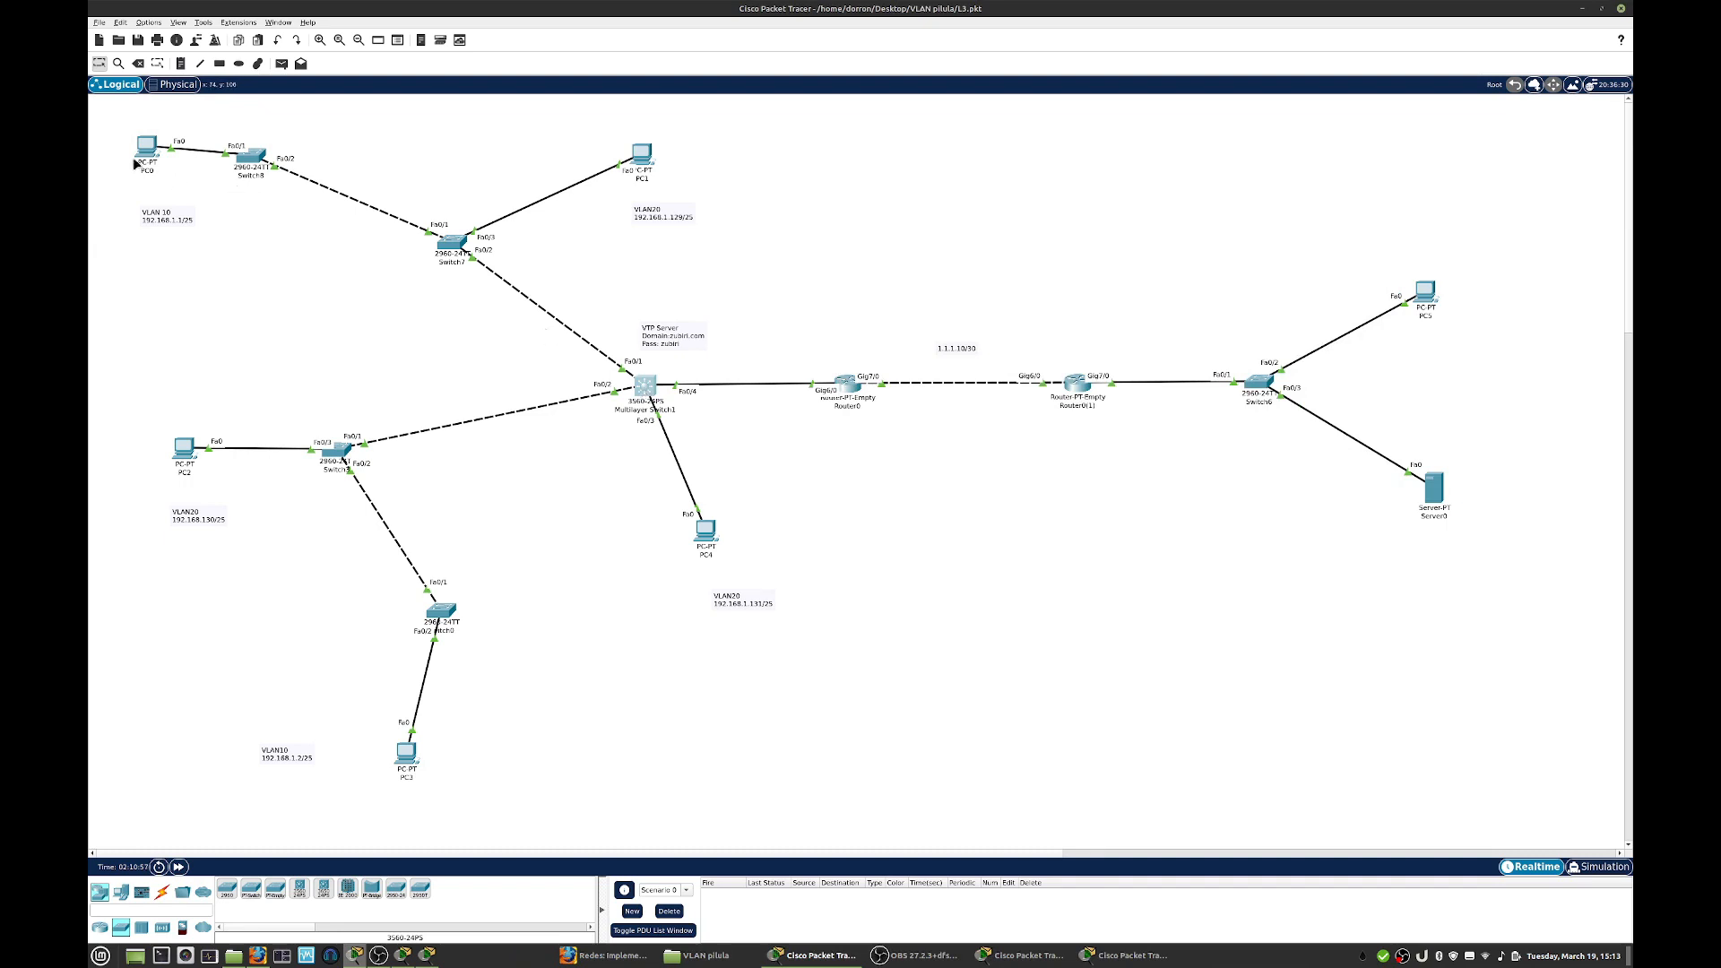
- Test inter-VLAN routing by sending a simple PDU from PC0 to PC1 and firing it again
left_click(281, 64)
left_click(148, 147)
left_click(643, 156)
double_click(722, 894)
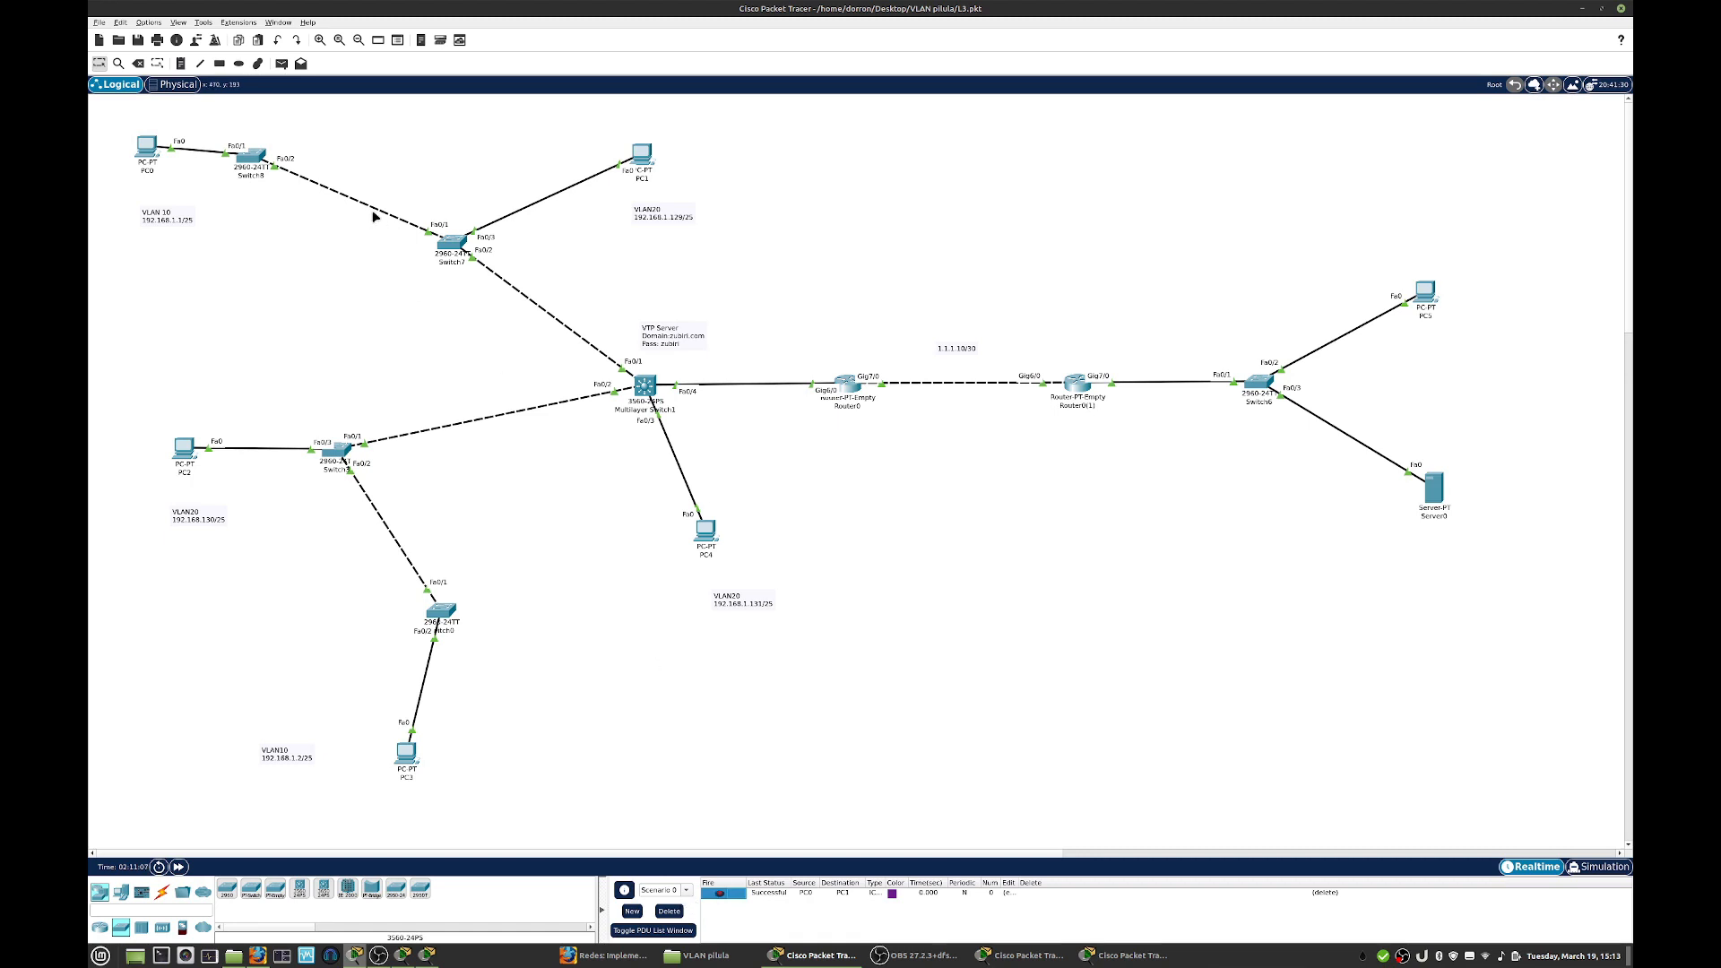
- Send a simple PDU from PC0 to PC2, fire it again and clear the scenario's PDUs
left_click(282, 64)
left_click(147, 147)
left_click(188, 449)
left_click(720, 905)
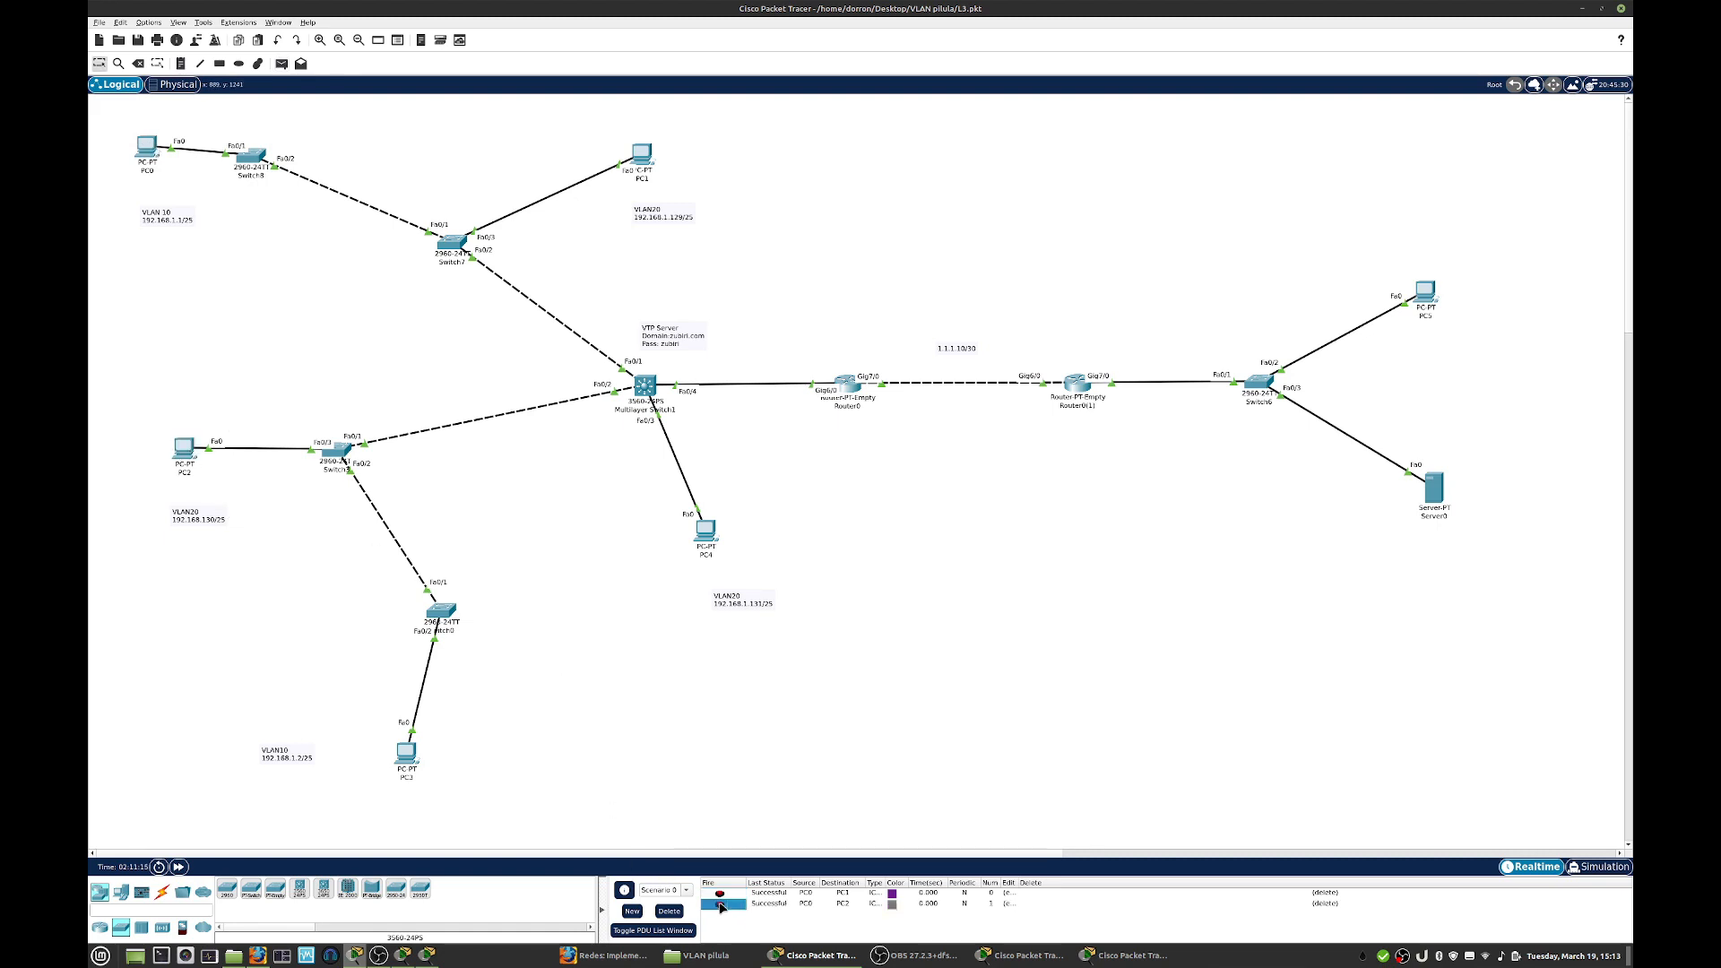
left_click(670, 911)
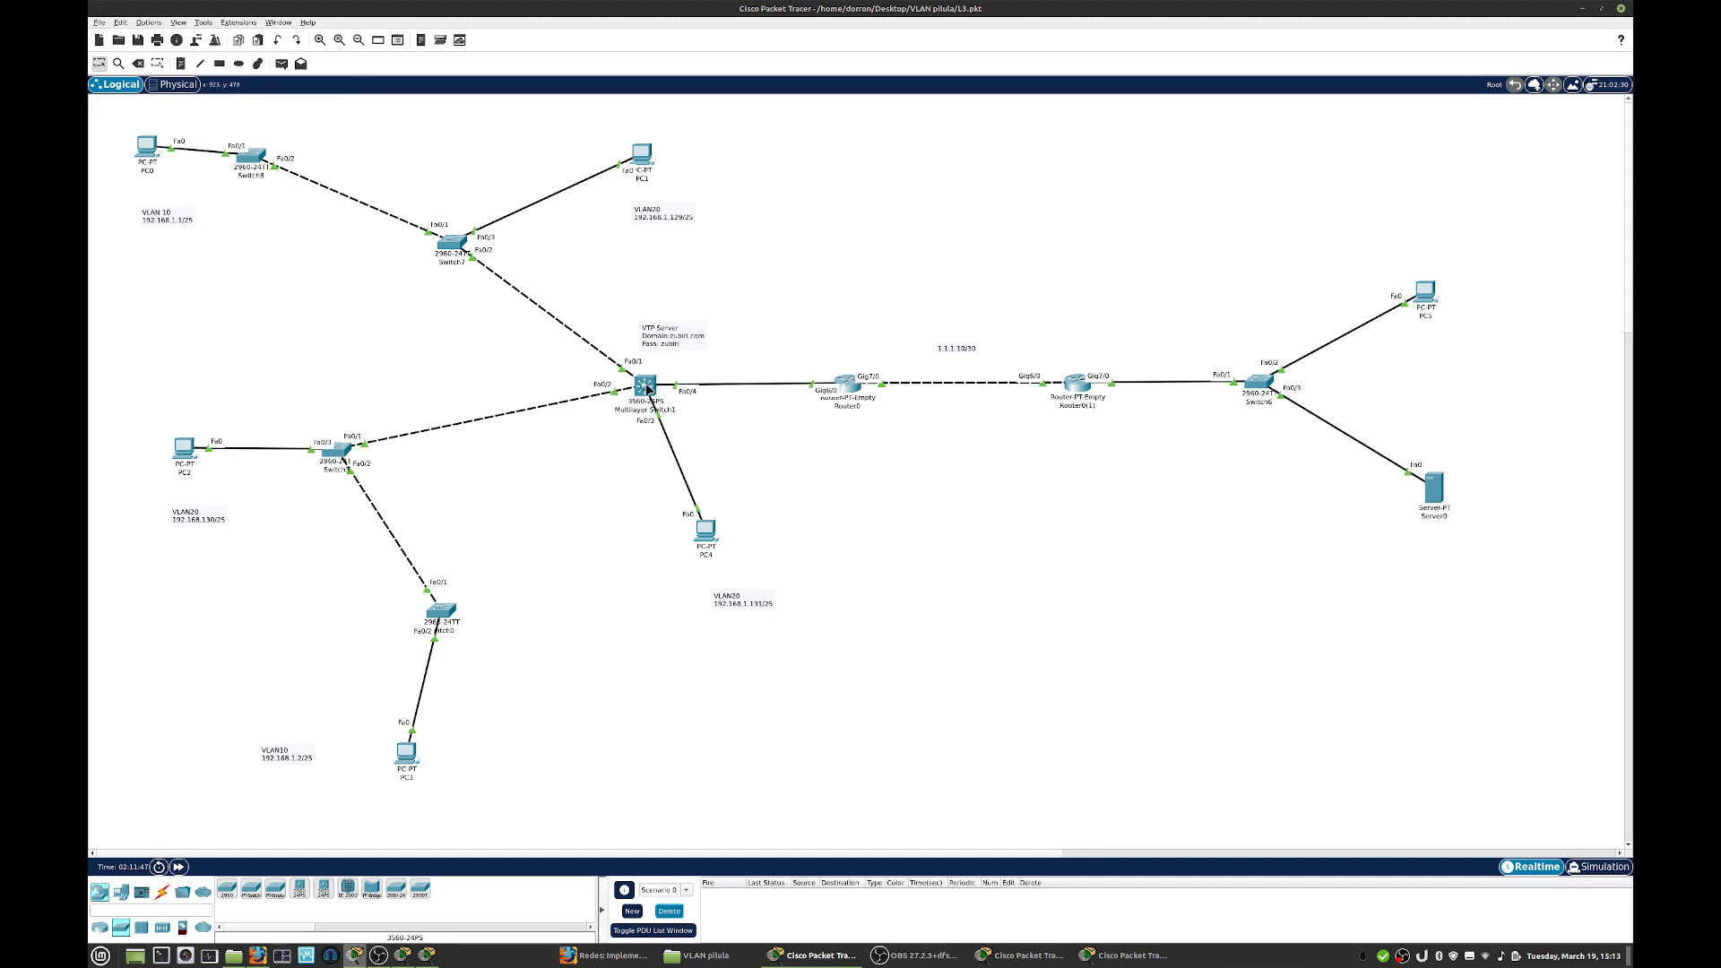
- Make the multilayer switch's interface f0/4 a routed port with no switchport, working in a moved and enlarged command-line window
mouse_move(648, 388)
left_click(645, 386)
left_click_drag(840, 269, 1067, 194)
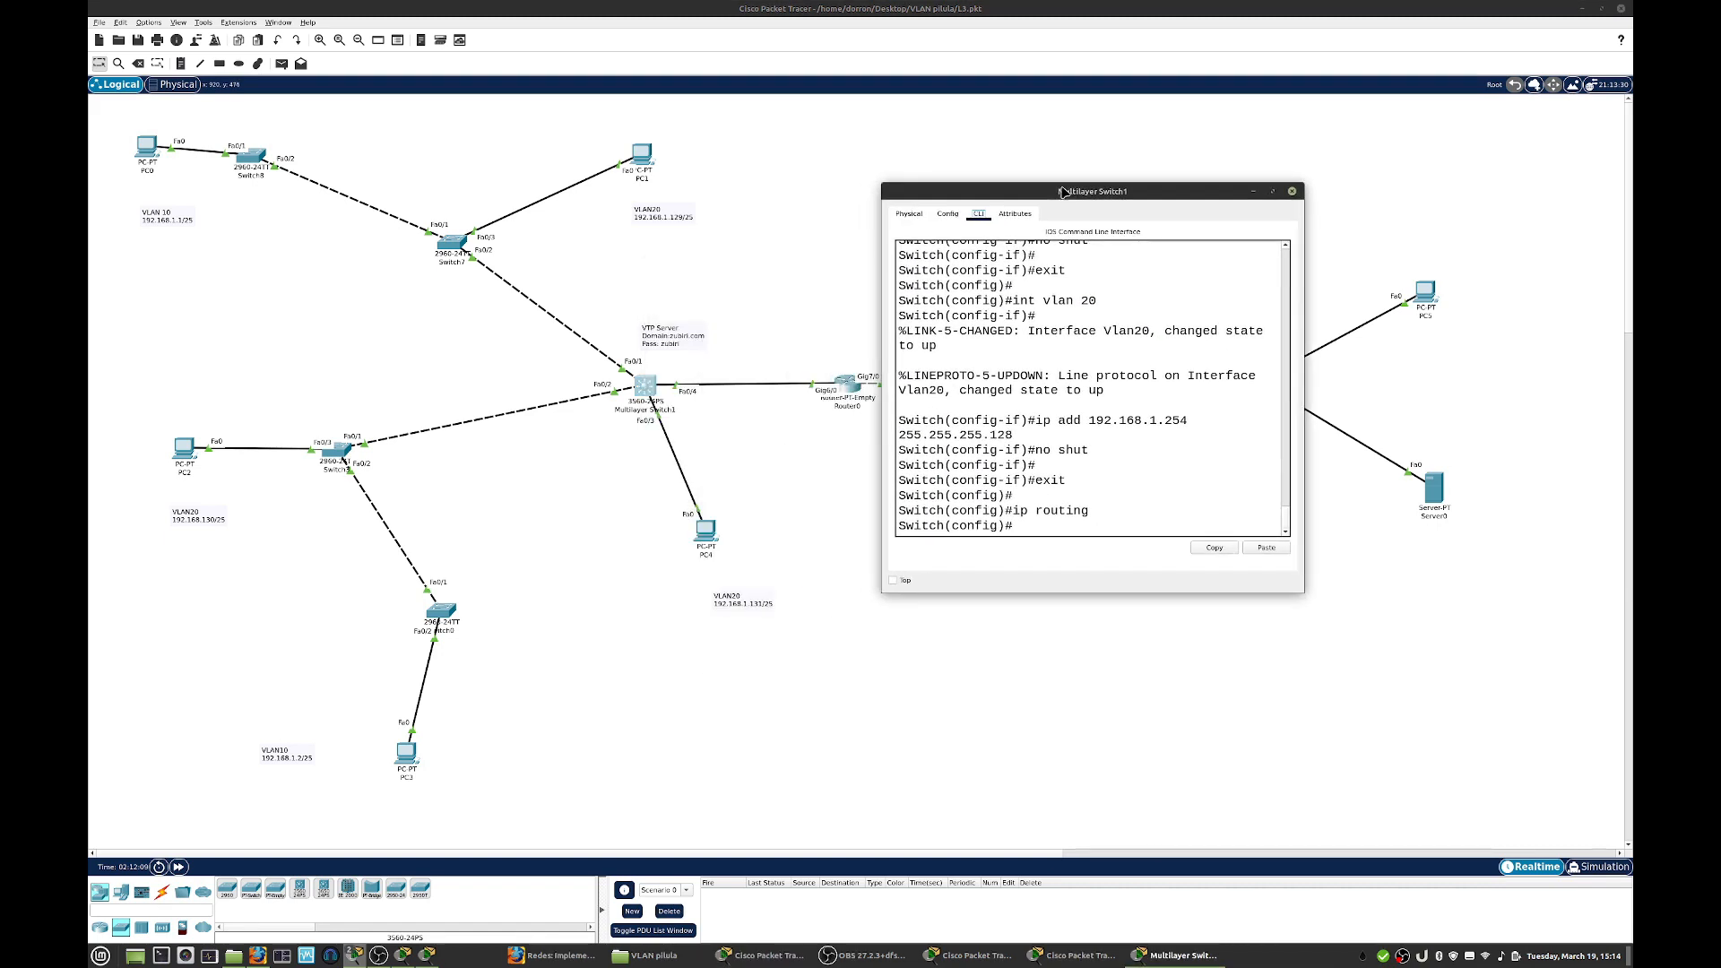
left_click_drag(1307, 592, 1527, 614)
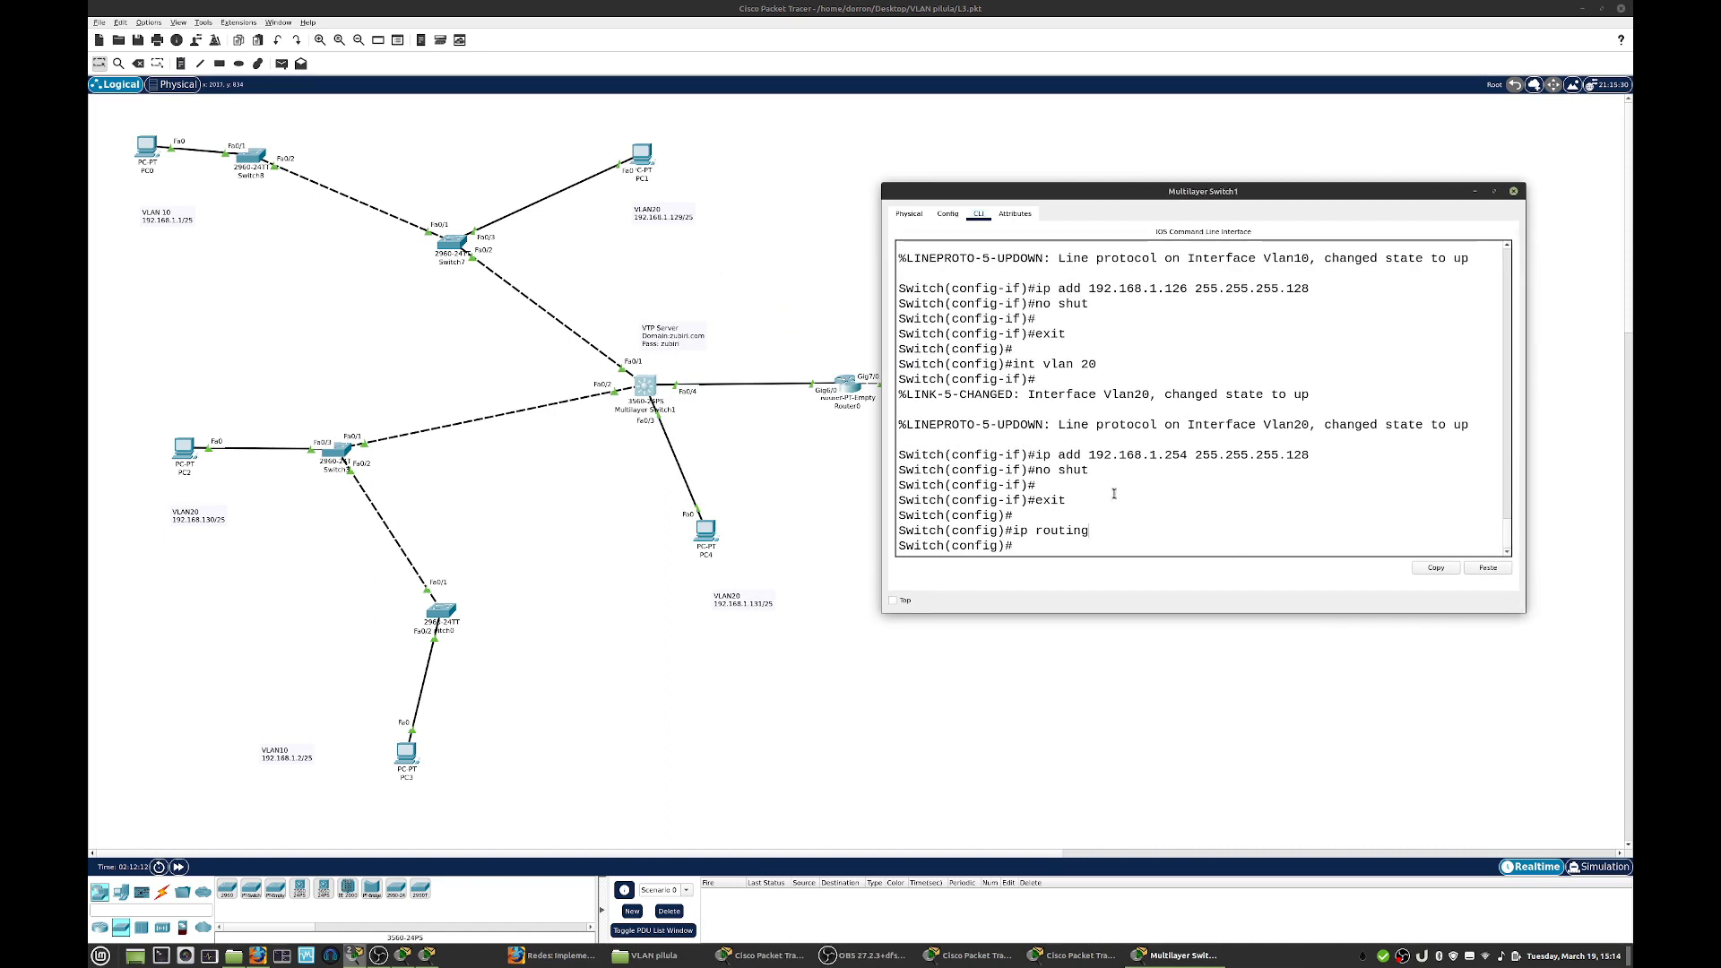
type("int f0/4")
key("Return")
type("no sww")
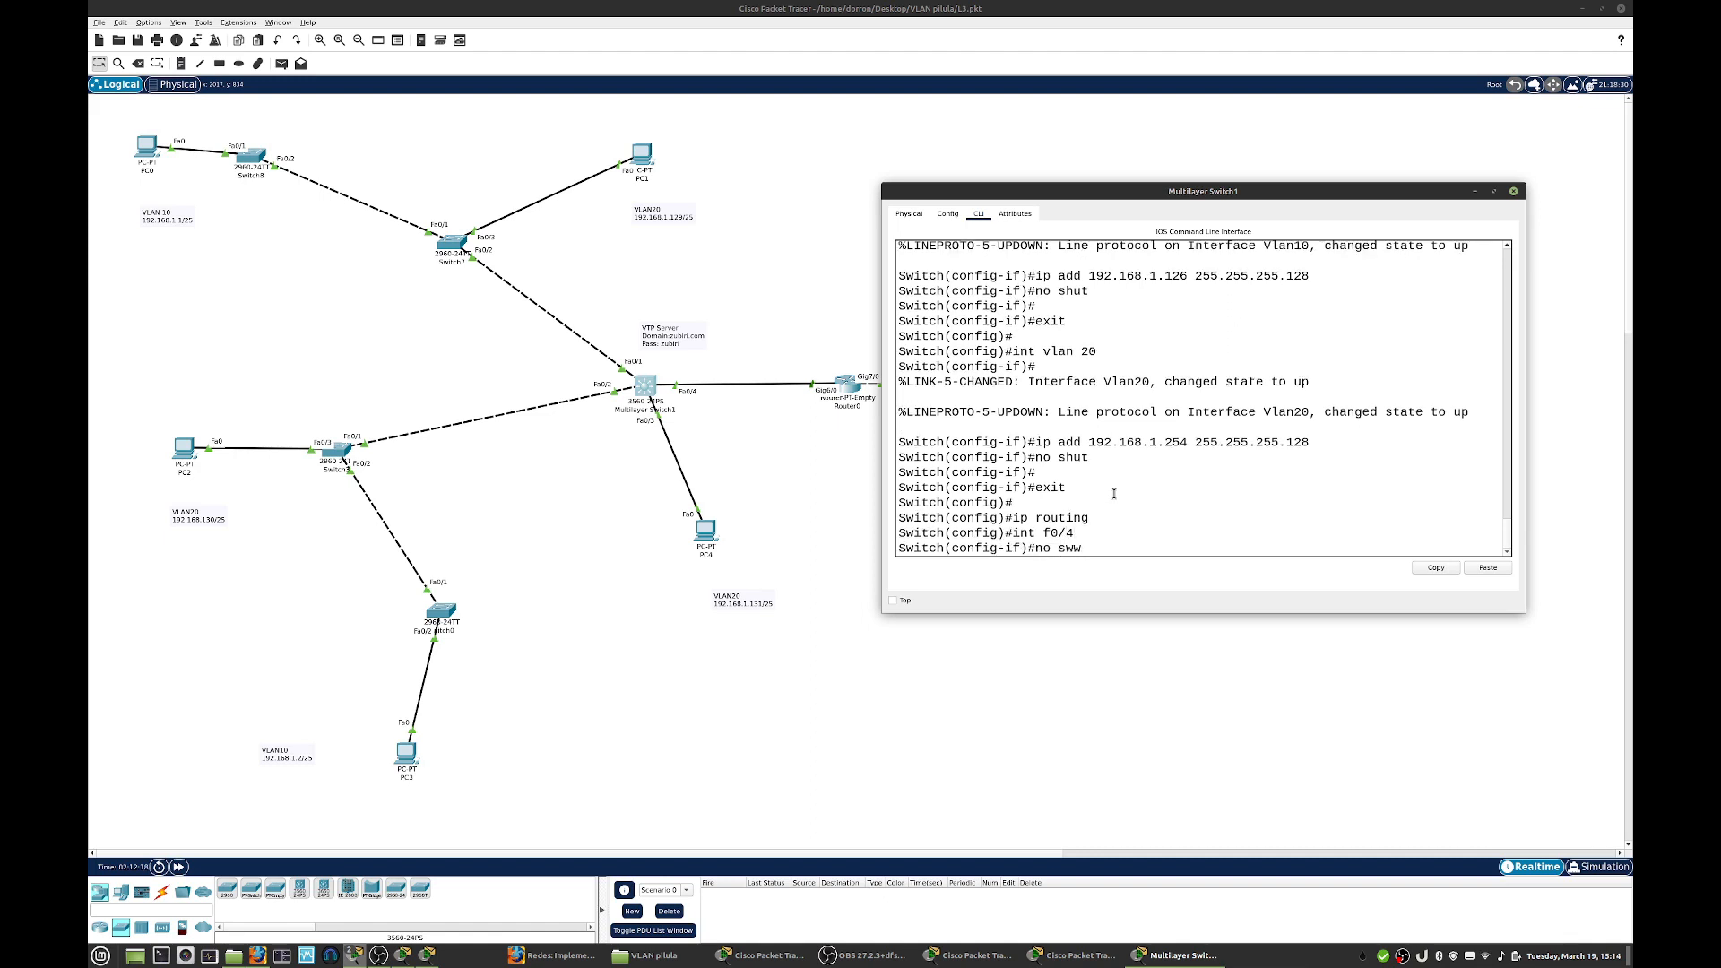
type("i")
key("Tab")
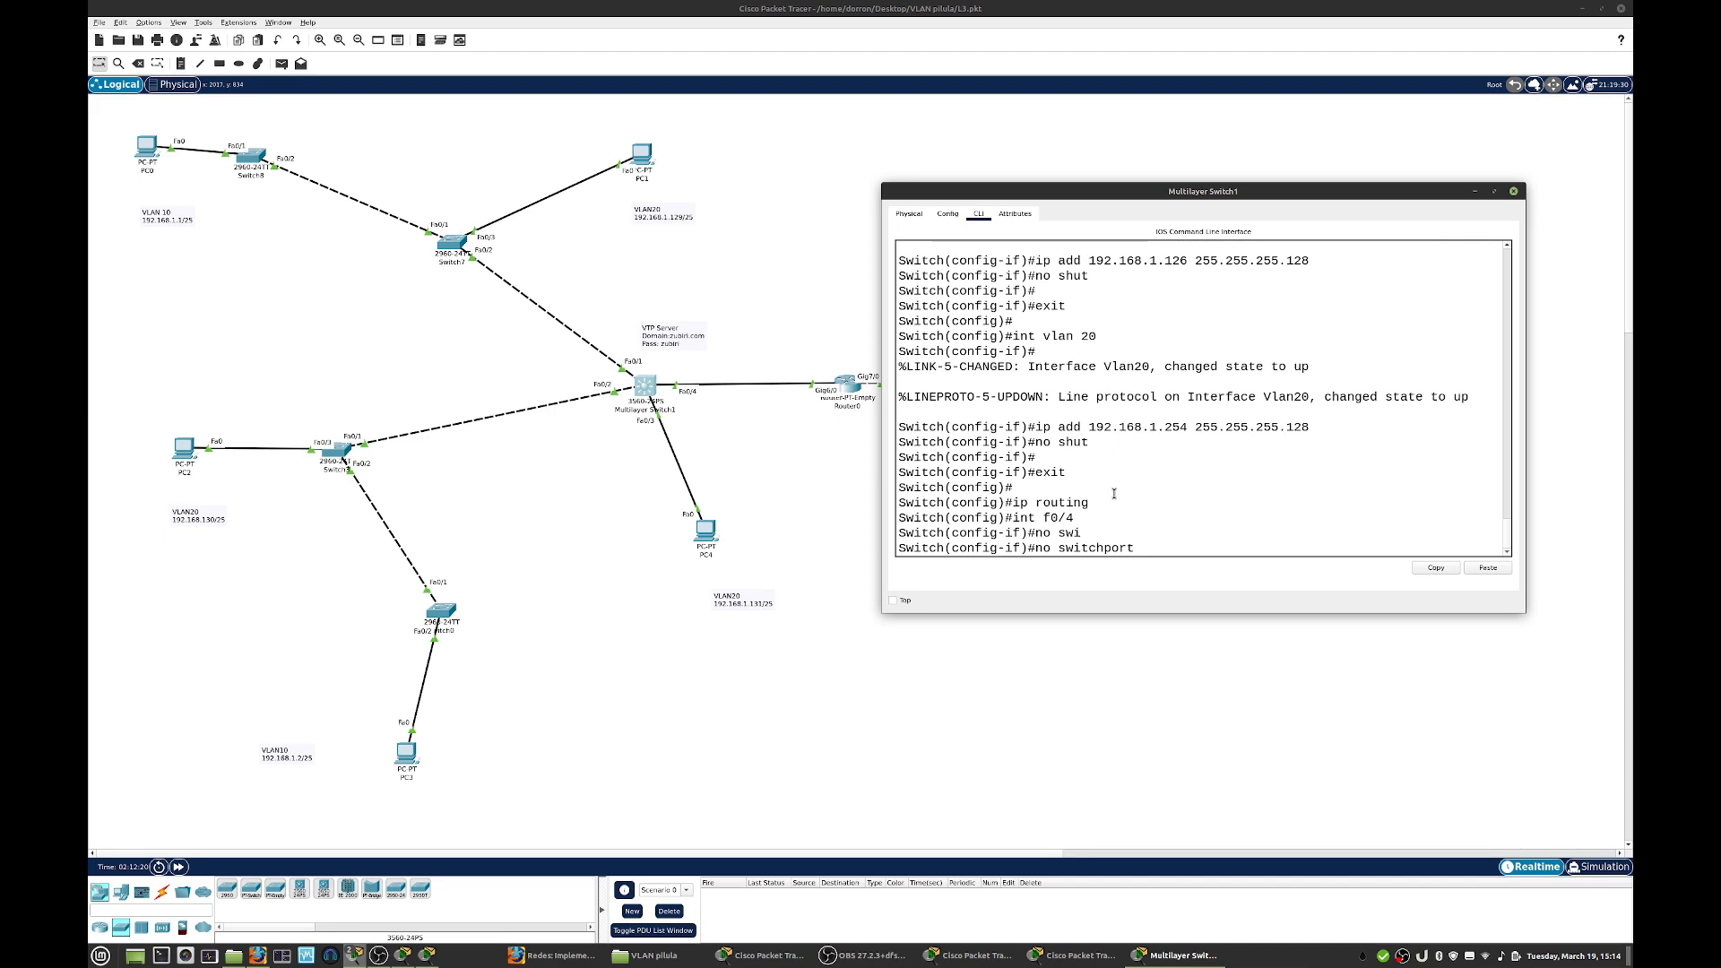
key("Return")
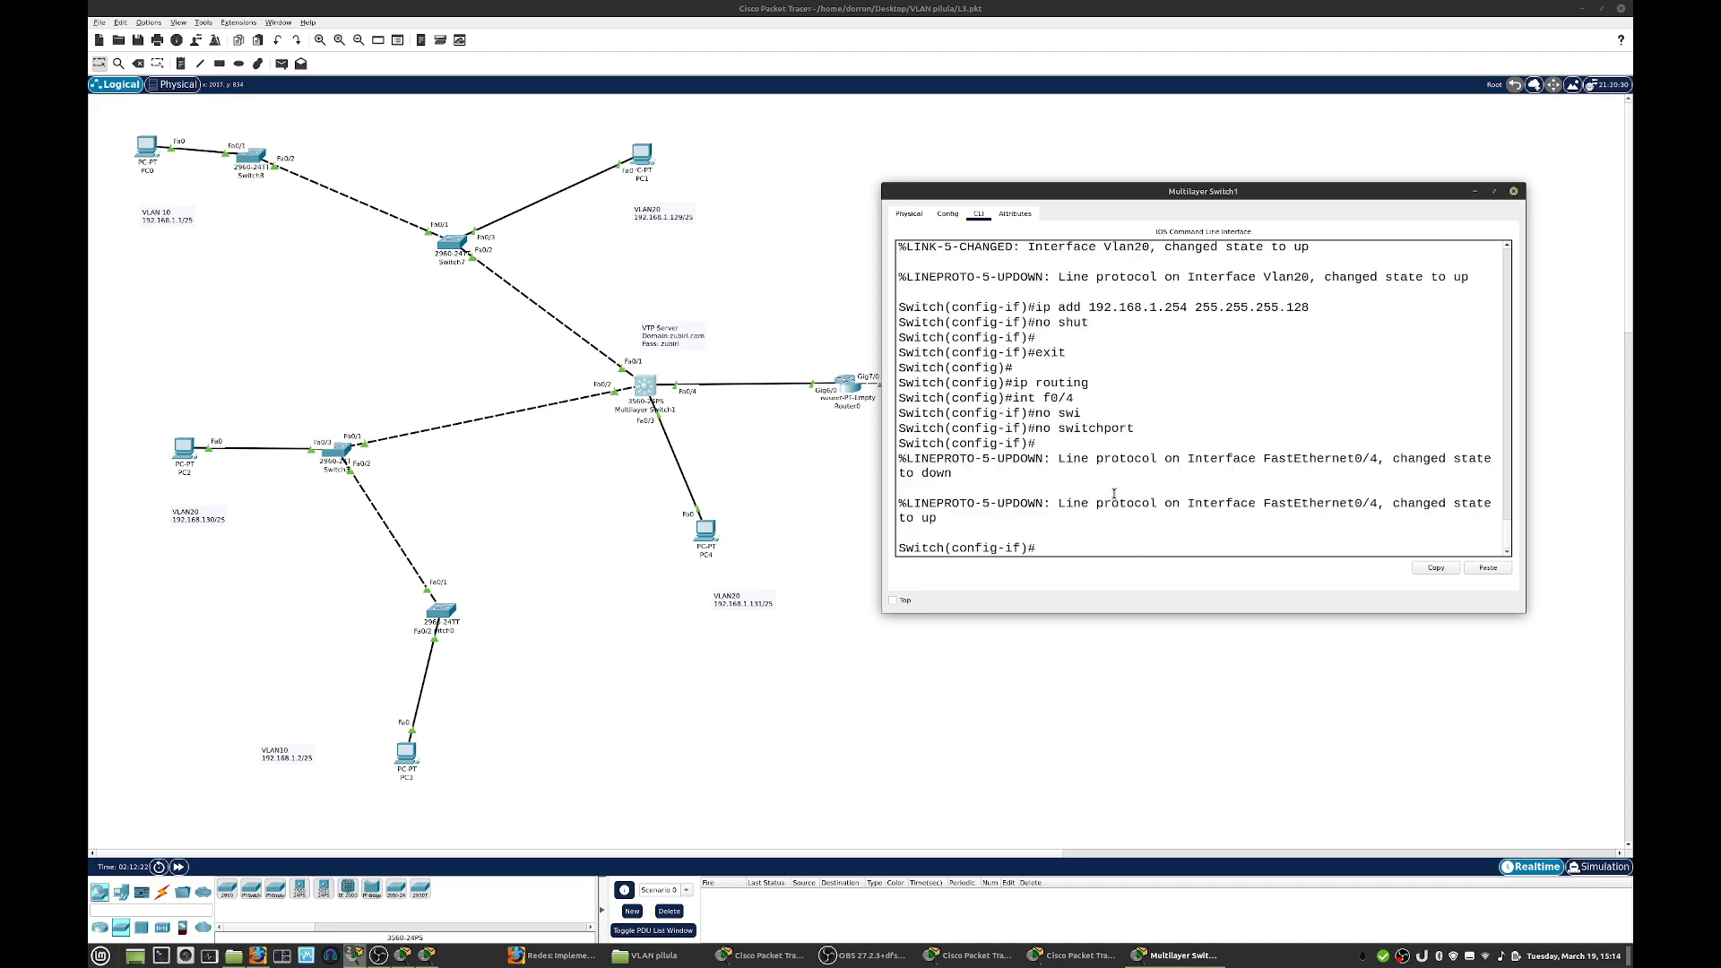
- Leave the f0/4 interface configuration on the multilayer switch and return to global configuration mode
type("exit")
key("Return")
key("Return")
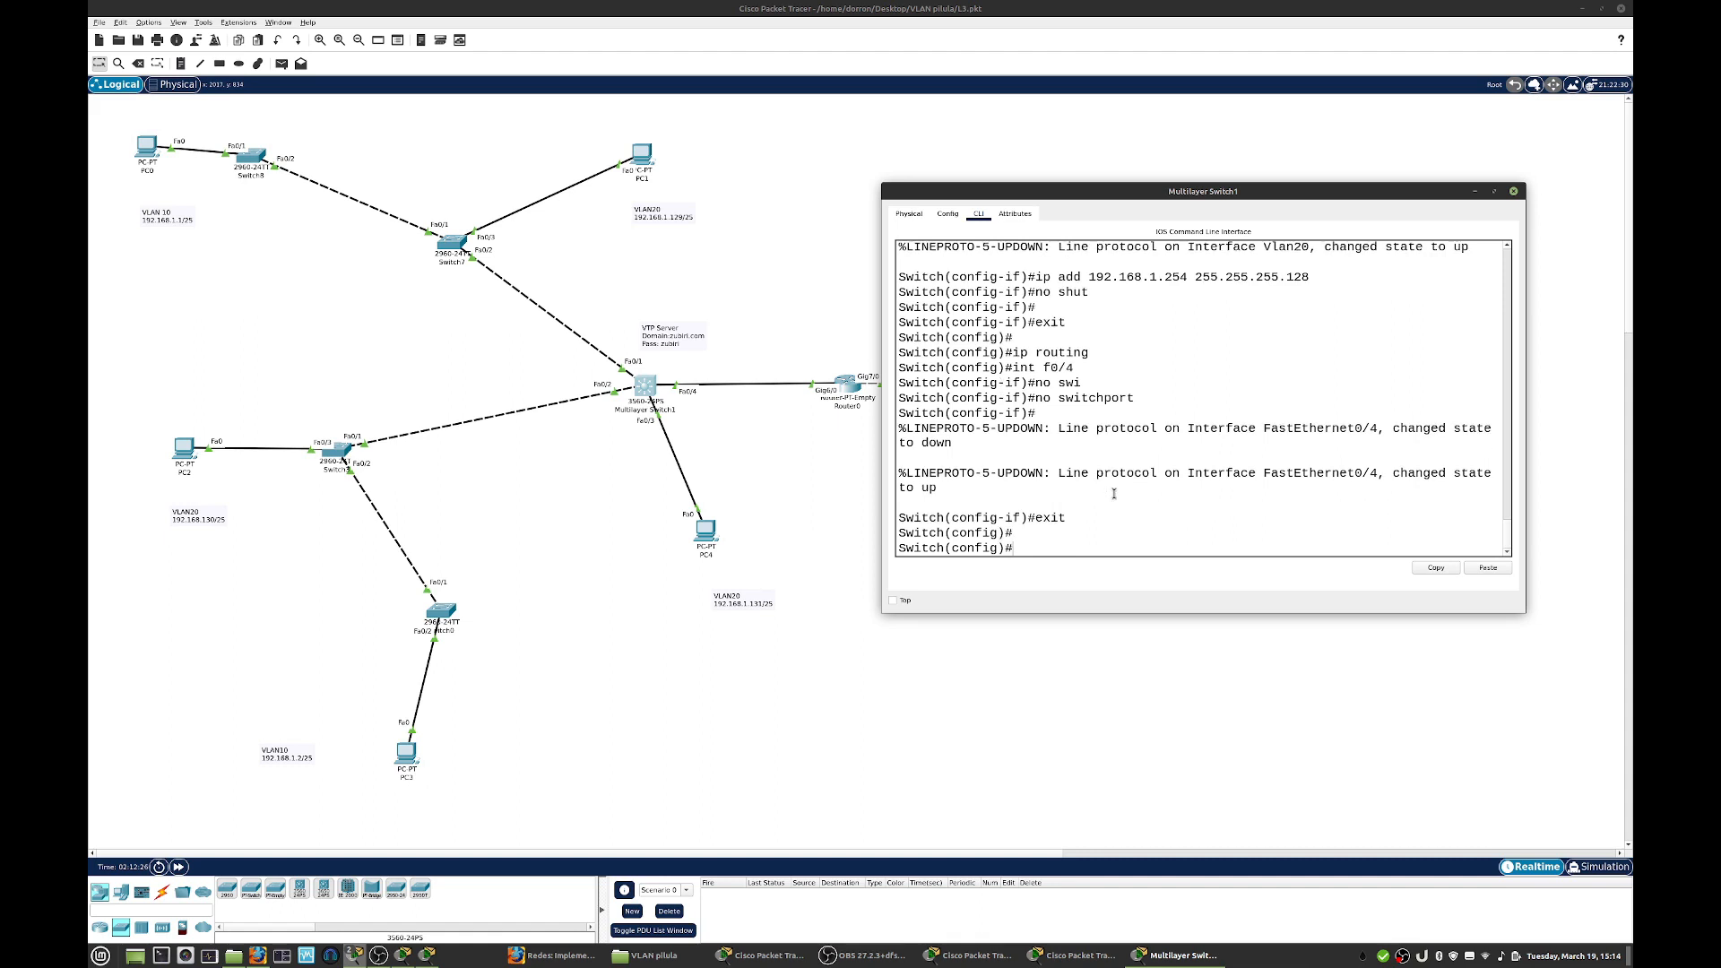
type("ip route 0.0.0.")
type("0.")
key("BackSpace")
type(".0.0.0.")
key("BackSpace")
key("BackSpace")
key("BackSpace")
type("0.0.0.0")
left_click_drag(1214, 545, 937, 548)
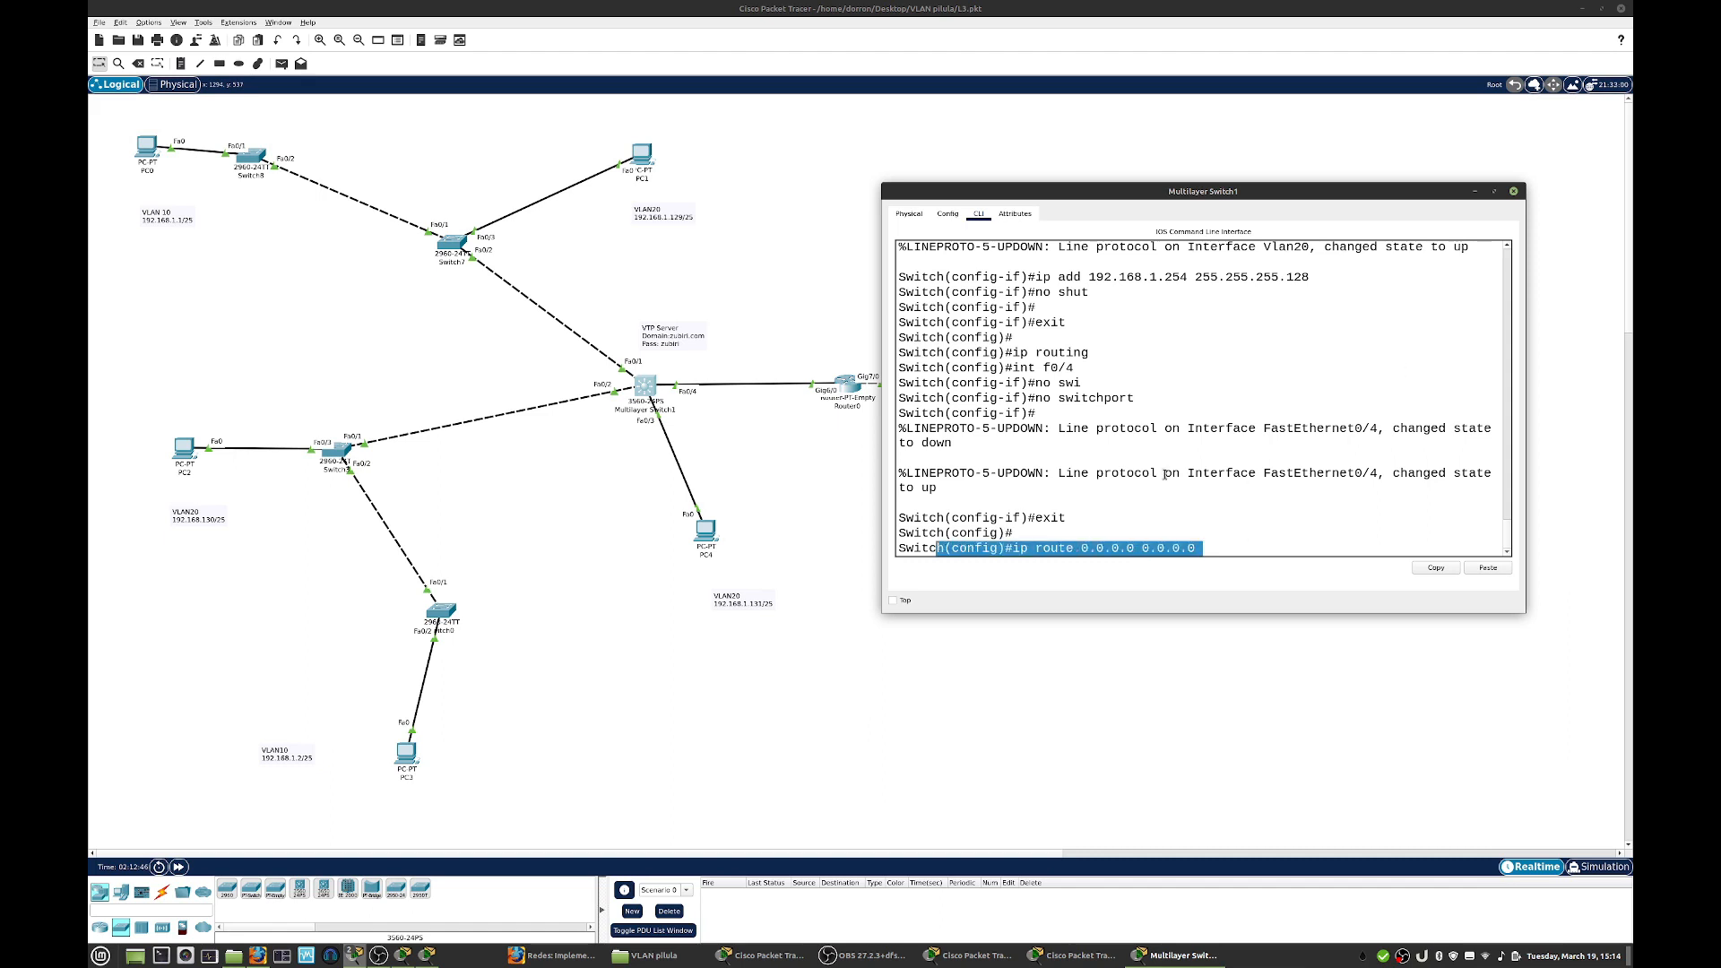
left_click(1512, 192)
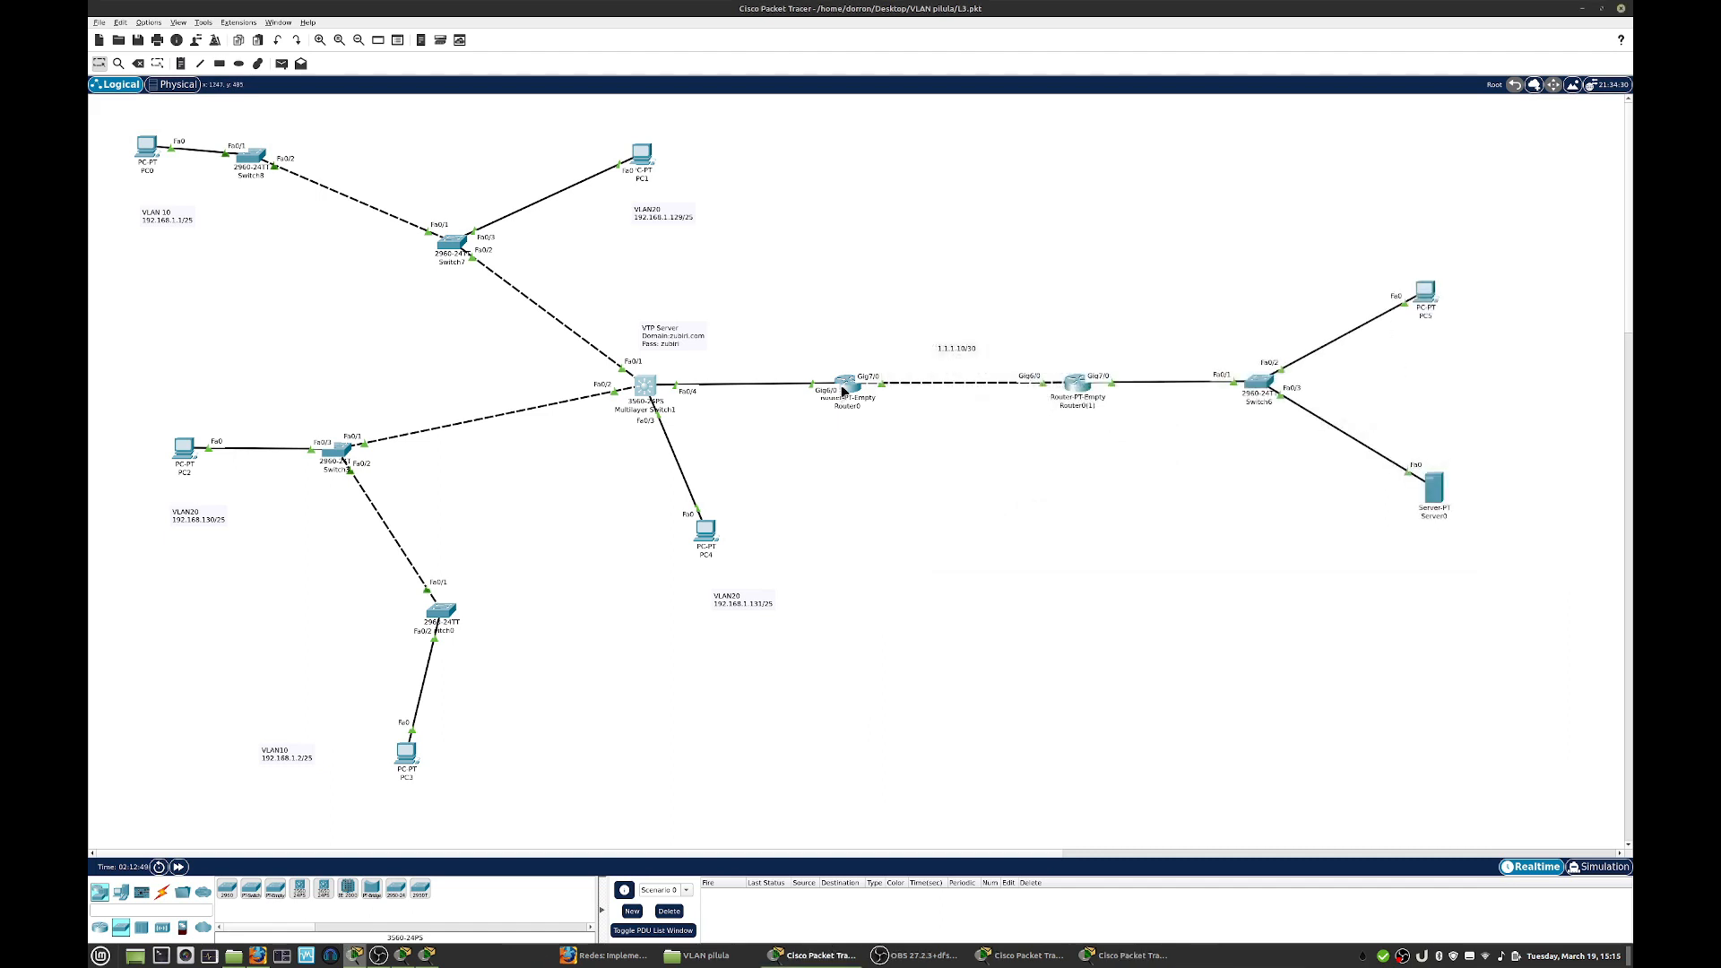
mouse_move(845, 386)
mouse_move(651, 387)
left_click(643, 387)
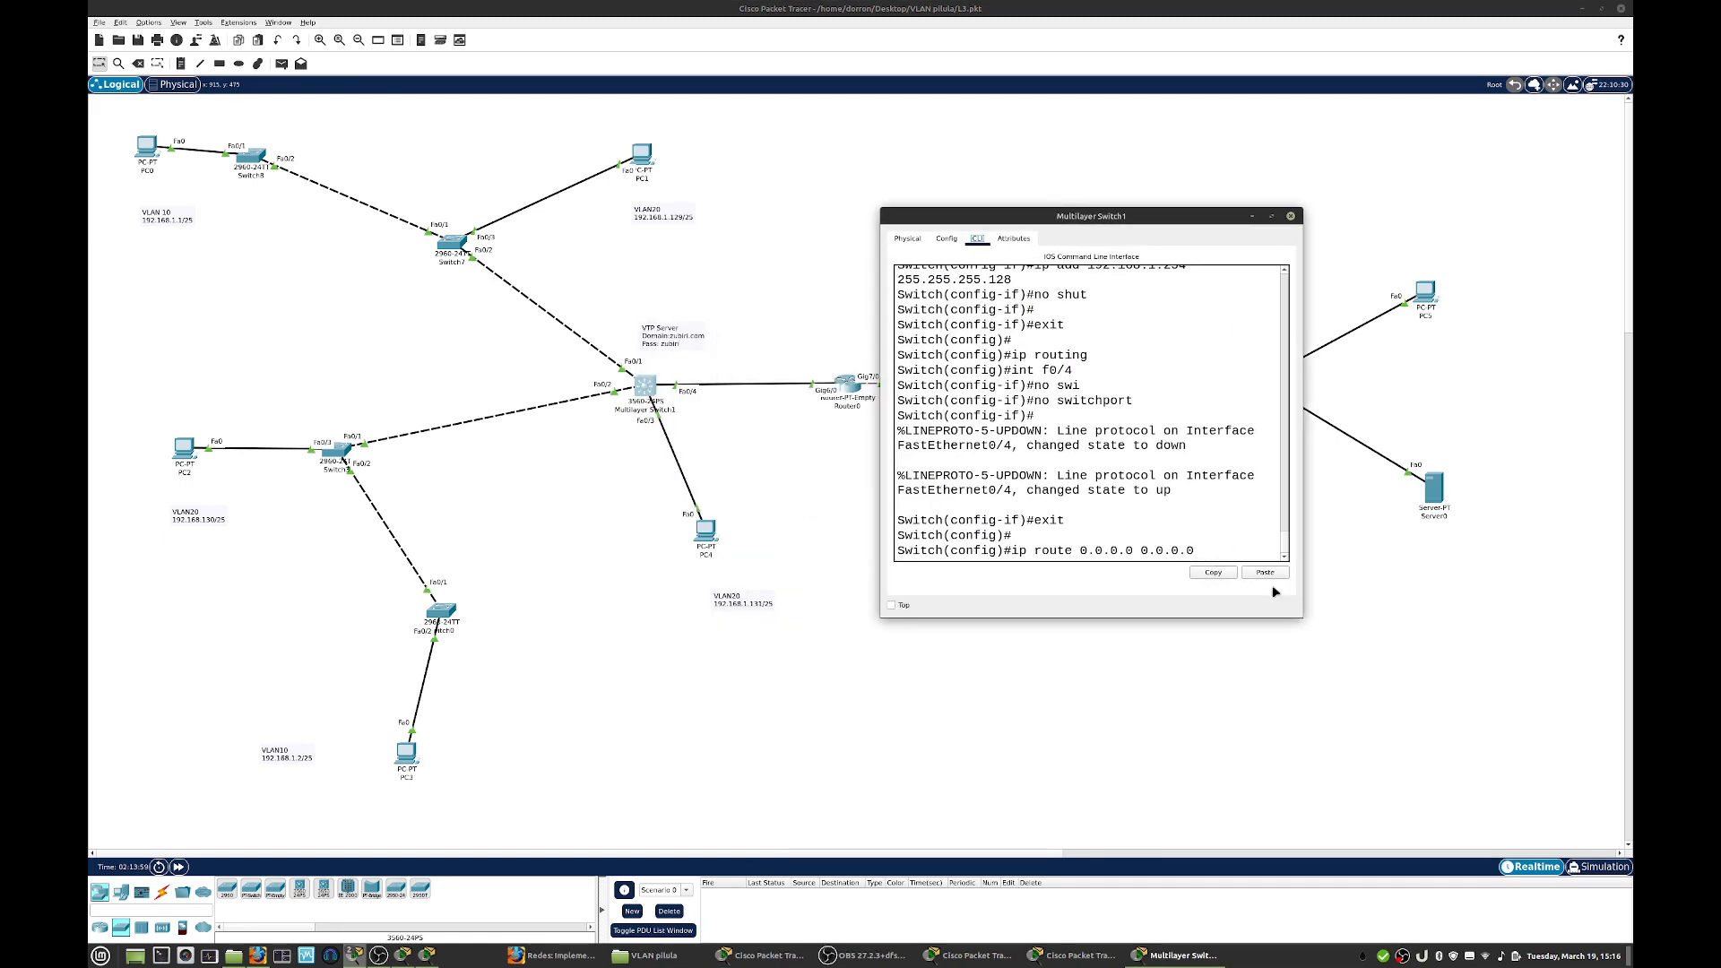
left_click_drag(1301, 616, 1407, 632)
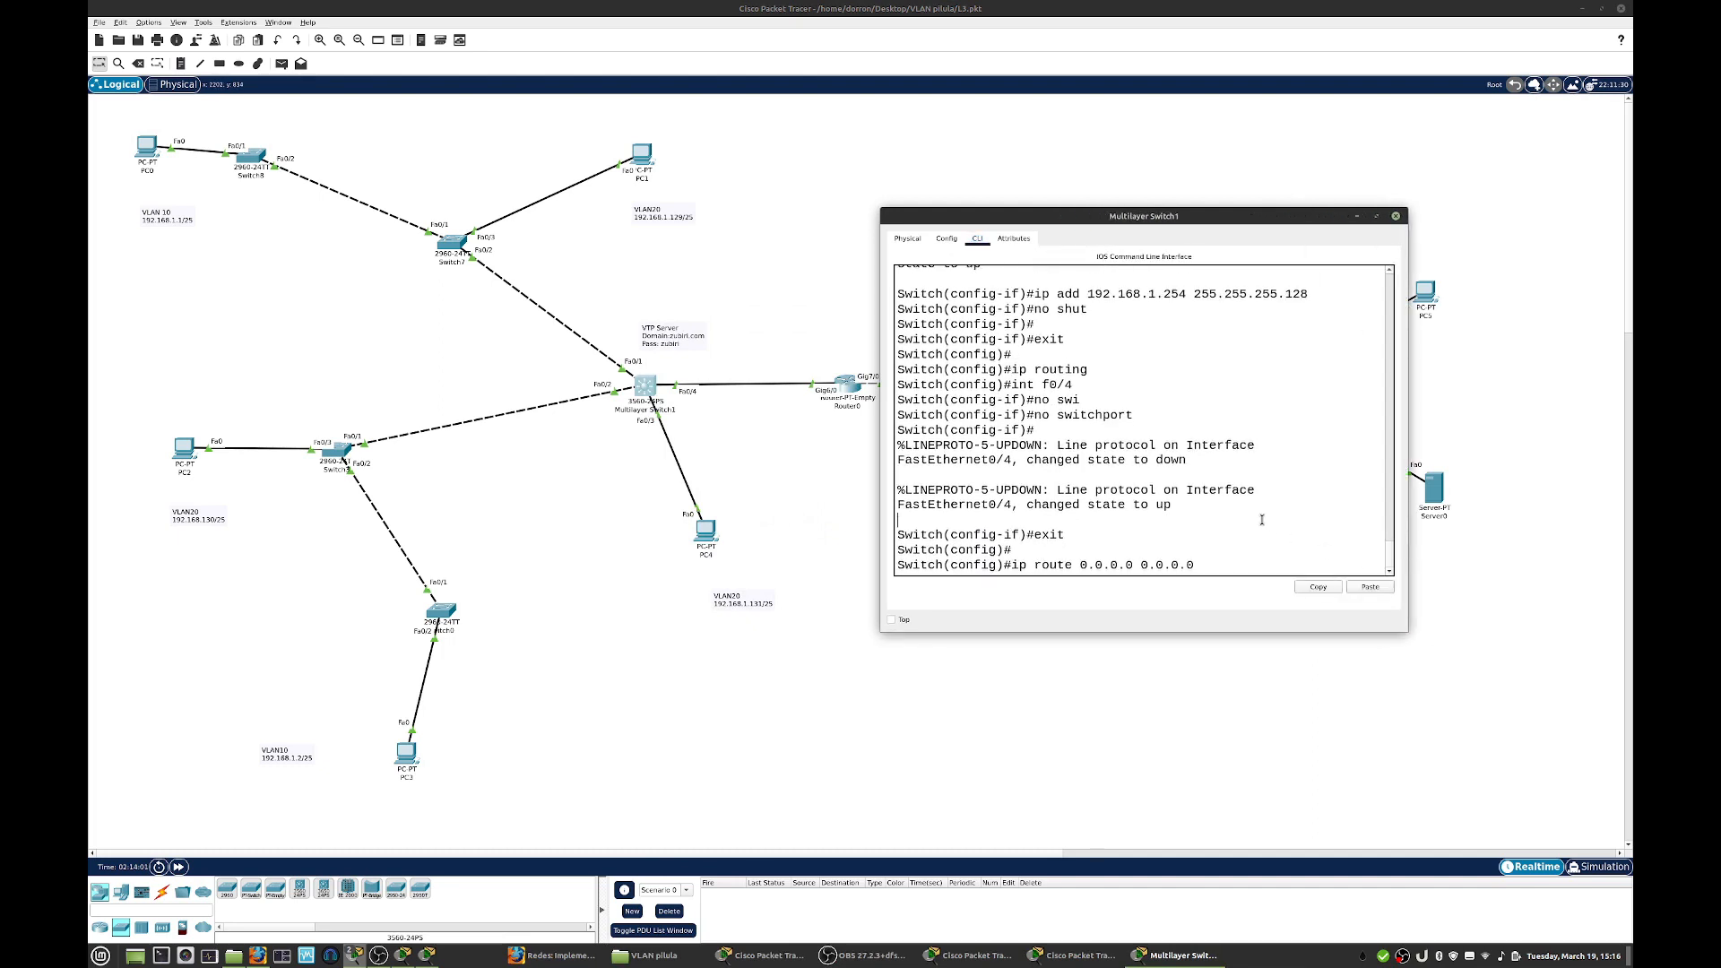
key("BackSpace")
key("BackSpace")
key("BackSpace")
key("BackSpace")
key("BackSpace")
key("BackSpace")
key("BackSpace")
key("BackSpace")
key("BackSpace")
key("BackSpace")
key("BackSpace")
key("BackSpace")
key("BackSpace")
key("BackSpace")
key("BackSpace")
key("BackSpace")
key("BackSpace")
key("BackSpace")
key("BackSpace")
key("BackSpace")
- Assign interface f0/4 on the multilayer switch the address 192.168.2.1 with mask 255.255.255.252 and enable it with no shut
type("int f0/4")
key("Return")
type("ip add")
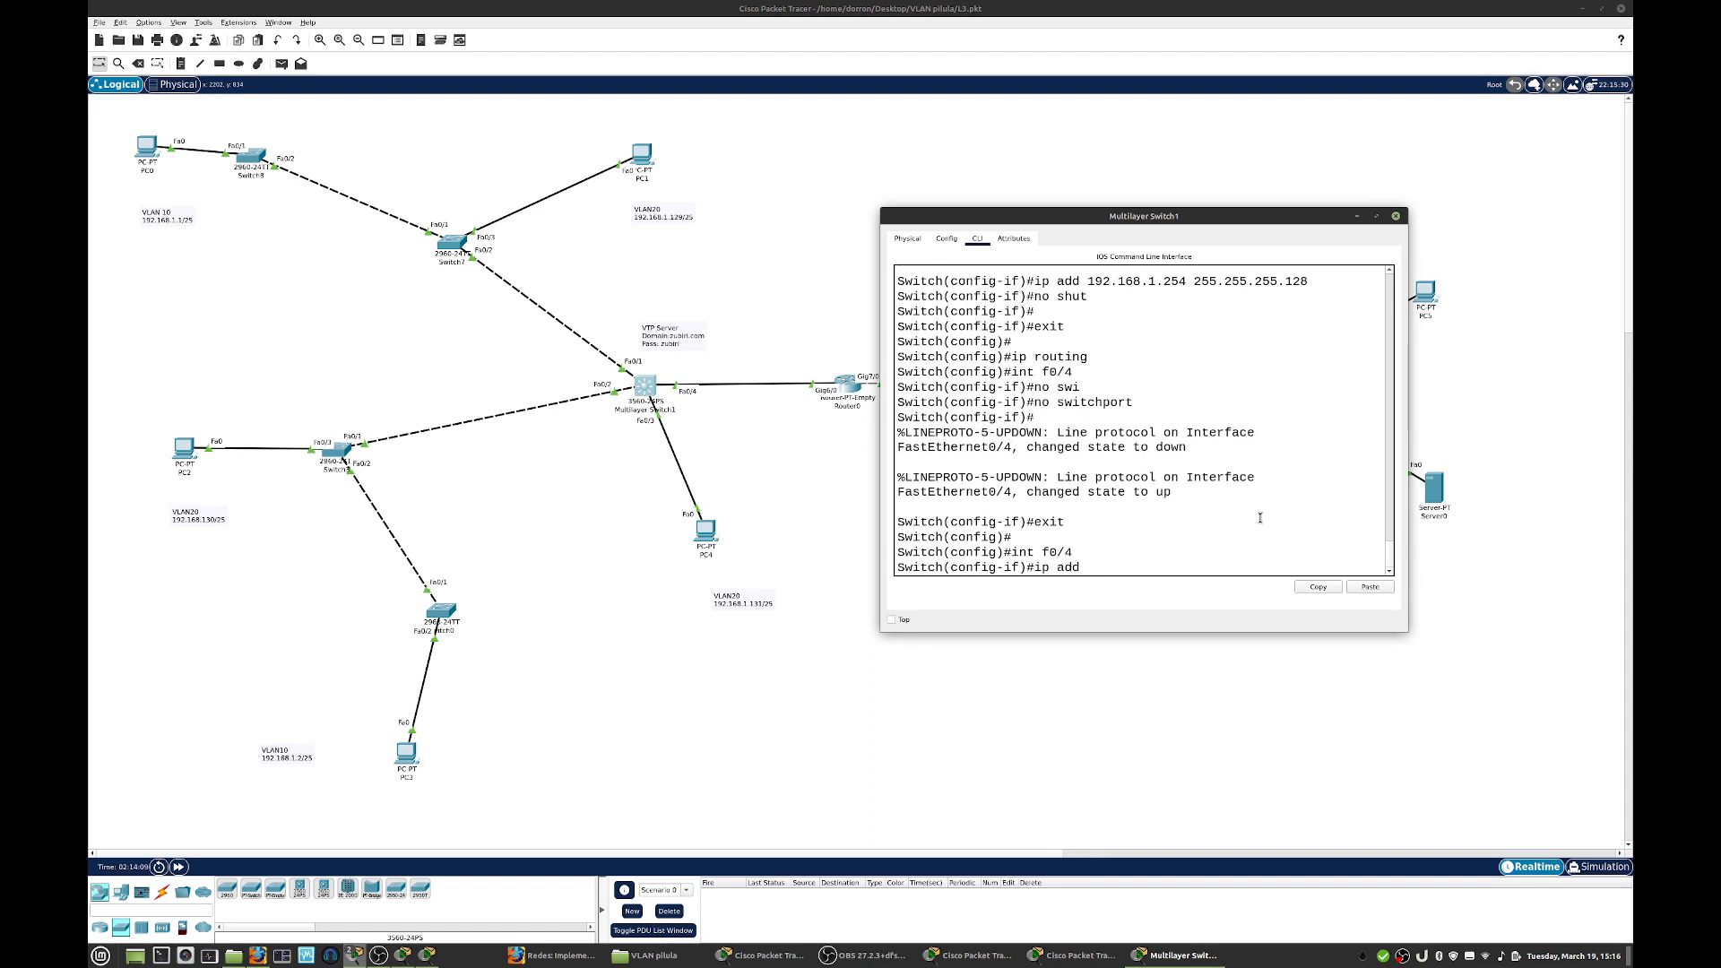
type(" 192.168.2.1 255.255.255.252")
key("Return")
type("no shut")
key("Return")
key("Return")
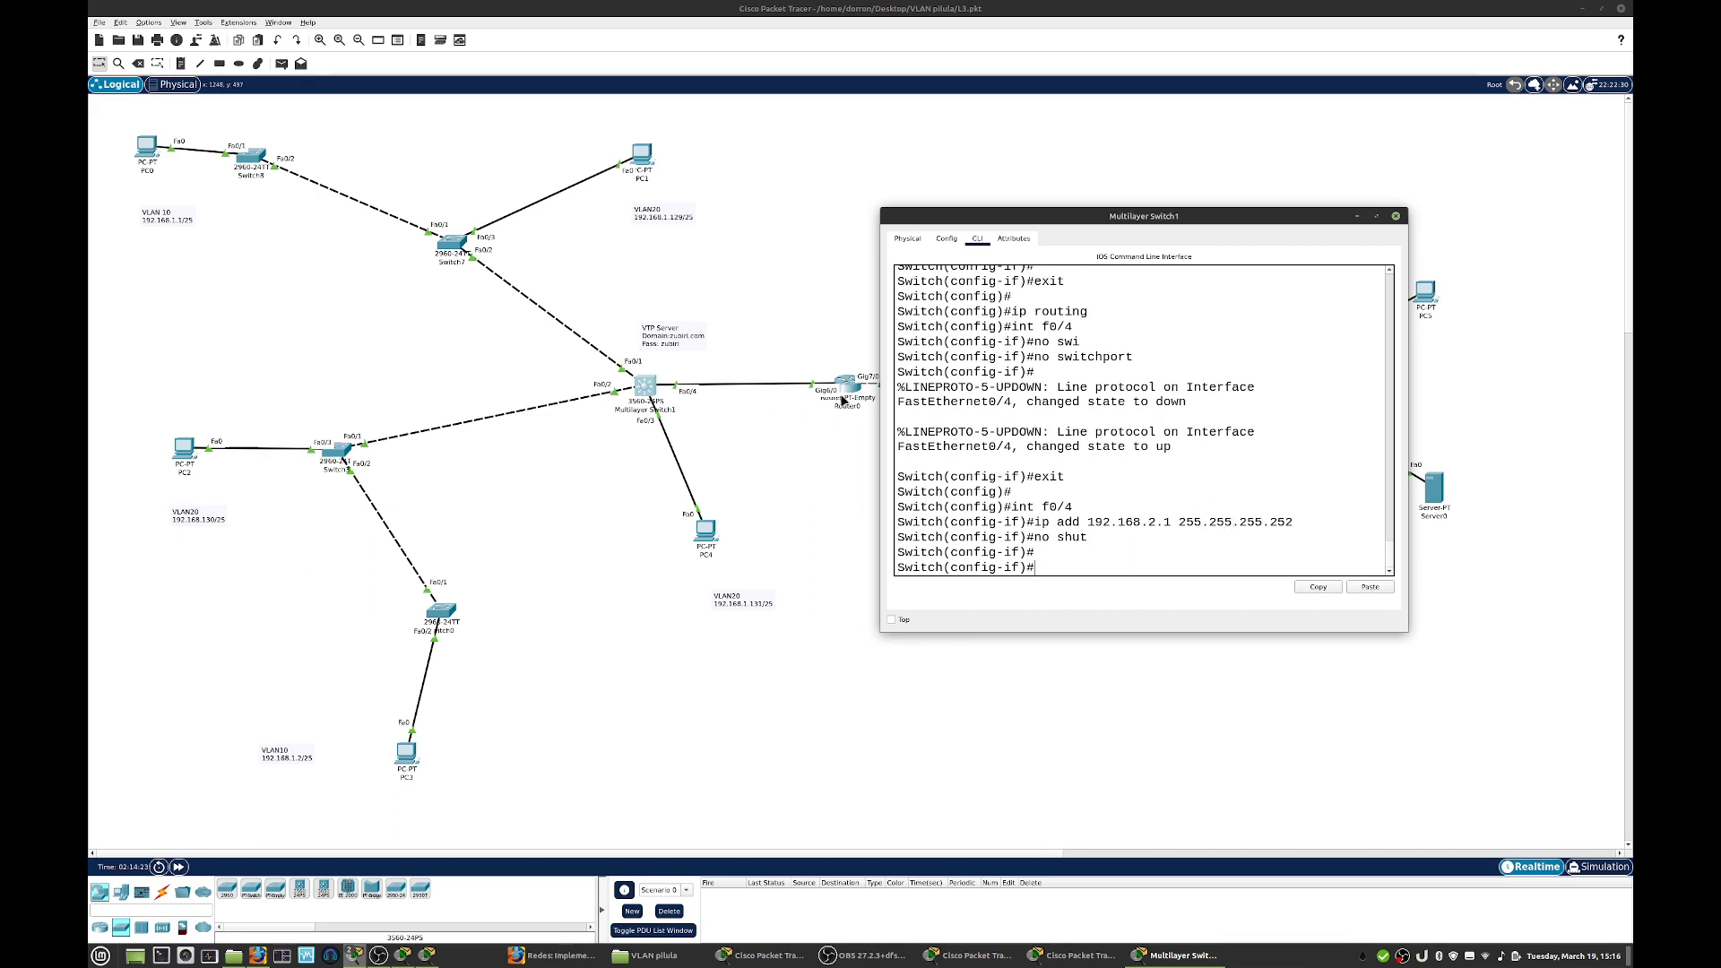
- Leave interface f0/4, add the default route 0.0.0.0 0.0.0.0 via 192.168.2.2 and close the multilayer switch's window
type("exit")
key("Return")
type("ip ro")
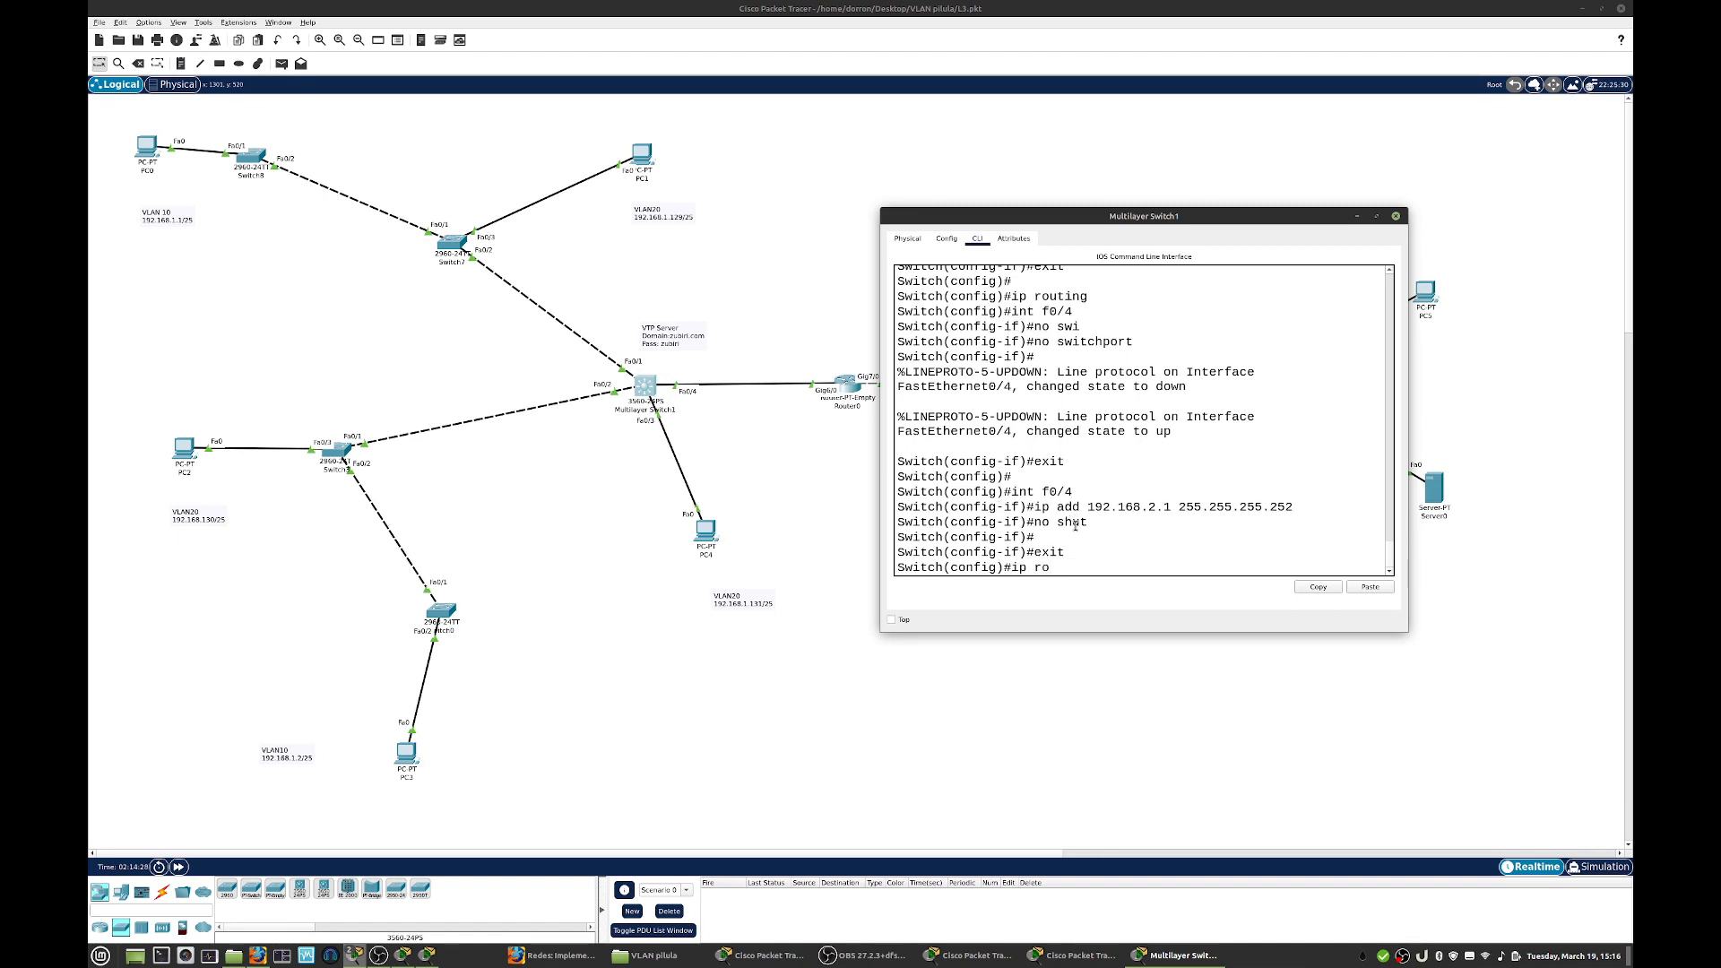
type("ute 0.0.0.0 0.0.0.0 192.168.2.2")
key("Return")
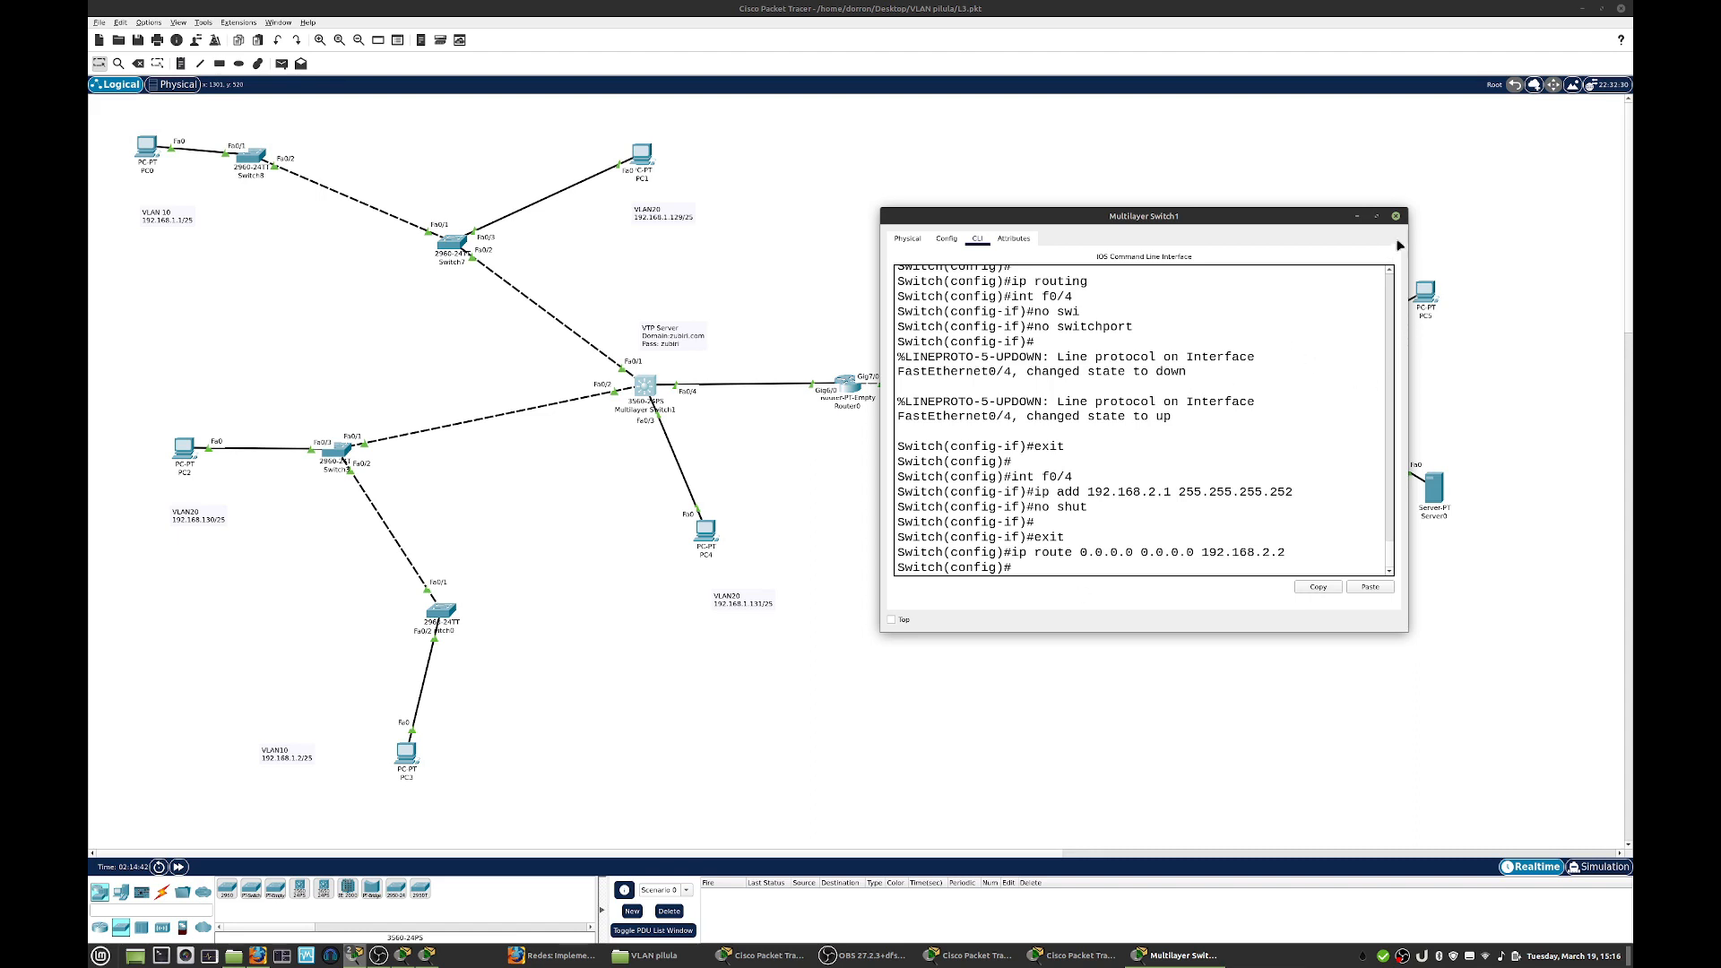
left_click(1396, 216)
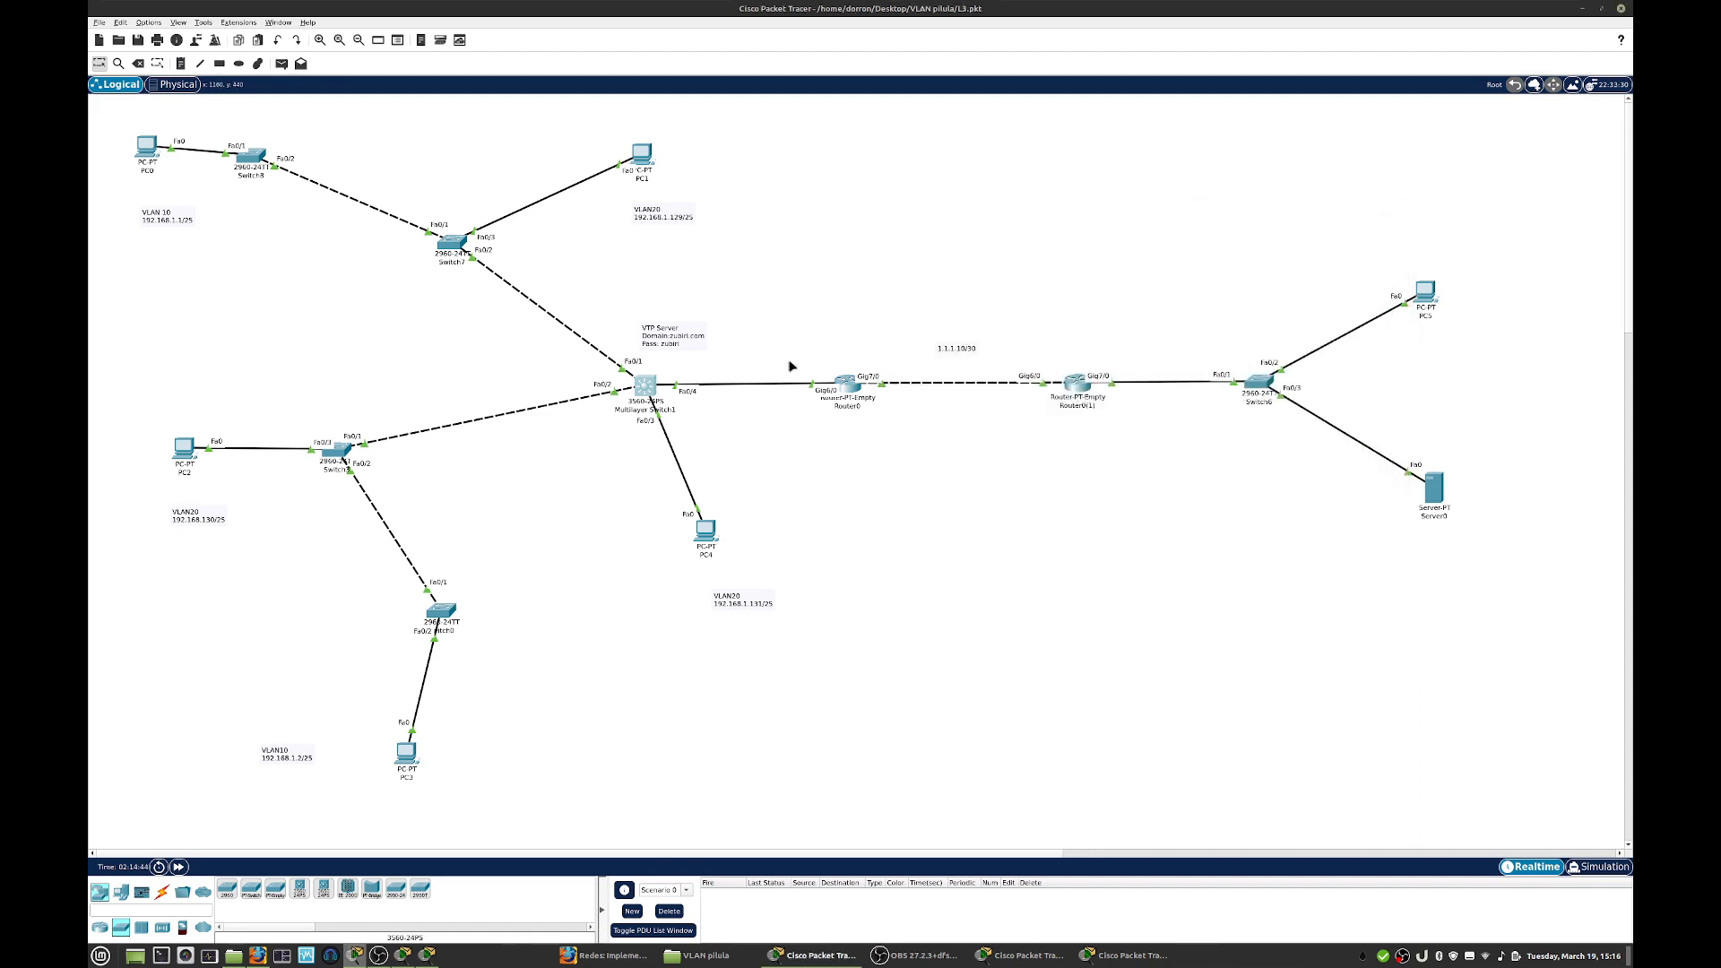
- Examine Server0's DNS records and the contents of its HTTP service's index.html, then close the server's window
left_click(1435, 491)
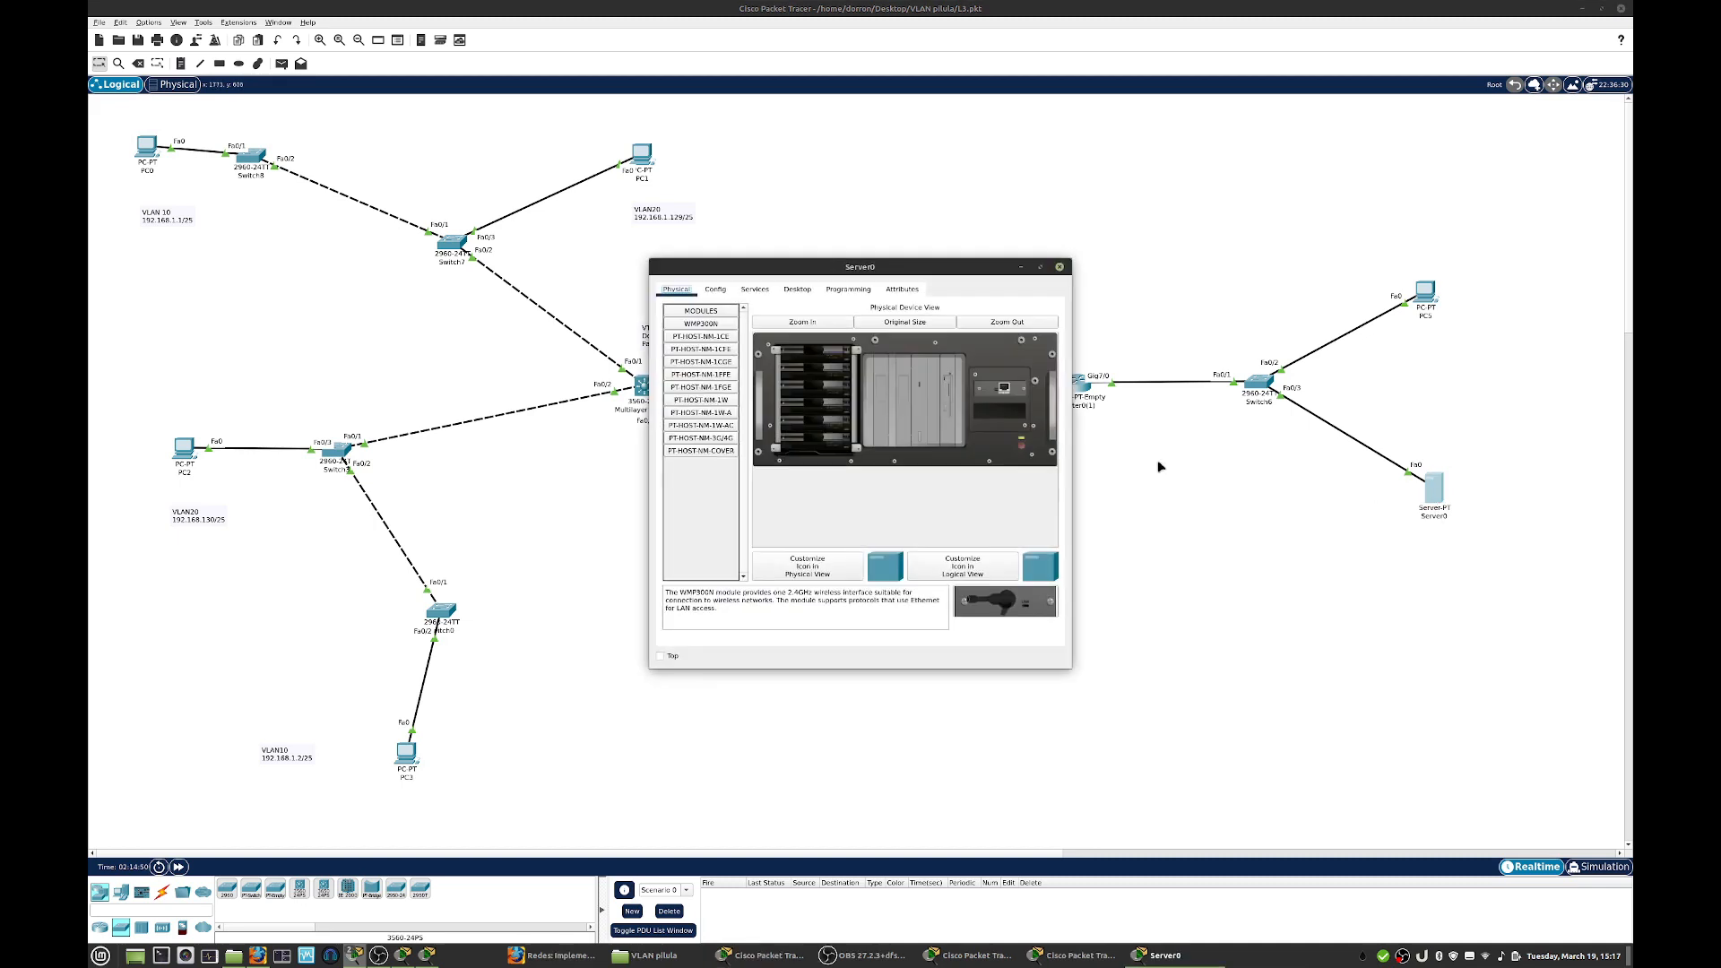
left_click(755, 290)
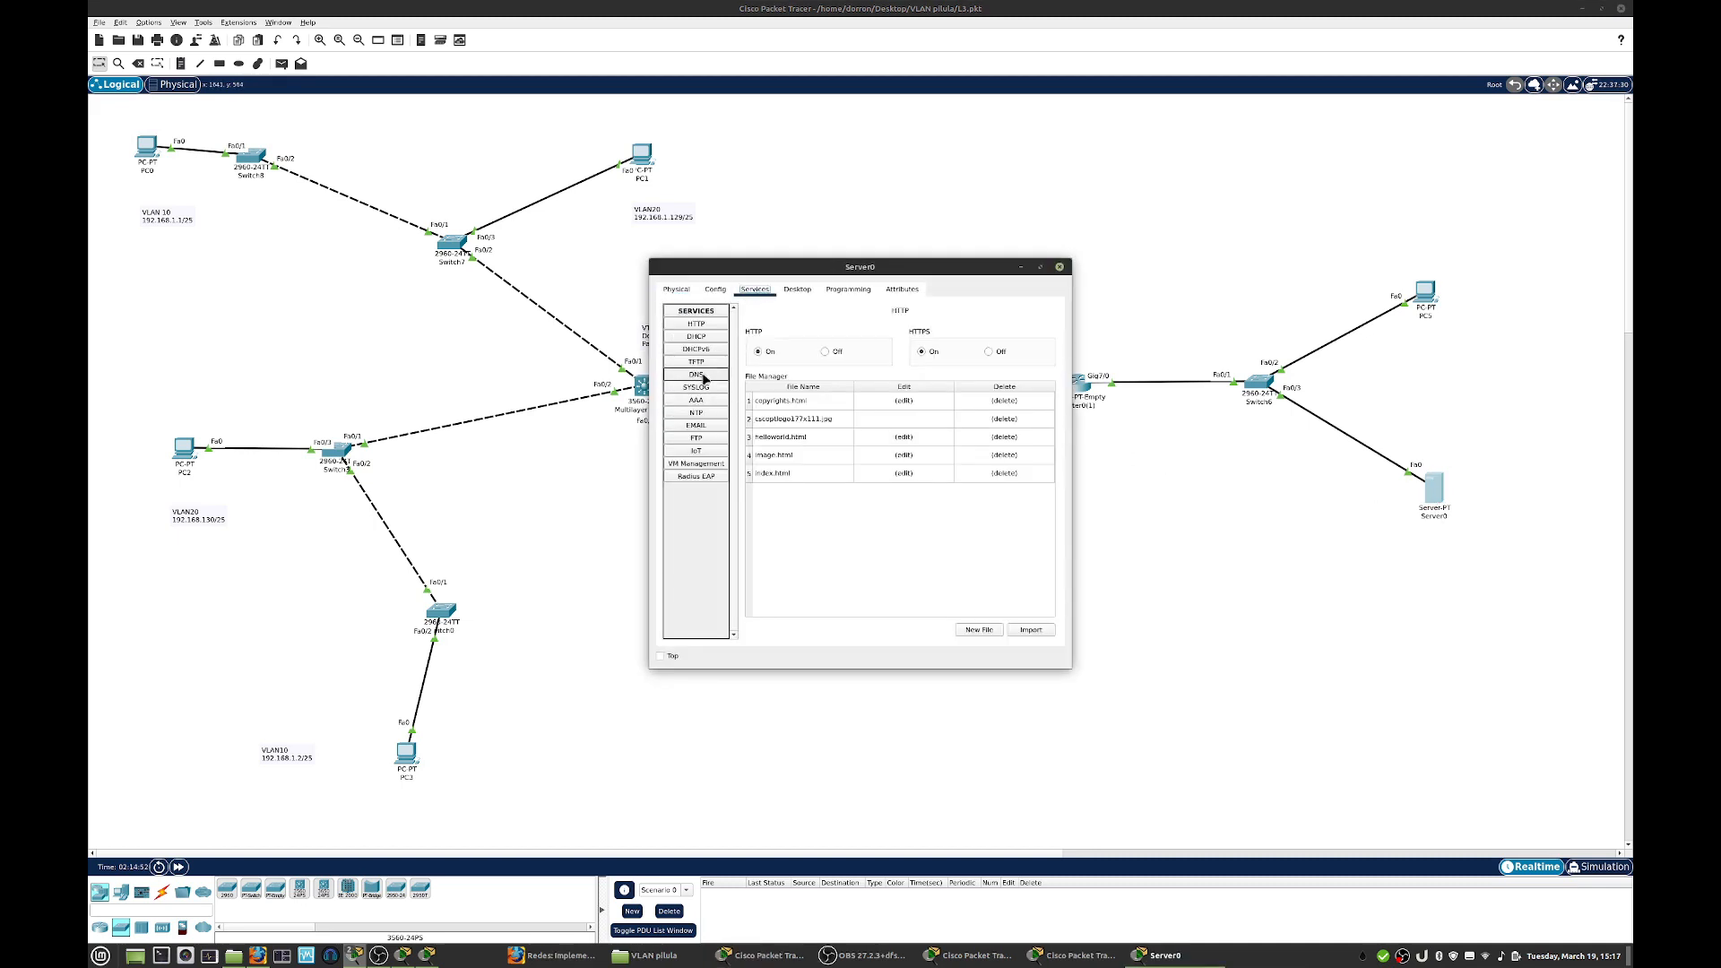
left_click(697, 375)
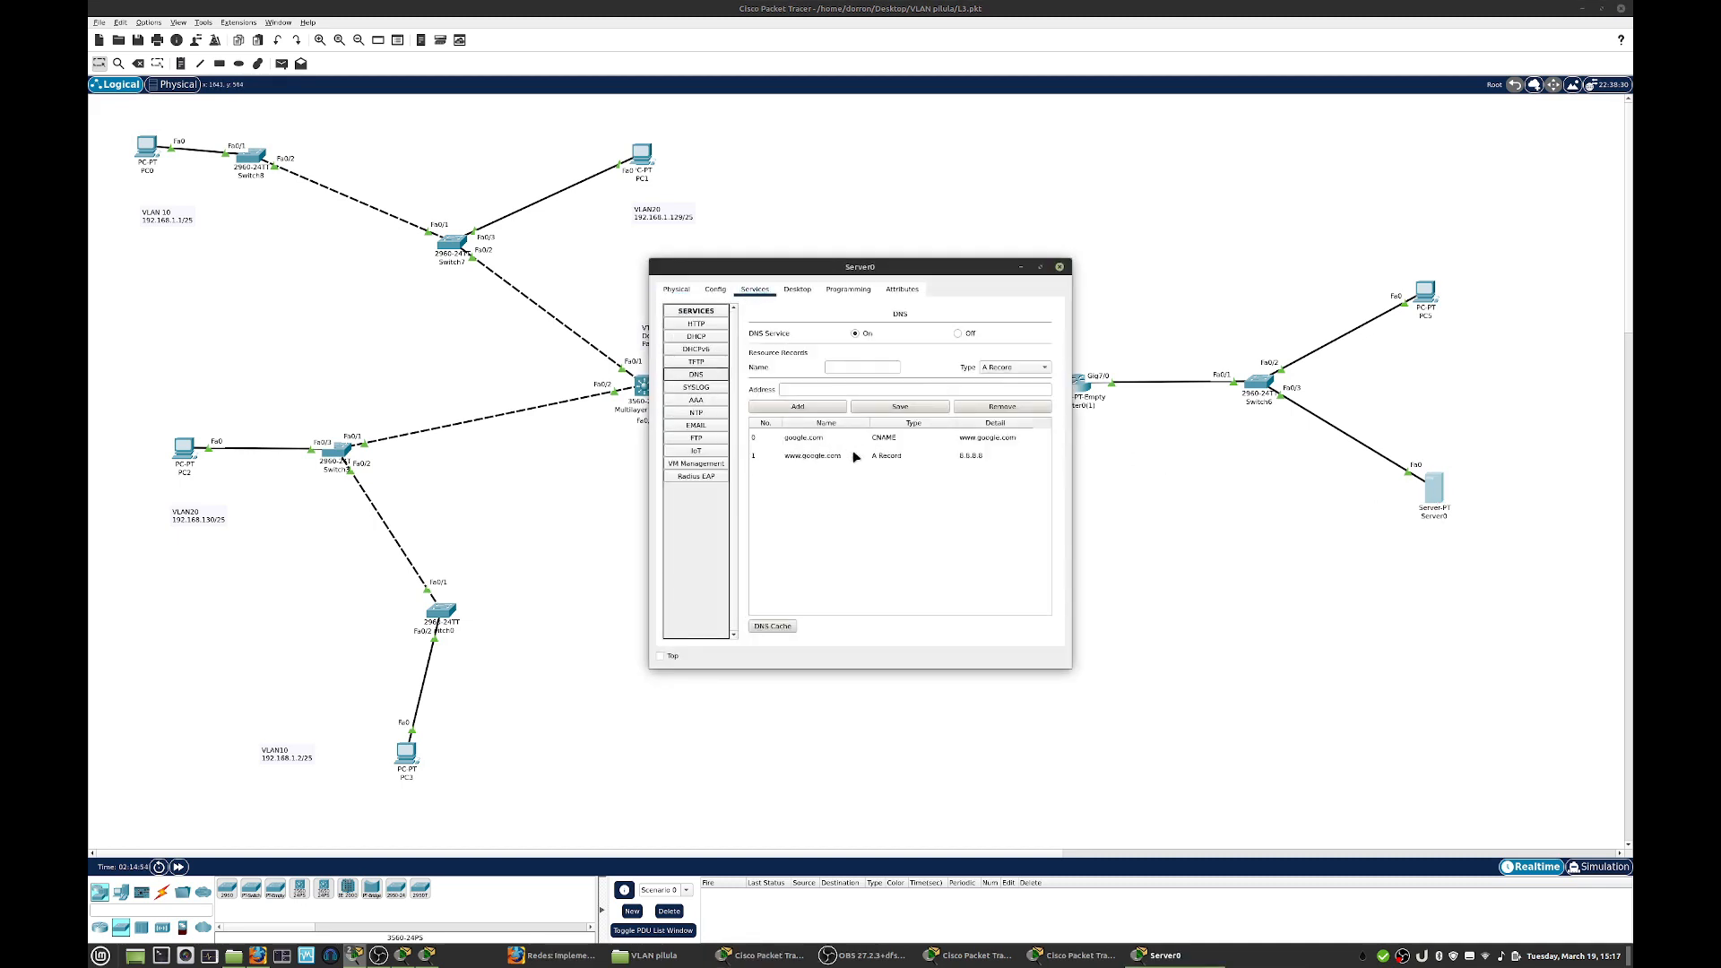
left_click(697, 324)
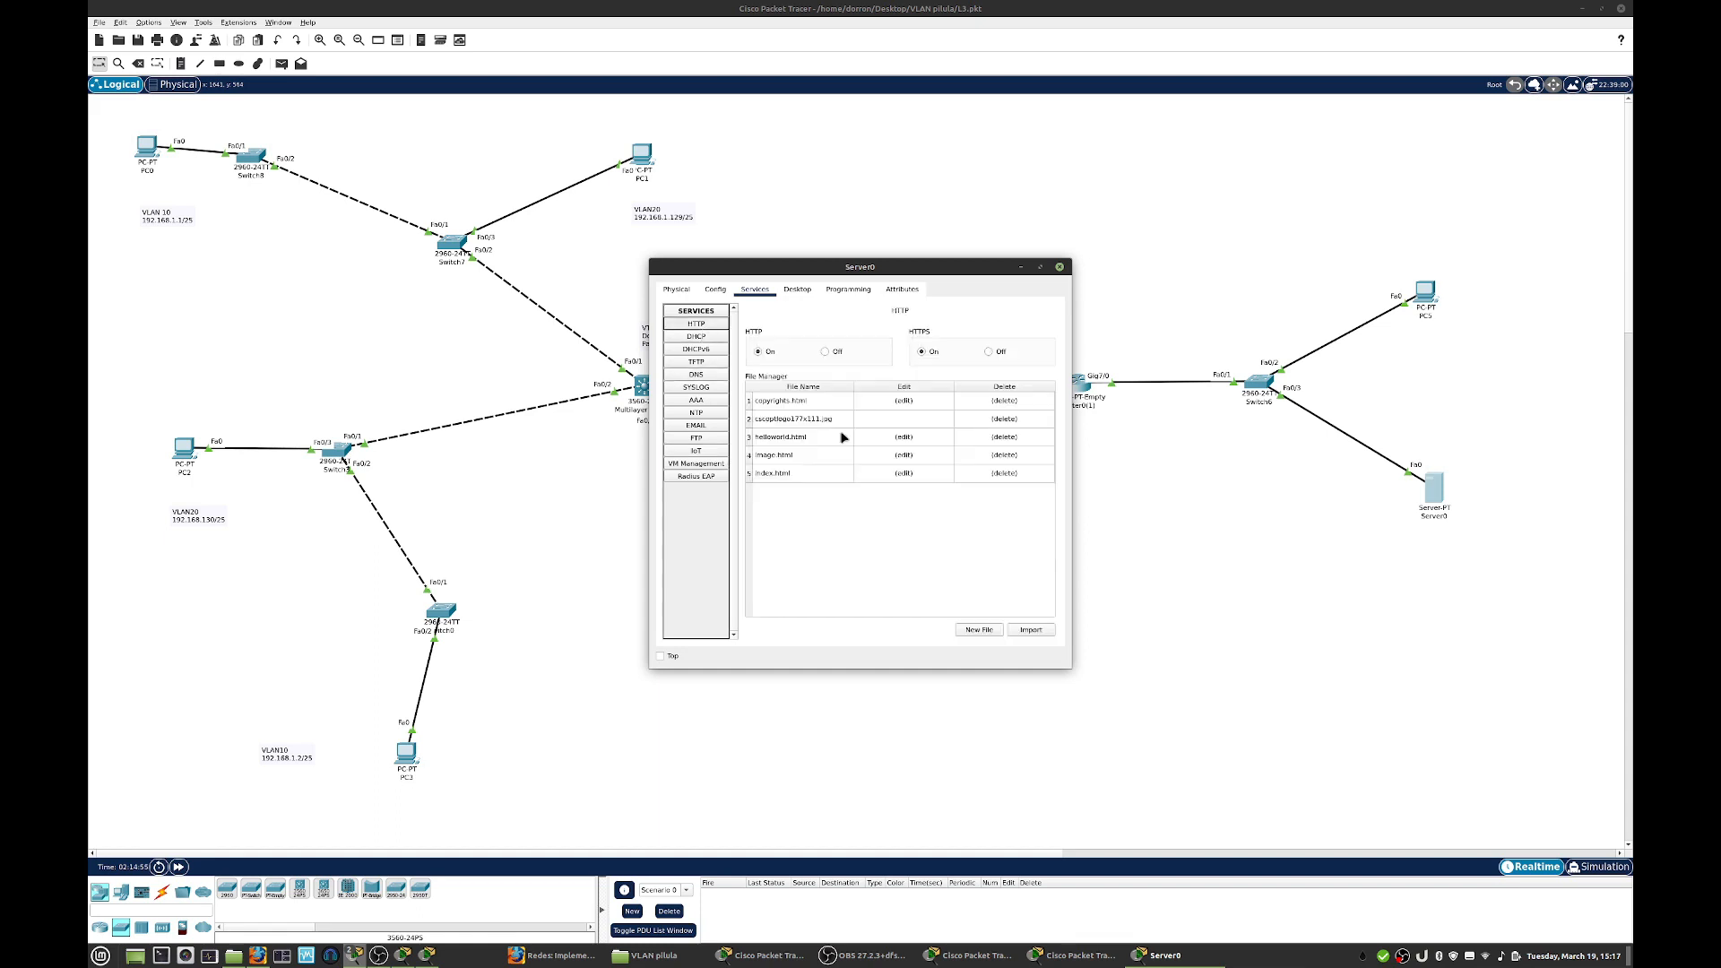
left_click(900, 474)
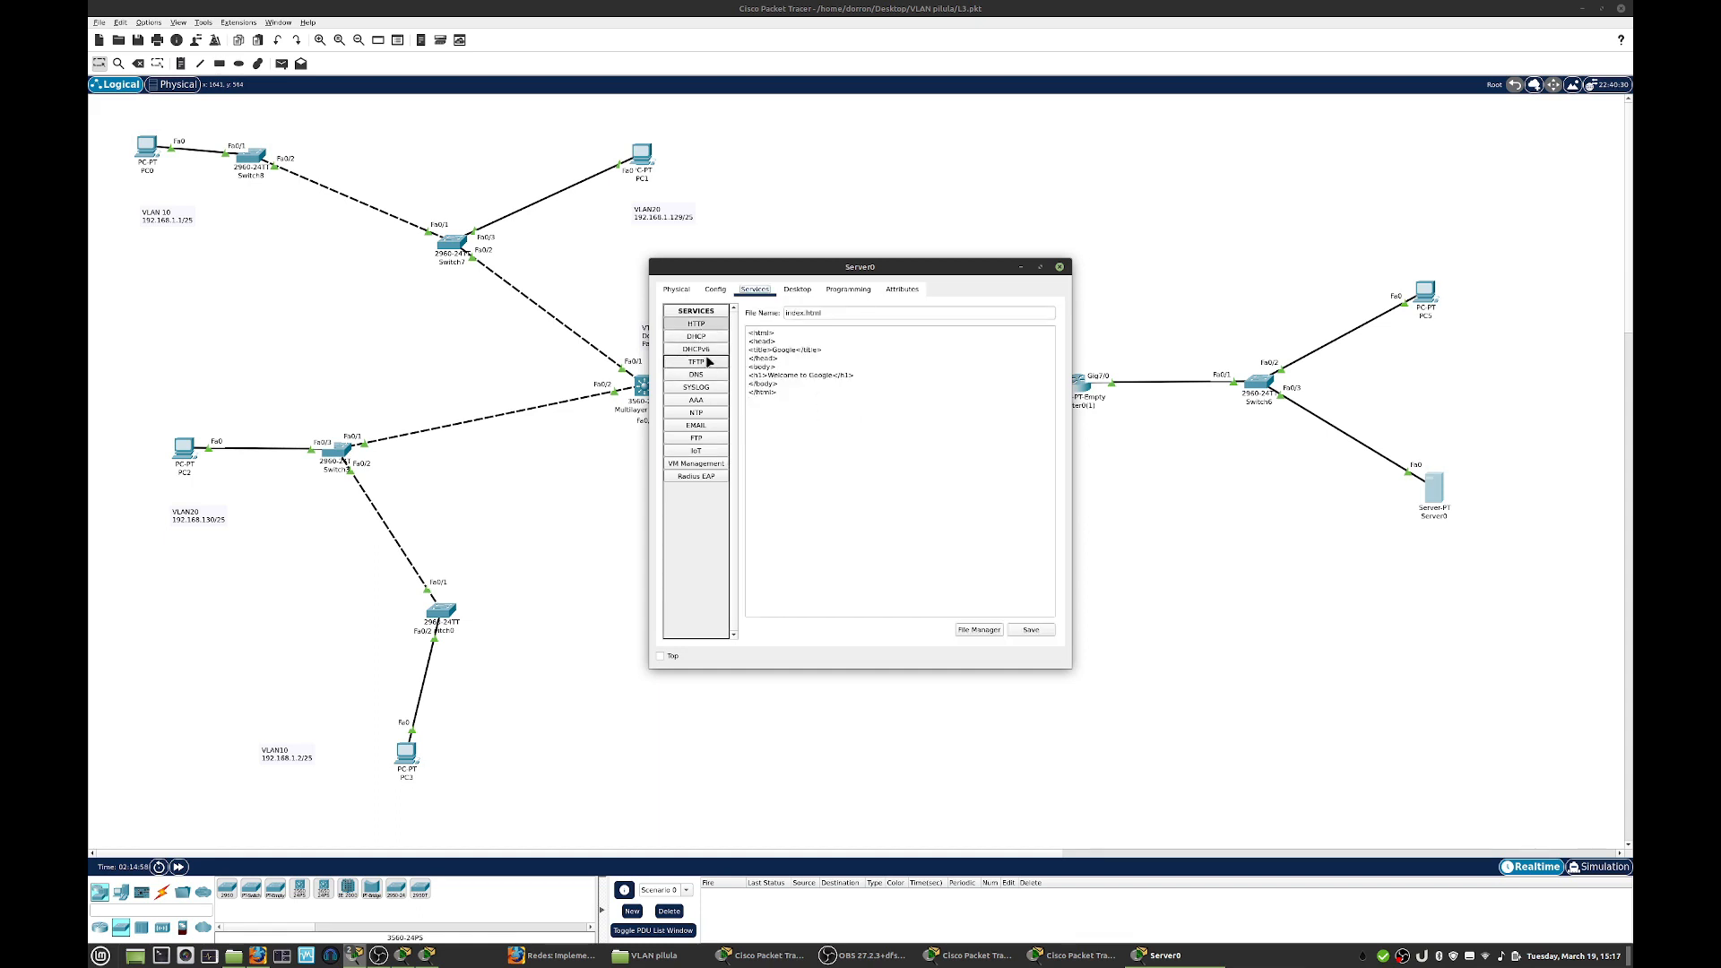
left_click(702, 375)
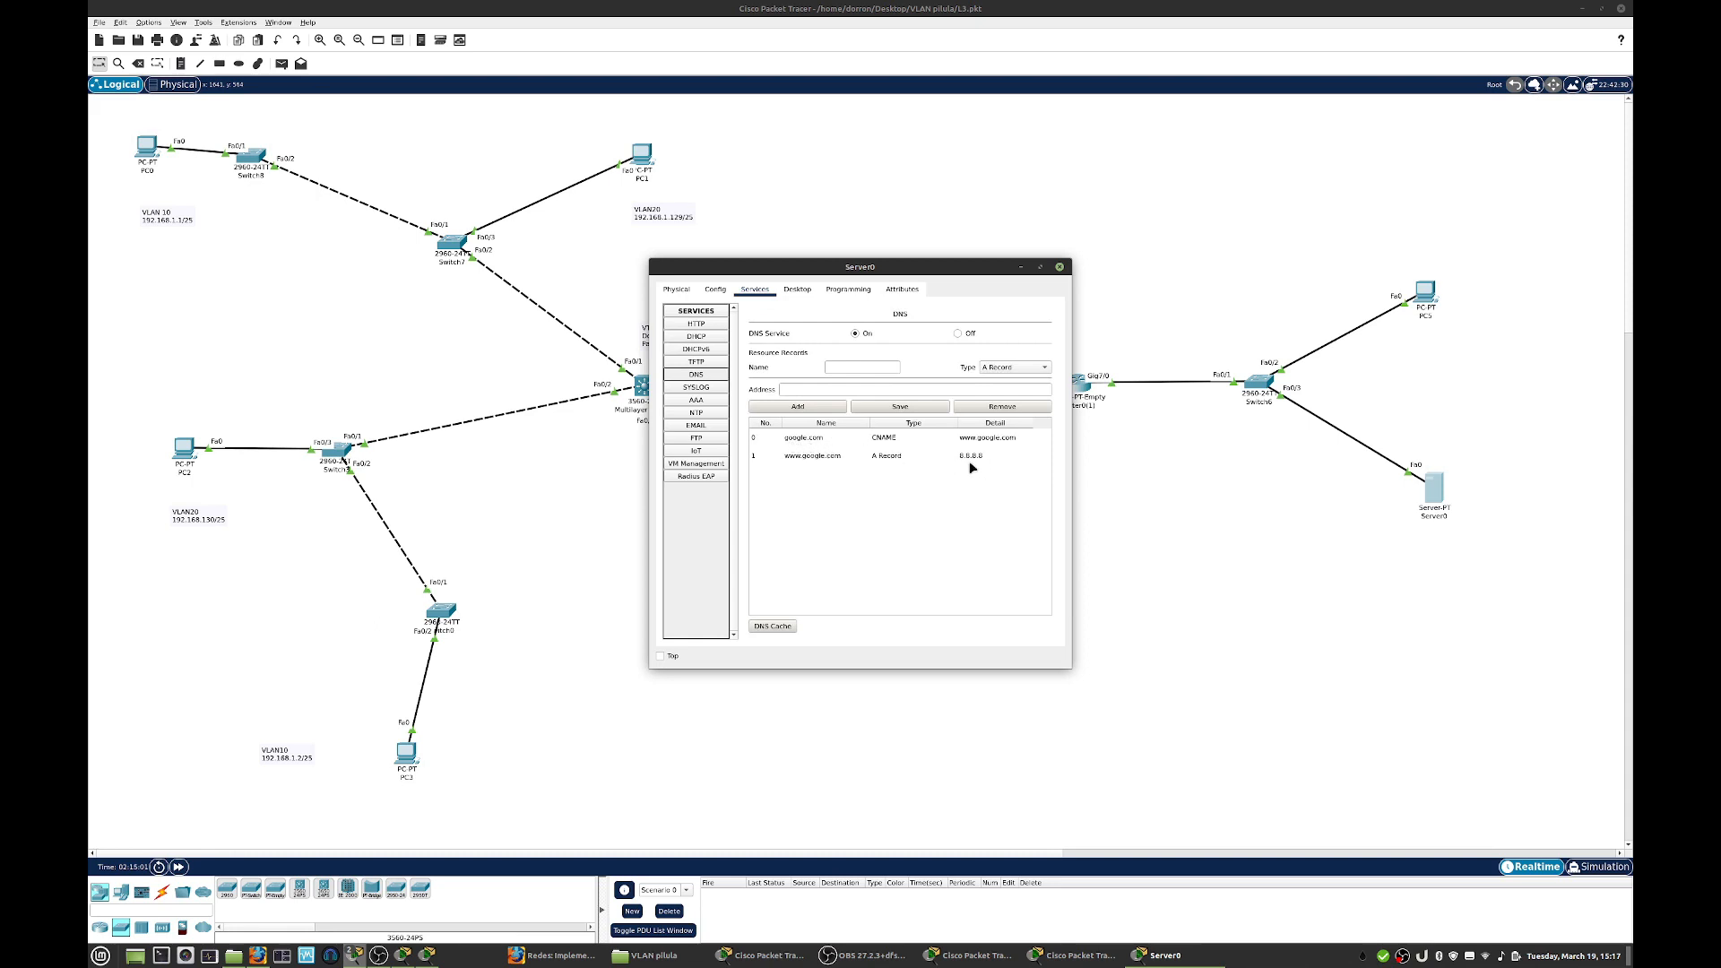
left_click(1060, 267)
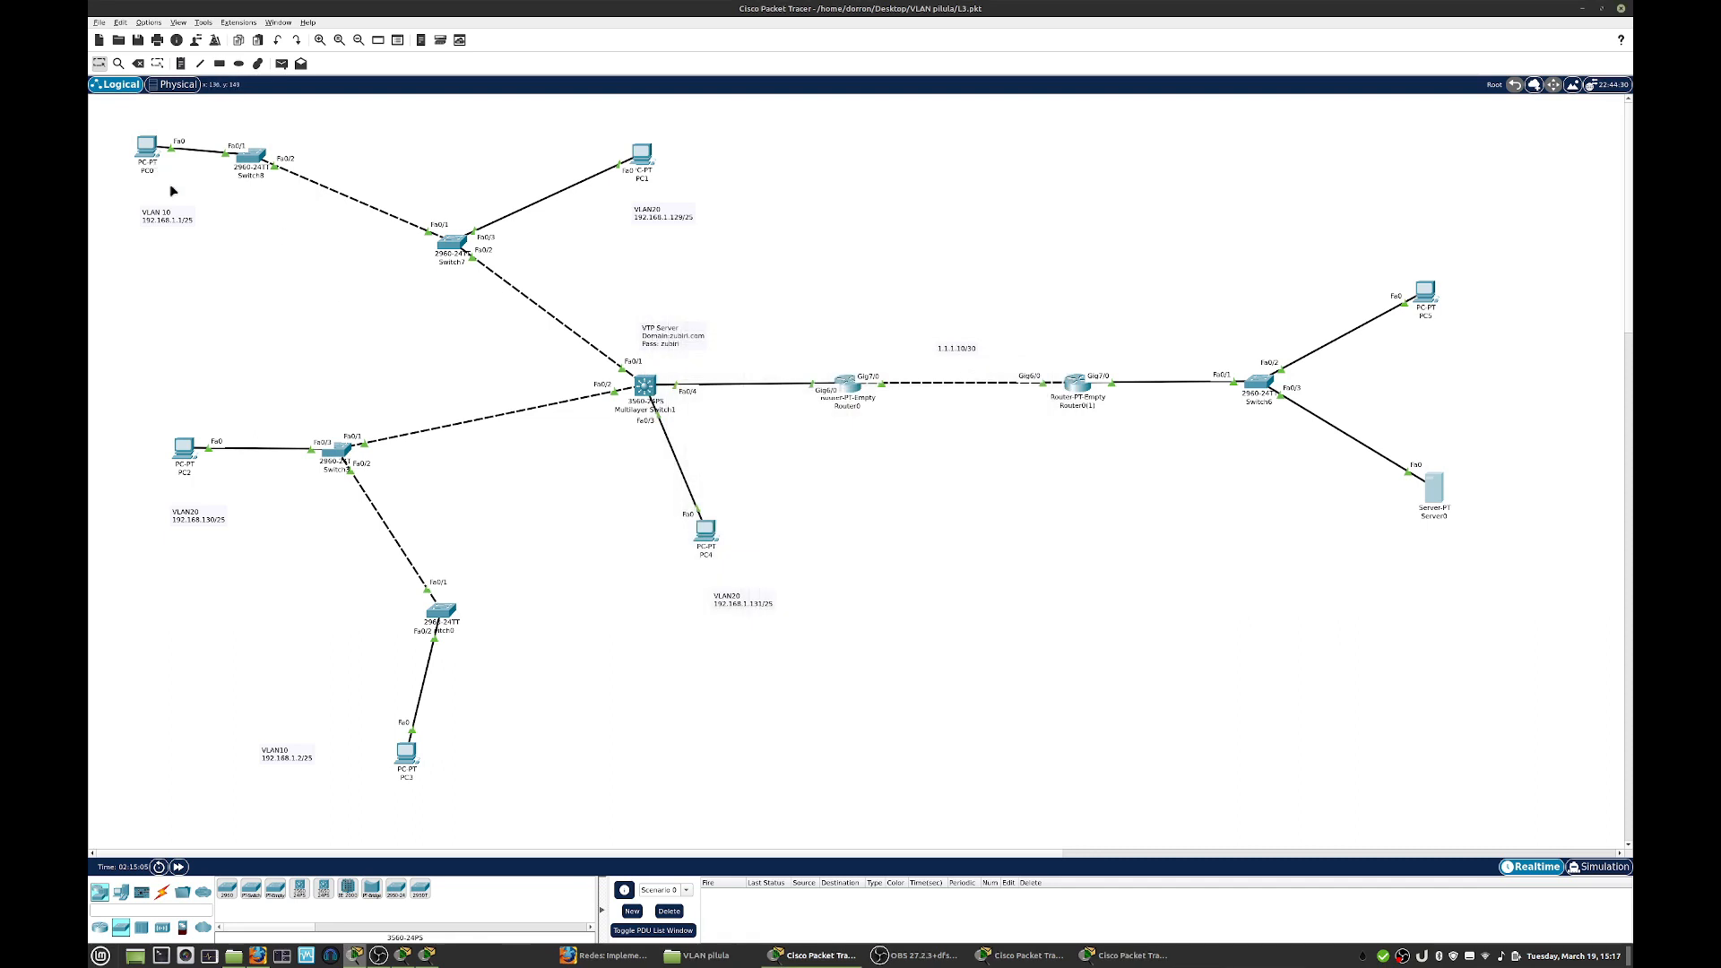
- Load google.com in PC0's web browser to test access to Server0, then close PC0's window
left_click(149, 149)
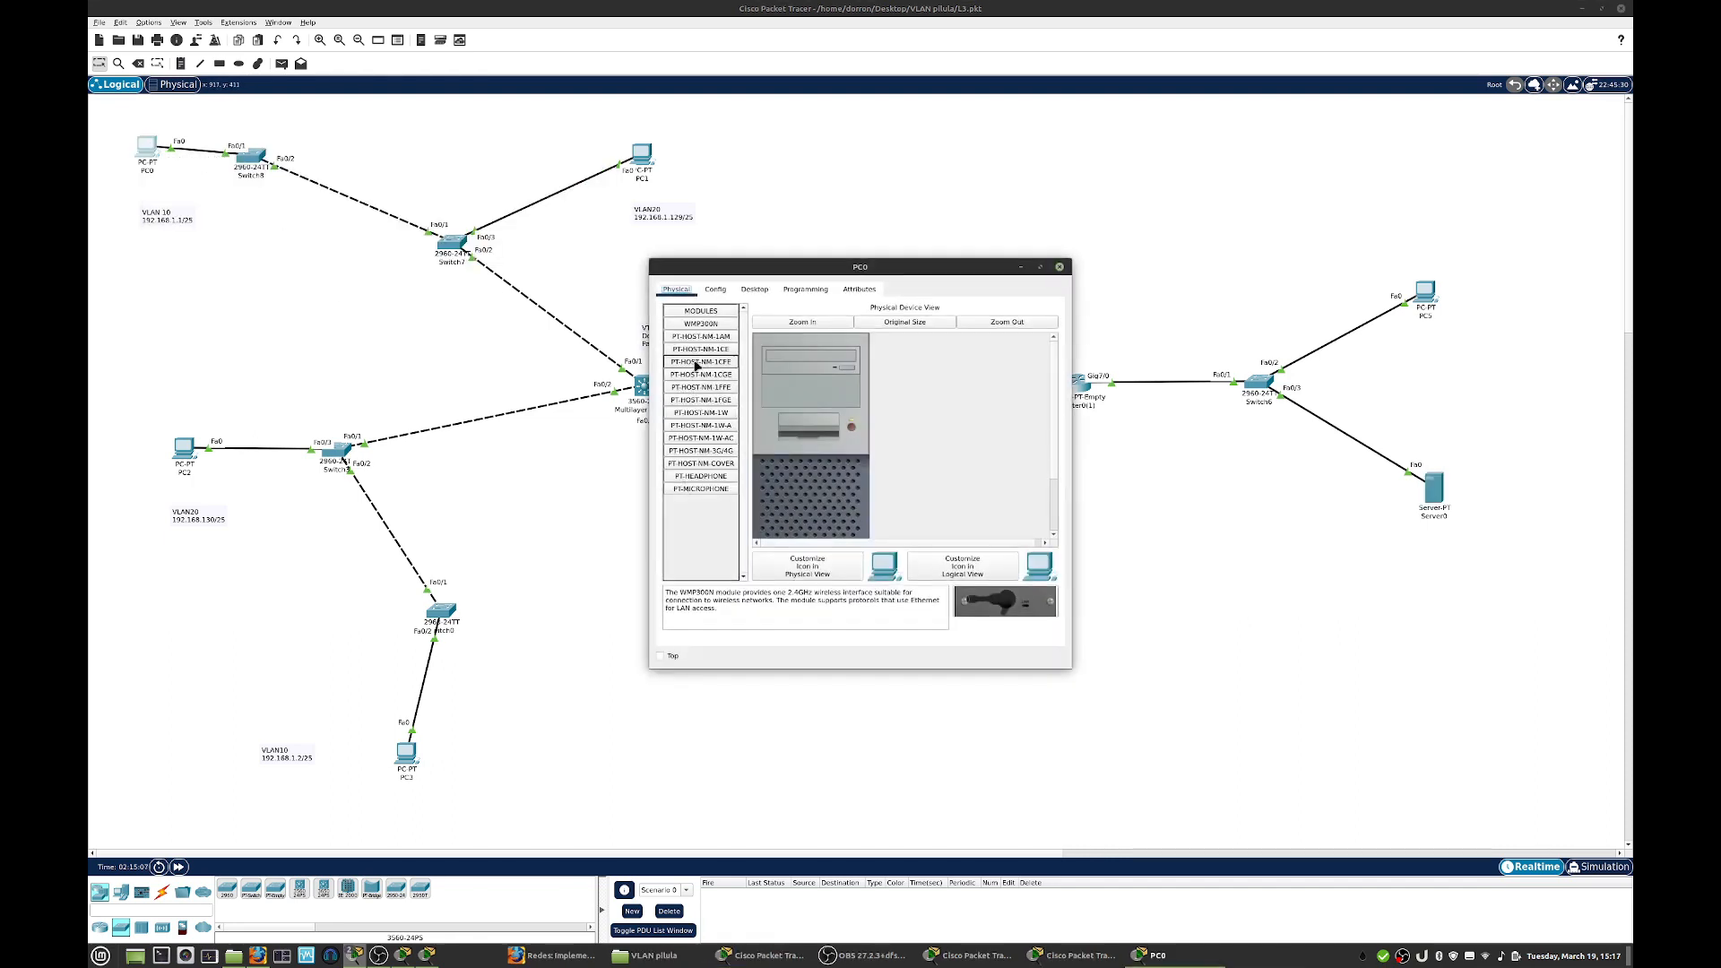
left_click(755, 290)
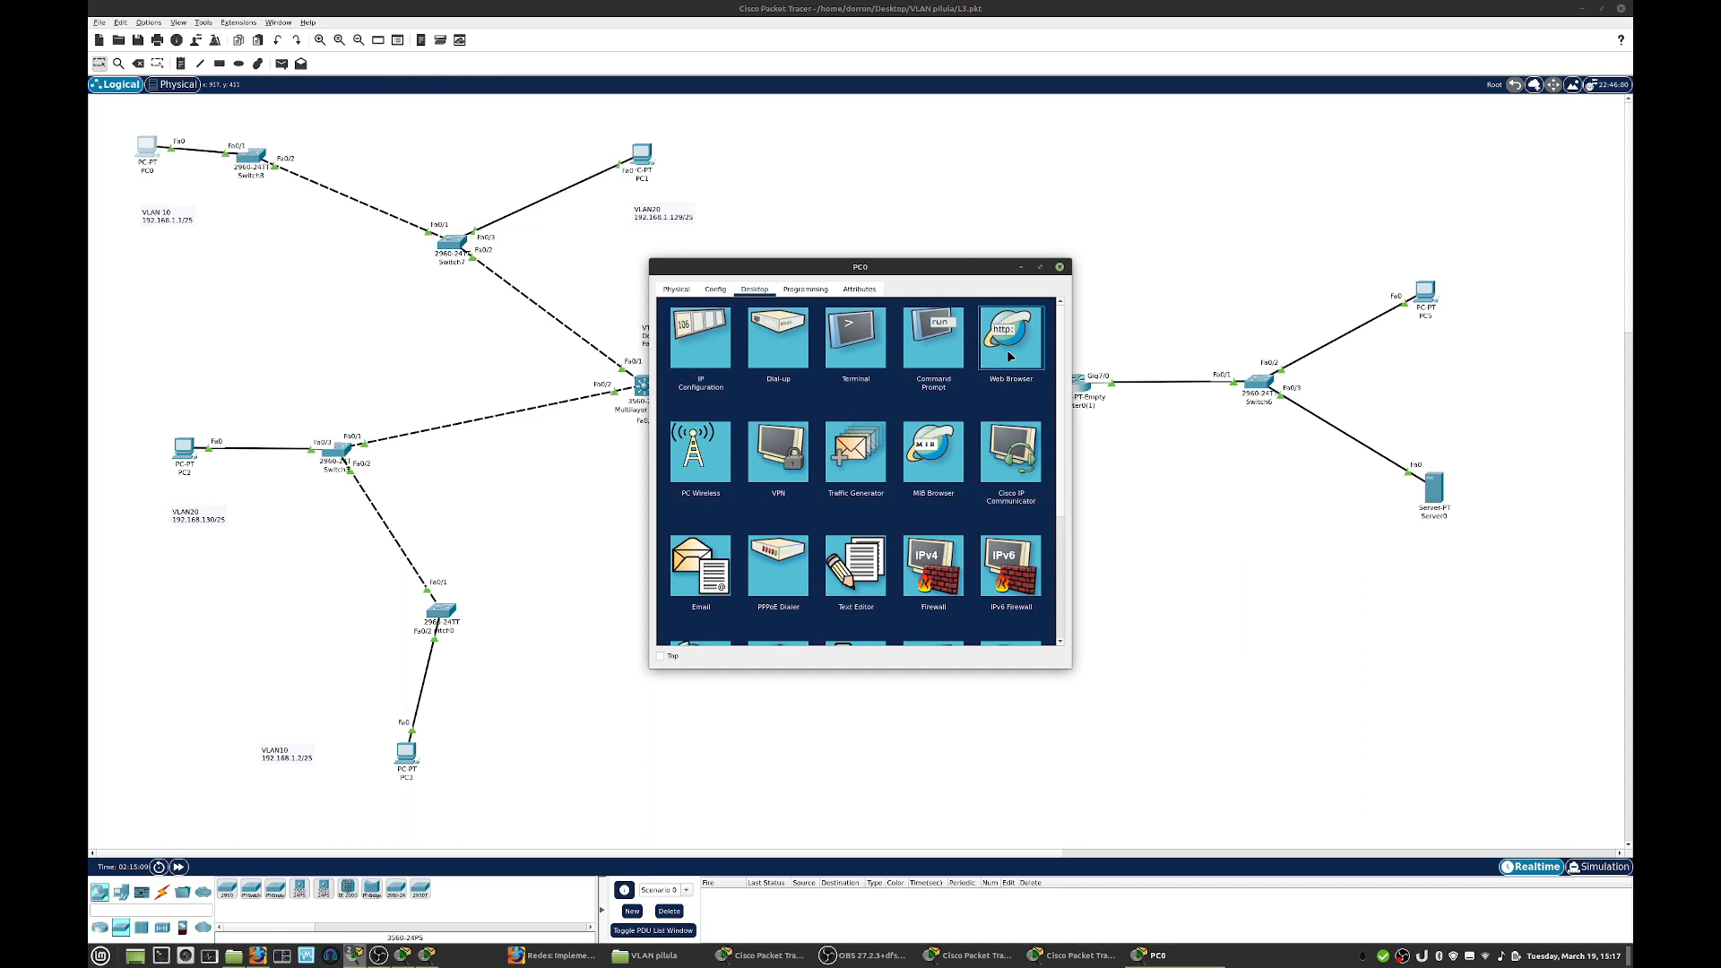
left_click_drag(866, 277, 1079, 250)
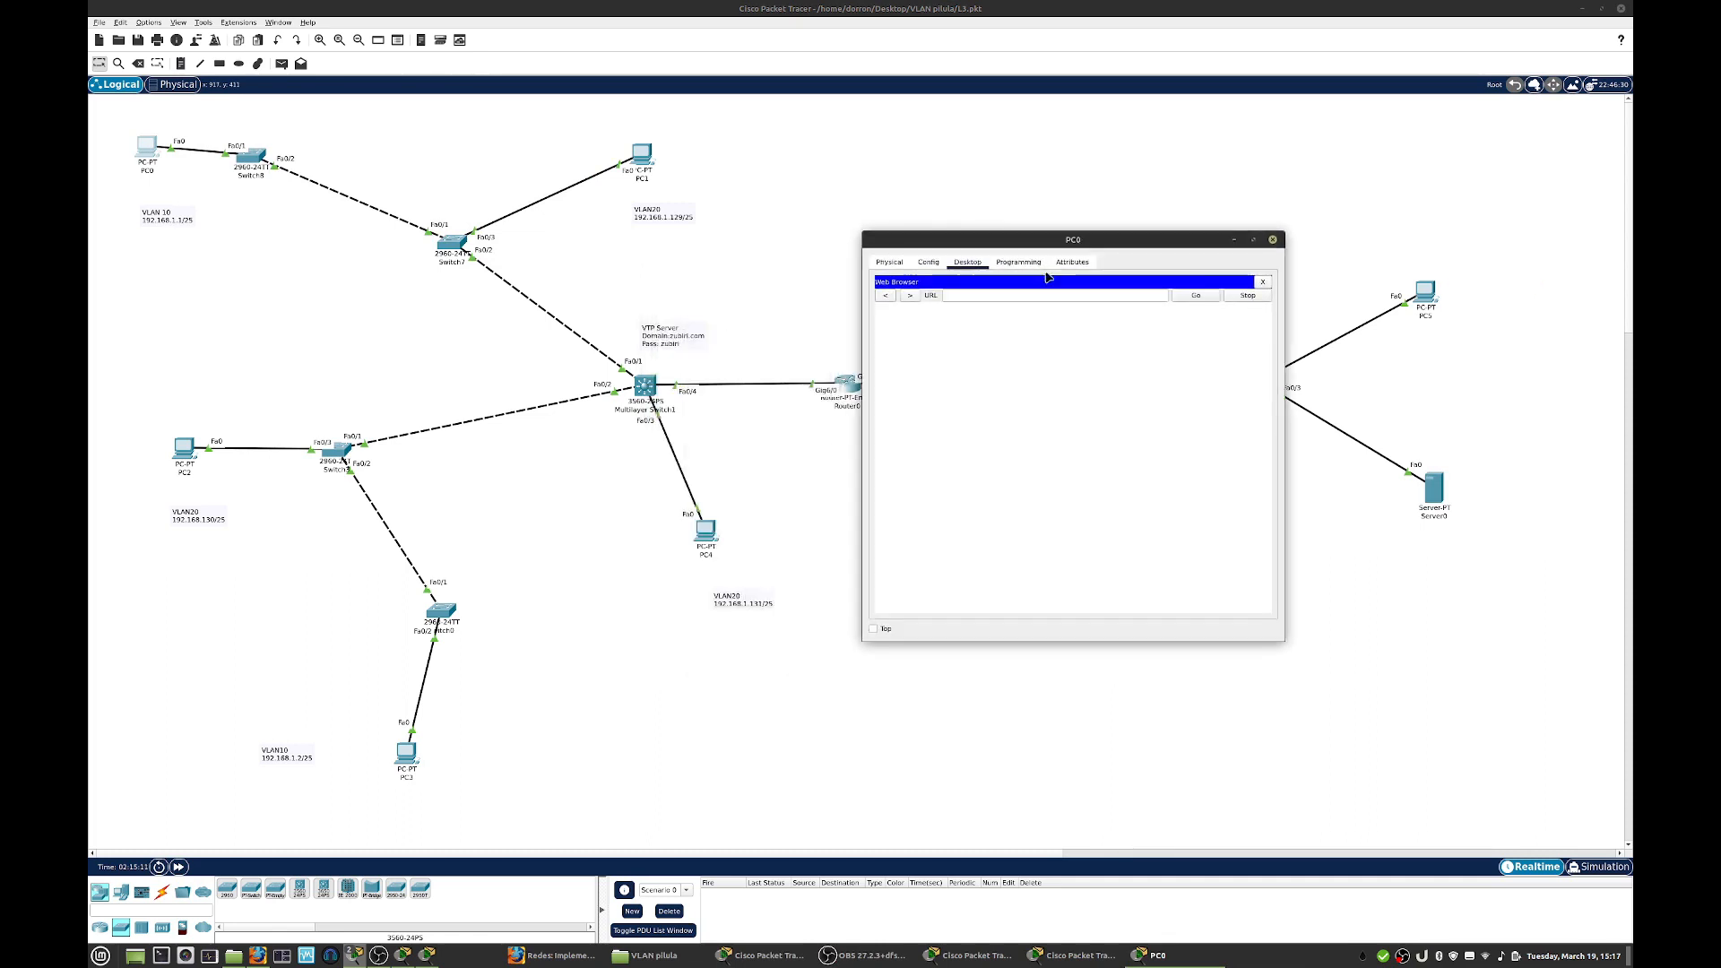
left_click(1011, 295)
type("google.com")
key("Return")
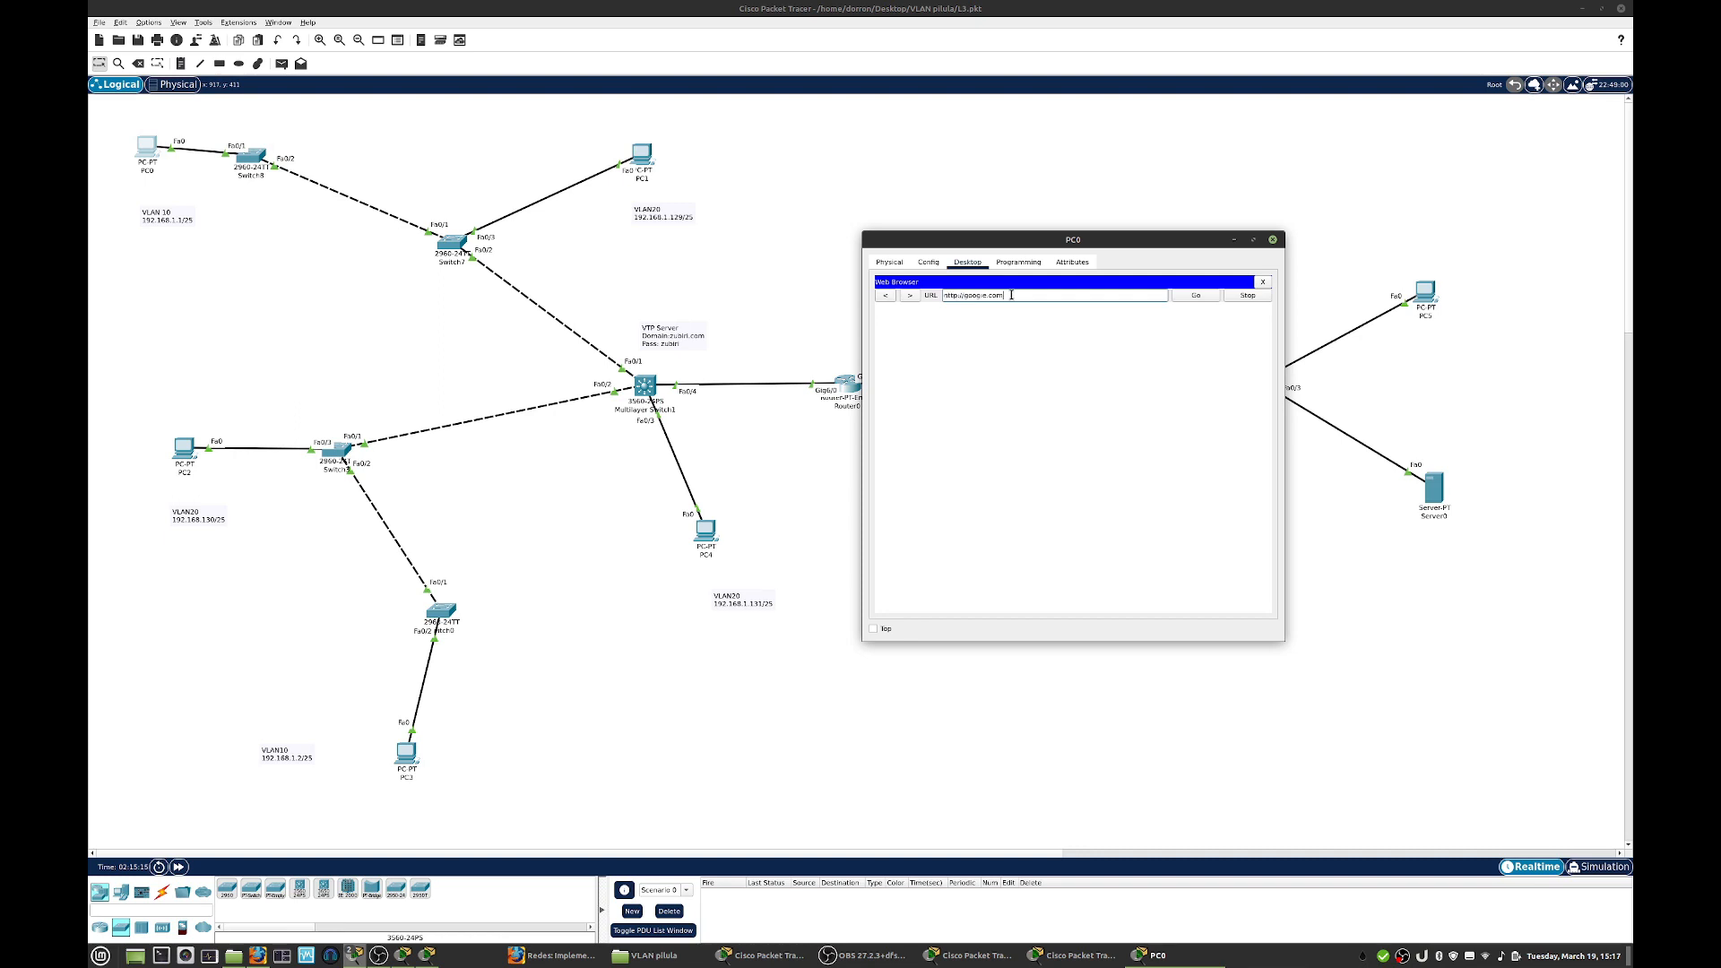
left_click(1193, 296)
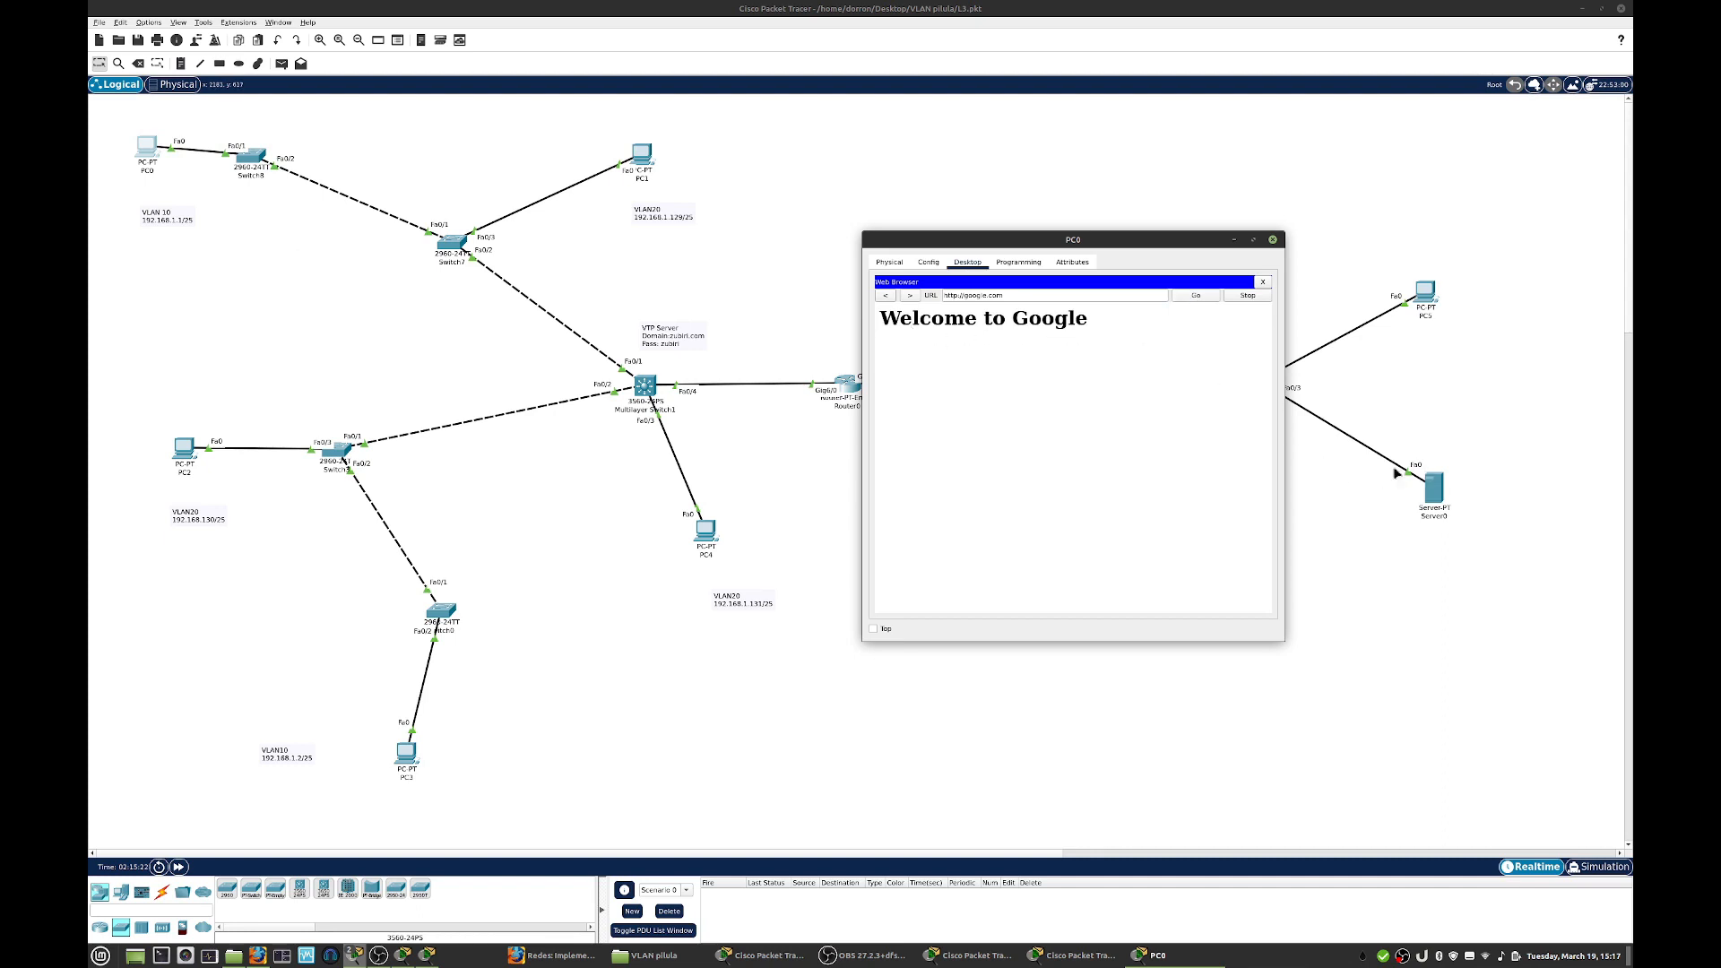
left_click_drag(1147, 239, 1154, 543)
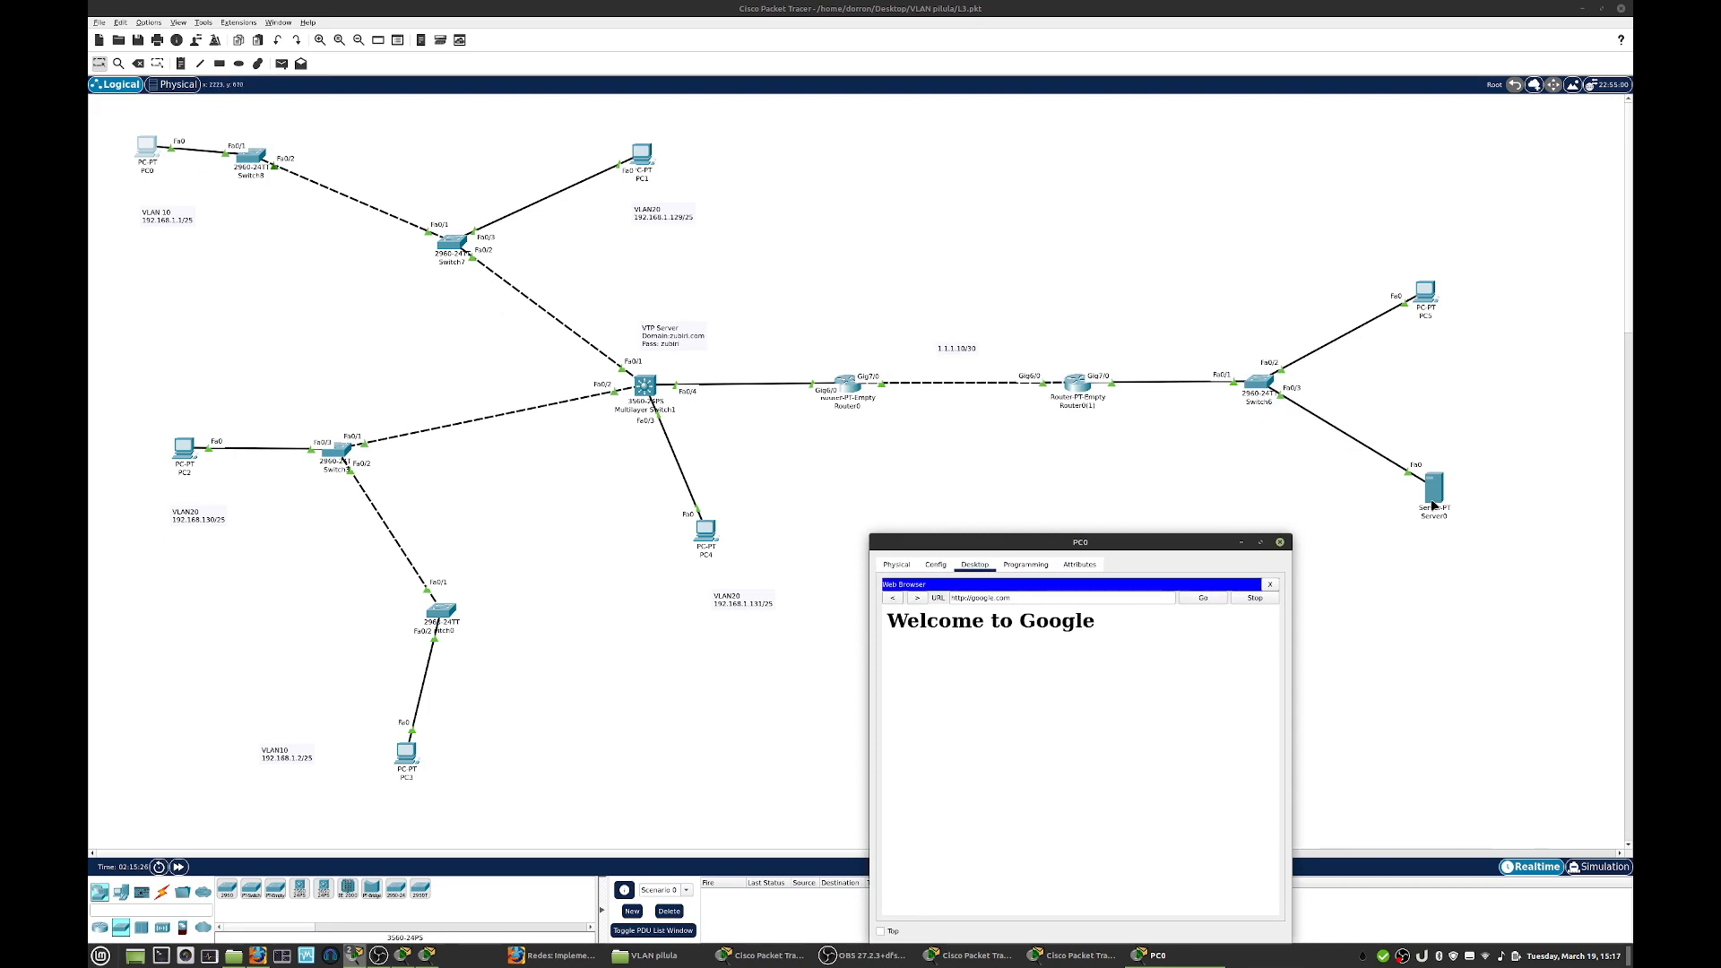
left_click(1281, 543)
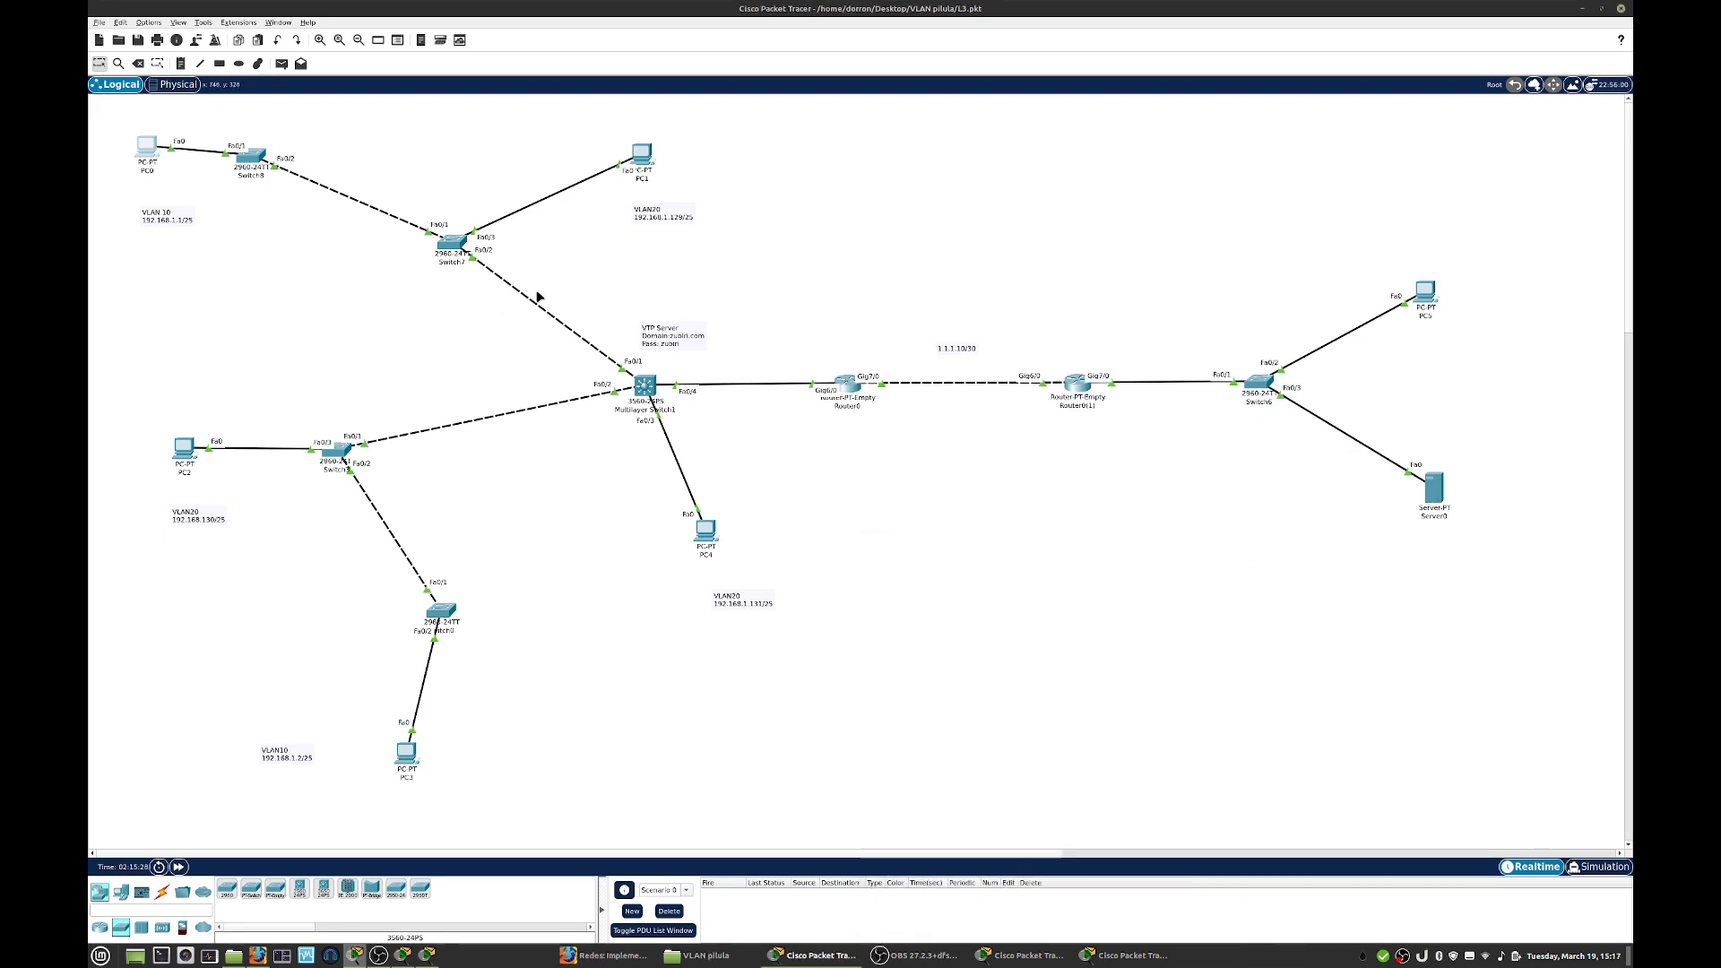
- Load google.com in PC2's web browser to test access from VLAN 20, then close PC2's window
left_click(183, 449)
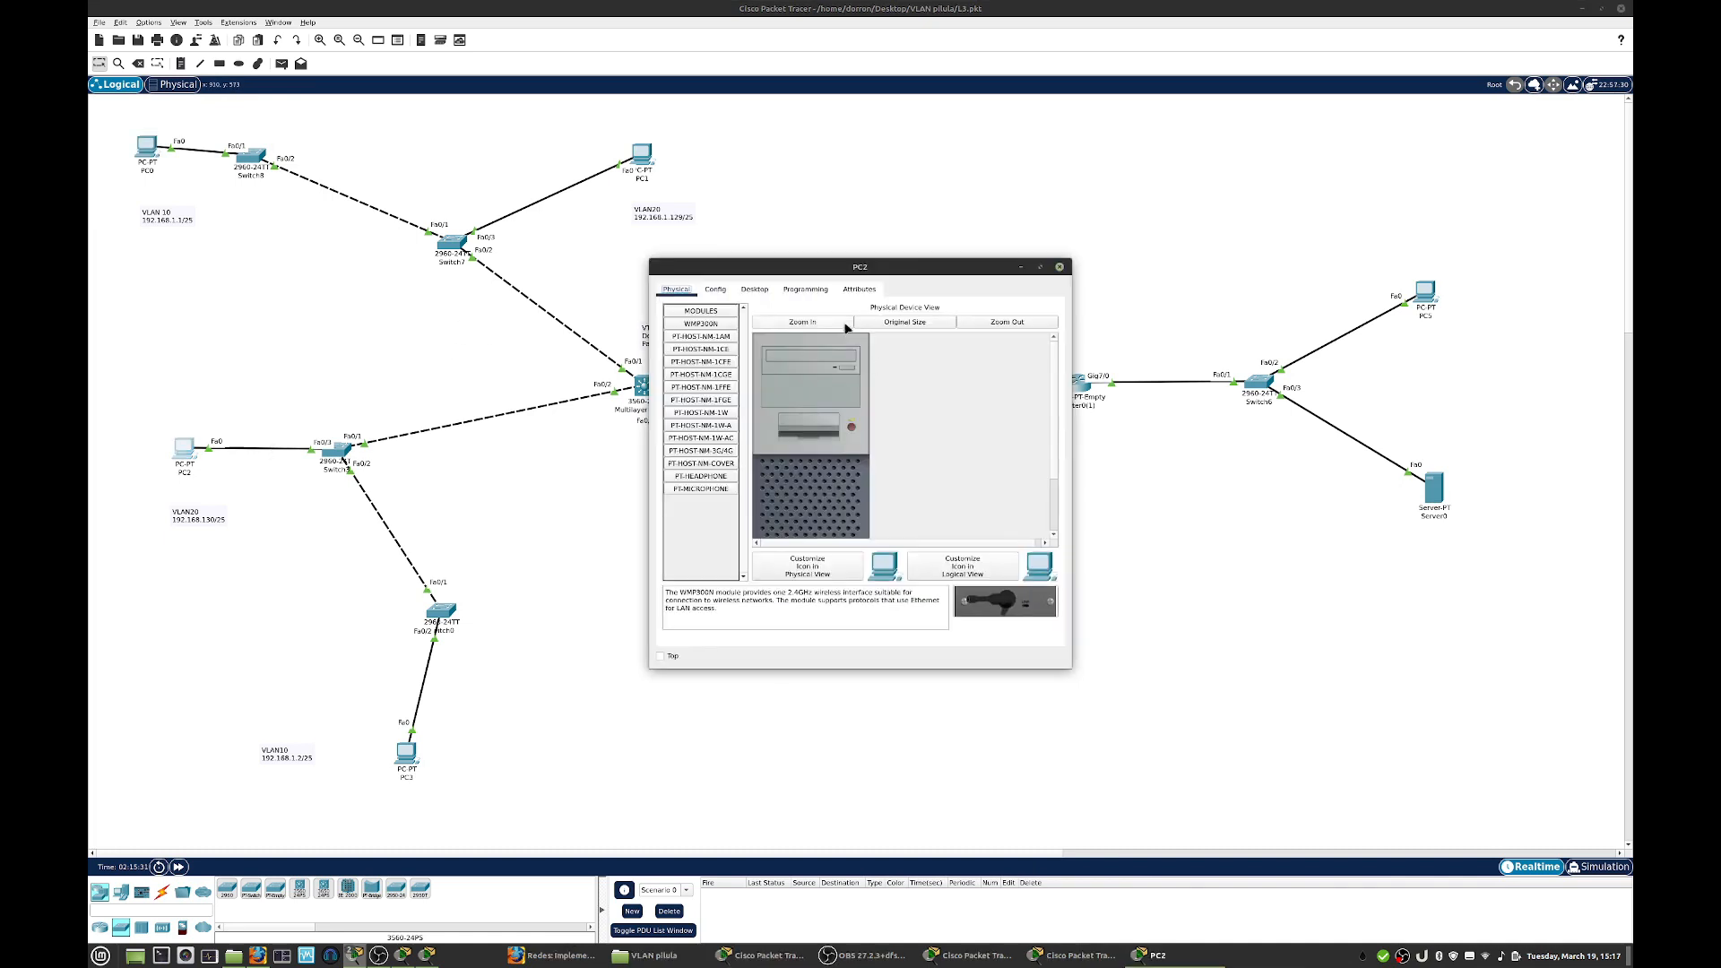
left_click(754, 290)
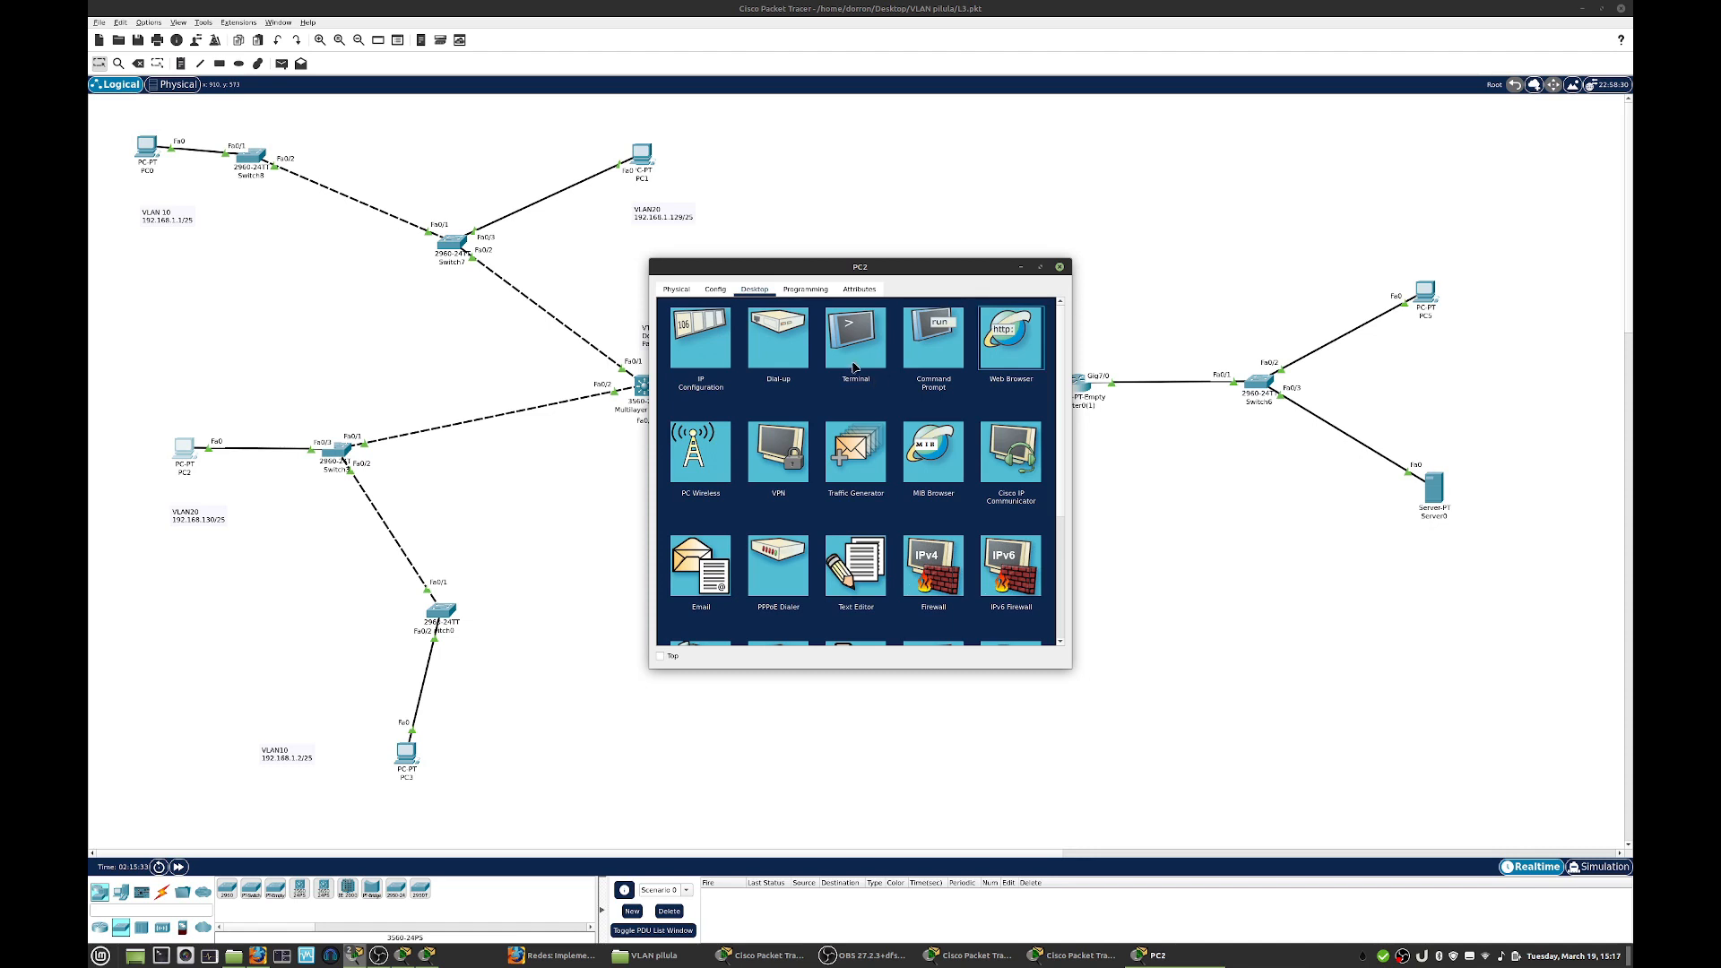
left_click(833, 325)
type("g")
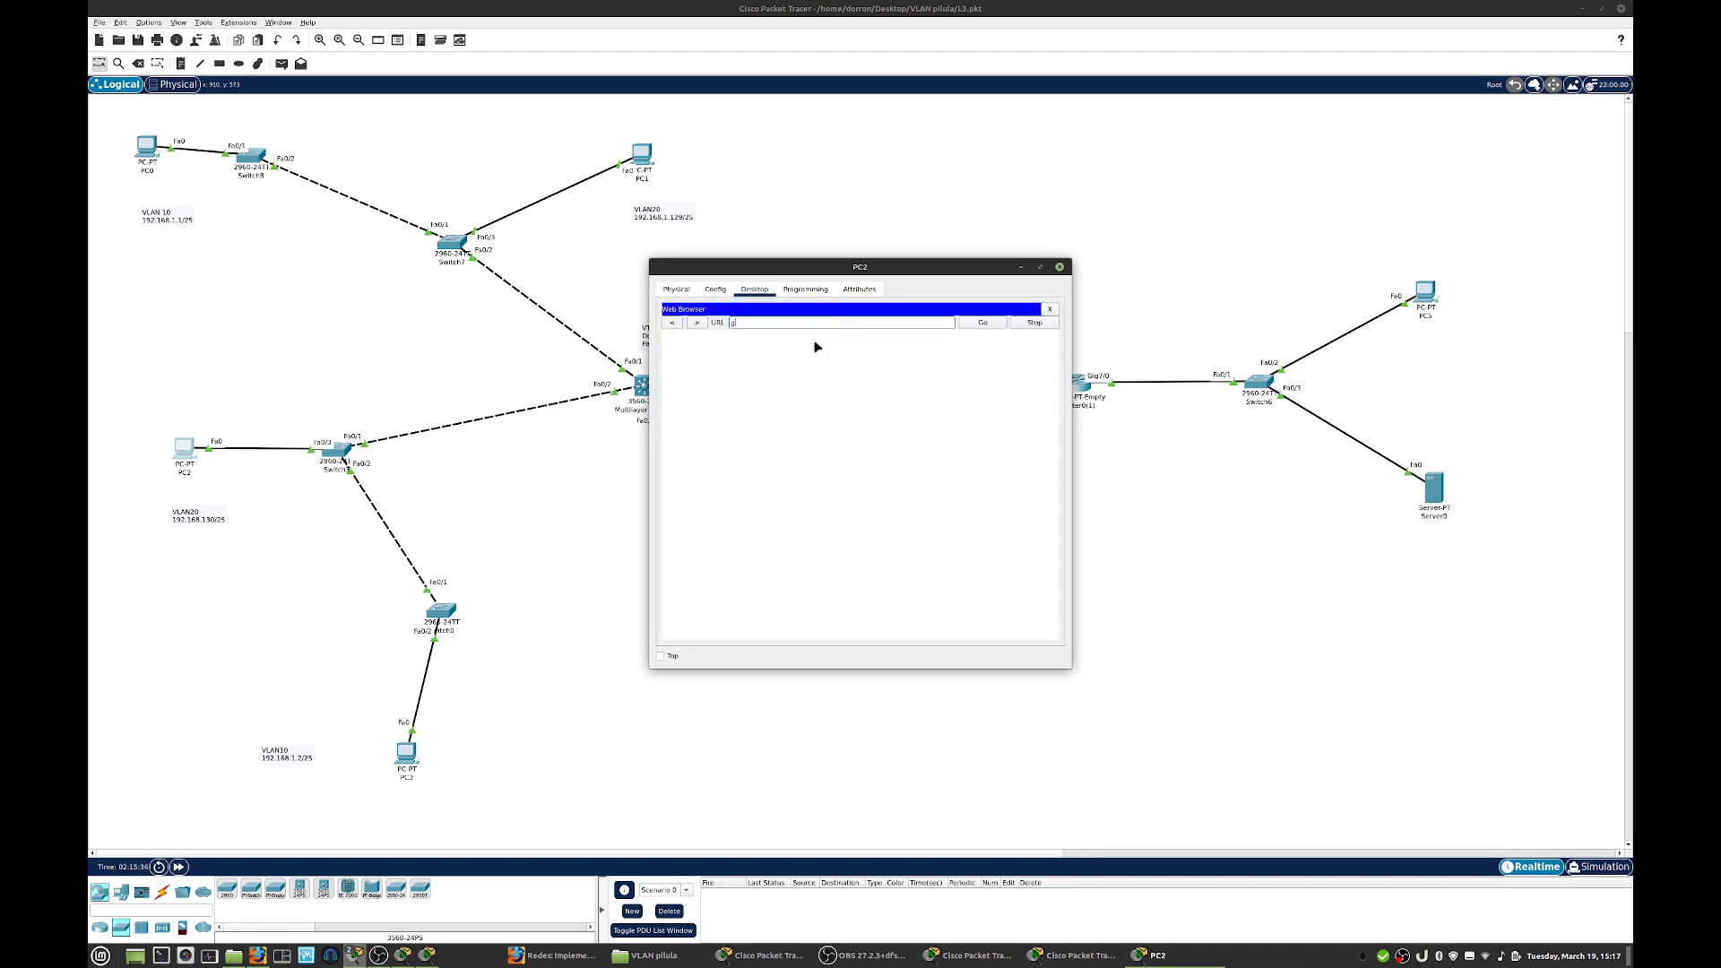
type("oogle.com")
key("Return")
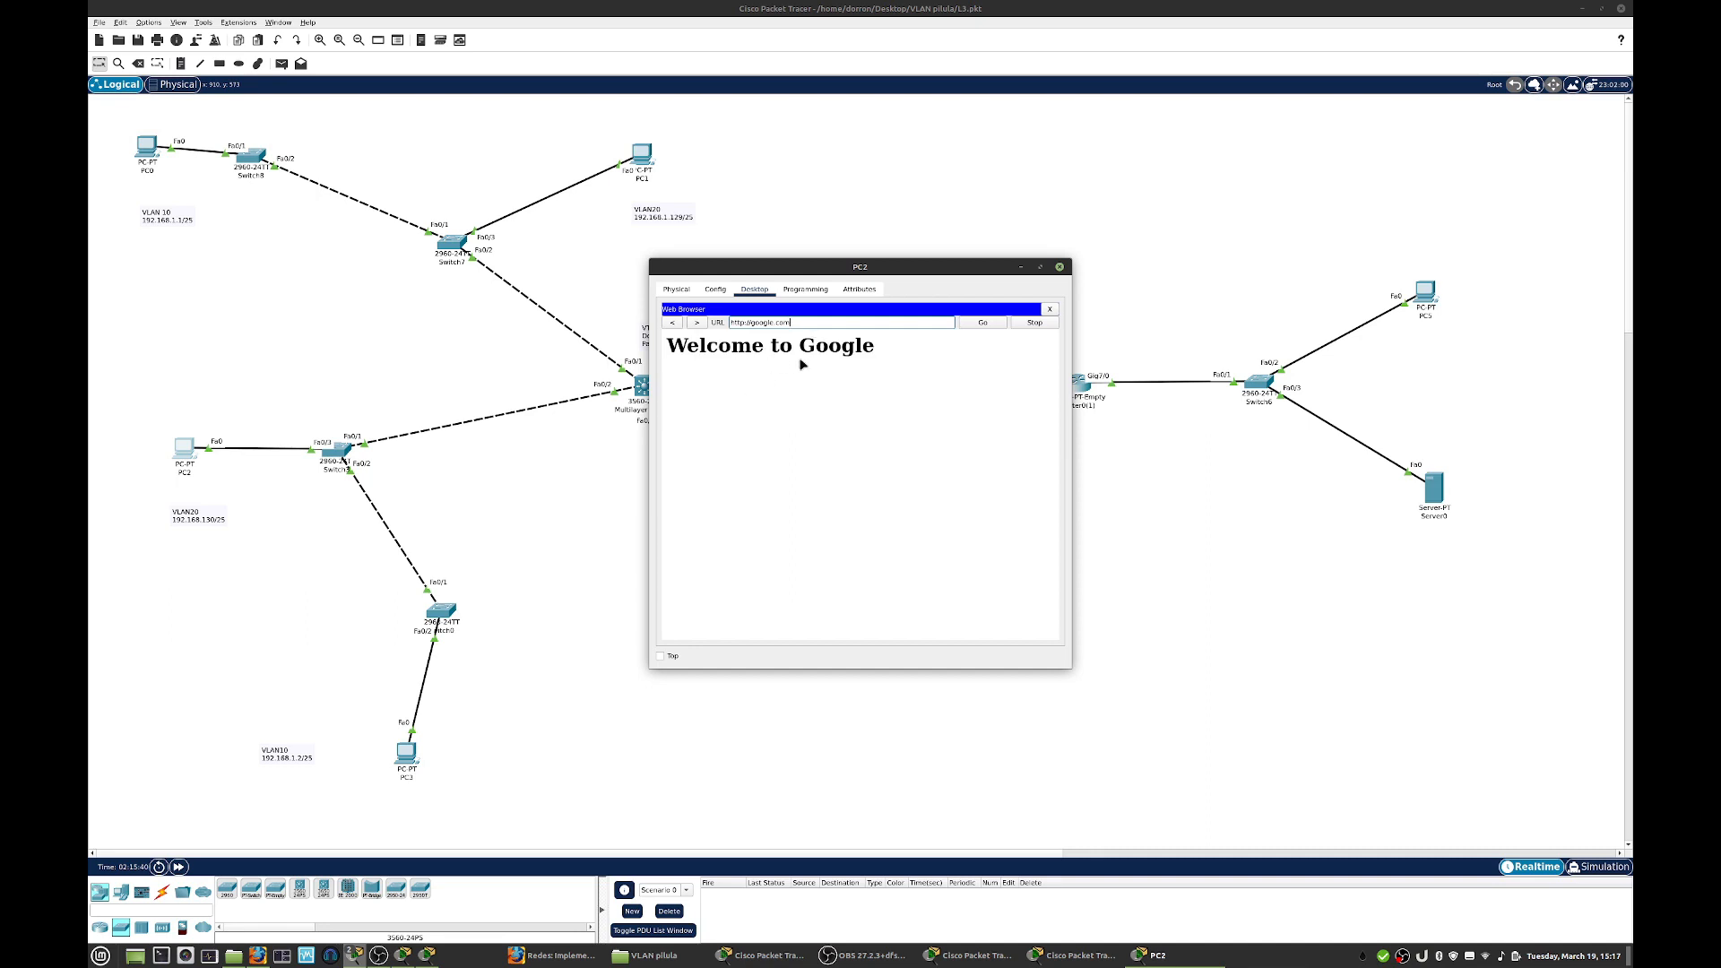
left_click(1060, 267)
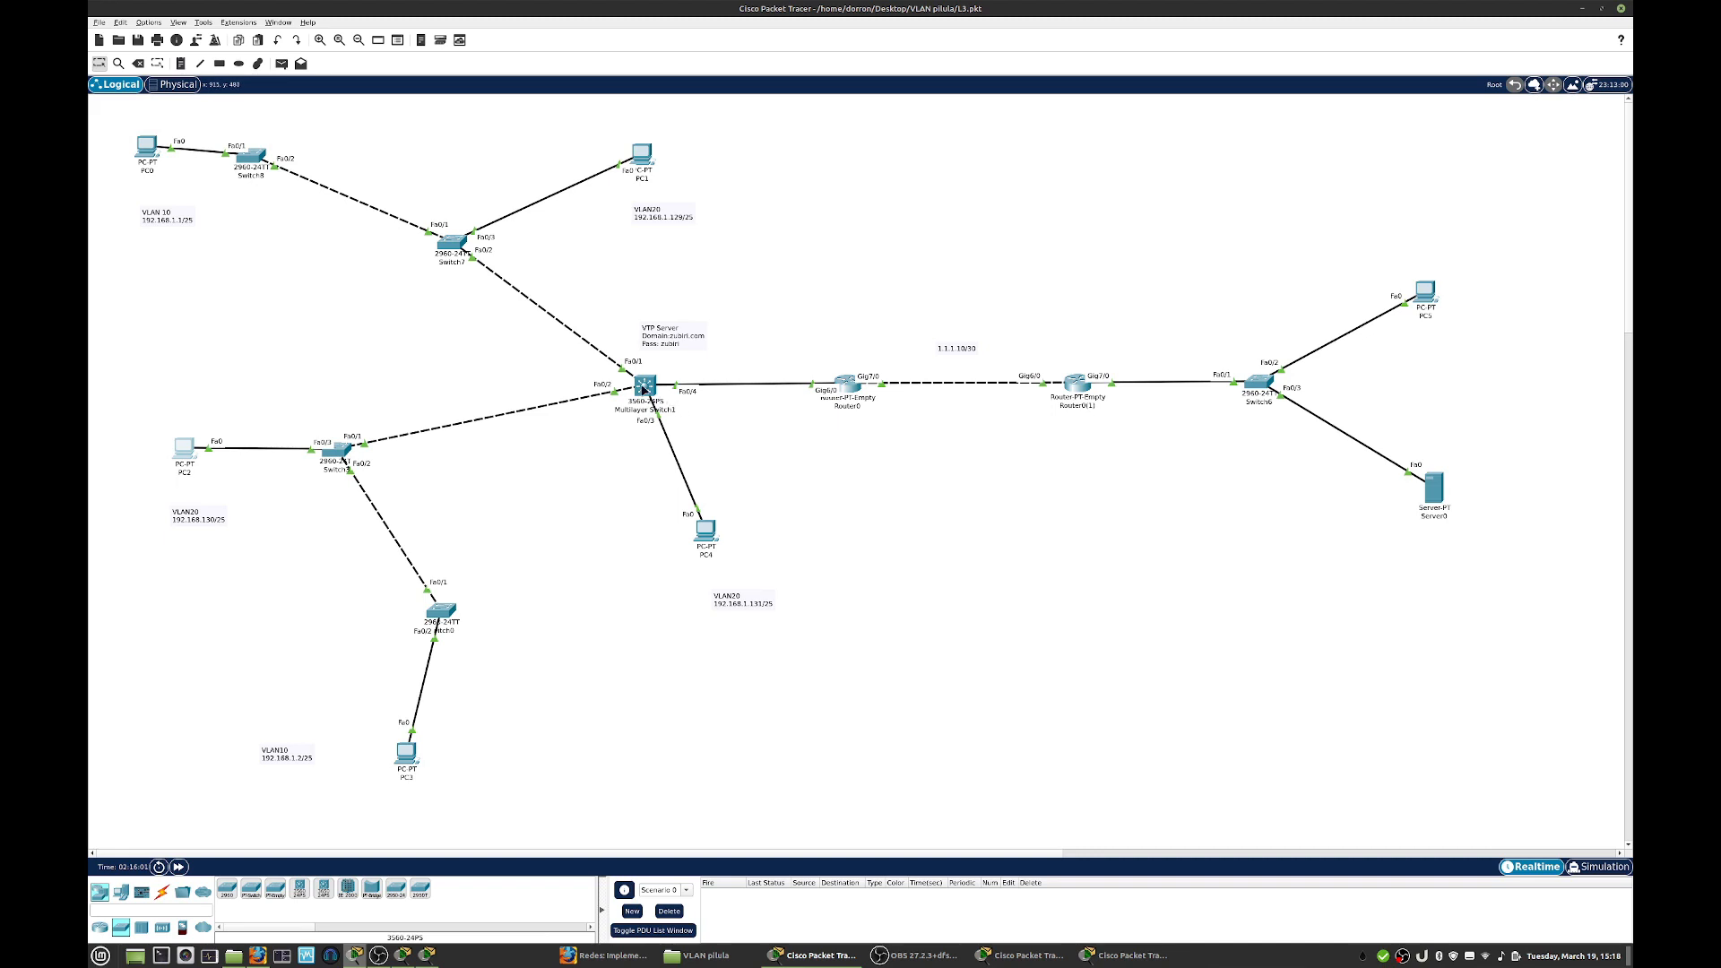
mouse_move(644, 389)
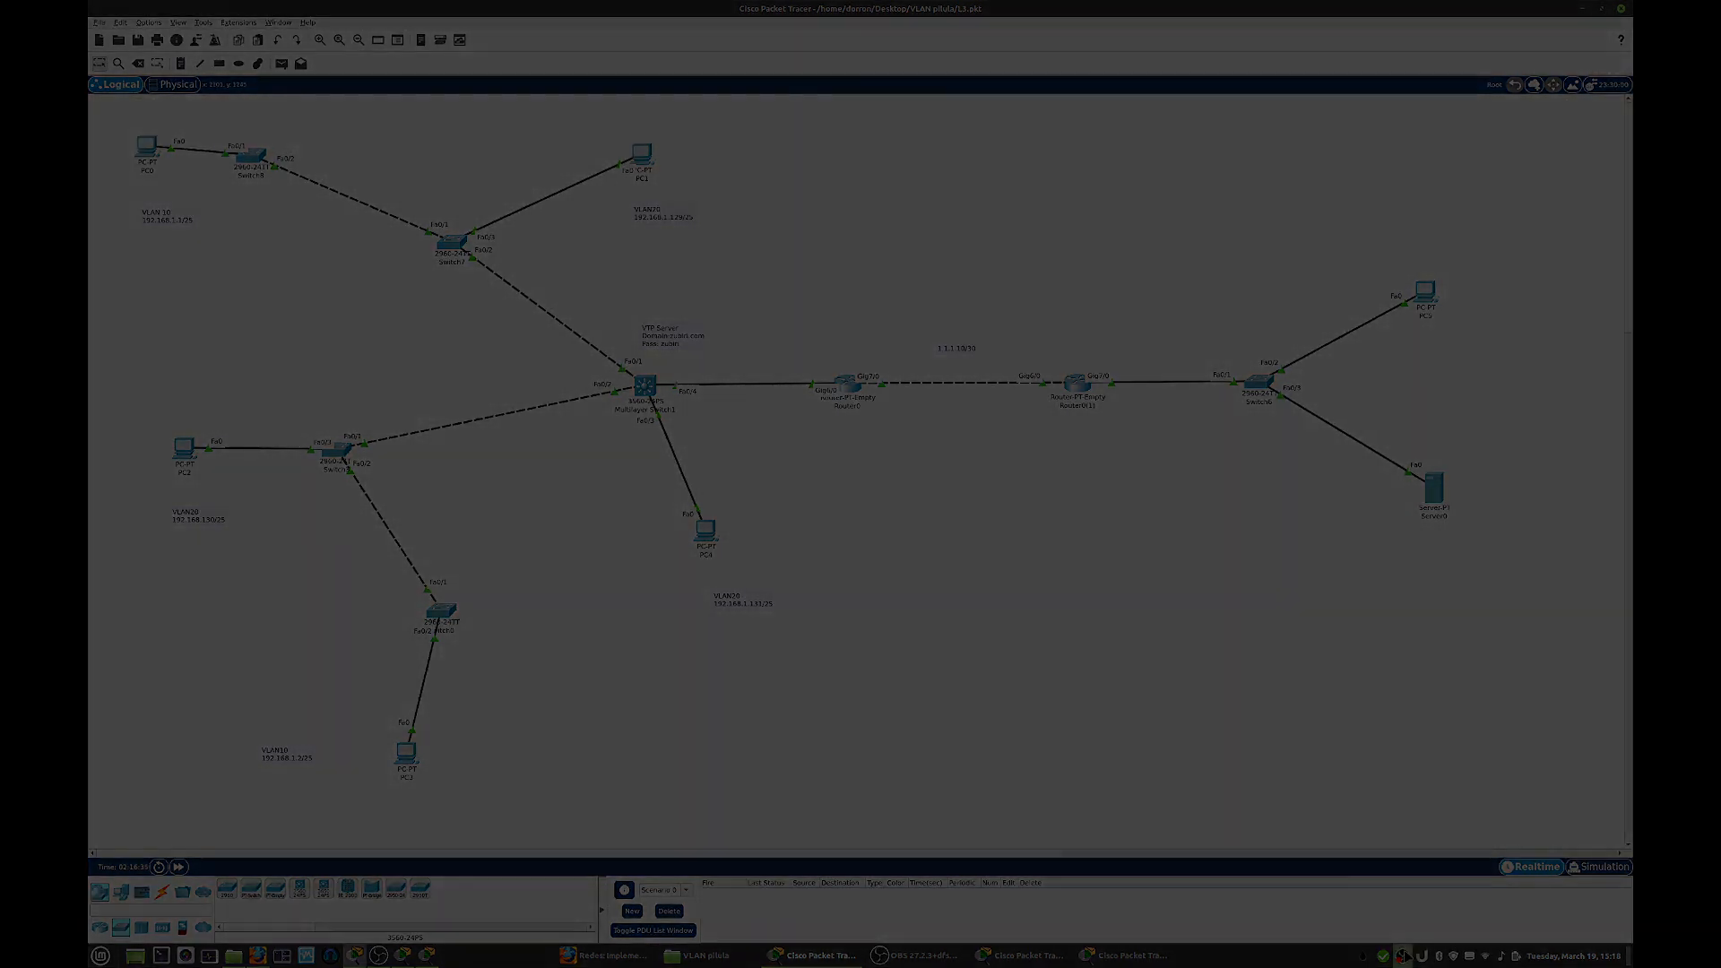
right_click(1403, 957)
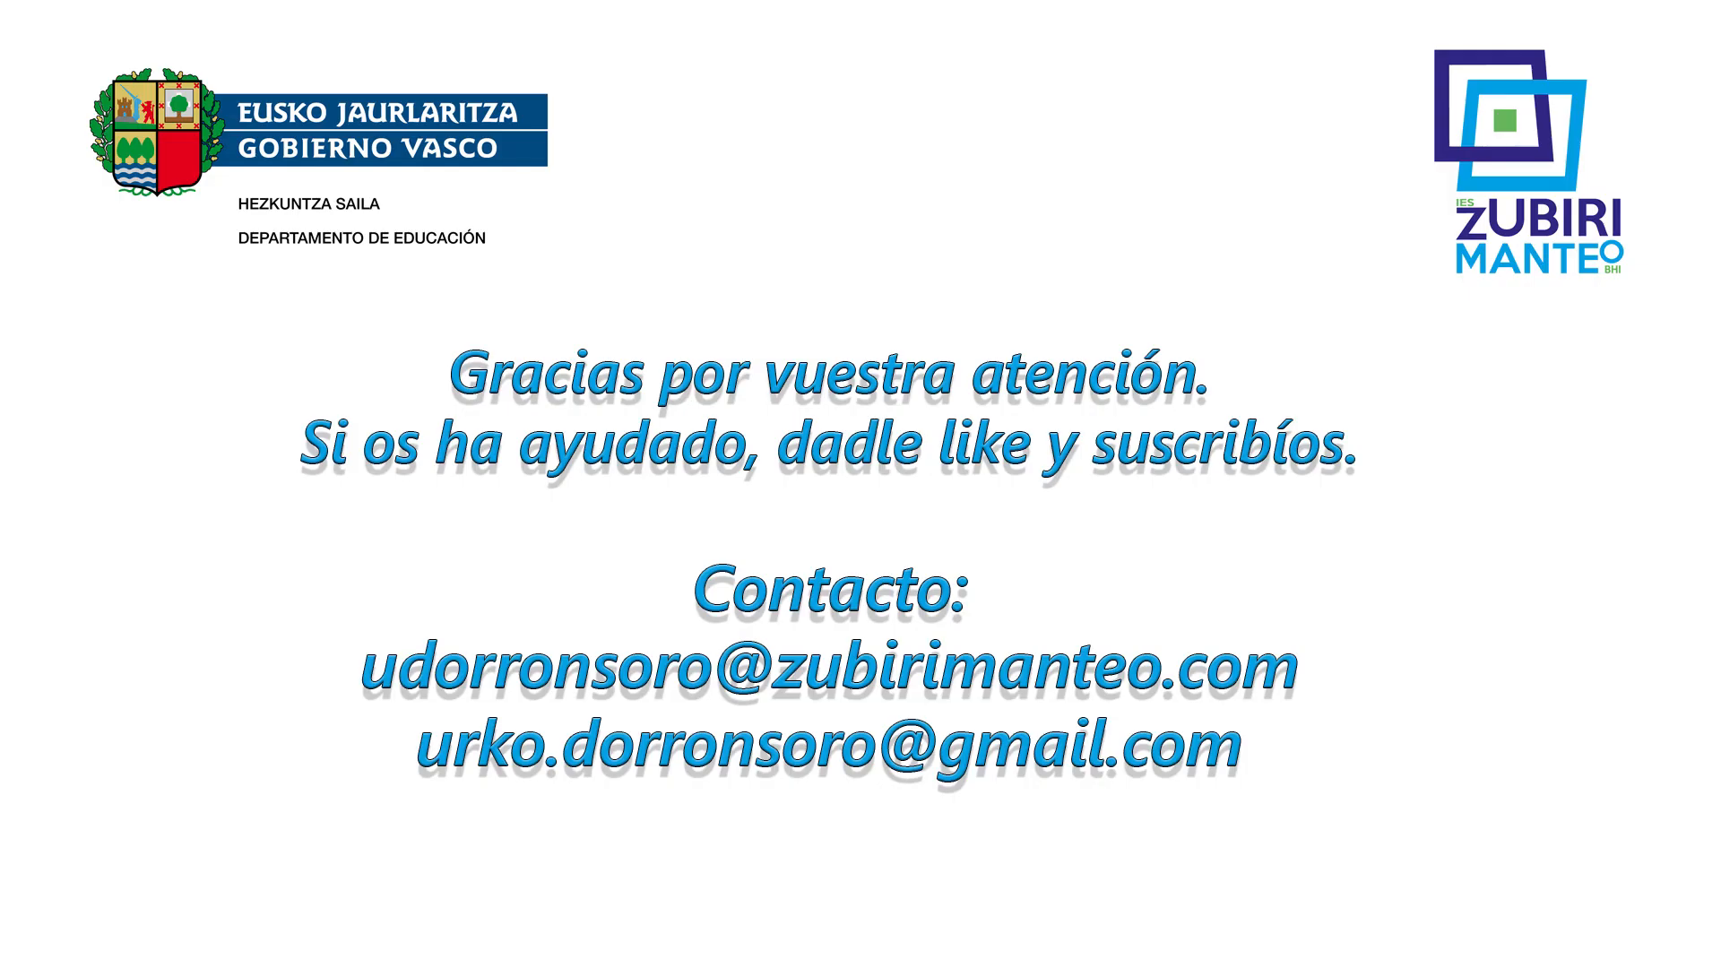